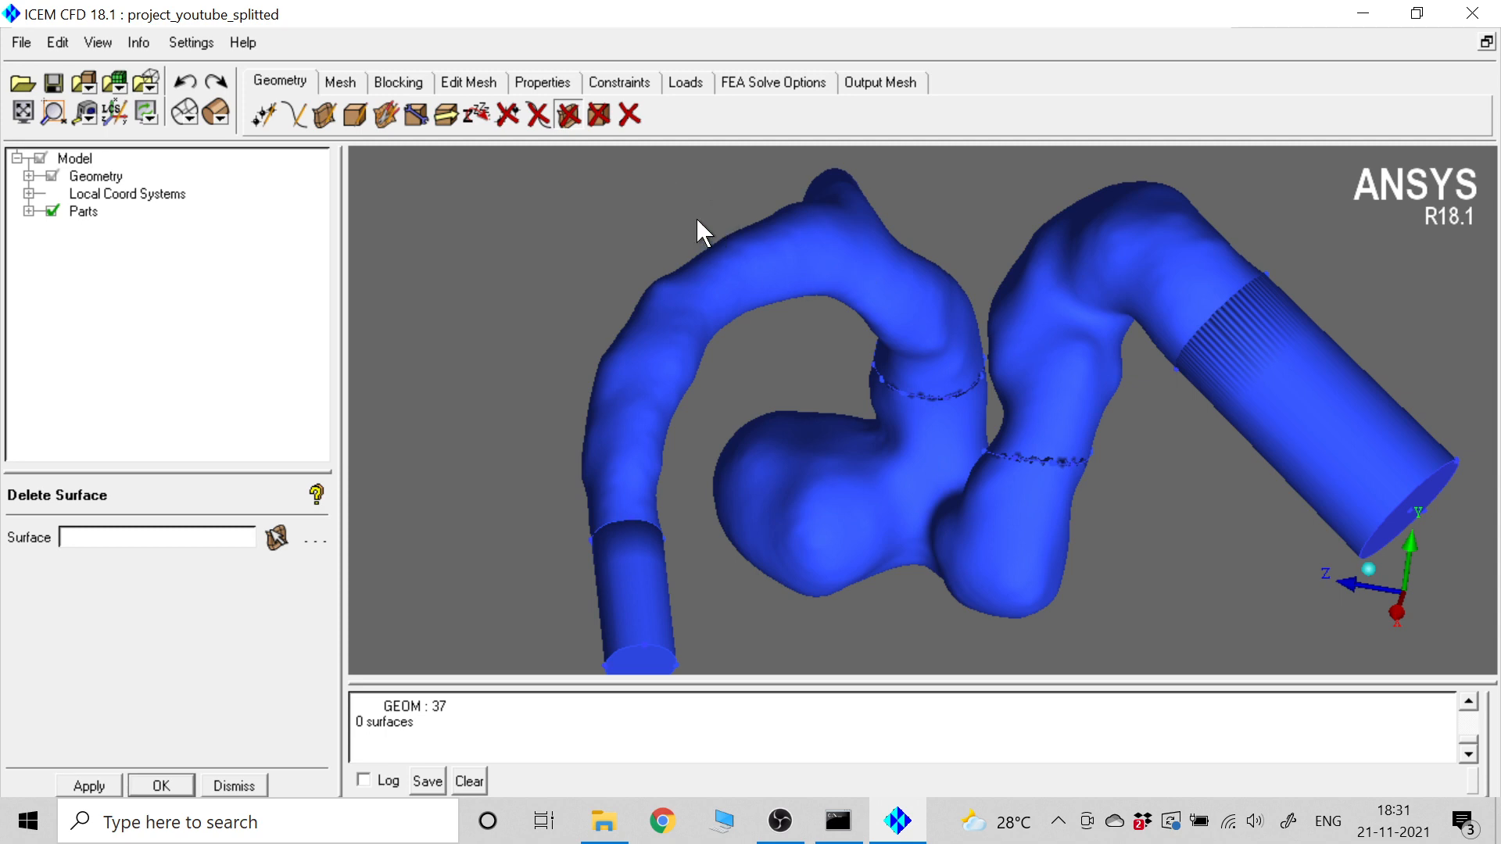
- Examine the aneurysm vessel geometry from several angles, including its open branches and end caps
left_click_drag(698, 222, 738, 192)
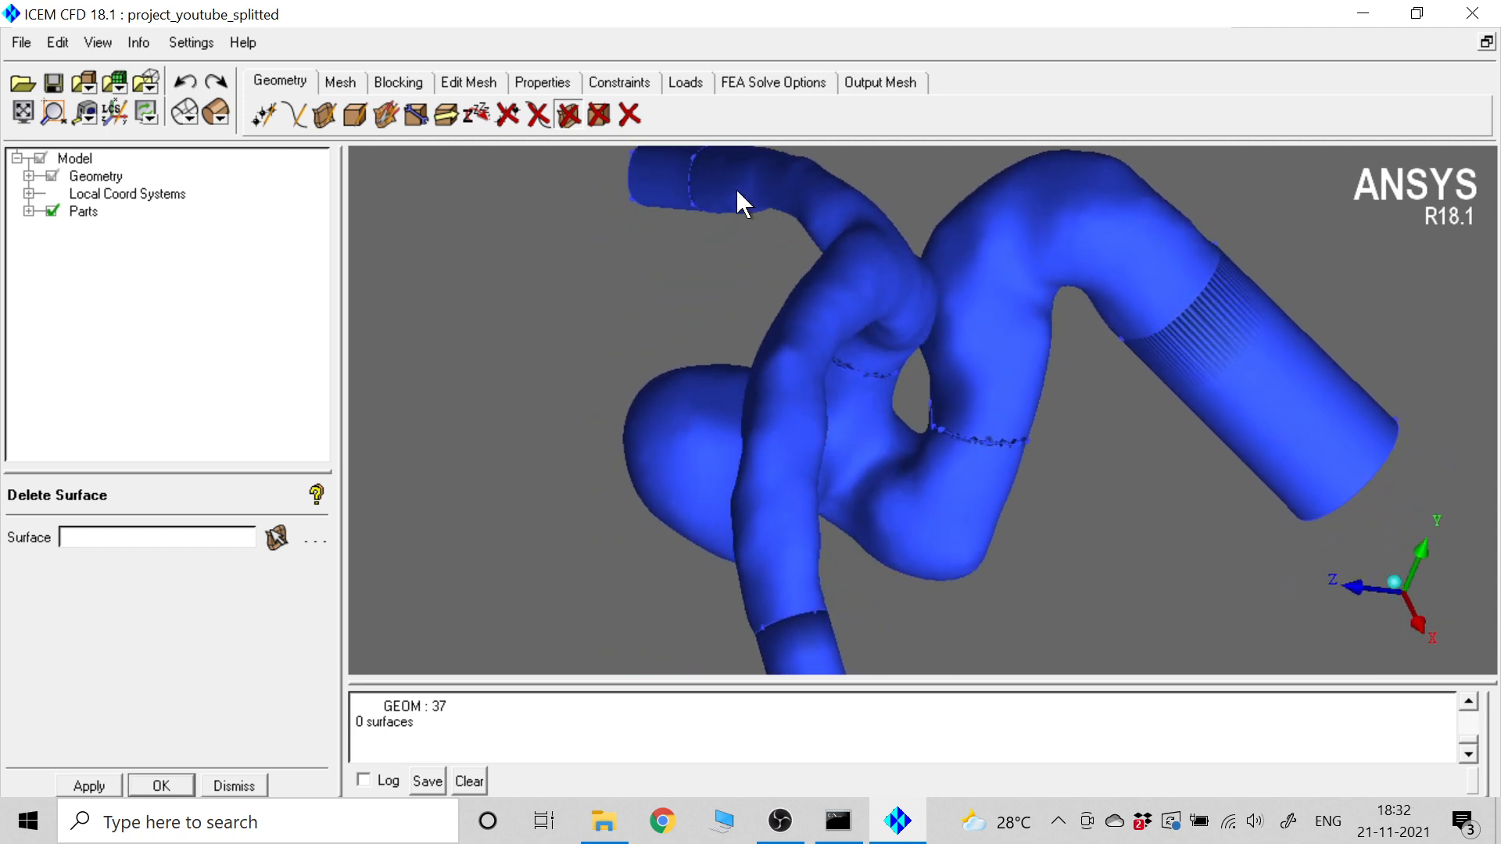
middle_click_drag(791, 265, 824, 172)
right_click_drag(817, 493, 812, 352)
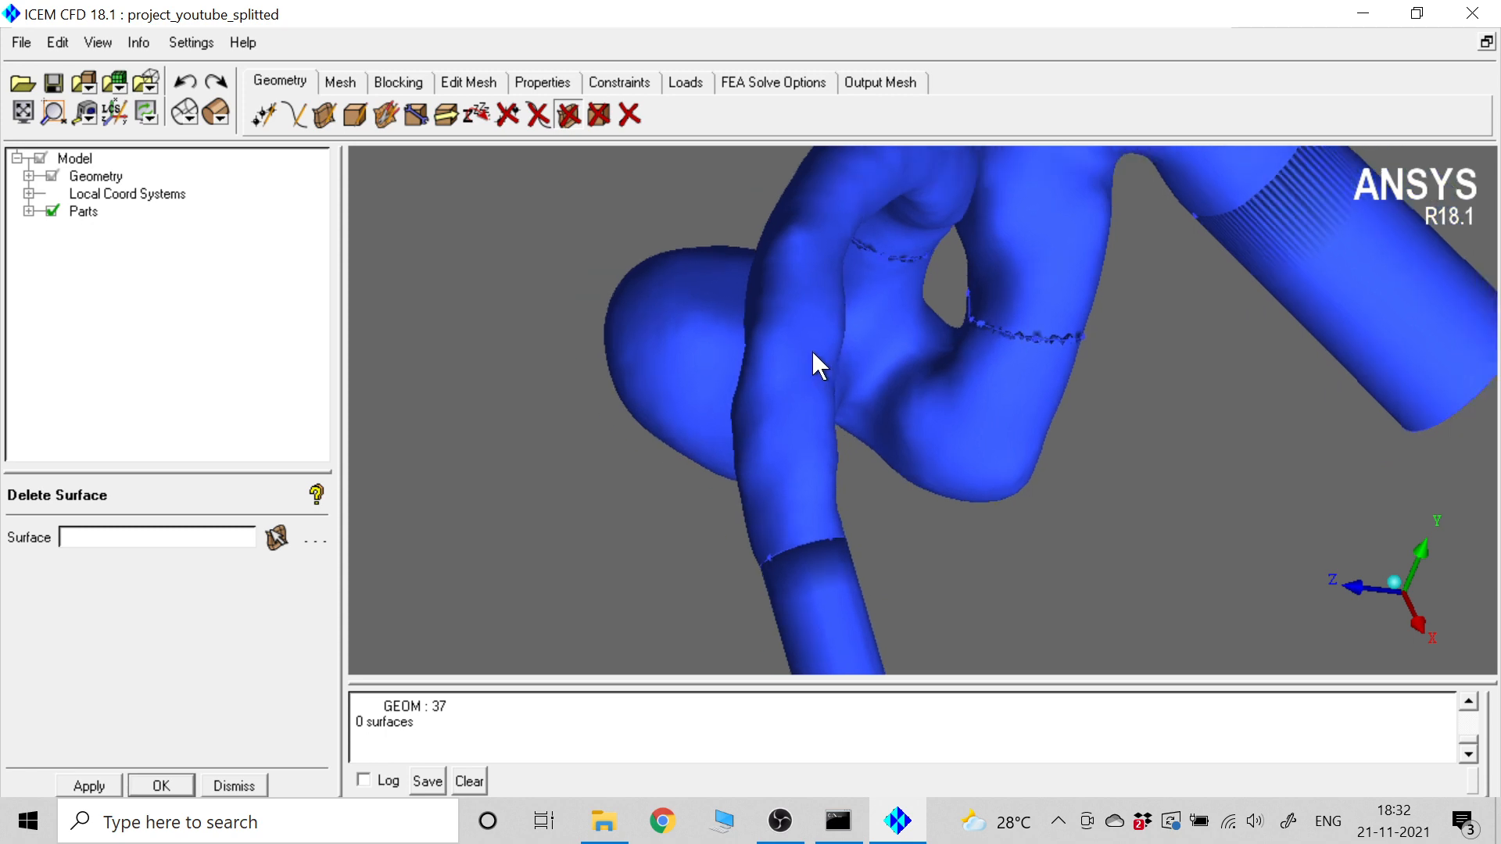
scroll(812, 349, "down", 3)
left_click_drag(812, 350, 640, 293)
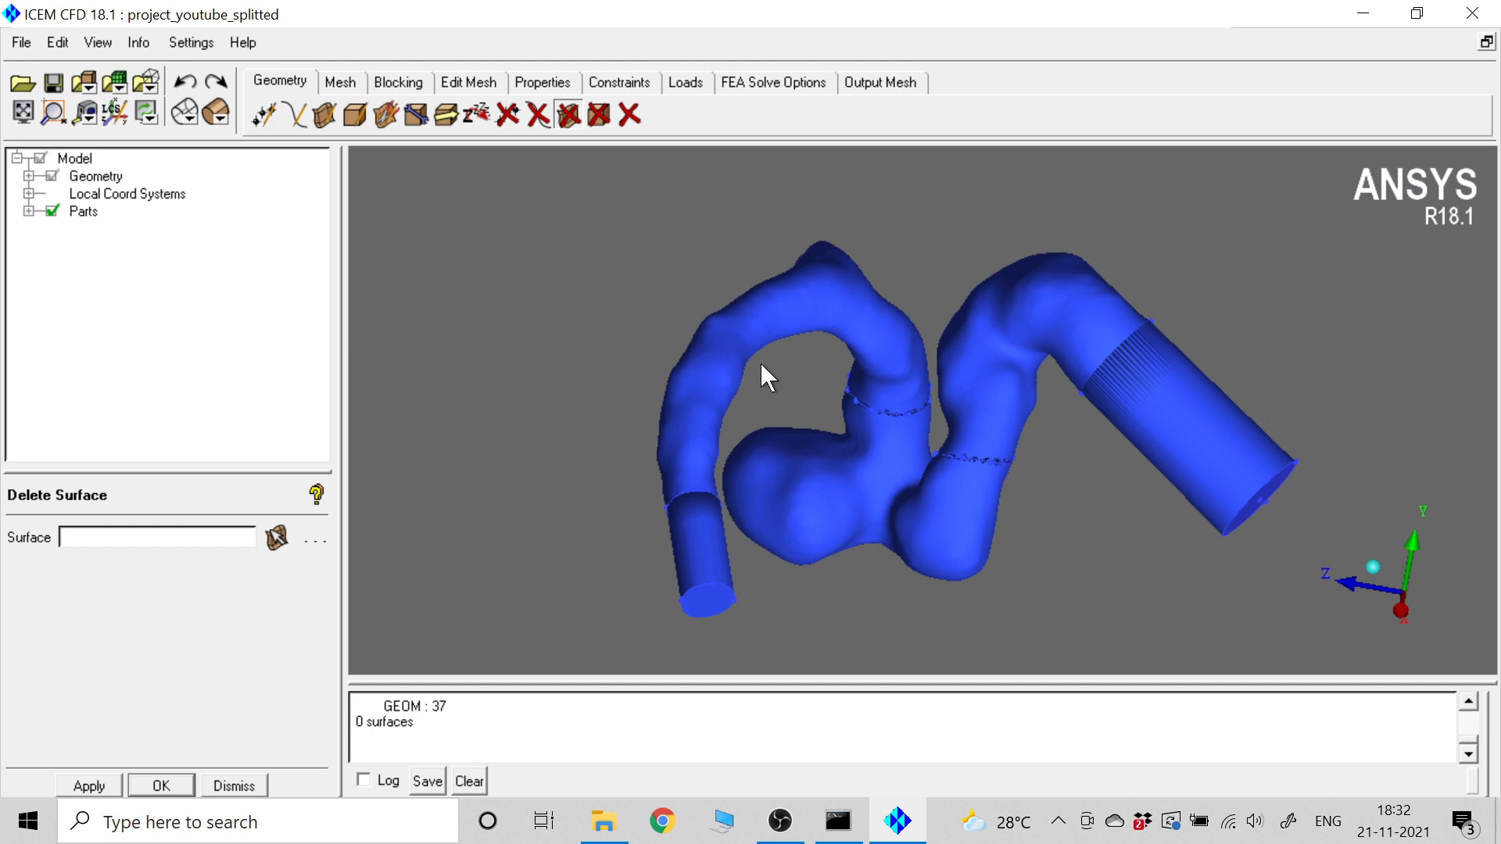
left_click_drag(762, 367, 664, 344)
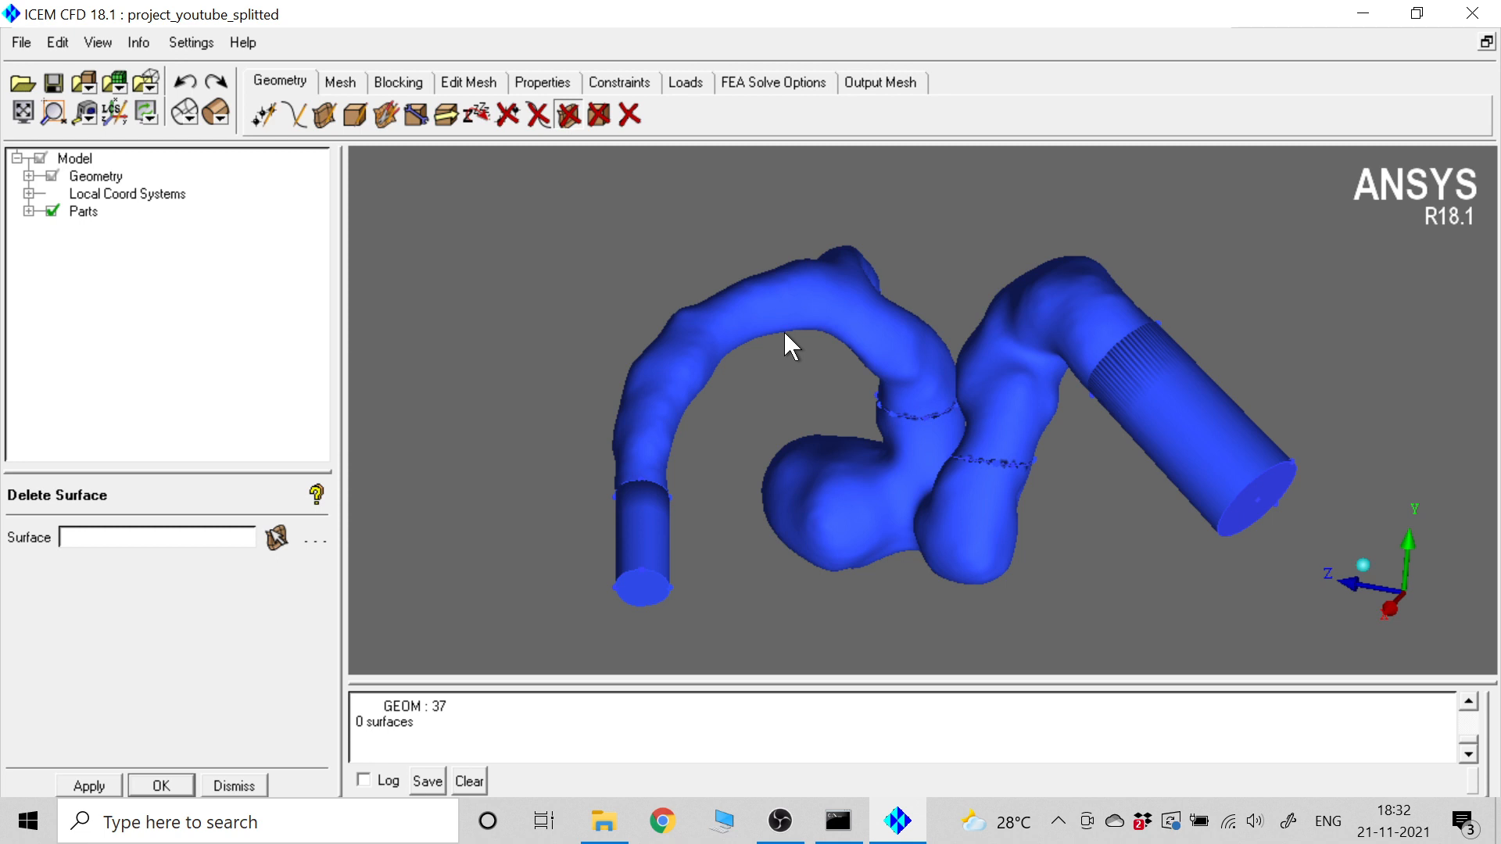
left_click_drag(813, 341, 857, 356)
scroll(857, 352, "up", 2)
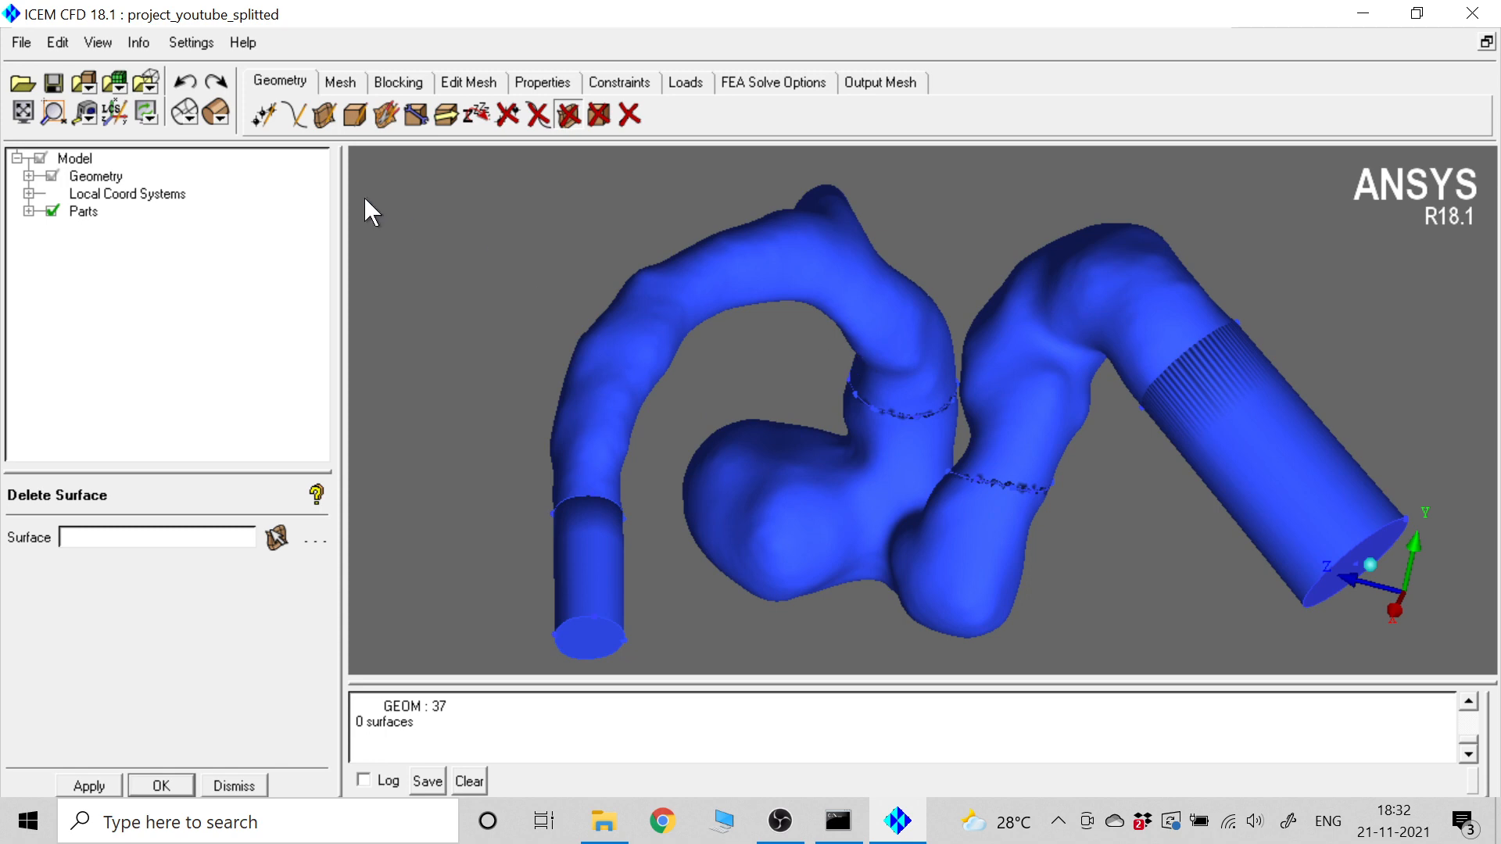
middle_click_drag(549, 251, 470, 209)
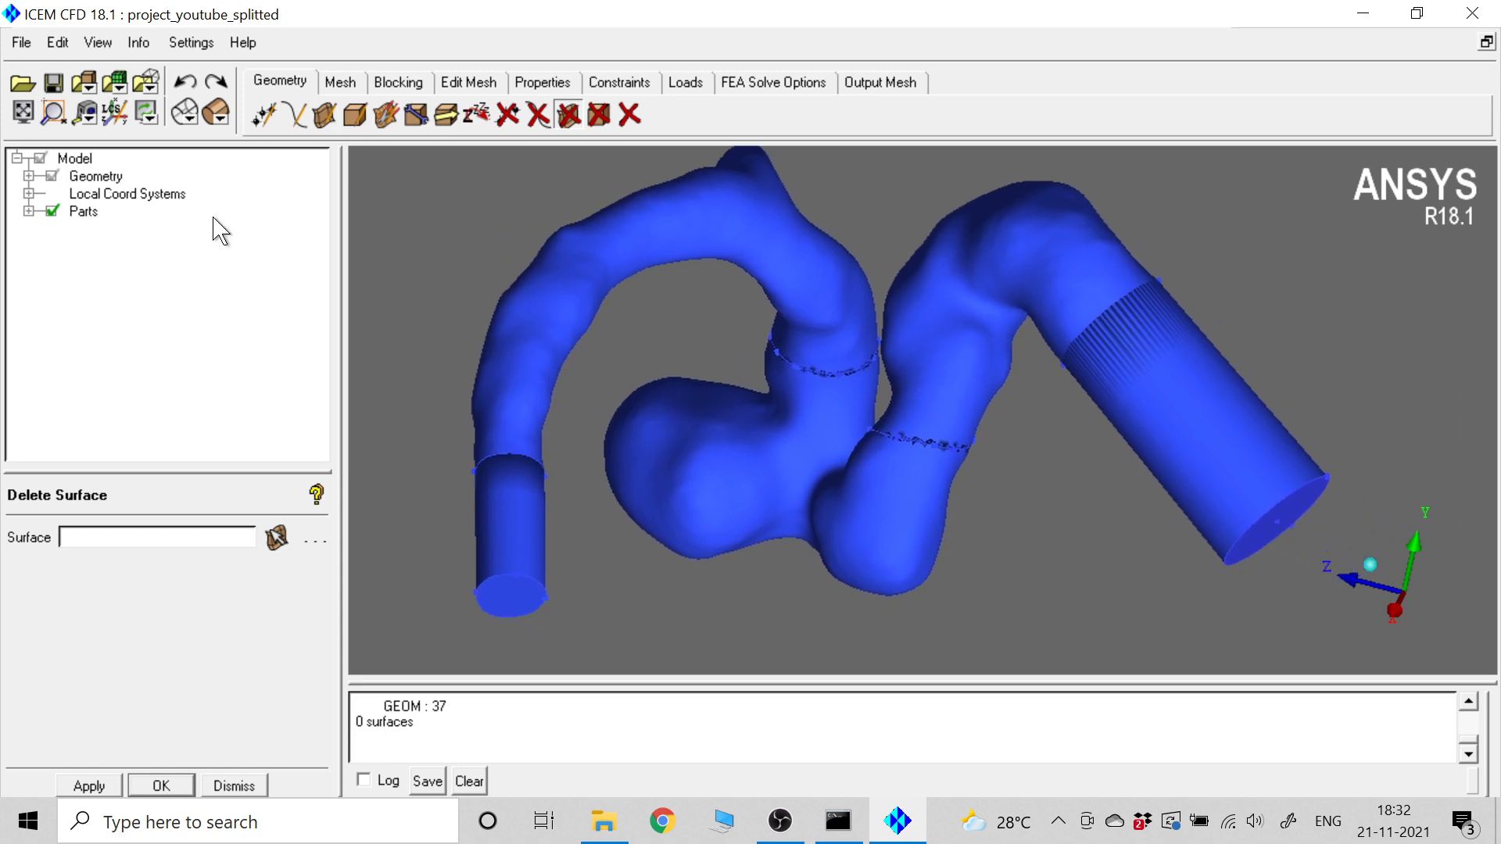
- Create a part named INLET from the circular end cap of the large-diameter vessel extension
right_click(87, 218)
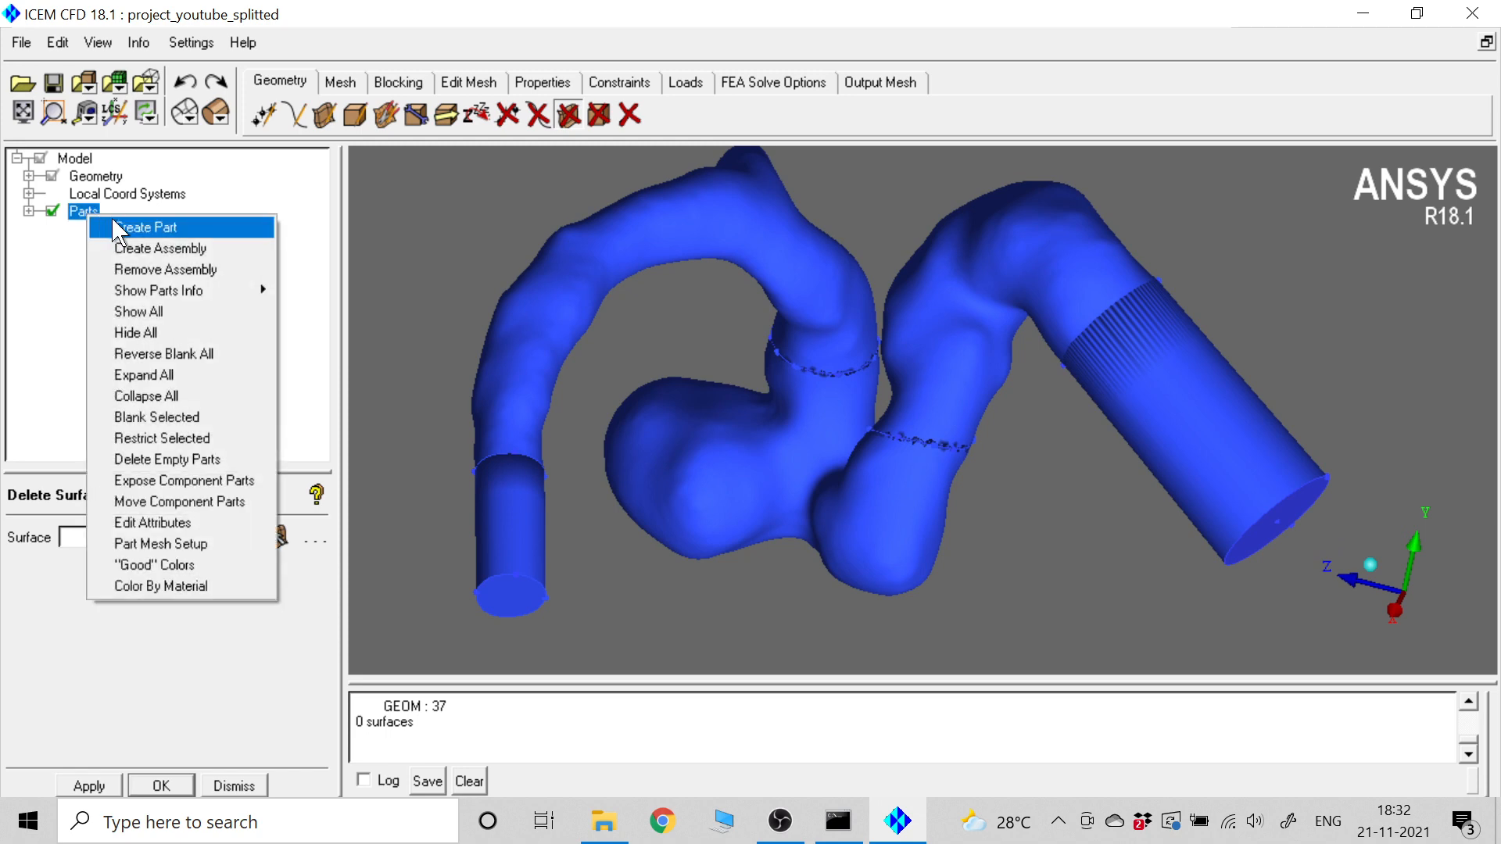
left_click(115, 223)
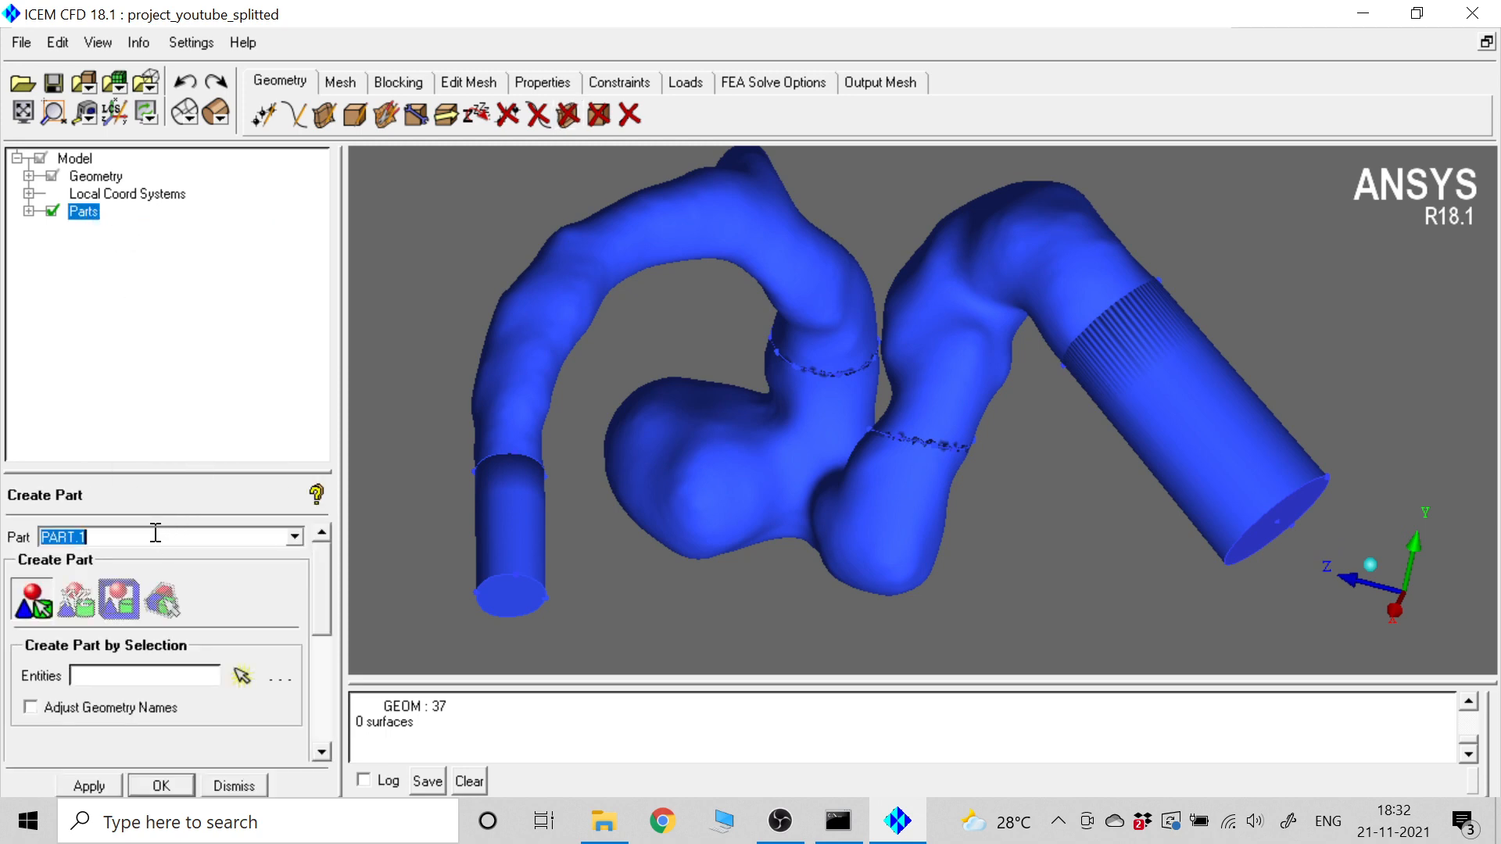
key("BackSpace")
type("INLET")
left_click(240, 675)
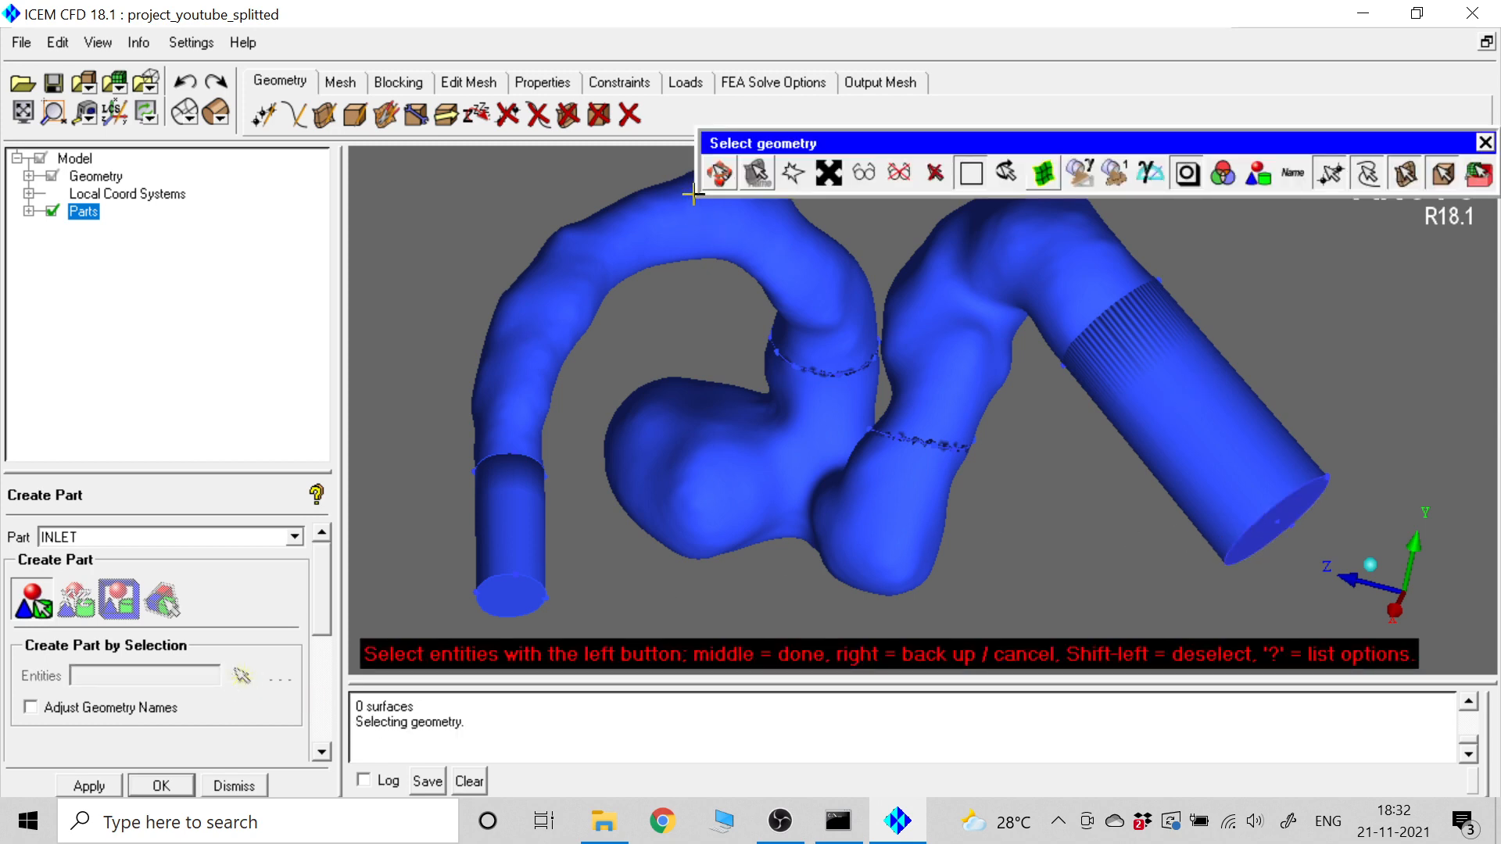
left_click(720, 173)
left_click_drag(912, 456, 643, 255)
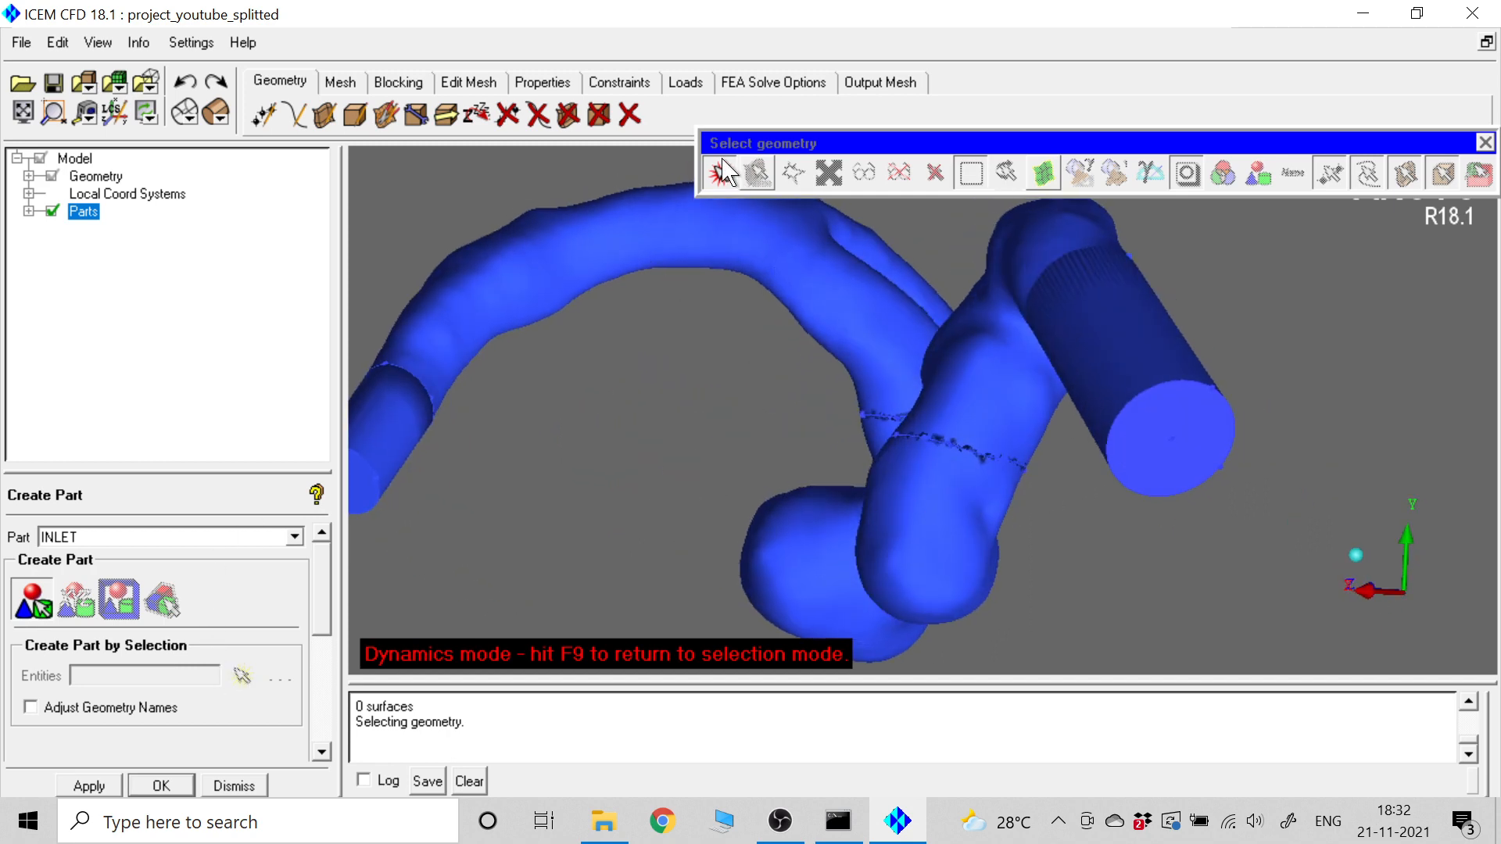
left_click(726, 172)
left_click(1173, 446)
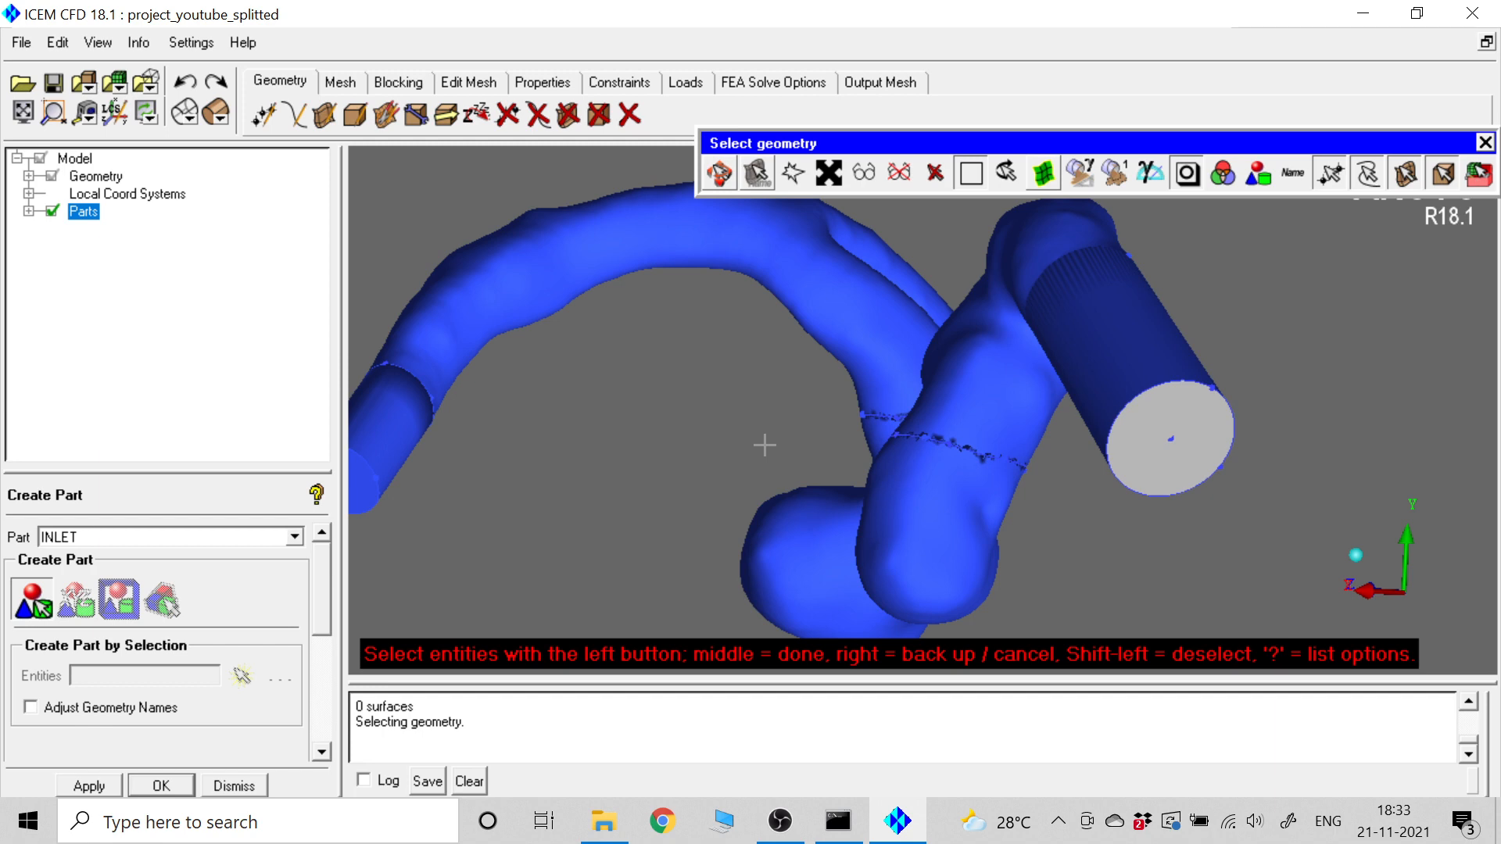
middle_click(722, 453)
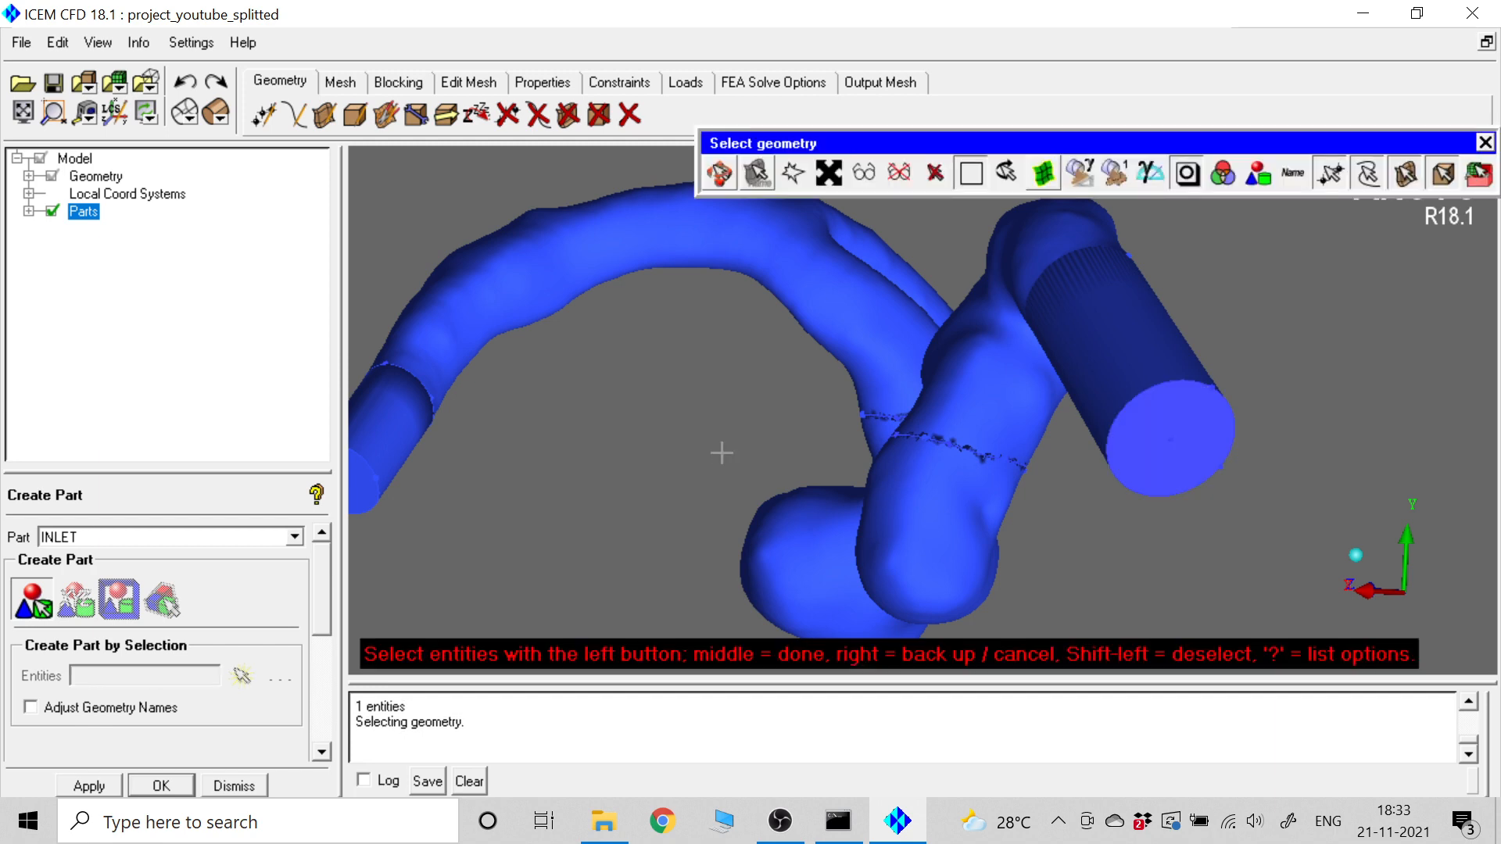
- Hide and show the INLET part to check which surface it contains, and end the geometry selection
left_click(29, 211)
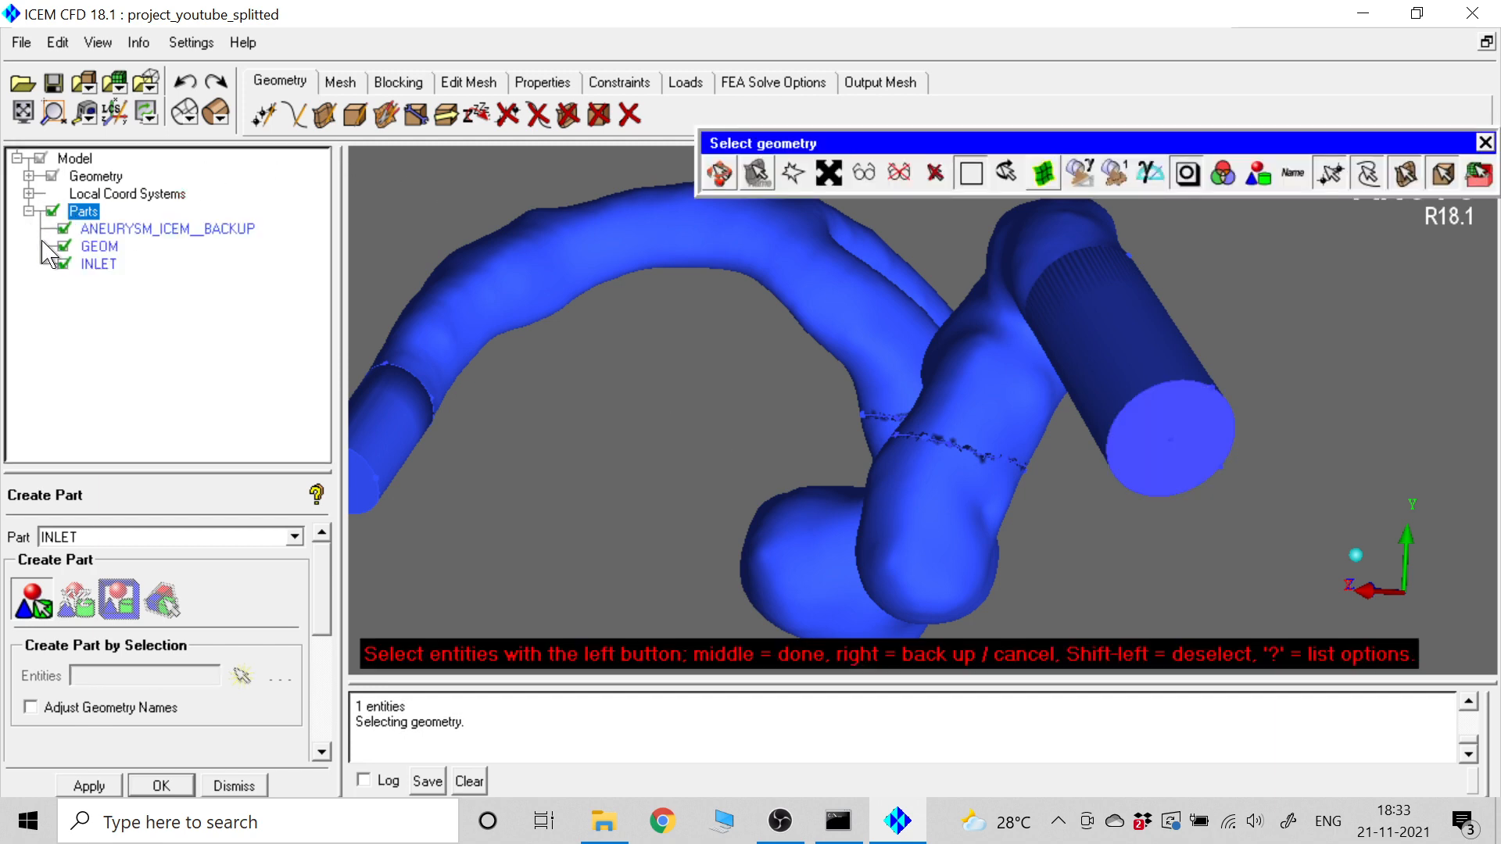
left_click(64, 265)
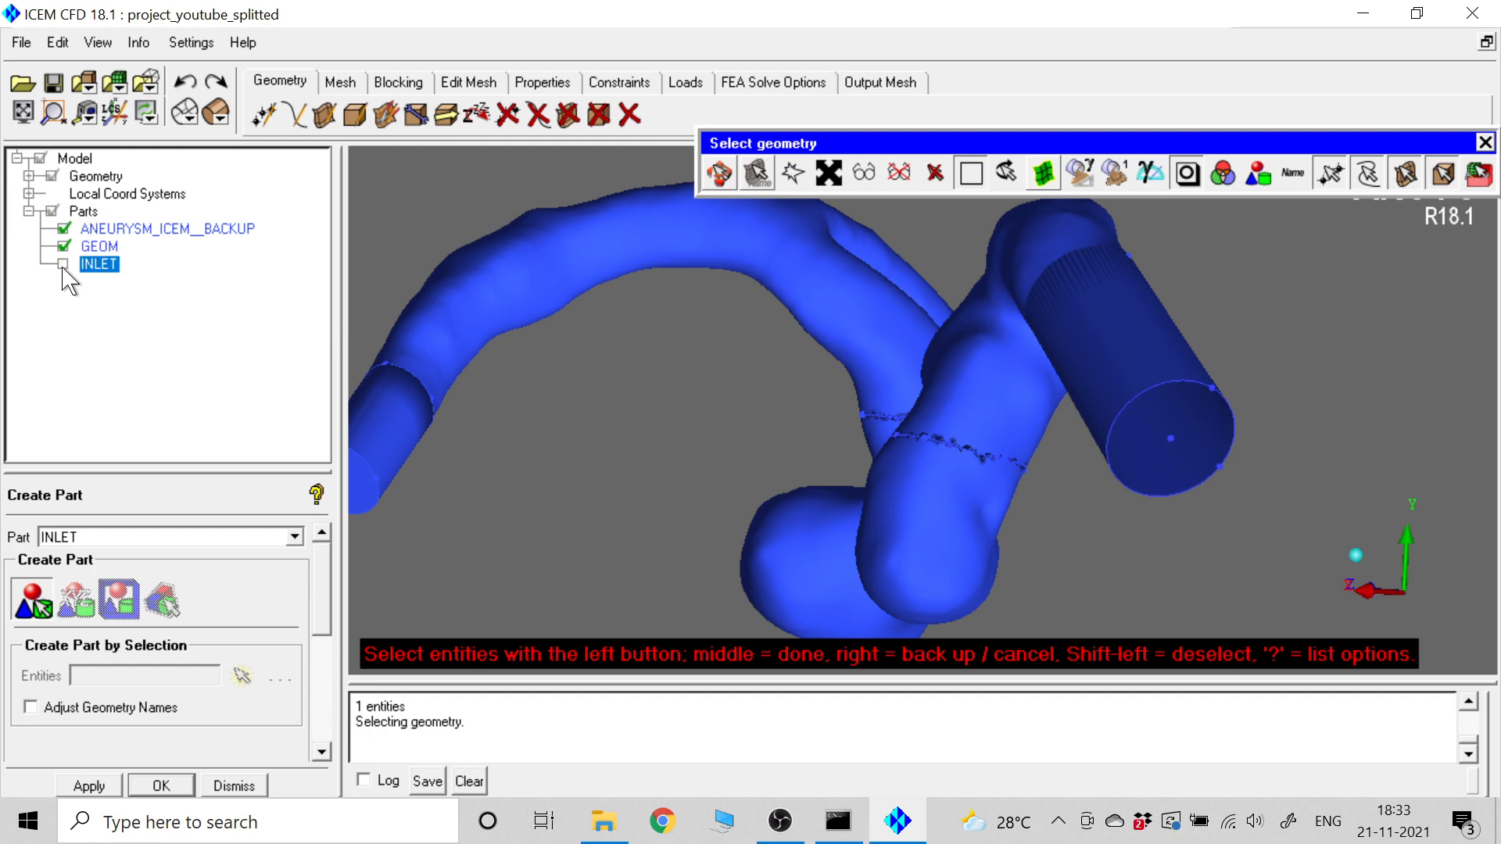
left_click(63, 265)
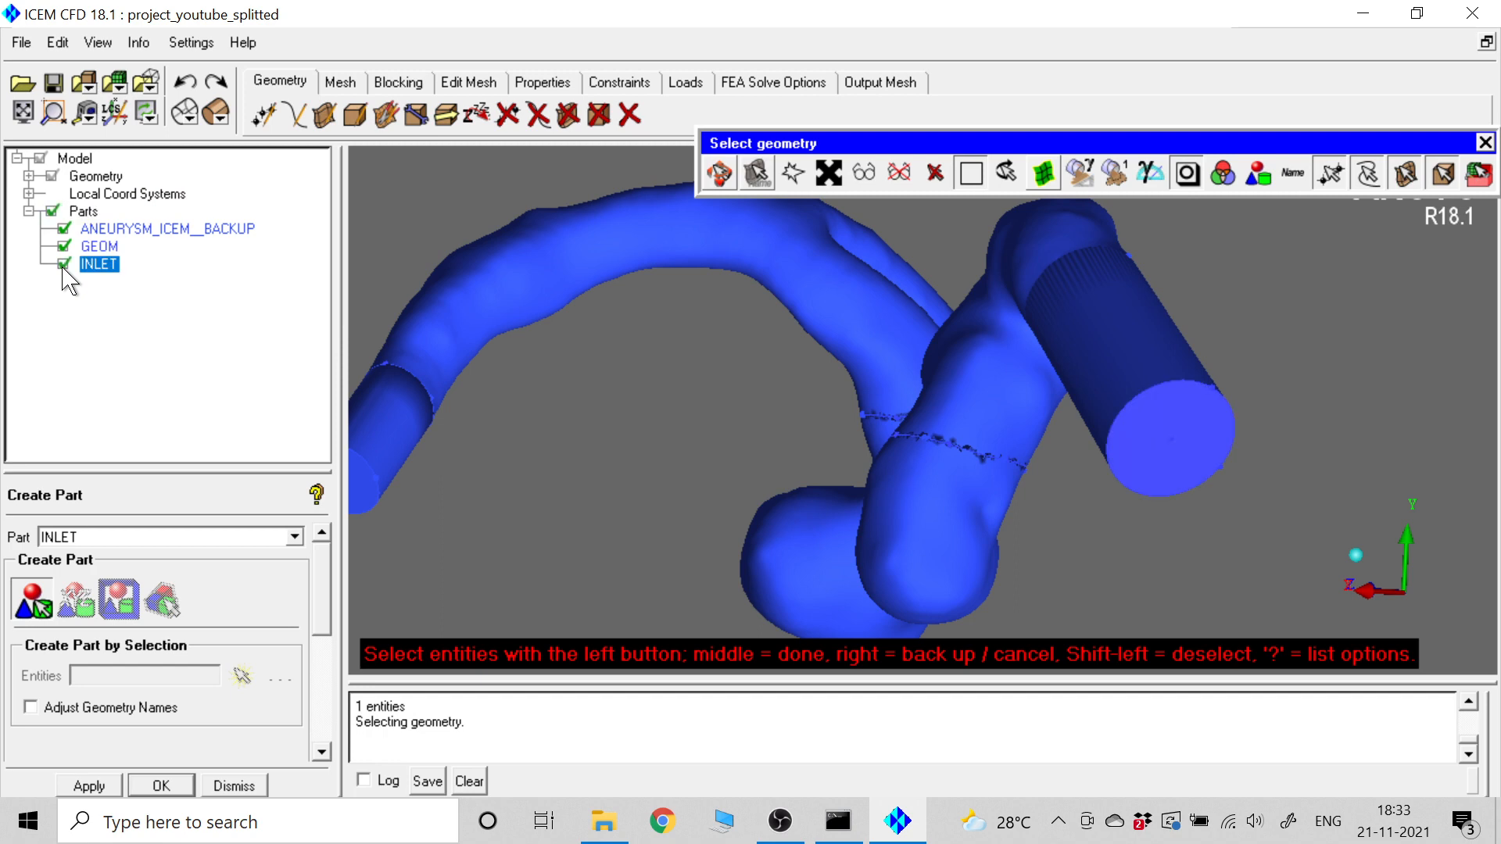
left_click(63, 265)
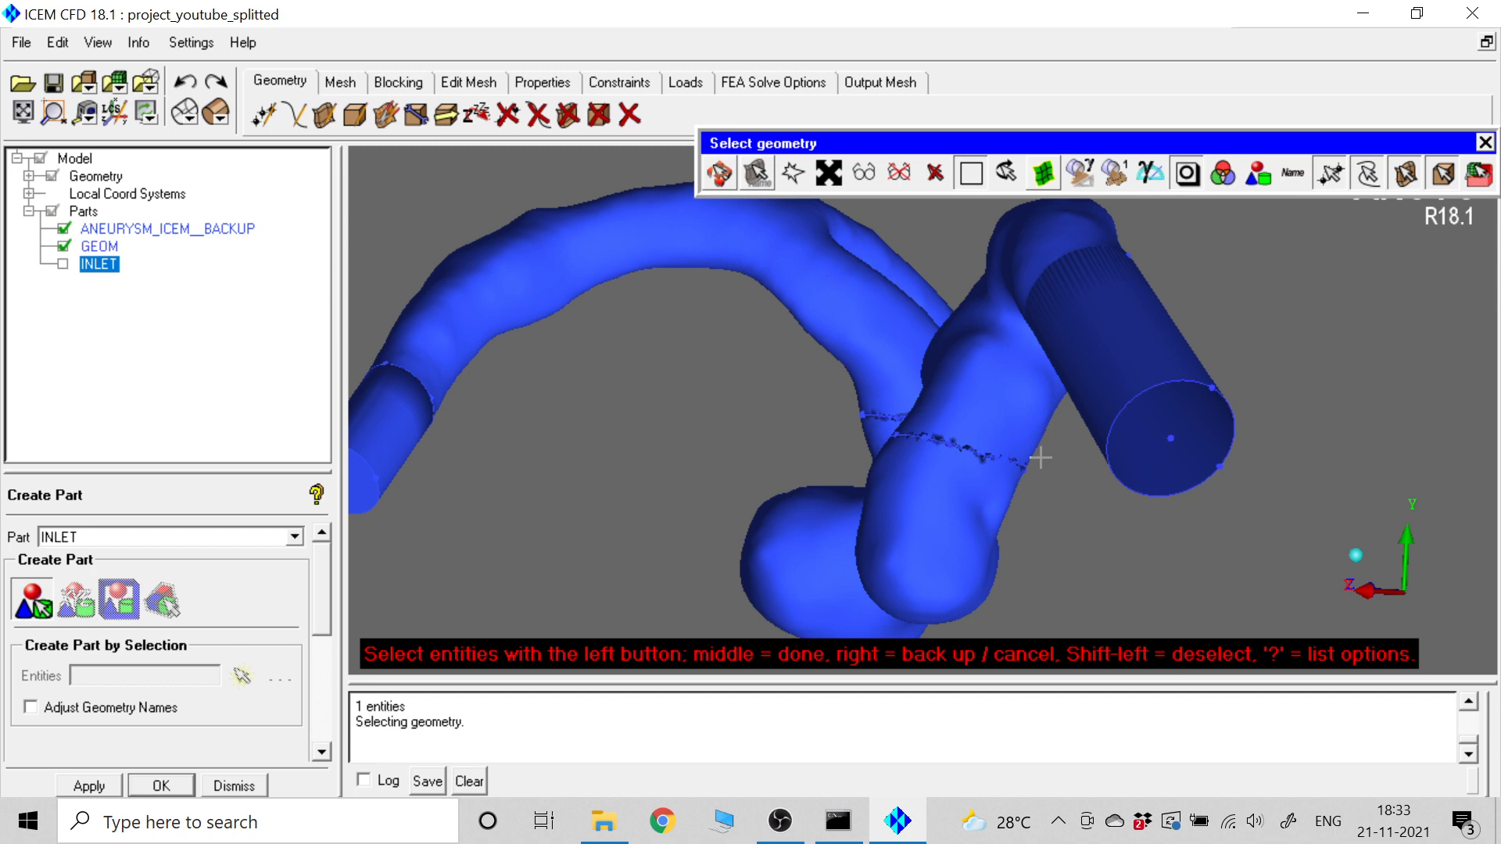
left_click(63, 265)
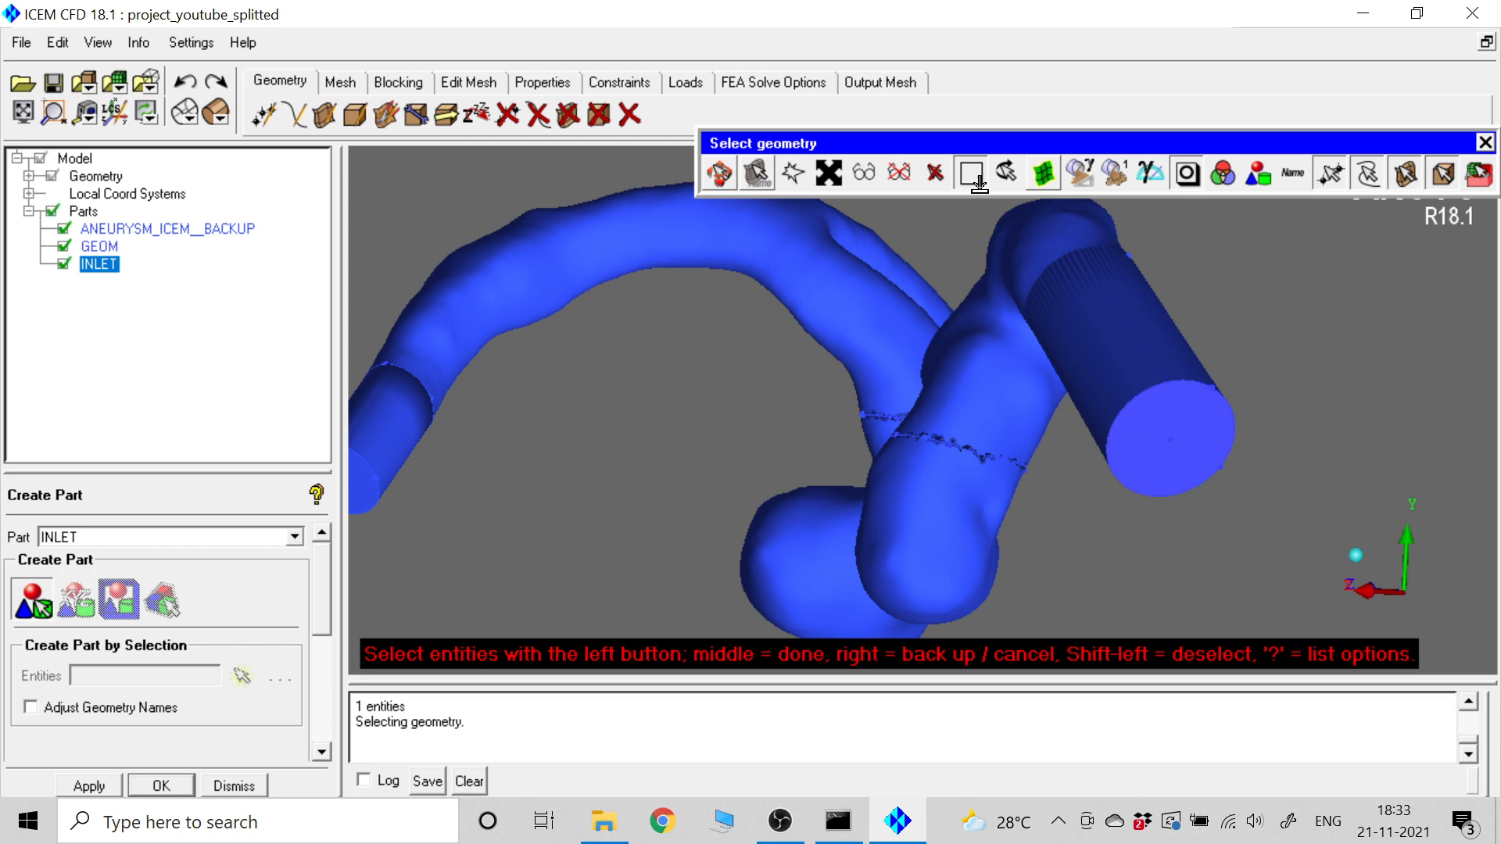
left_click(1488, 142)
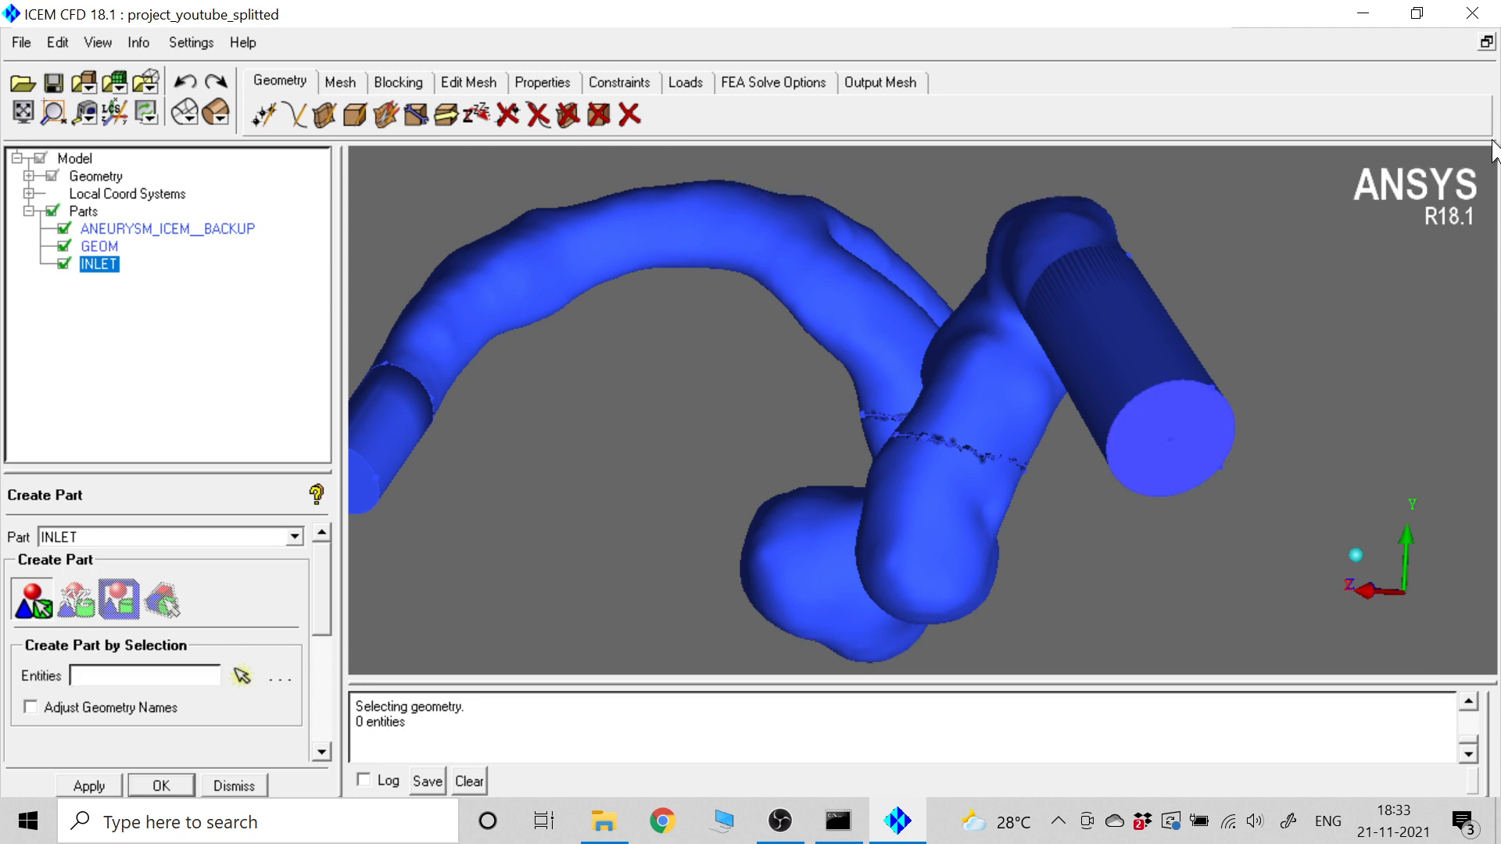
- Create a part named OUTLET_1 from the circular end cap of the longer small-diameter branch
left_click_drag(757, 416, 872, 350)
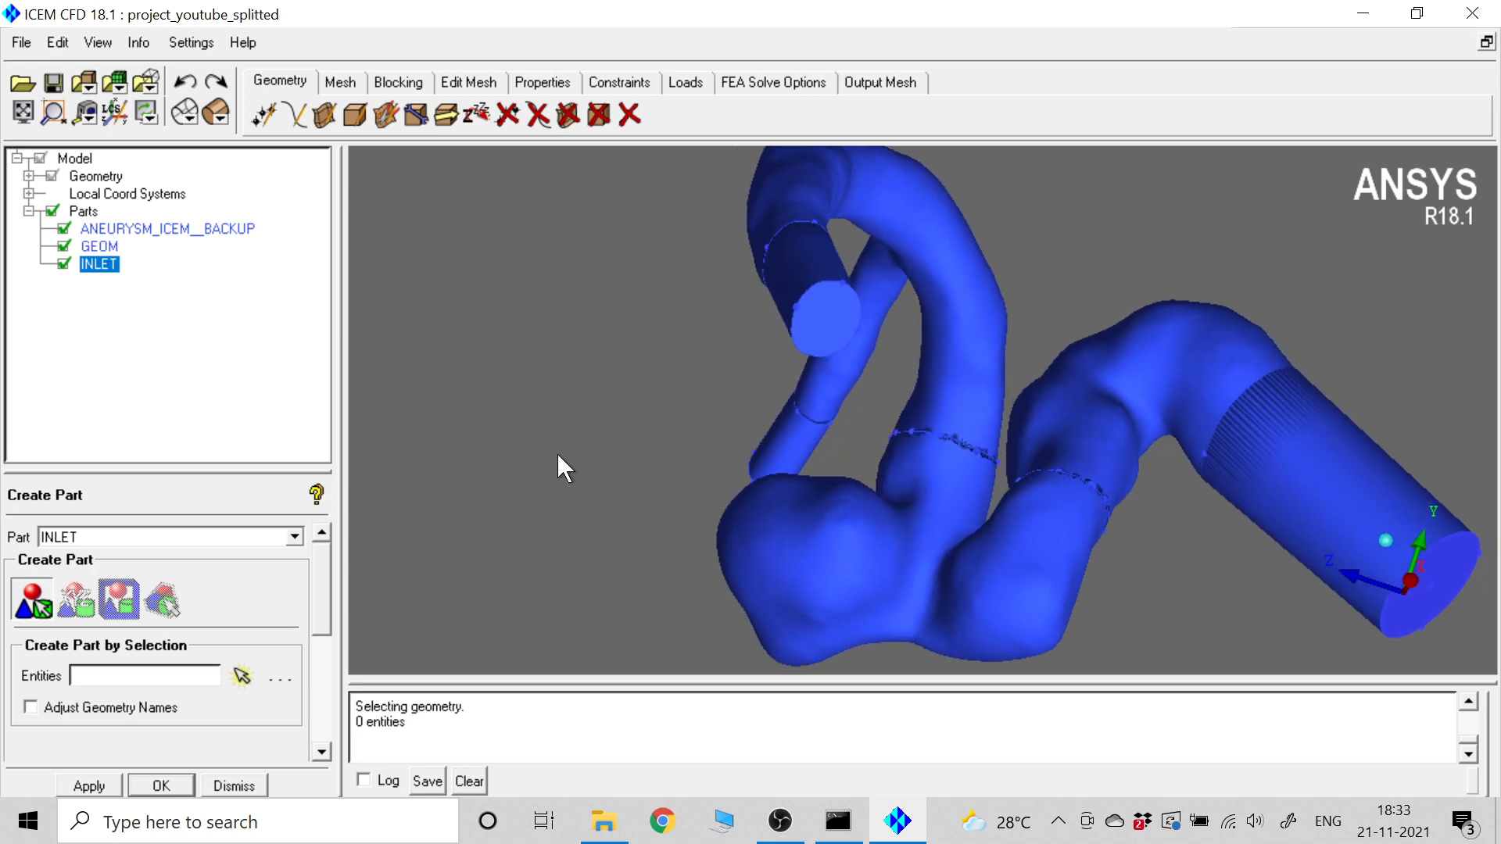
double_click(105, 536)
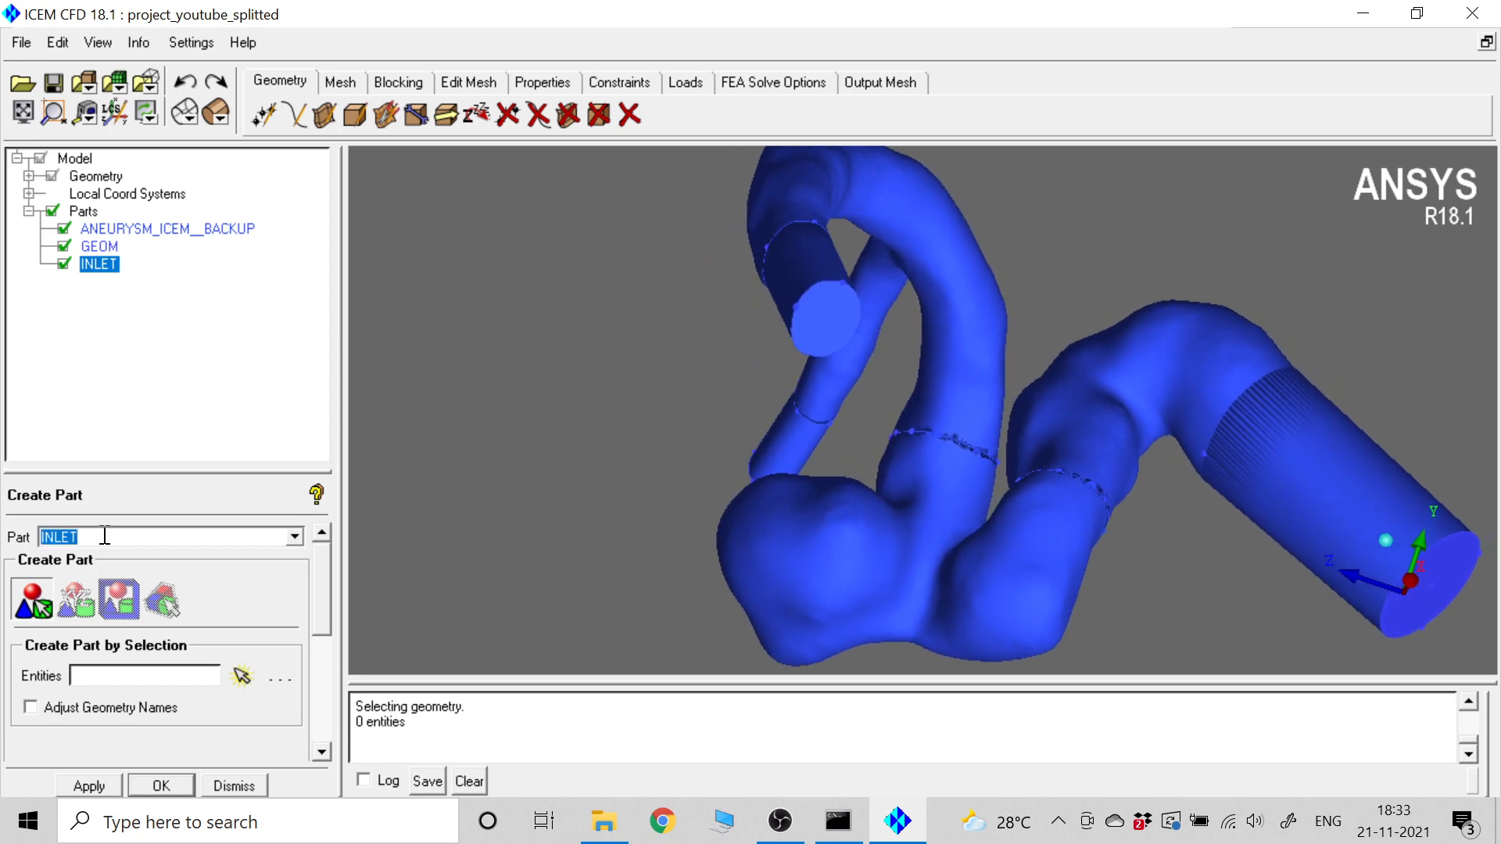
type("OUTLET_1")
left_click_drag(686, 438, 477, 467)
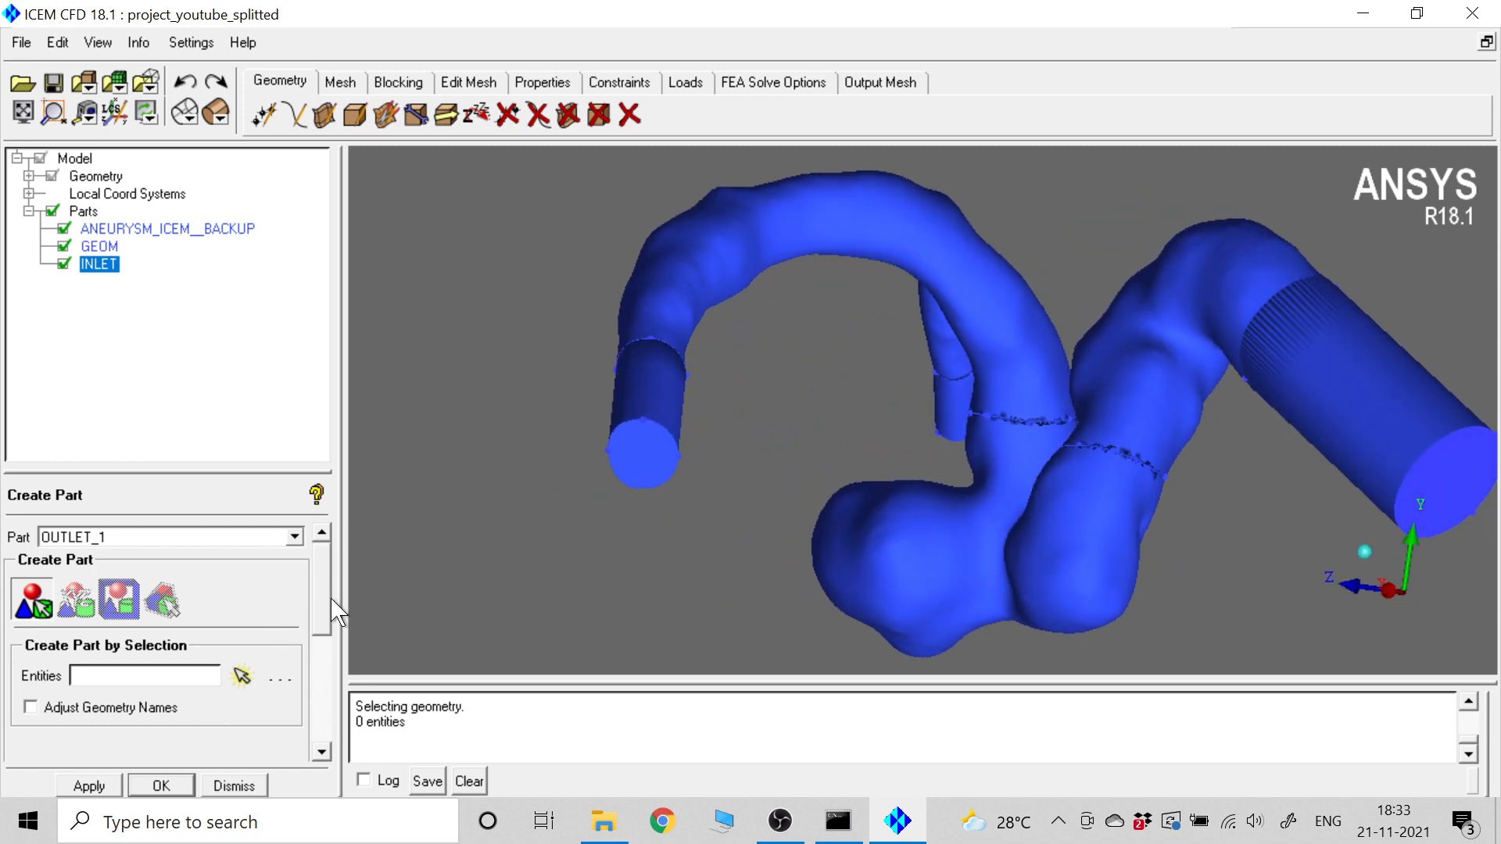
left_click(242, 675)
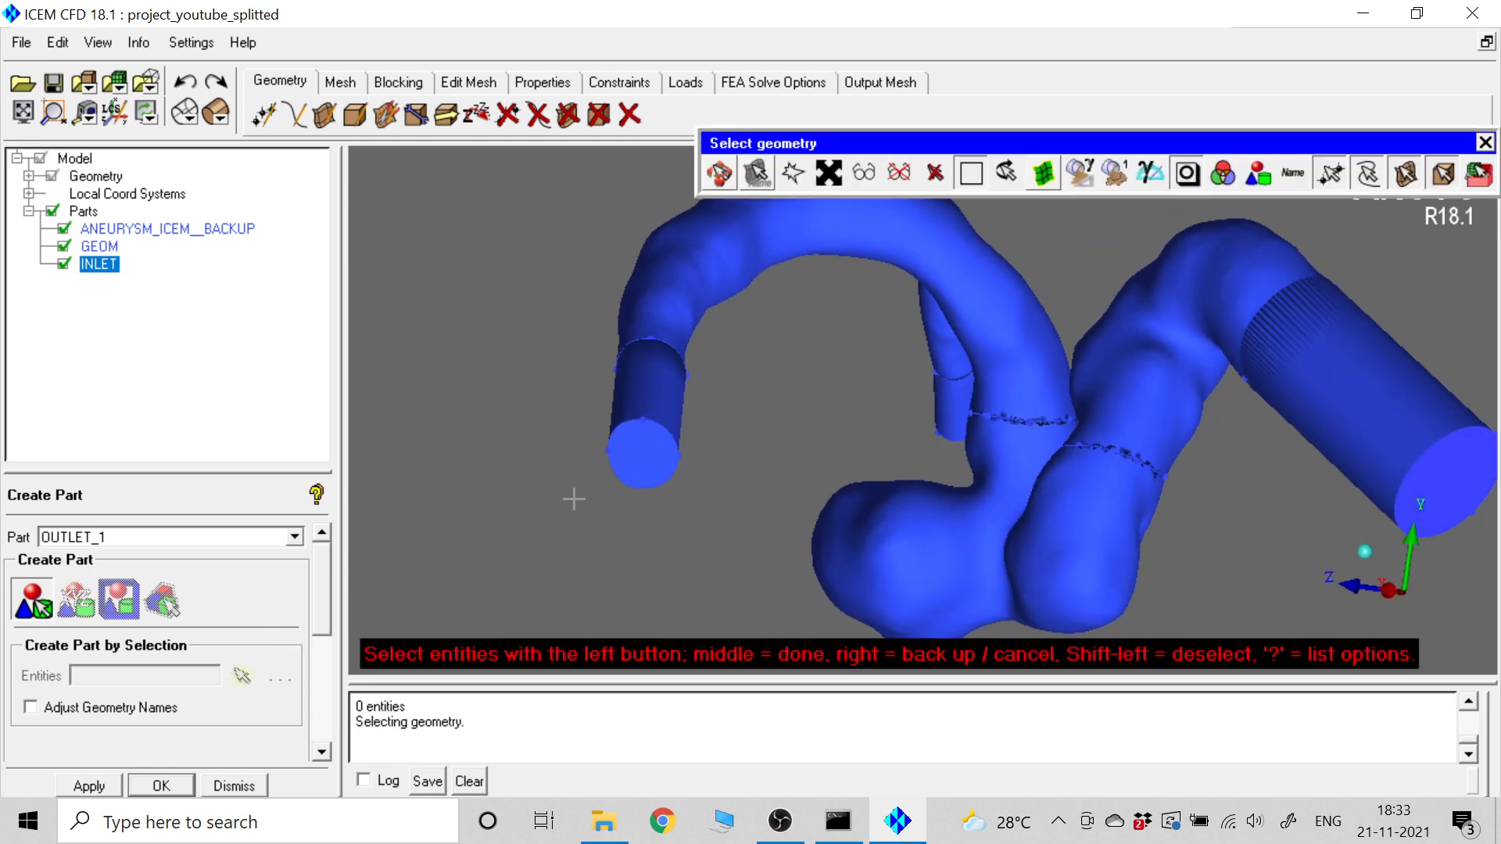
left_click(638, 447)
middle_click(513, 446)
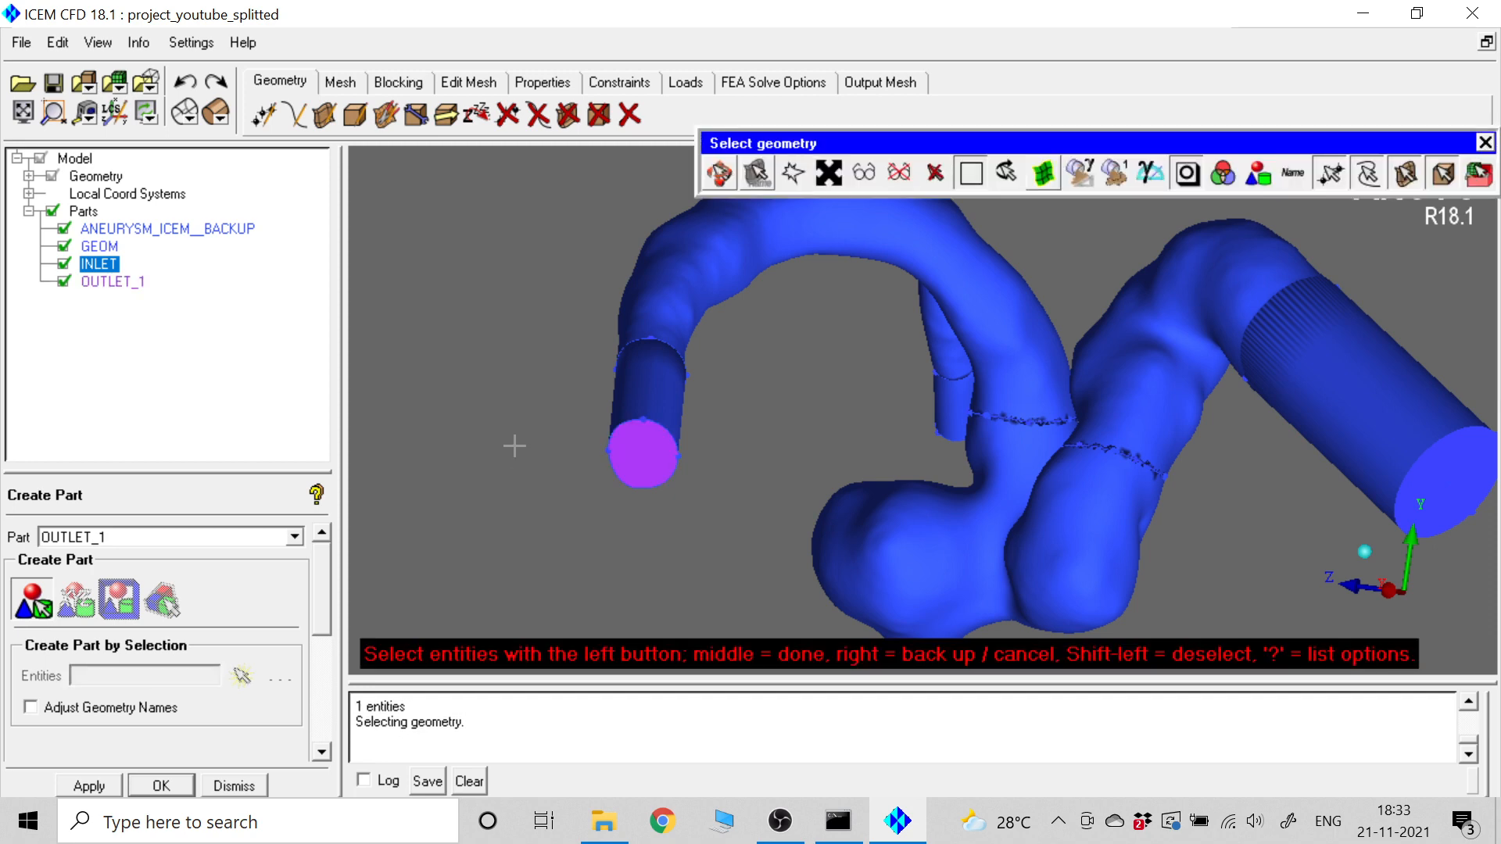
- Create a part named OUTLET_2 from the circular end cap of the other small branch, and end the selection
double_click(139, 538)
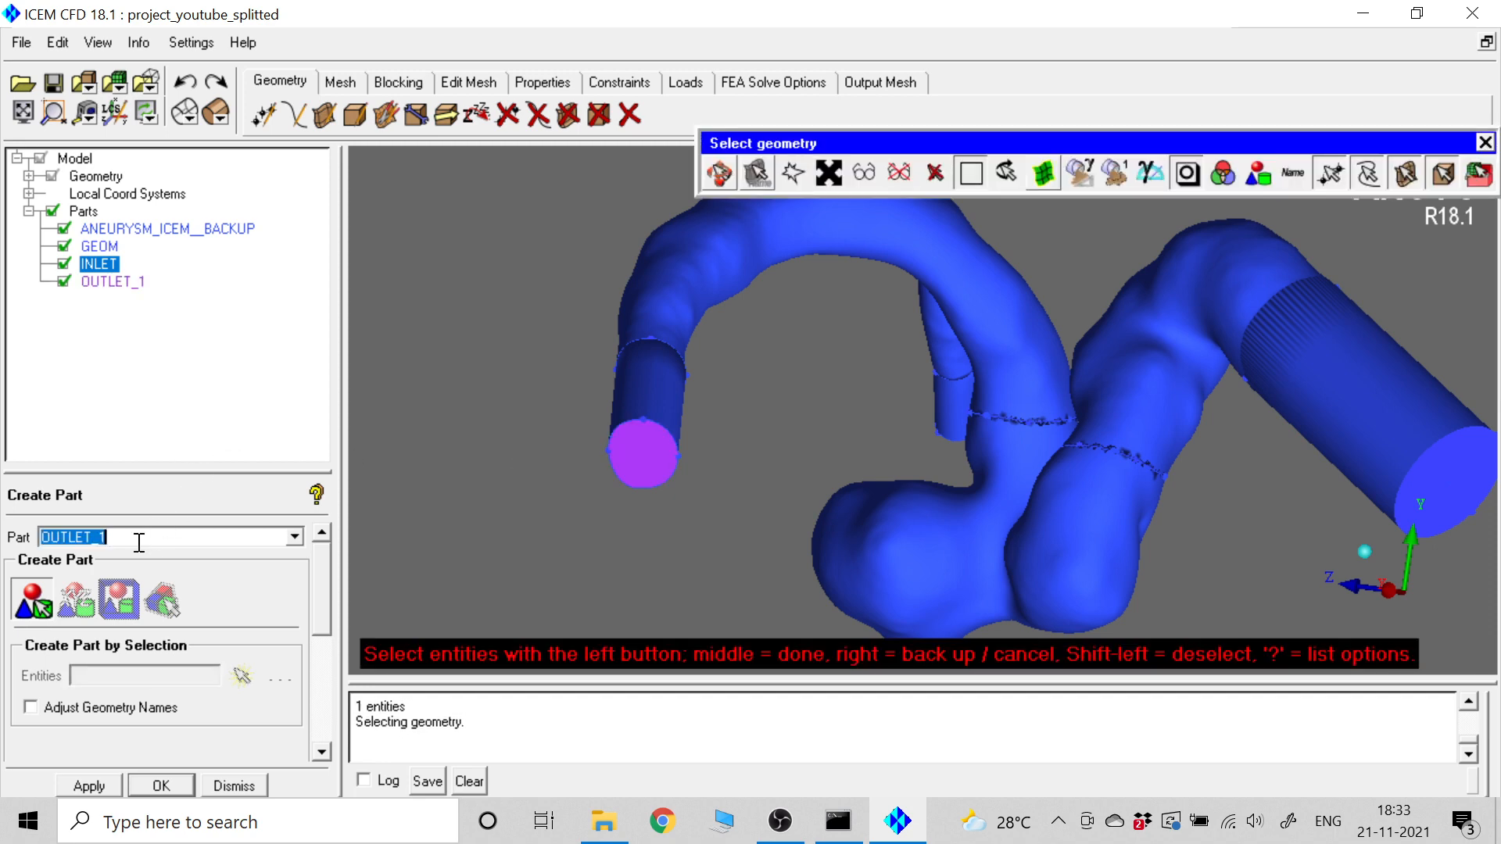
left_click(139, 542)
key("BackSpace")
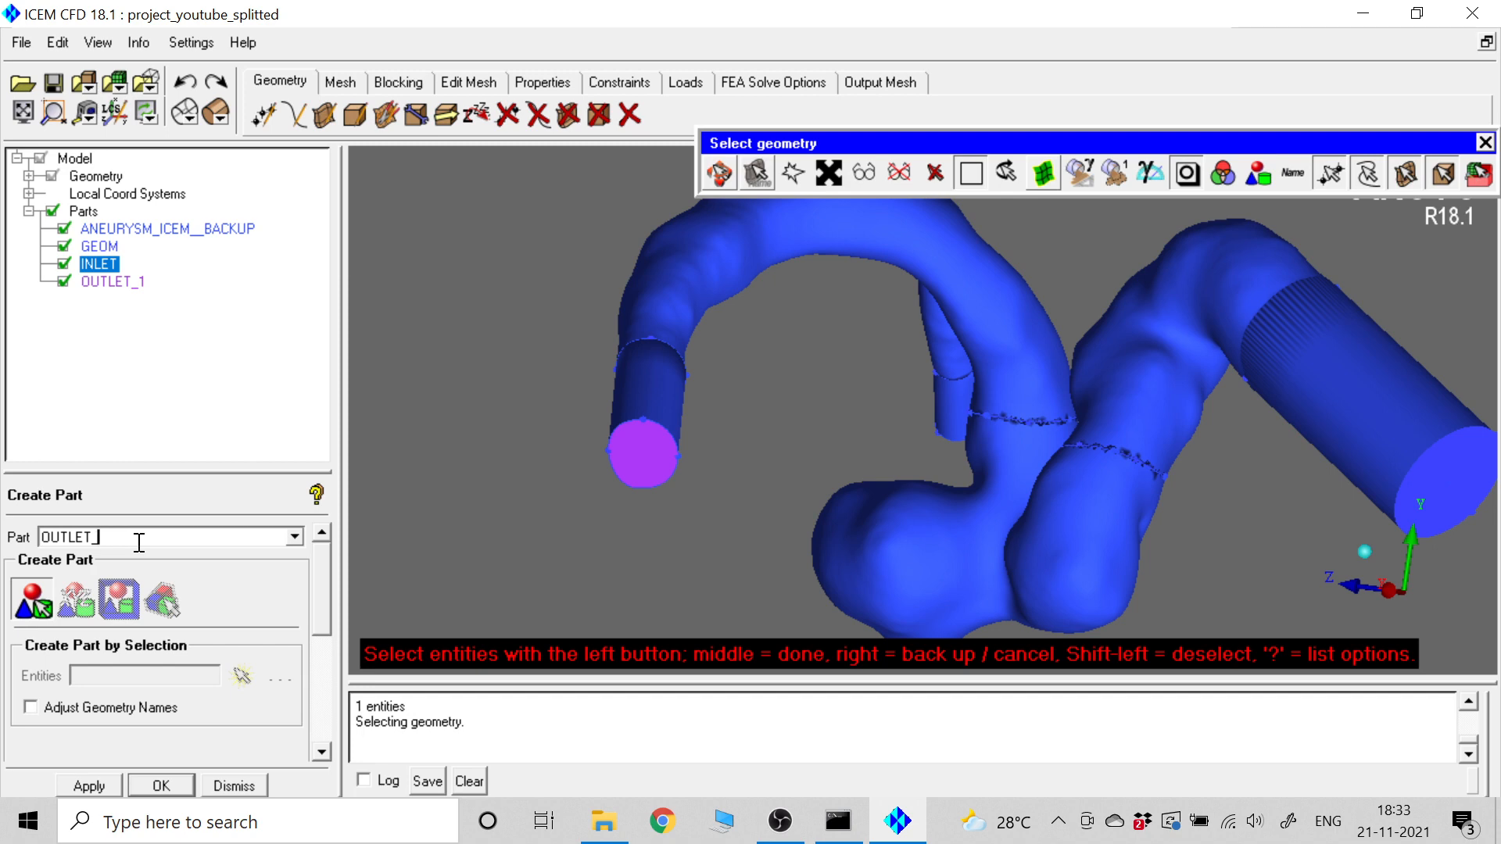
type("2")
left_click(719, 174)
left_click_drag(908, 226, 618, 531)
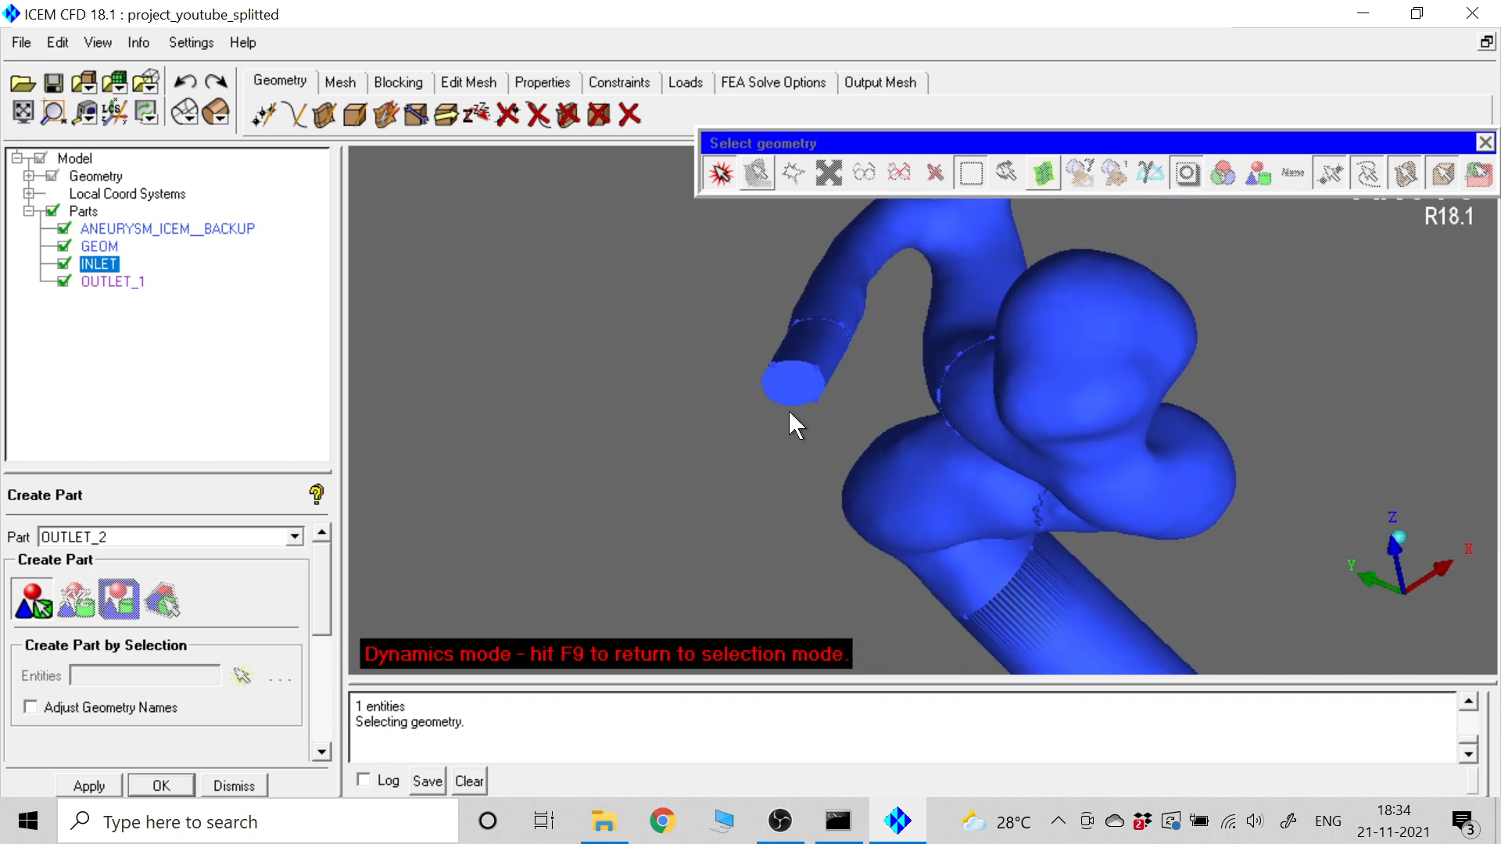
left_click_drag(789, 411, 695, 469)
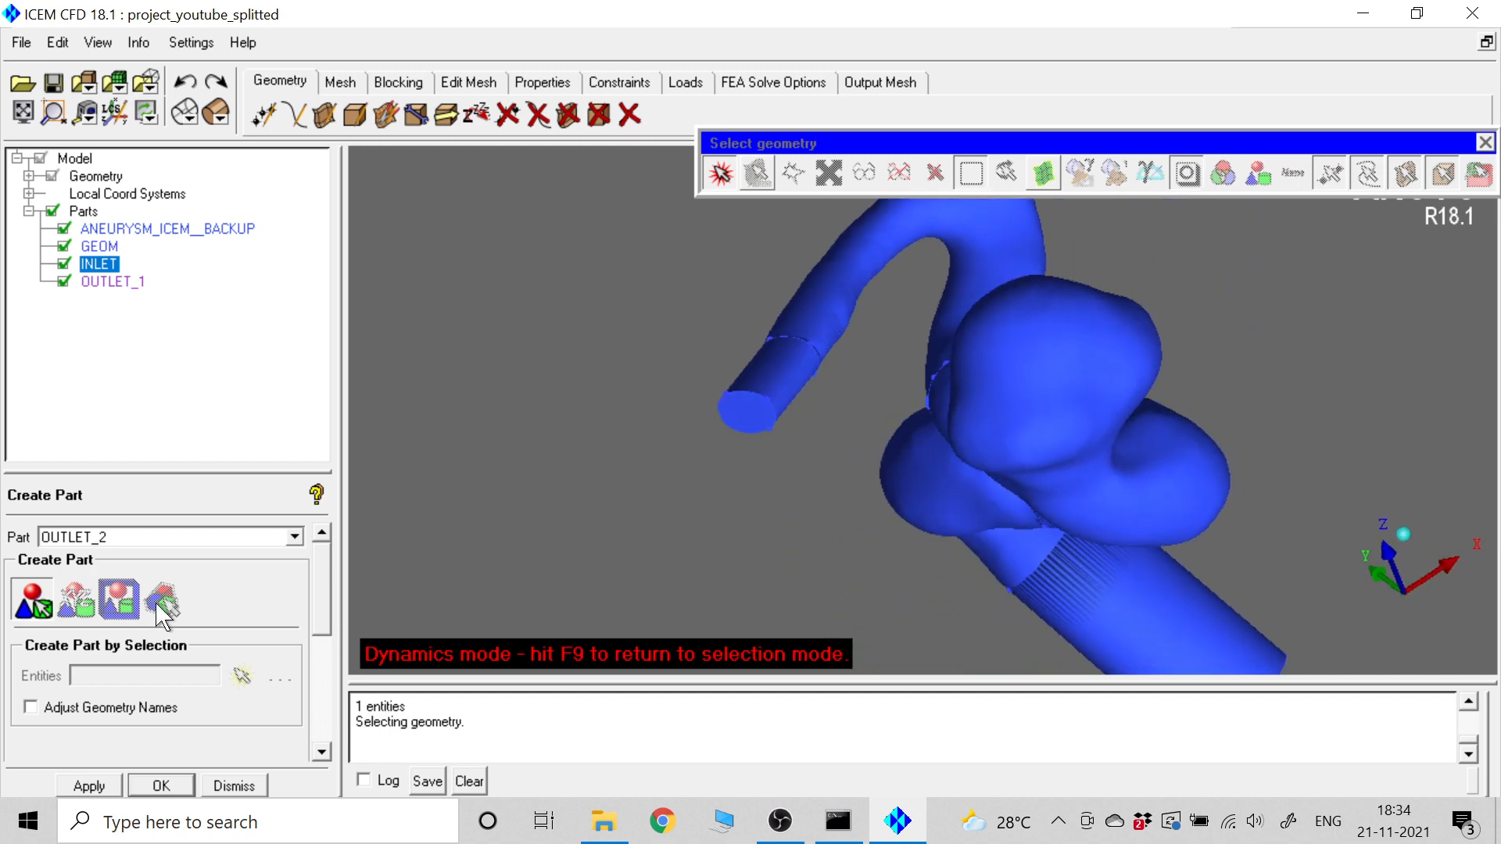
left_click(731, 175)
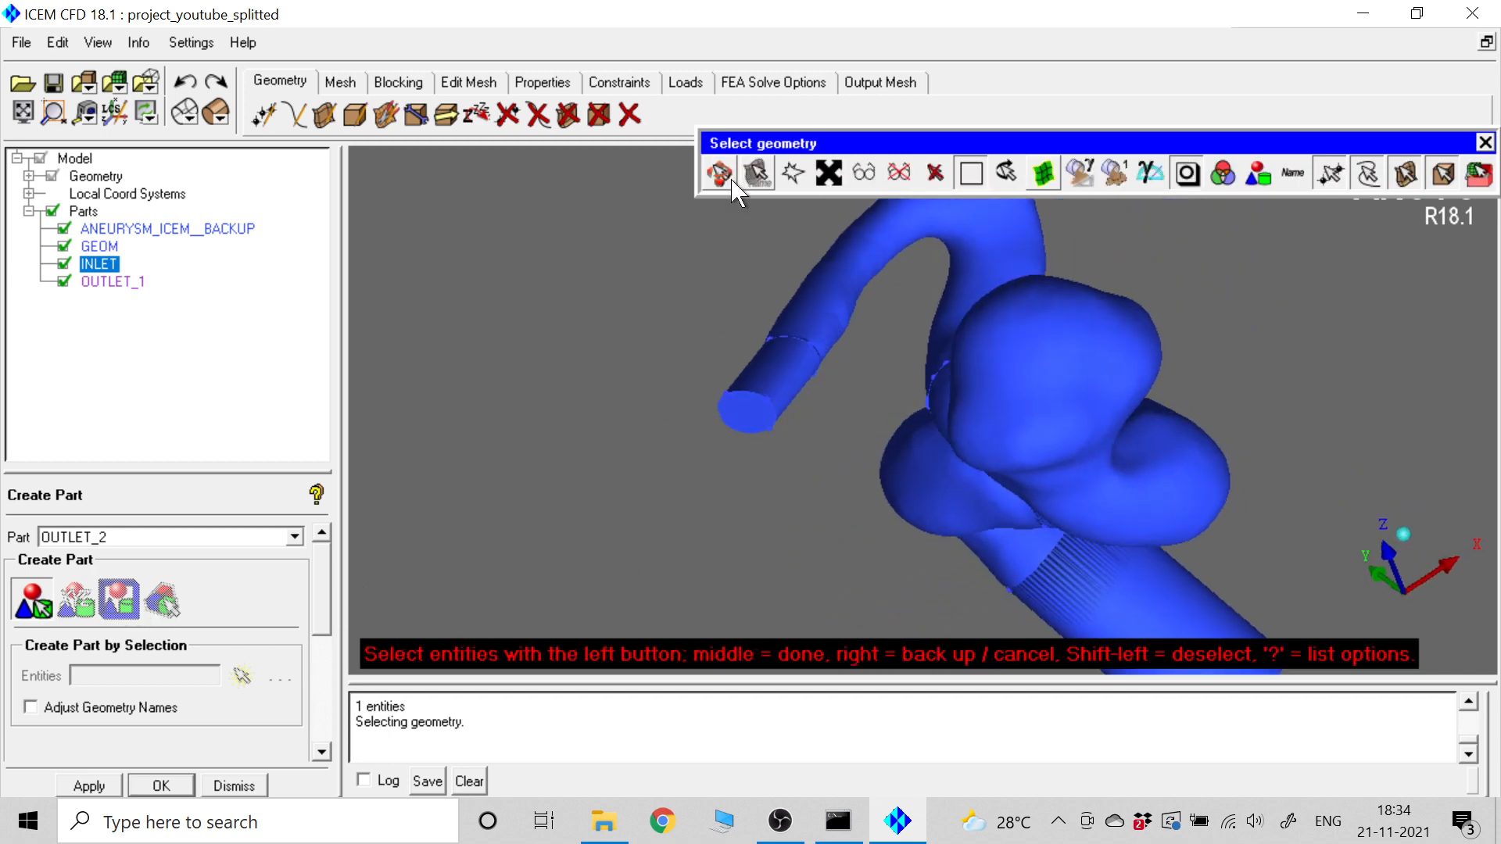
left_click(755, 412)
middle_click(545, 389)
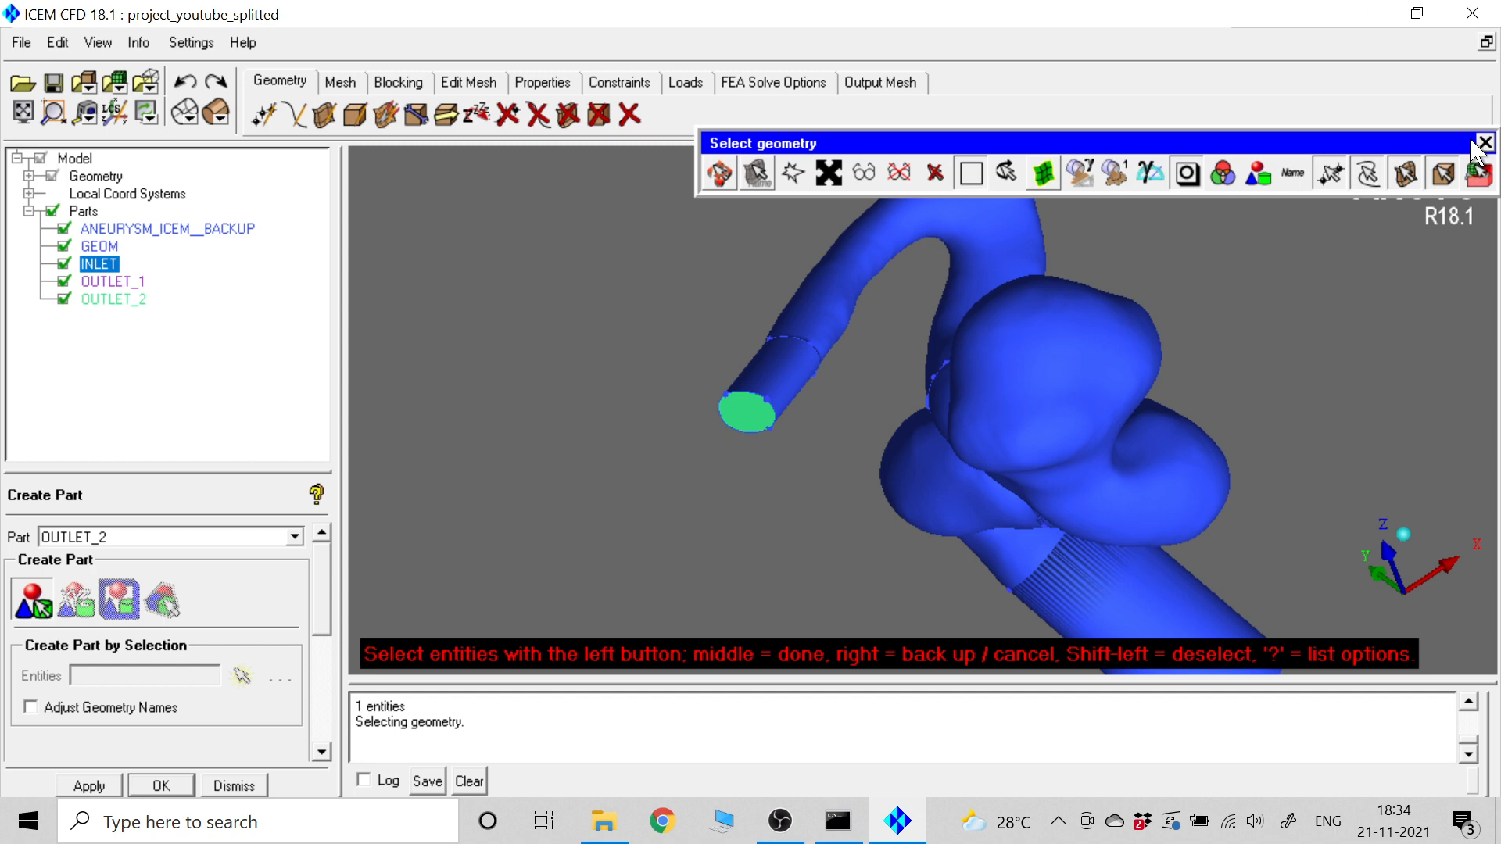
left_click(1484, 144)
- Create a part named INLET_WALL from the large-diameter vessel wall between the inlet extension and the aneurysm section
middle_click_drag(1040, 380, 762, 462)
scroll(765, 460, "down", 4)
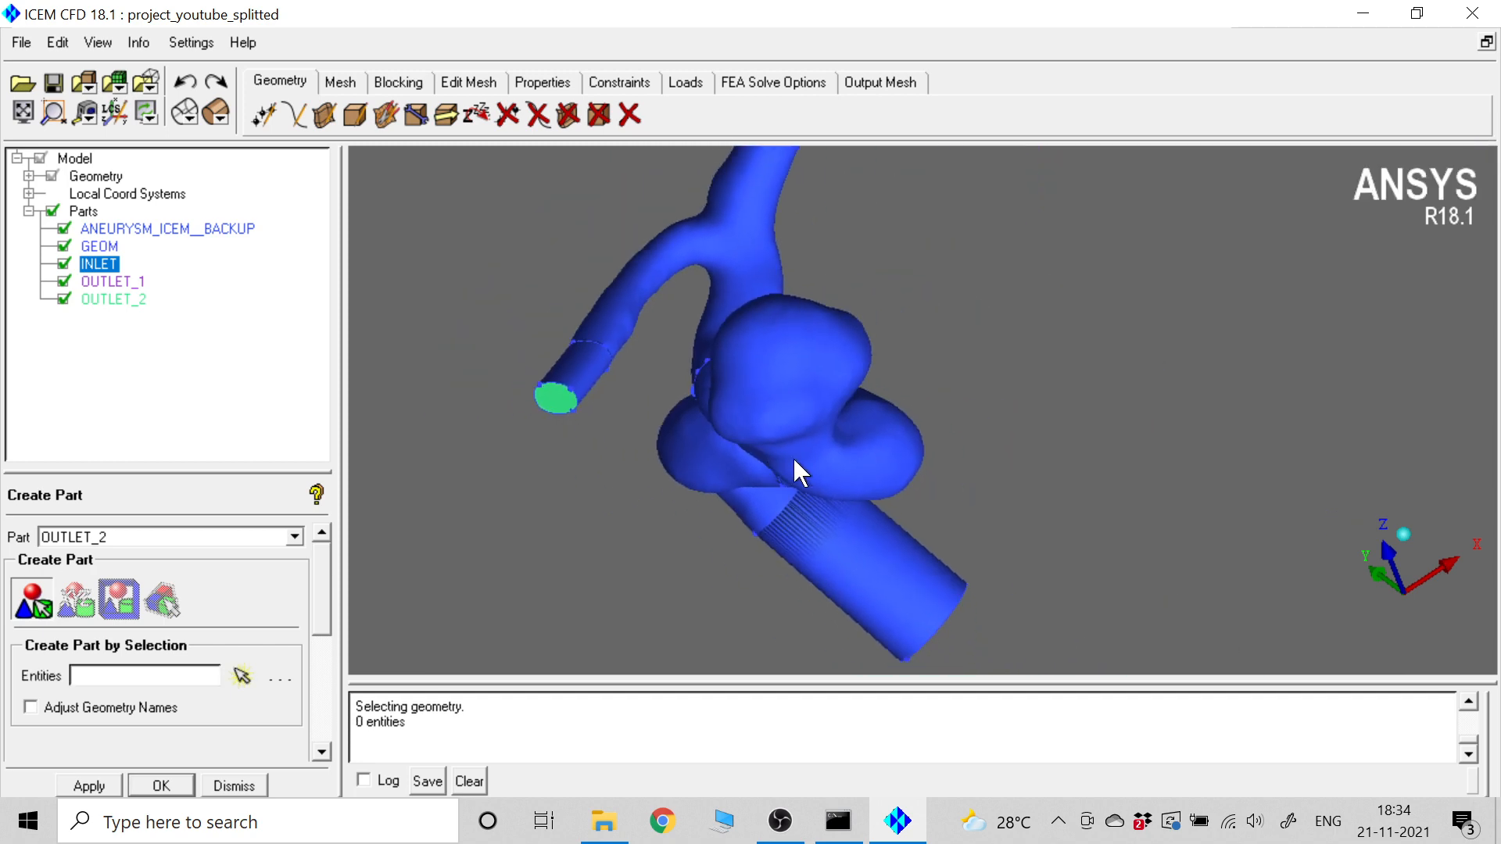
left_click_drag(863, 445, 735, 462)
middle_click_drag(798, 385, 815, 467)
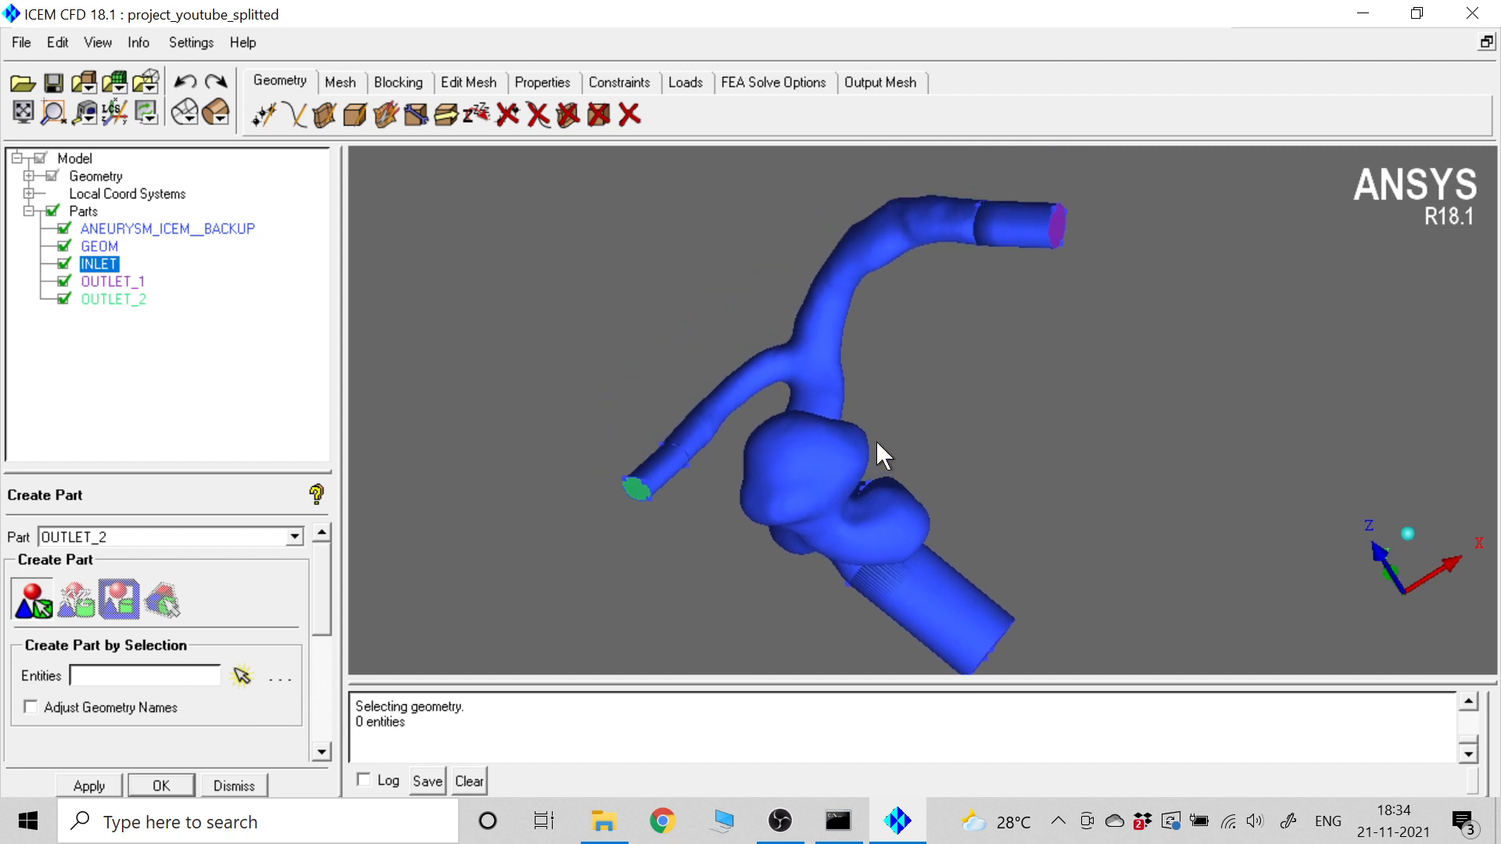
left_click_drag(875, 441, 738, 462)
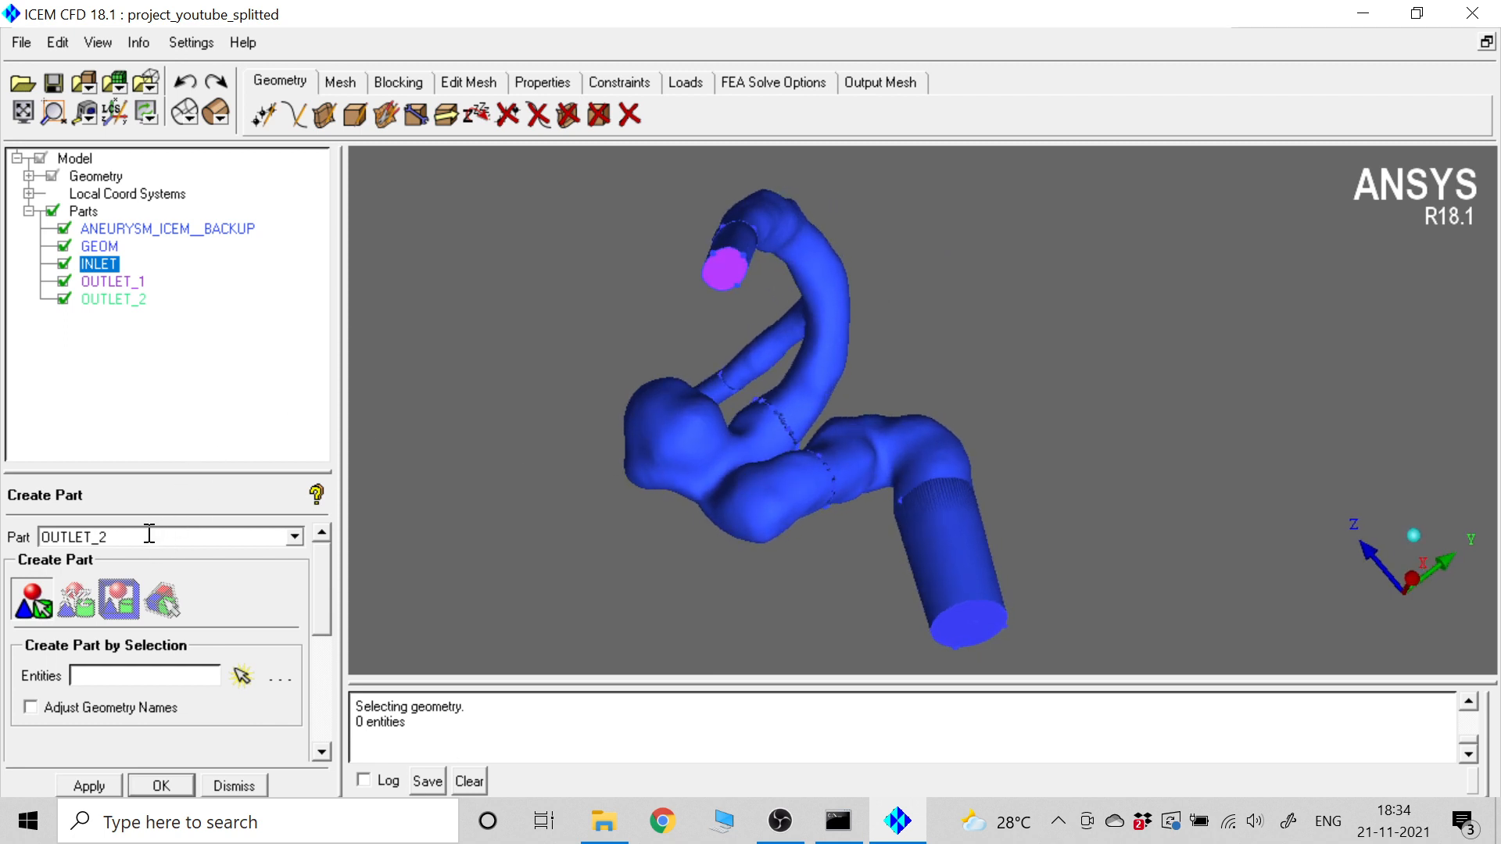
left_click_drag(633, 425, 638, 573)
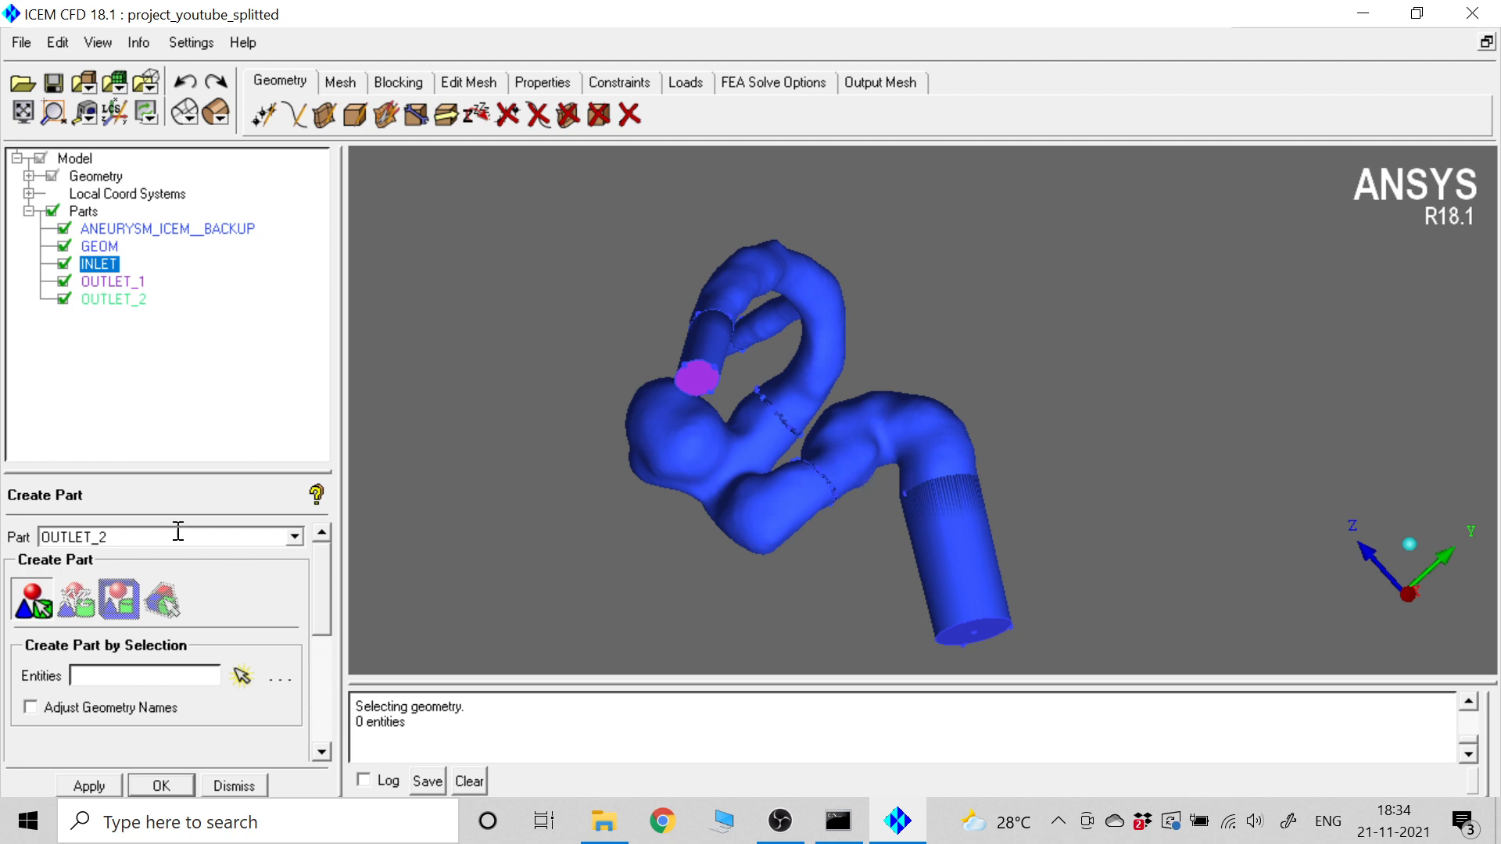
double_click(136, 537)
type("INLET_WALL")
left_click(244, 676)
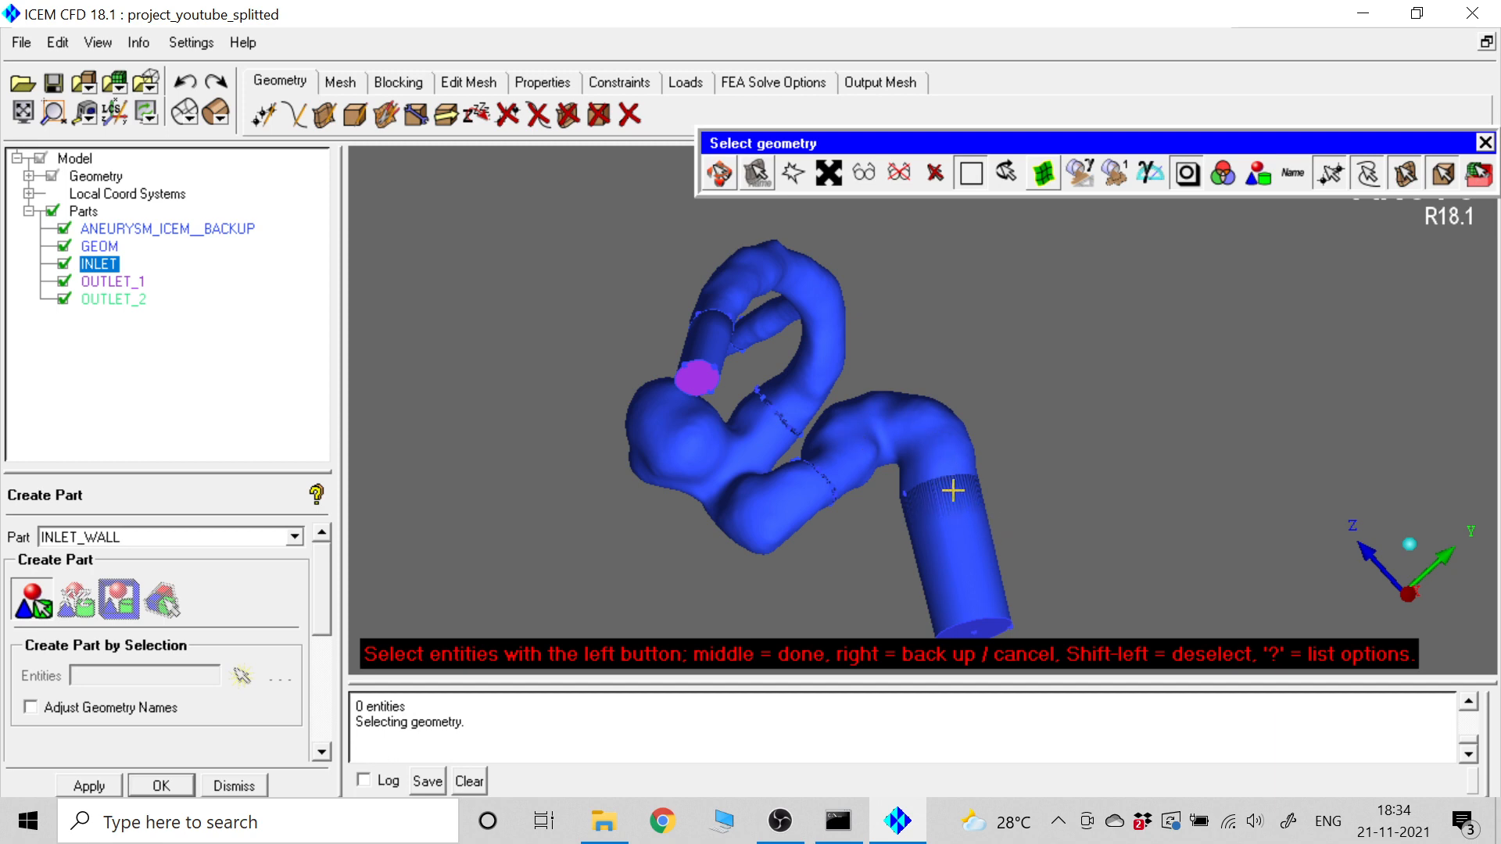
left_click(946, 477)
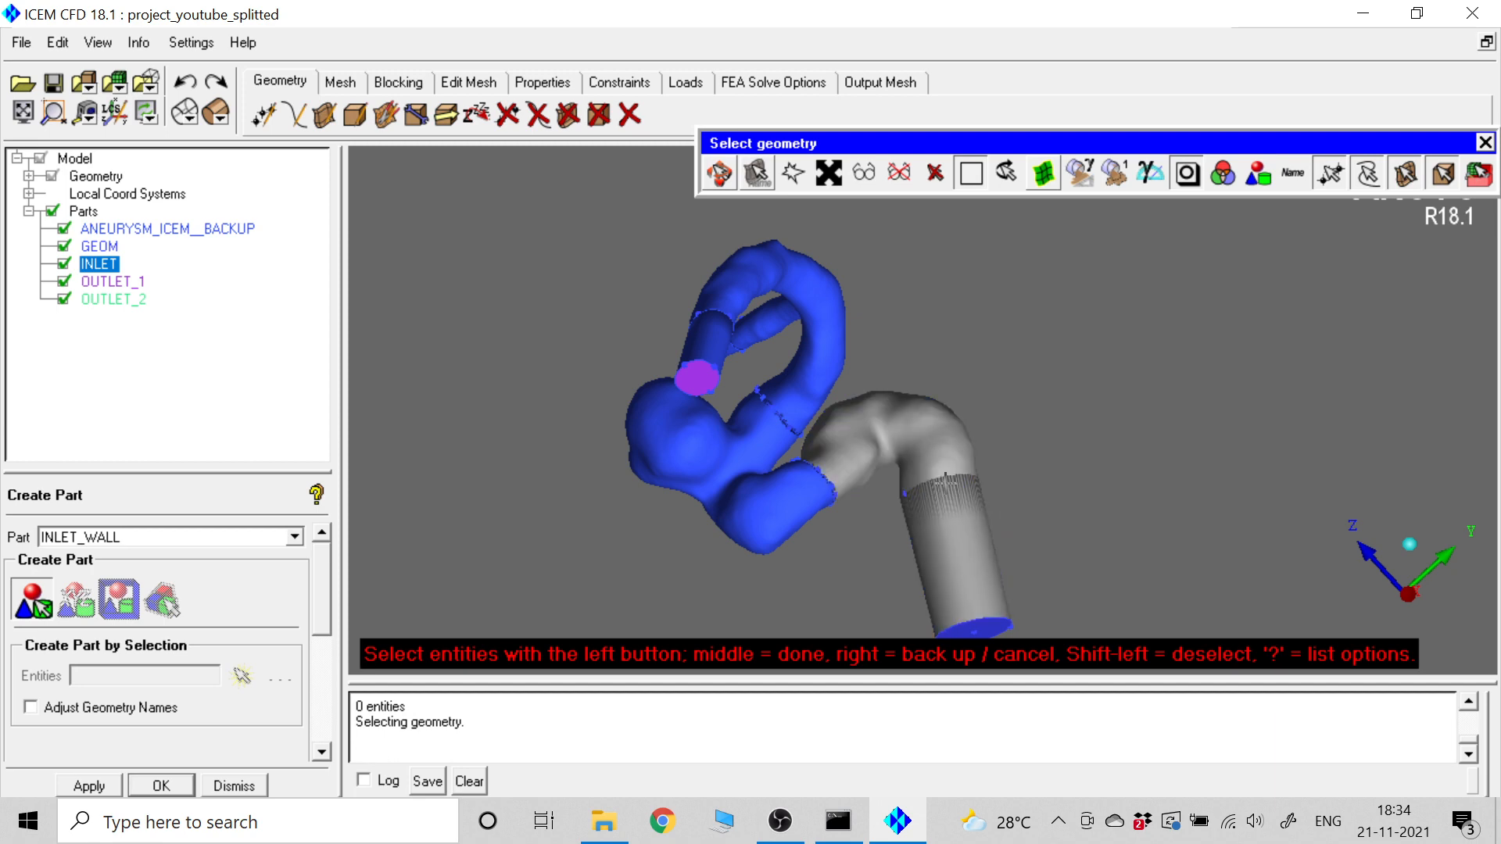
middle_click(1018, 394)
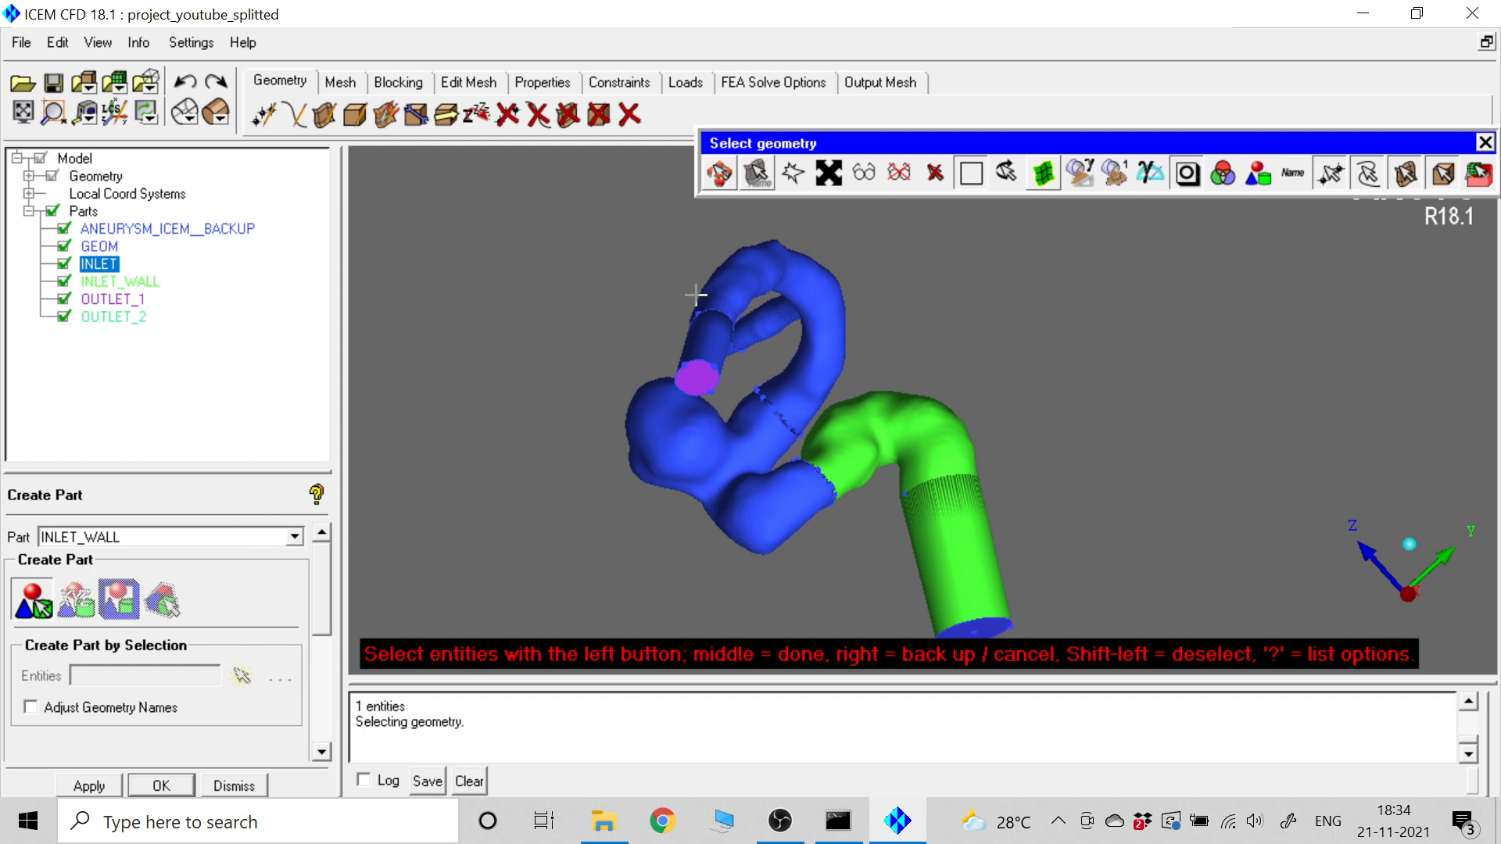
- Create a part named OUTLET_WALL from the wall of the two small branches beyond the aneurysm, and end the selection
double_click(156, 545)
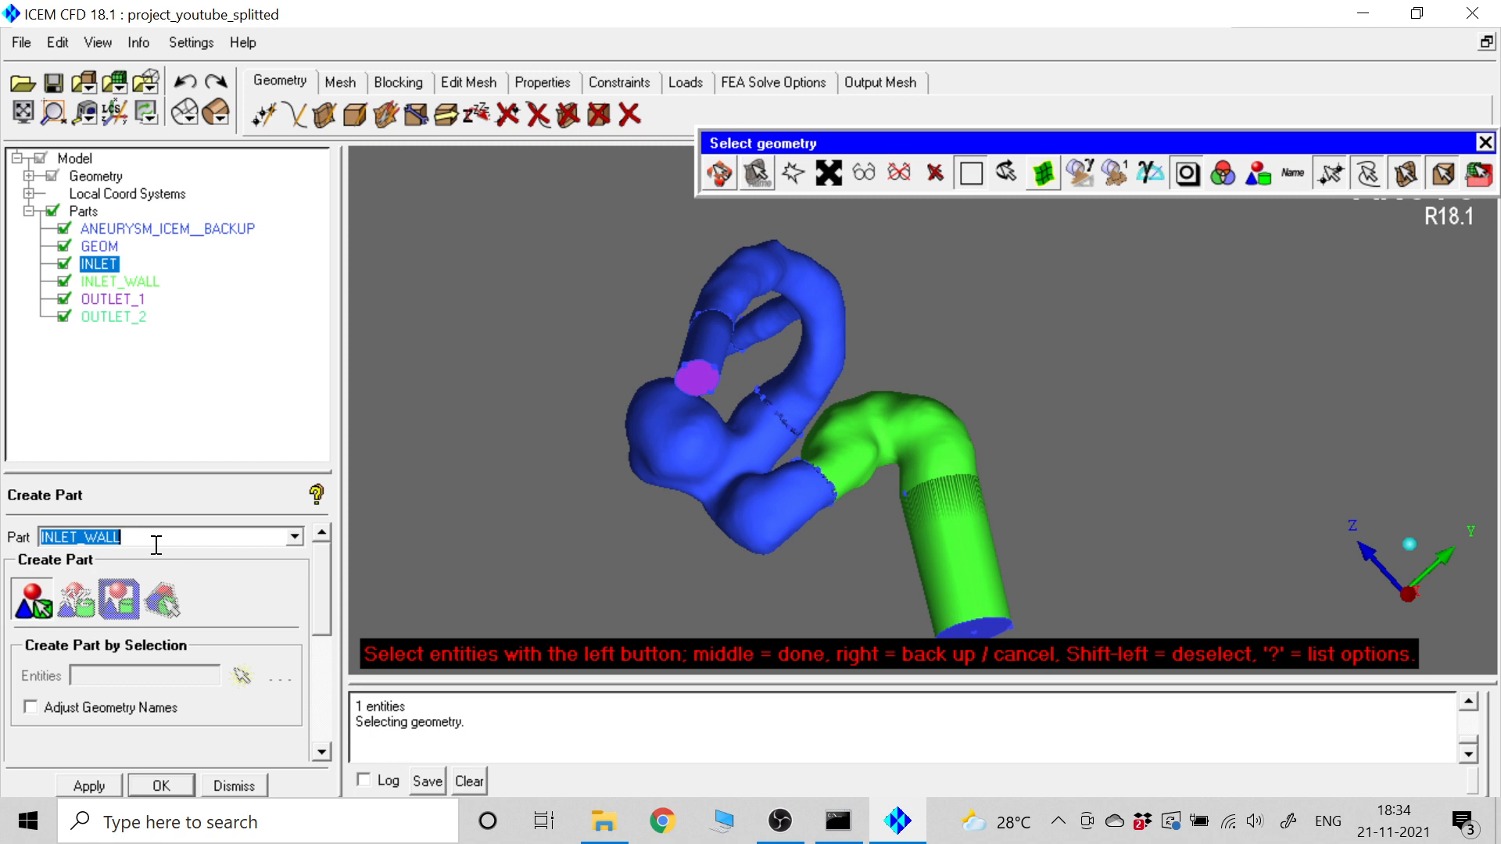
type("O")
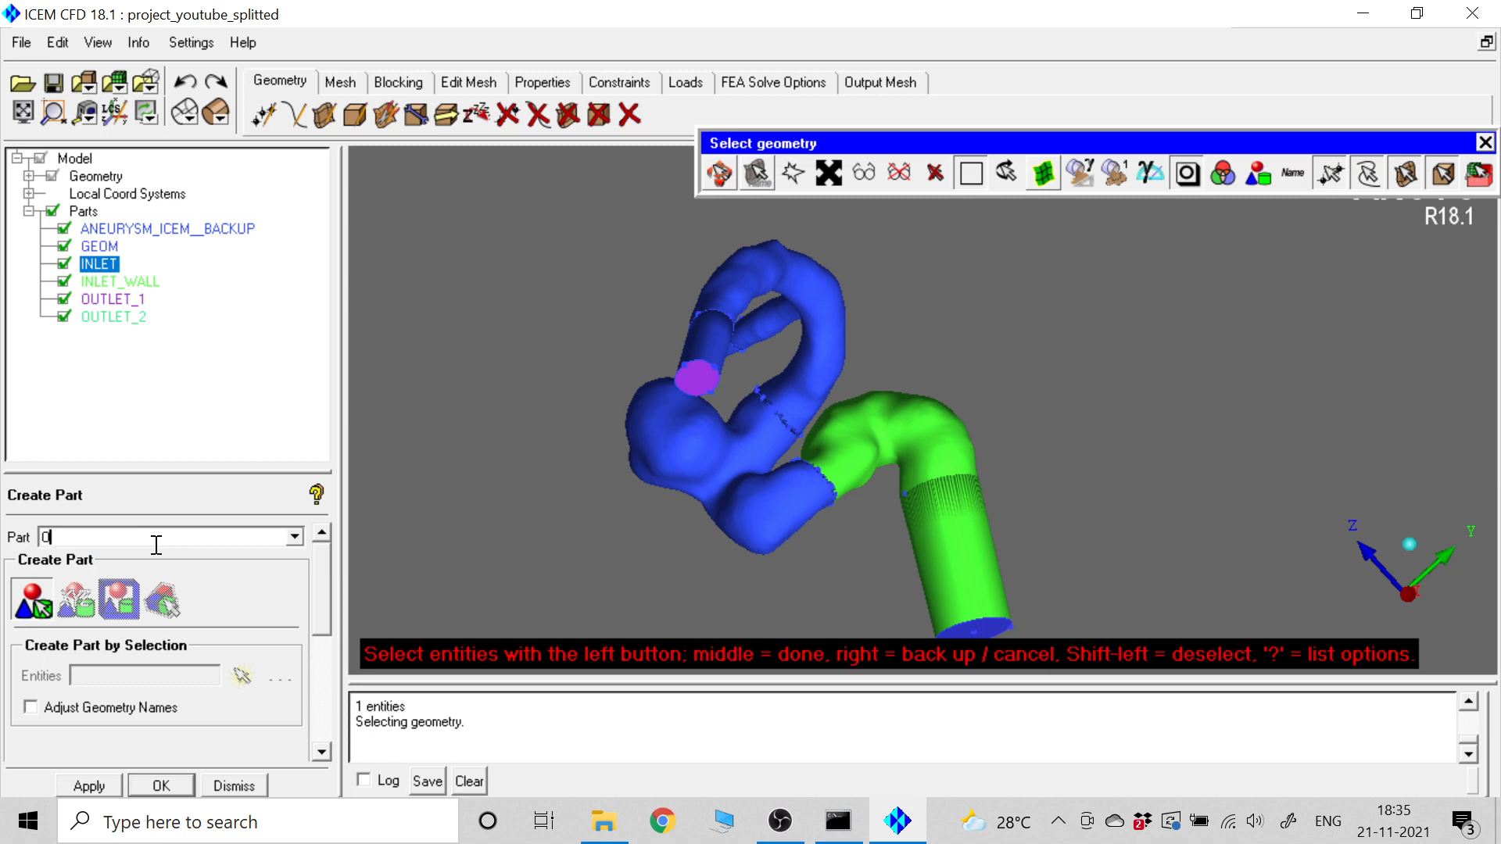
type("UTLET_WALL")
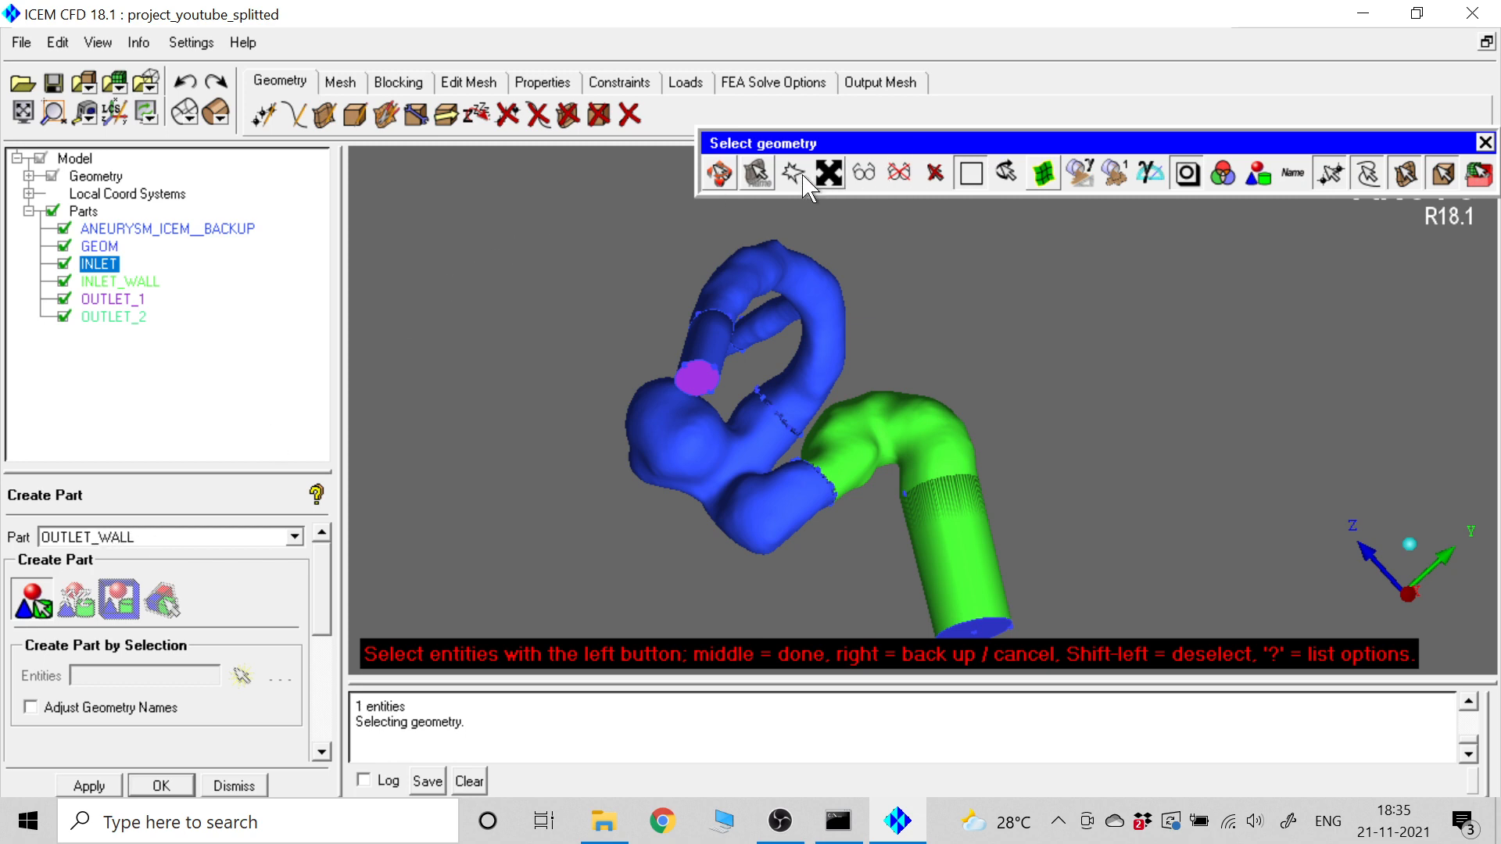
left_click(720, 173)
left_click_drag(607, 369, 1096, 483)
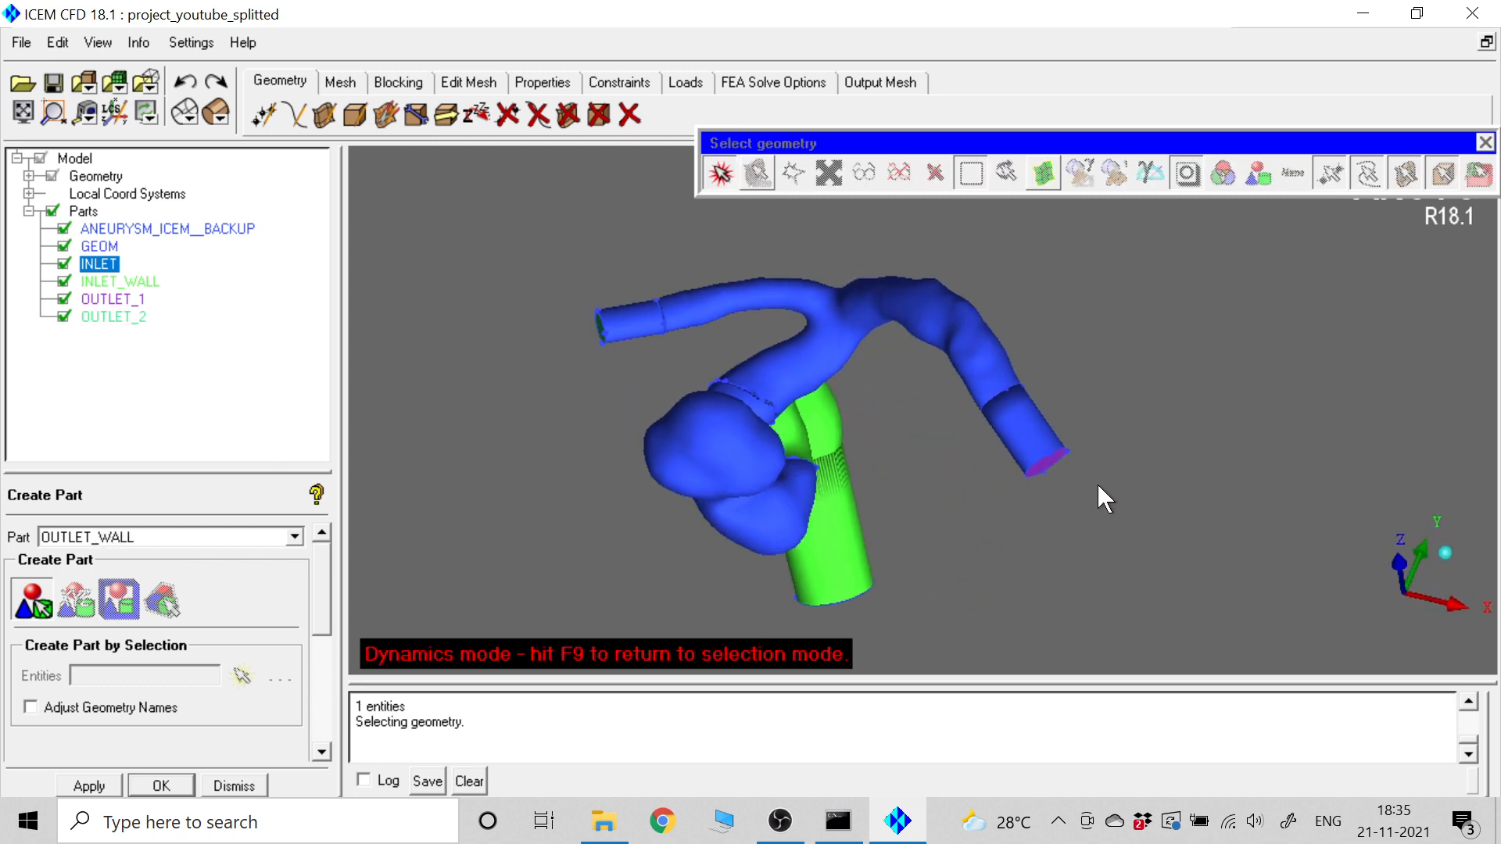
left_click(720, 173)
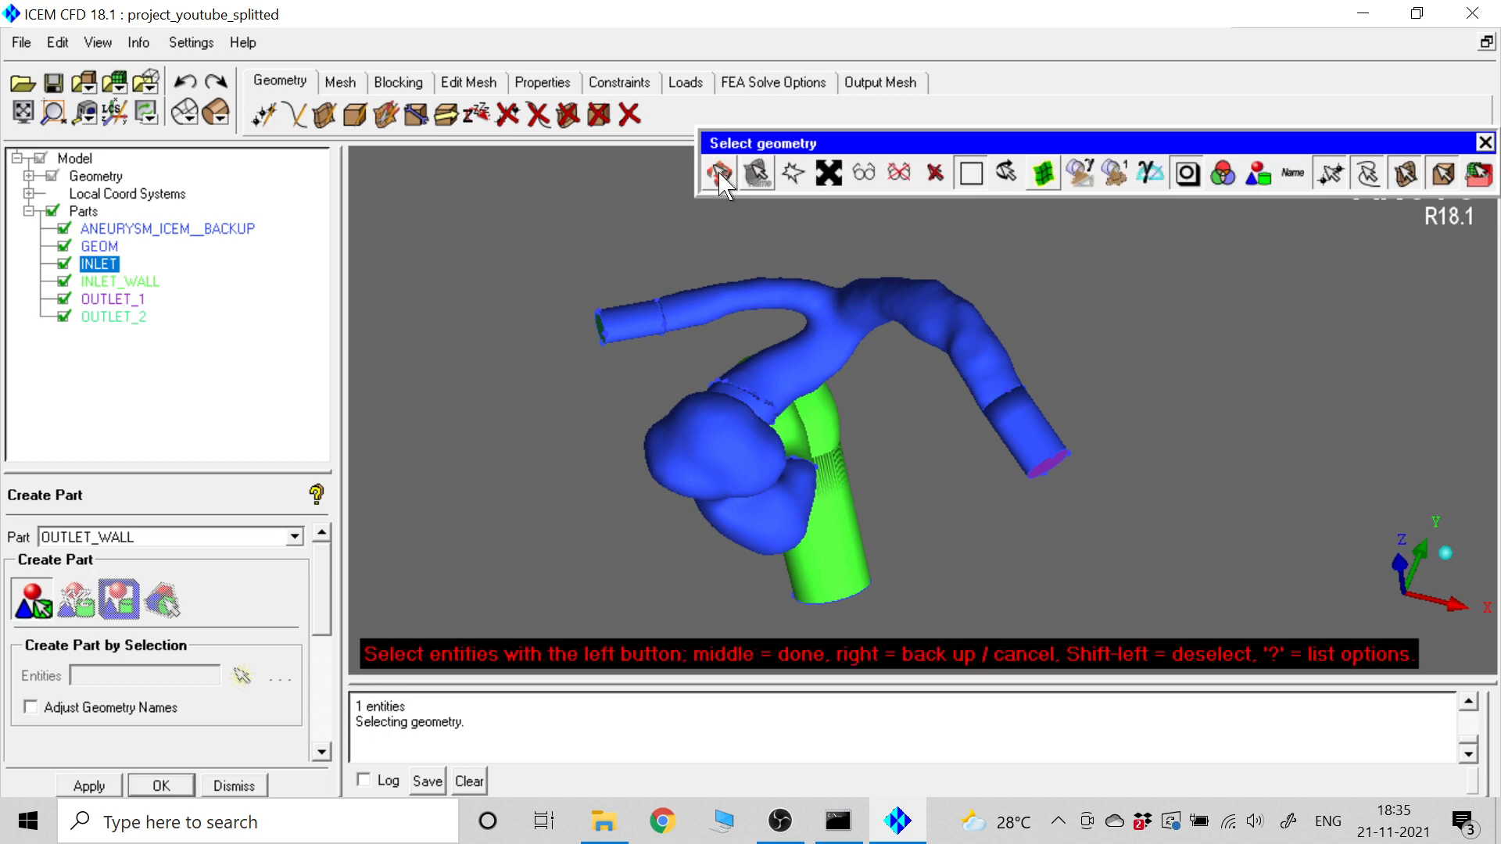
left_click(891, 315)
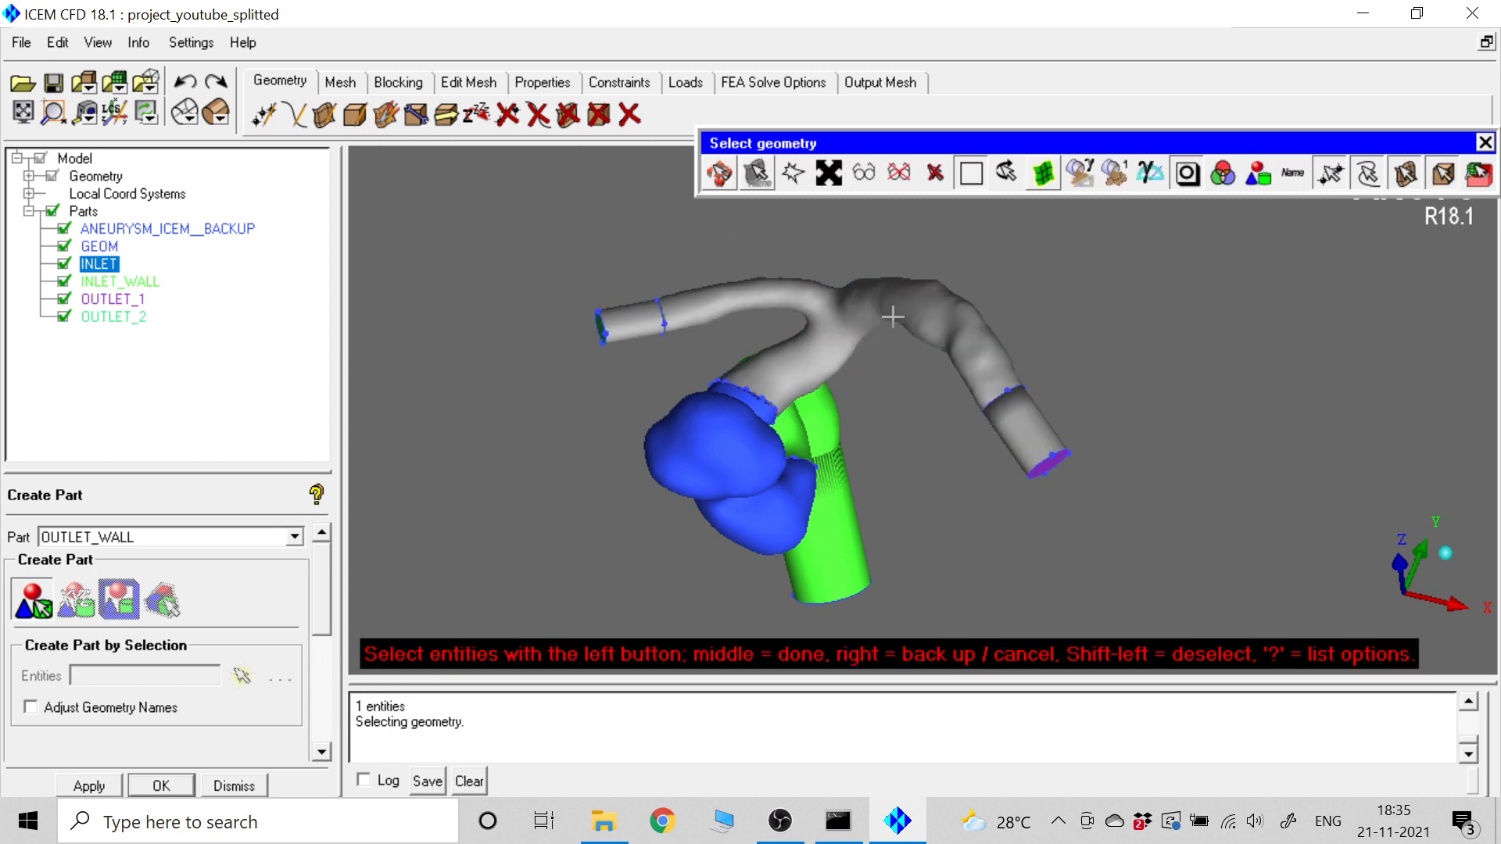
middle_click(1148, 329)
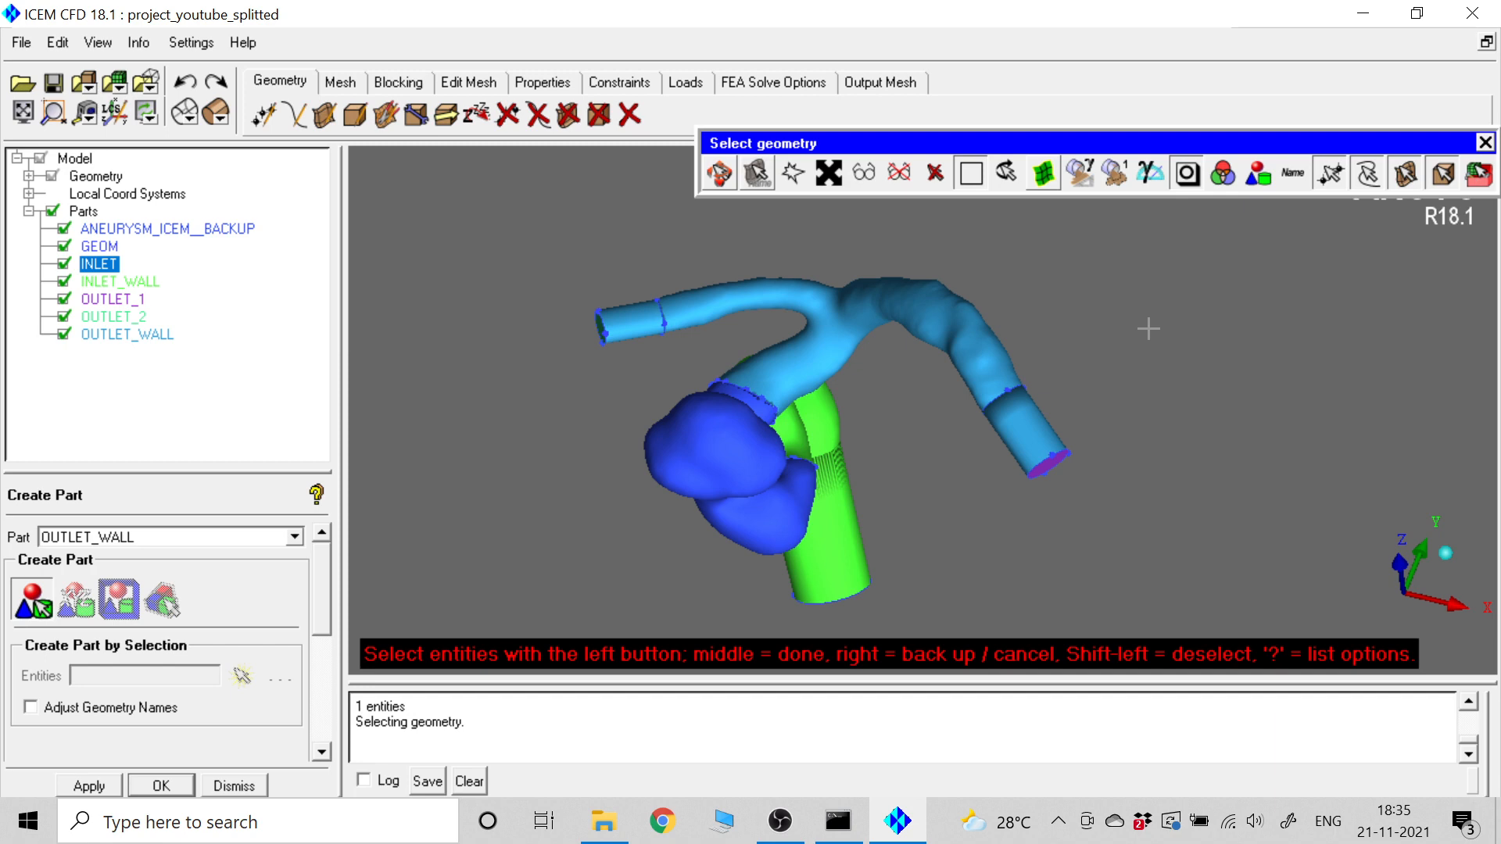
left_click(1484, 143)
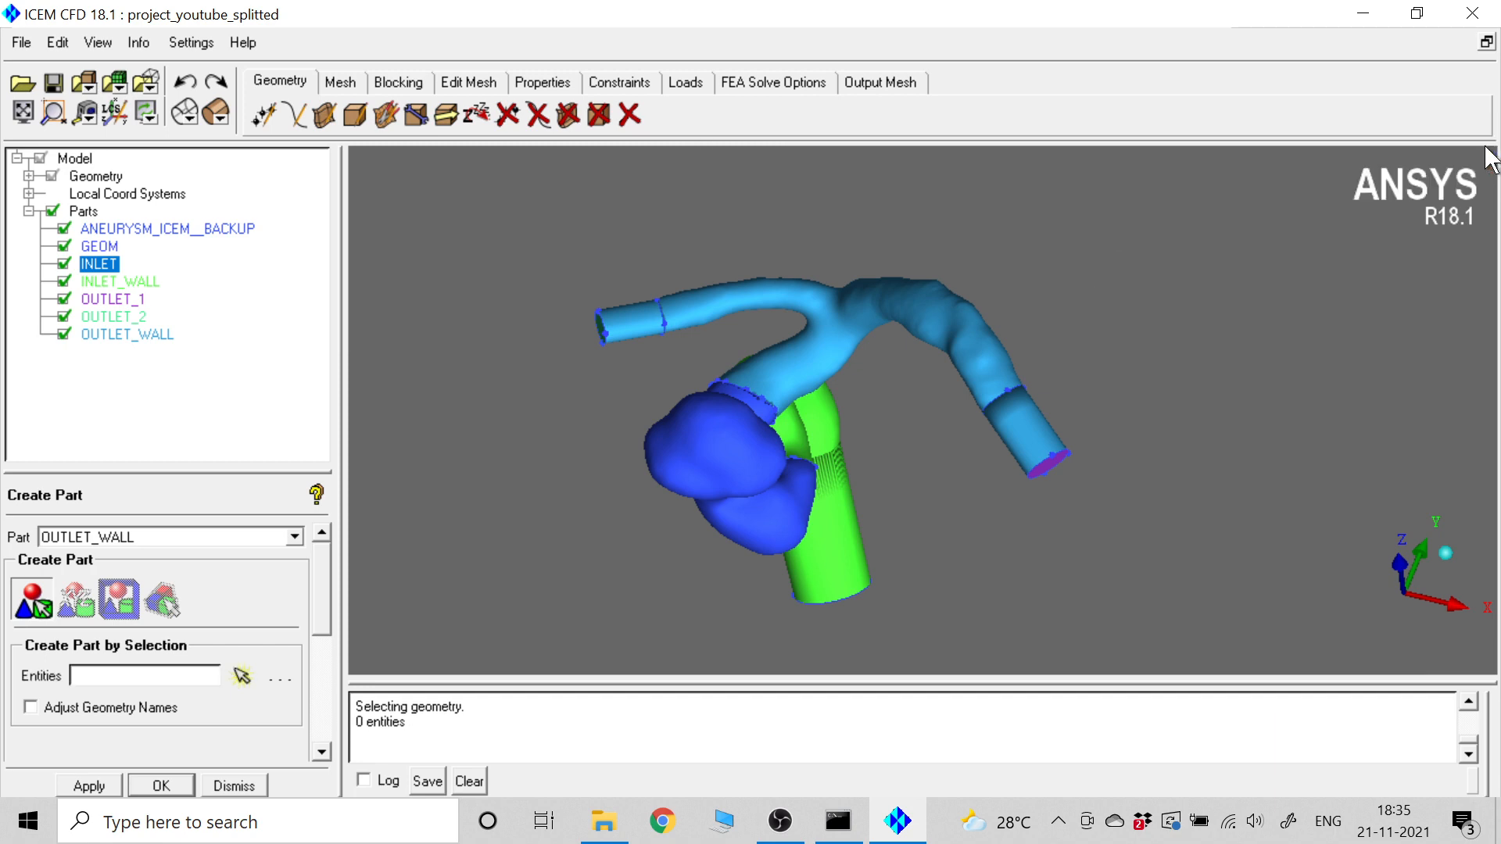
- Create a part named ANEURYSM_WALL from the remaining aneurysm surface between the inlet and outlet walls, and end the selection
left_click_drag(943, 482, 708, 412)
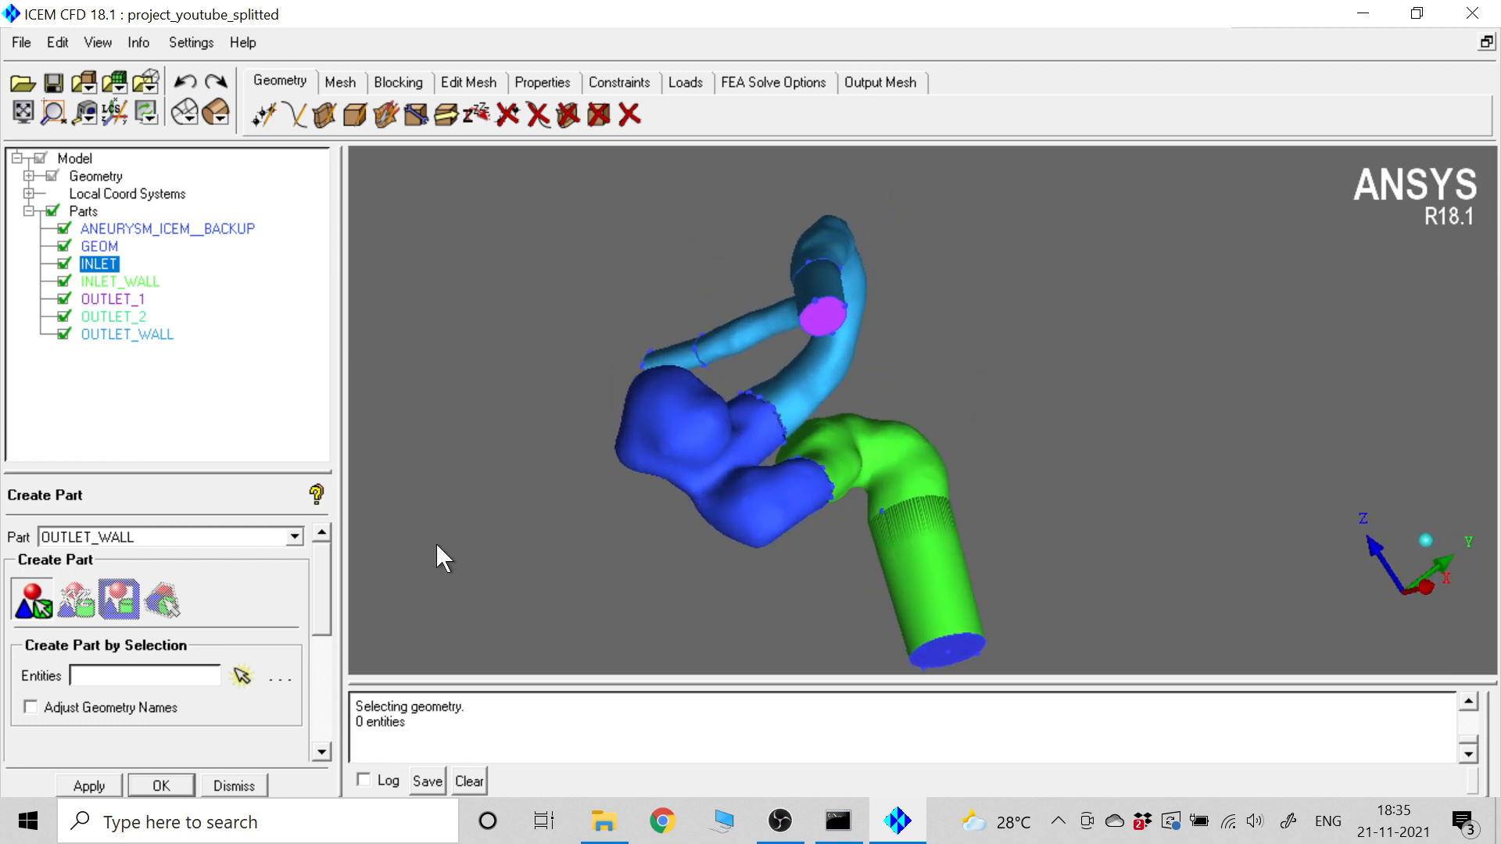
double_click(107, 538)
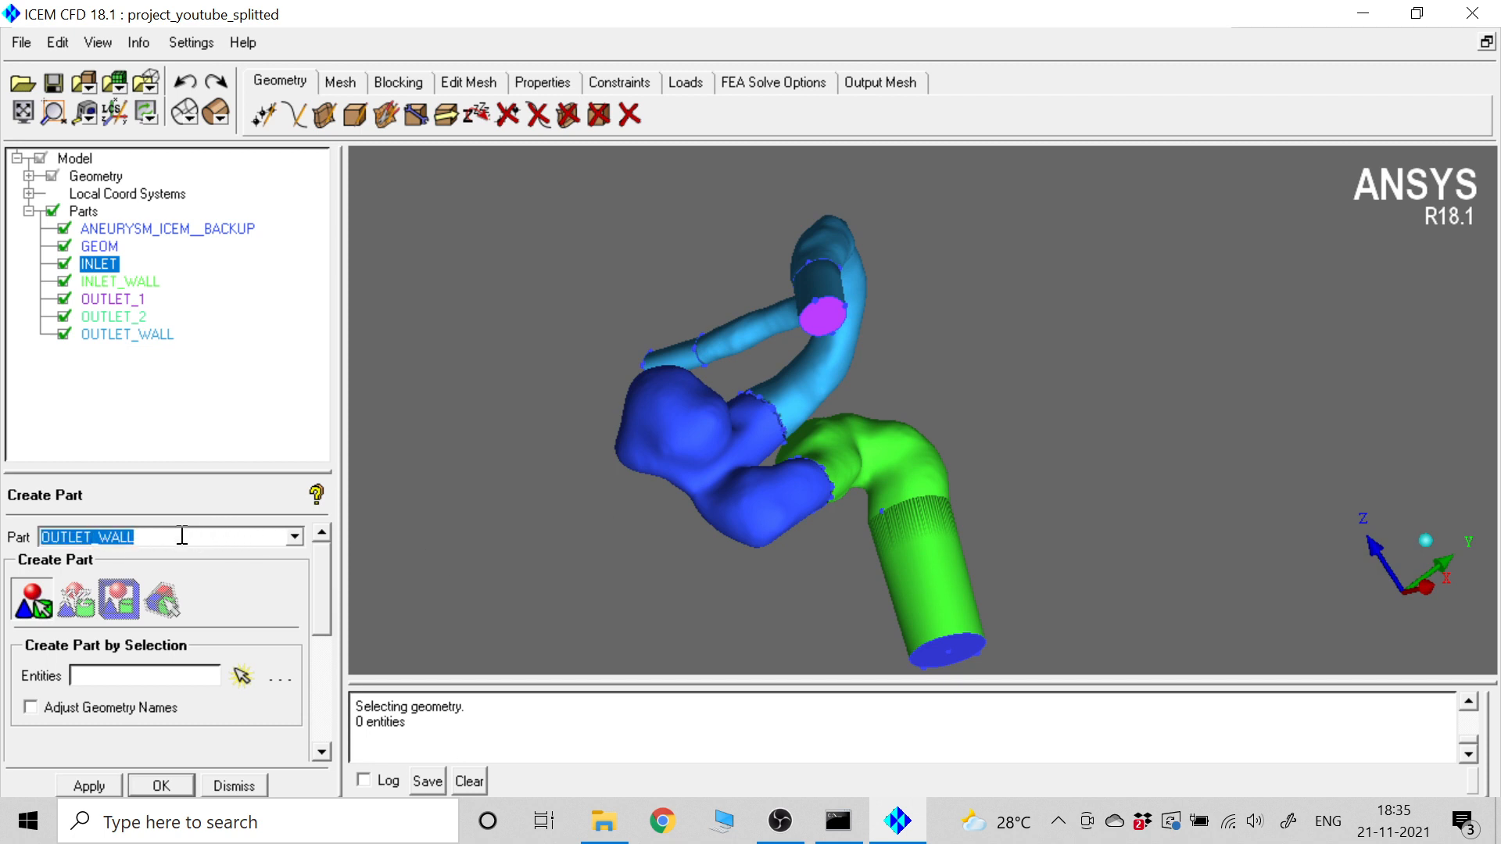
key("Left")
key("Left")
key("Left")
key("Left")
key("Left")
key("BackSpace")
key("BackSpace")
key("BackSpace")
key("BackSpace")
key("BackSpace")
key("BackSpace")
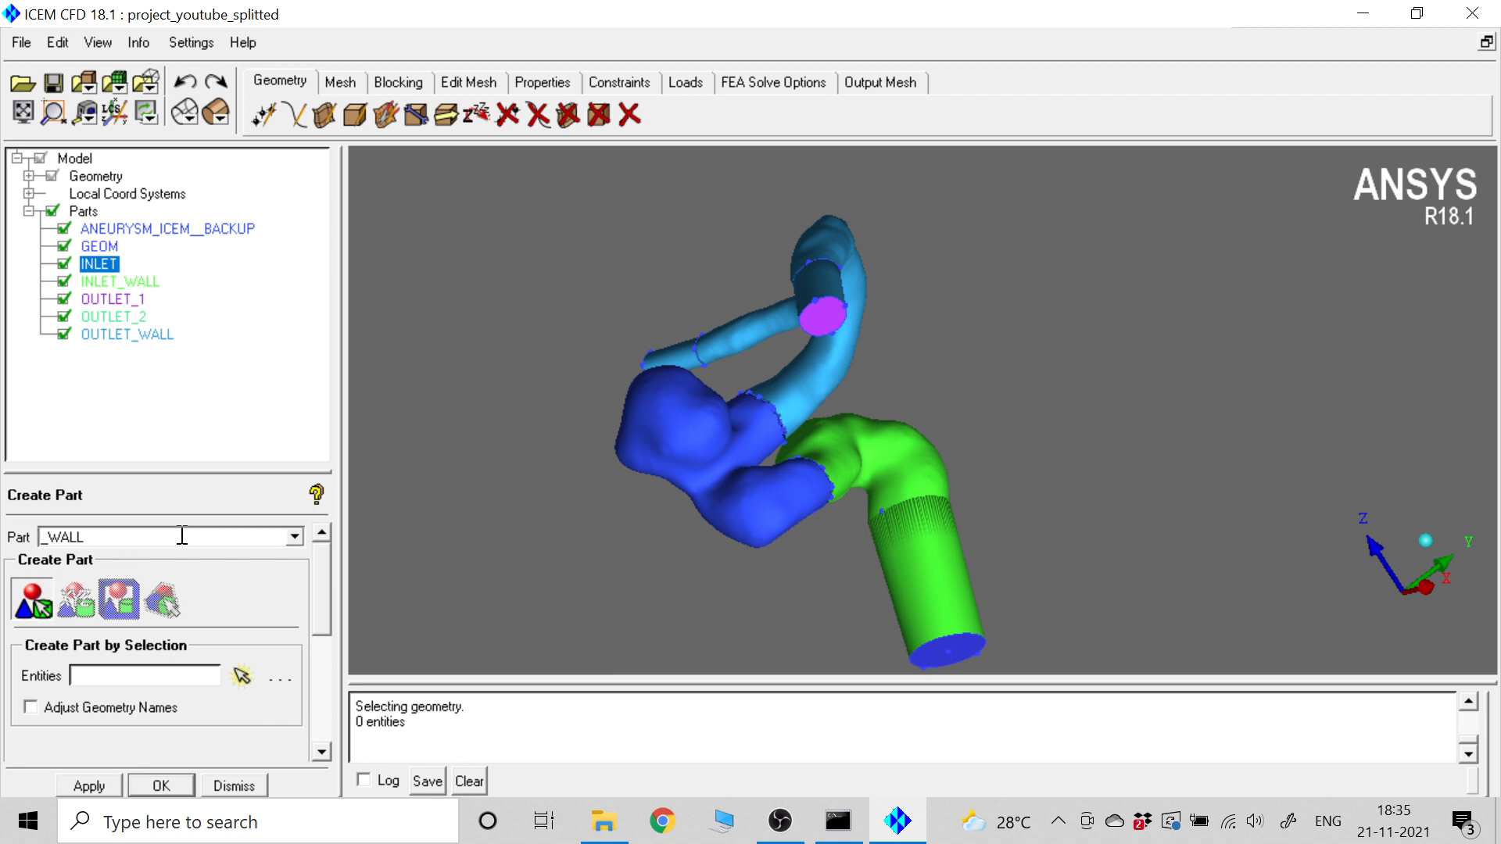
type("ANEURYSM")
left_click(241, 676)
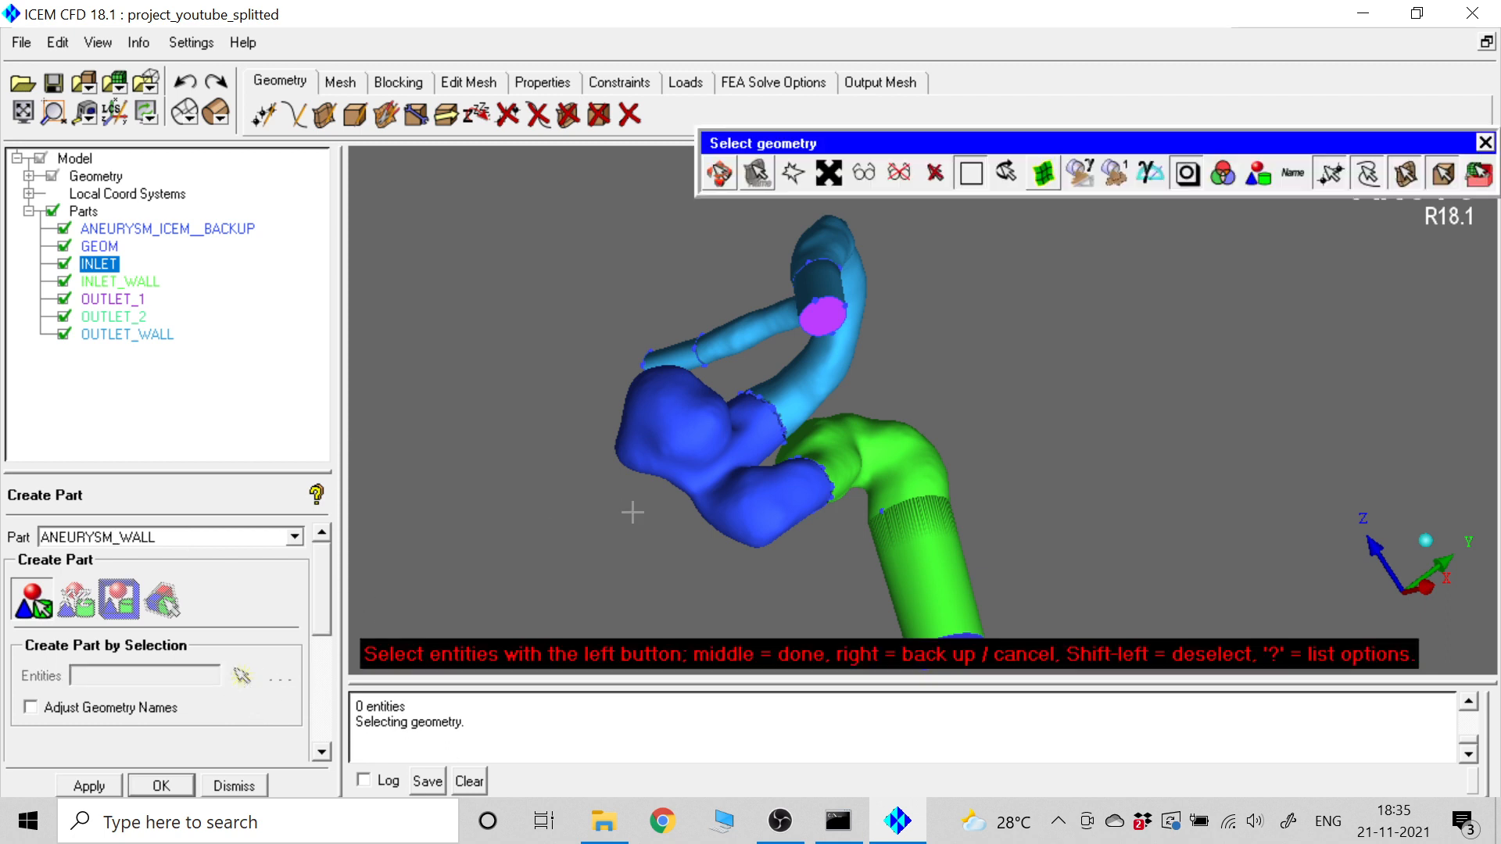
left_click(652, 423)
middle_click(463, 335)
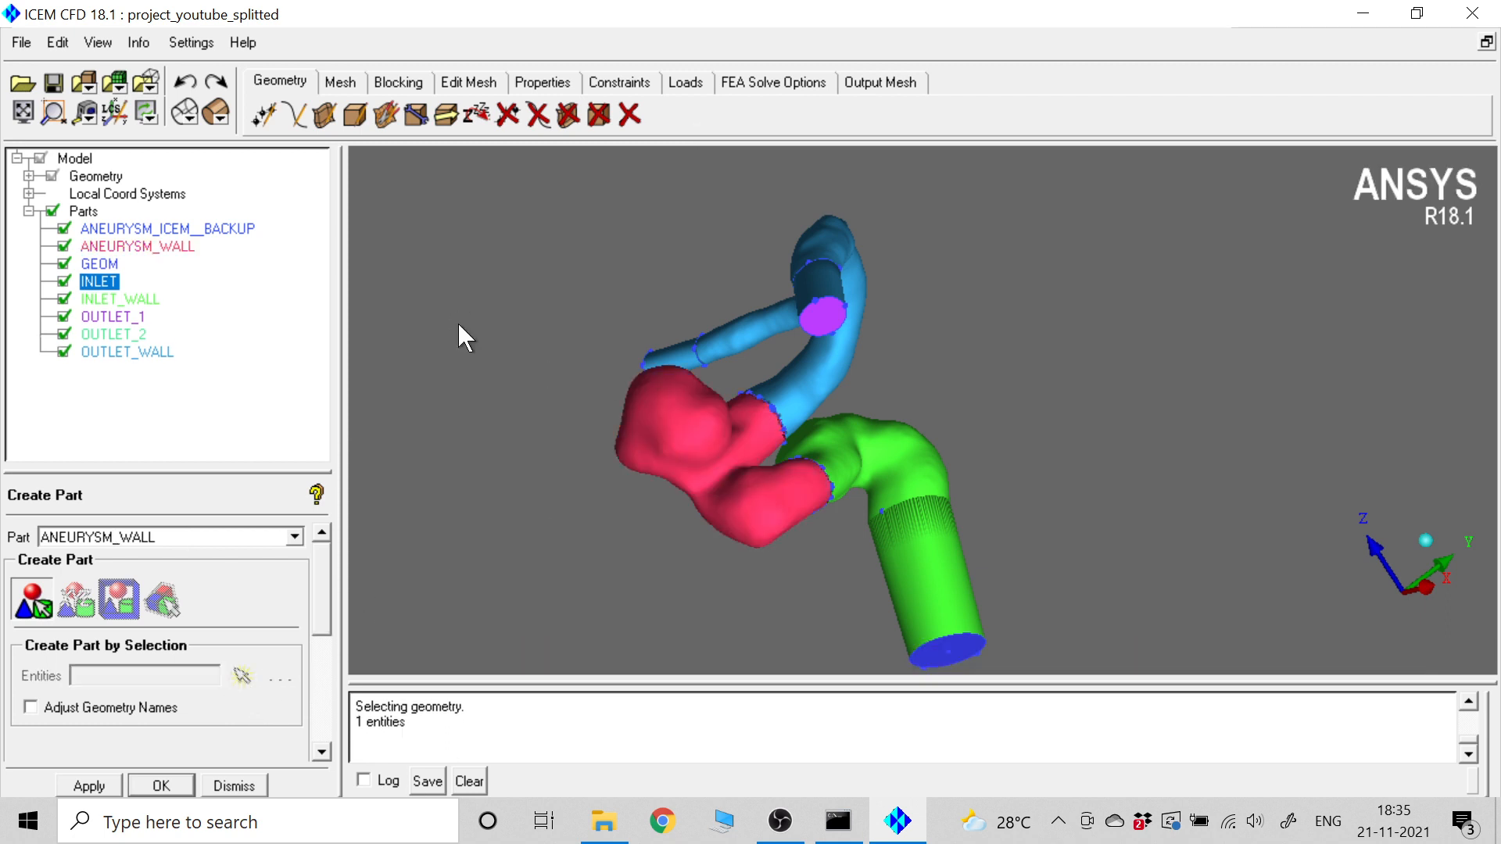
left_click(1488, 145)
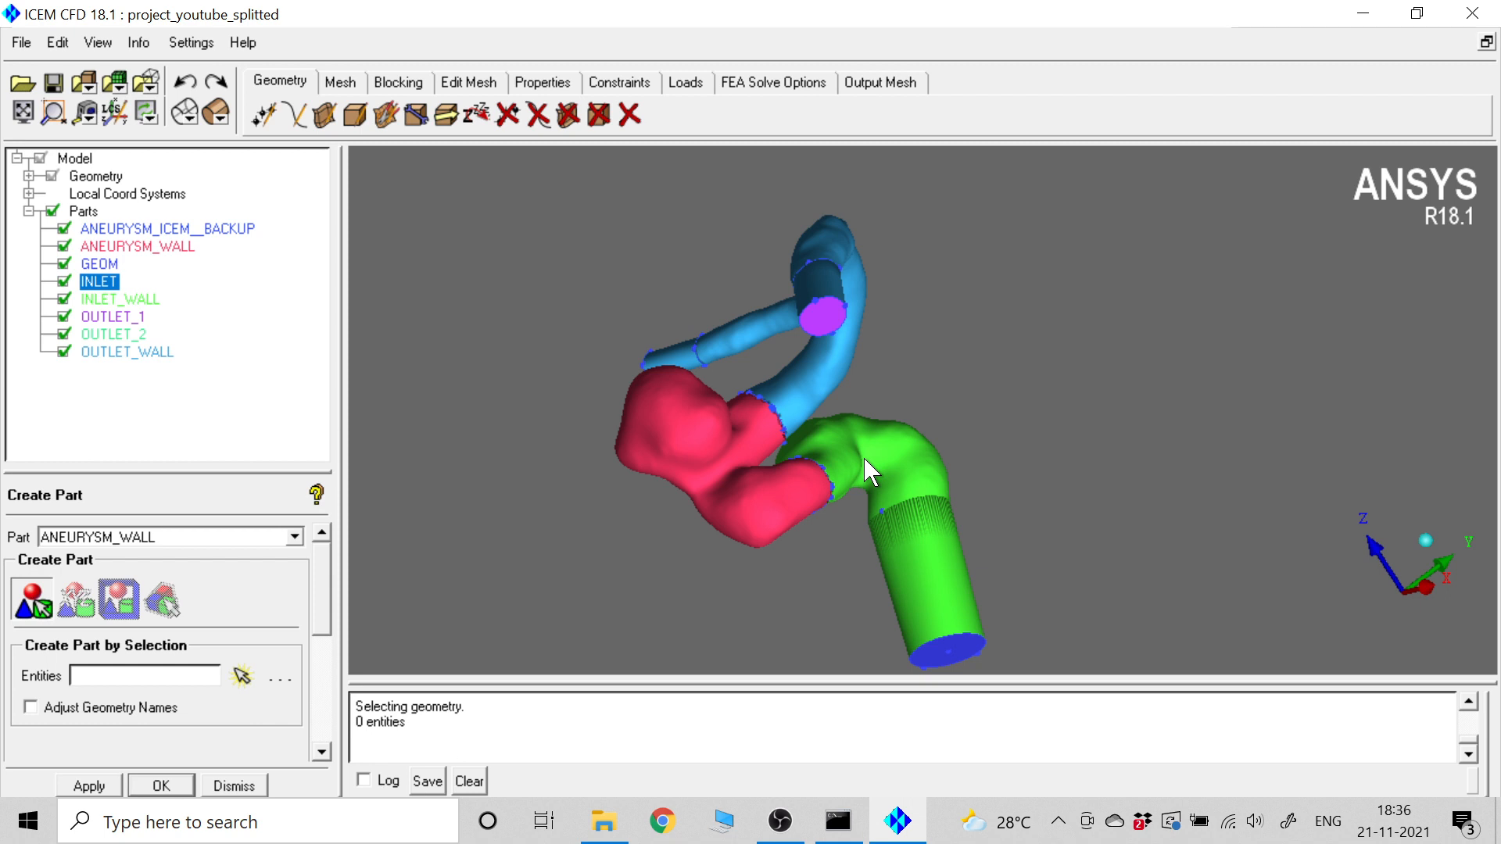
- Examine the inlet, aneurysm and outlet wall parts and their boundaries from several sides, highlighting ANEURYSM_WALL in the part list
scroll(868, 469, "up", 2)
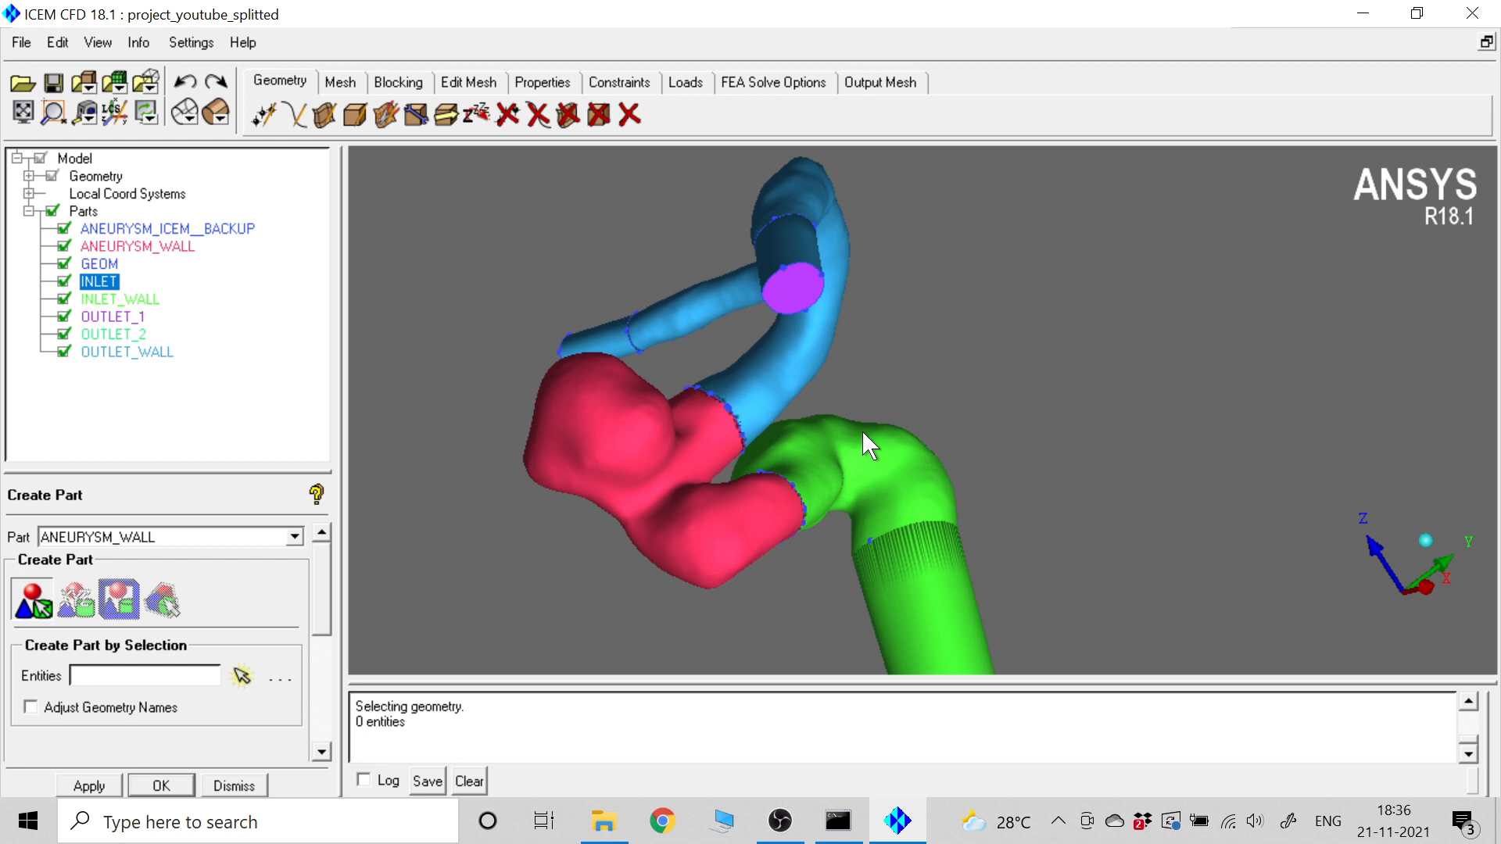
left_click_drag(861, 430, 767, 479)
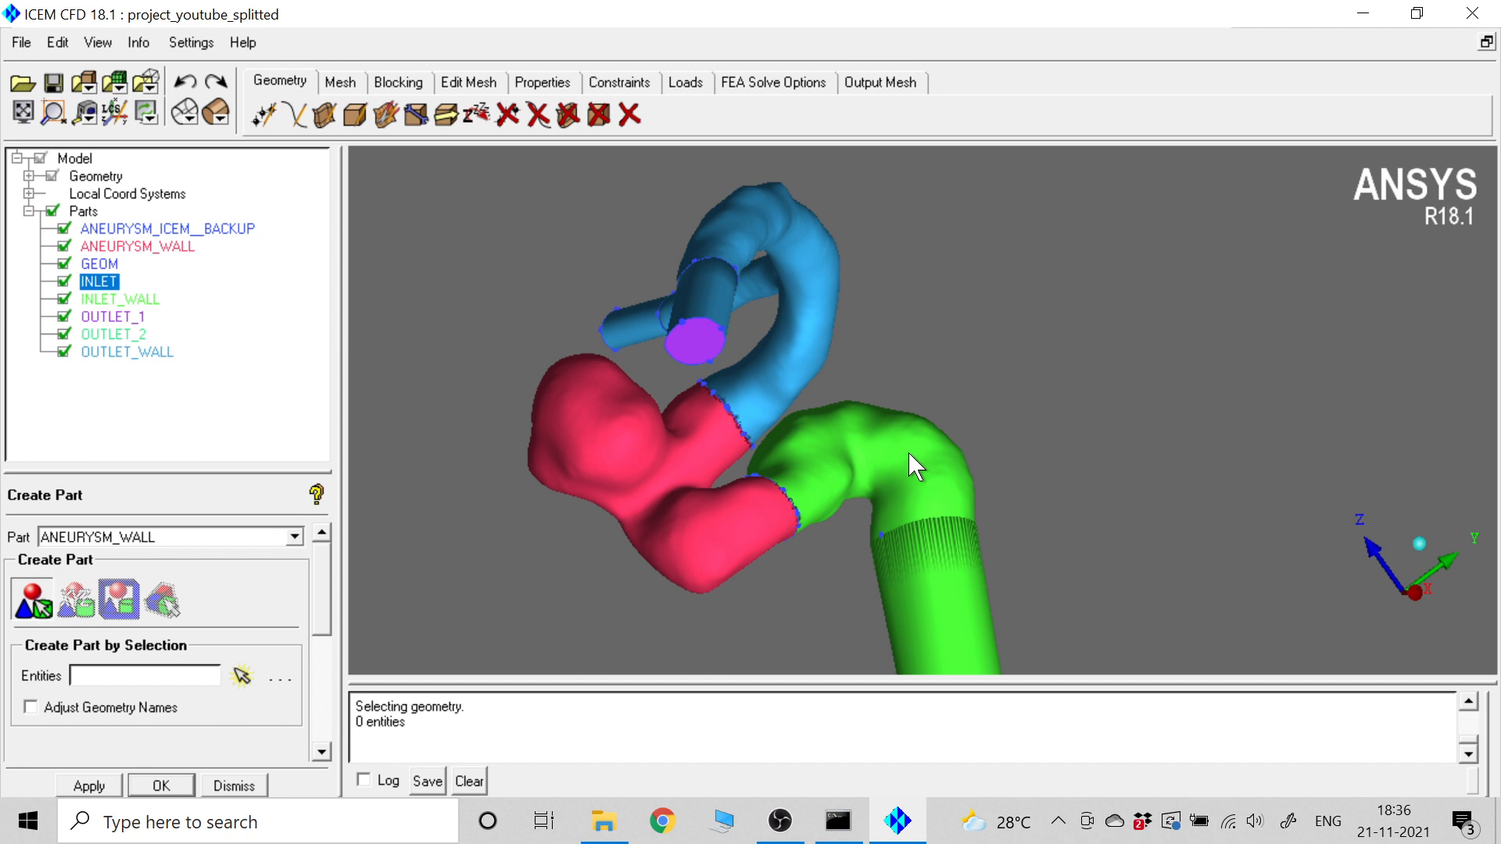
scroll(908, 453, "down", 2)
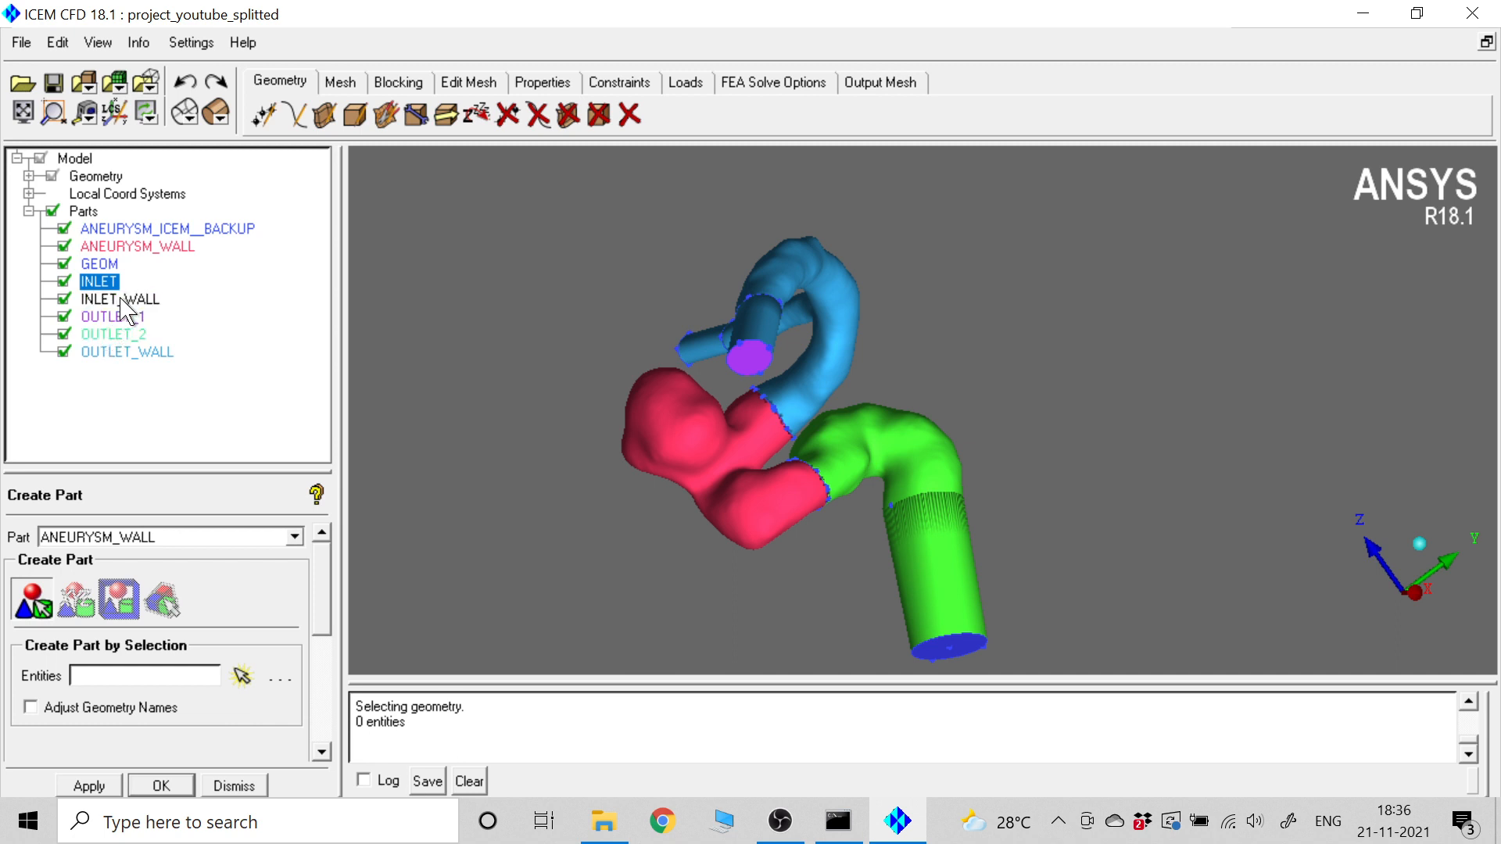
left_click(78, 249)
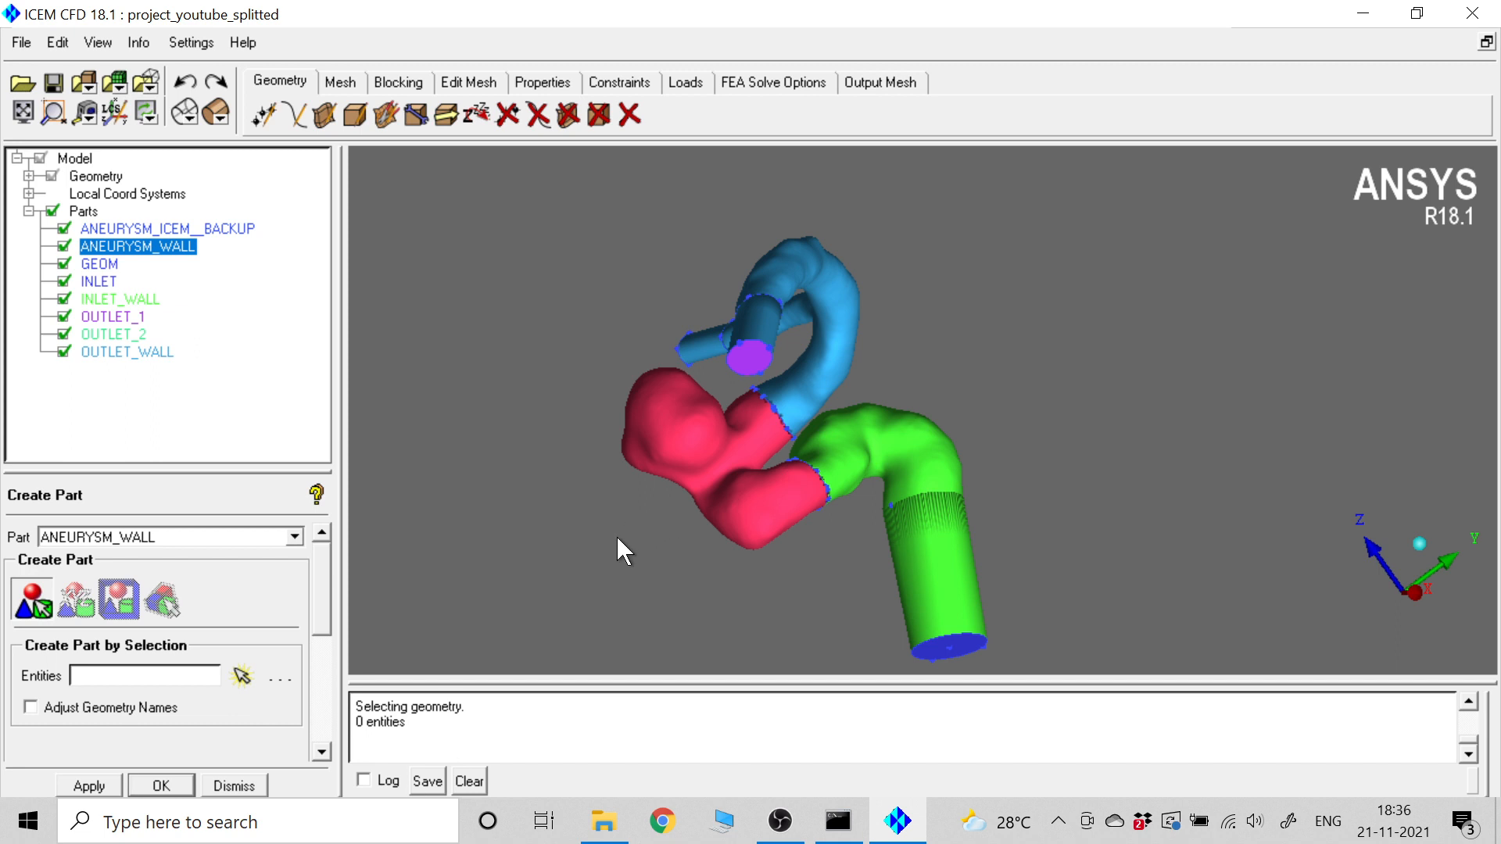
left_click_drag(618, 539, 835, 362)
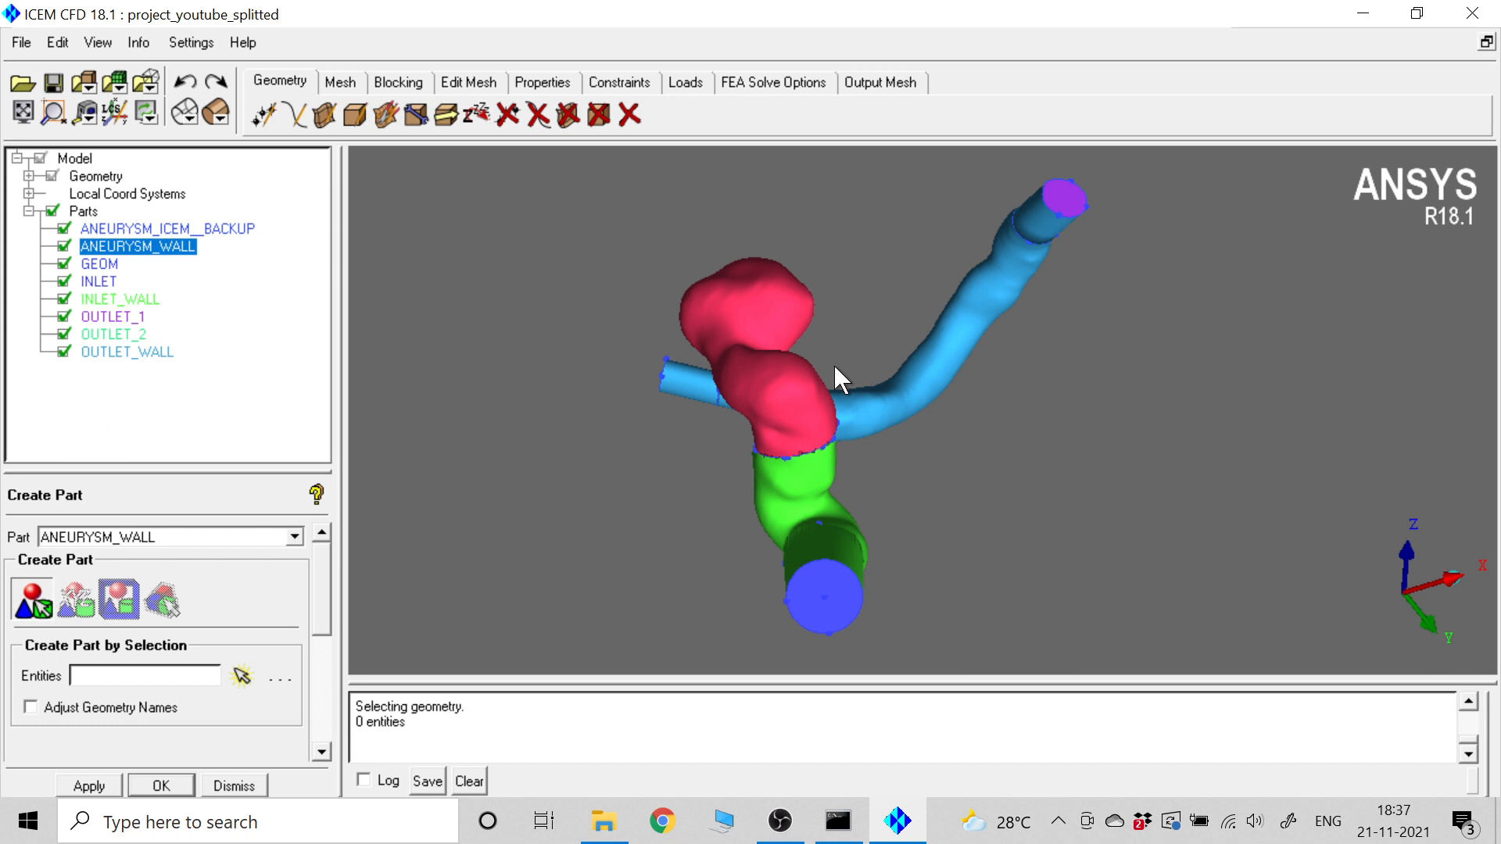
left_click_drag(829, 383, 734, 470)
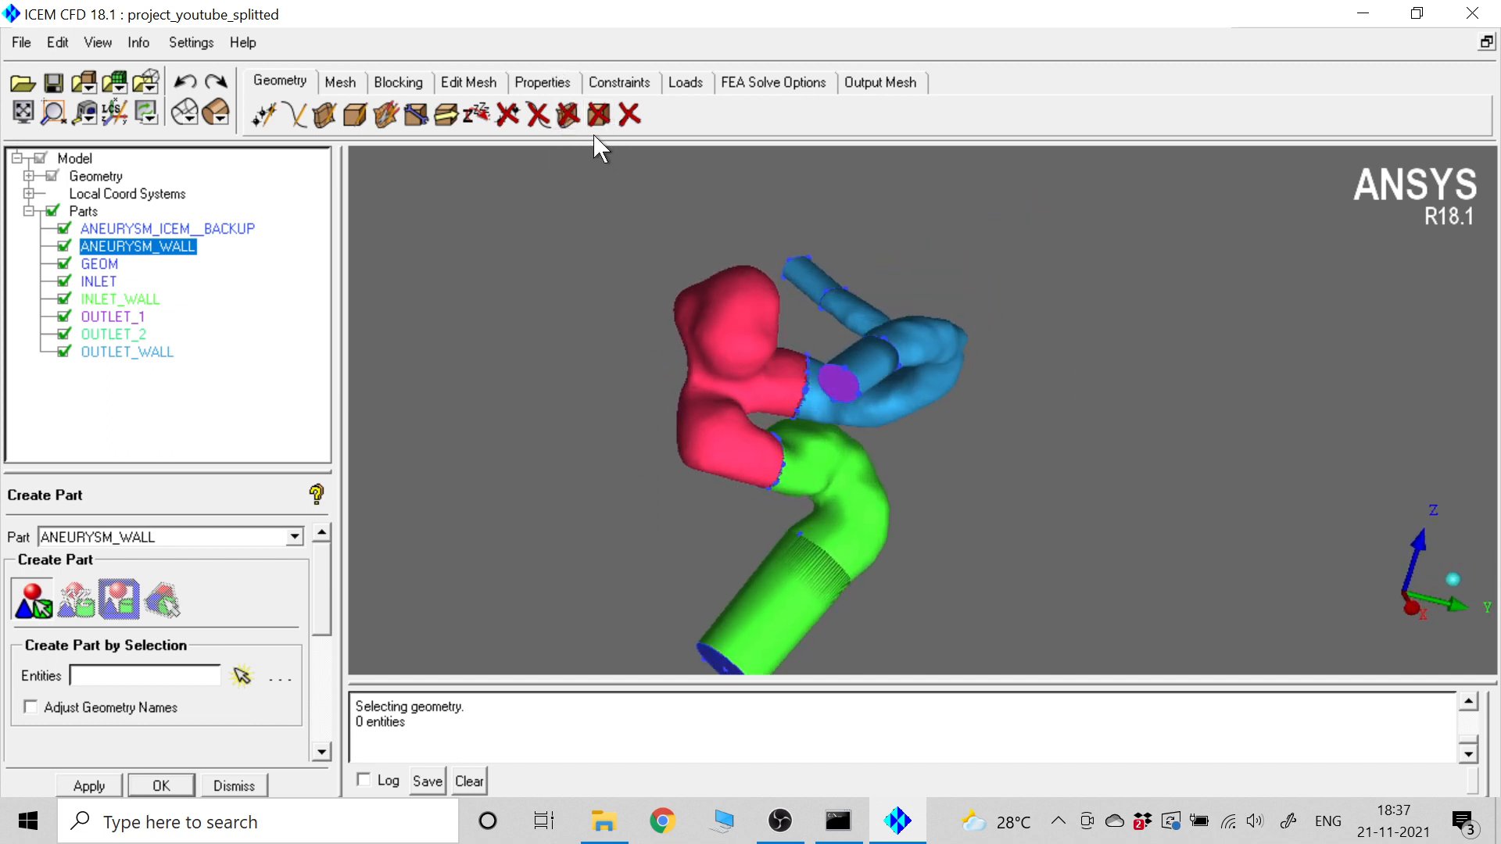
- Try to create a material-point body in the part ANEURYSM_WALL at the centroid of two points picked on the aneurysm surface
left_click(355, 116)
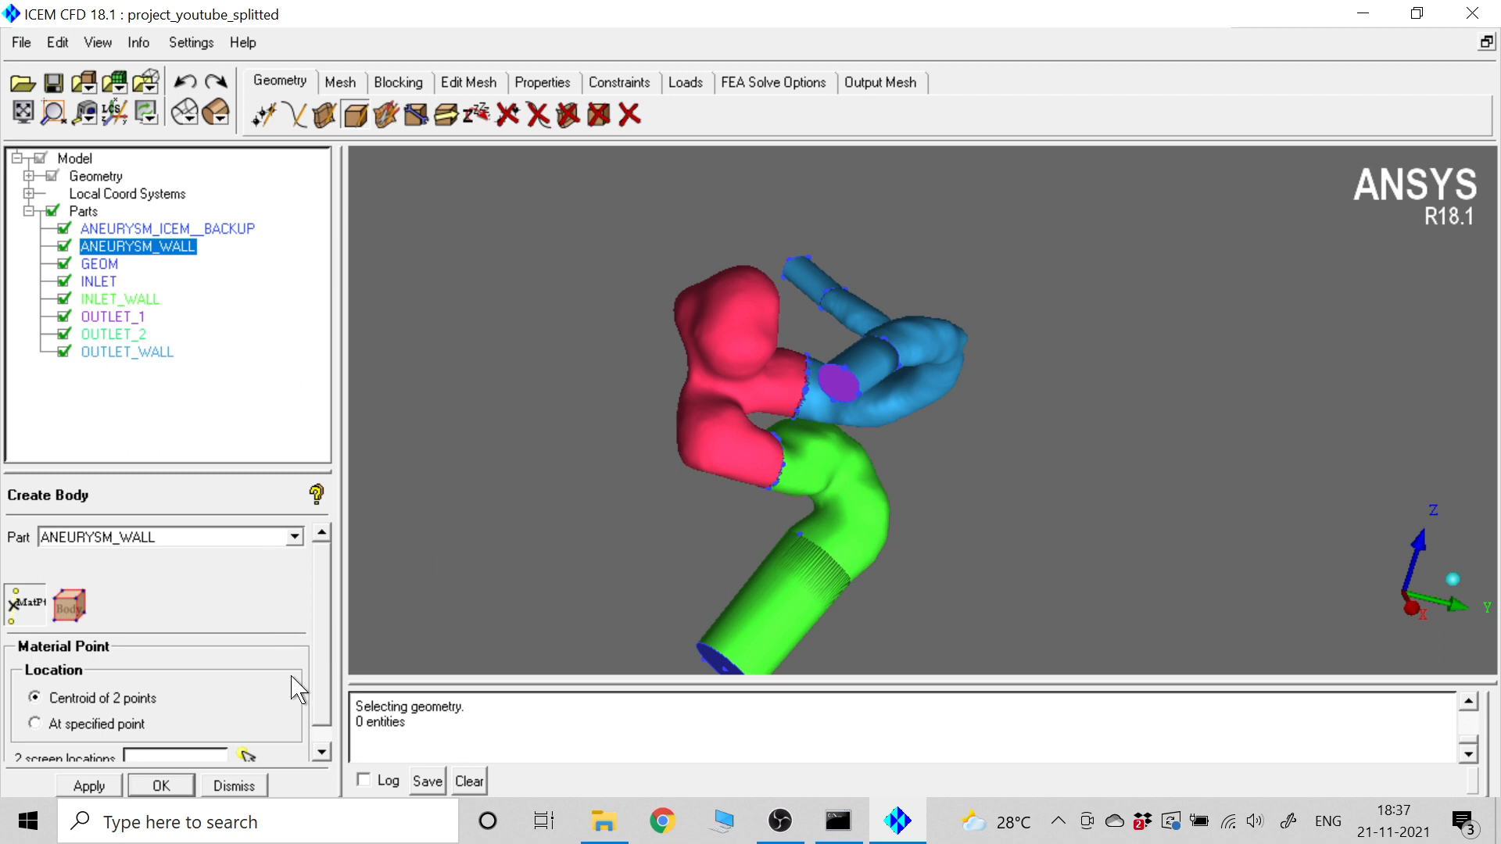
scroll(332, 651, "down", 1)
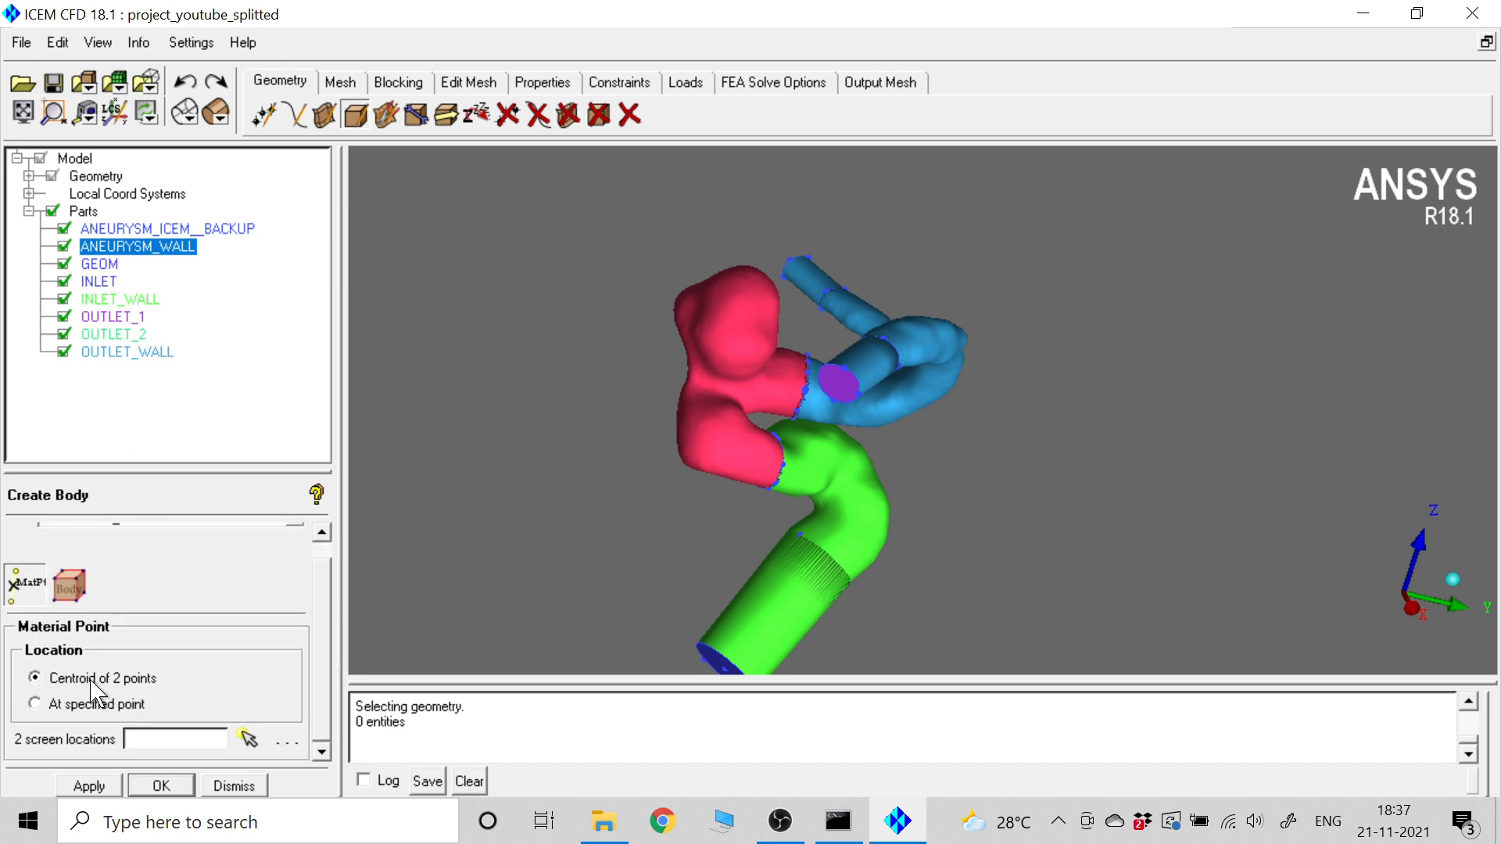
left_click(247, 739)
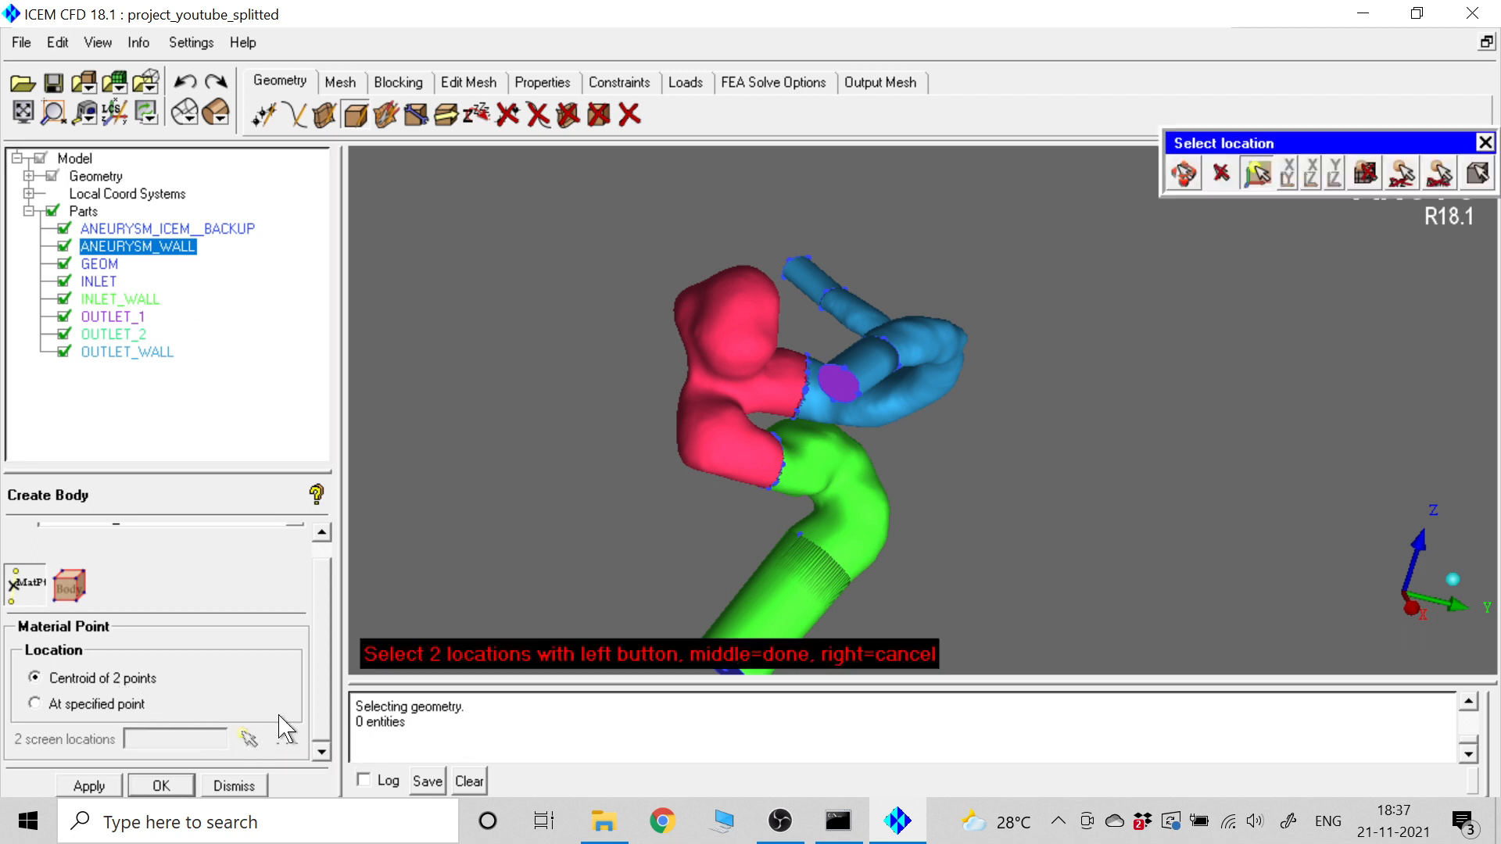
left_click(731, 348)
left_click(1184, 173)
left_click_drag(1148, 305, 985, 422)
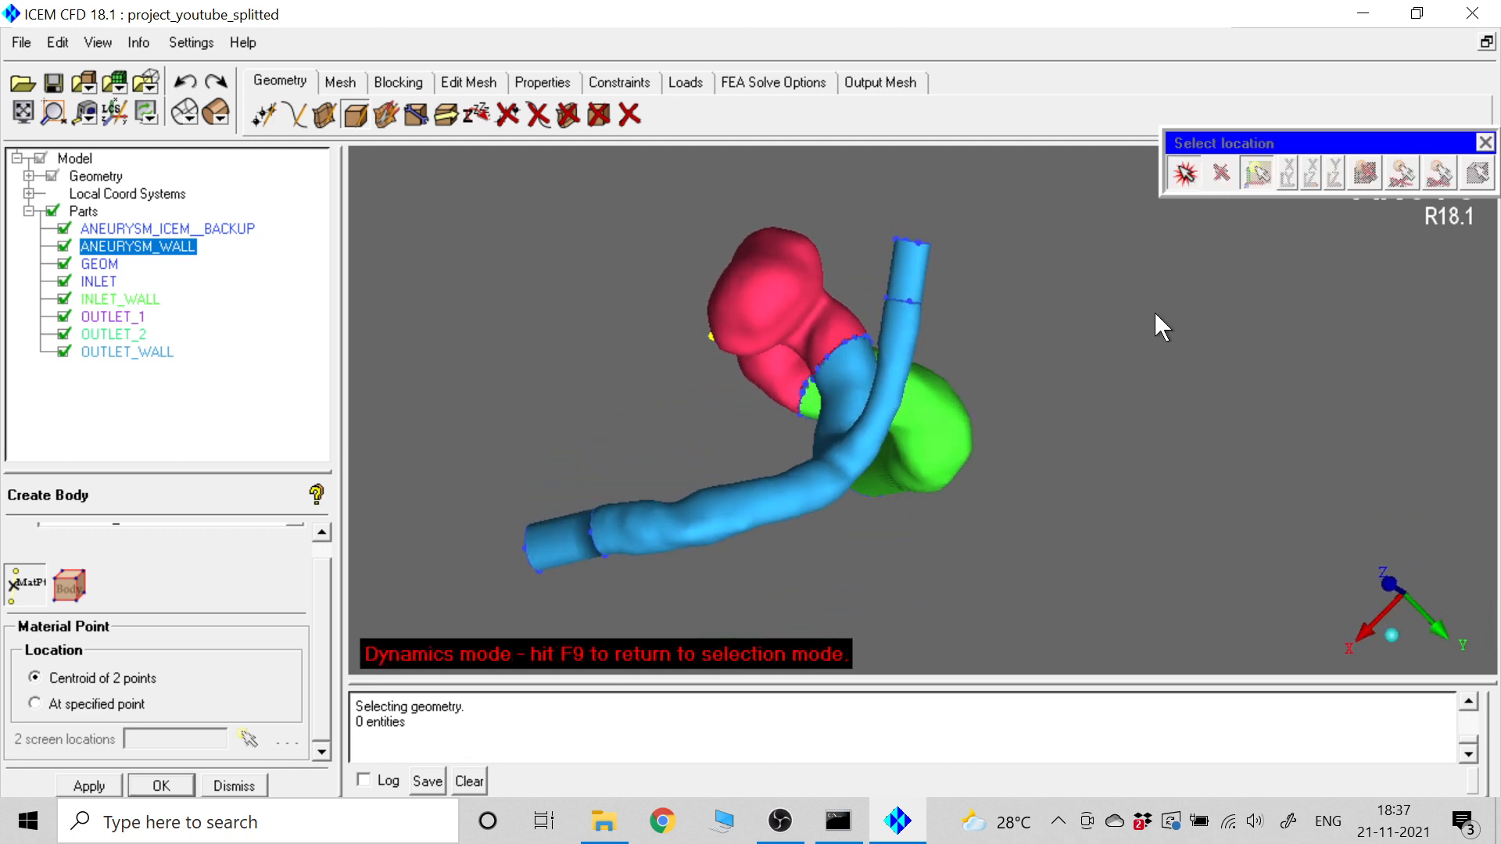
left_click_drag(1095, 320, 1043, 400)
left_click(1183, 175)
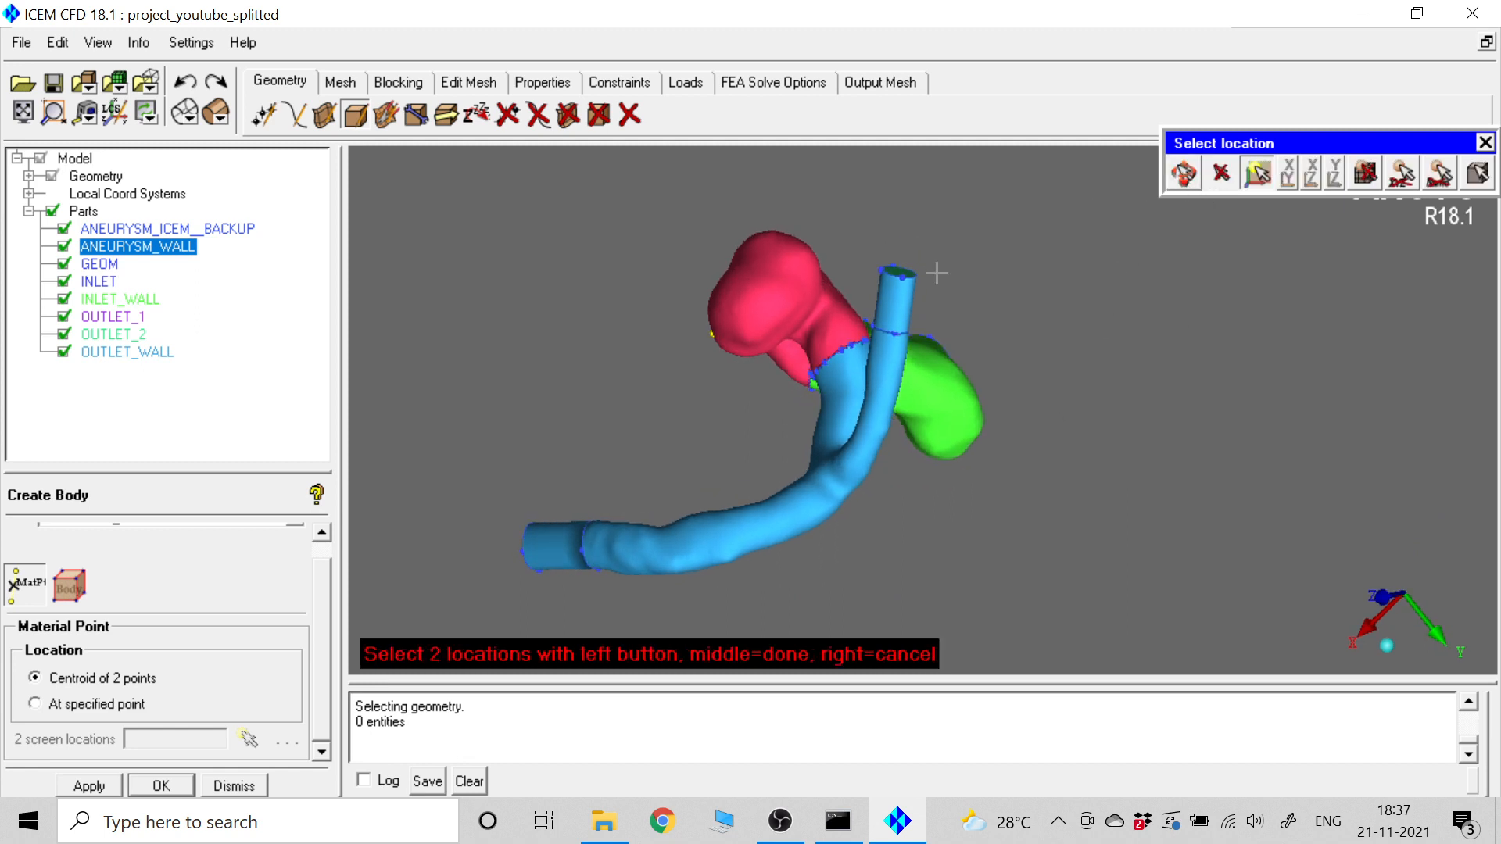
left_click(806, 269)
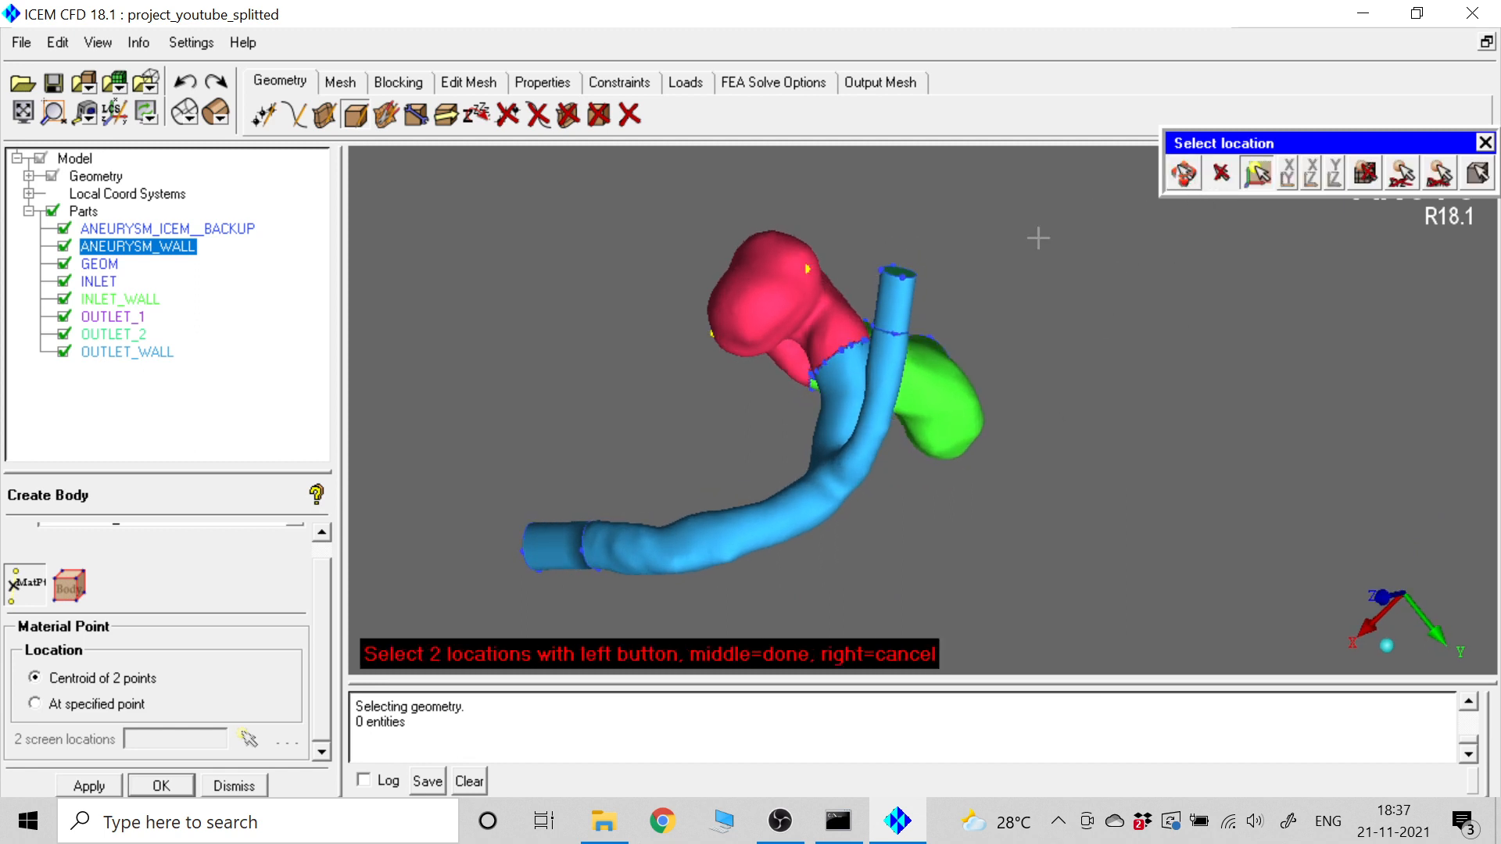
left_click(1184, 176)
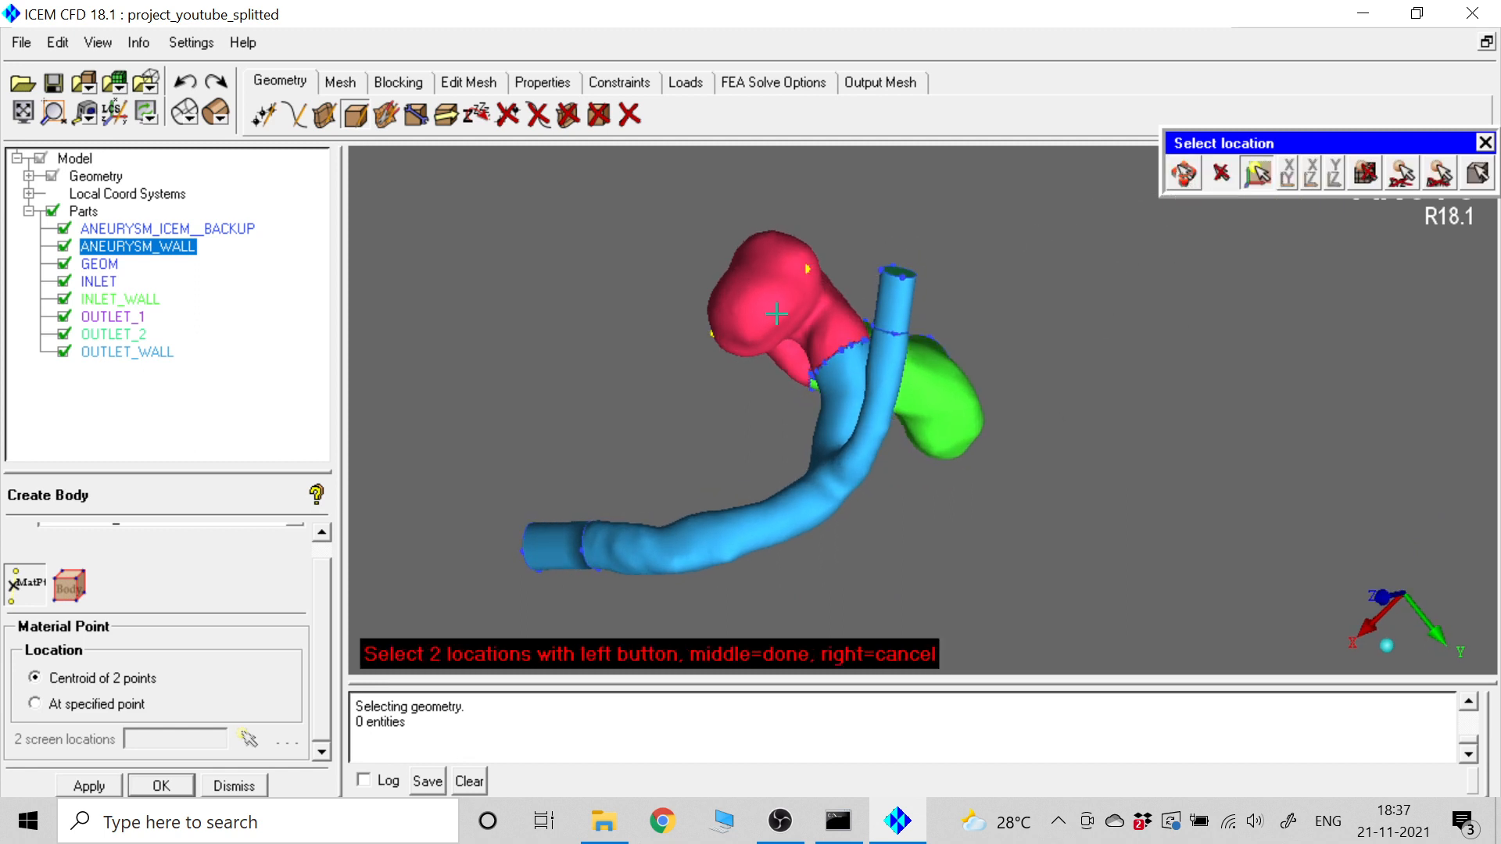
middle_click(583, 392)
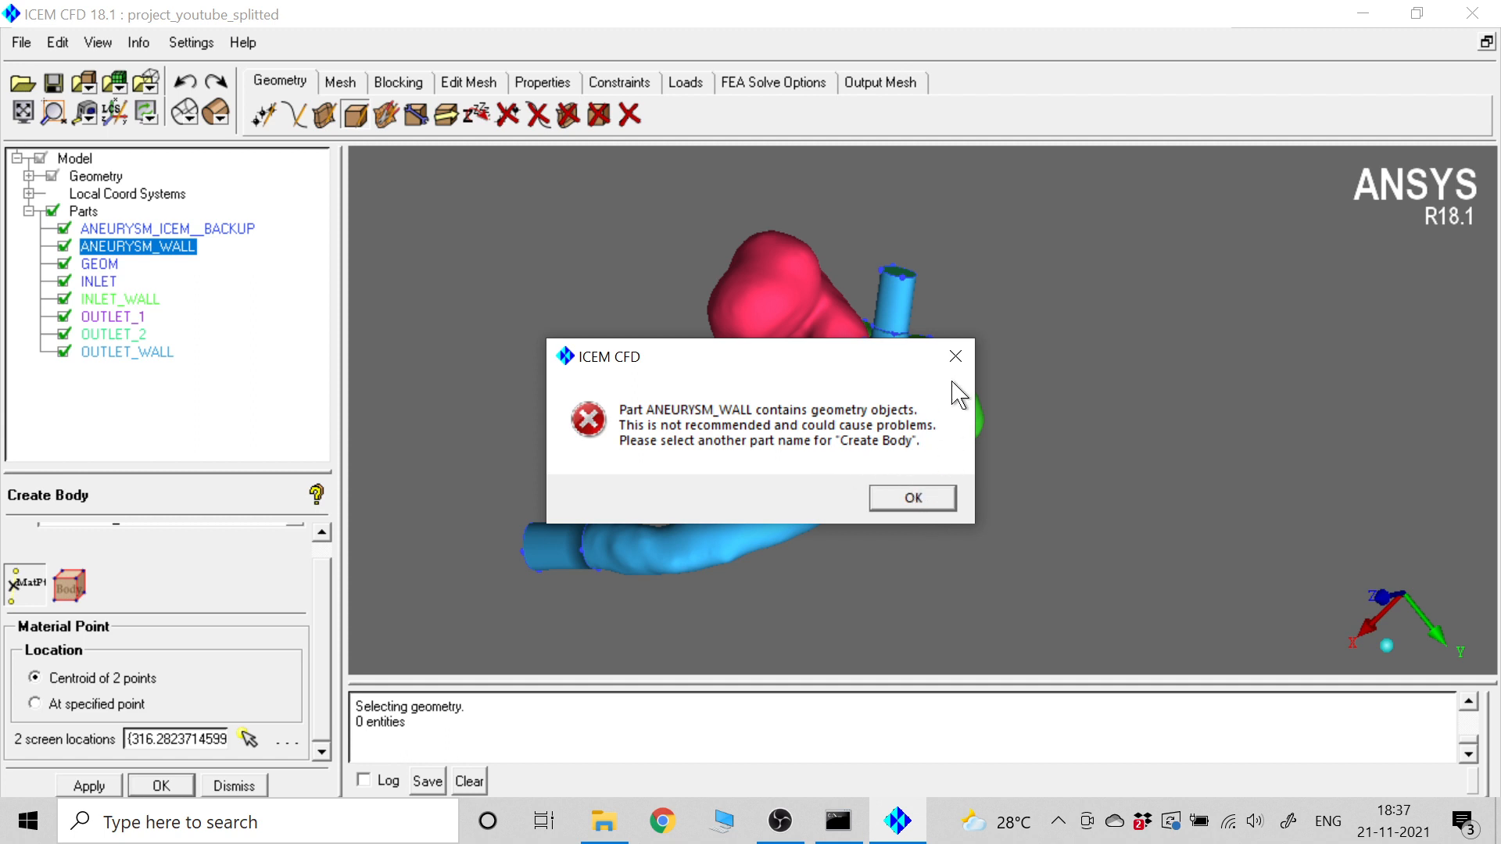
left_click(914, 498)
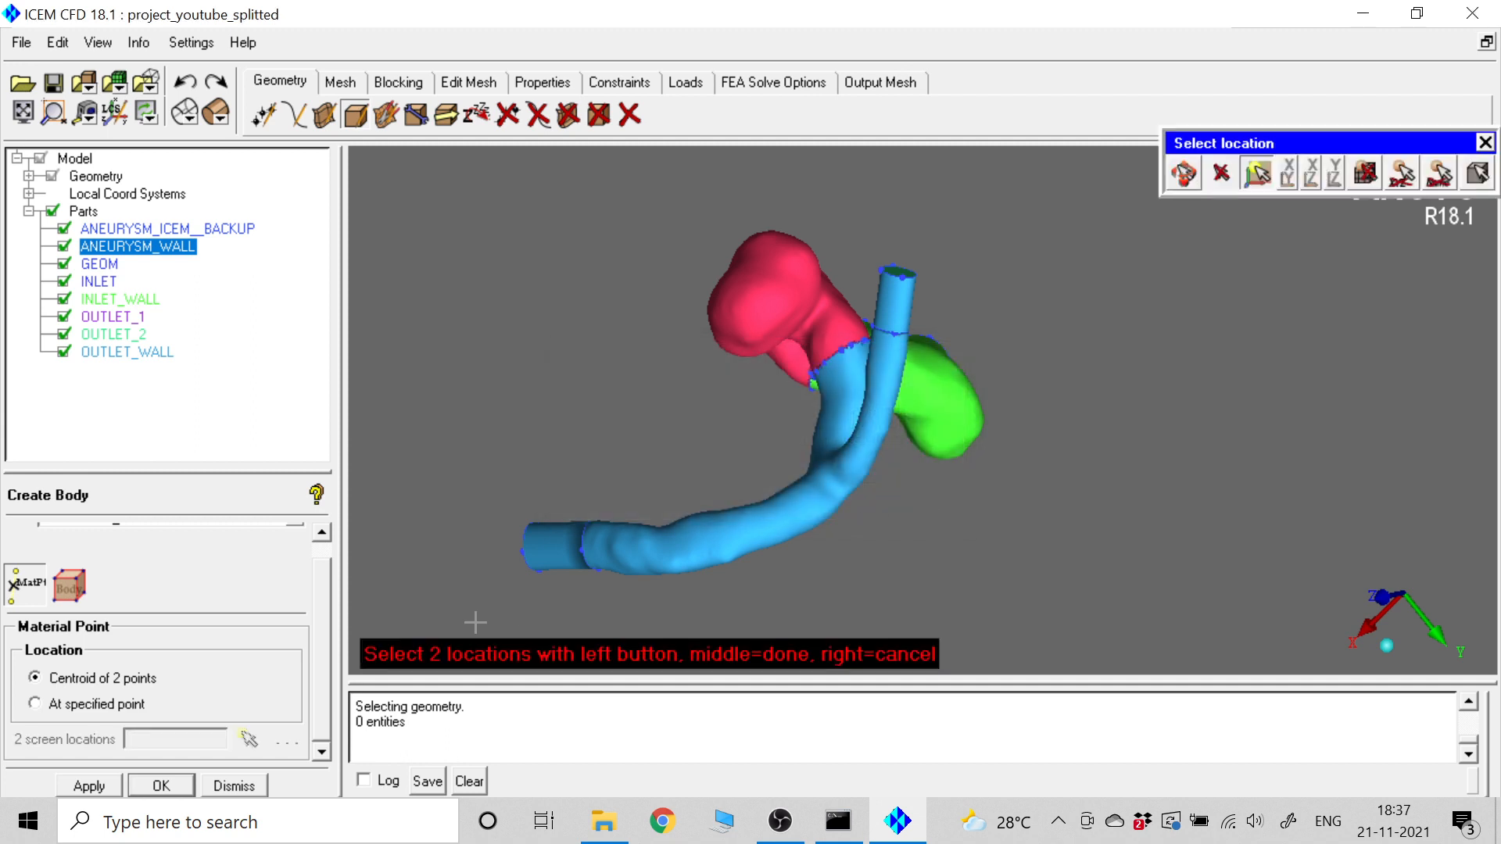
- Create a material-point body in a new part named FLUID at the centroid of two points on opposite sides of the aneurysm
scroll(332, 598, "up", 1)
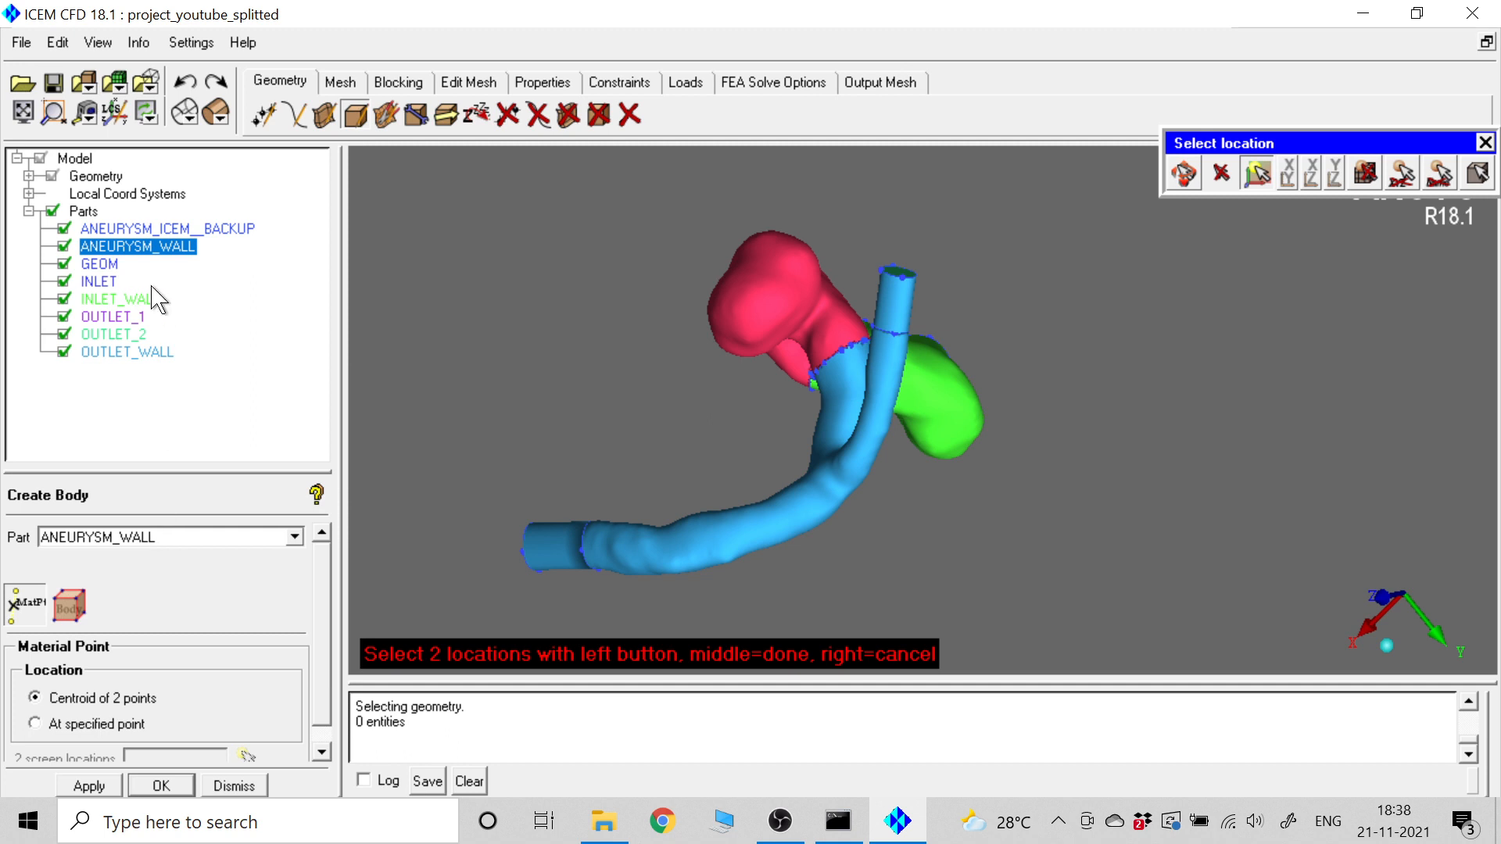
double_click(160, 538)
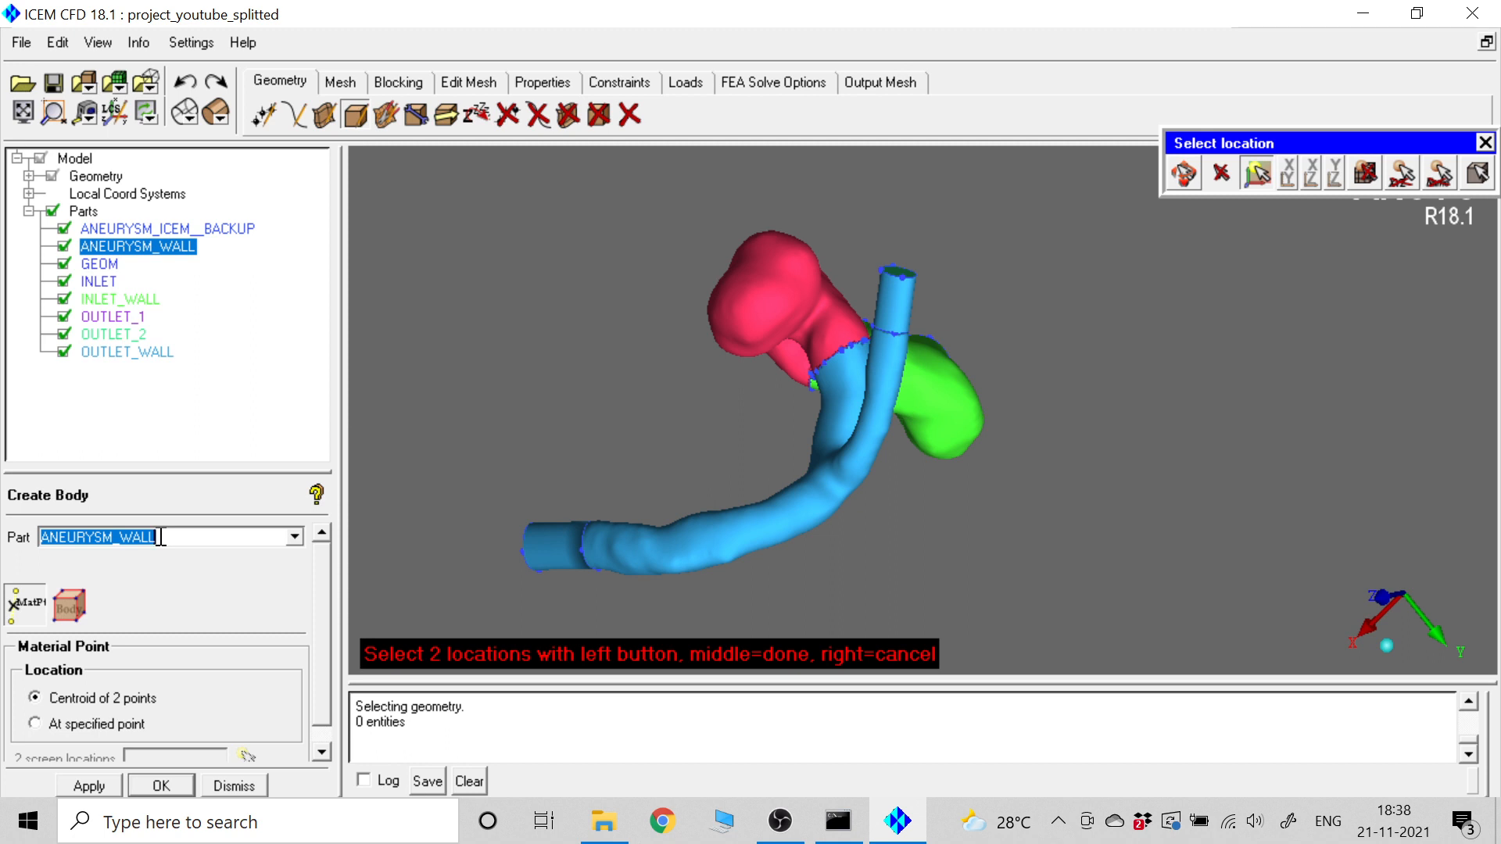
type("FLUID")
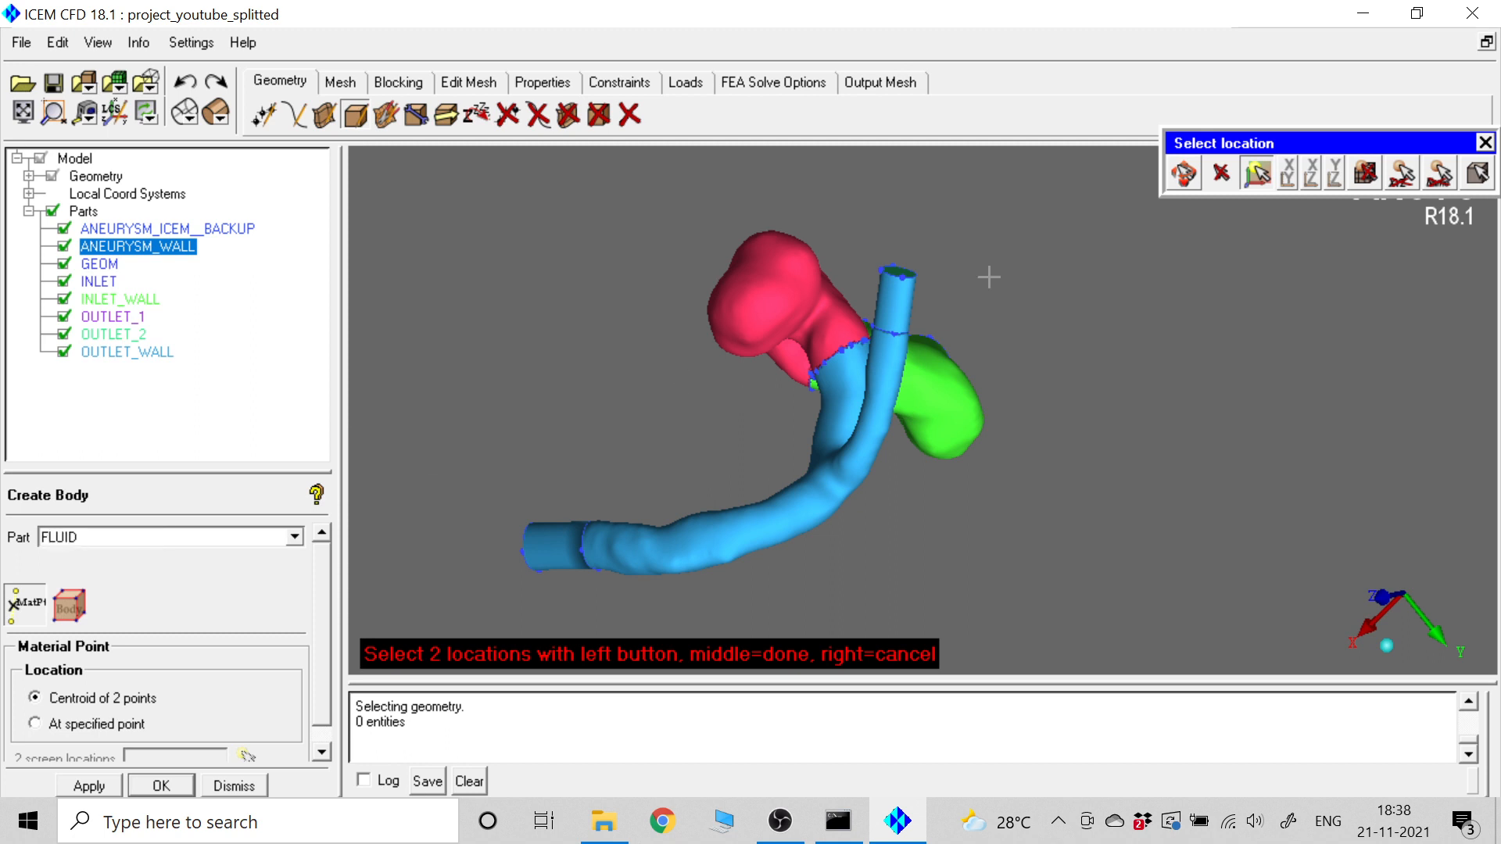
left_click(730, 326)
left_click(1178, 173)
left_click_drag(1044, 297, 861, 546)
left_click(1178, 172)
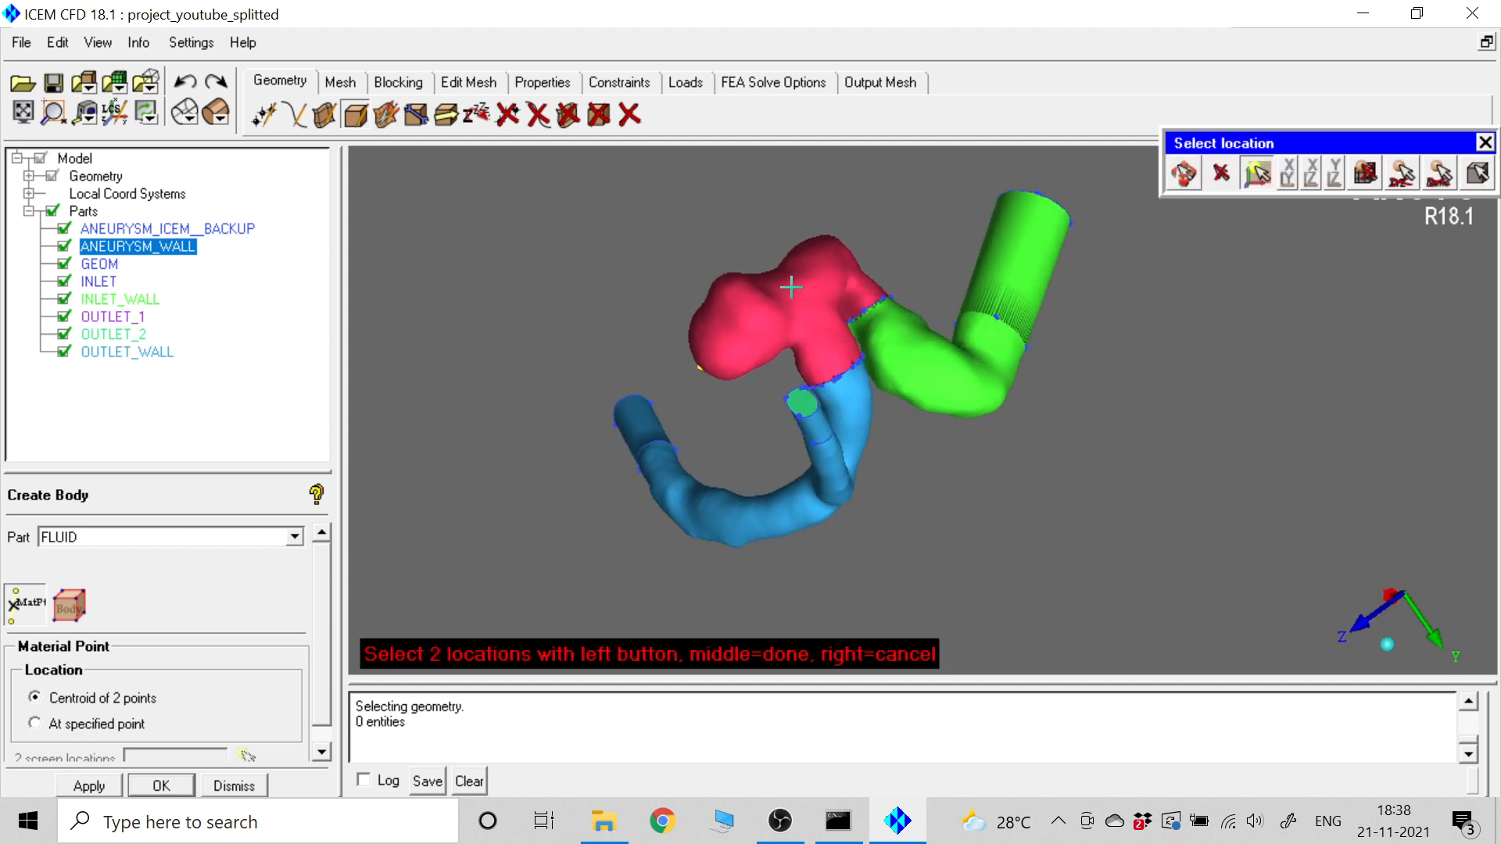
left_click(765, 291)
middle_click(1123, 301)
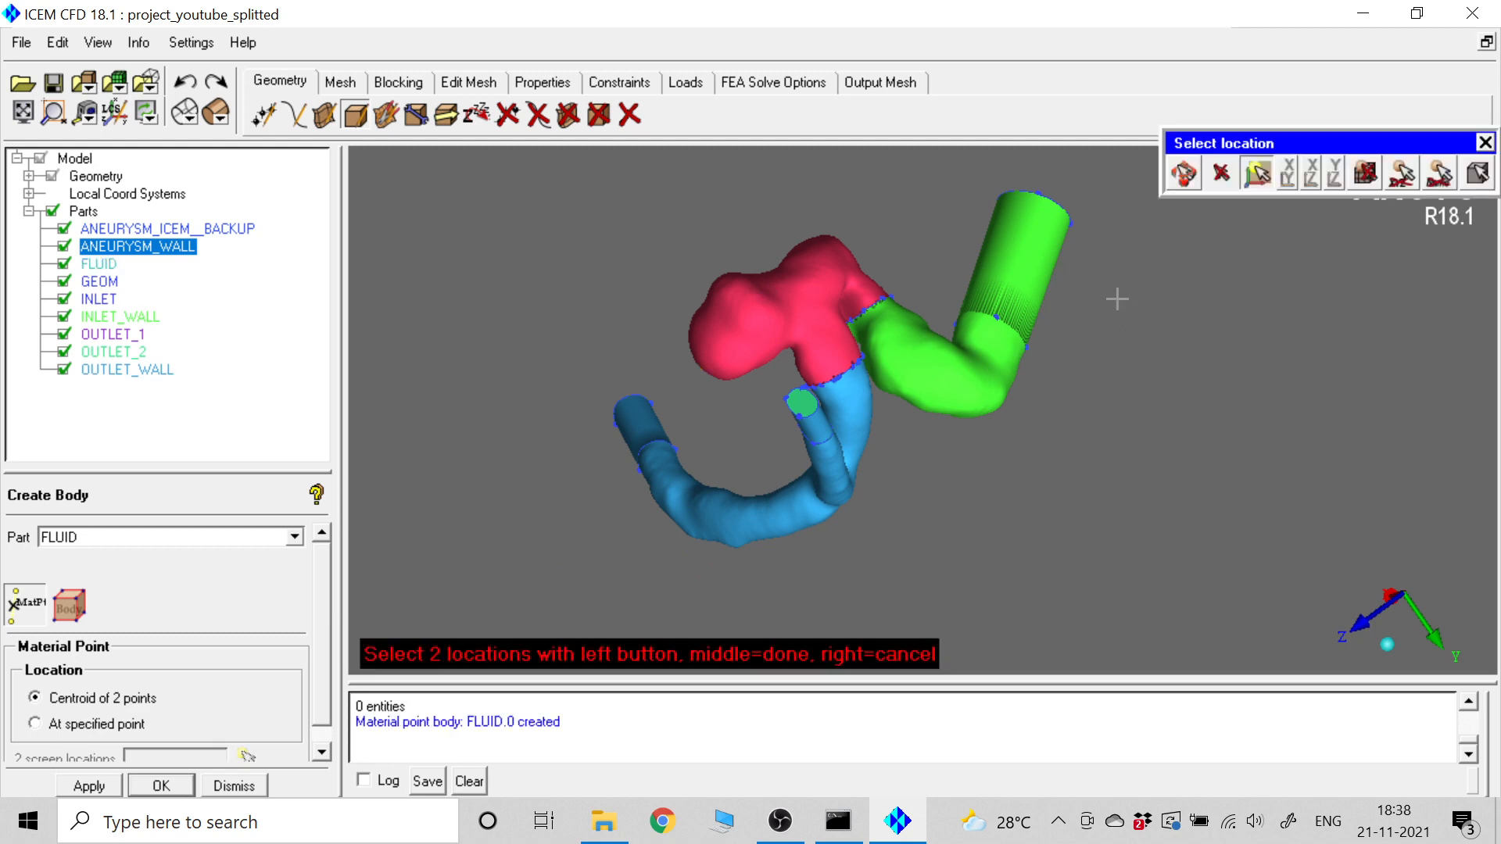
- Show the surfaces as a dense wireframe, end the location selection, and examine where the FLUID material point lies within the aneurysm
left_click(28, 176)
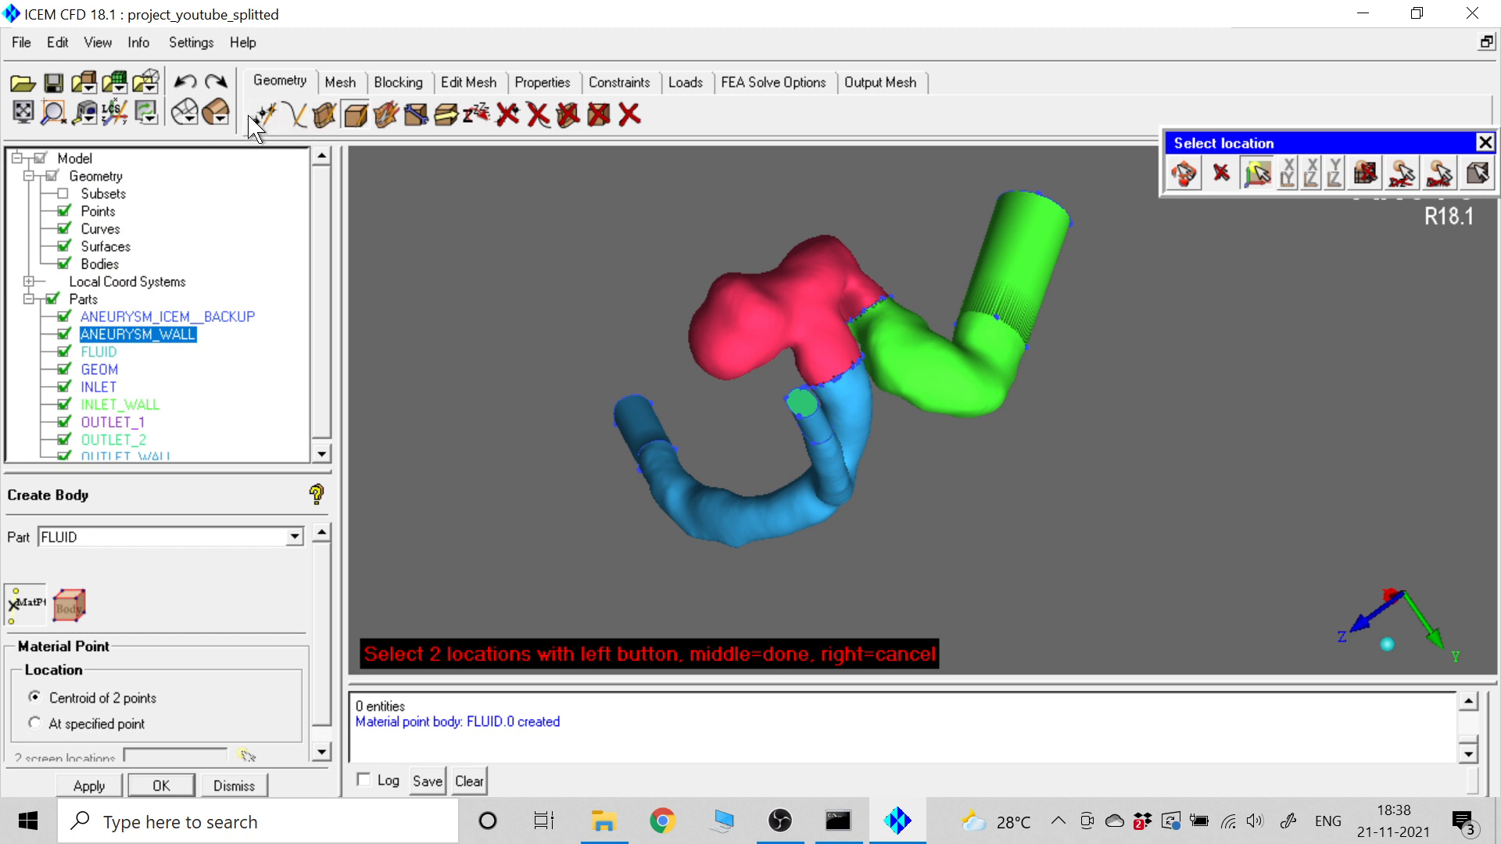
left_click(194, 116)
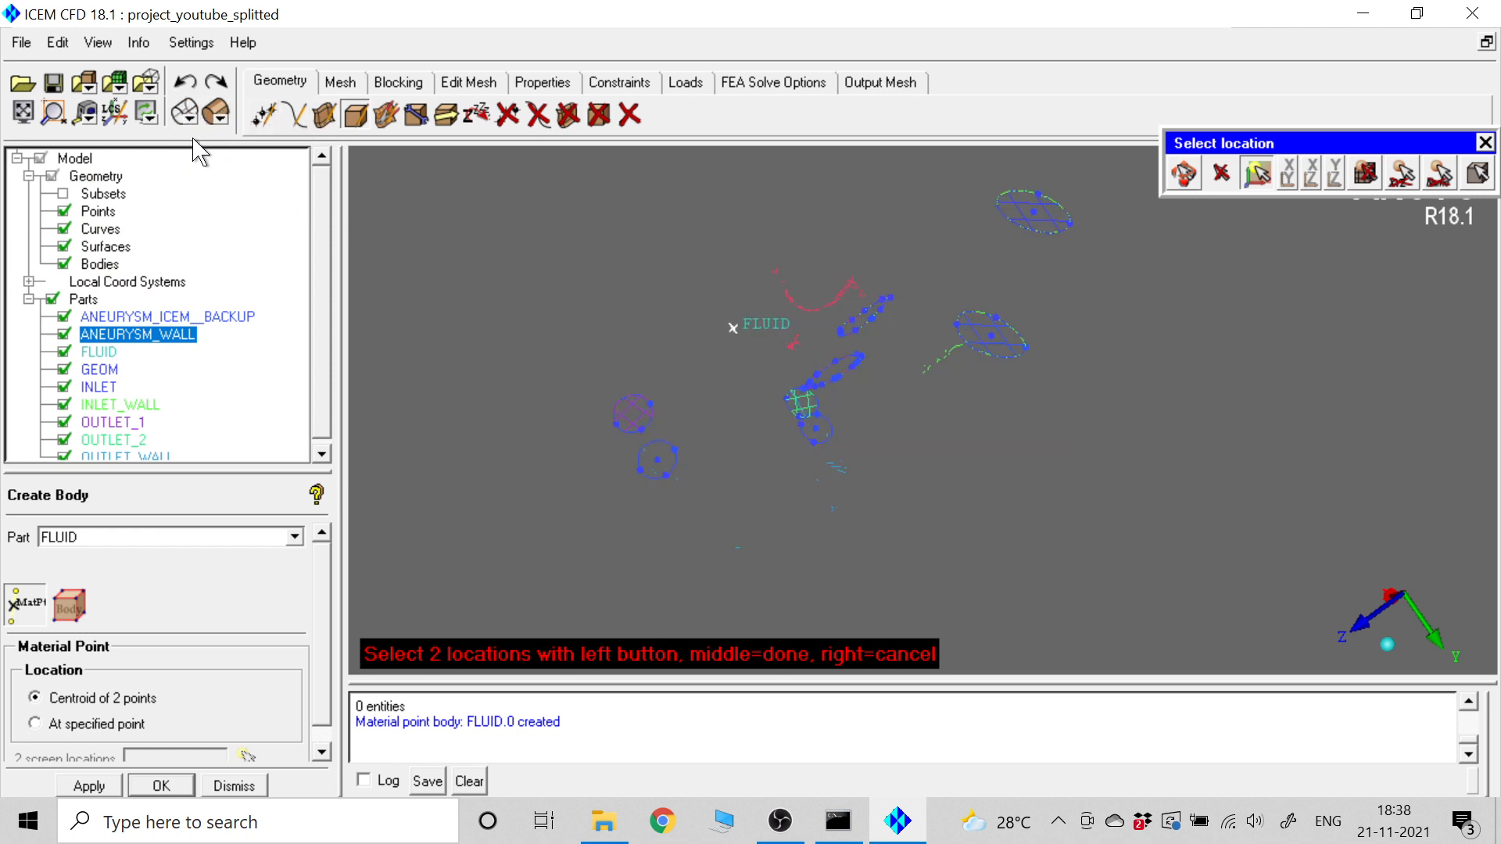
left_click(191, 122)
left_click(193, 185)
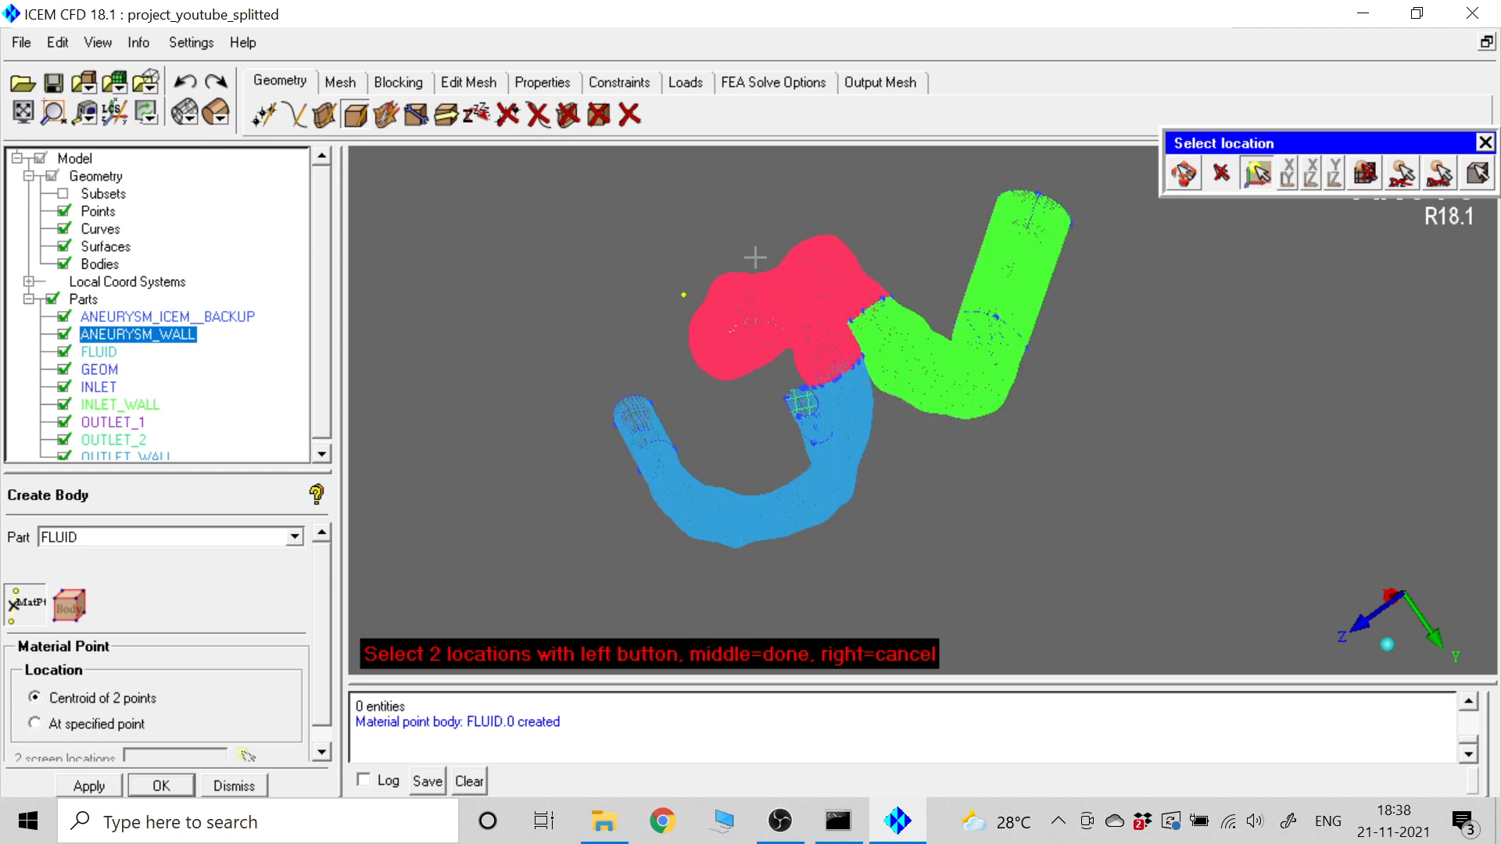
left_click(1485, 142)
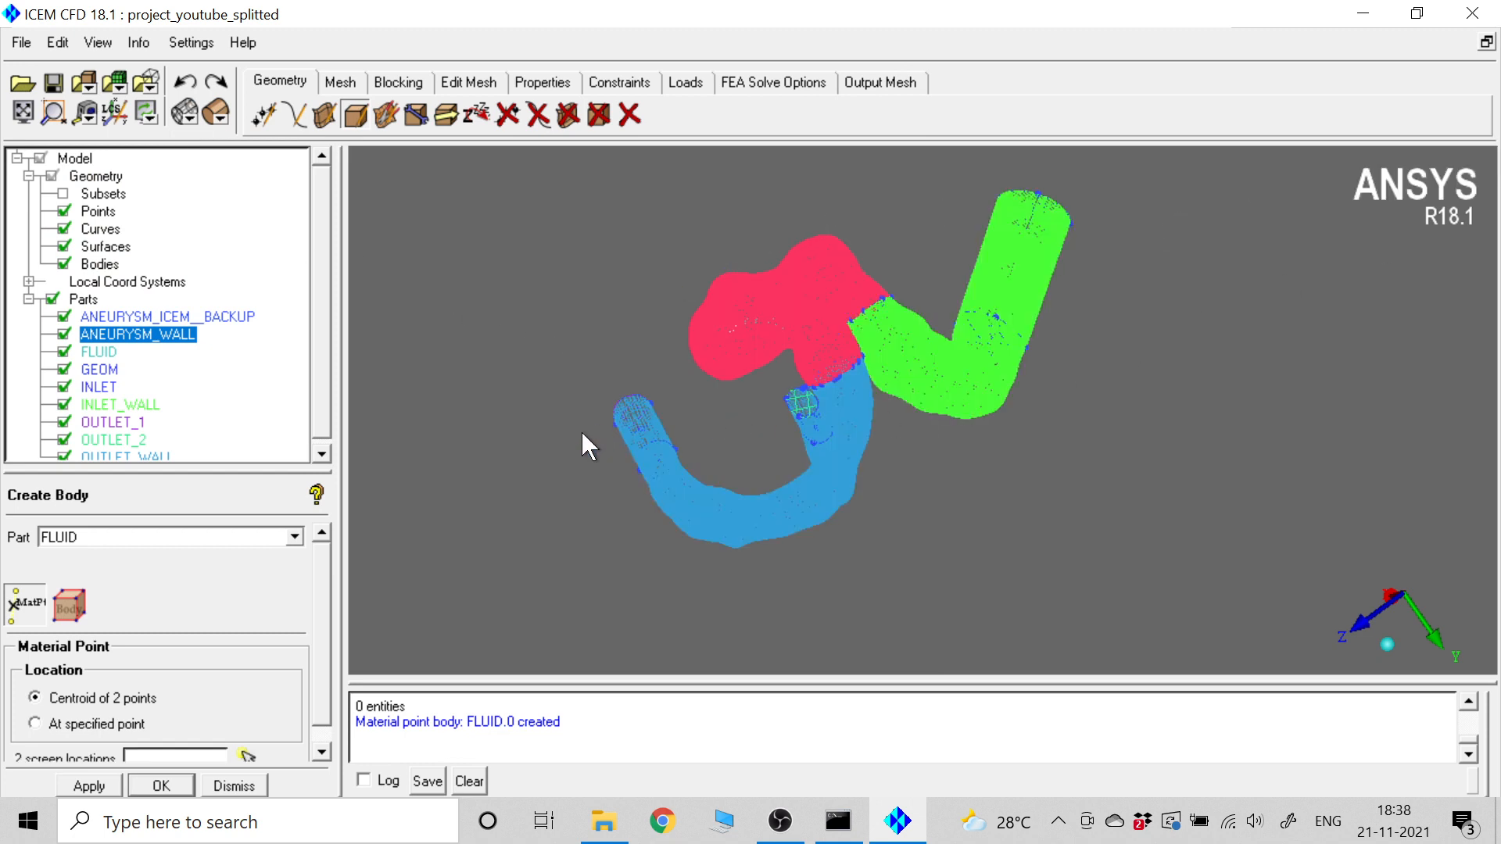
left_click_drag(581, 430, 772, 411)
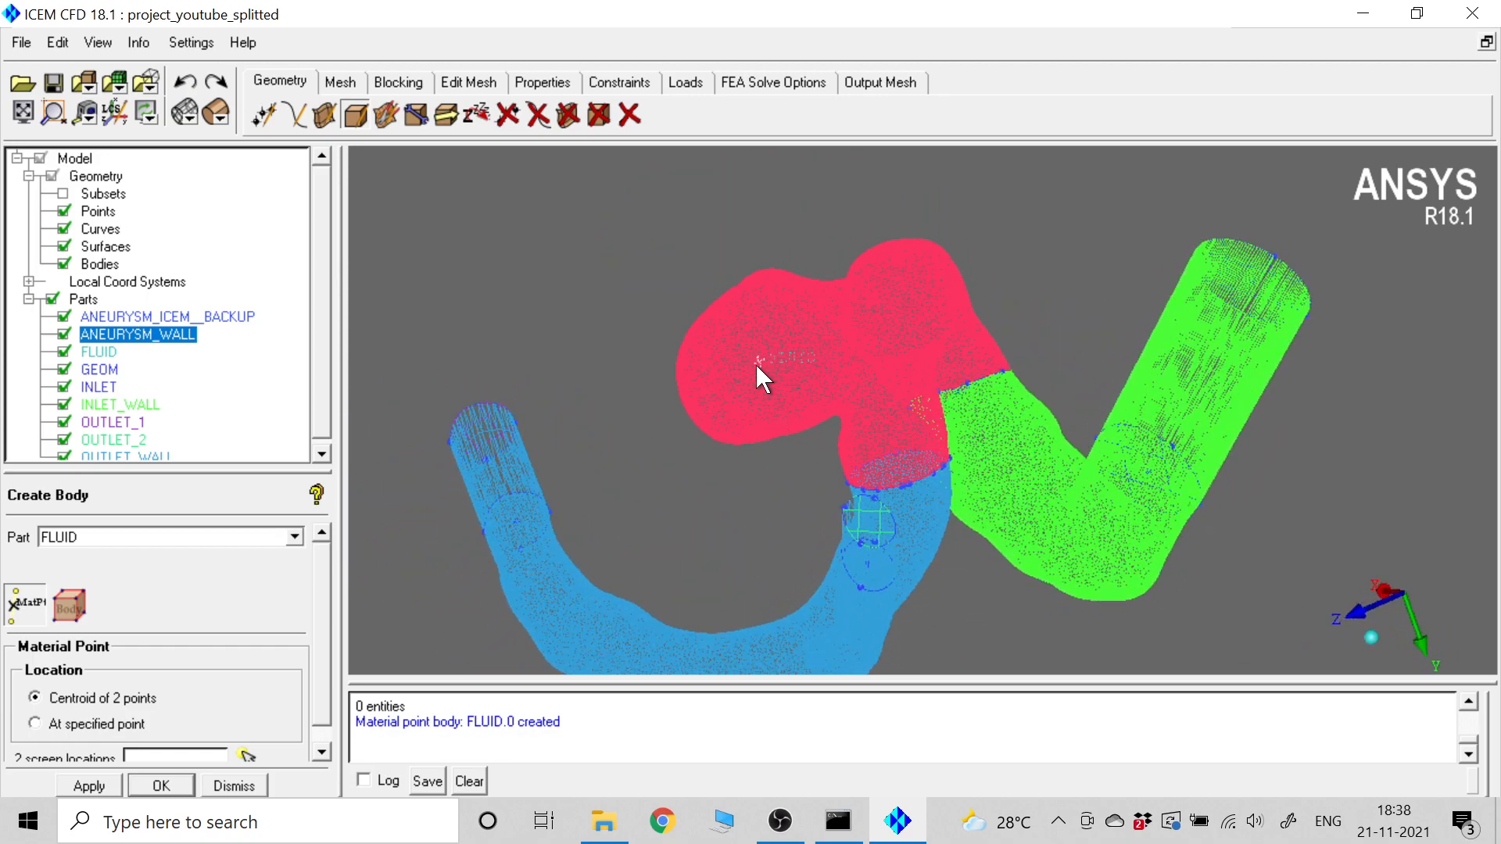
scroll(760, 364, "up", 3)
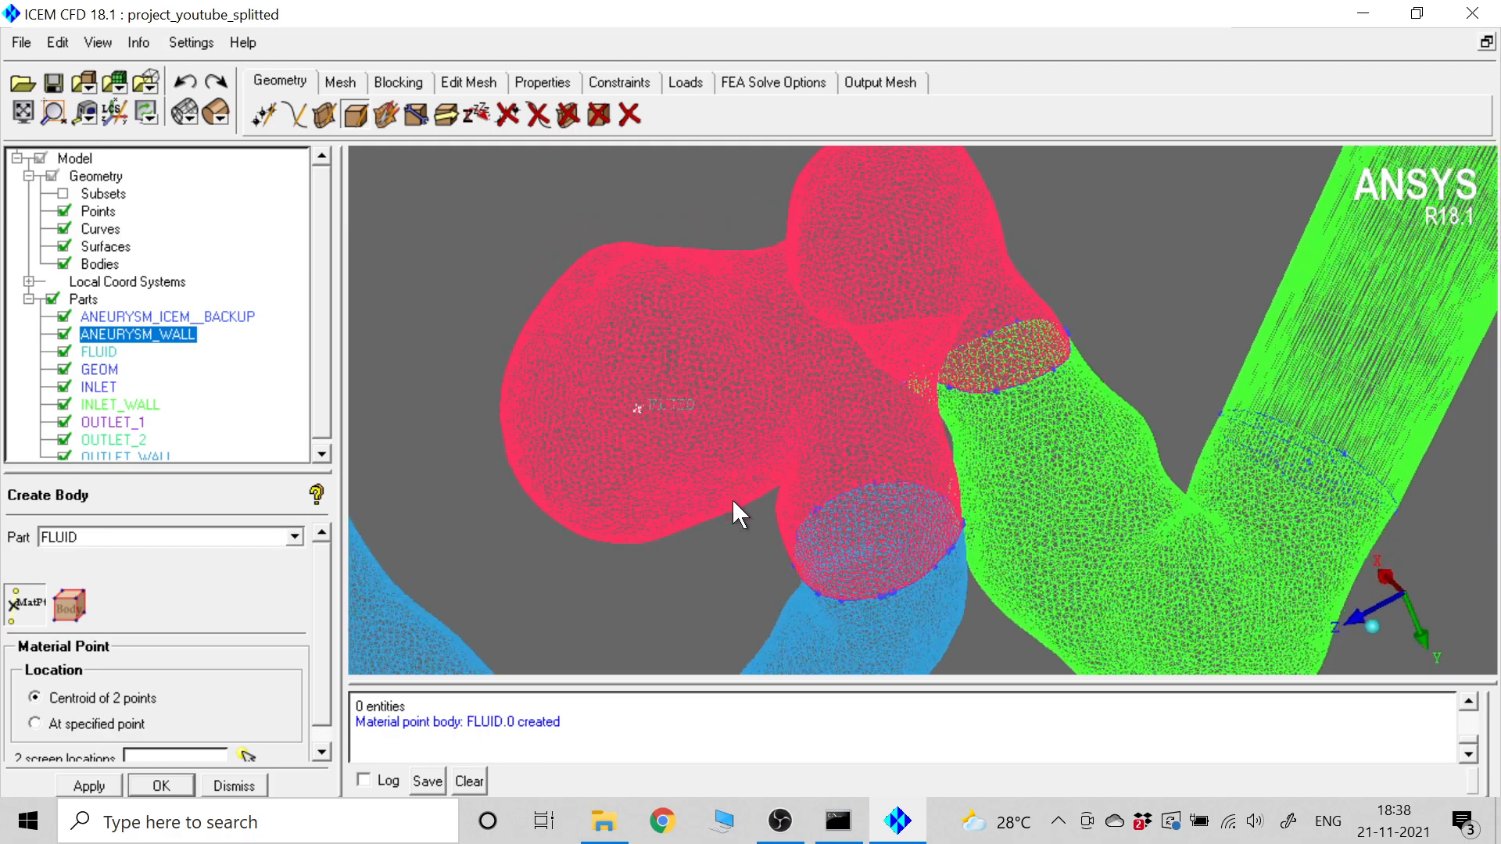
scroll(811, 399, "down", 5)
scroll(859, 344, "down", 3)
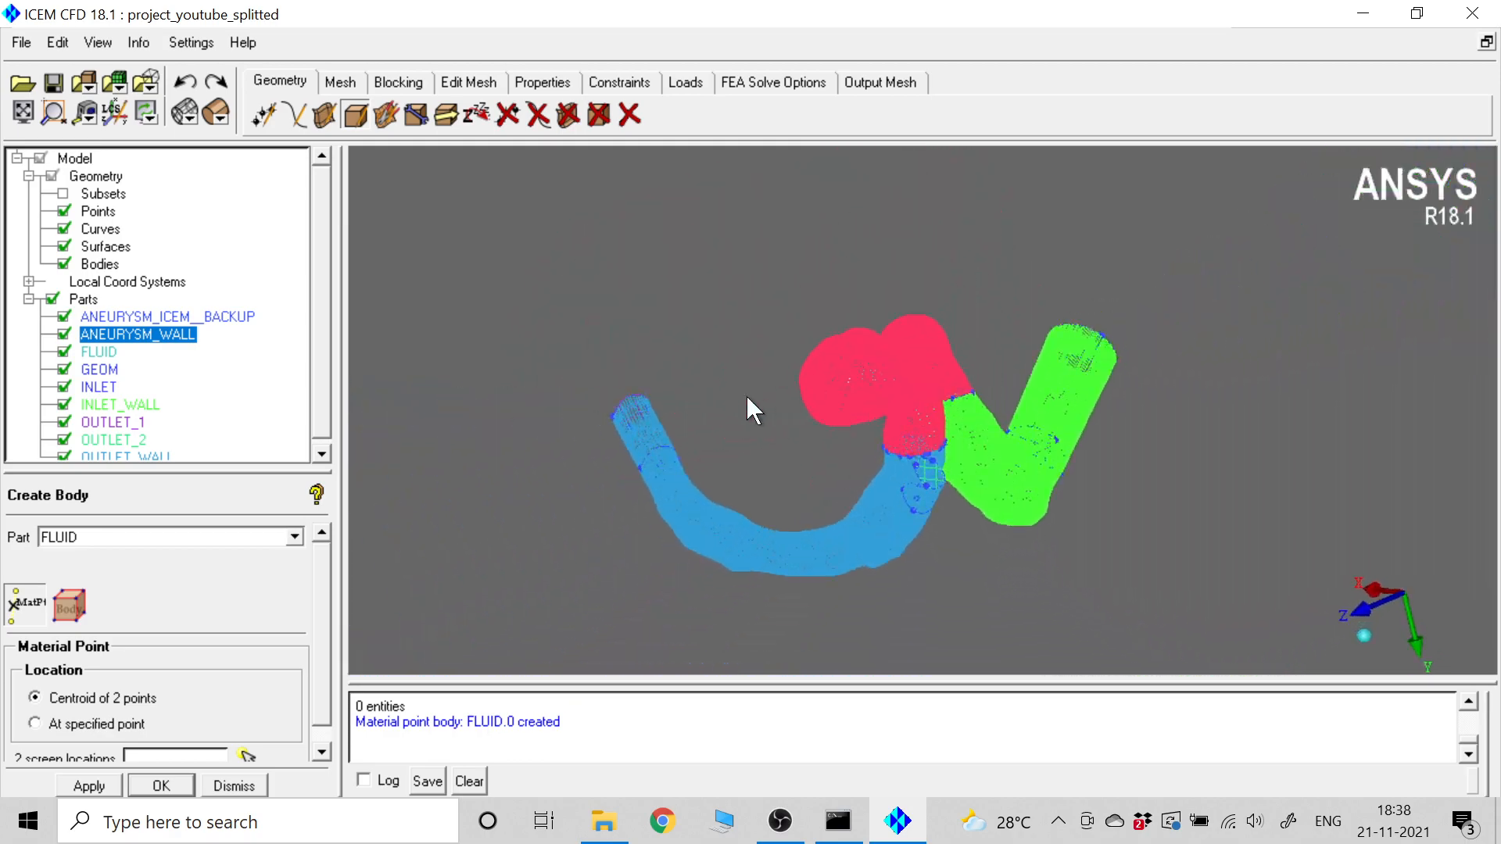
scroll(617, 401, "up", 1)
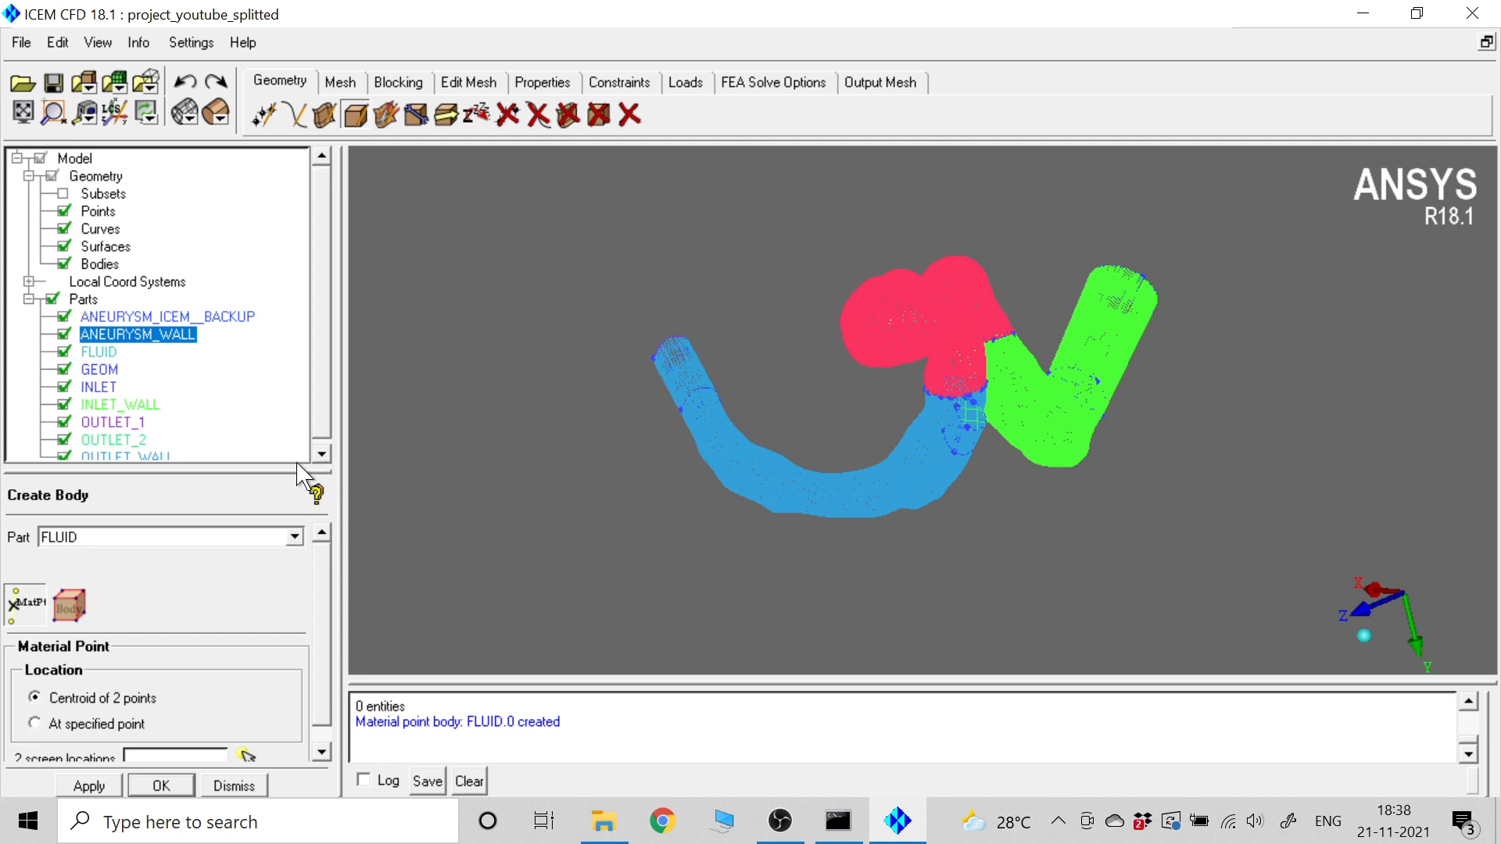
- Enlarge the model tree area to list every part and return the vessel surfaces to solid shaded display
left_click_drag(278, 473, 278, 496)
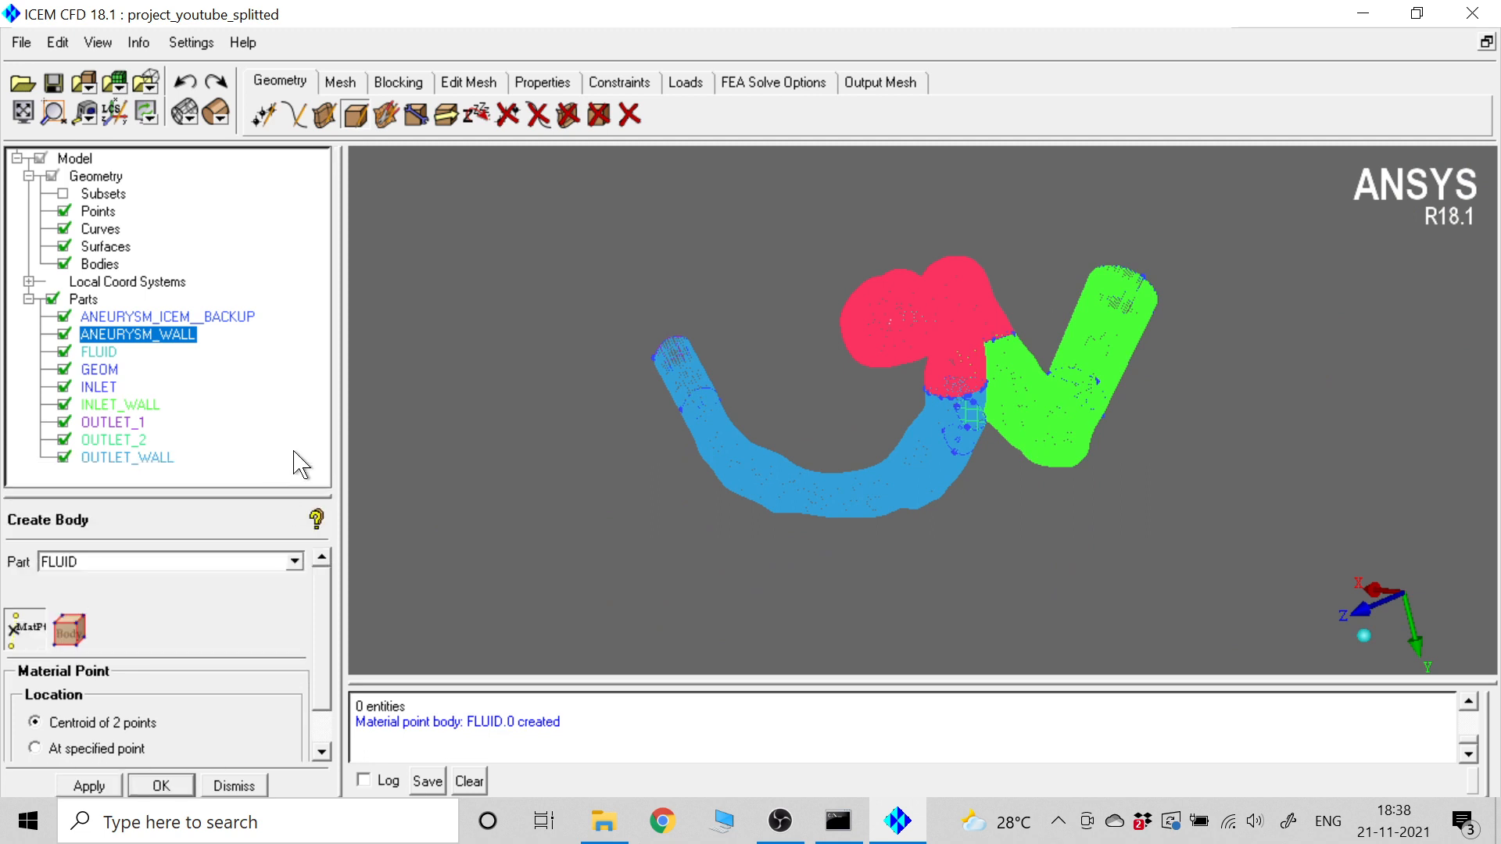
left_click(215, 112)
left_click_drag(805, 363, 831, 548)
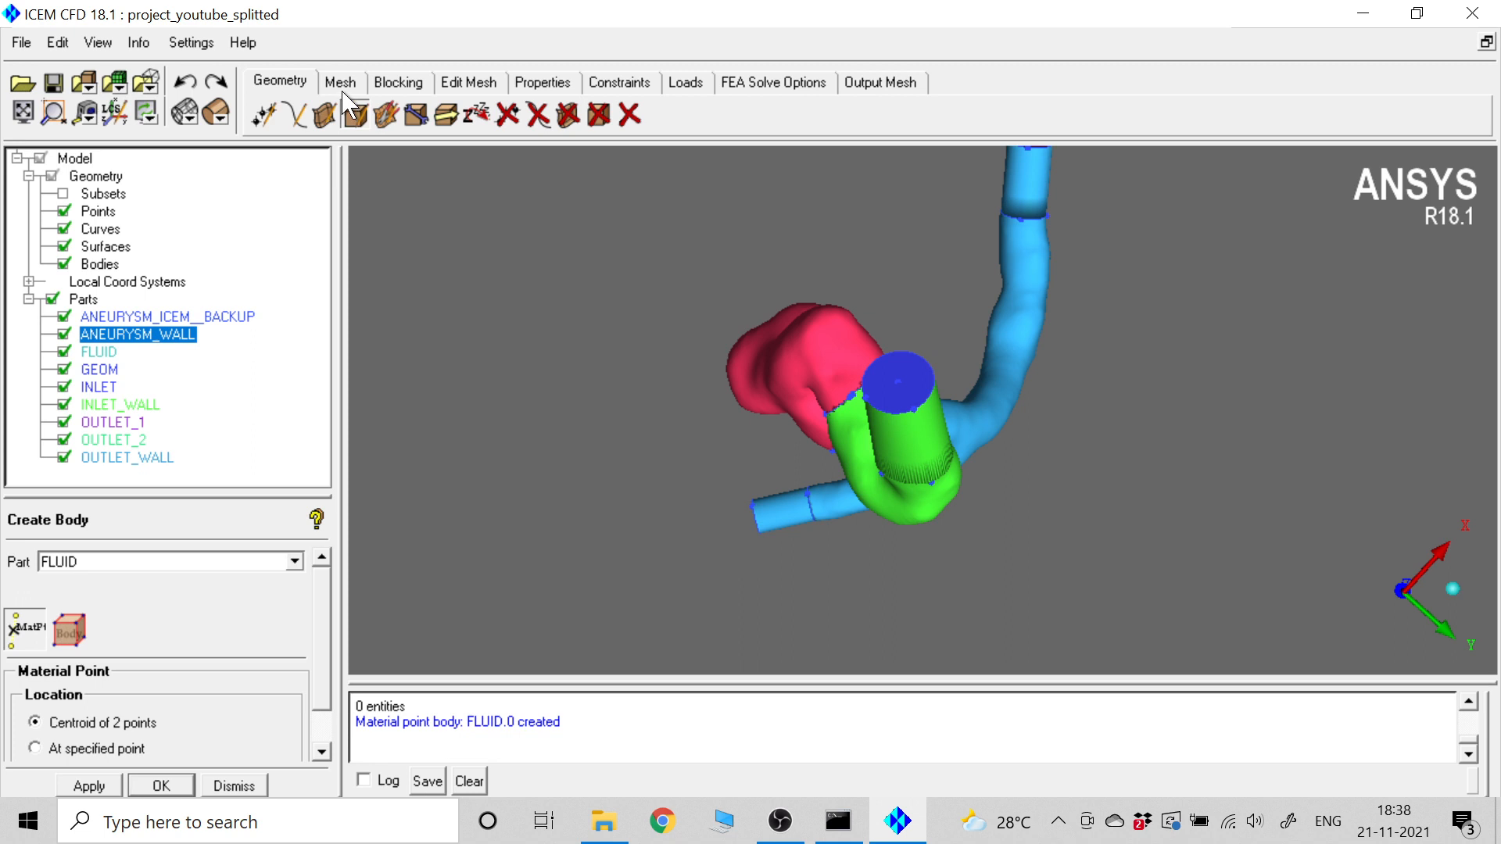
middle_click_drag(673, 302, 663, 391)
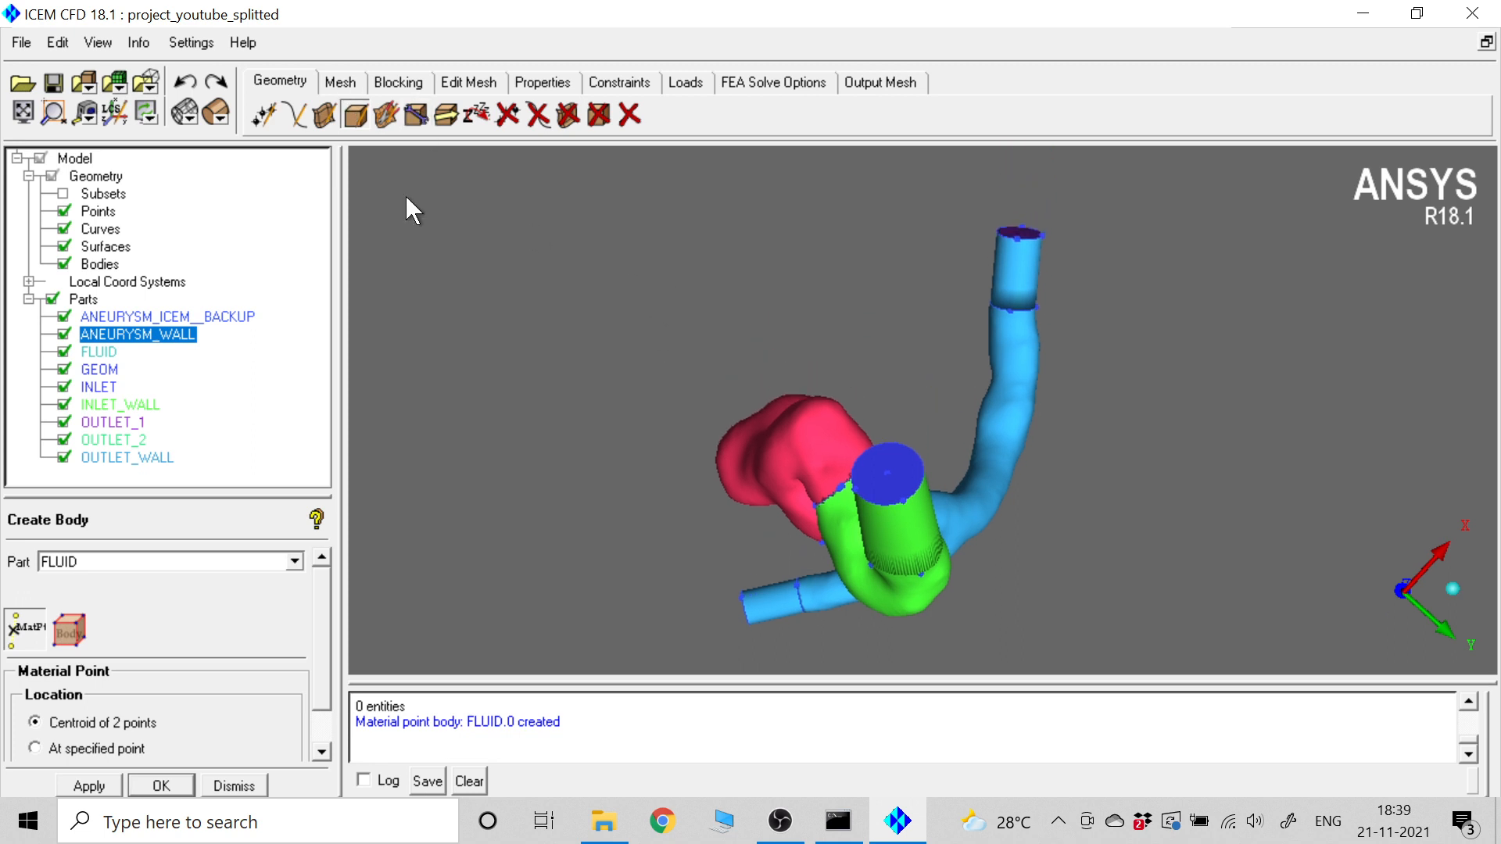
- Open the global mesh size parameters containing the element scale factor and the maximum element seed size
left_click(354, 81)
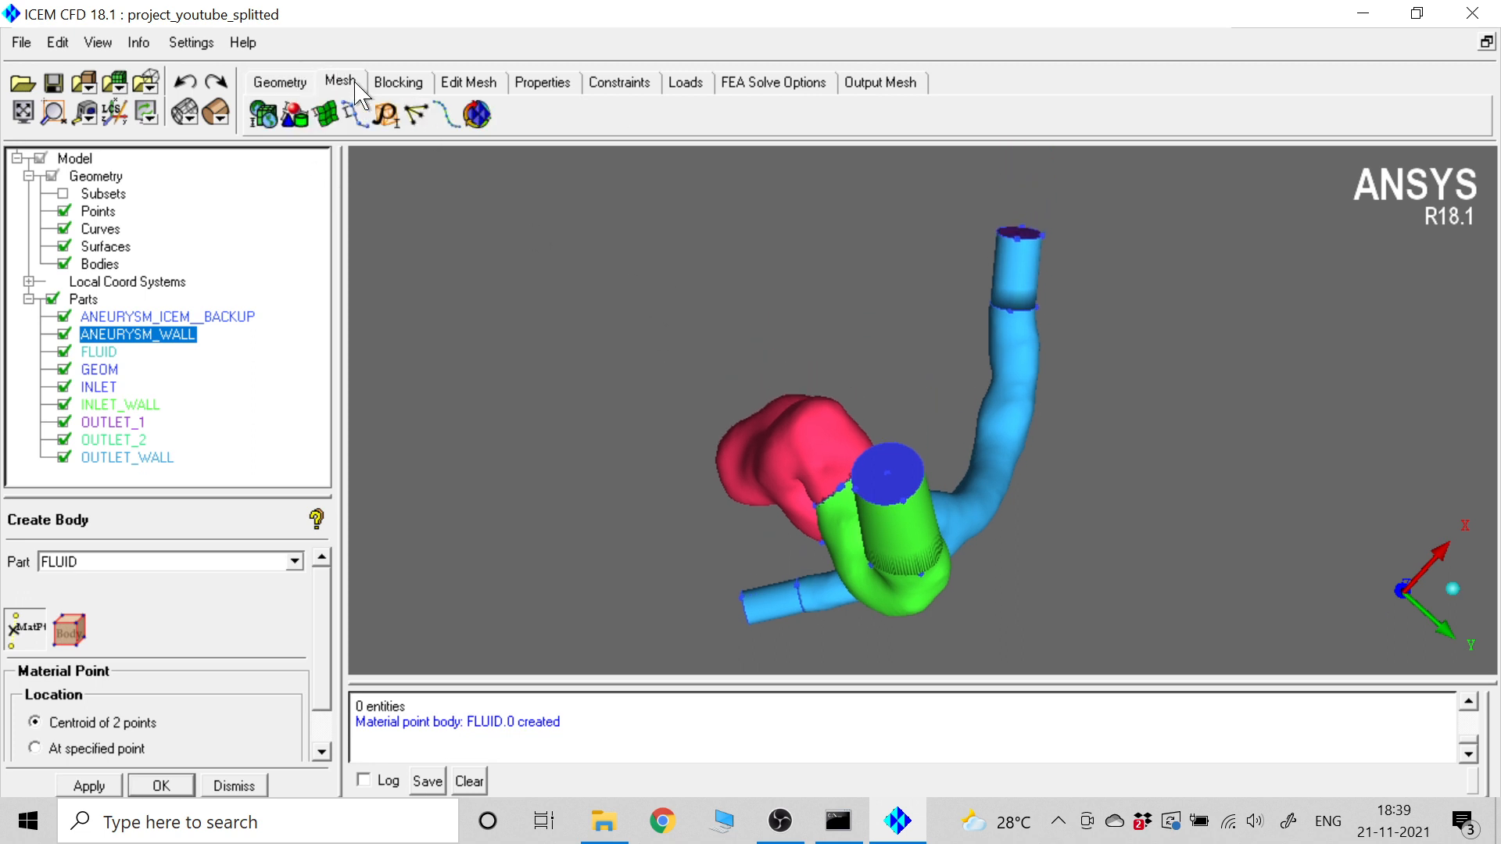
left_click(266, 125)
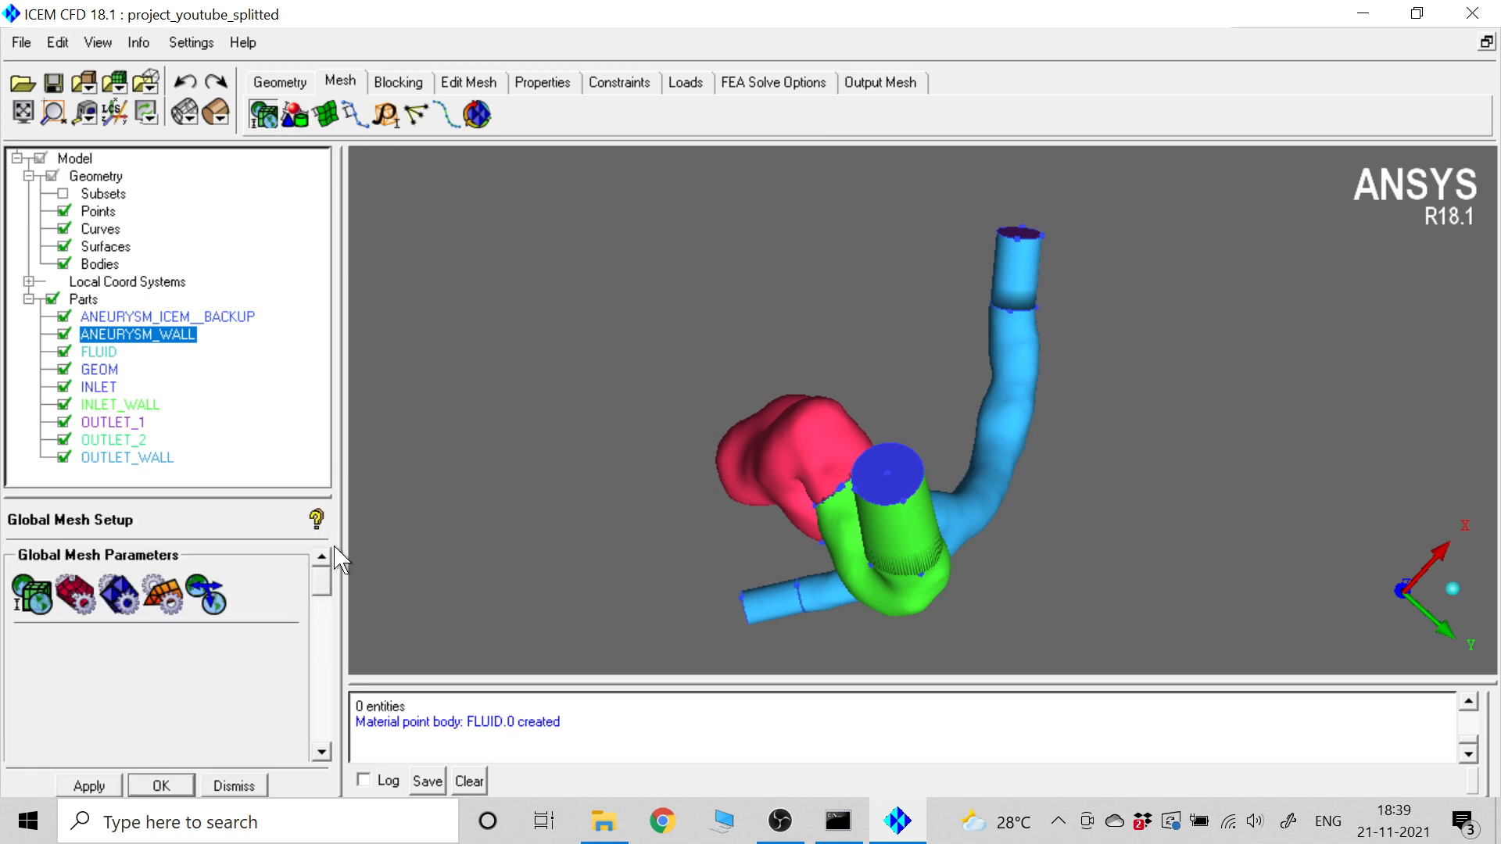
left_click(36, 609)
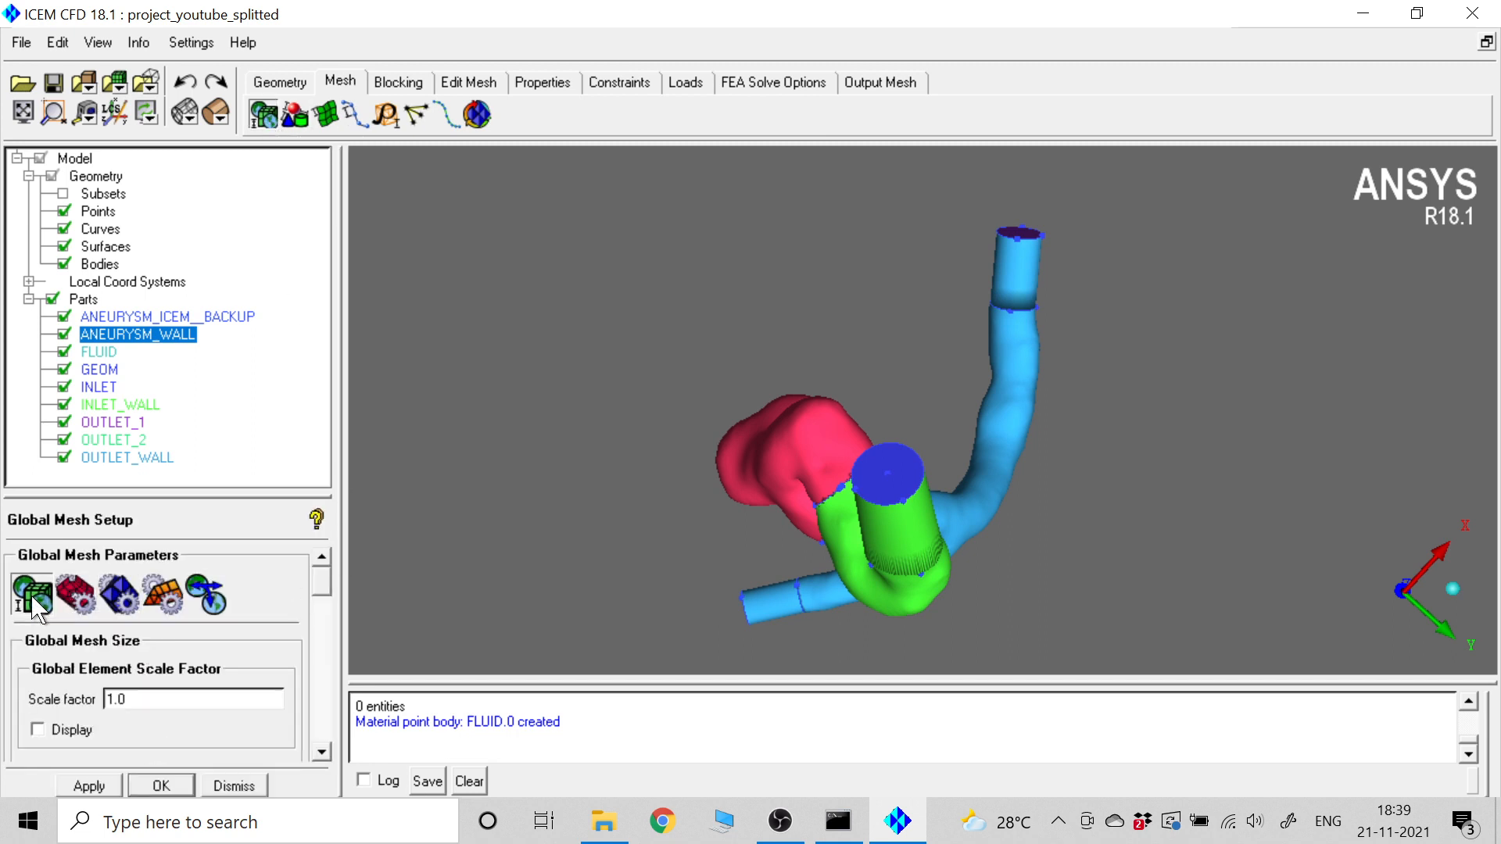
scroll(322, 602, "down", 3)
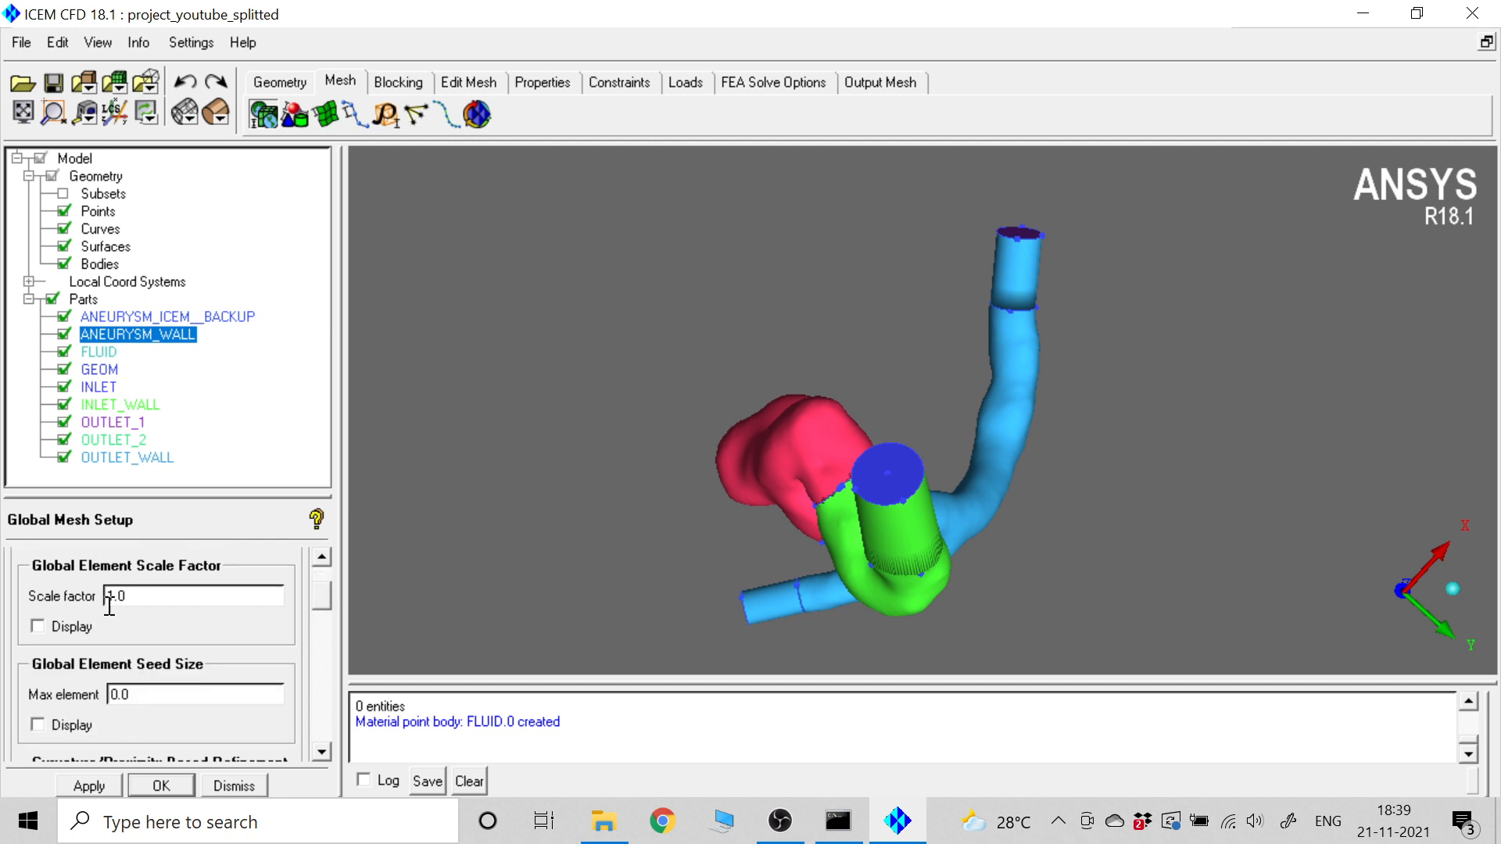
scroll(322, 606, "down", 3)
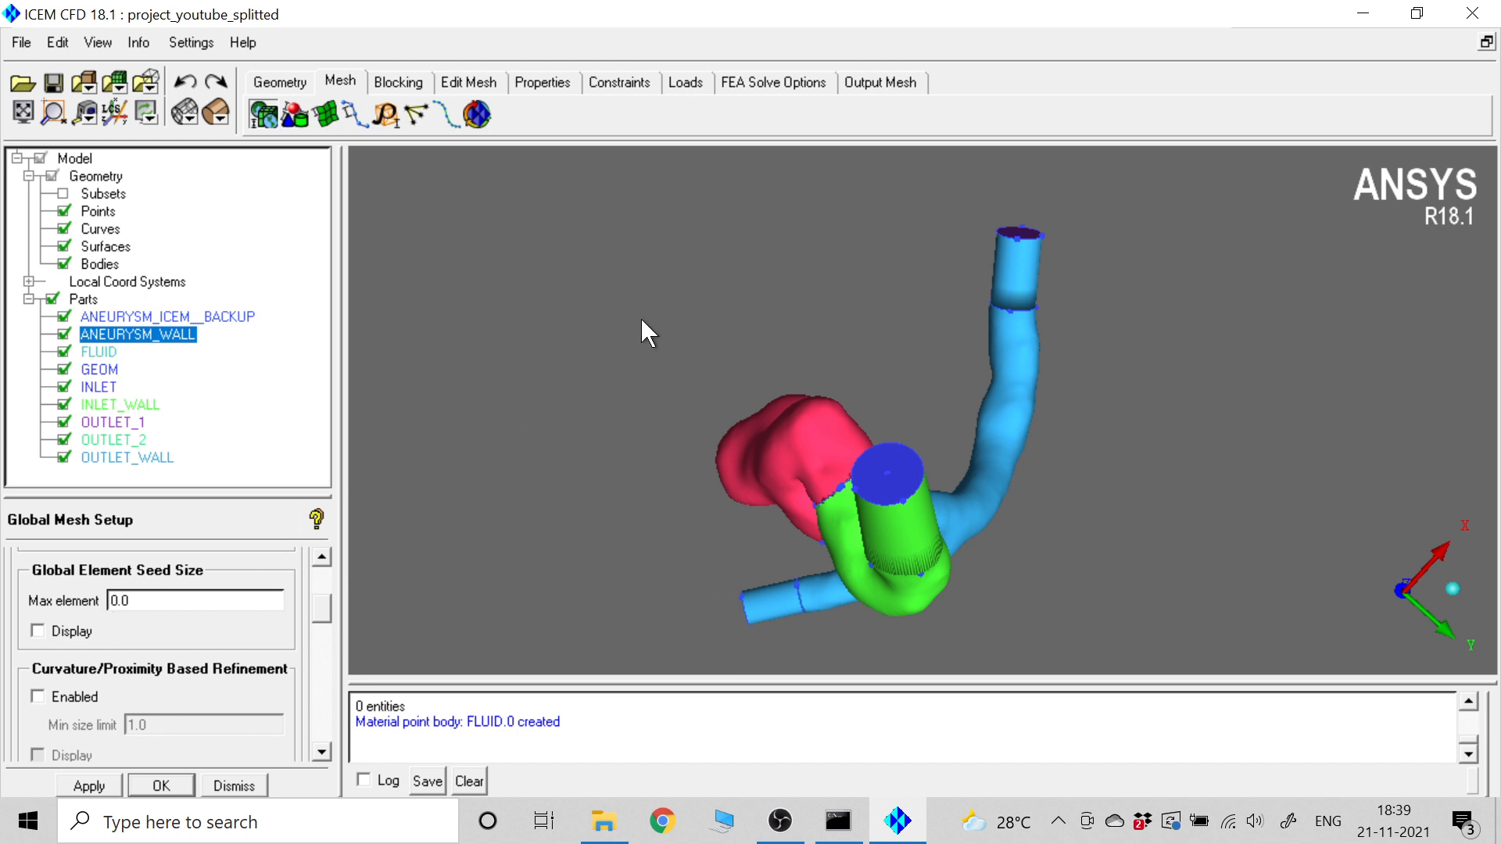
- Measure the distance across the circular inlet face between points on opposite sides of its rim
left_click_drag(688, 273, 653, 434)
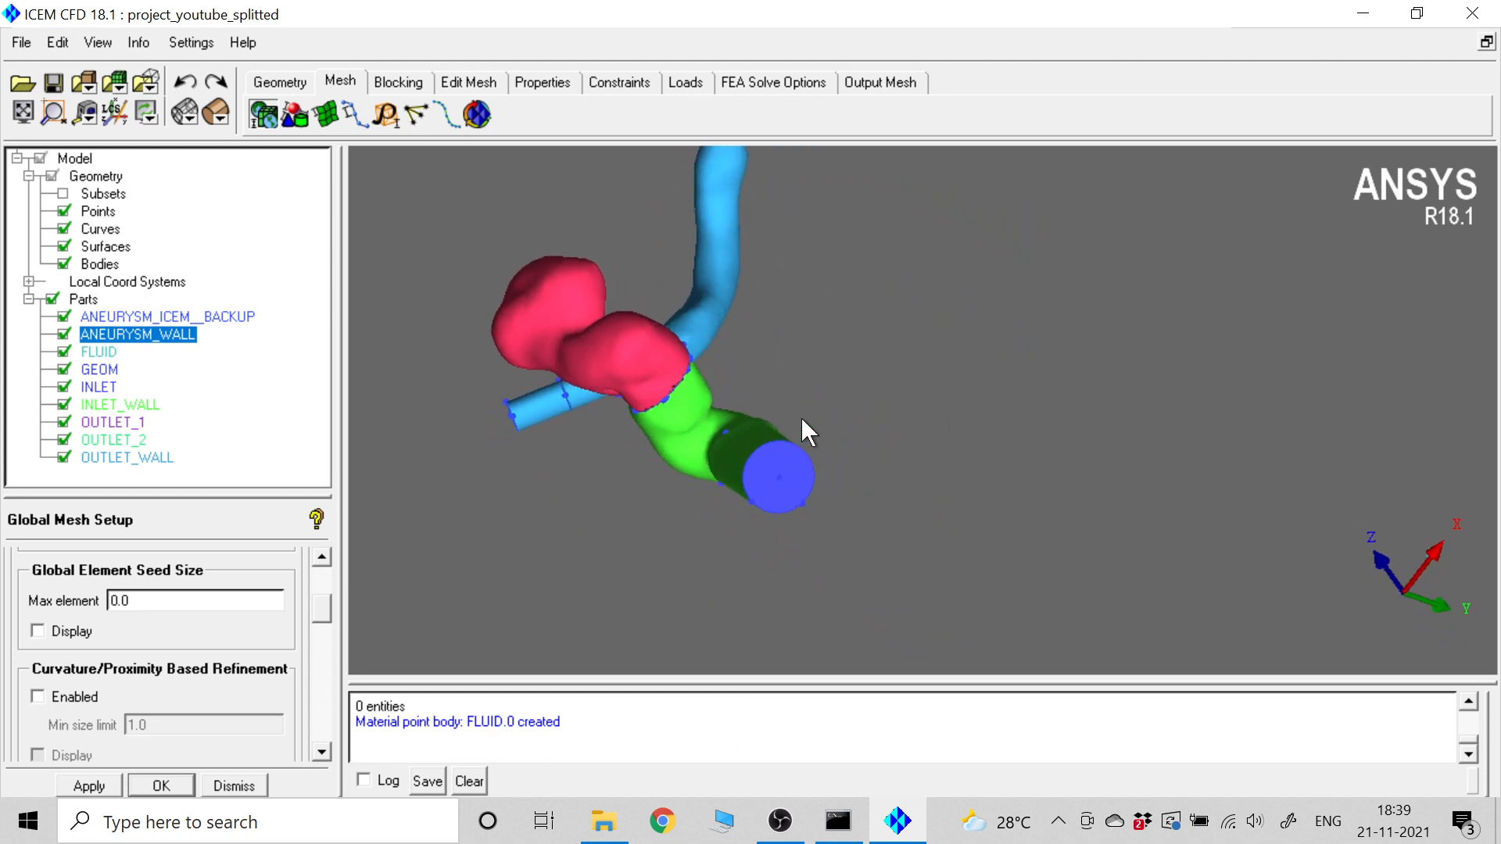
scroll(817, 416, "up", 8)
middle_click_drag(755, 417, 1006, 374)
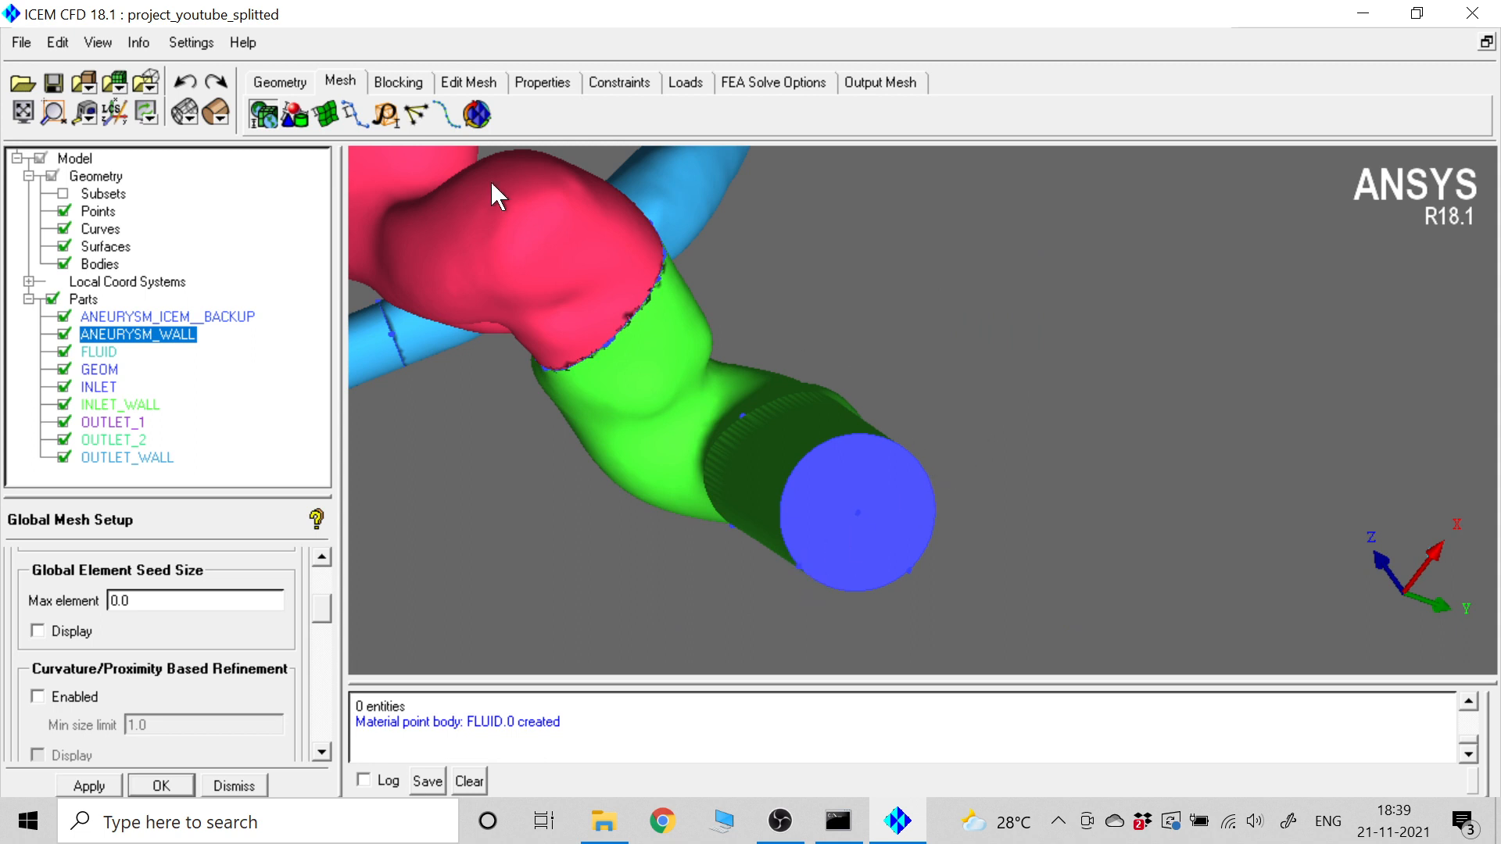
left_click(84, 113)
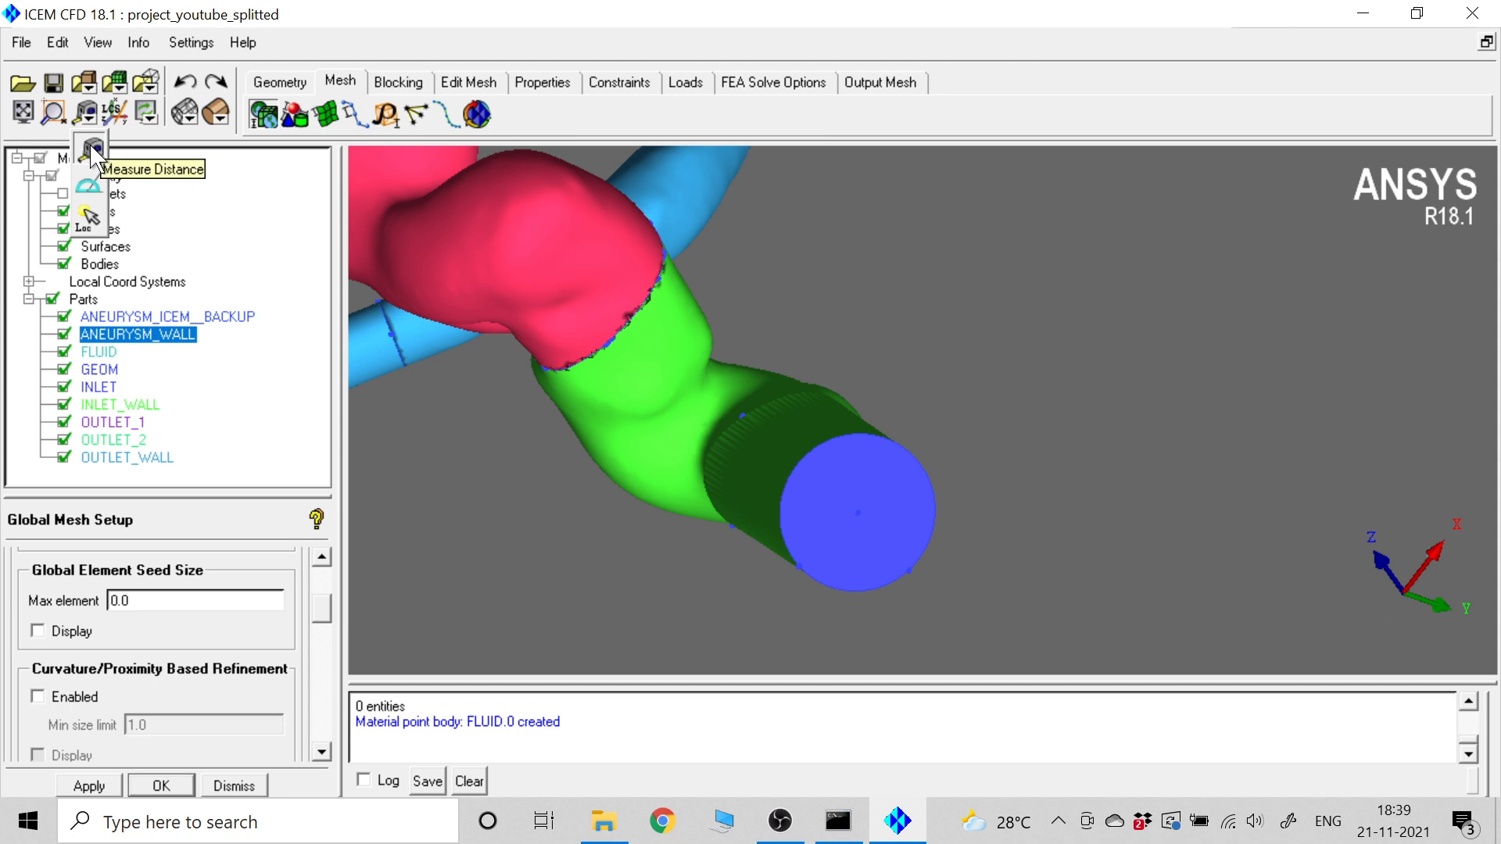
left_click(92, 151)
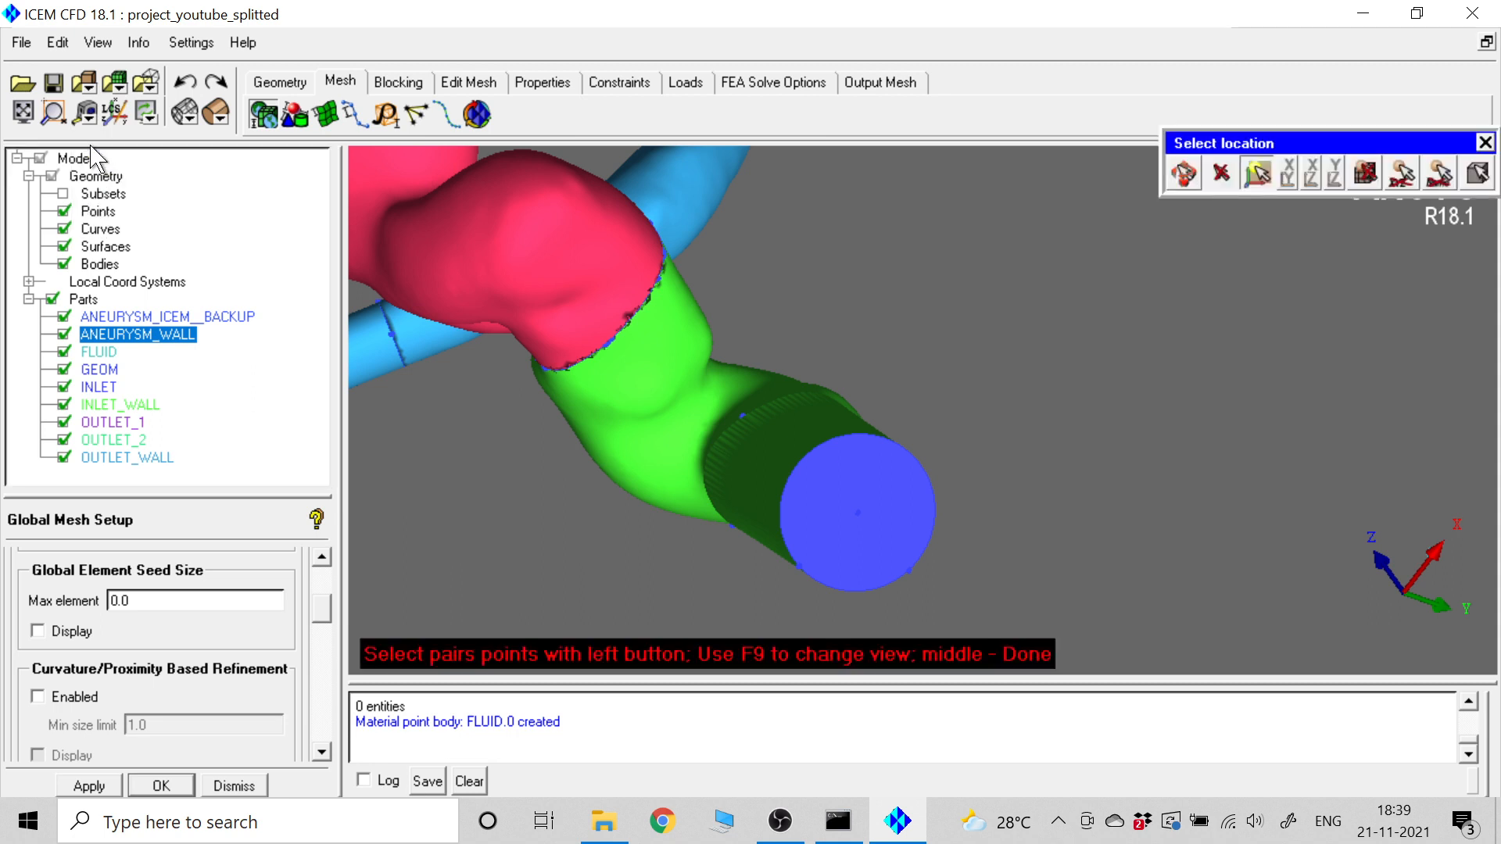
left_click(912, 565)
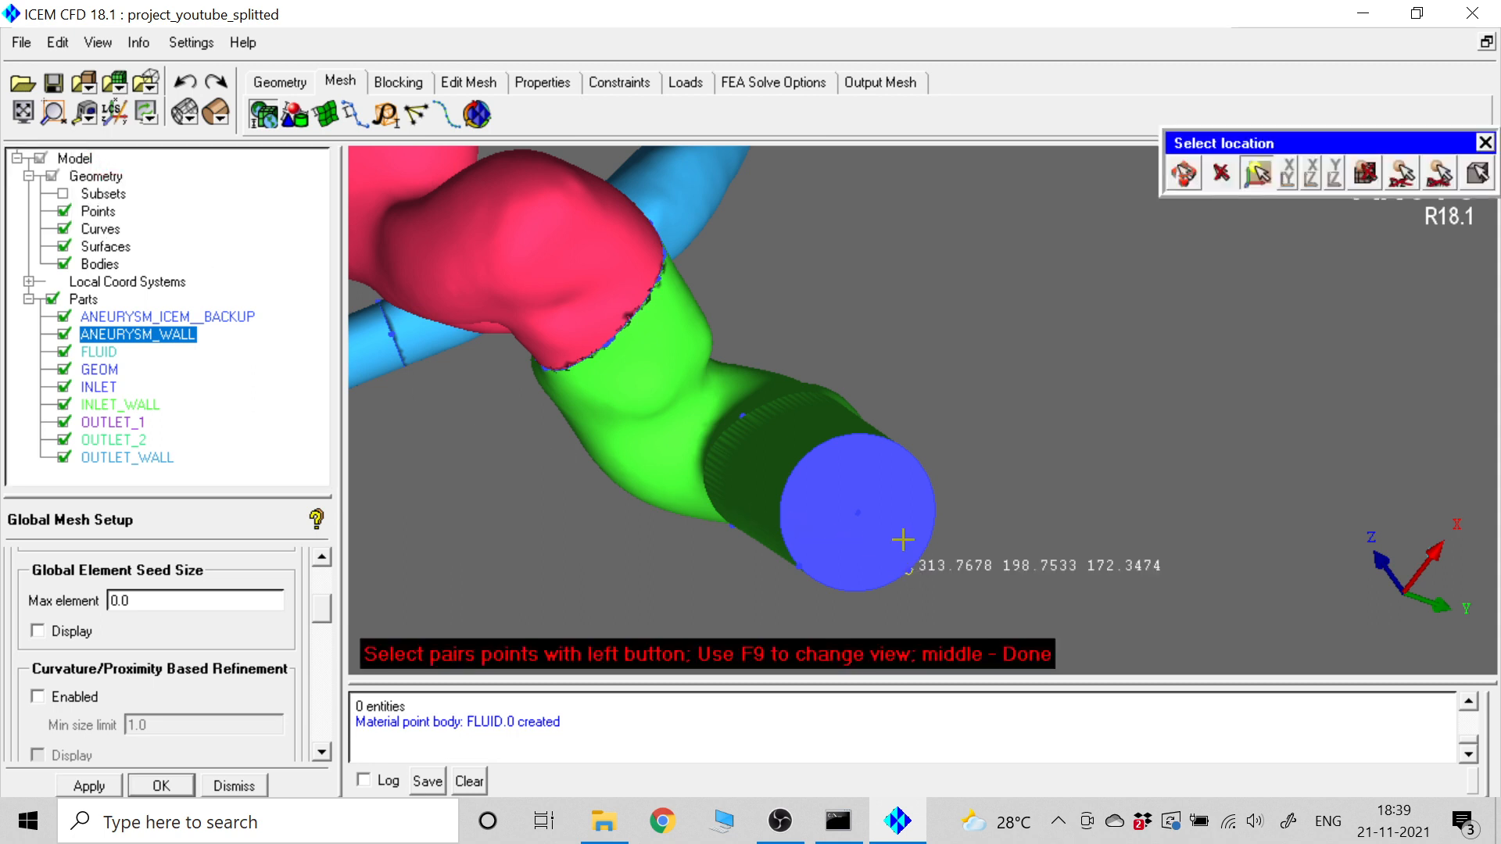
left_click(817, 453)
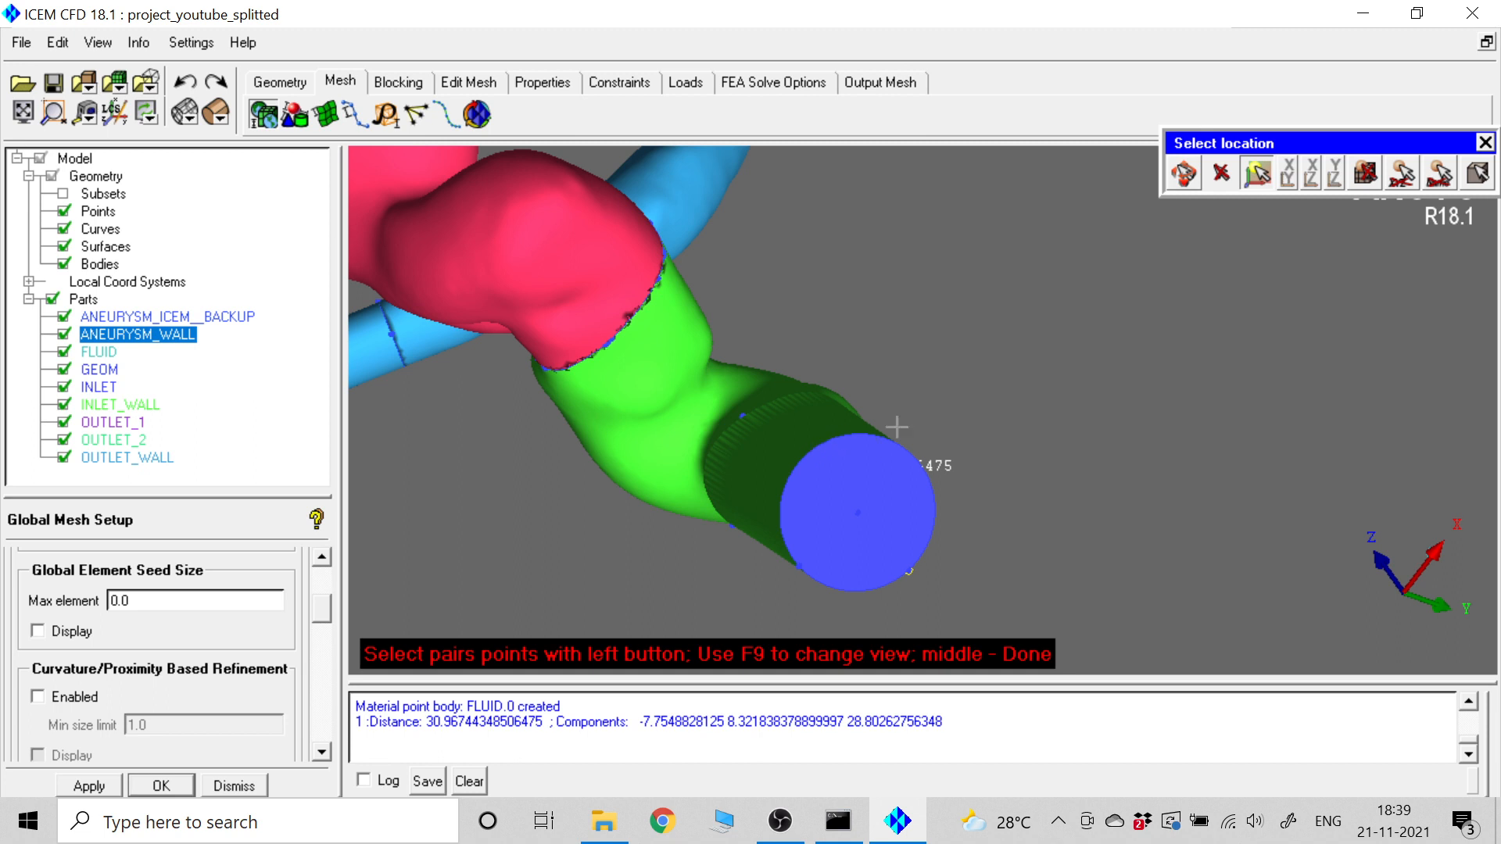
middle_click(803, 466)
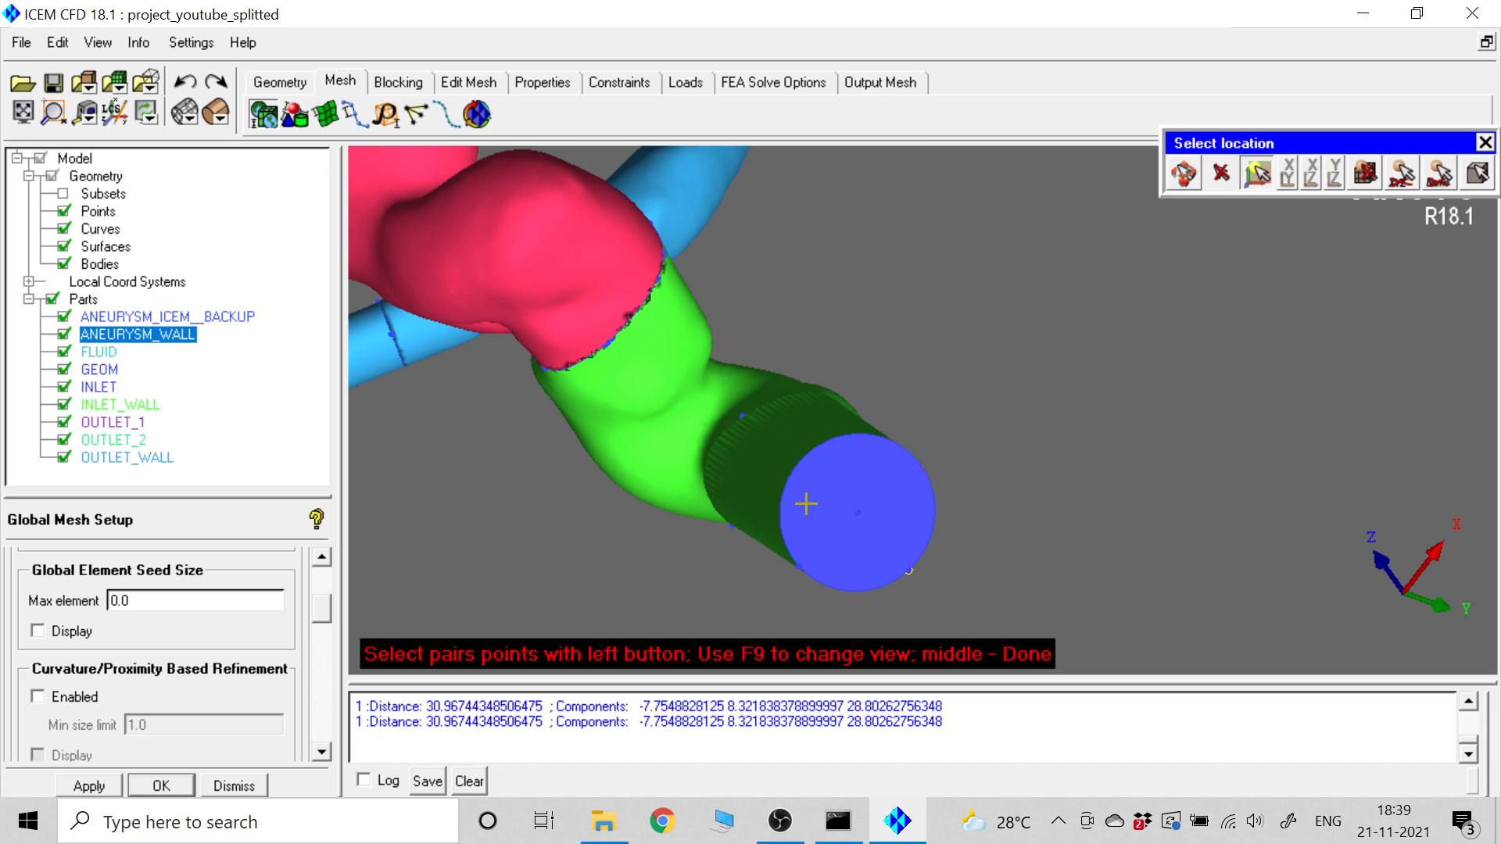
left_click(847, 438)
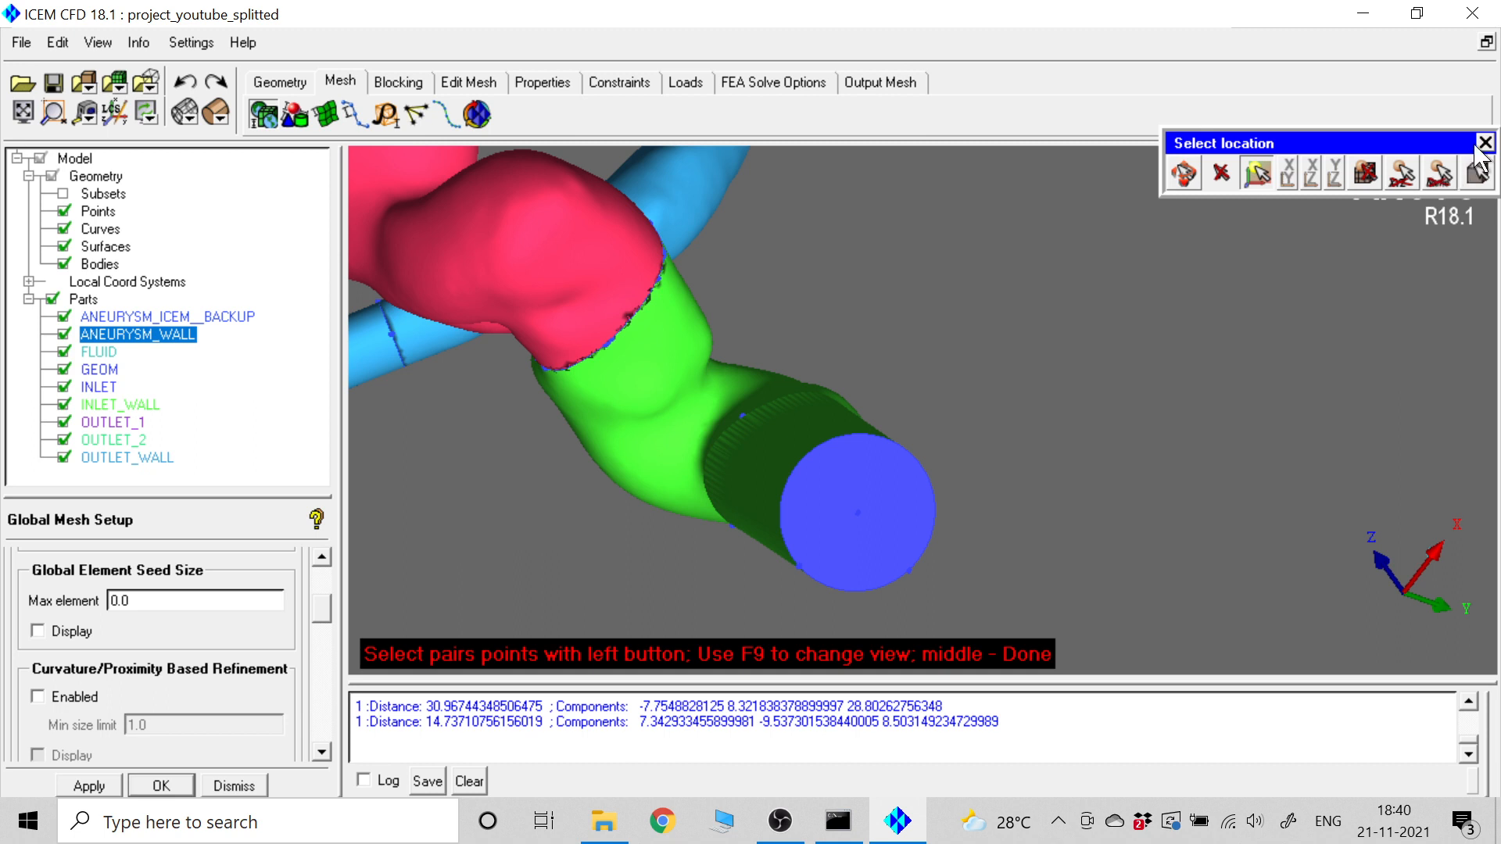
left_click(1485, 143)
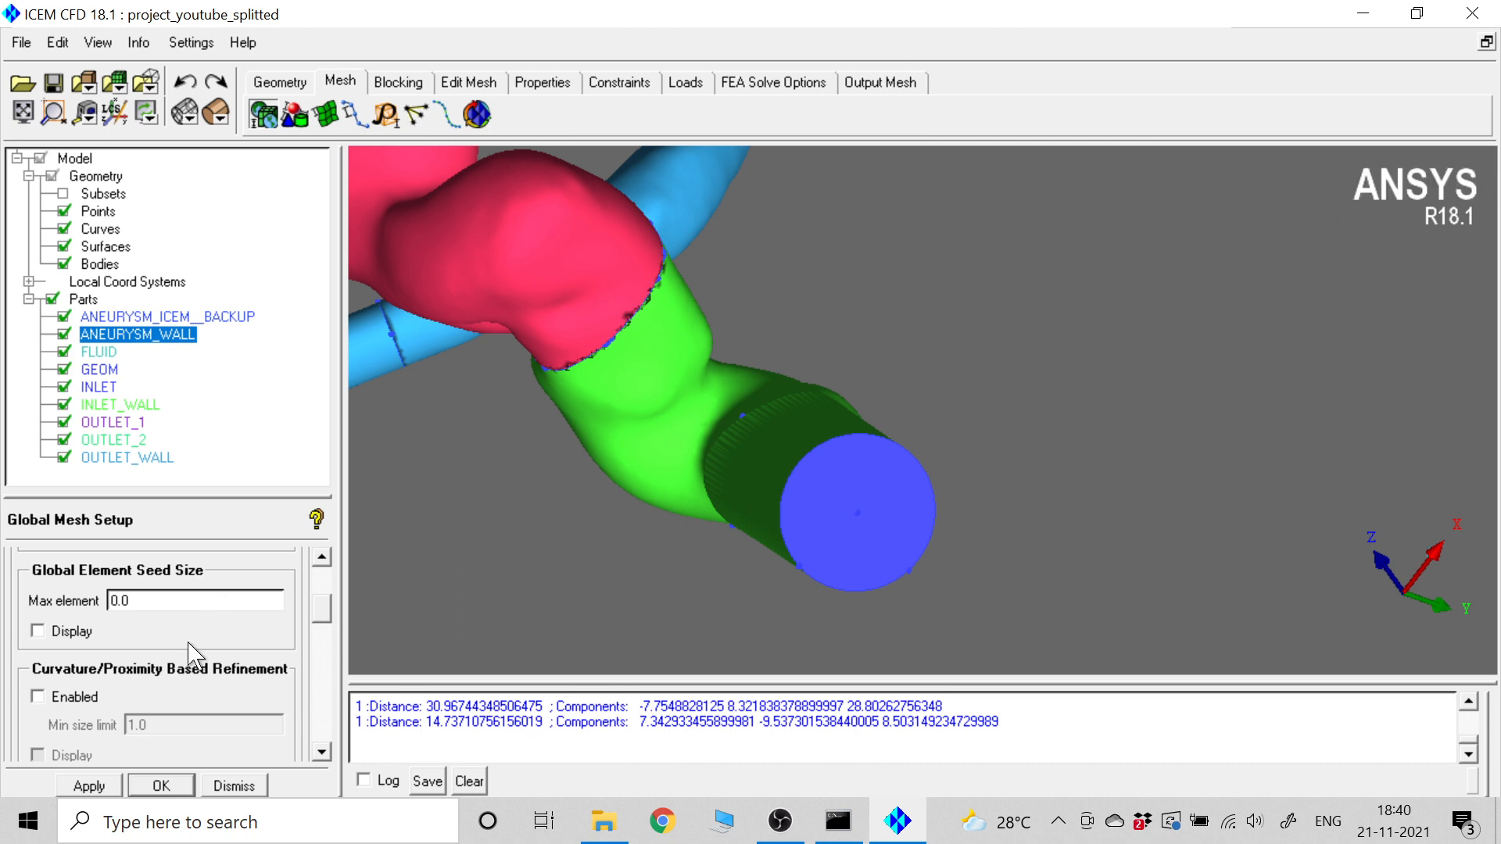
- Set the global maximum element seed size to 3 and enable curvature/proximity based refinement
triple_click(153, 606)
type("3")
scroll(320, 626, "down", 3)
scroll(319, 633, "up", 2)
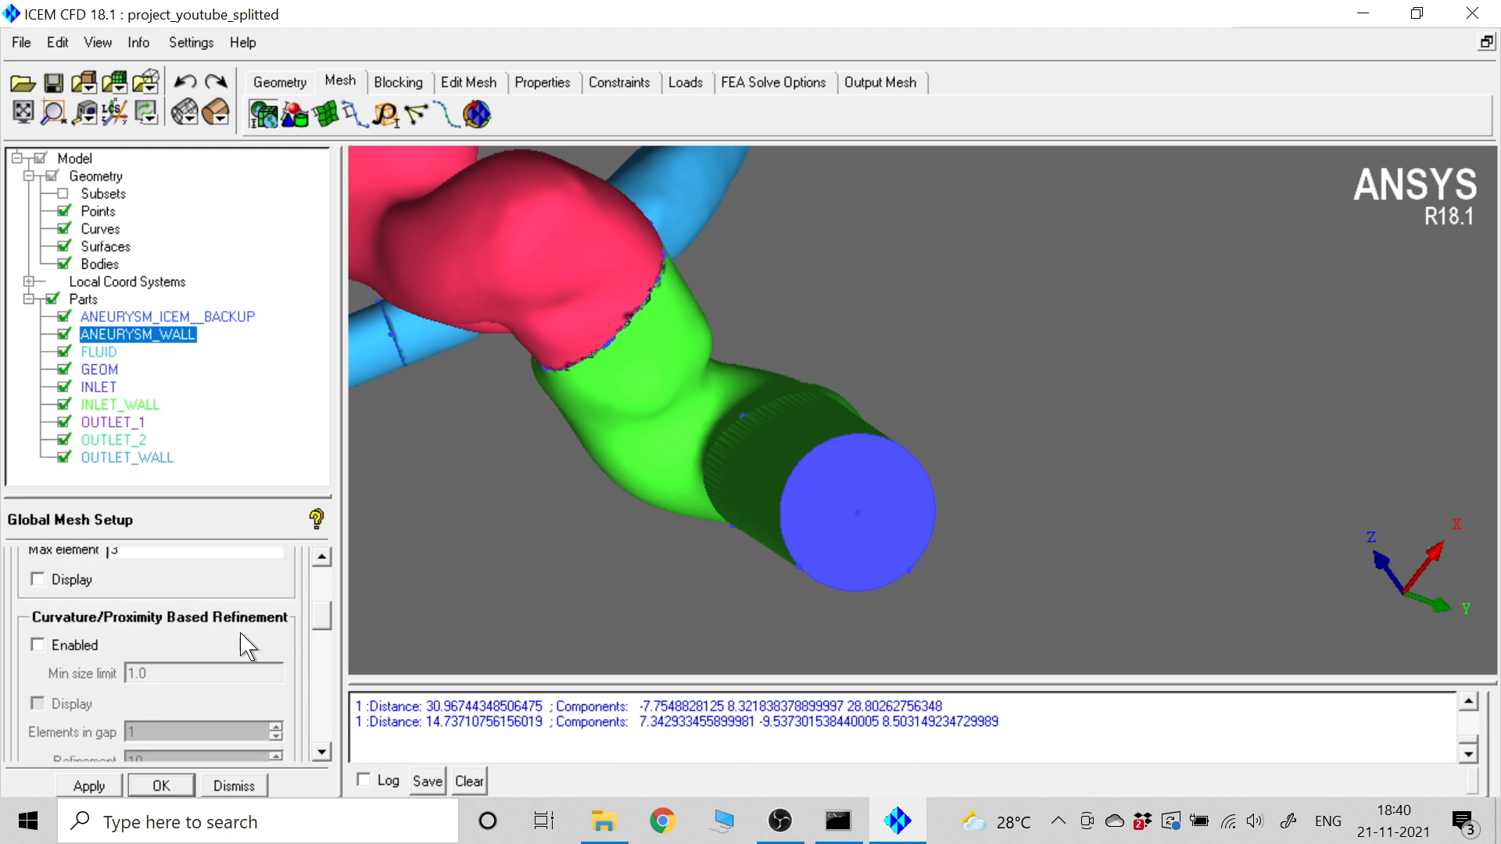
left_click(37, 646)
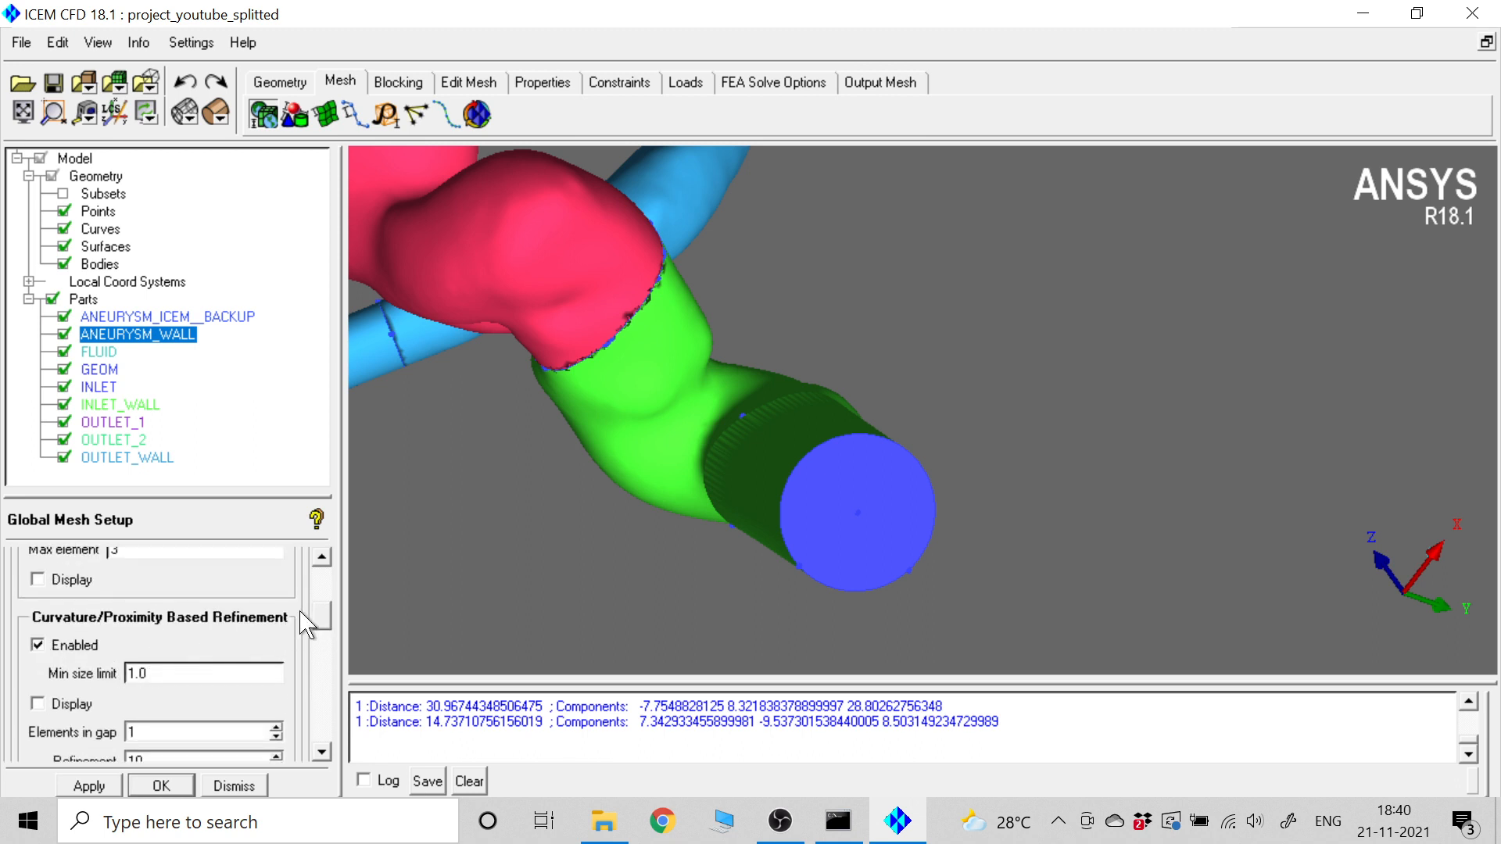
- Set the minimum size limit of the curvature/proximity refinement to 0.6 and apply the global mesh size
scroll(323, 624, "down", 2)
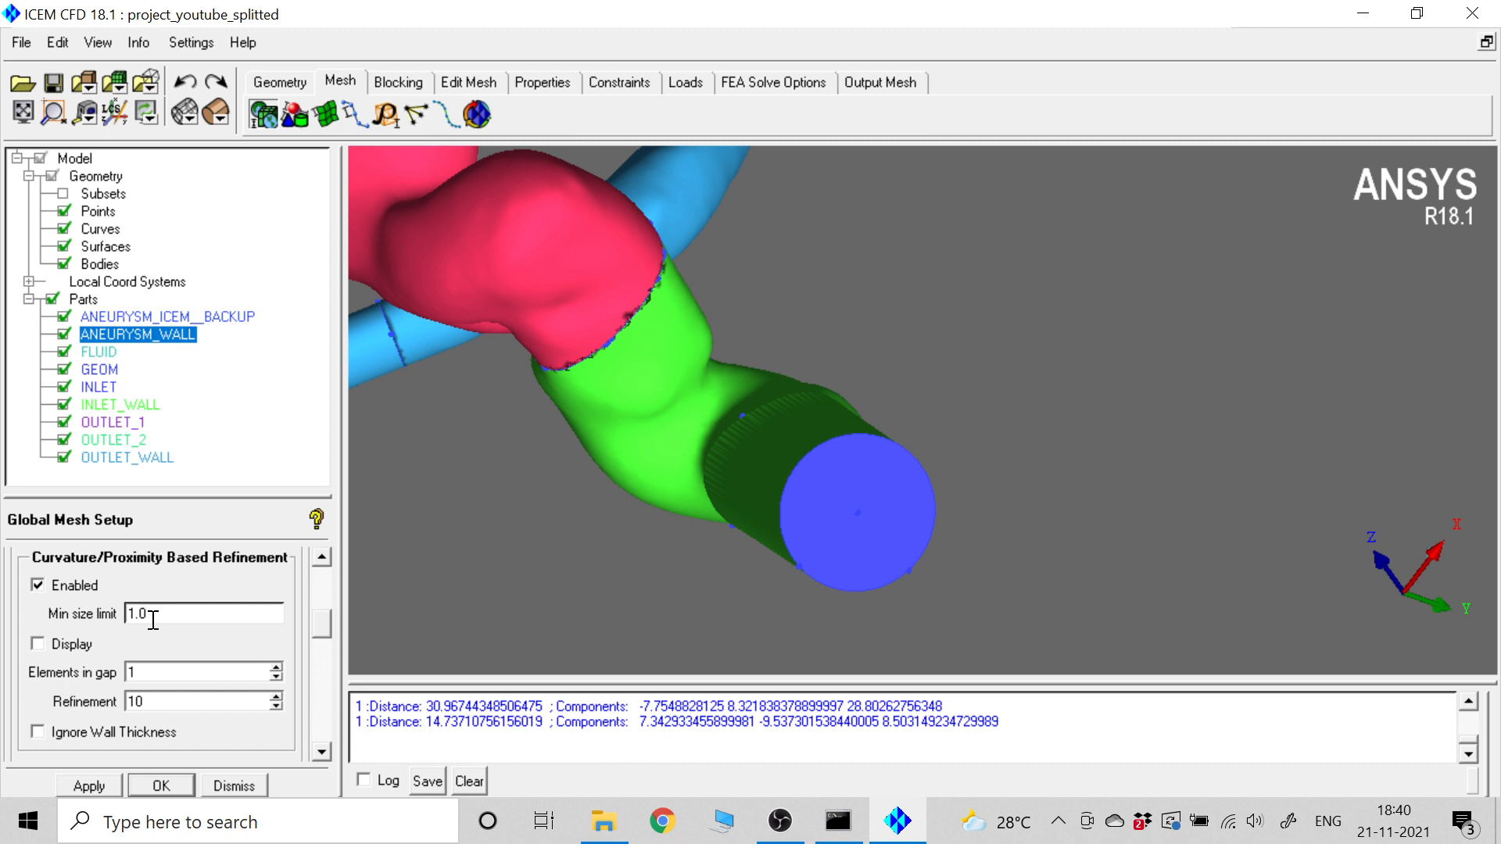
left_click_drag(179, 612, 127, 613)
scroll(321, 606, "up", 5)
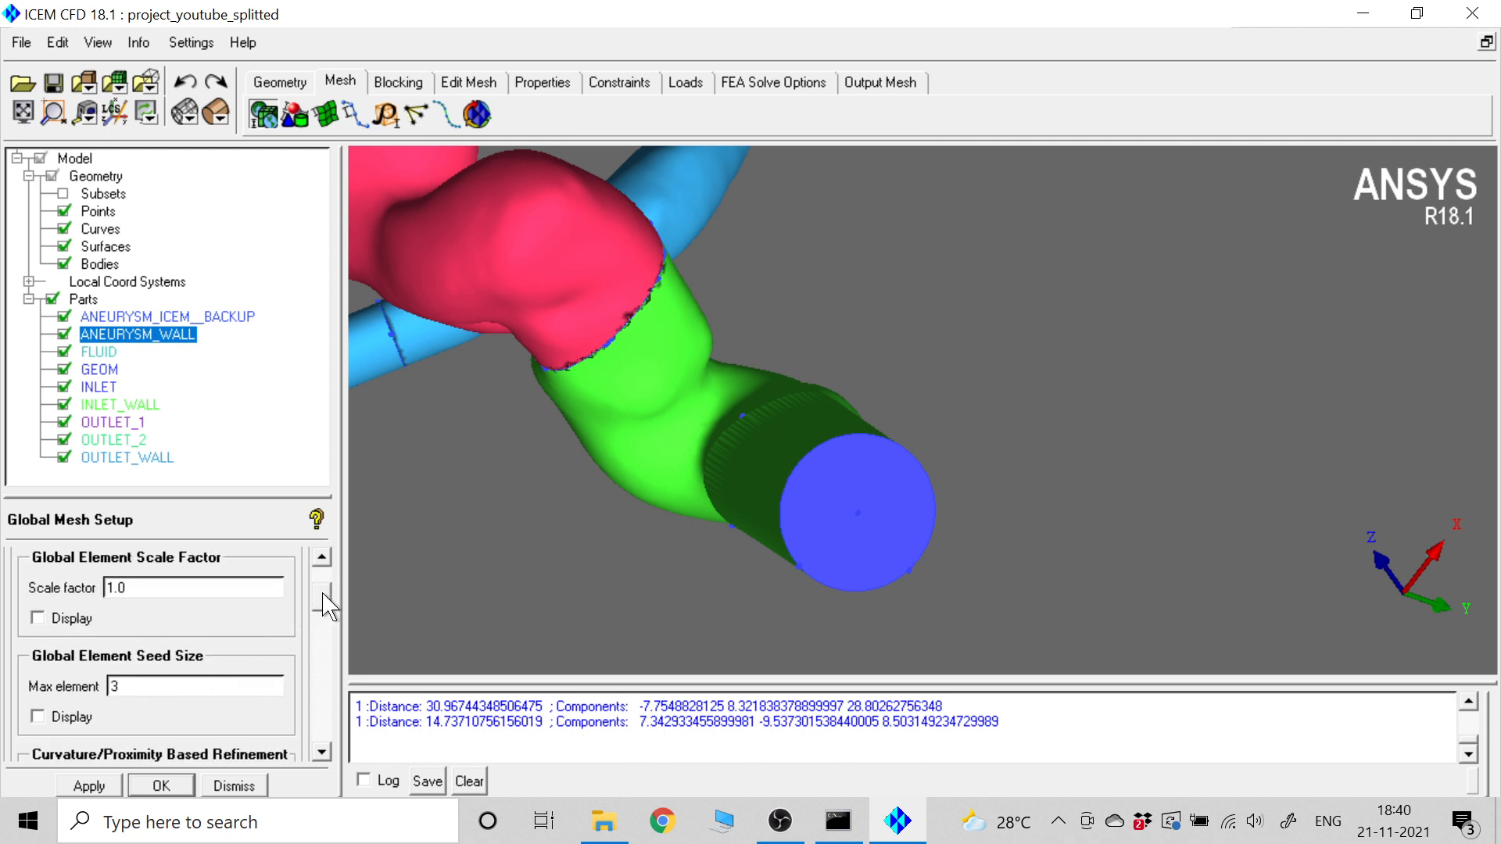
scroll(326, 608, "down", 2)
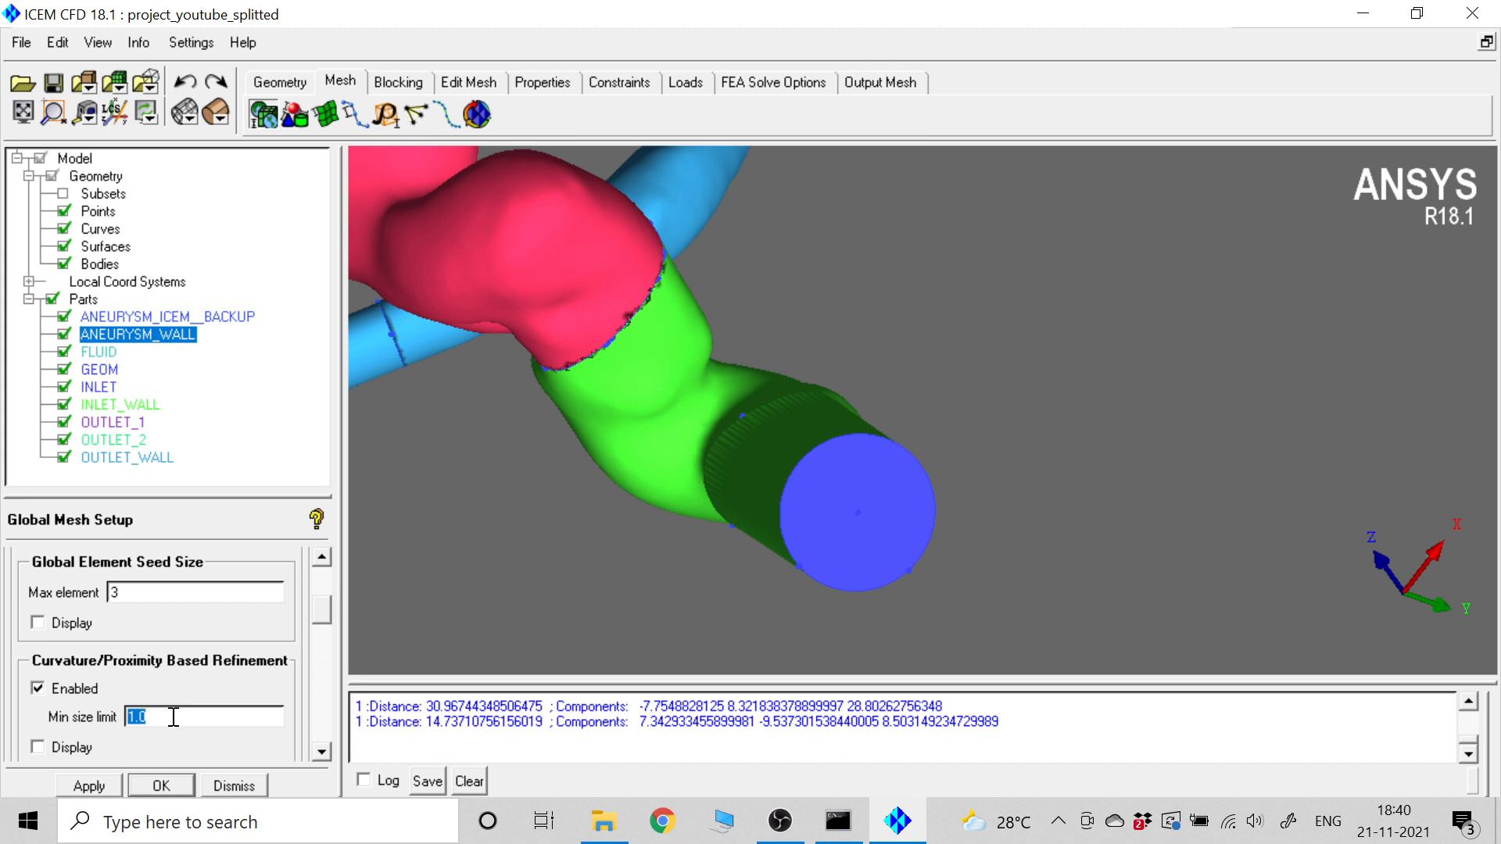
type(".")
key("BackSpace")
type("0.6")
left_click_drag(318, 614, 318, 643)
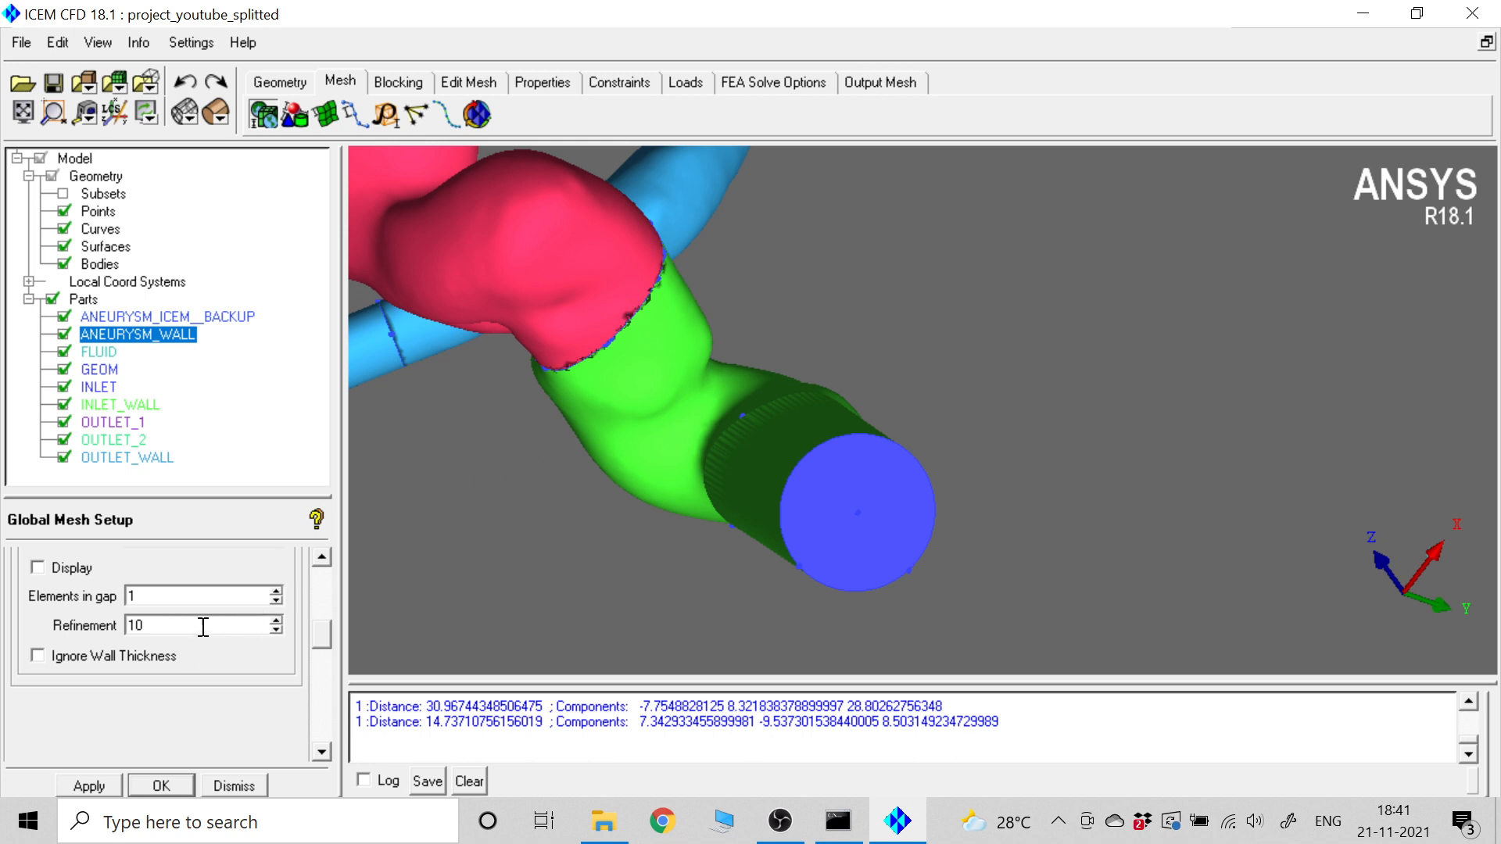
mouse_move(322, 642)
left_mouse_down()
mouse_move(320, 575)
mouse_move(320, 635)
left_mouse_up()
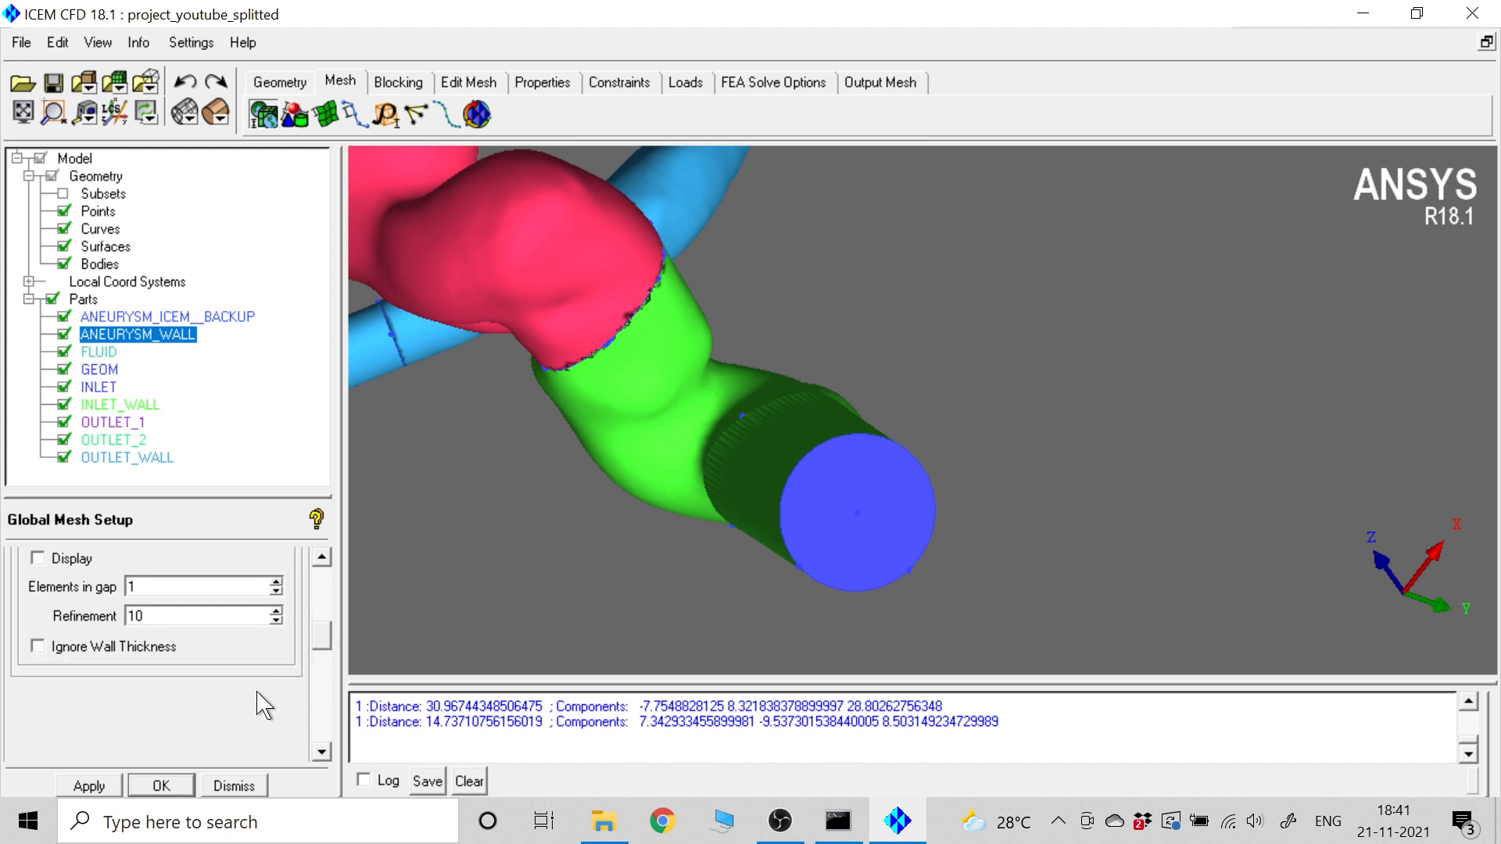
left_click(92, 786)
- Apply the volume meshing parameters with the Tetra/Mixed mesh type, Robust (Octree) method and mesh smoothing of 5 iterations
left_click_drag(316, 643, 332, 588)
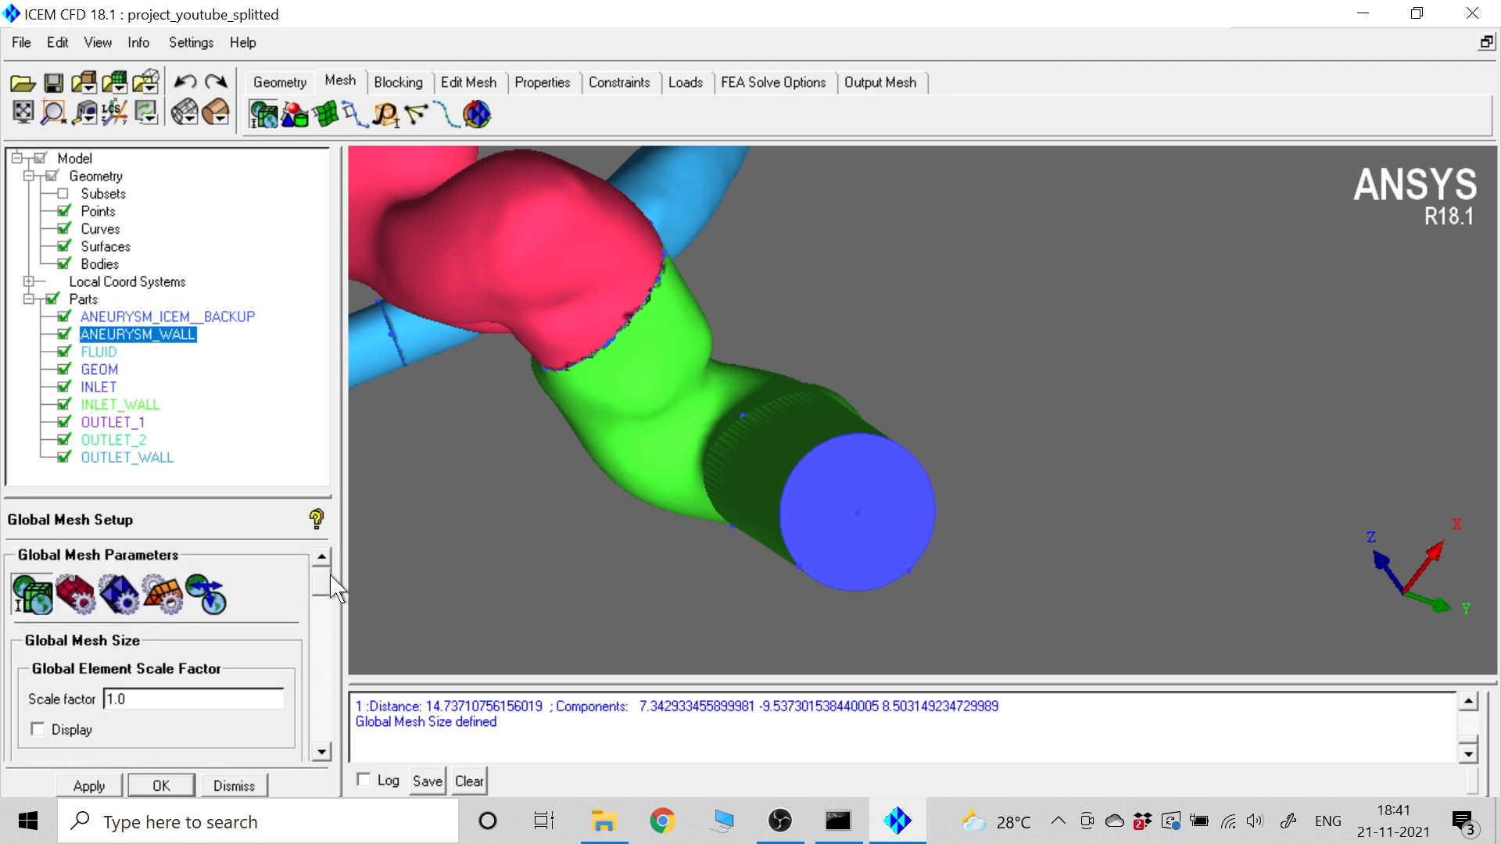
left_click(119, 598)
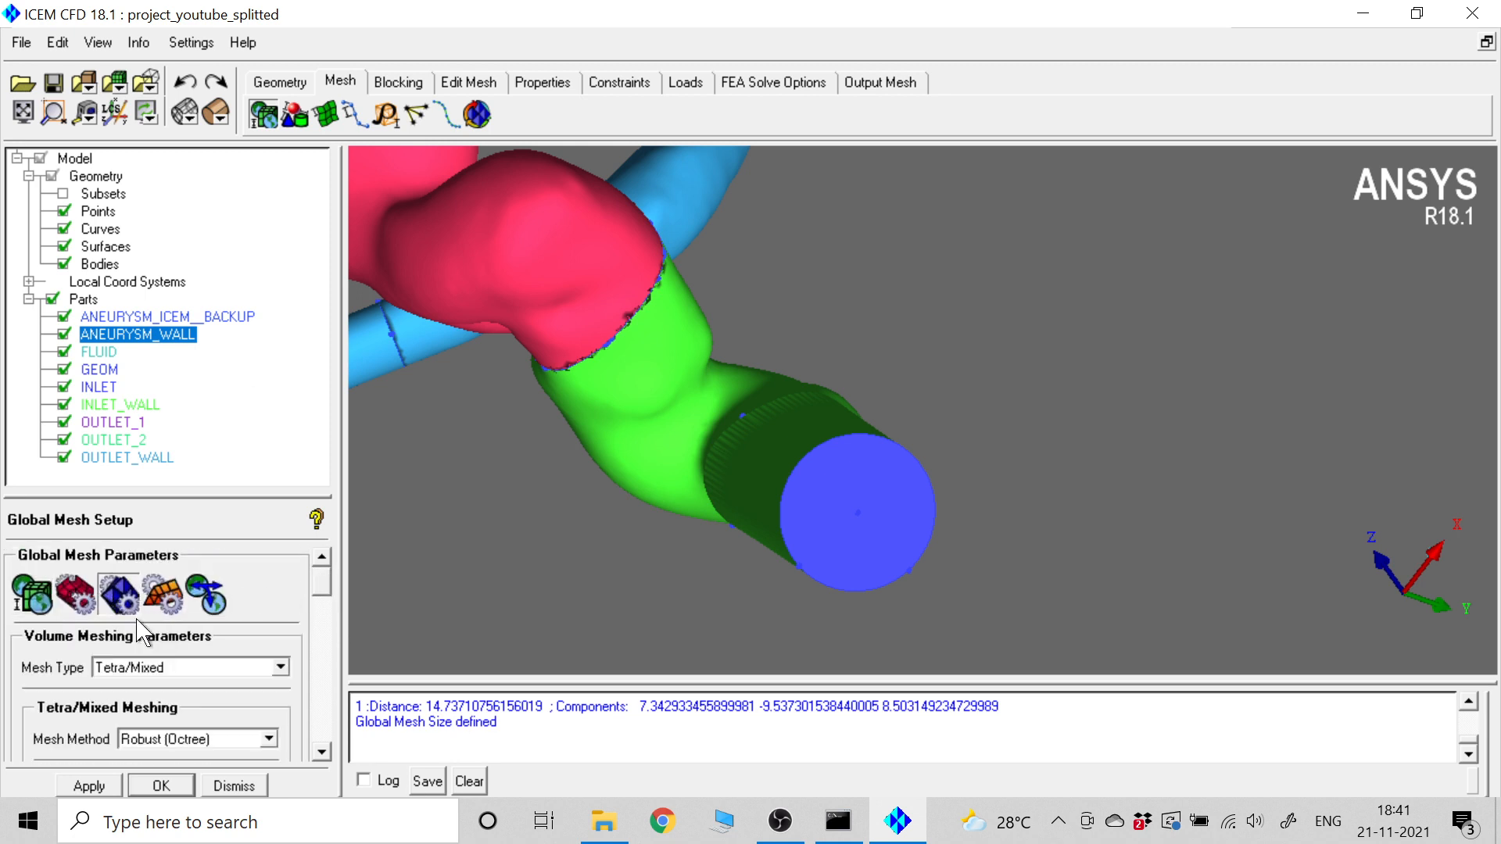
left_click_drag(325, 578, 327, 602)
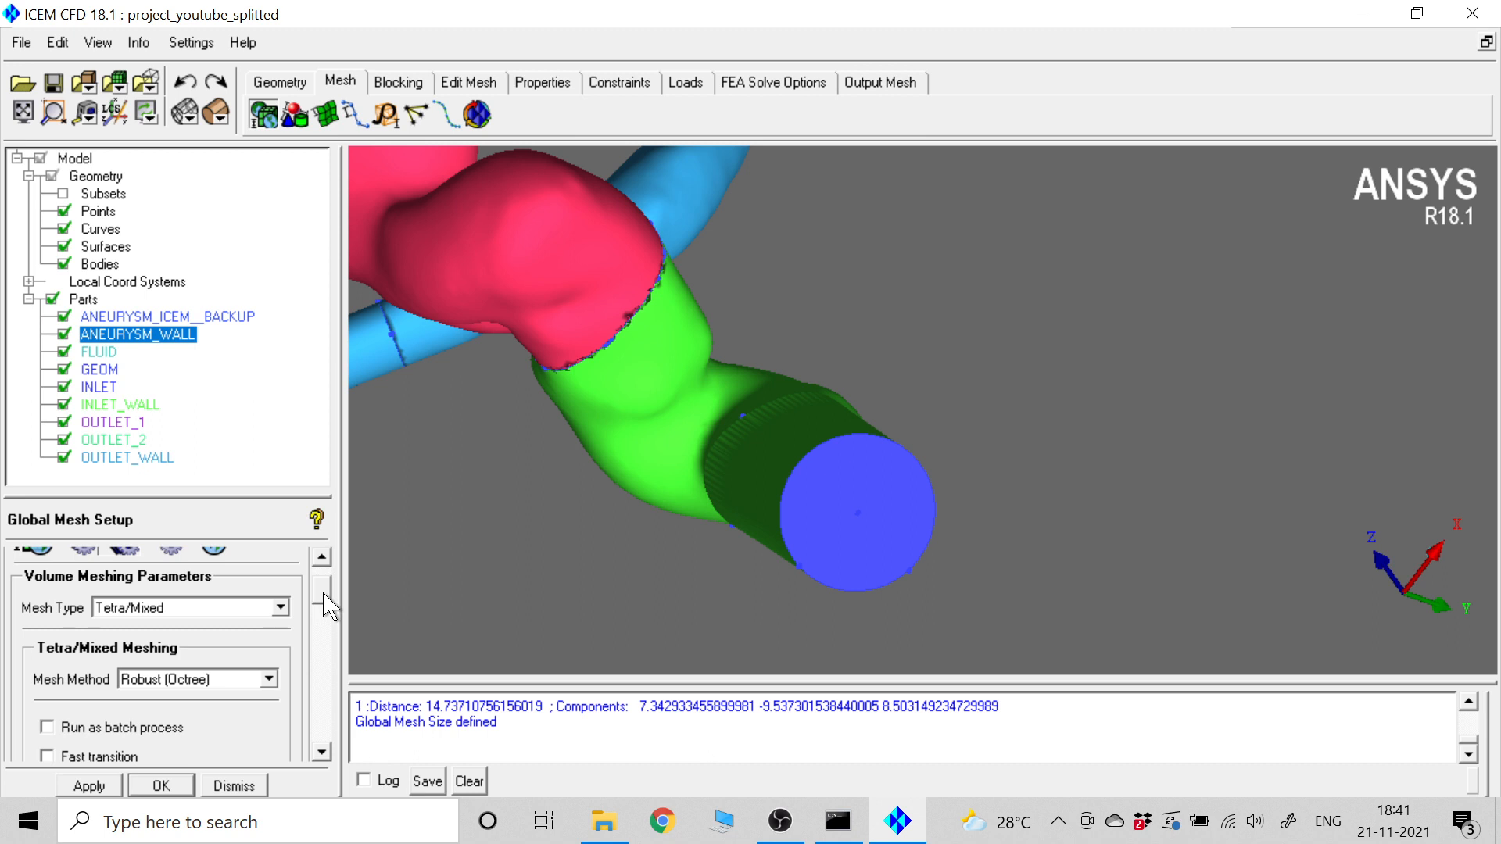
left_click_drag(329, 606, 326, 637)
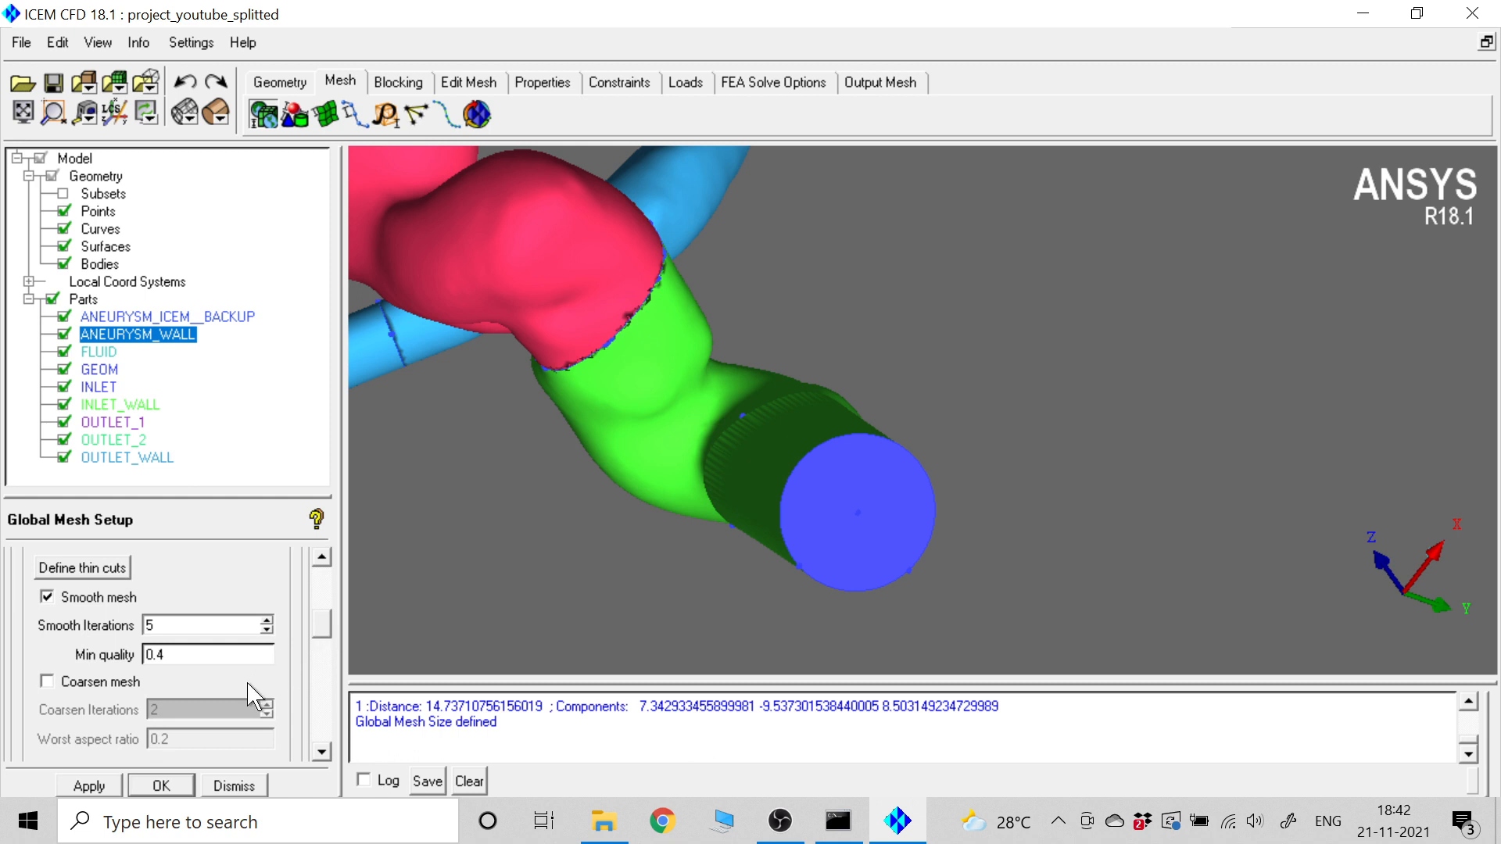
left_click(118, 782)
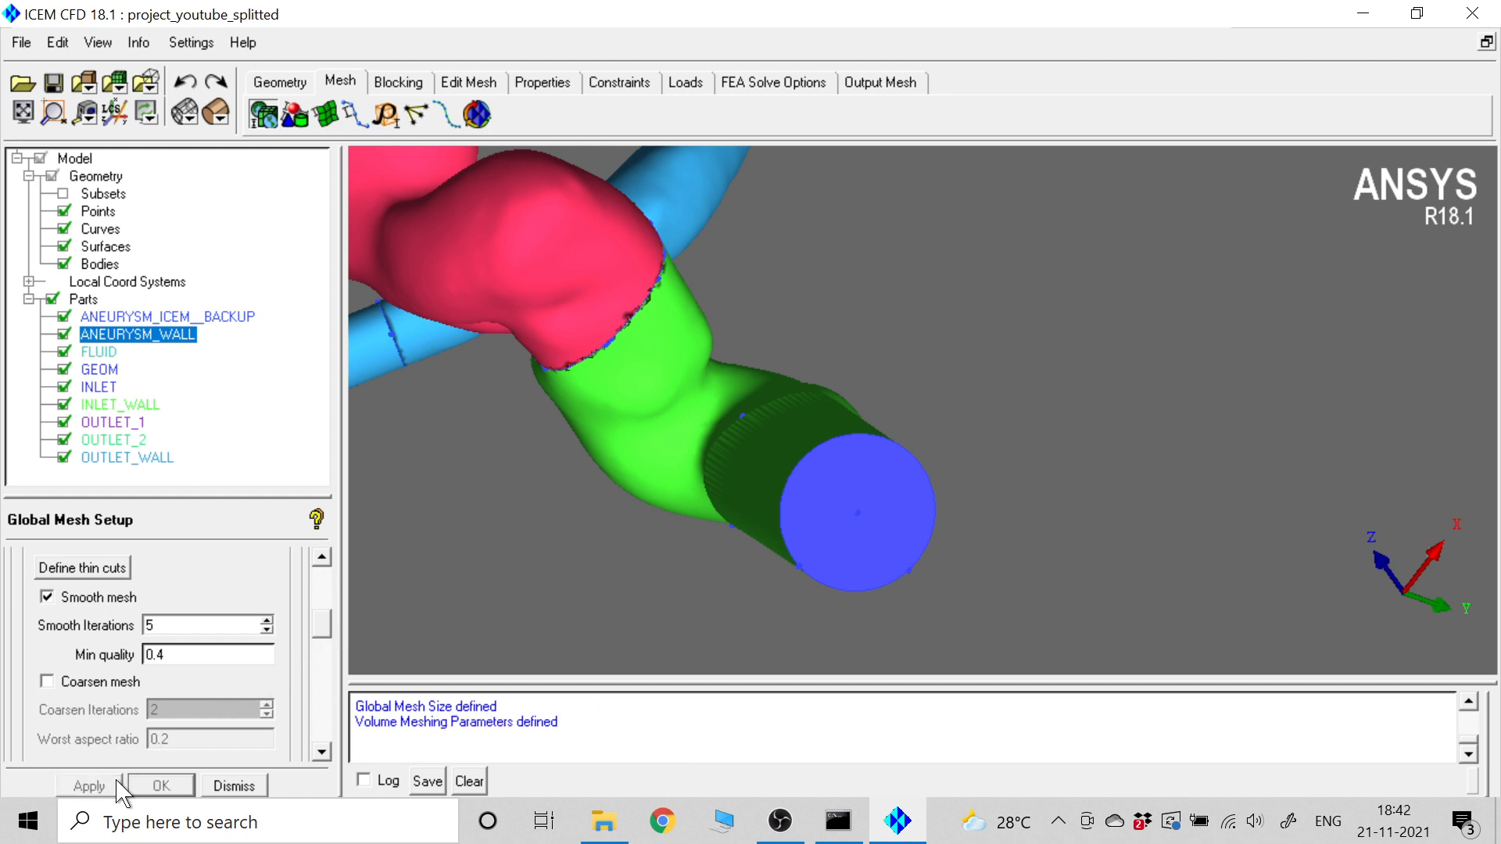
- Apply the prism meshing parameters with exponential growth law, height ratio 1.4 and 4 layers
scroll(323, 605, "up", 1)
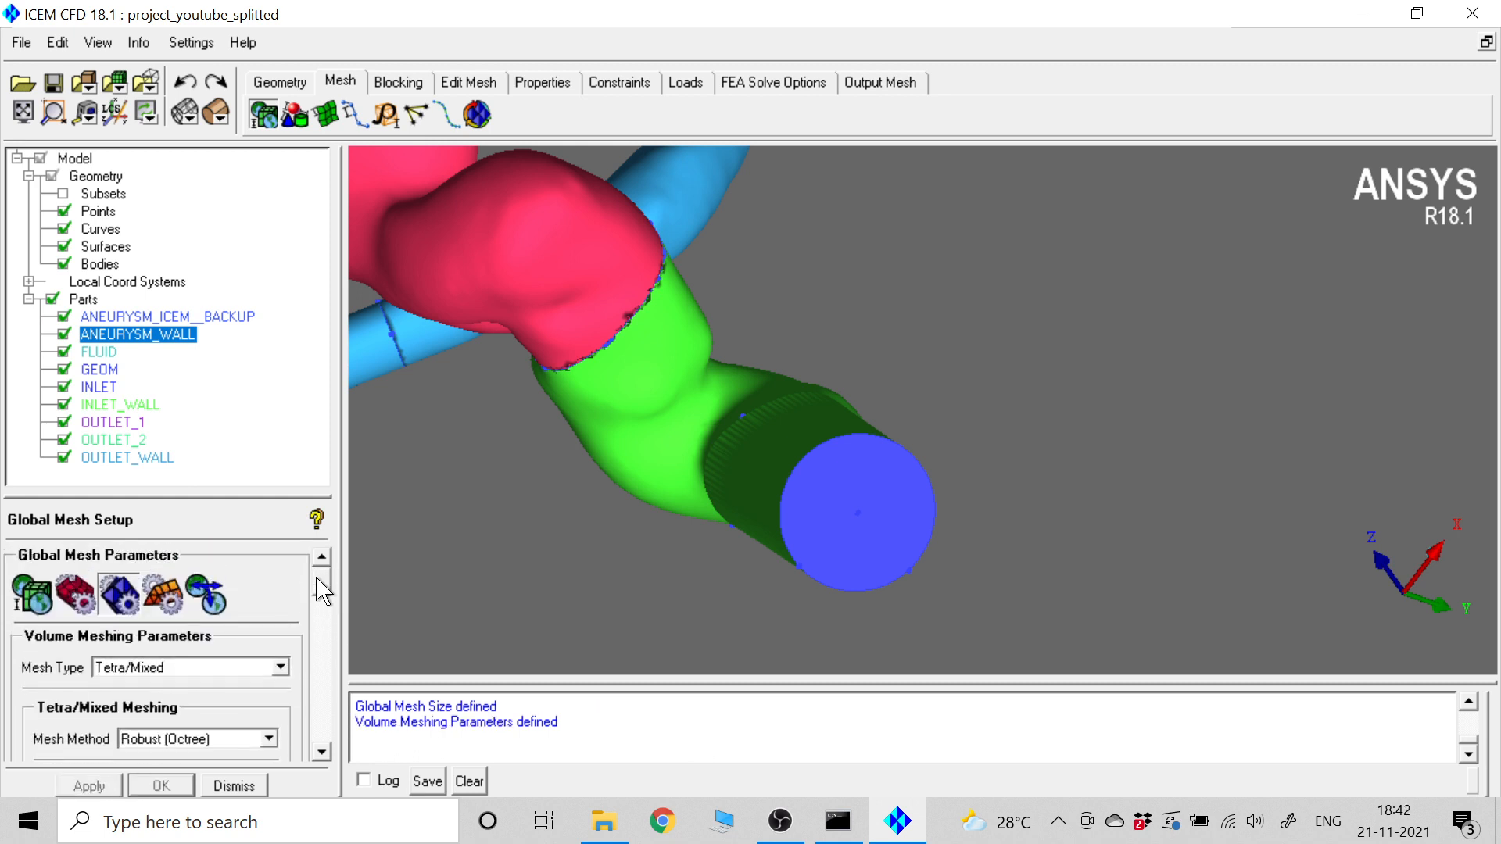
left_click(164, 602)
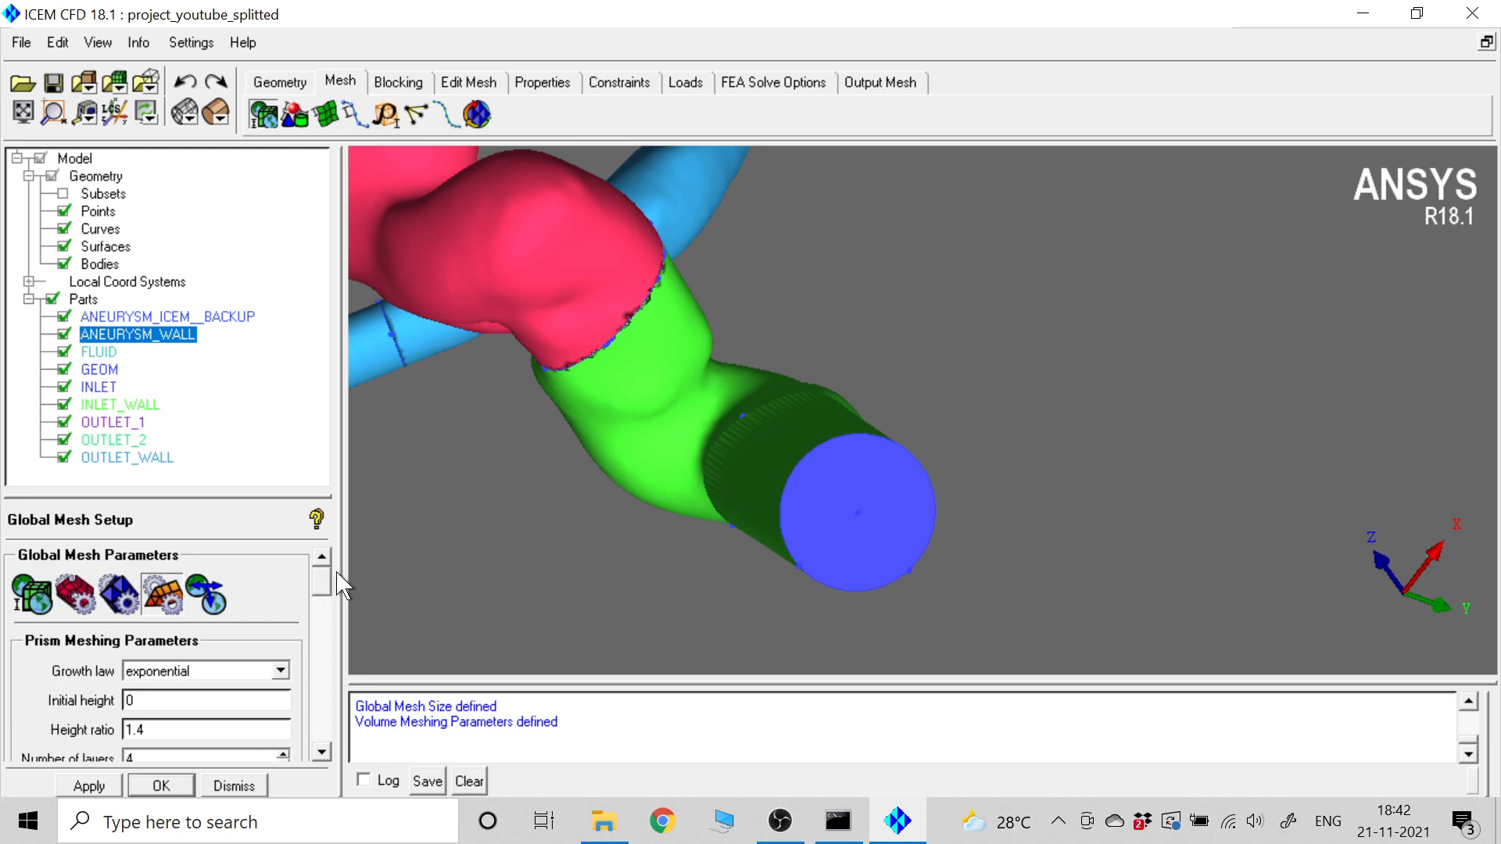
middle_click_drag(466, 480, 816, 524)
left_click_drag(322, 588, 322, 601)
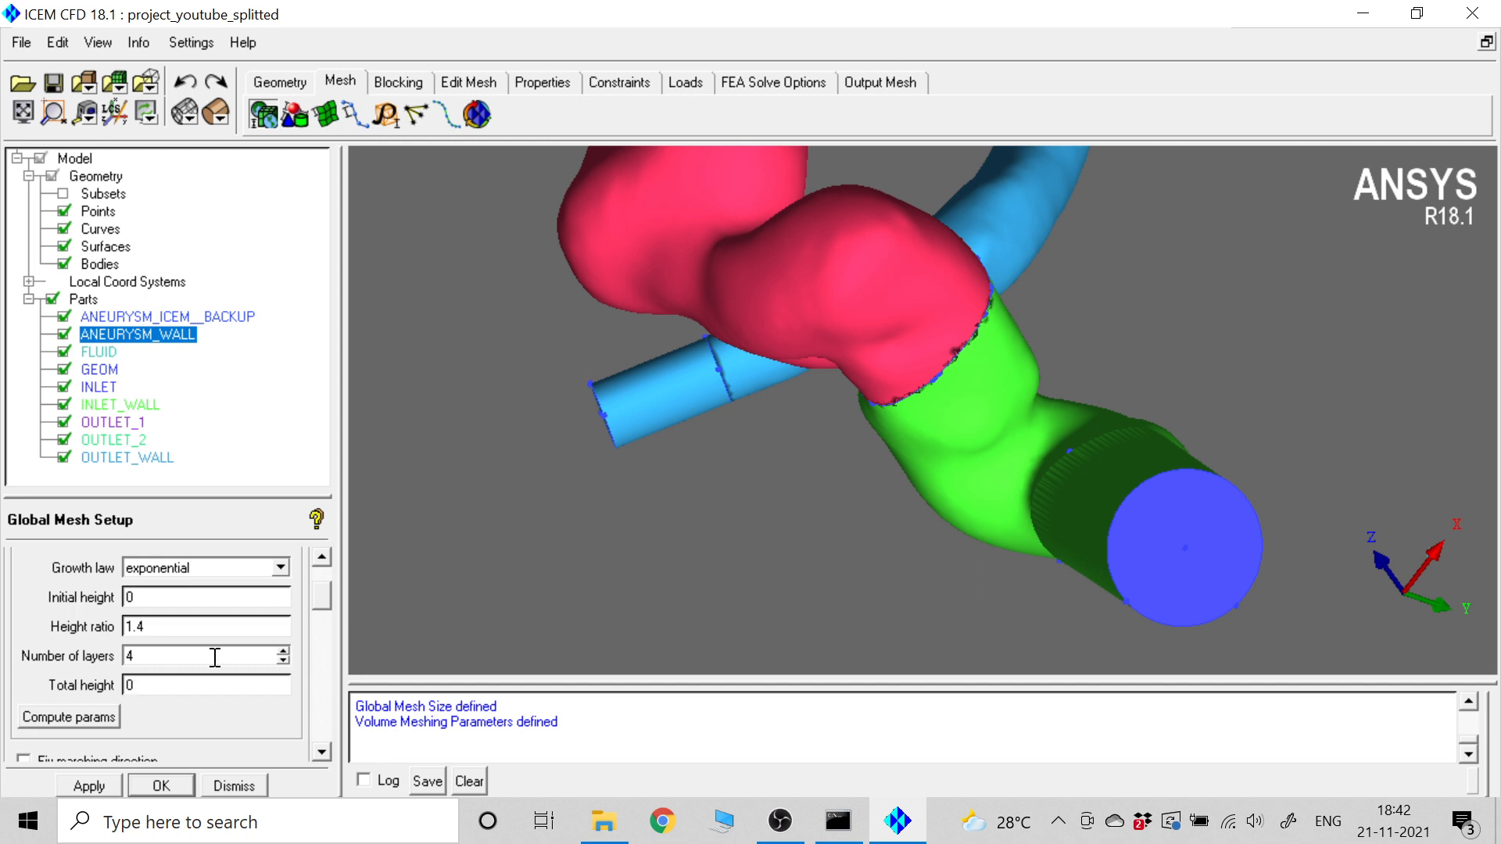
scroll(608, 509, "down", 3)
left_click_drag(889, 344, 1006, 451)
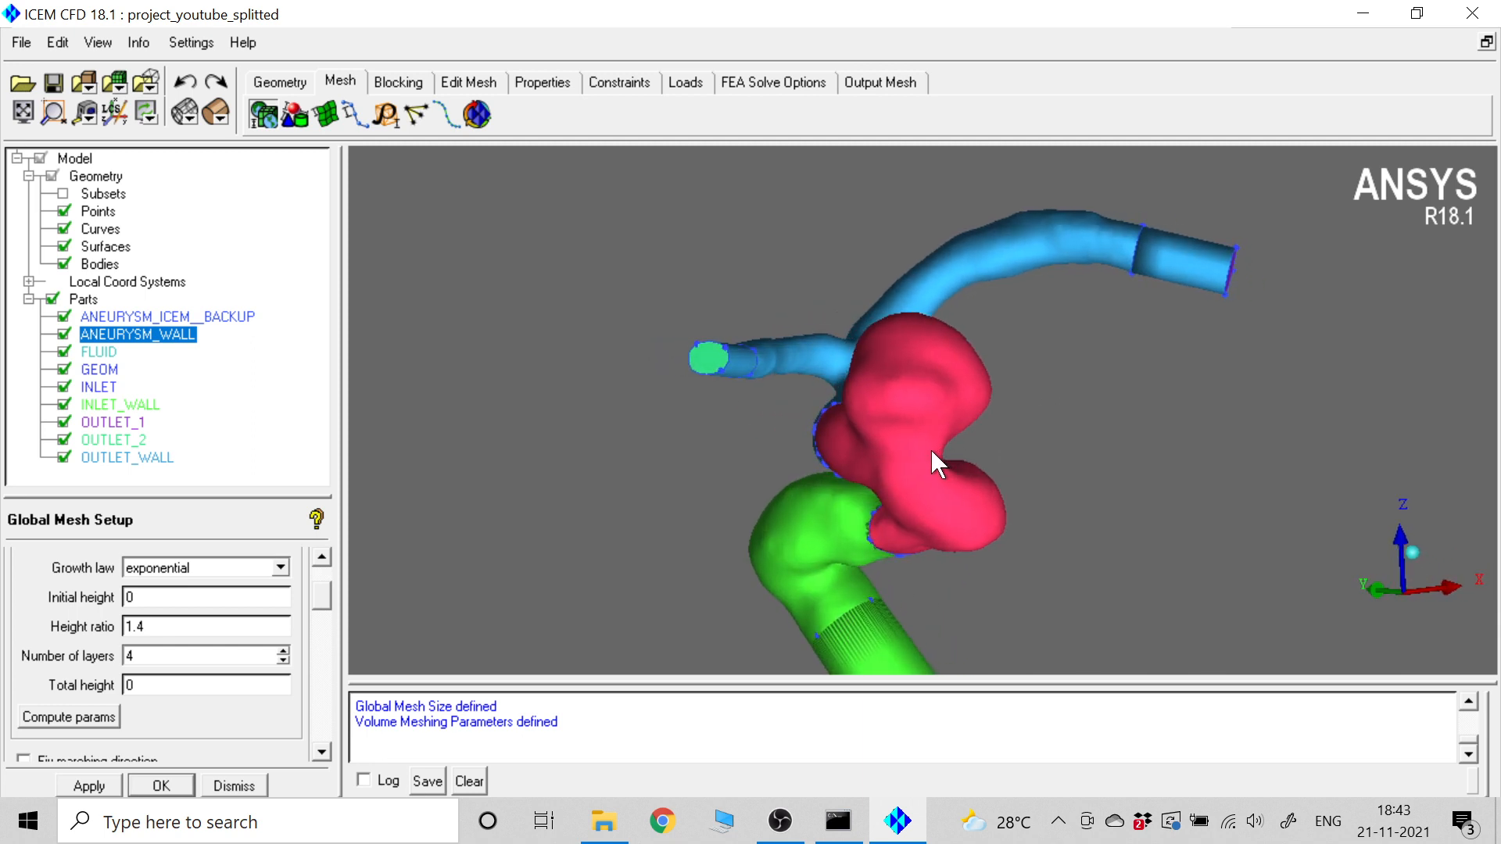
scroll(931, 448, "up", 4)
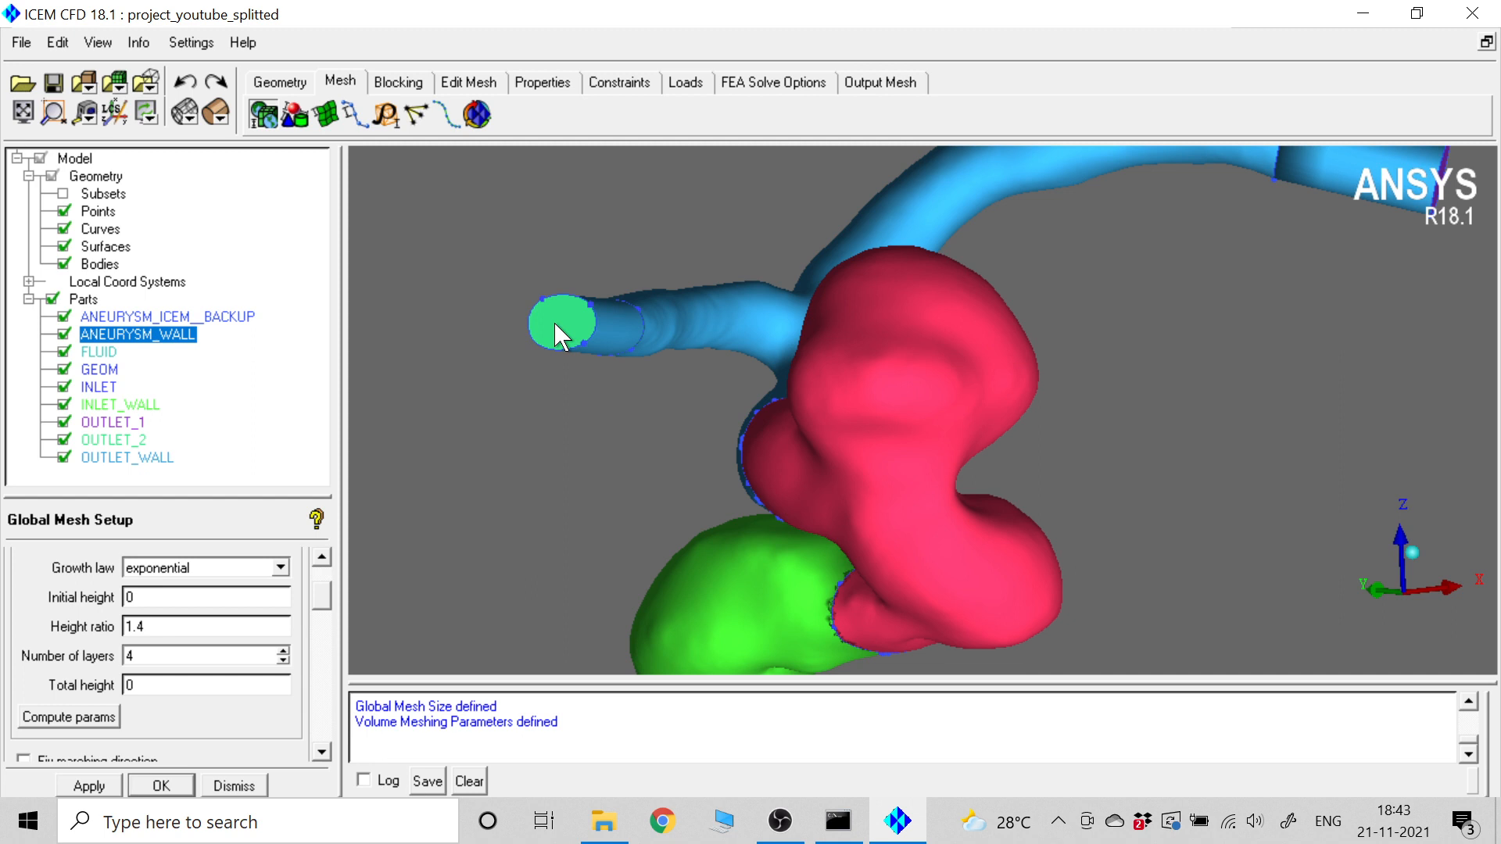
scroll(661, 478, "down", 3)
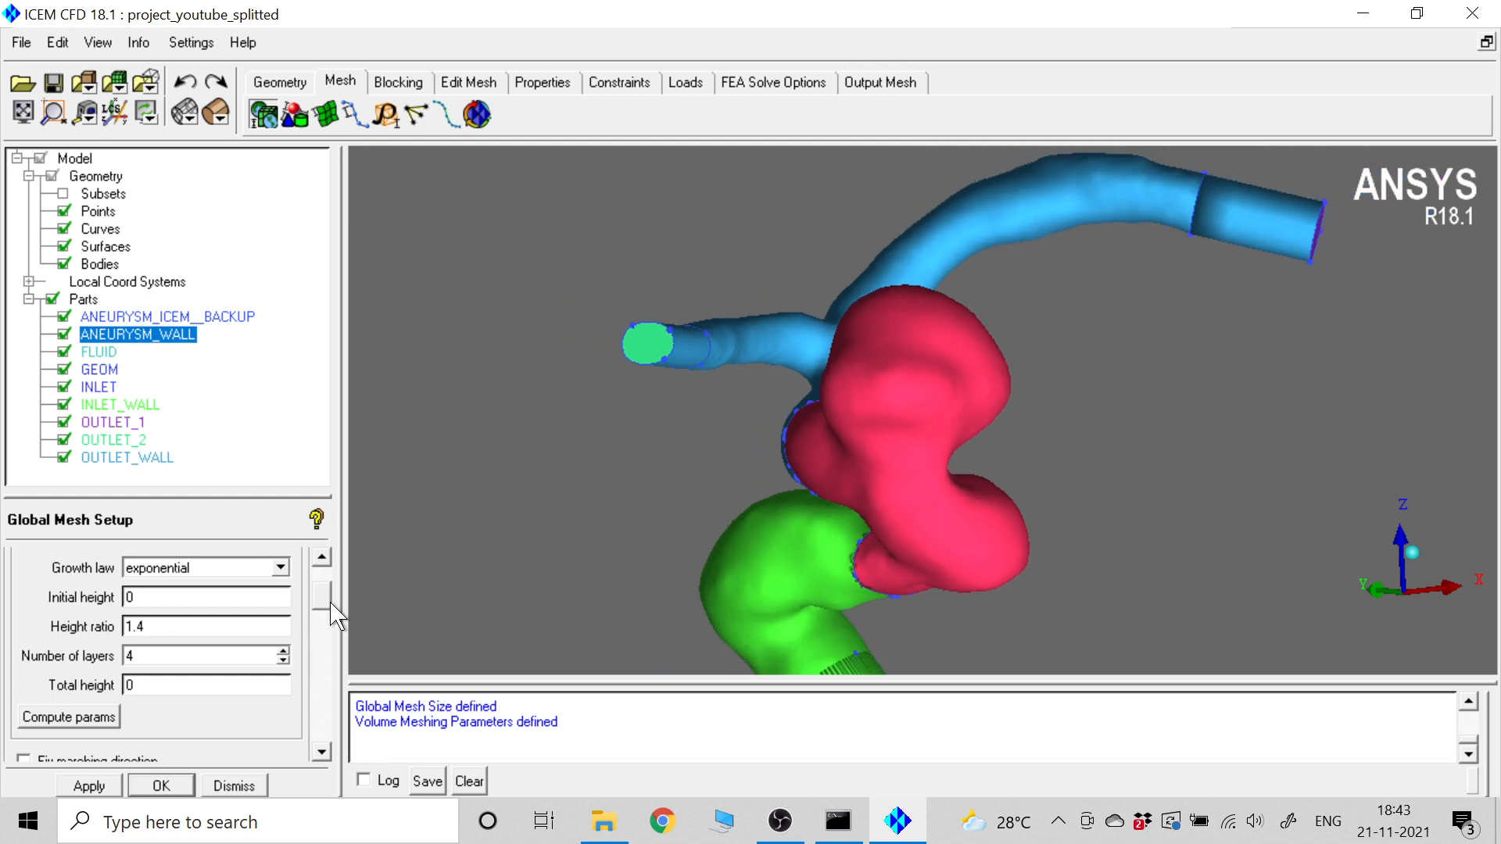
scroll(325, 614, "down", 3)
scroll(325, 611, "up", 4)
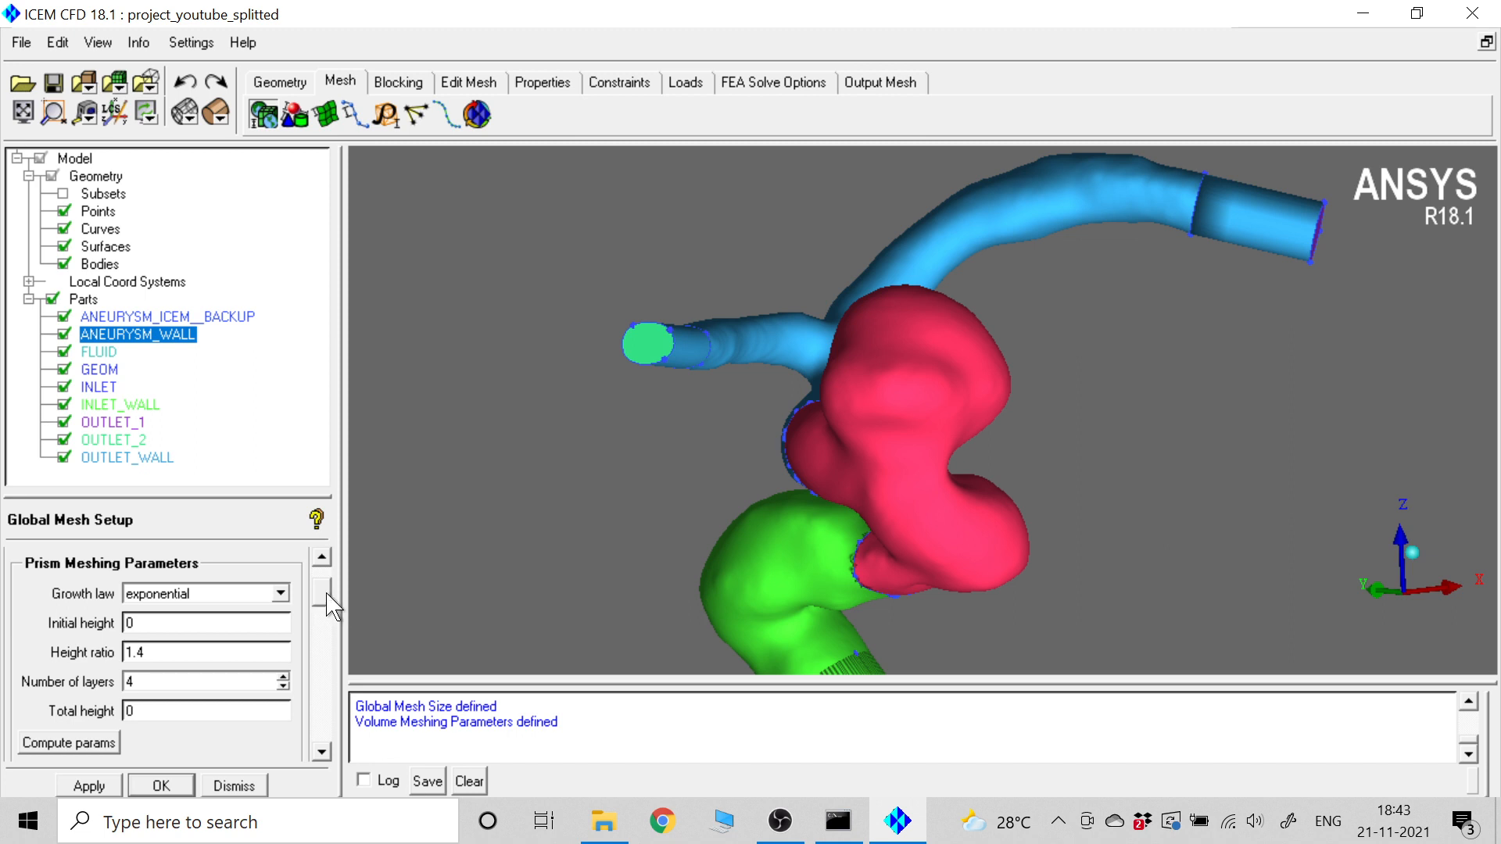
left_click(323, 608)
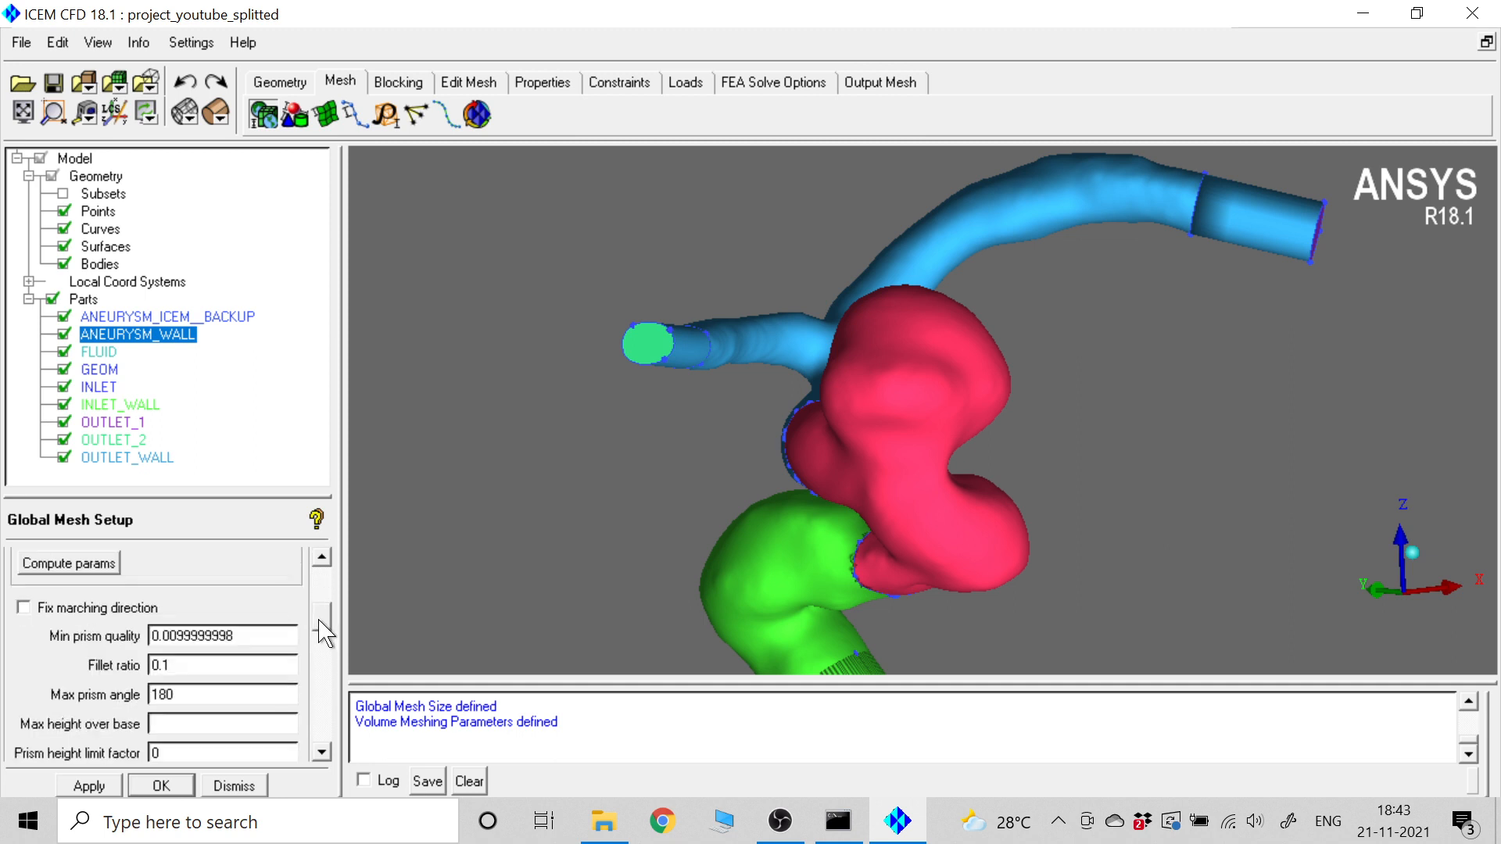
left_click(119, 789)
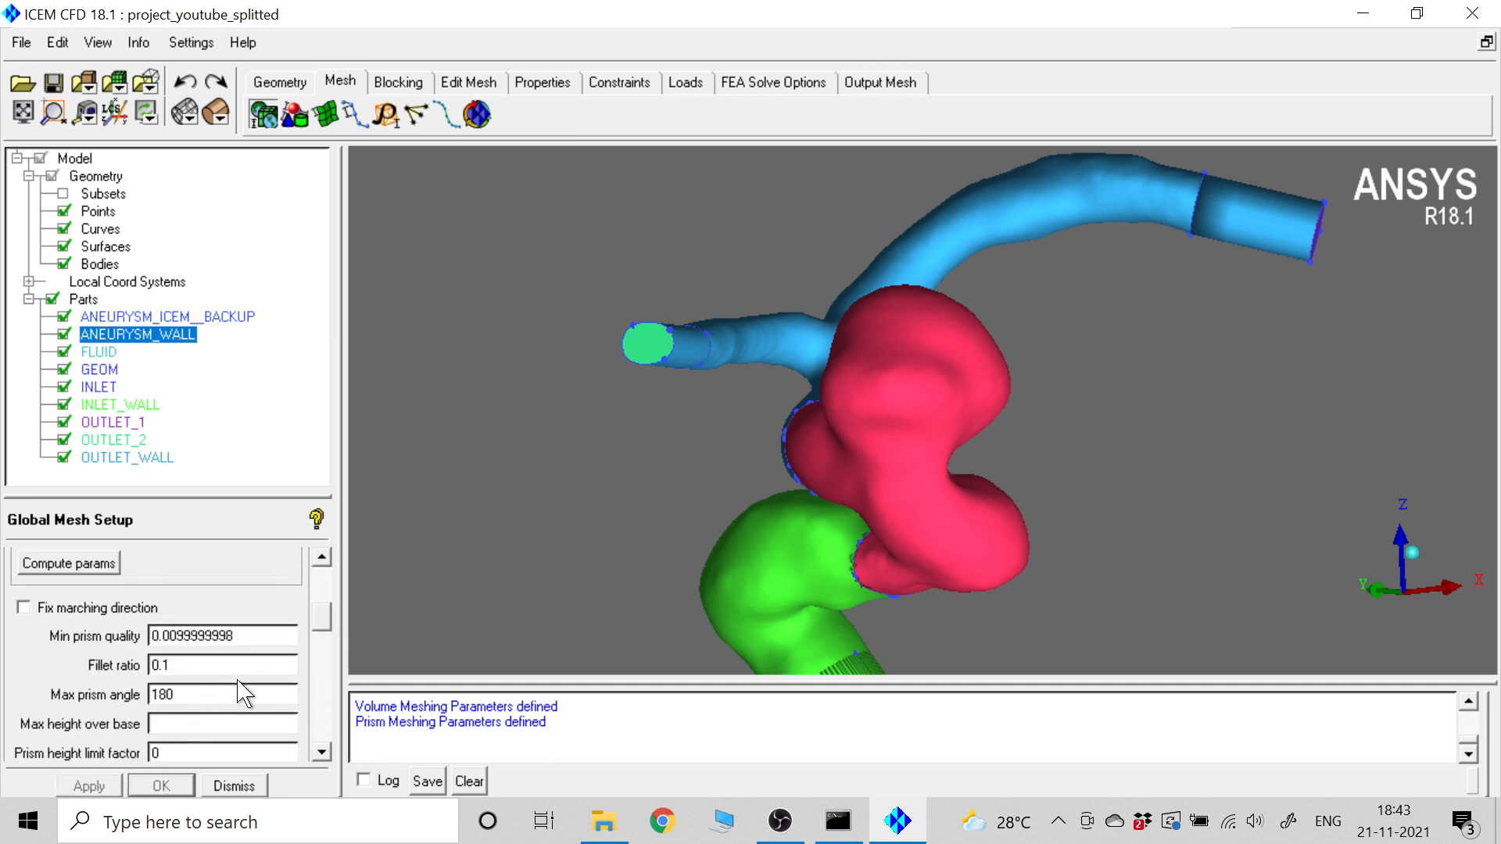
left_click(323, 586)
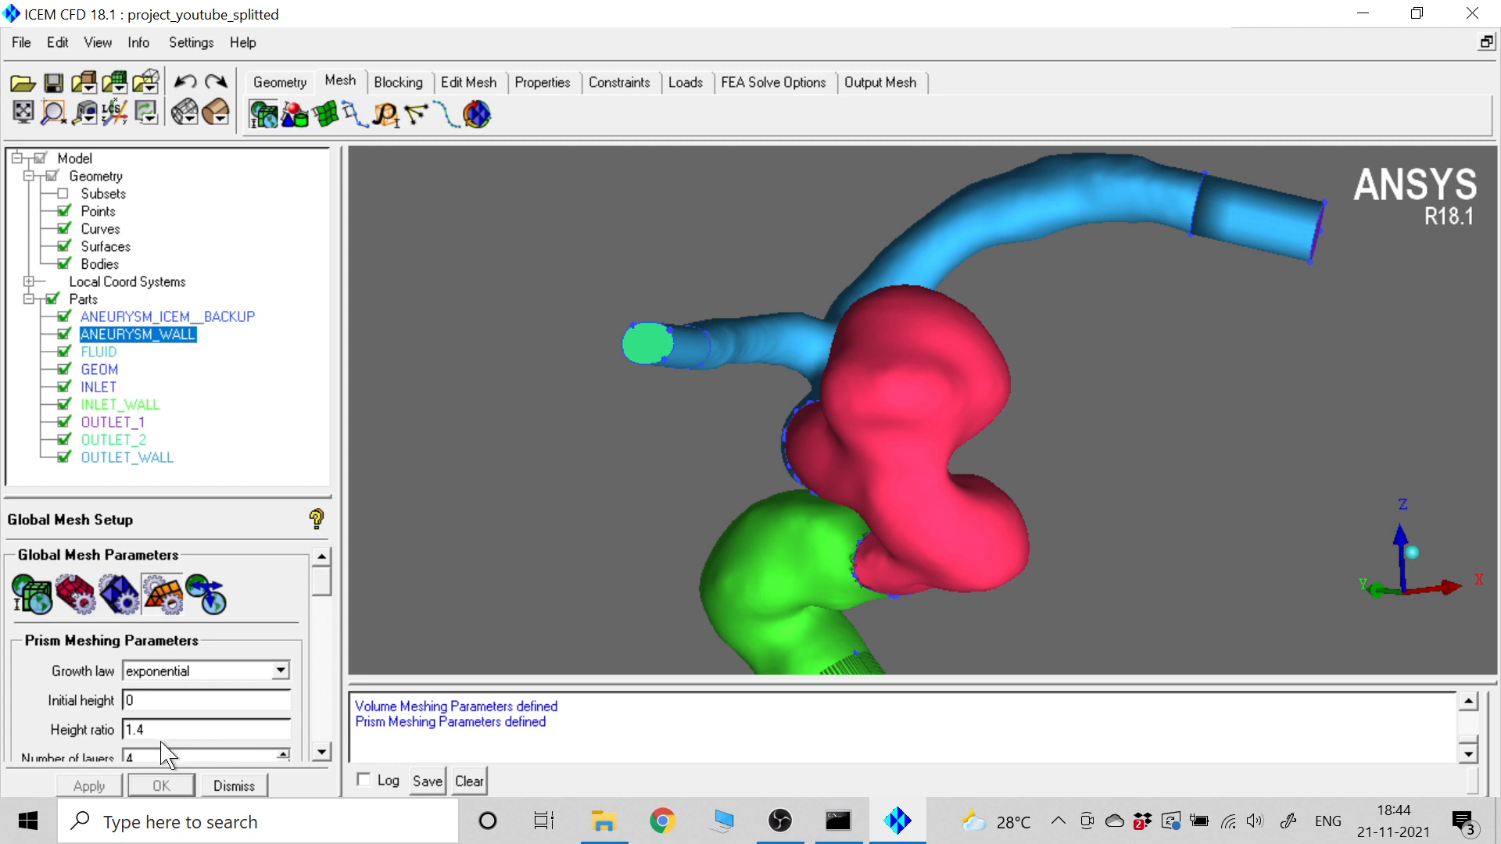
scroll(326, 598, "down", 3)
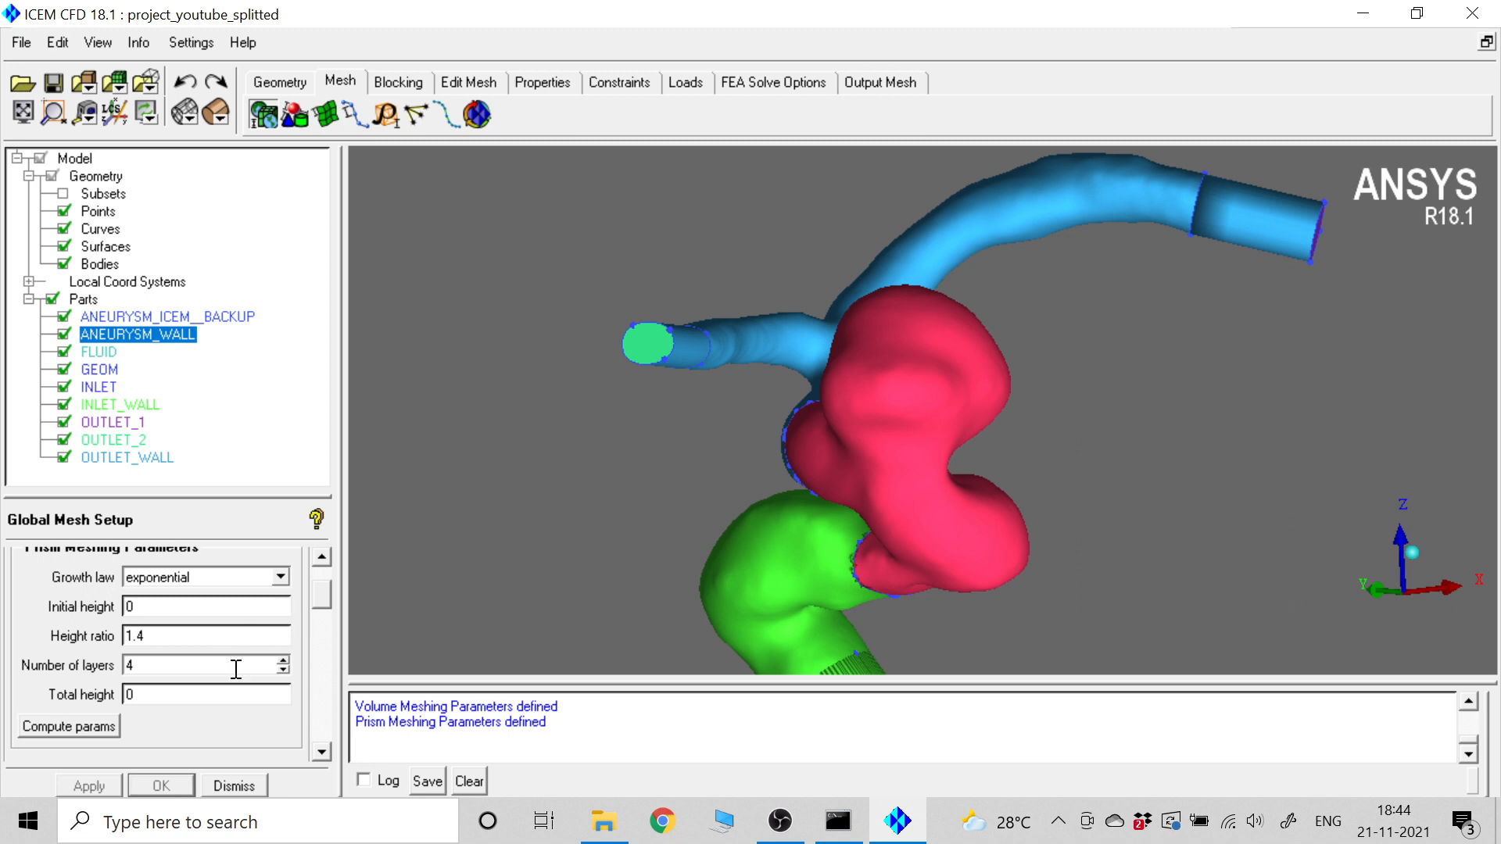
scroll(333, 581, "up", 3)
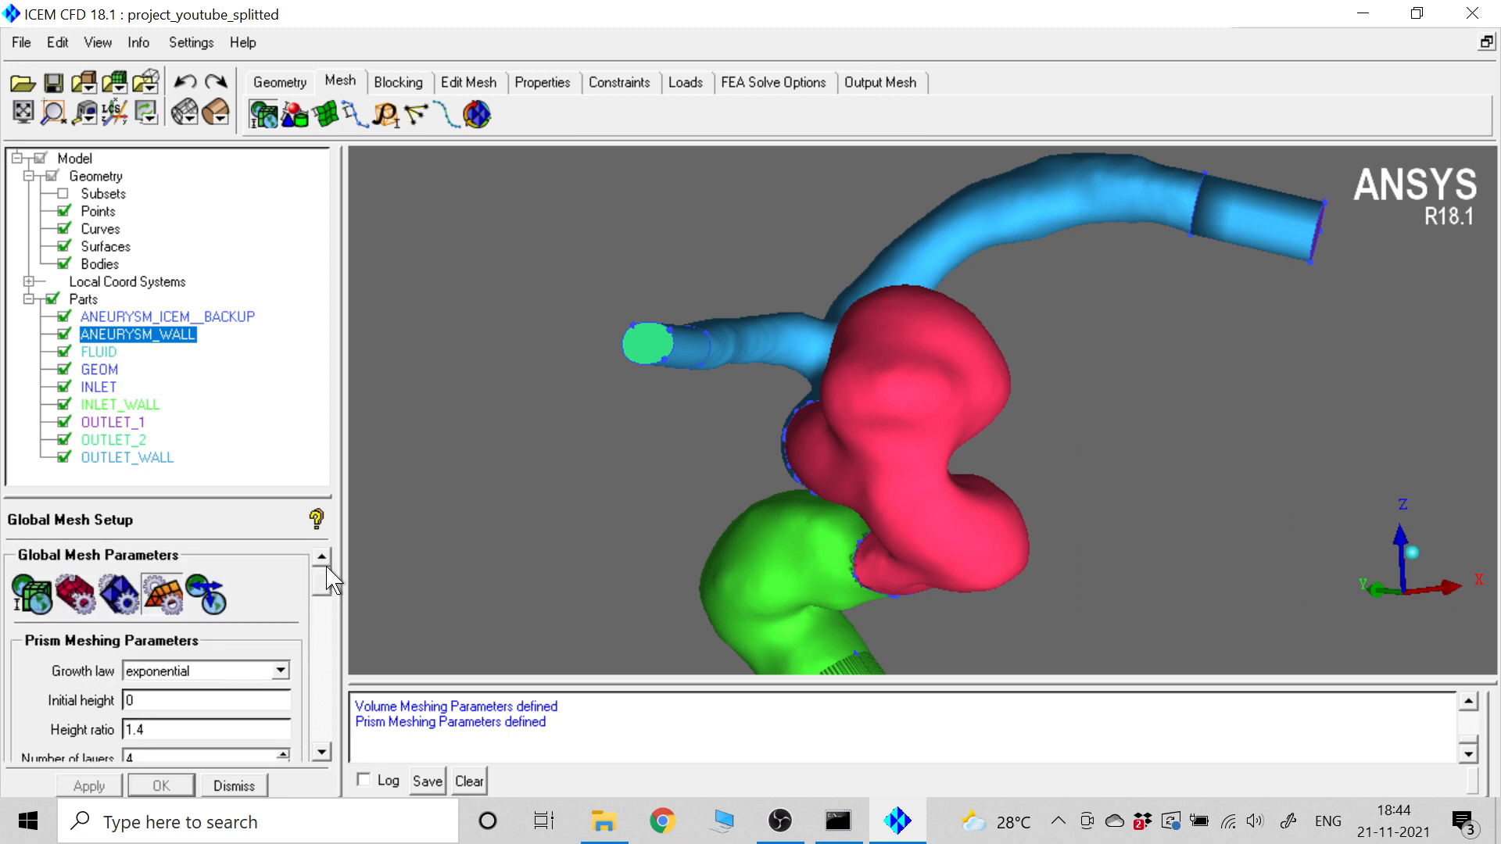
- Set the maximum size of the ANEURYSM_WALL part to 1.5 in the part mesh setup
left_click(296, 125)
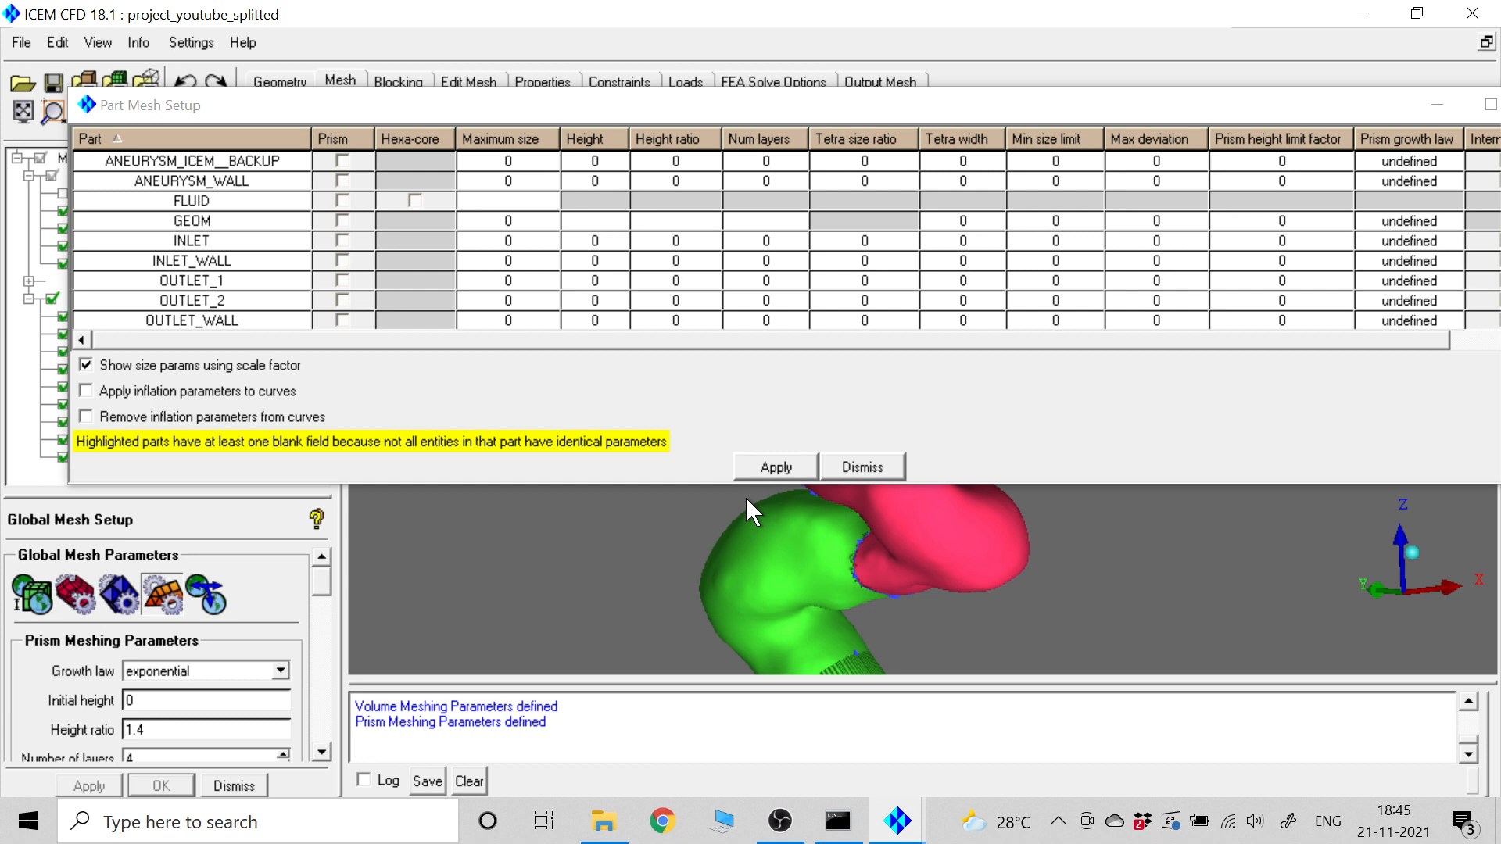
left_click(518, 181)
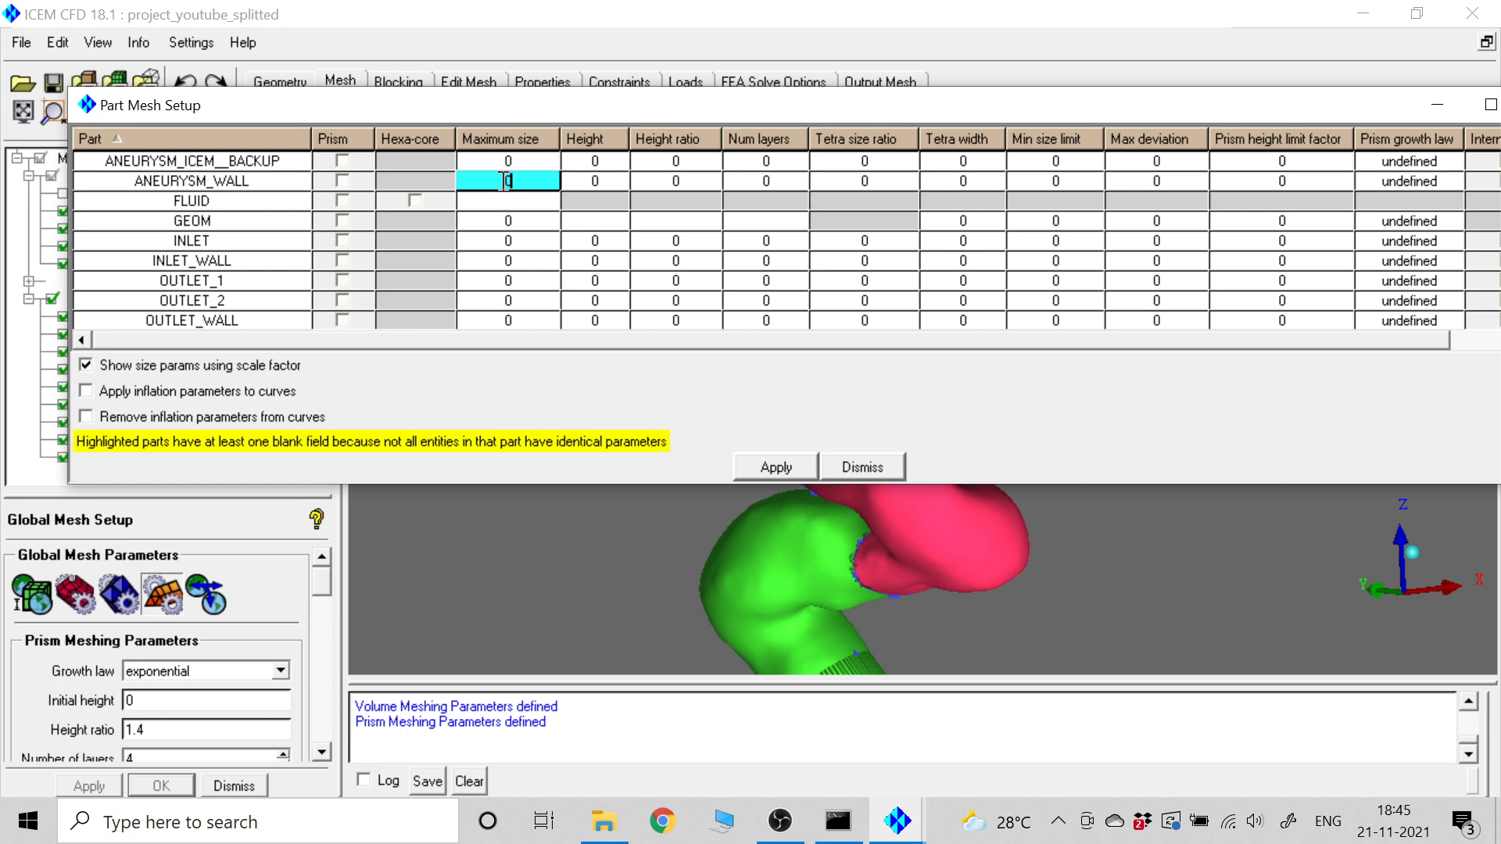
type("1.5")
- Enable prism for ANEURYSM_WALL, INLET_WALL and OUTLET_WALL, and apply the part mesh parameters
left_click(342, 182)
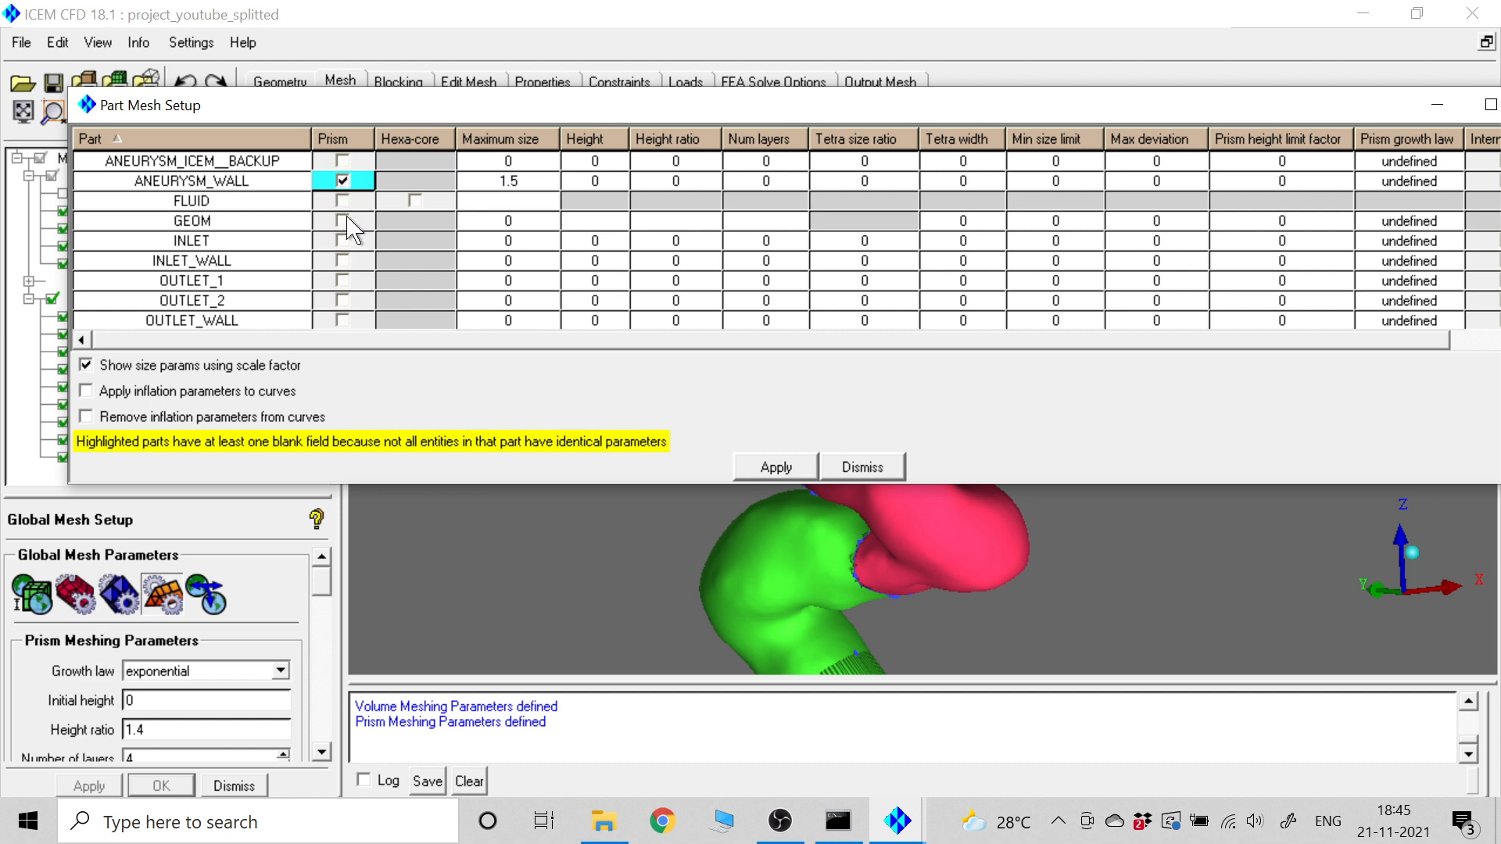
left_click(342, 261)
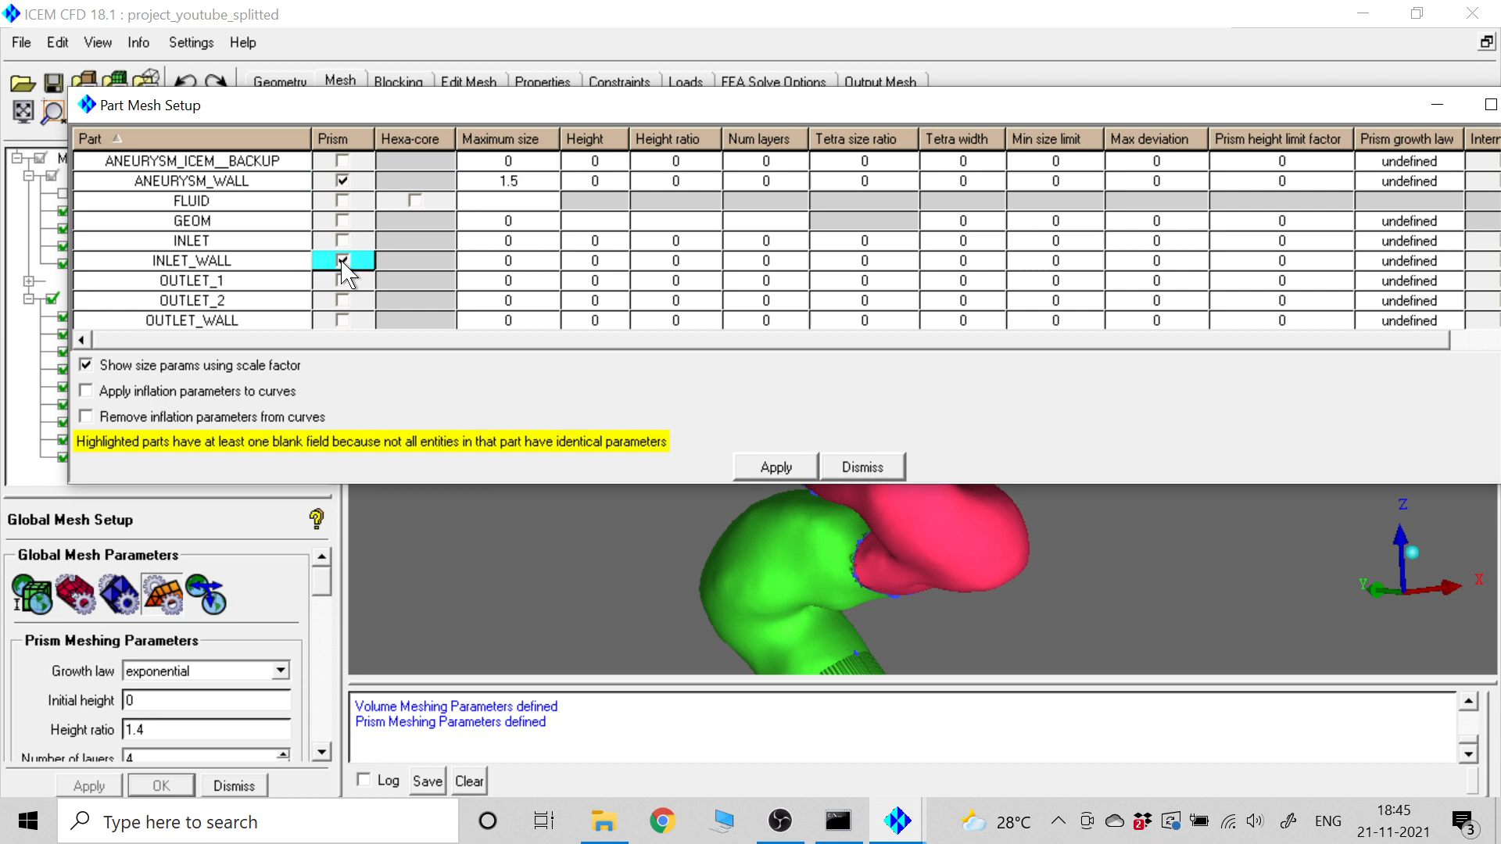
left_click(343, 321)
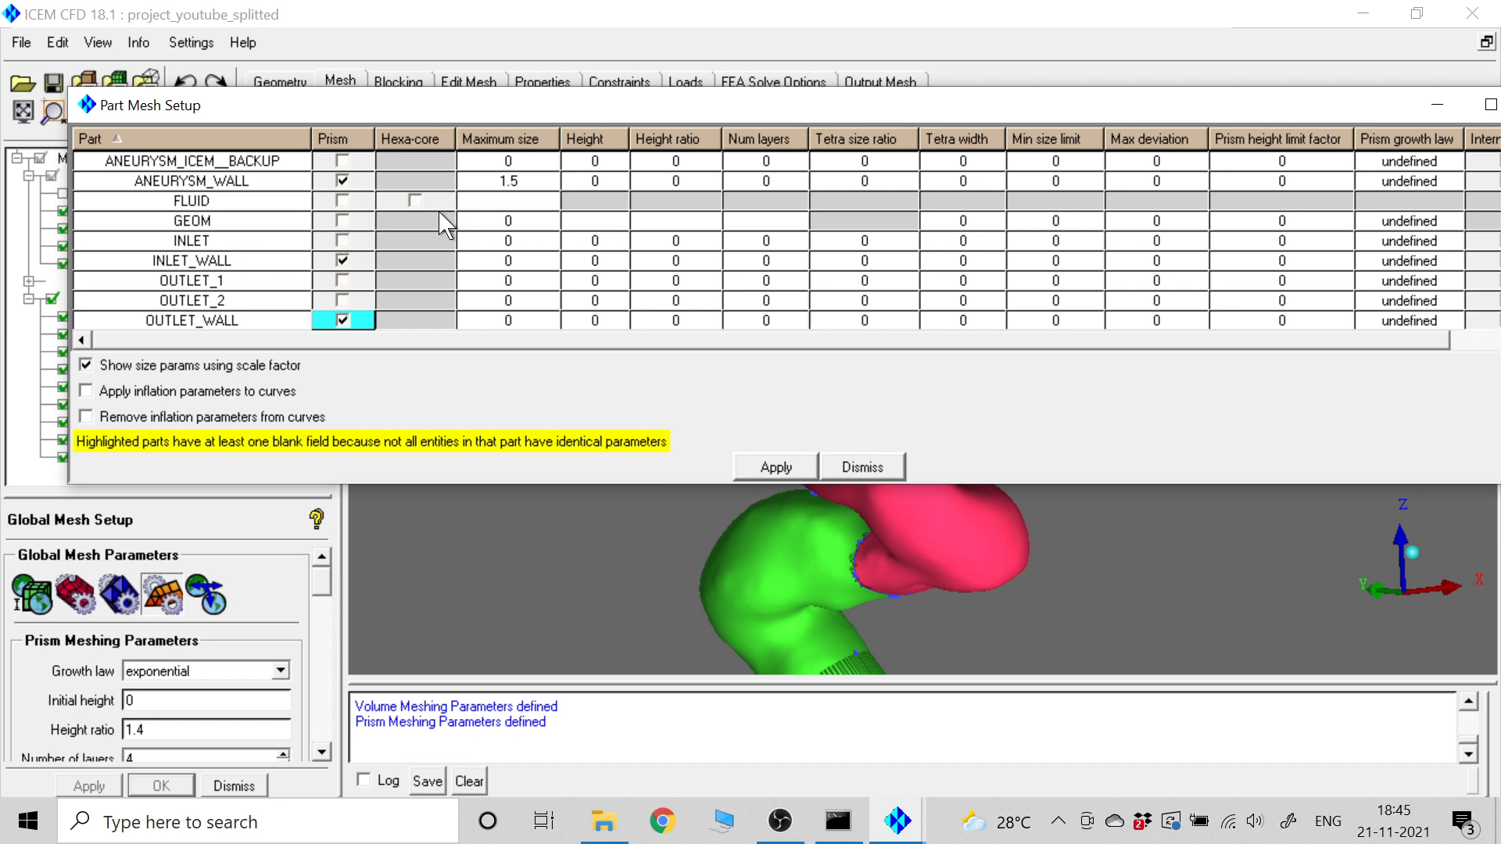
left_click(770, 467)
left_click(852, 468)
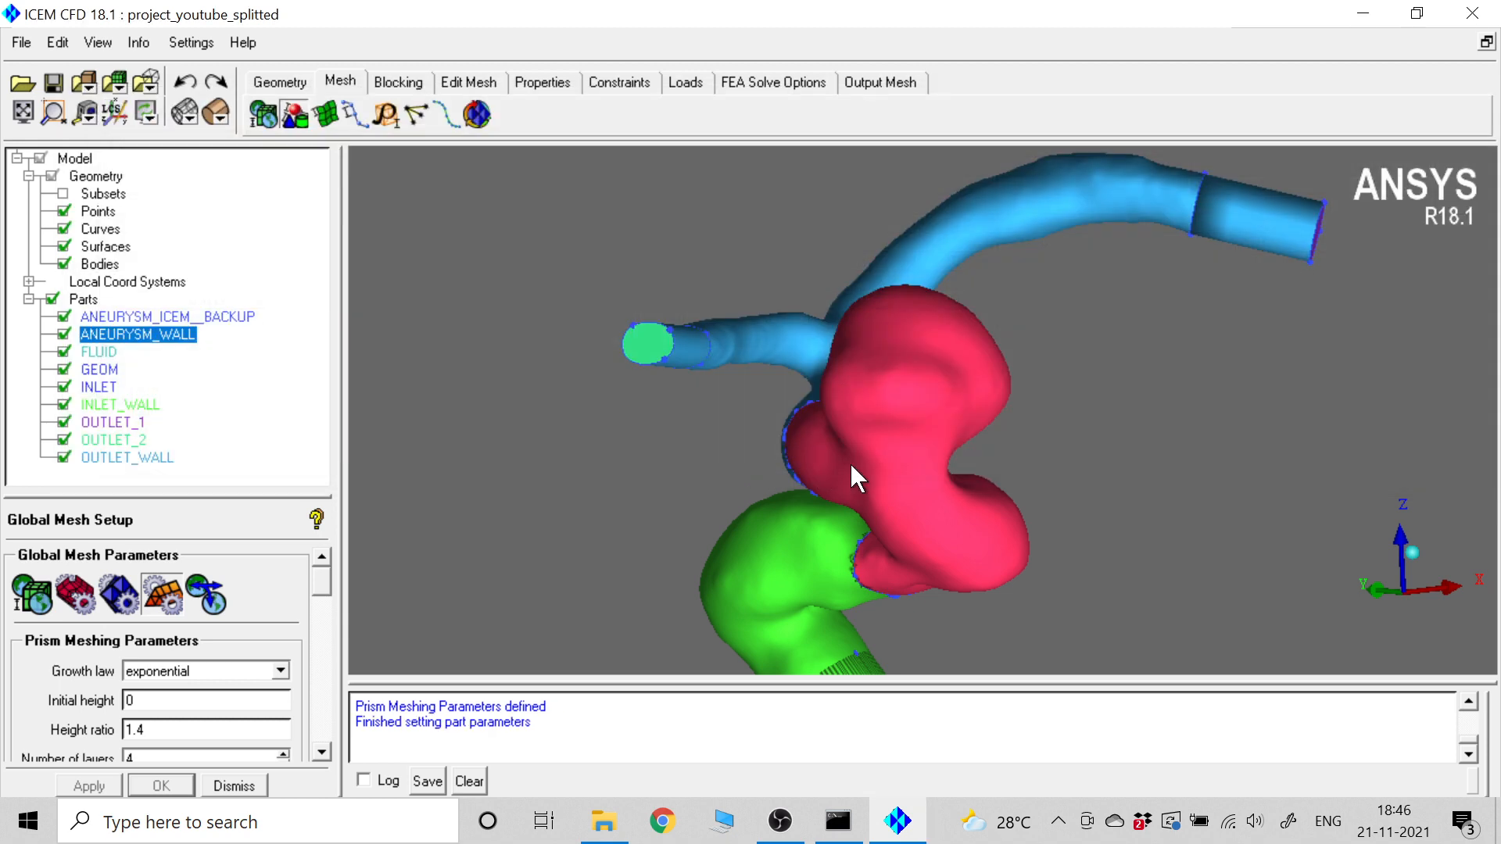
- Prepare the Tetra/Mixed volume mesh computation with the Robust (Octree) method, prism layer creation enabled and all geometry as input
left_click(479, 124)
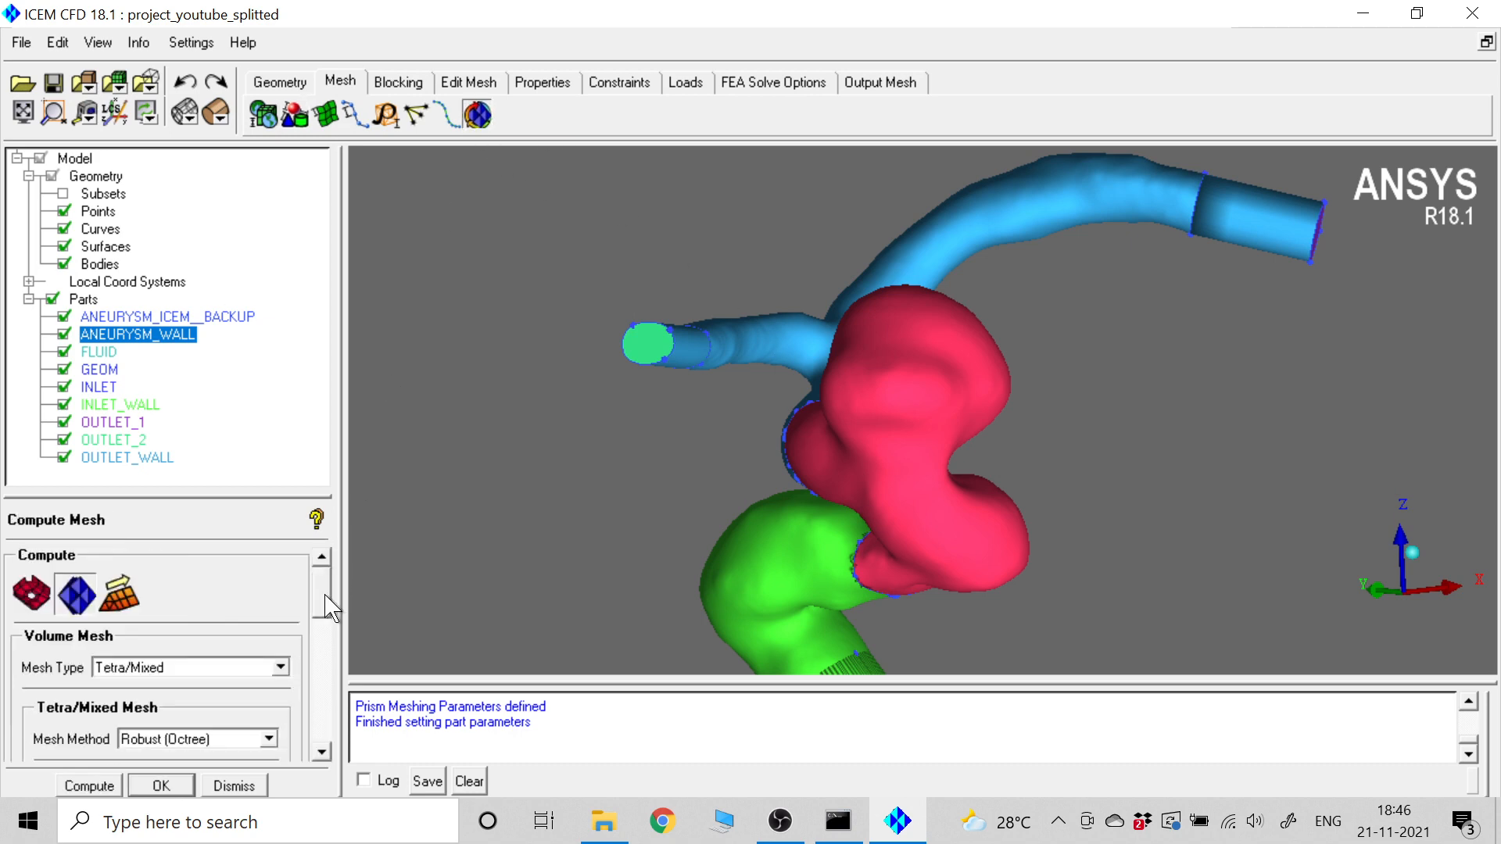
scroll(333, 602, "down", 2)
scroll(326, 623, "down", 1)
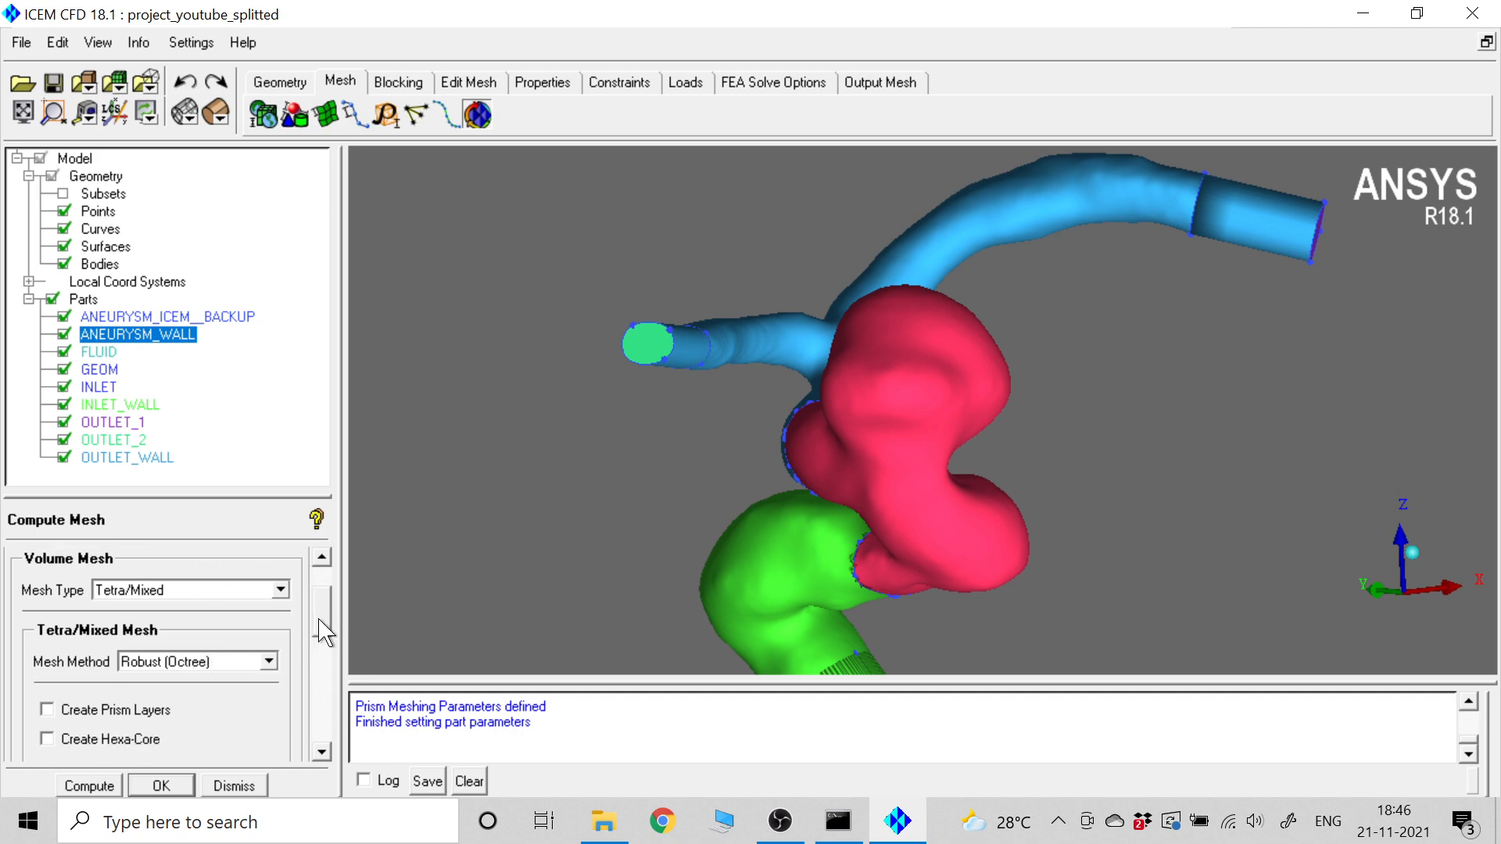
left_click_drag(324, 631, 318, 630)
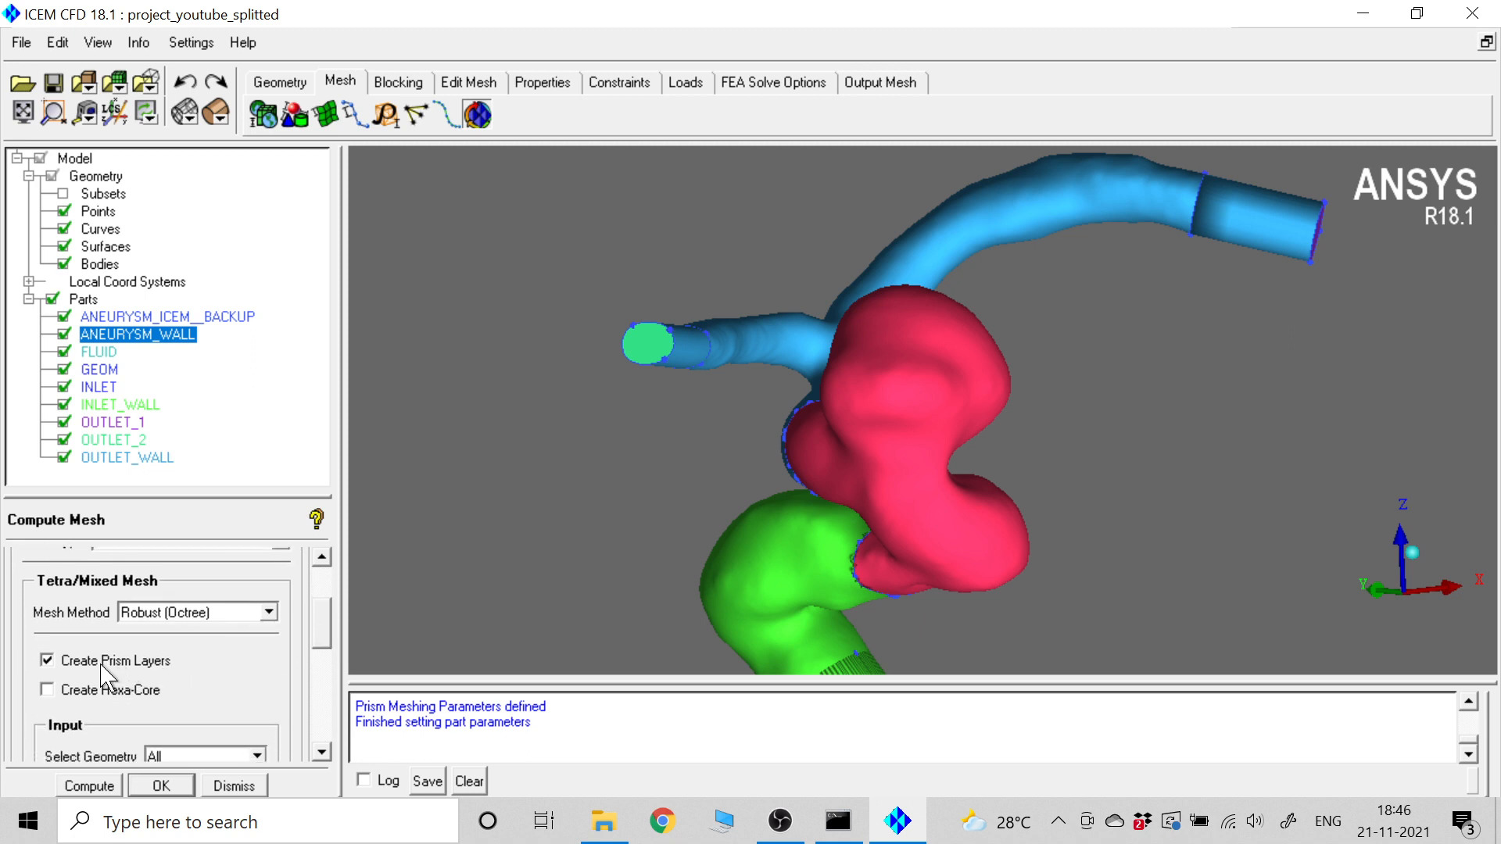
left_click_drag(323, 621, 321, 660)
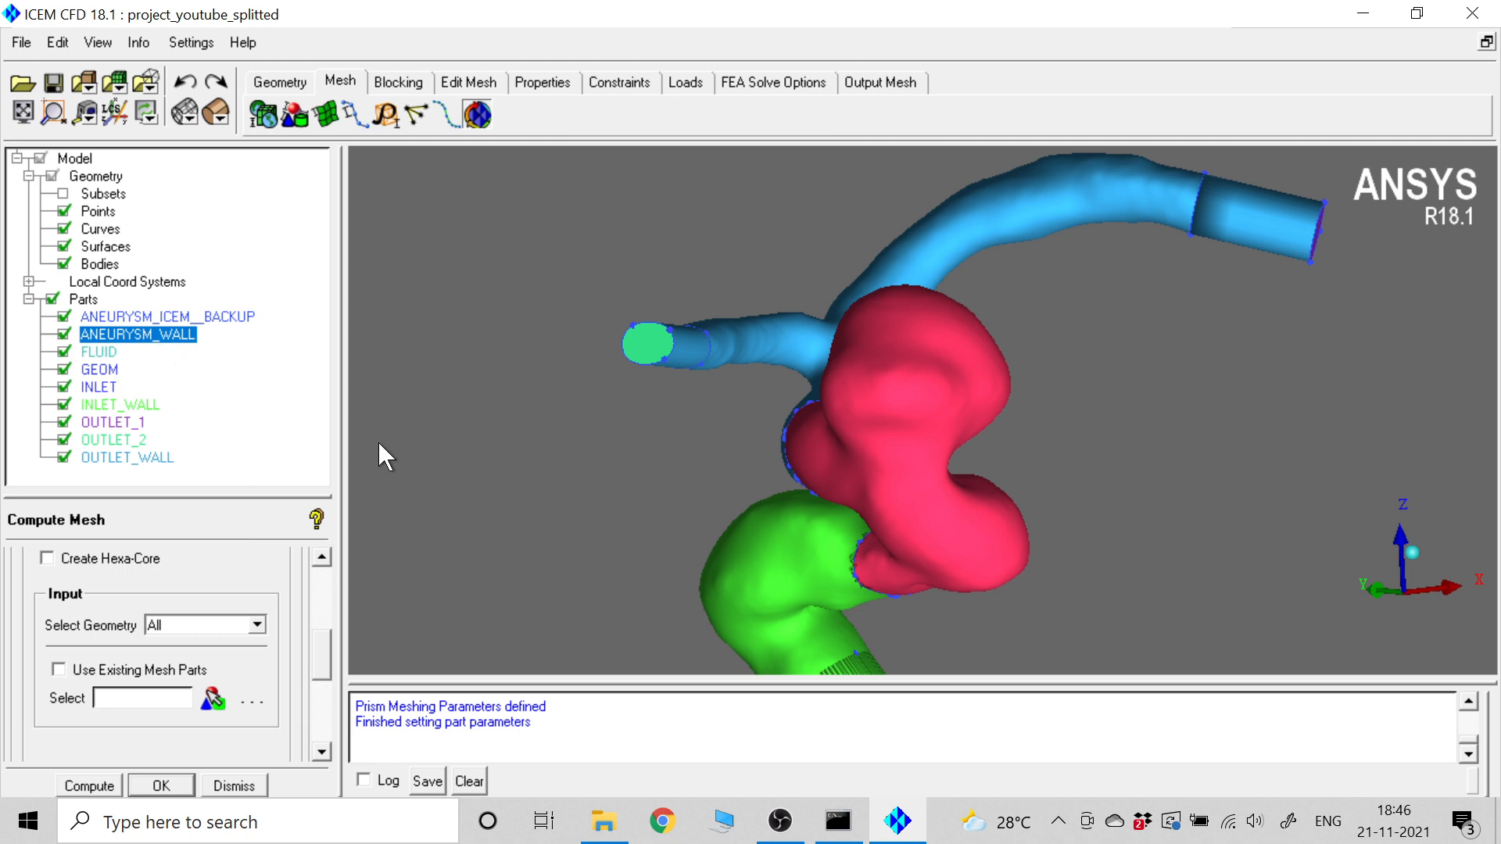
- Delete the loop of curves at the junction between the outlet wall and the aneurysm wall, hiding the surfaces during selection
left_click_drag(459, 466, 1005, 474)
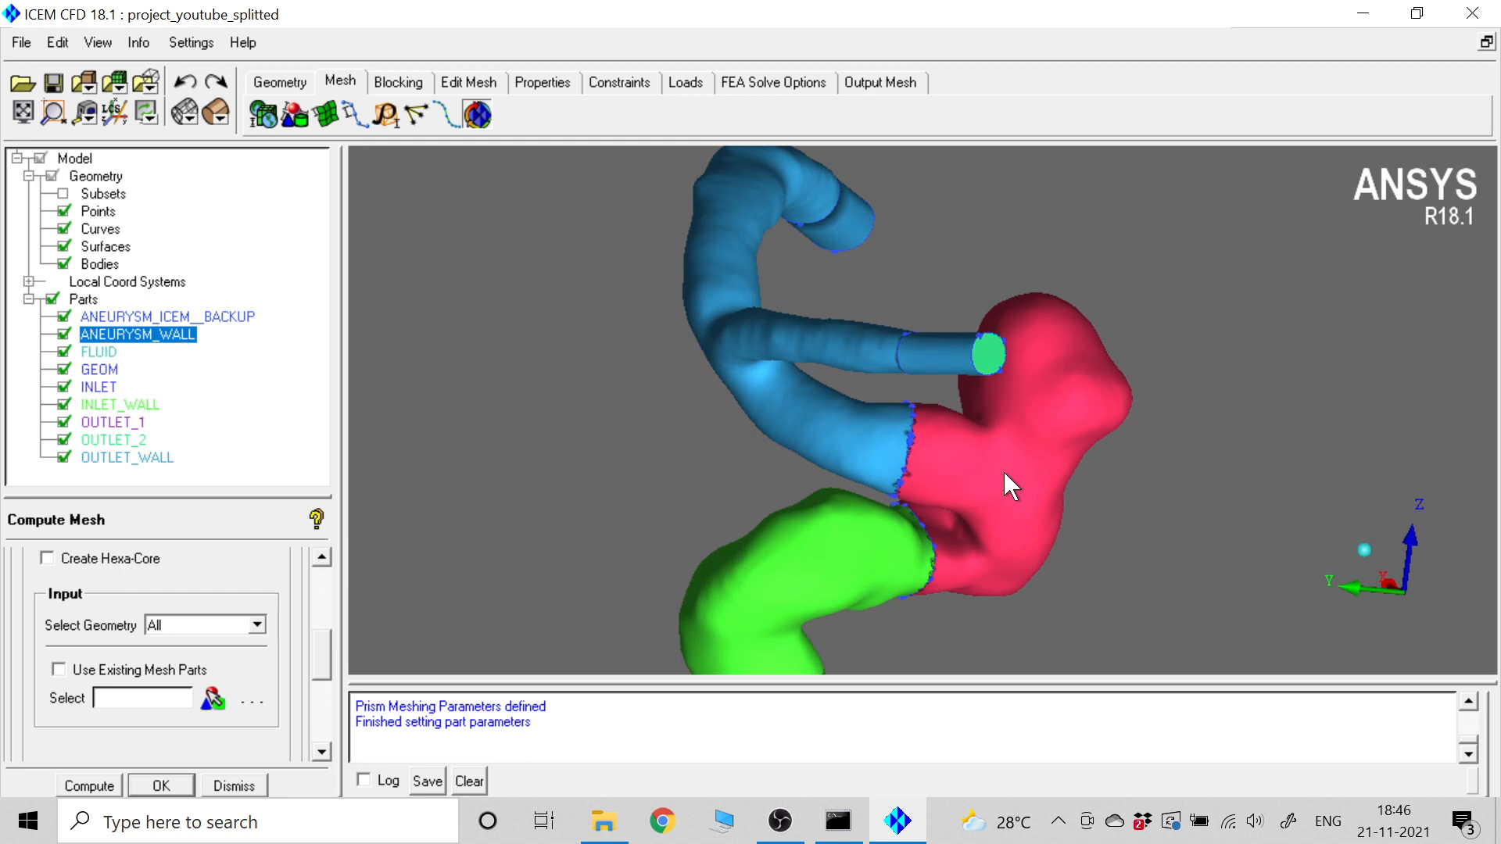
scroll(1006, 474, "up", 2)
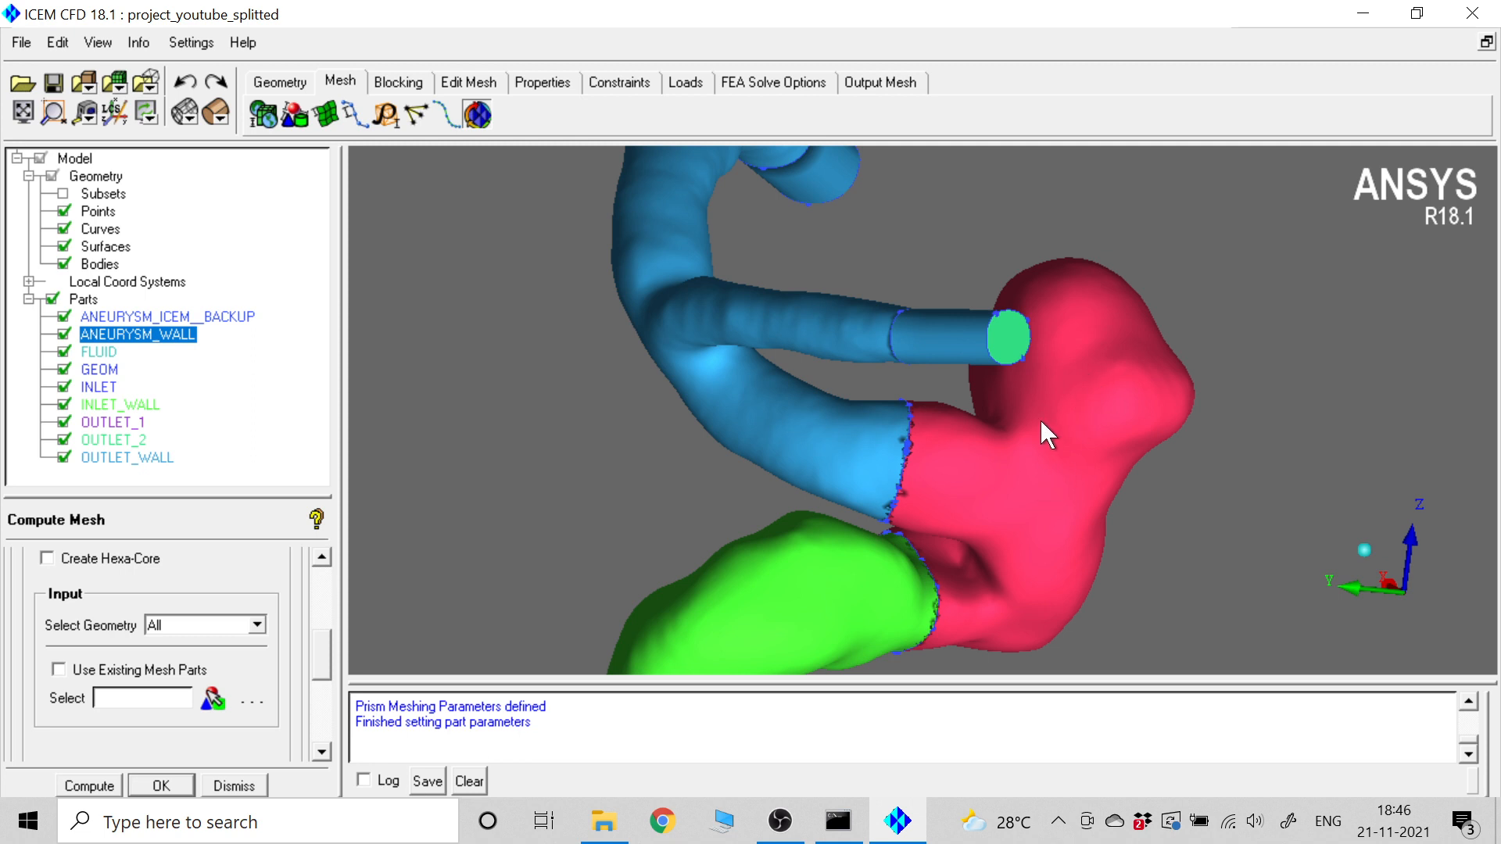
scroll(957, 441, "up", 4)
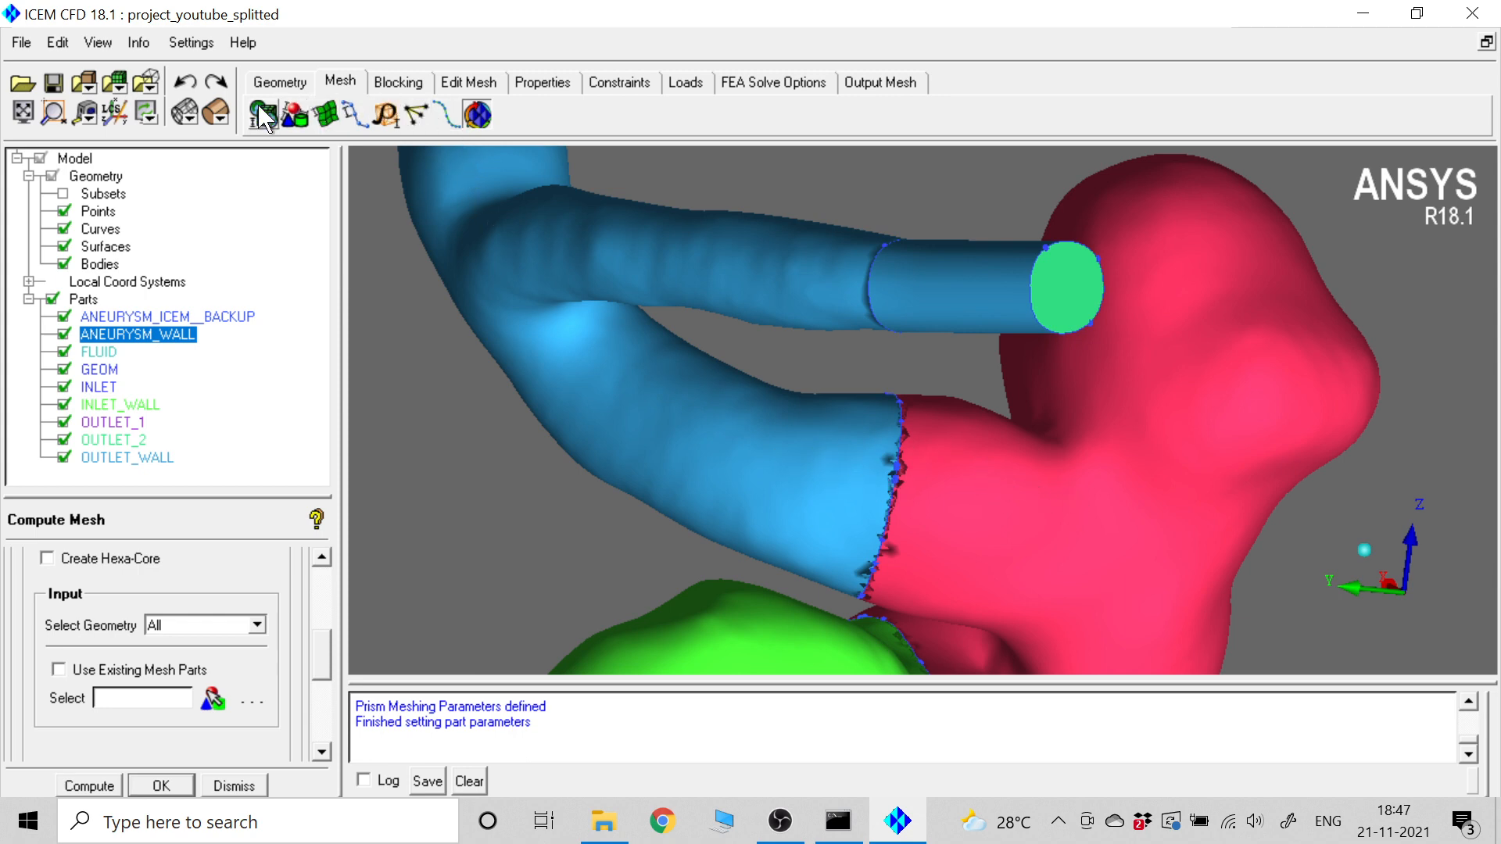
left_click(280, 82)
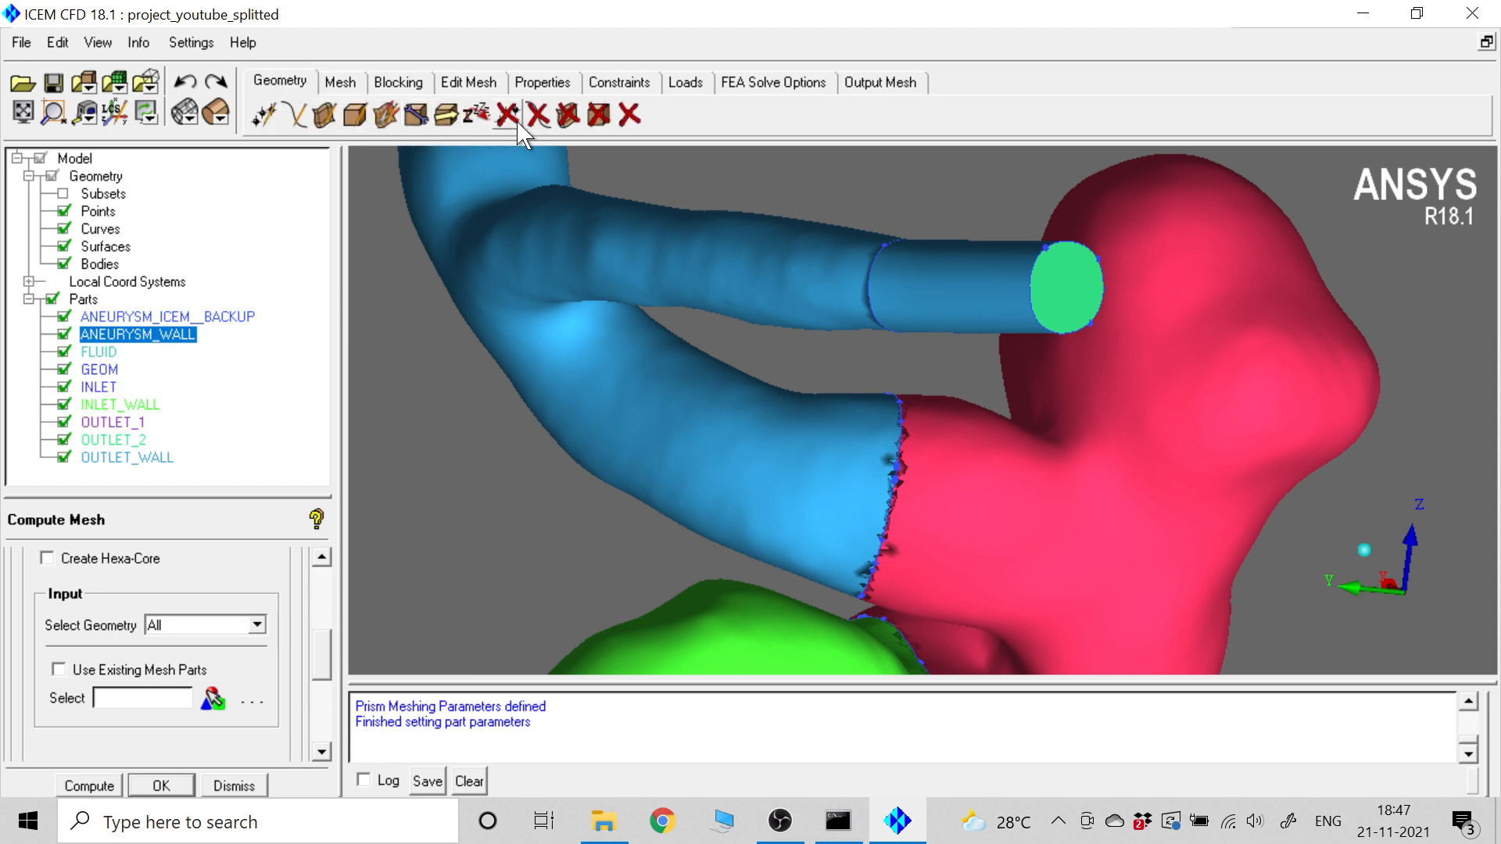
left_click(543, 119)
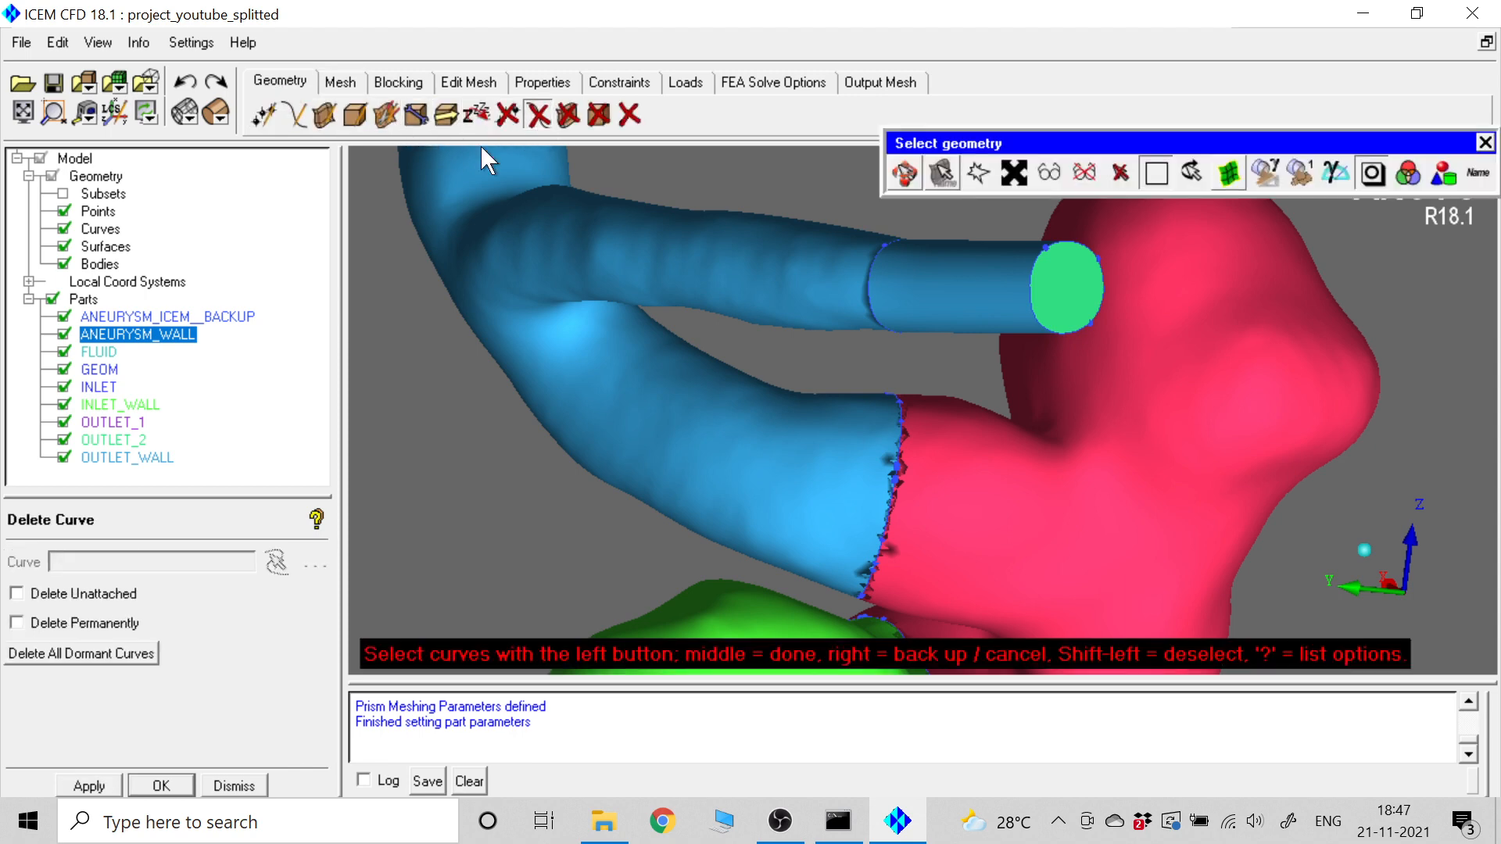
left_click(64, 246)
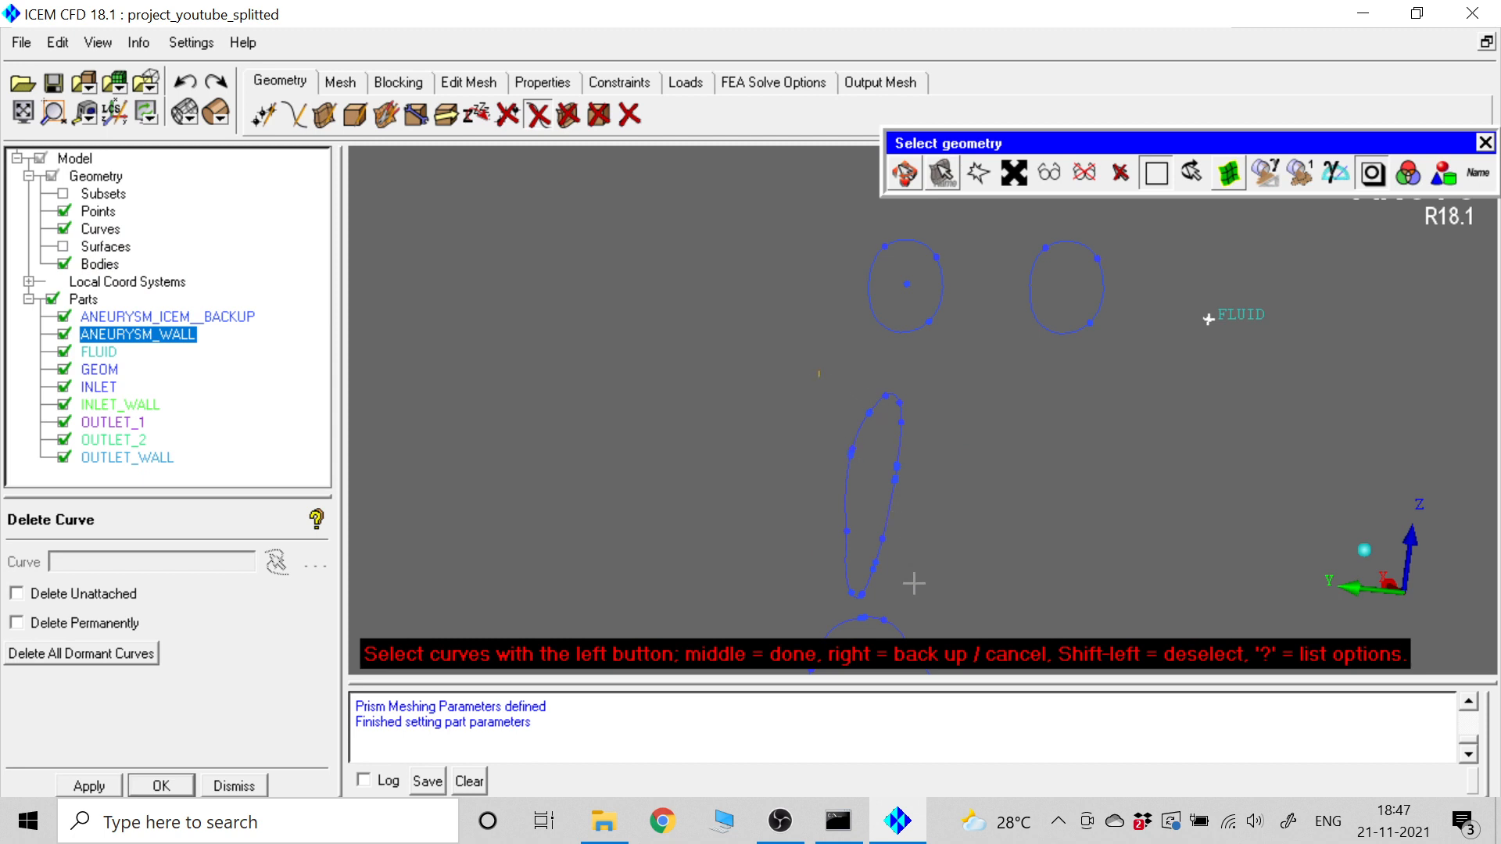
left_click_drag(913, 583, 909, 602)
middle_click(698, 477)
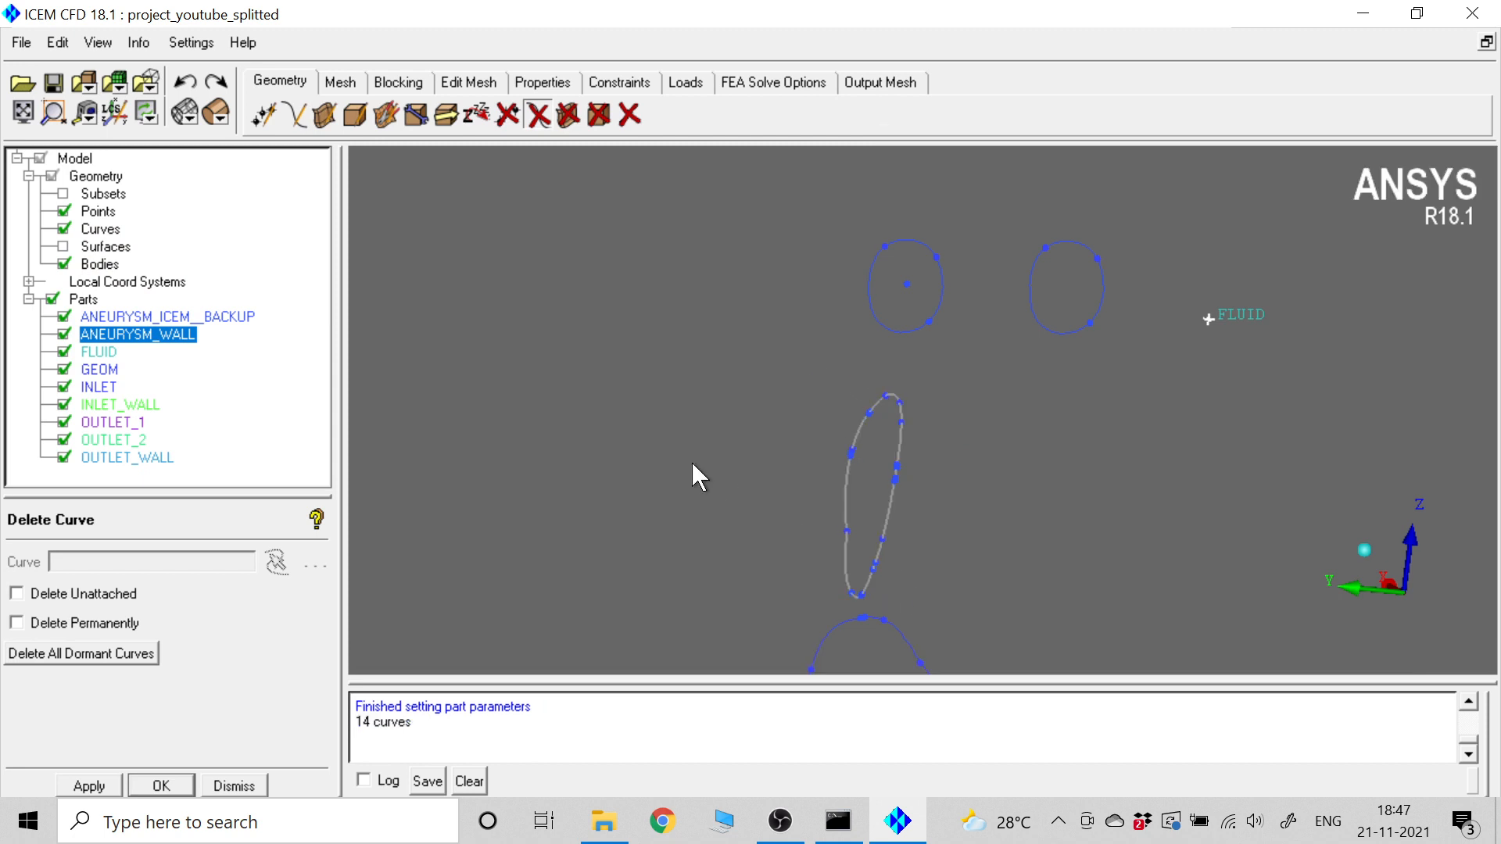
left_click(62, 247)
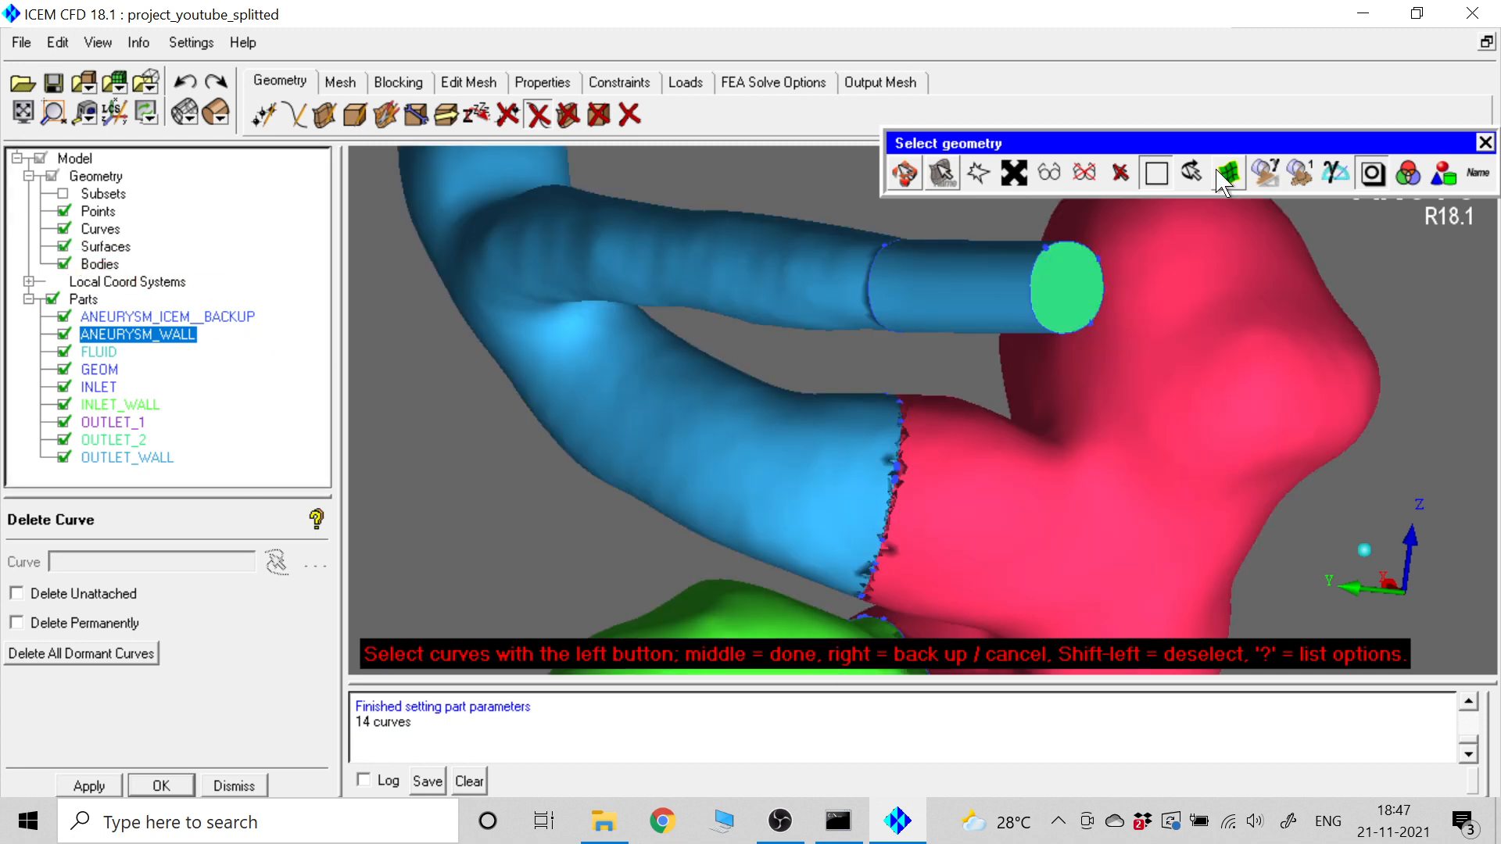
left_click(1485, 142)
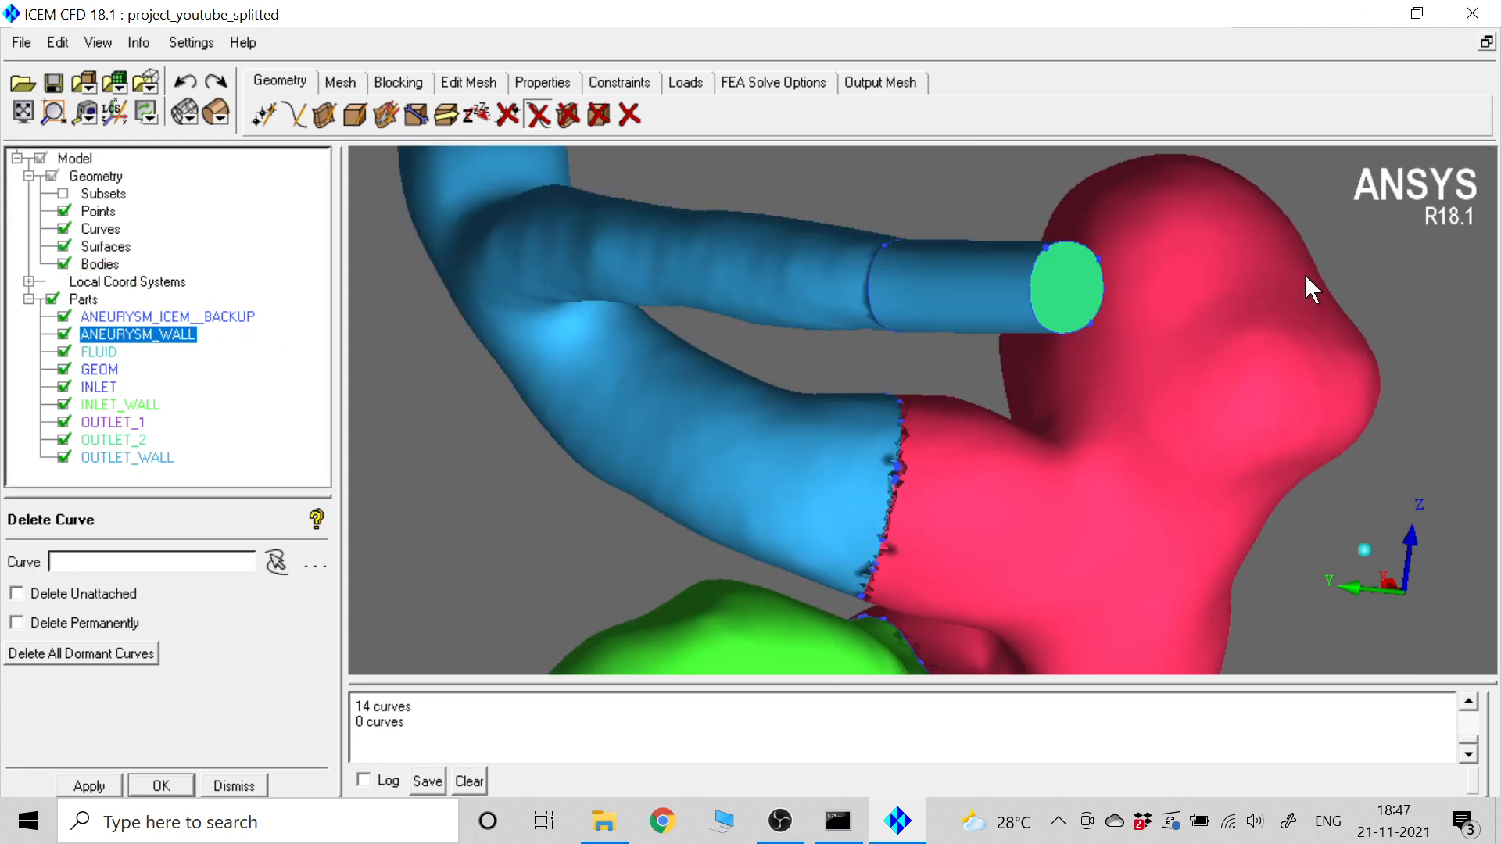
- Delete the loop of curves at the junction between the inlet wall and the aneurysm wall, hiding the surfaces during selection
left_click_drag(1088, 362, 938, 252)
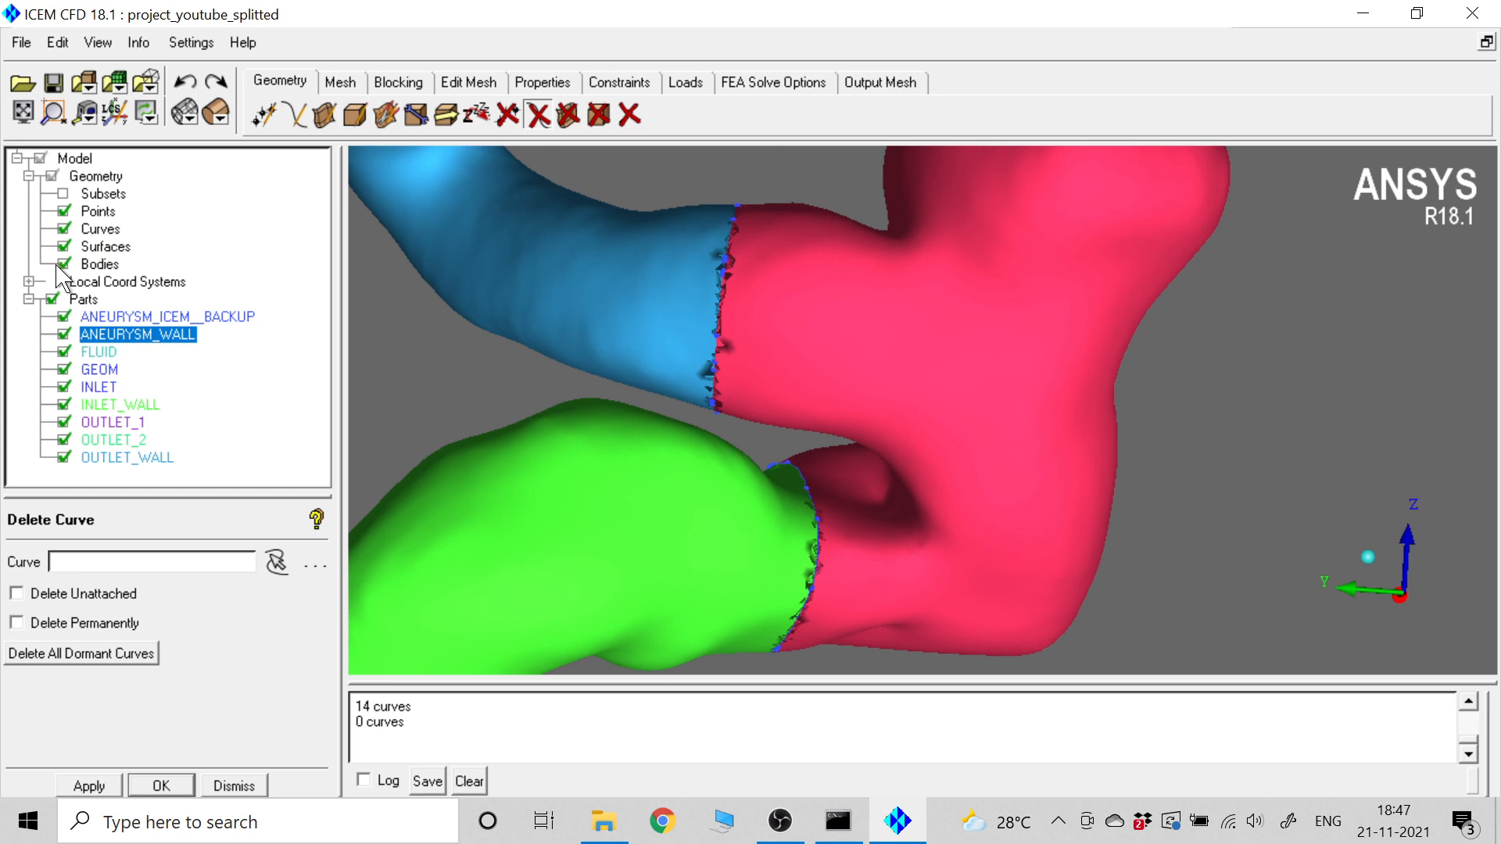
left_click(64, 246)
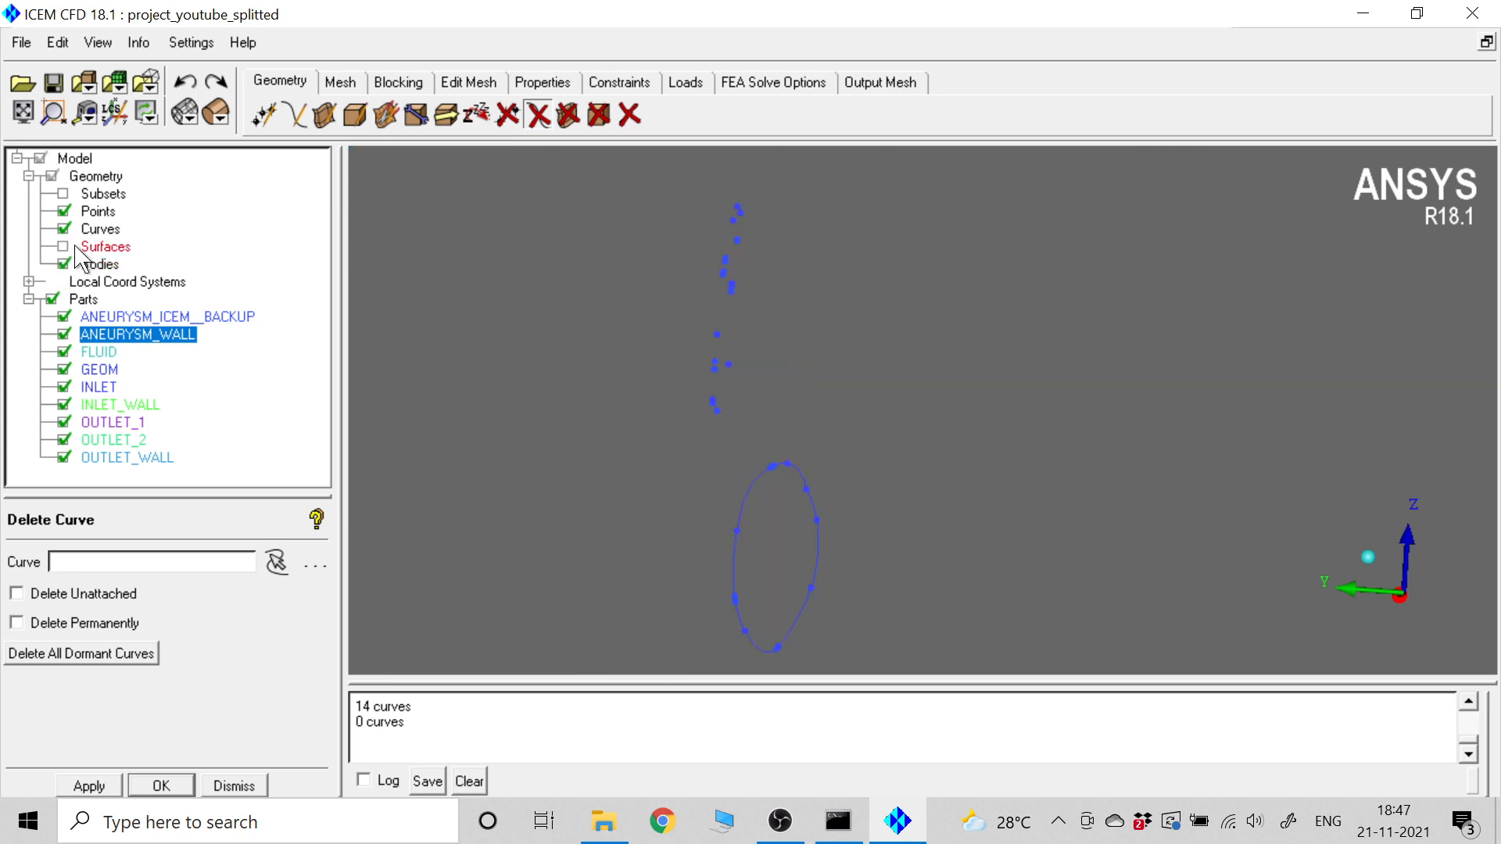
left_click(539, 116)
left_click_drag(713, 439, 845, 650)
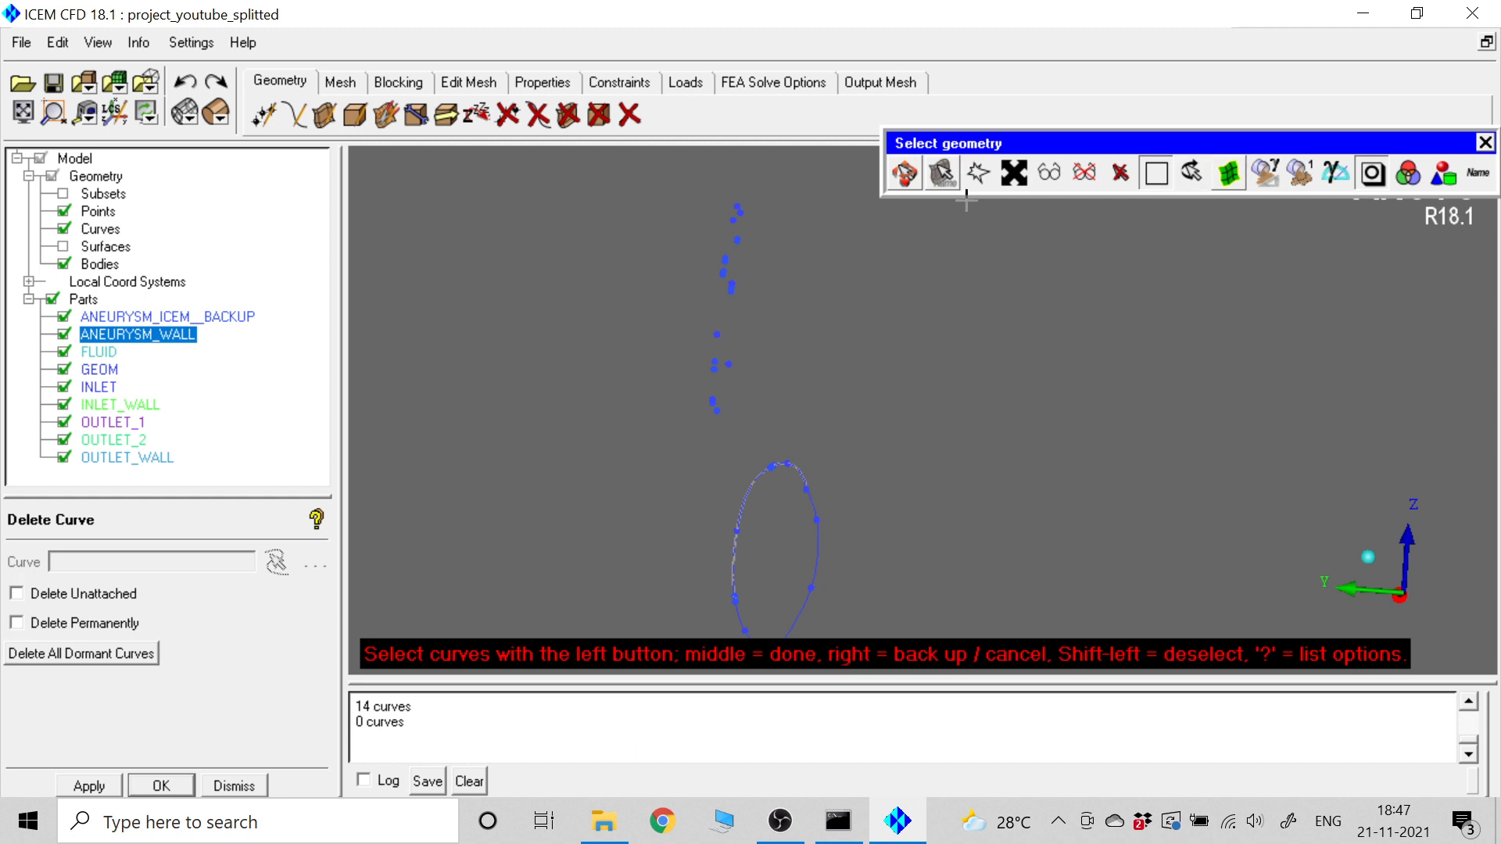
left_click(906, 186)
middle_click_drag(801, 355, 857, 206)
left_click(889, 174)
left_click_drag(846, 503, 893, 568)
middle_click(915, 428)
middle_click(915, 429)
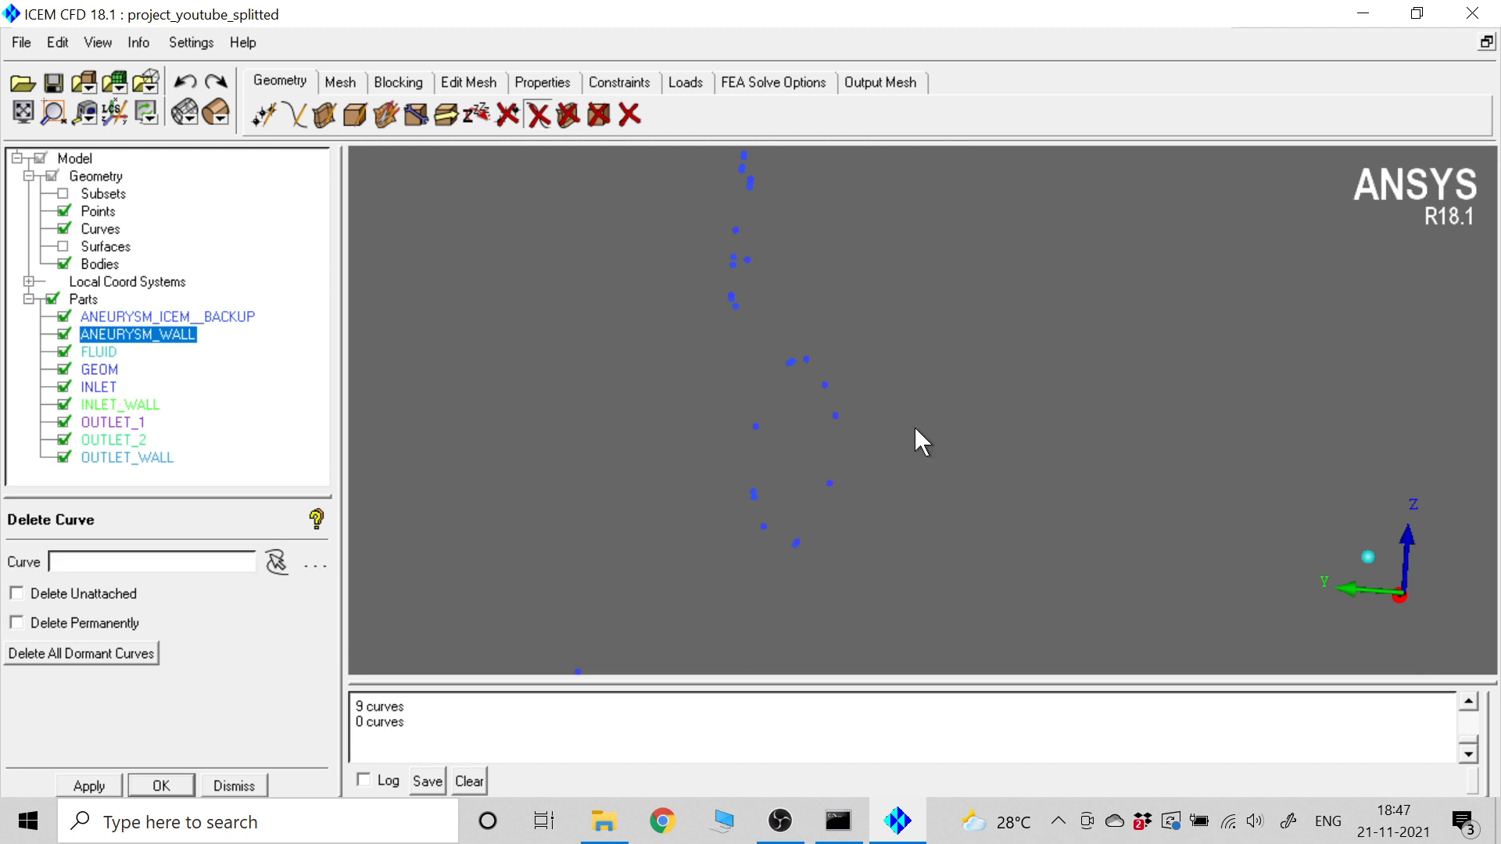
left_click(63, 247)
- Delete the curve ring where the OUTLET_2 branch meets its straight extension, hiding the surfaces only while selecting
scroll(478, 436, "down", 3)
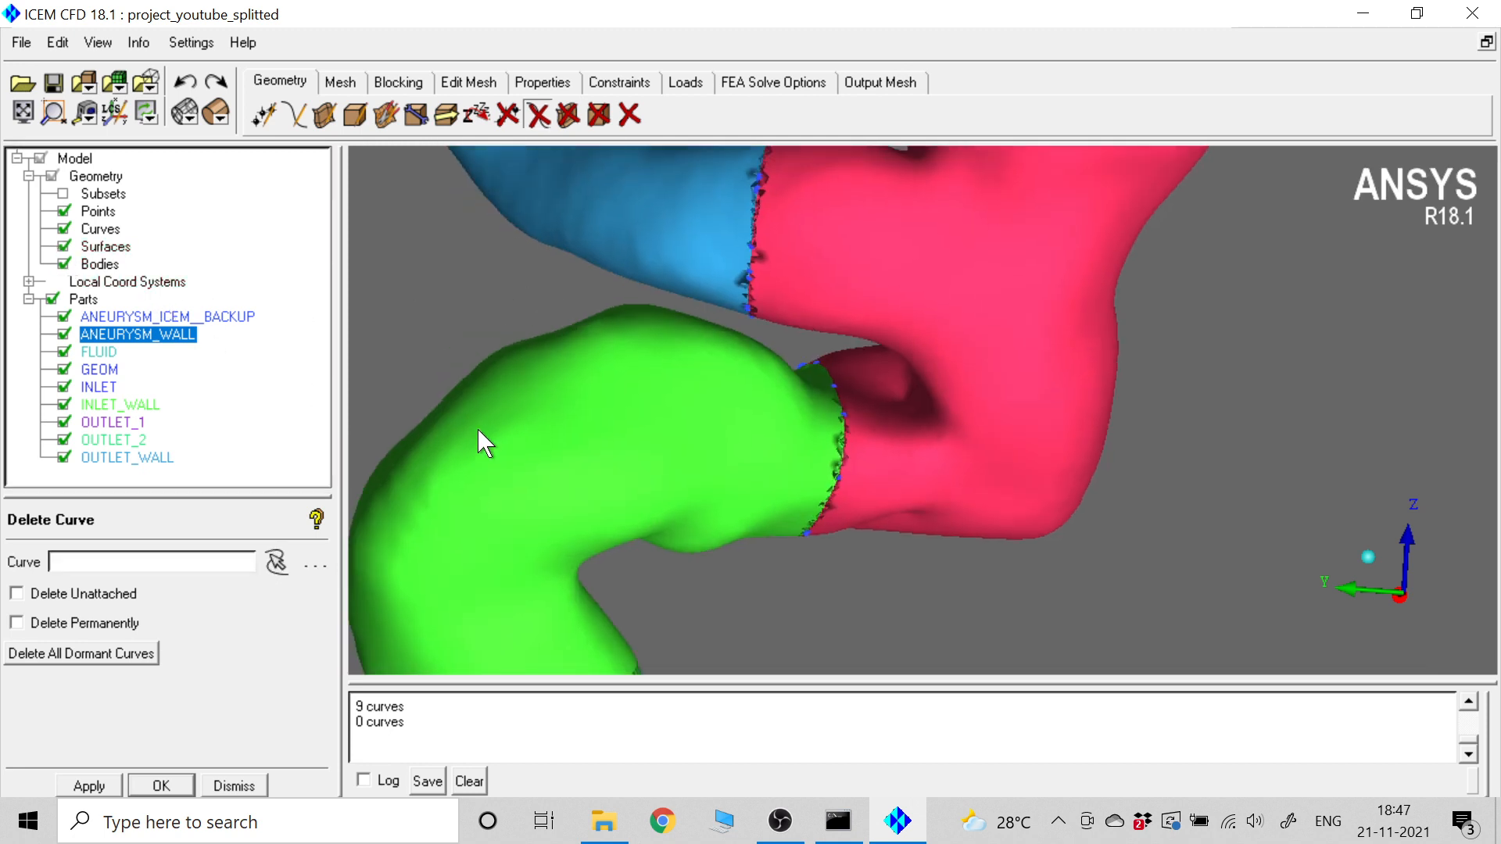
left_click_drag(477, 428, 791, 392)
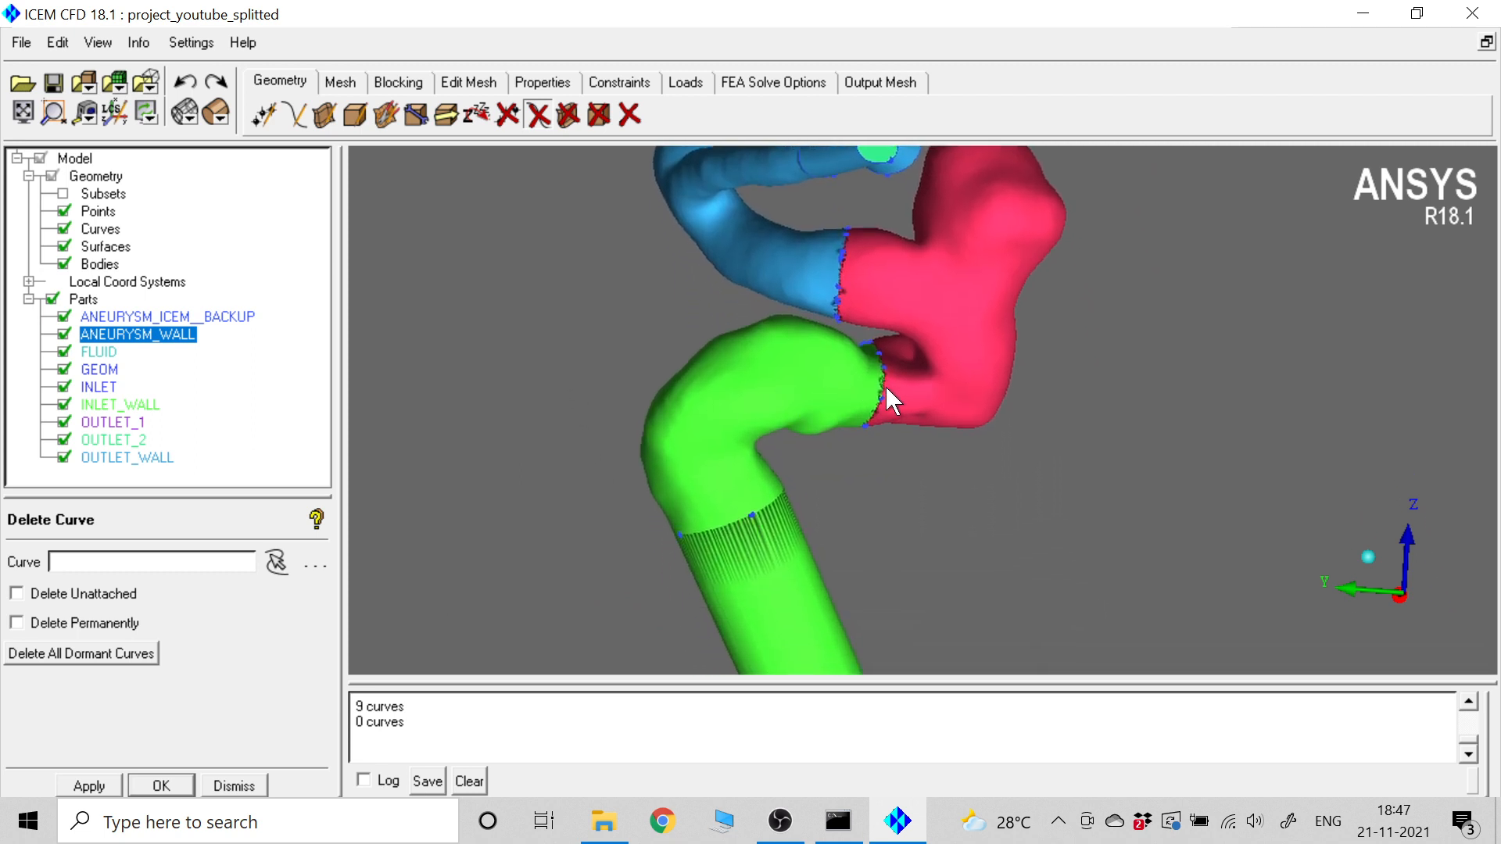
left_click_drag(978, 378, 1022, 453)
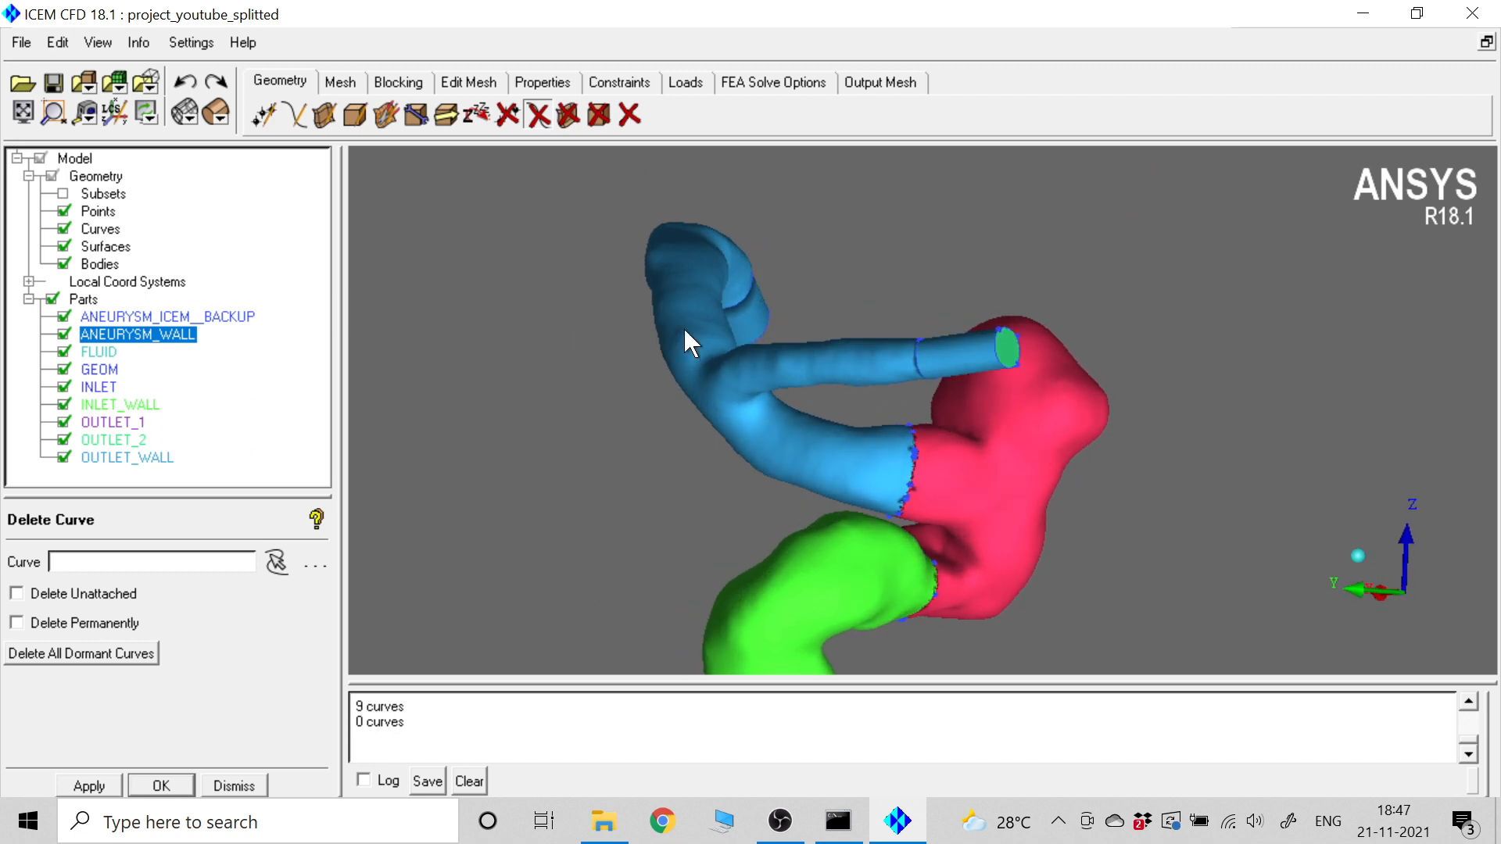
scroll(899, 374, "up", 5)
scroll(899, 374, "up", 2)
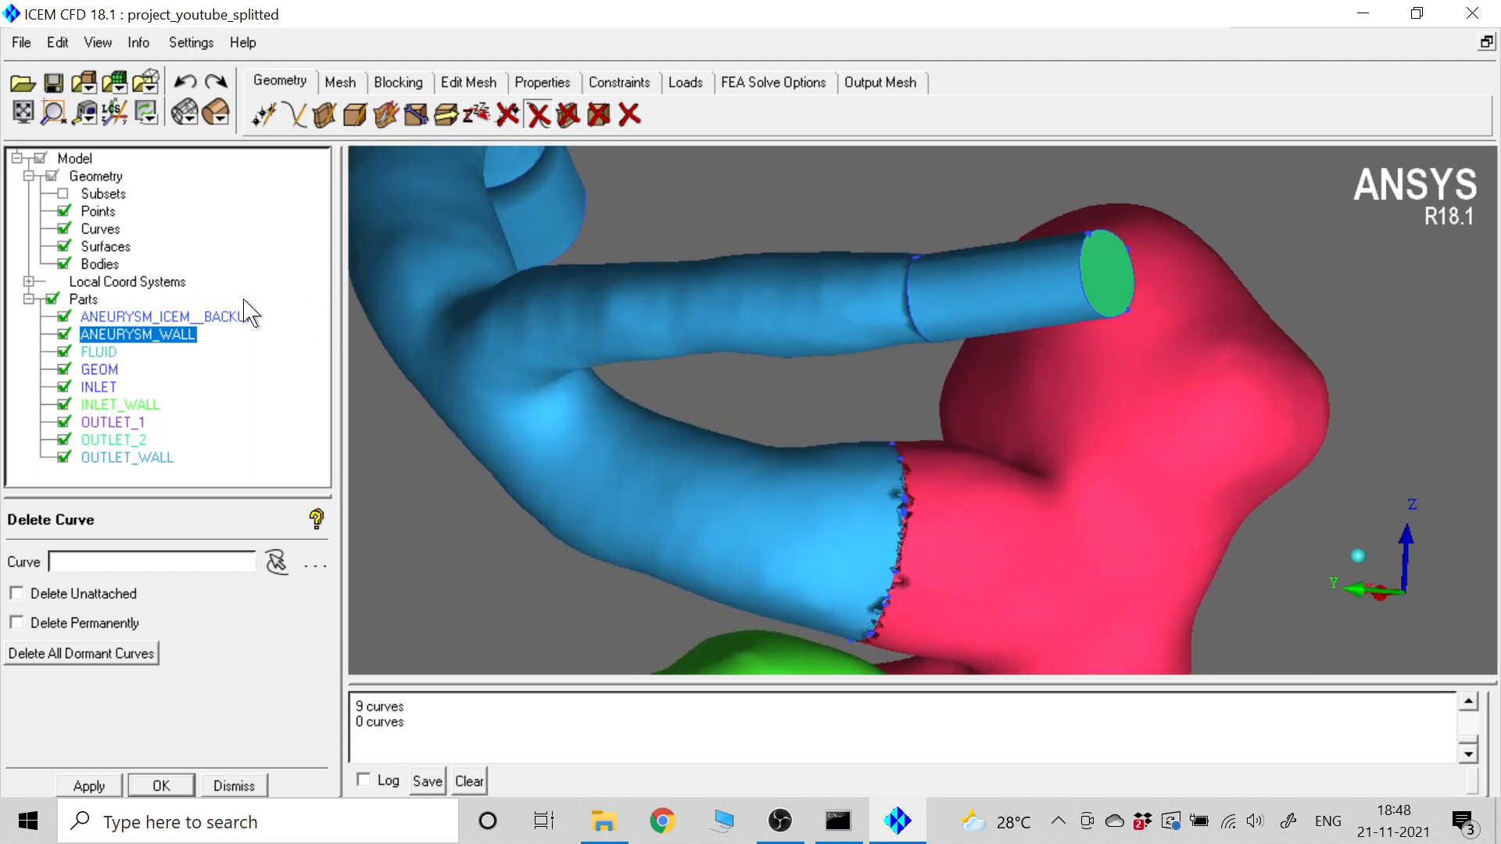
left_click(66, 247)
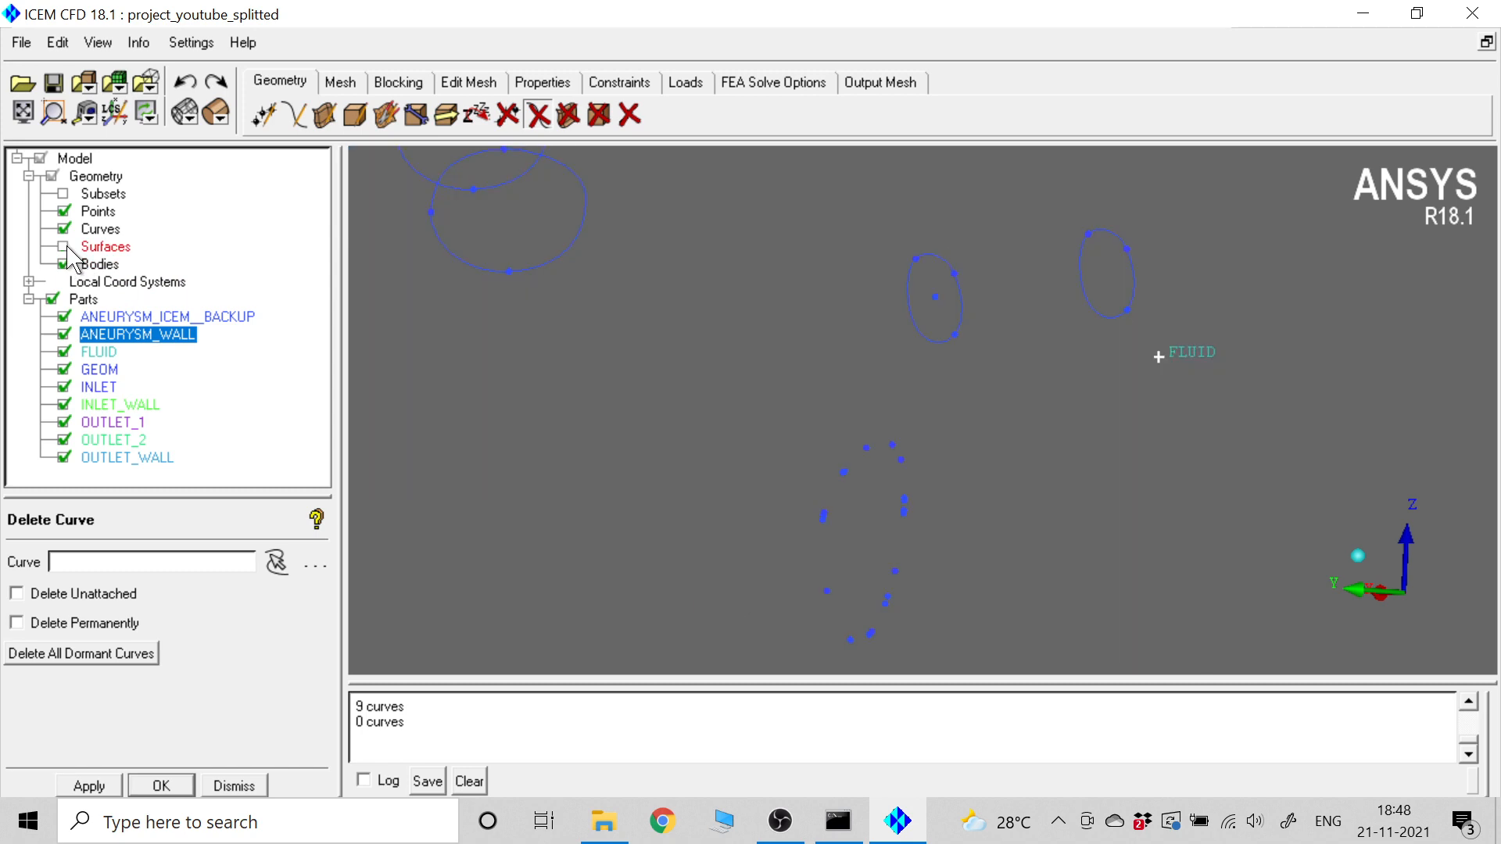
left_click(535, 116)
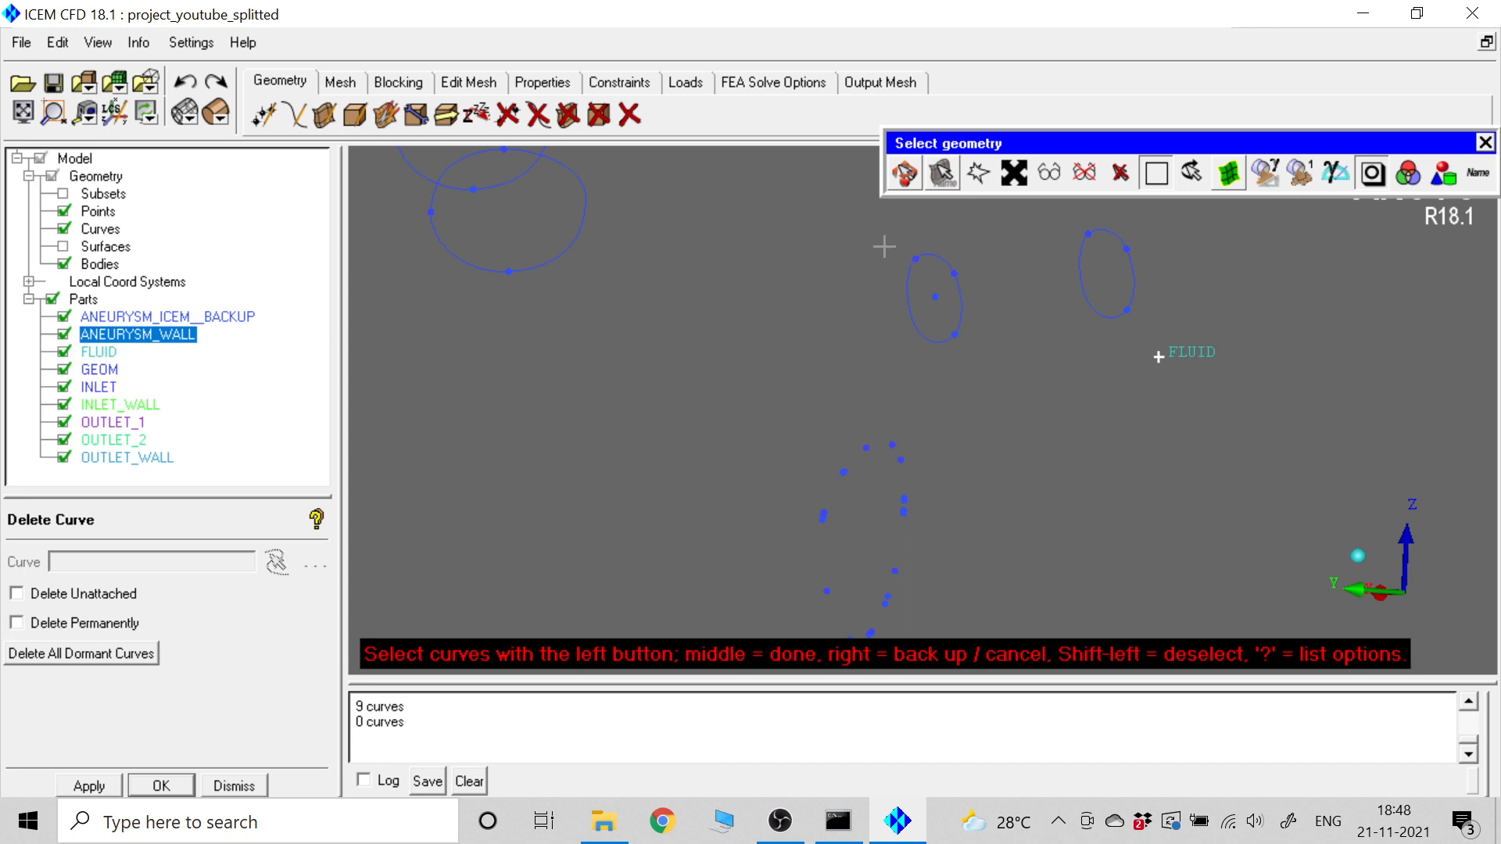
left_click_drag(884, 245, 1005, 368)
middle_click(1003, 364)
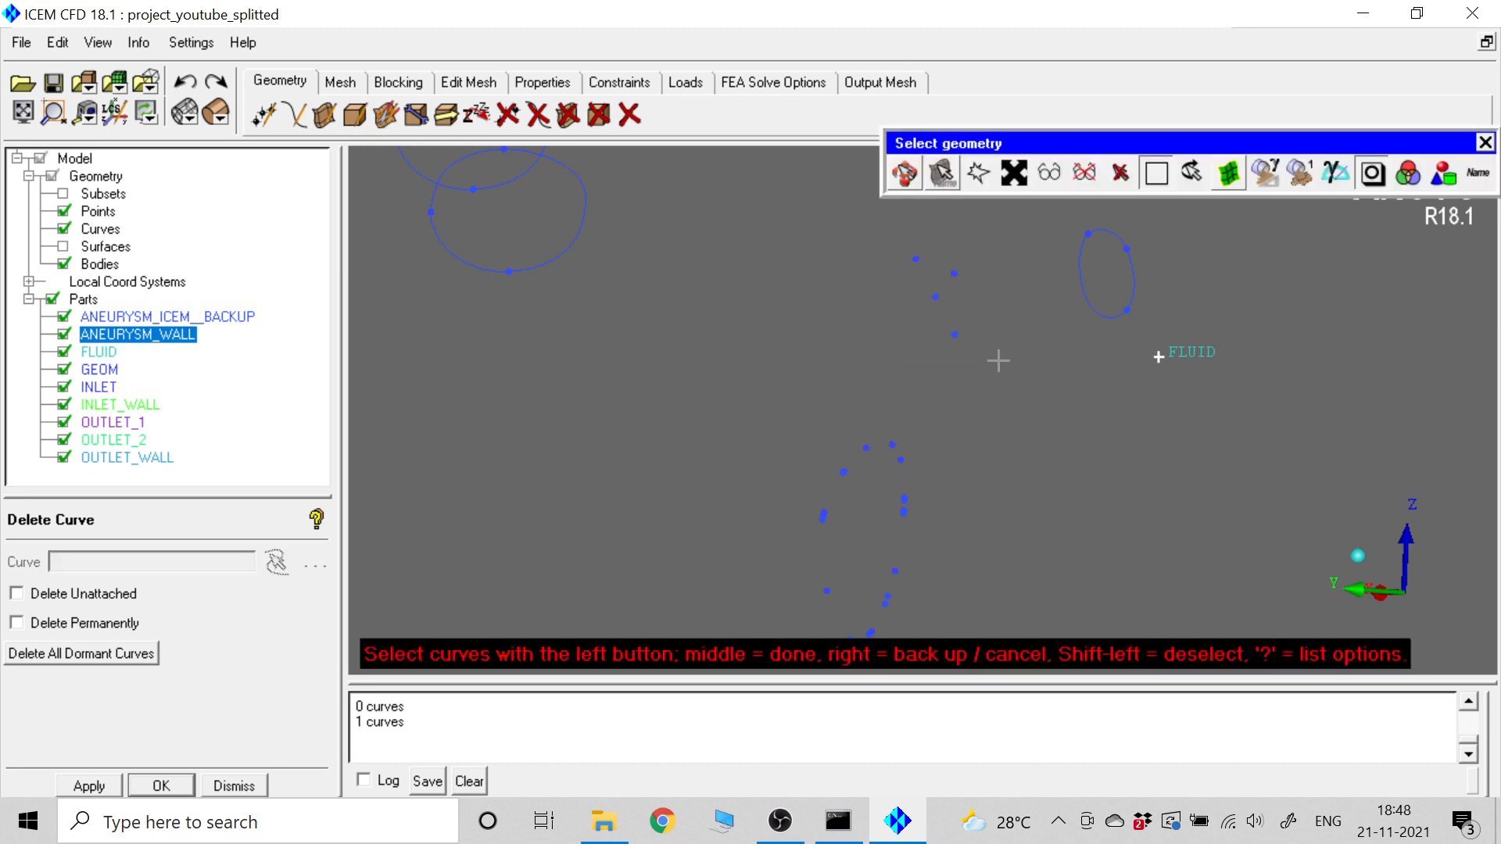
scroll(789, 369, "down", 3)
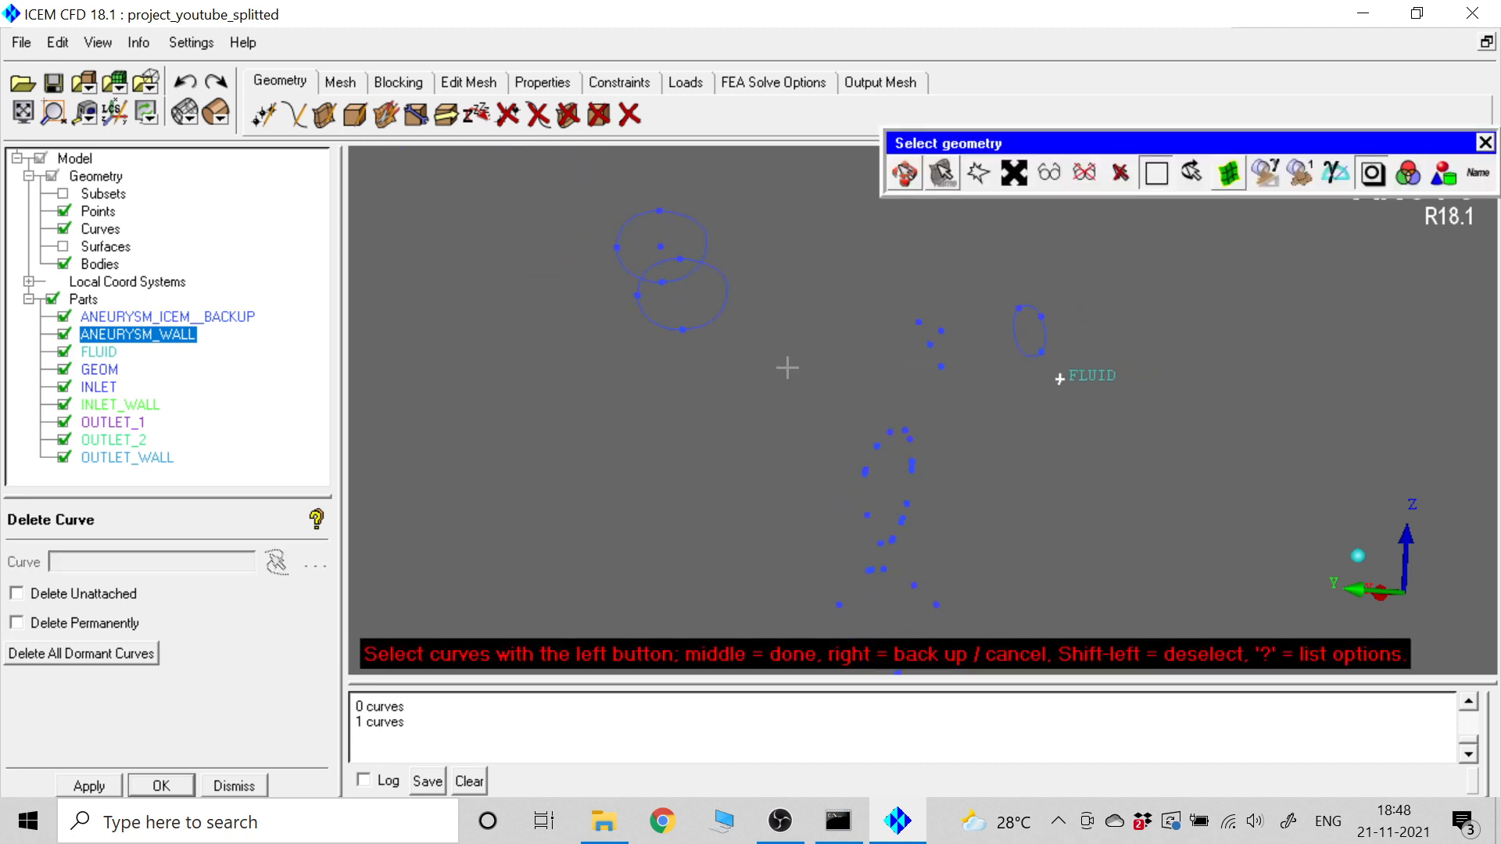
left_click(65, 248)
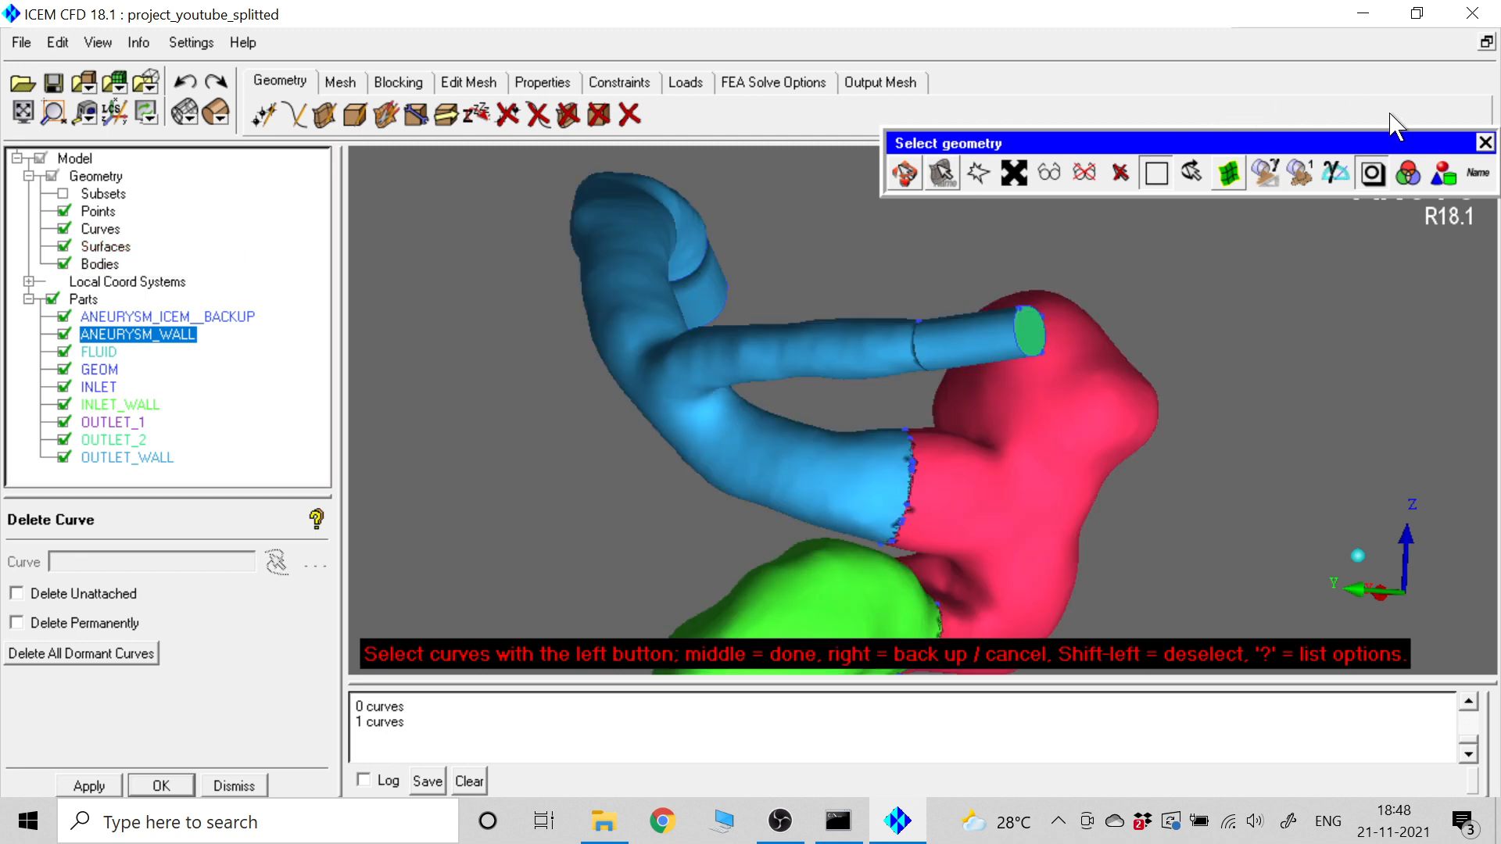
- Delete the curve ring where the inlet vessel meets its straight extension, hiding the surfaces only while selecting
left_click(1485, 143)
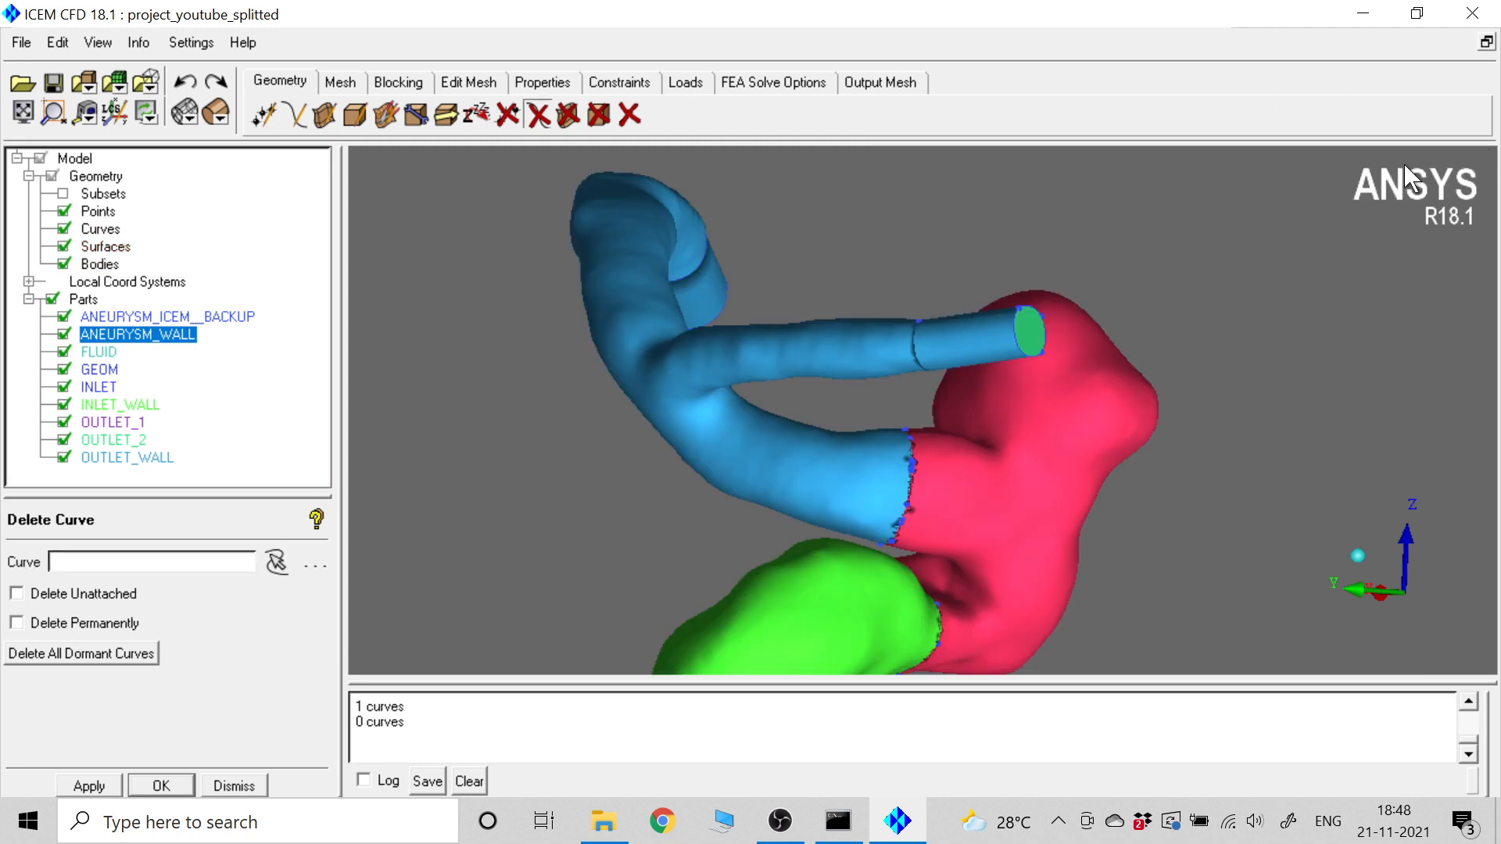
left_click_drag(1140, 309, 462, 328)
left_click(64, 247)
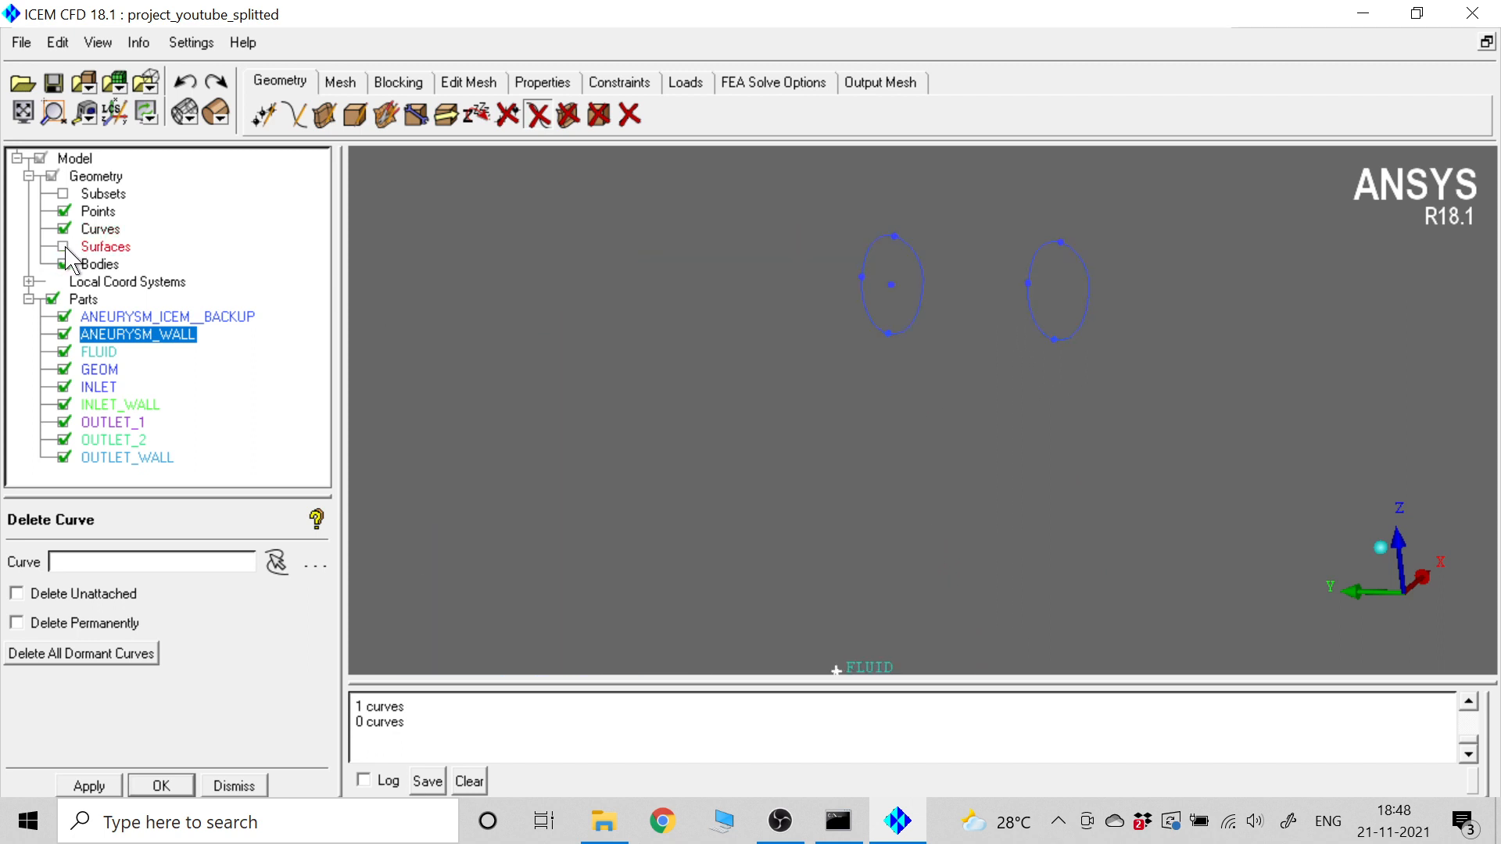
left_click(538, 117)
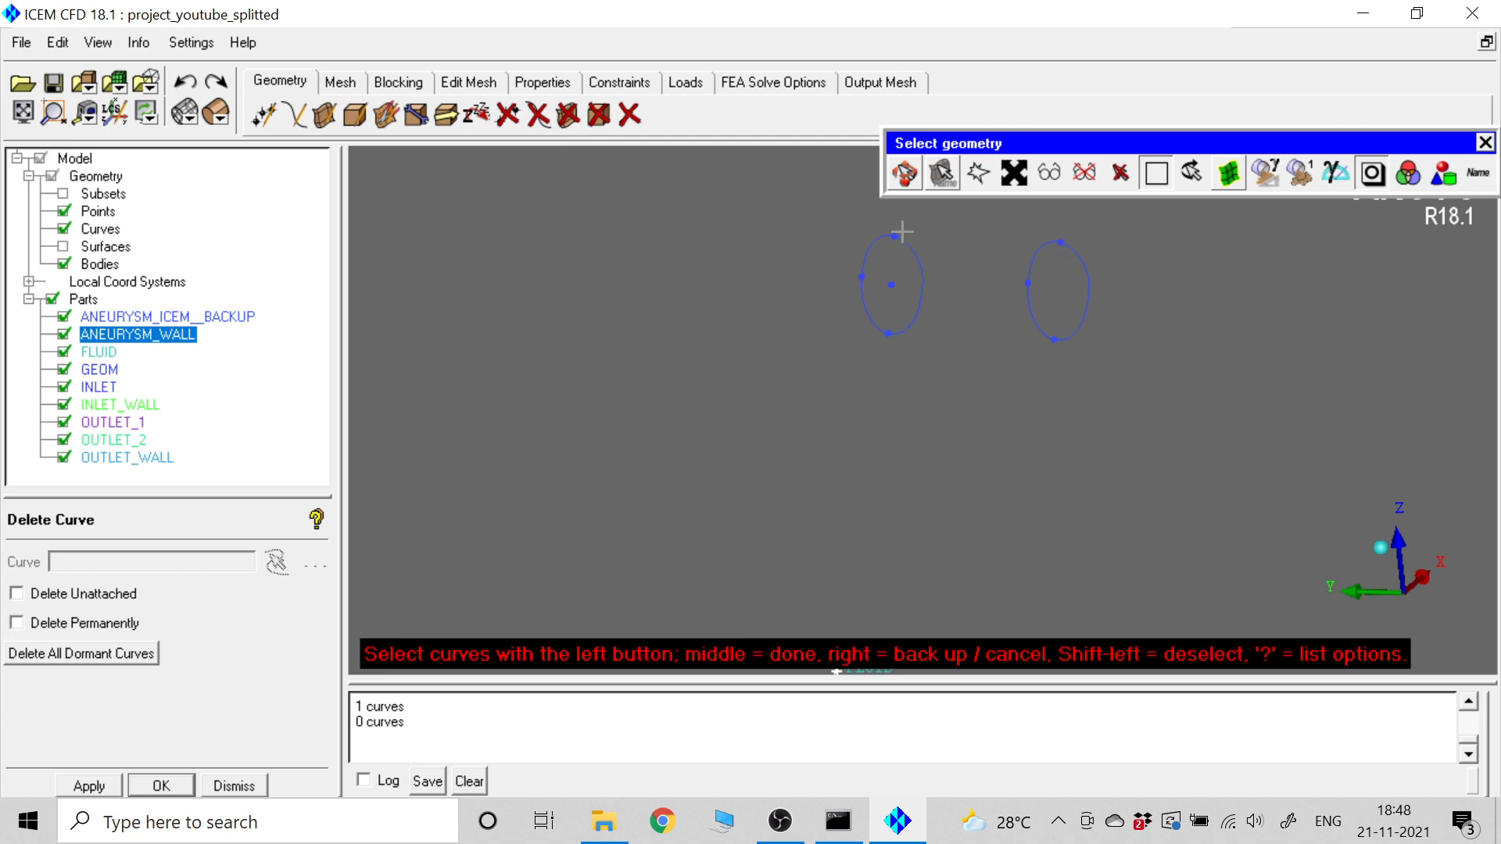
left_click(64, 247)
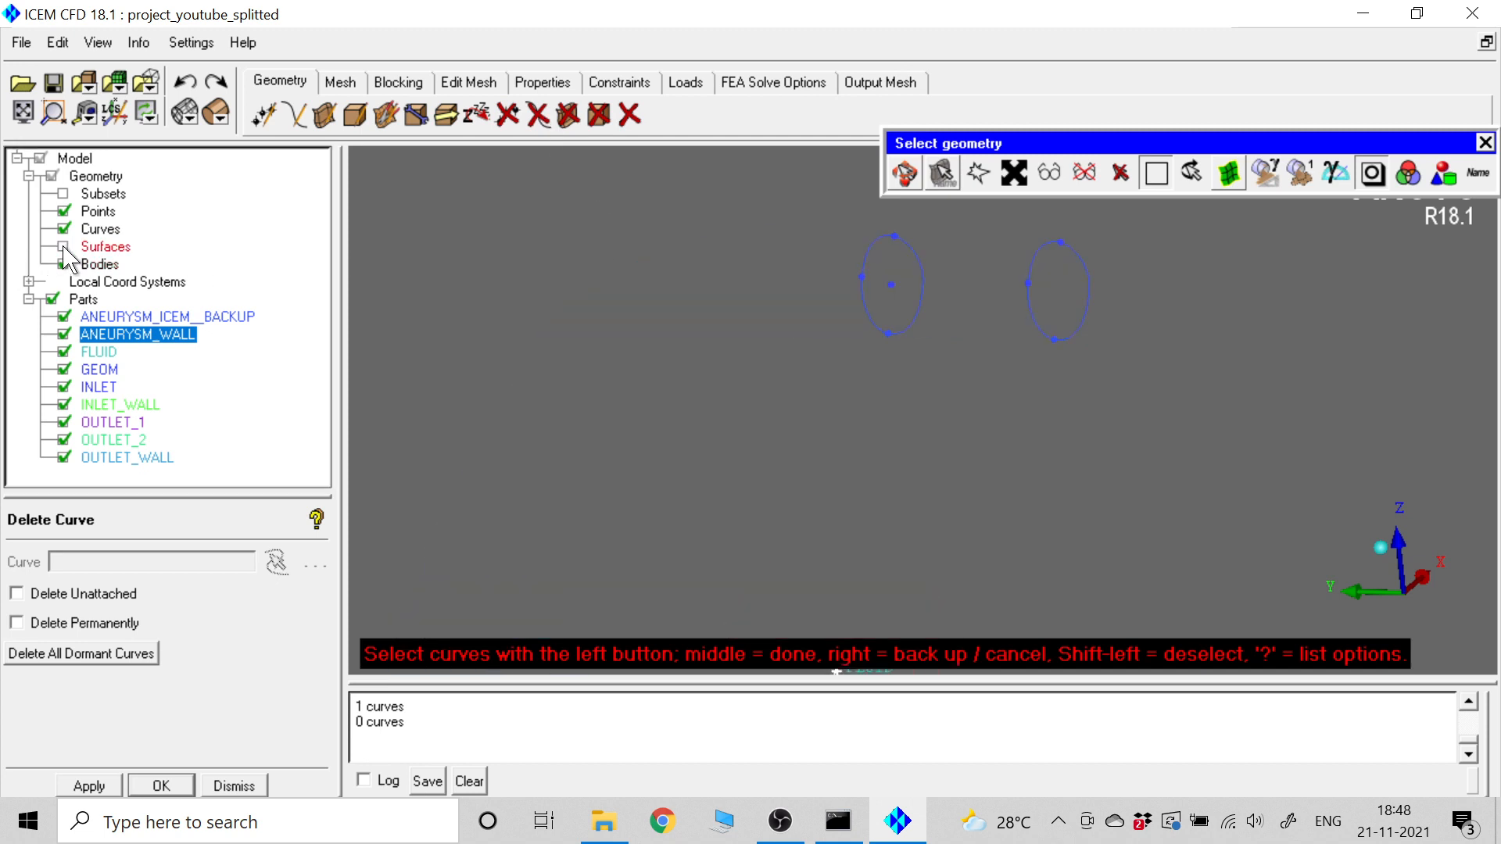
left_click_drag(834, 219, 983, 367)
middle_click(819, 365)
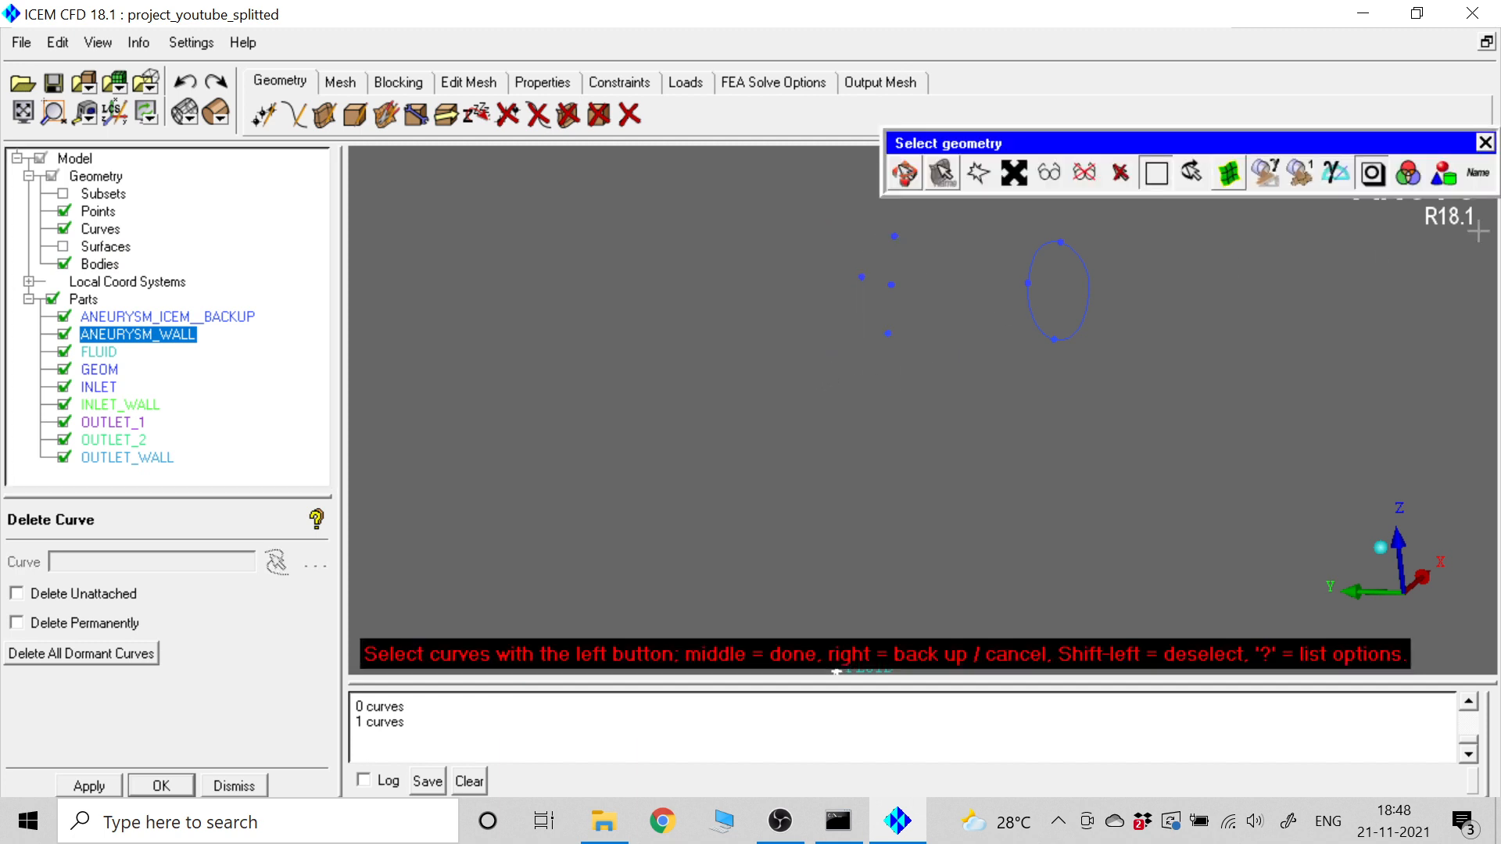
left_click(1485, 142)
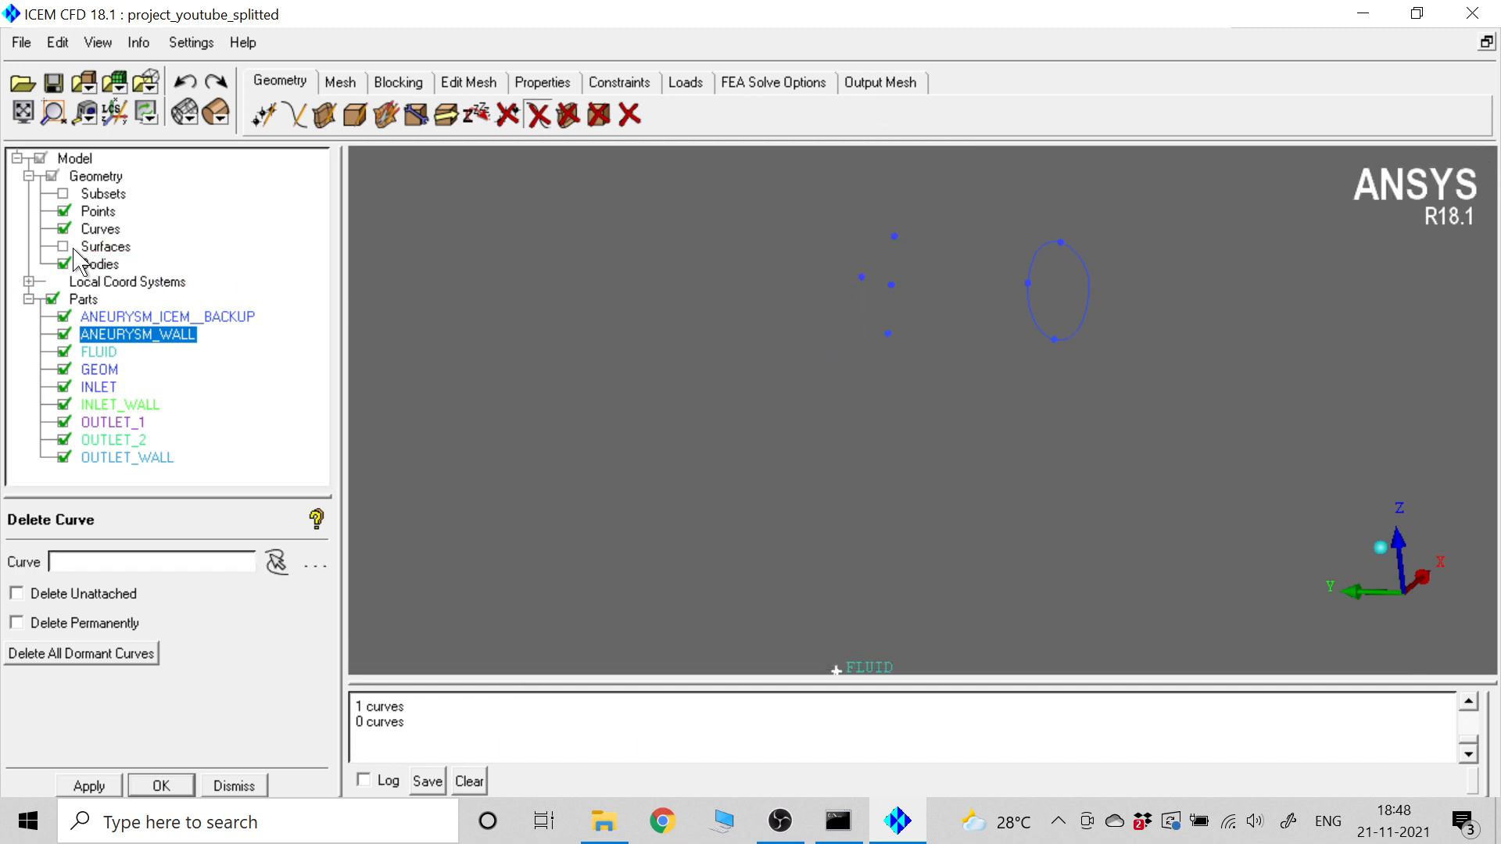
left_click(63, 247)
left_click_drag(683, 432, 1360, 438)
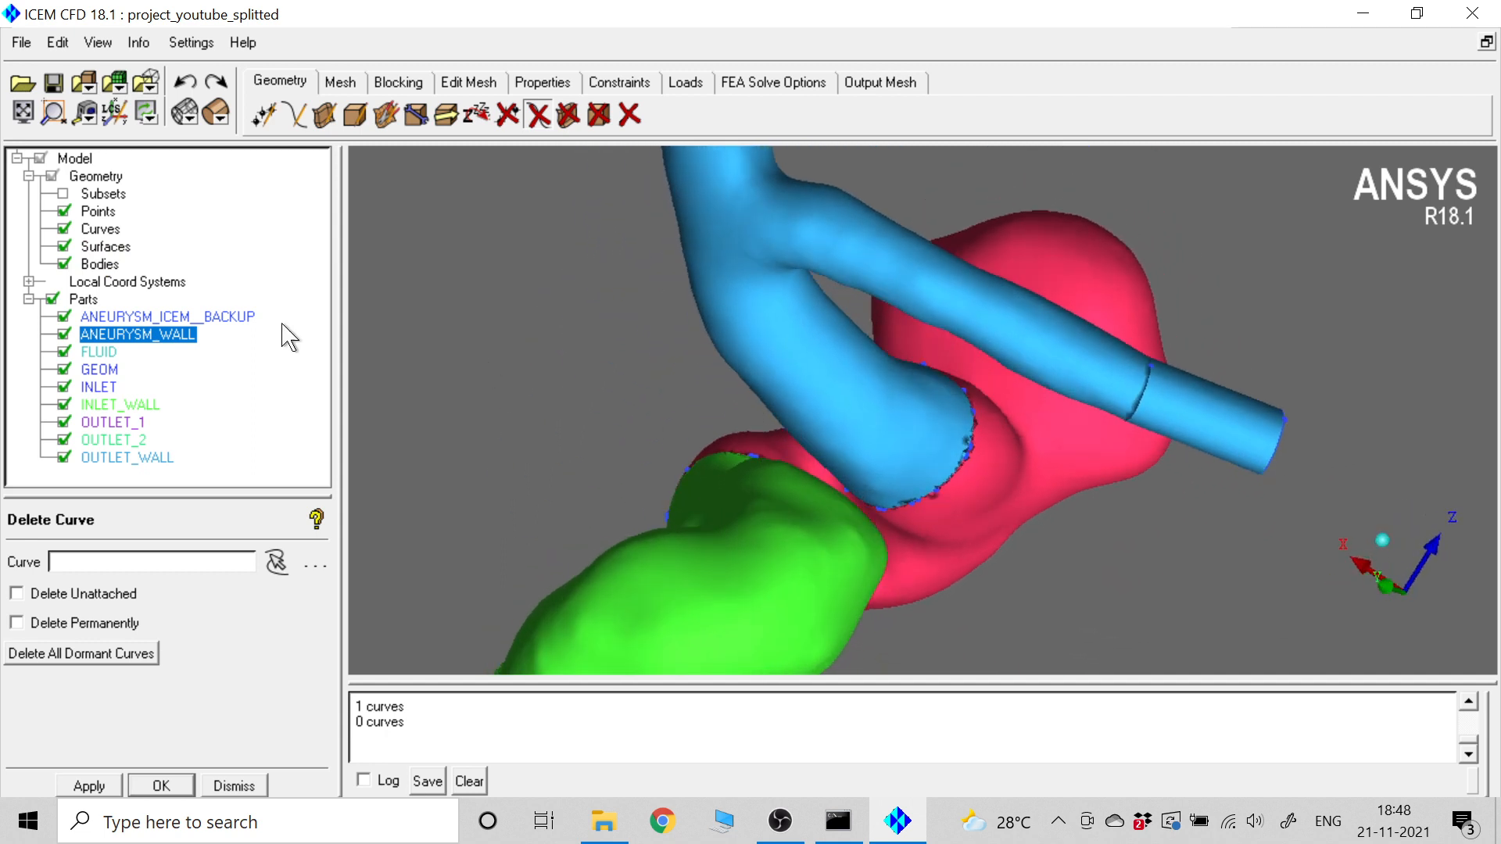
- Set the input geometry for the Tetra/Mixed volume mesh computation to Visible
left_click(59, 247)
left_click(60, 247)
middle_click_drag(450, 444, 542, 247)
left_click_drag(542, 247, 588, 164)
left_click(341, 81)
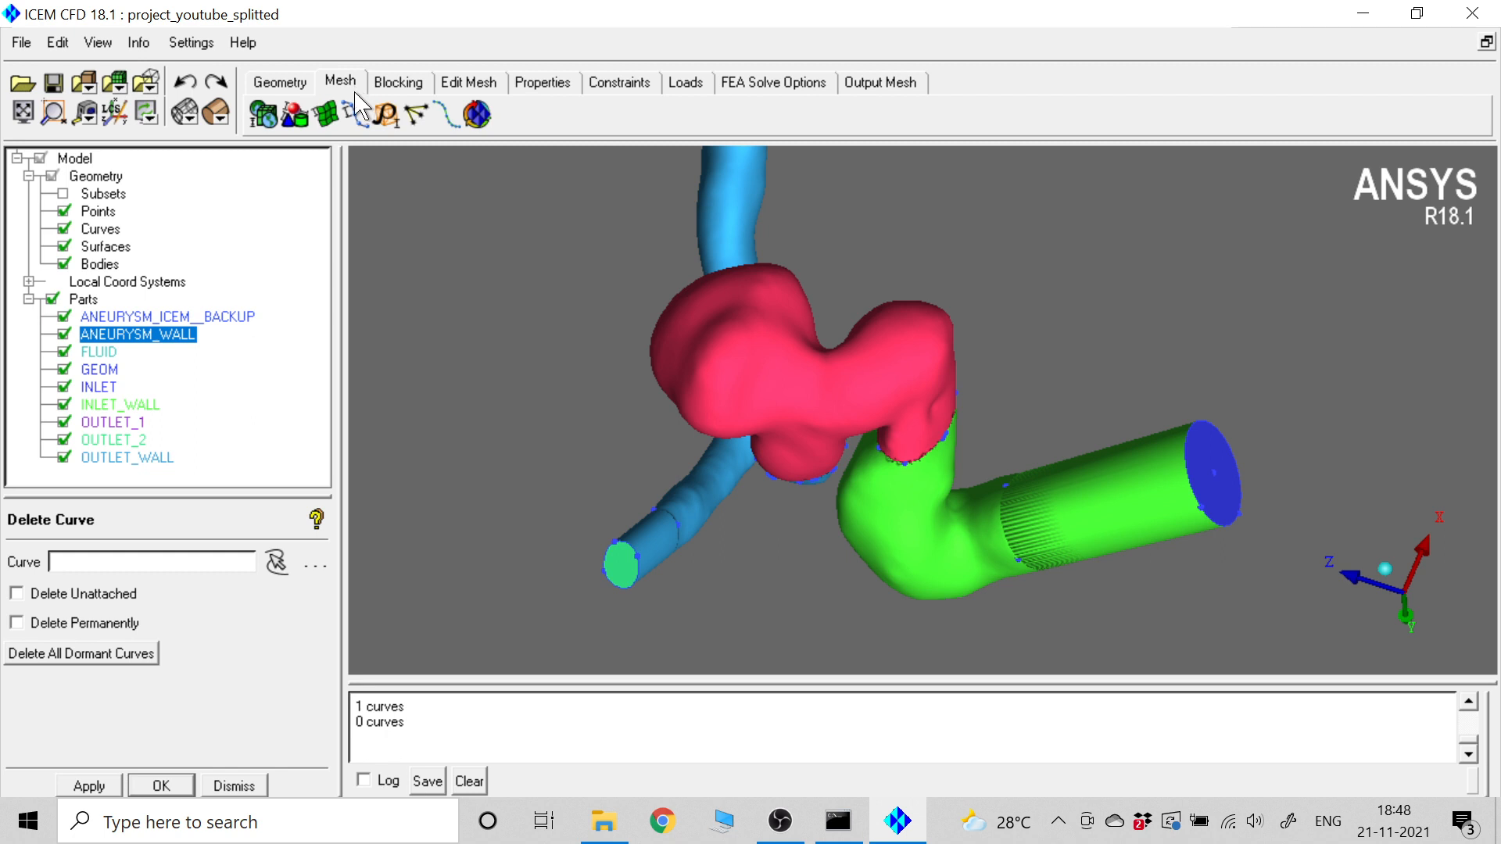
left_click(477, 115)
left_click_drag(325, 602, 306, 665)
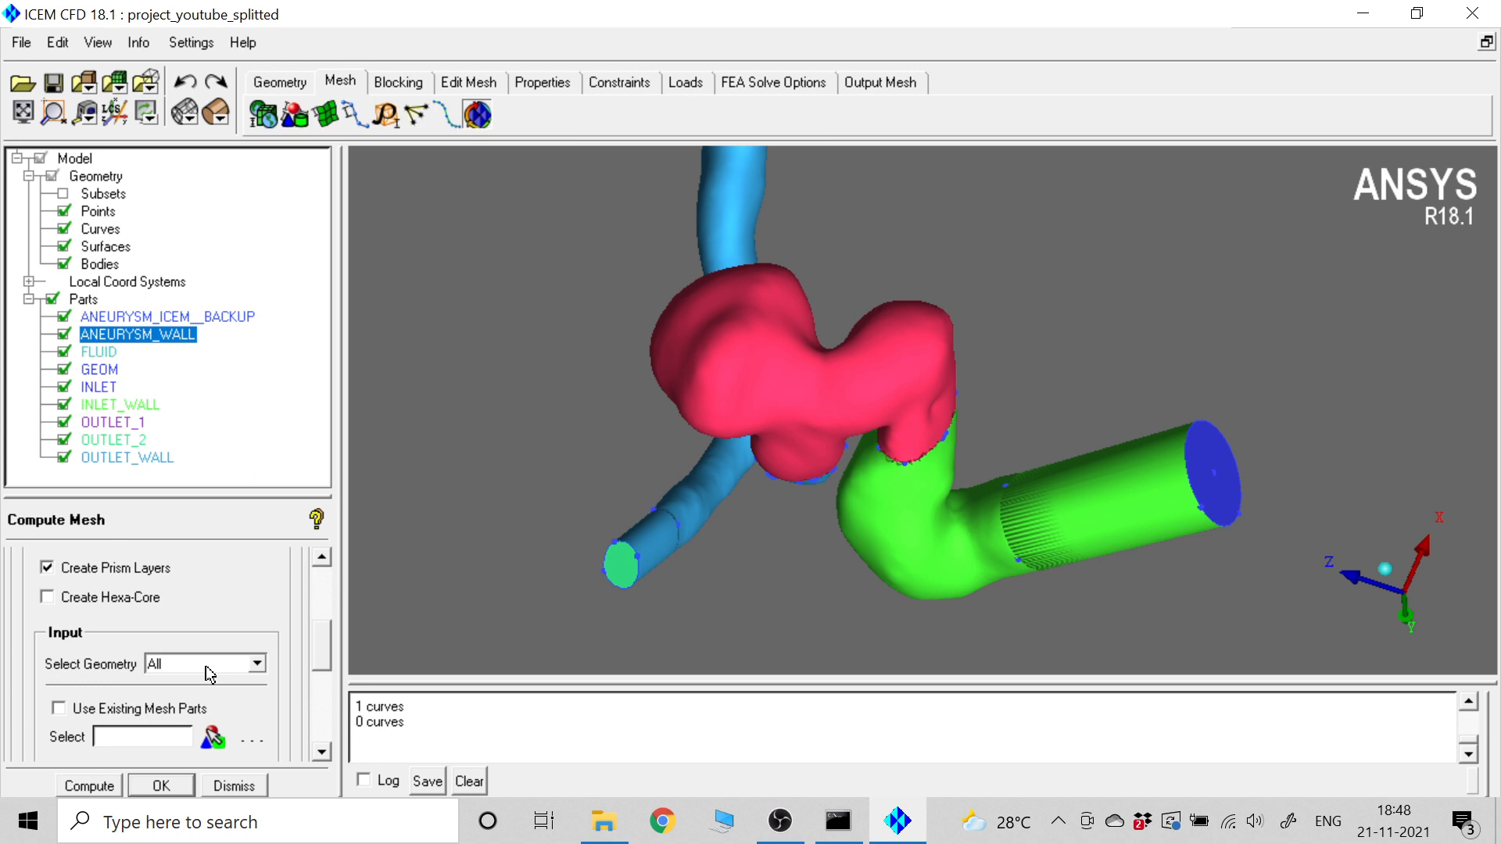
left_click(257, 663)
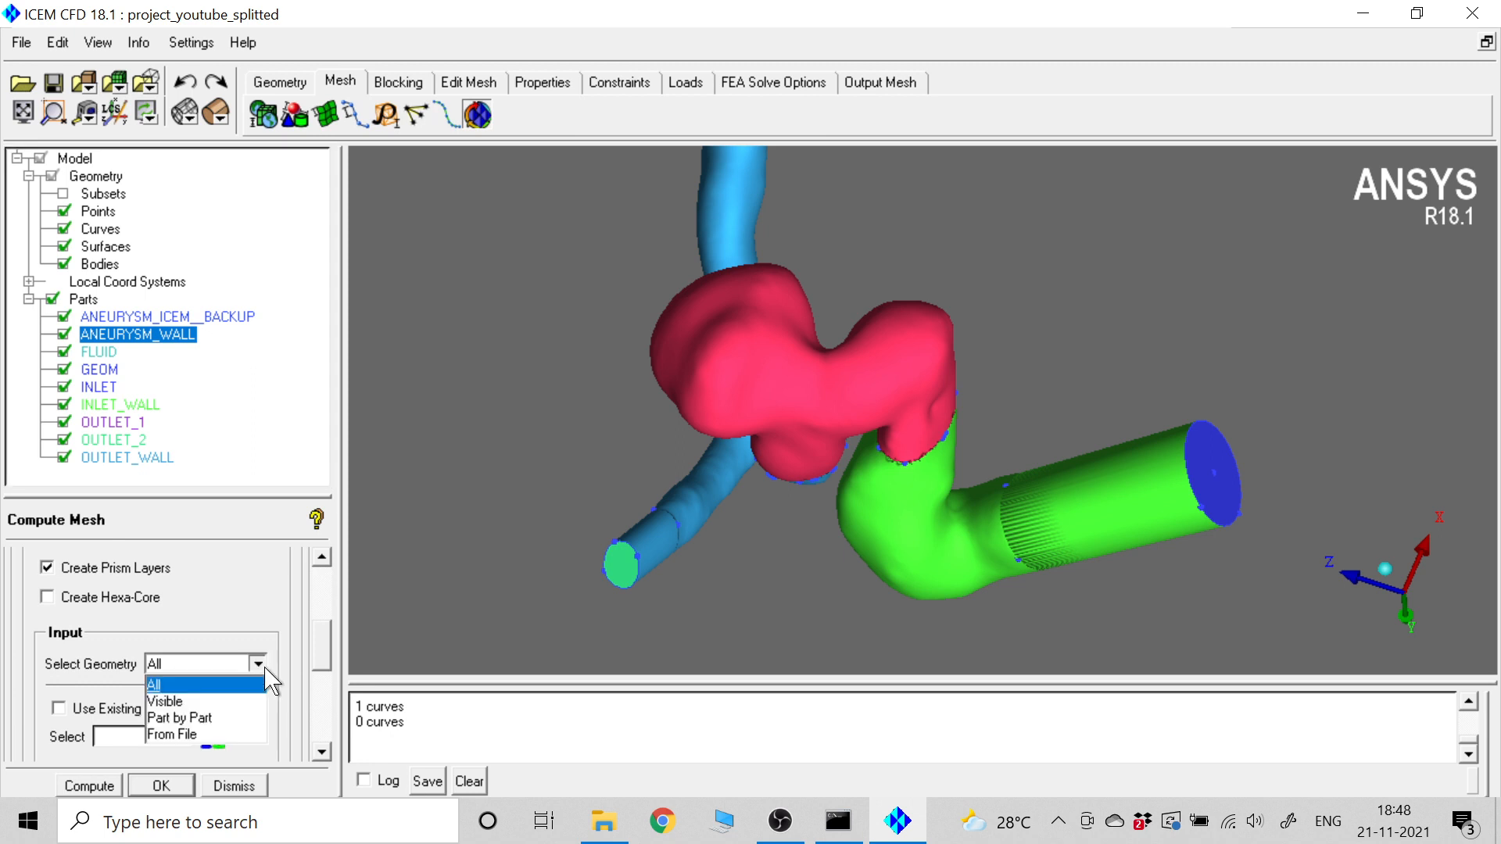
left_click(215, 697)
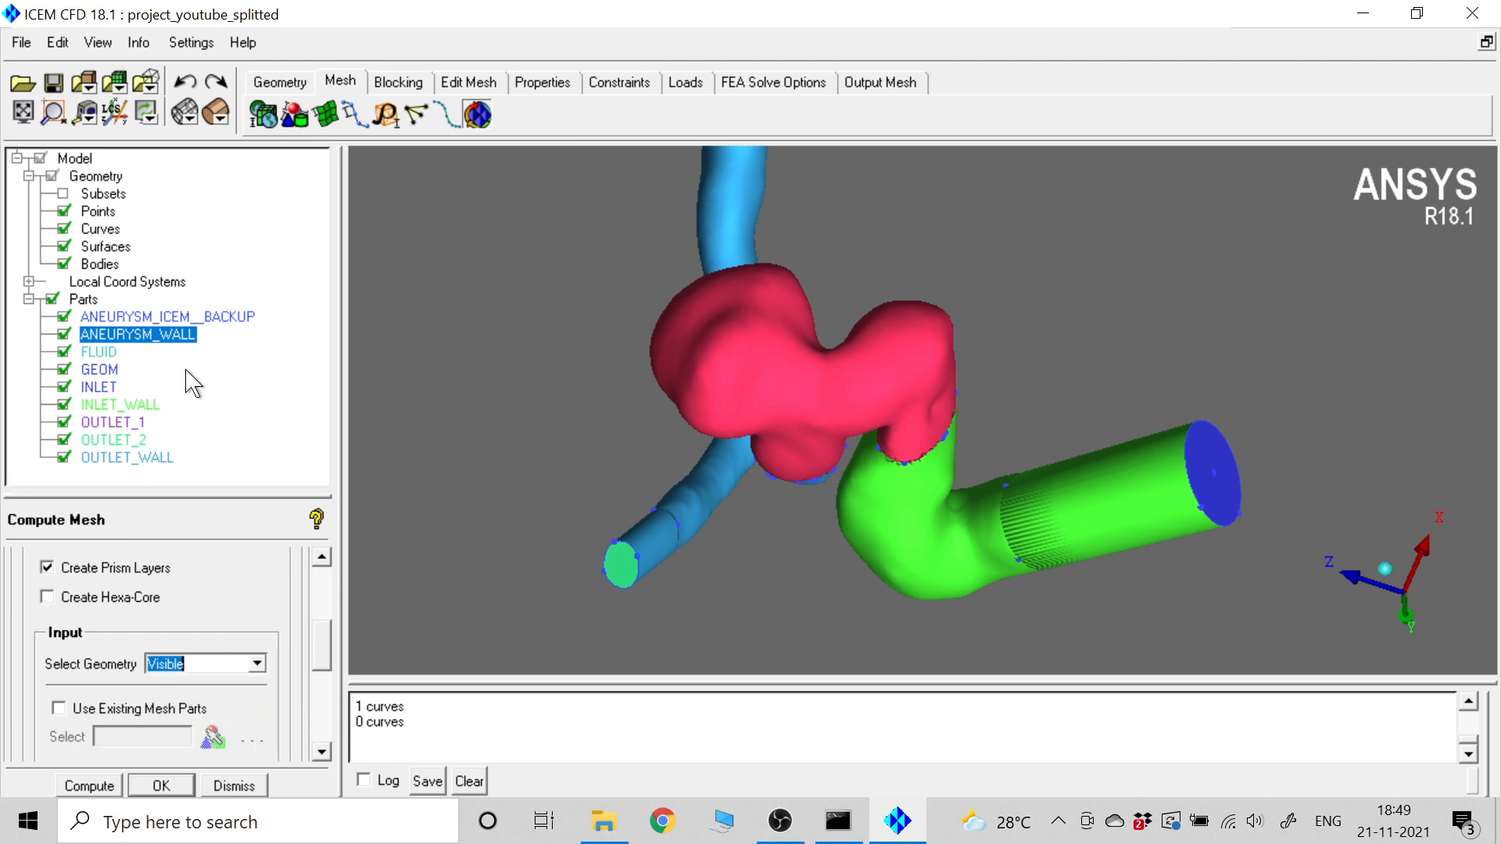
- Hide the points and compute the Tetra/Mixed volume mesh with prism layers from the visible geometry
left_click(66, 211)
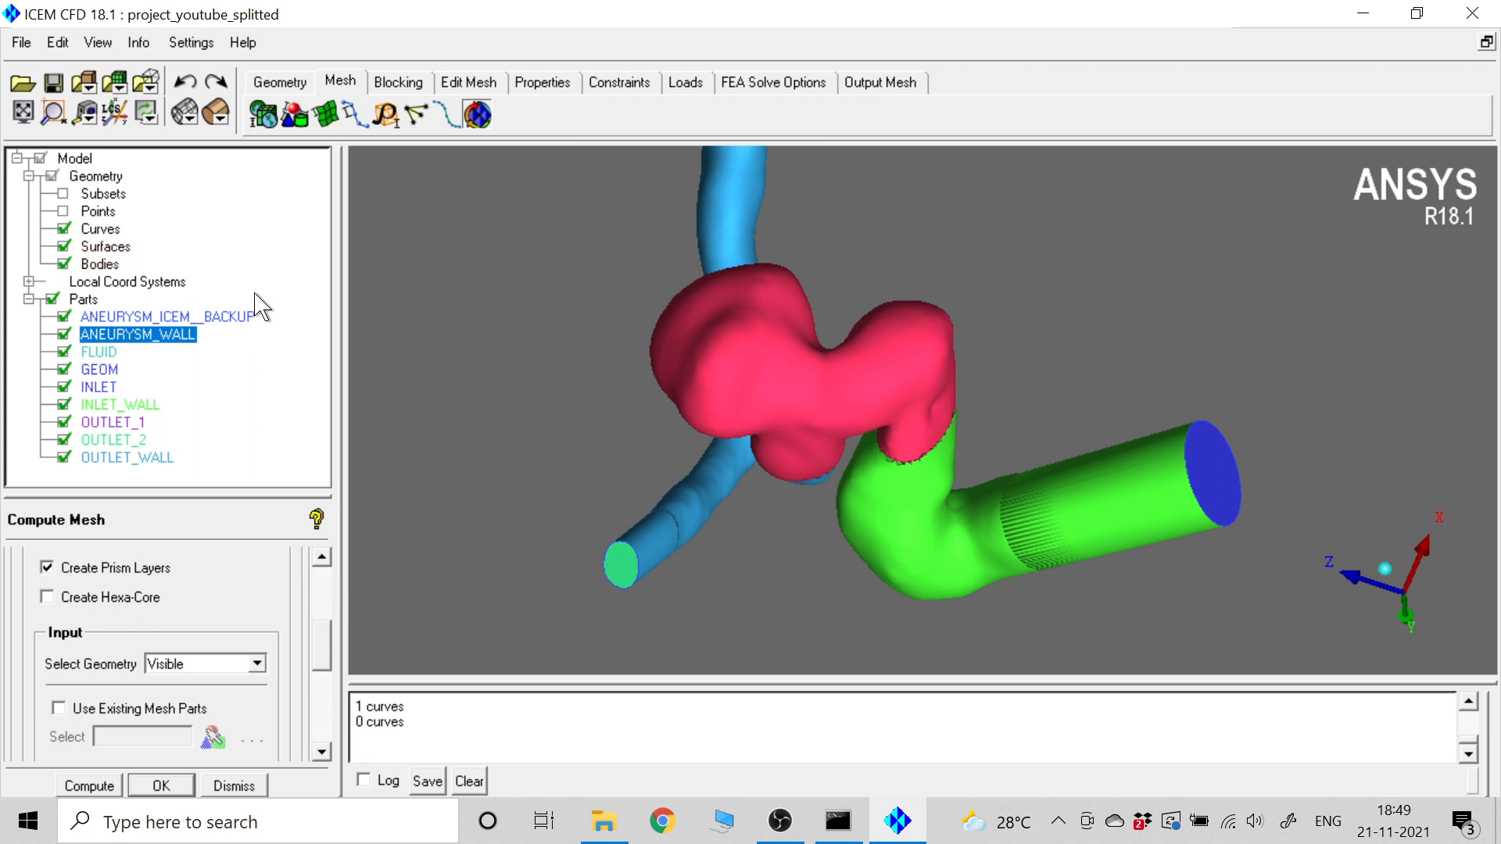
scroll(327, 661, "down", 3)
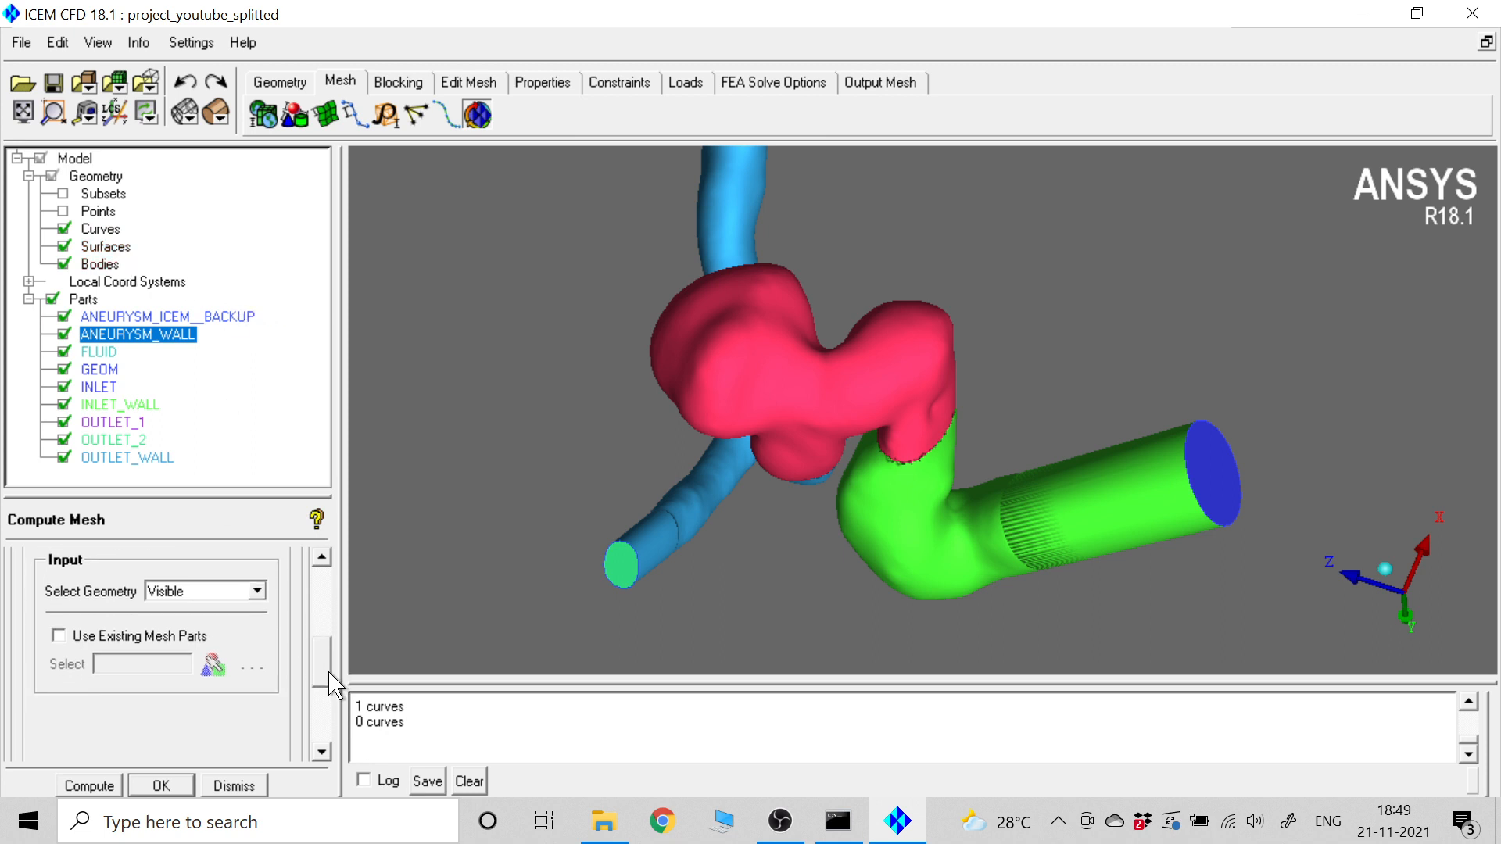
scroll(328, 661, "up", 4)
left_click_drag(327, 649, 328, 666)
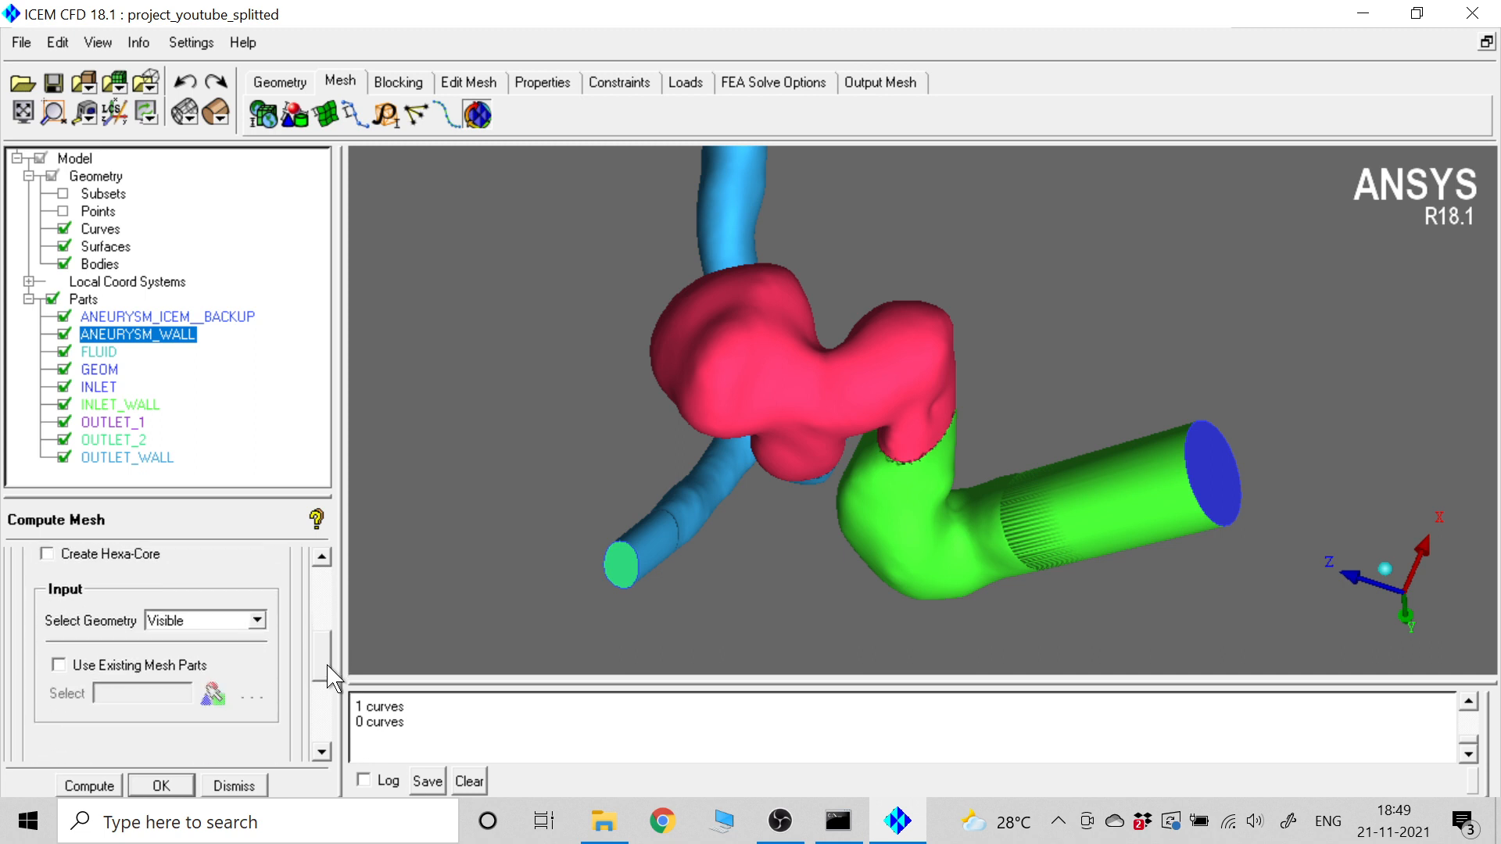
left_click(89, 786)
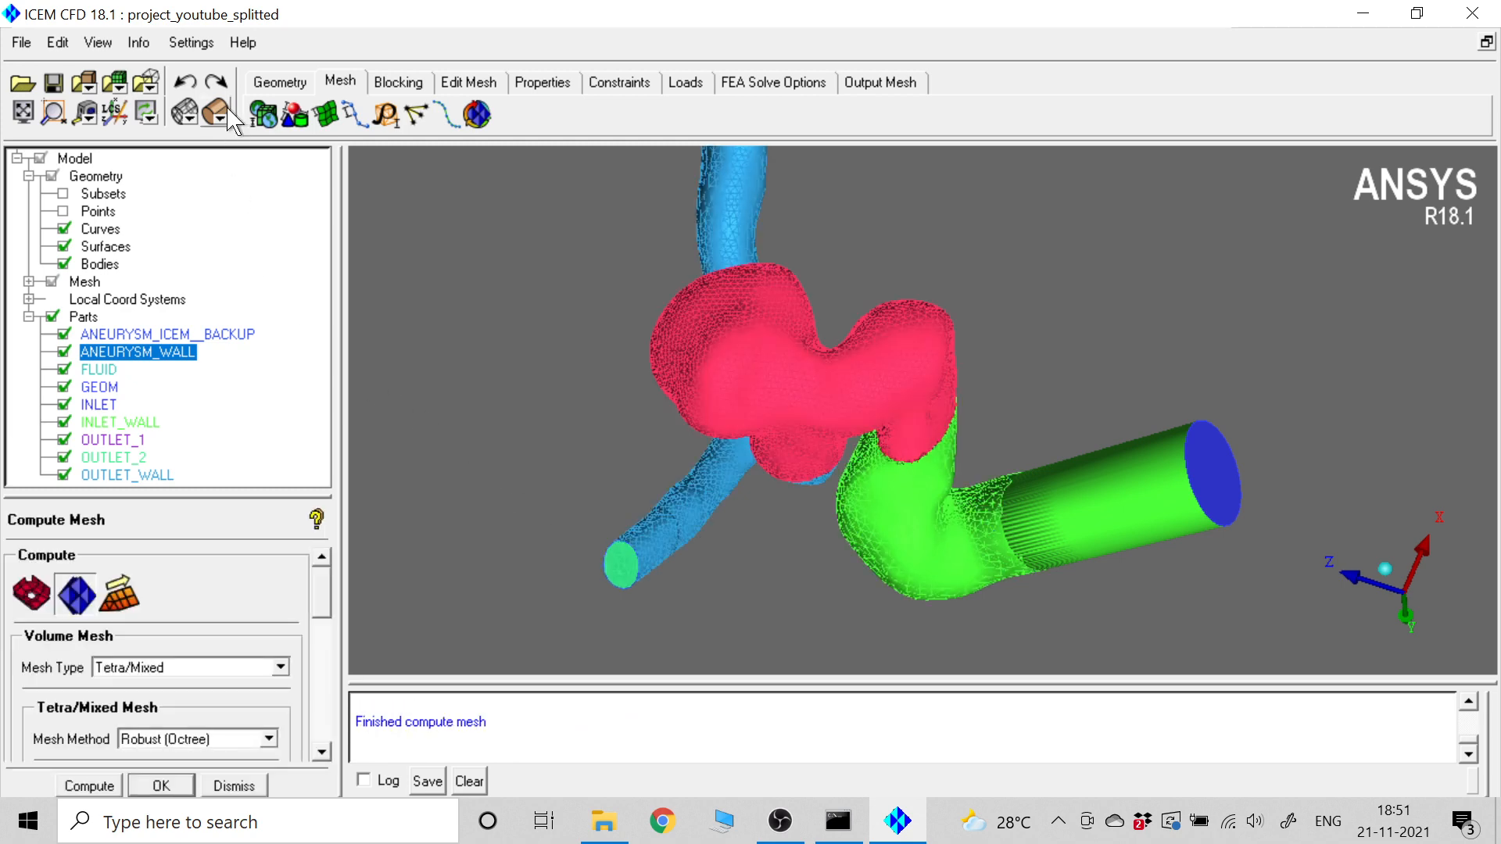
- Hide the surfaces, display the mesh as shaded elements and examine it around the aneurysm and the inlet end
left_click(65, 248)
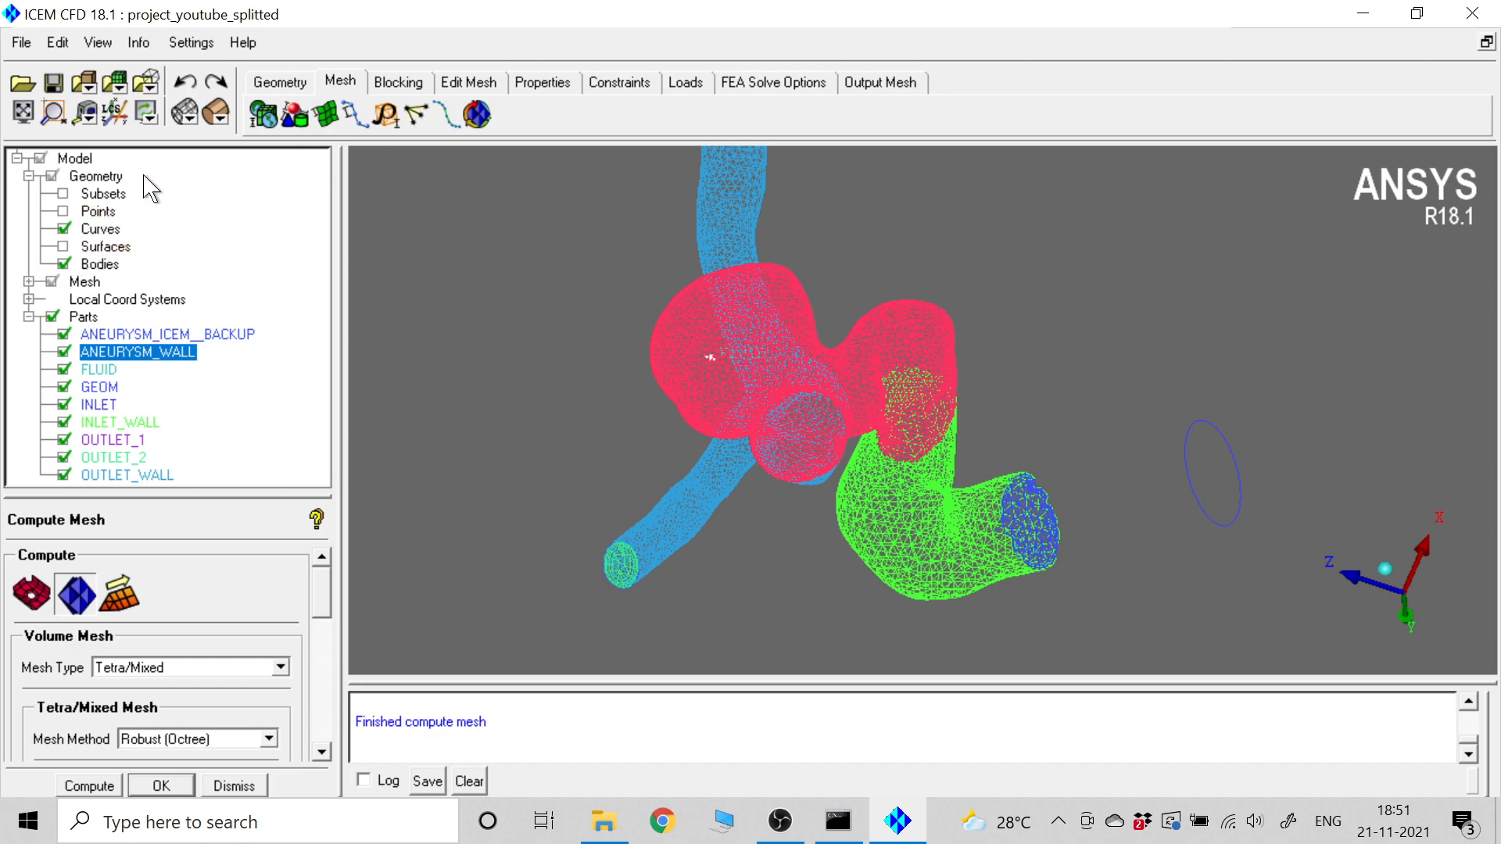
left_click(211, 114)
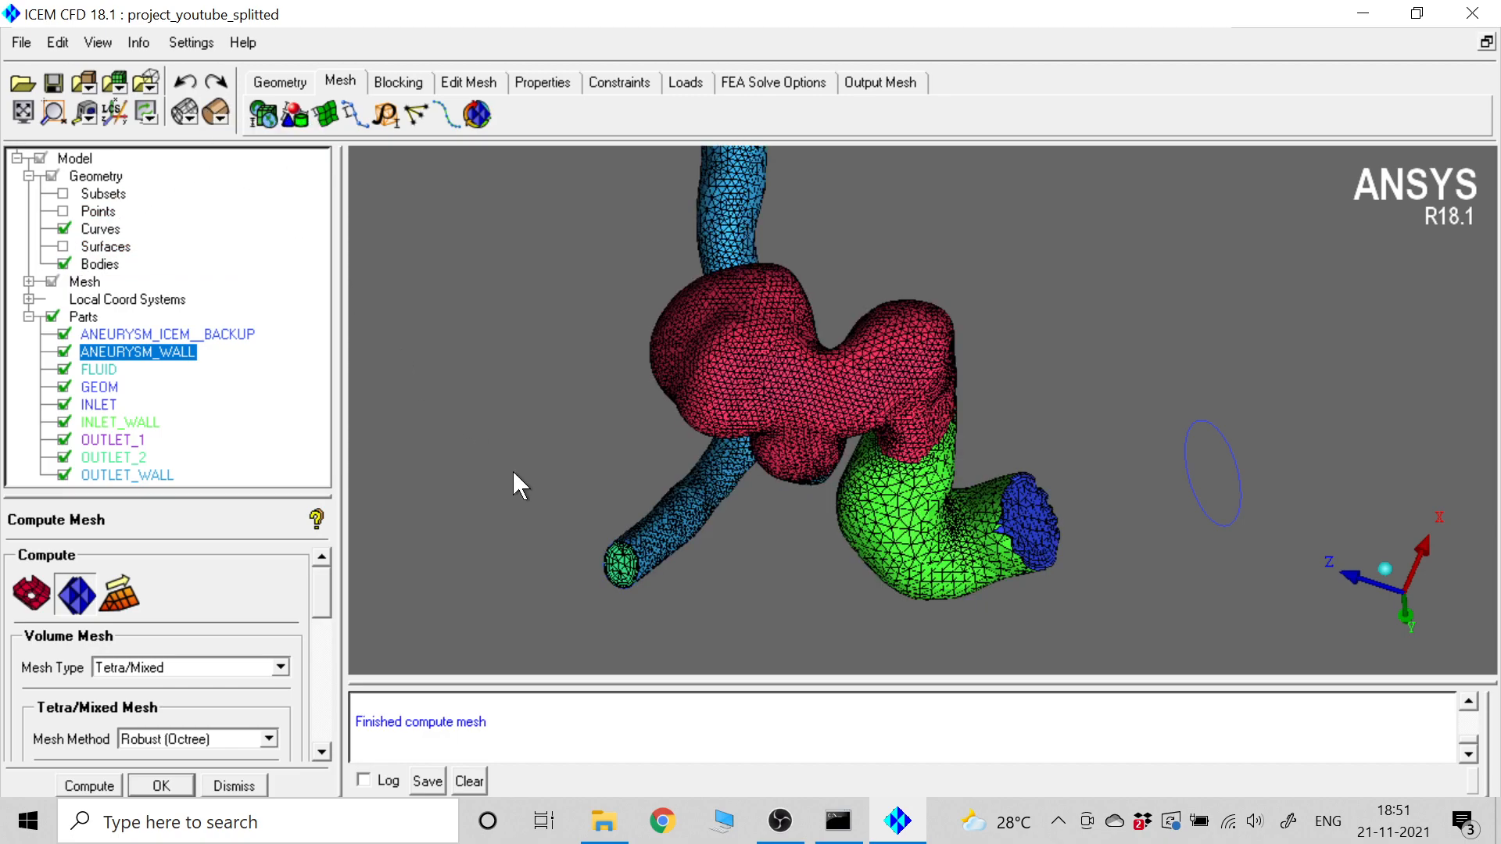
left_click_drag(526, 488, 981, 518)
left_click_drag(1212, 418, 607, 474)
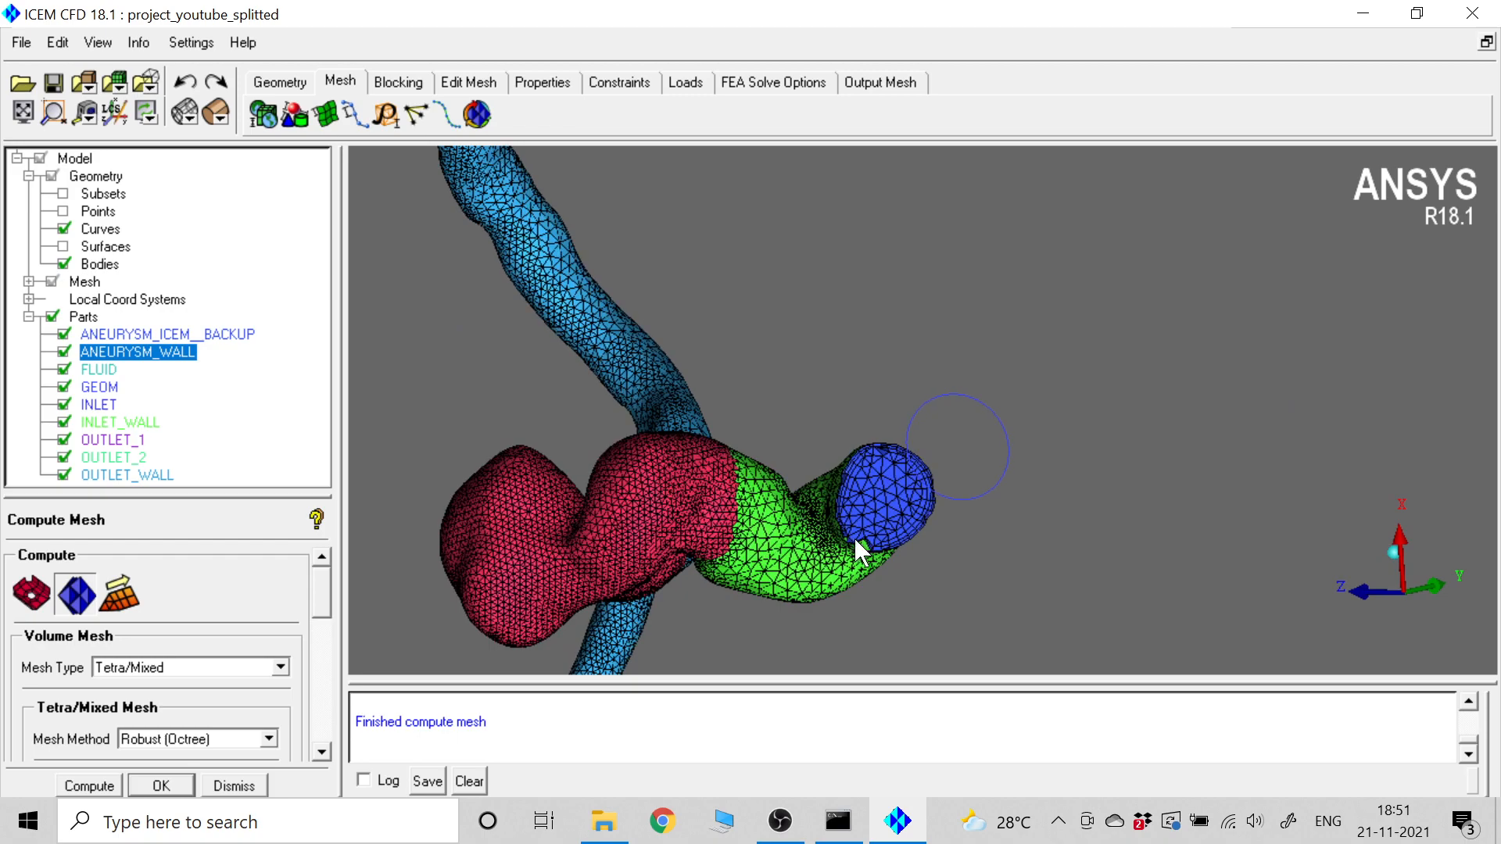
scroll(852, 537, "up", 4)
middle_click_drag(820, 538, 919, 431)
left_click_drag(834, 474, 1186, 395)
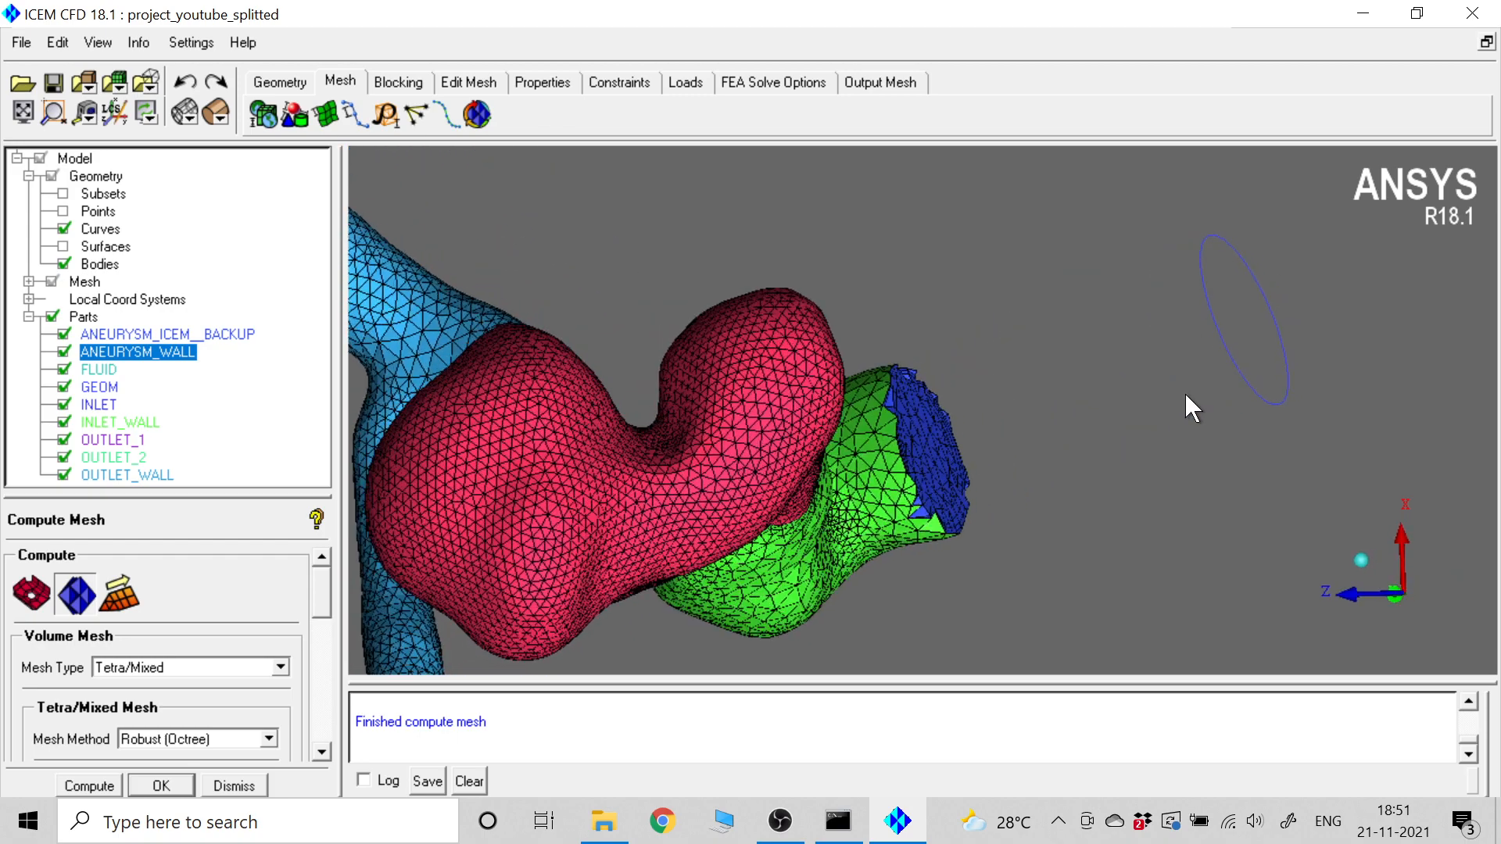
- Hide the mesh, show the surfaces again and hide the INLET_WALL part to expose the inlet faces
left_click(51, 282)
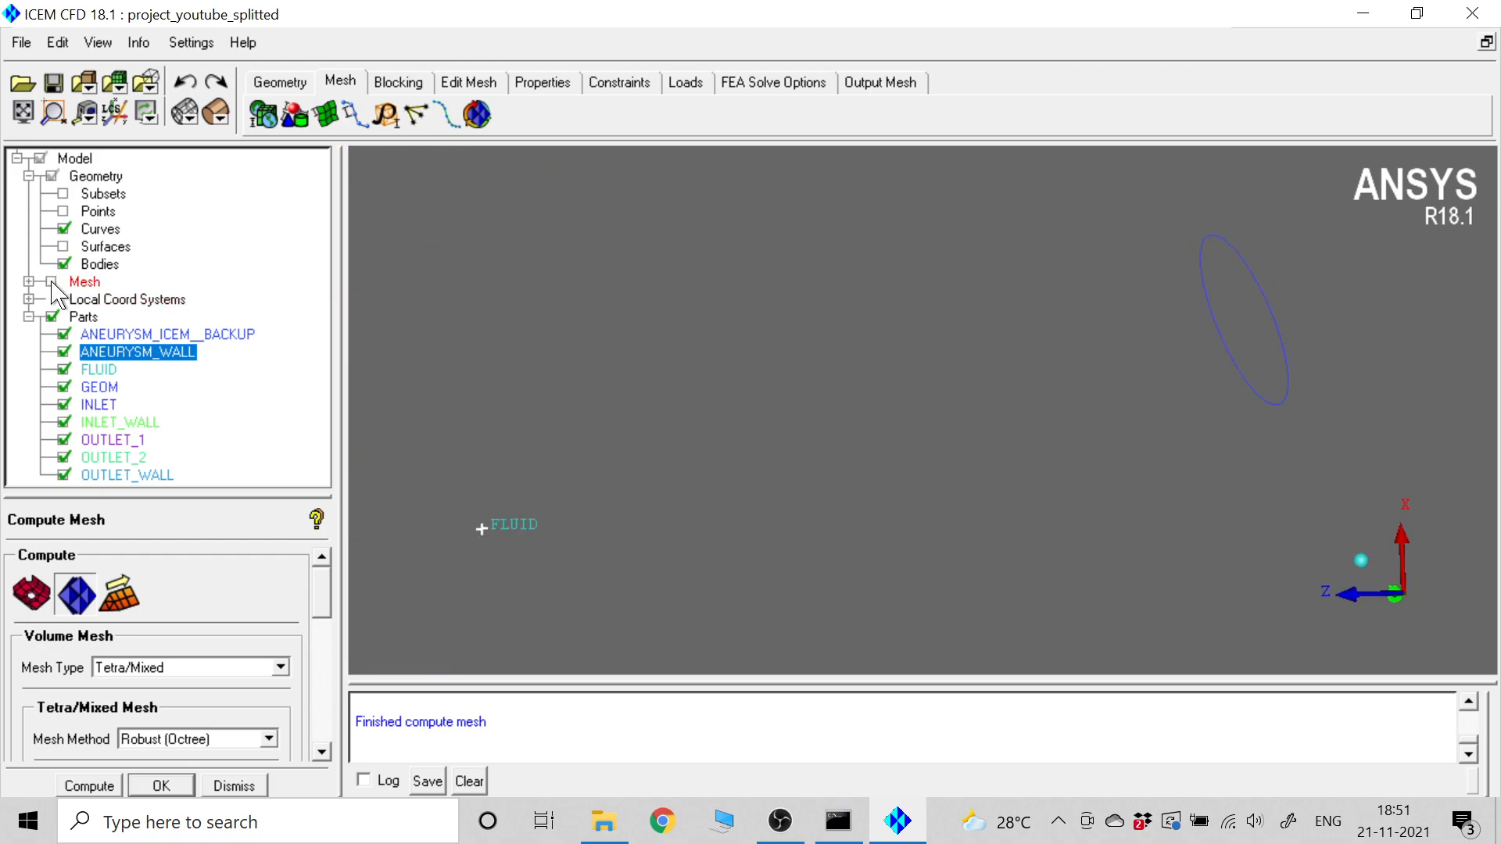
left_click(63, 246)
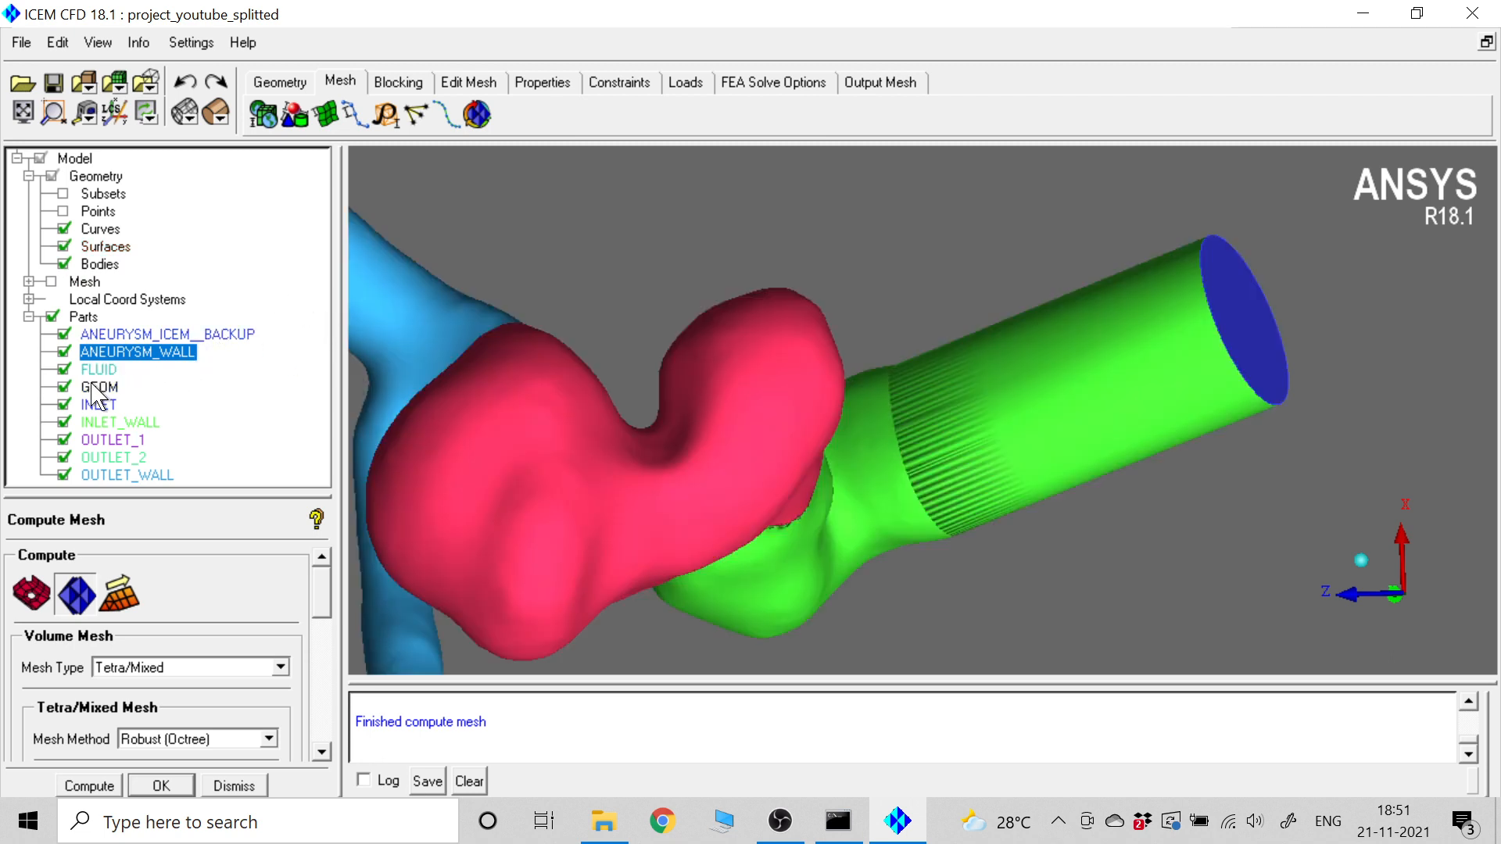
left_click(65, 422)
left_click(65, 423)
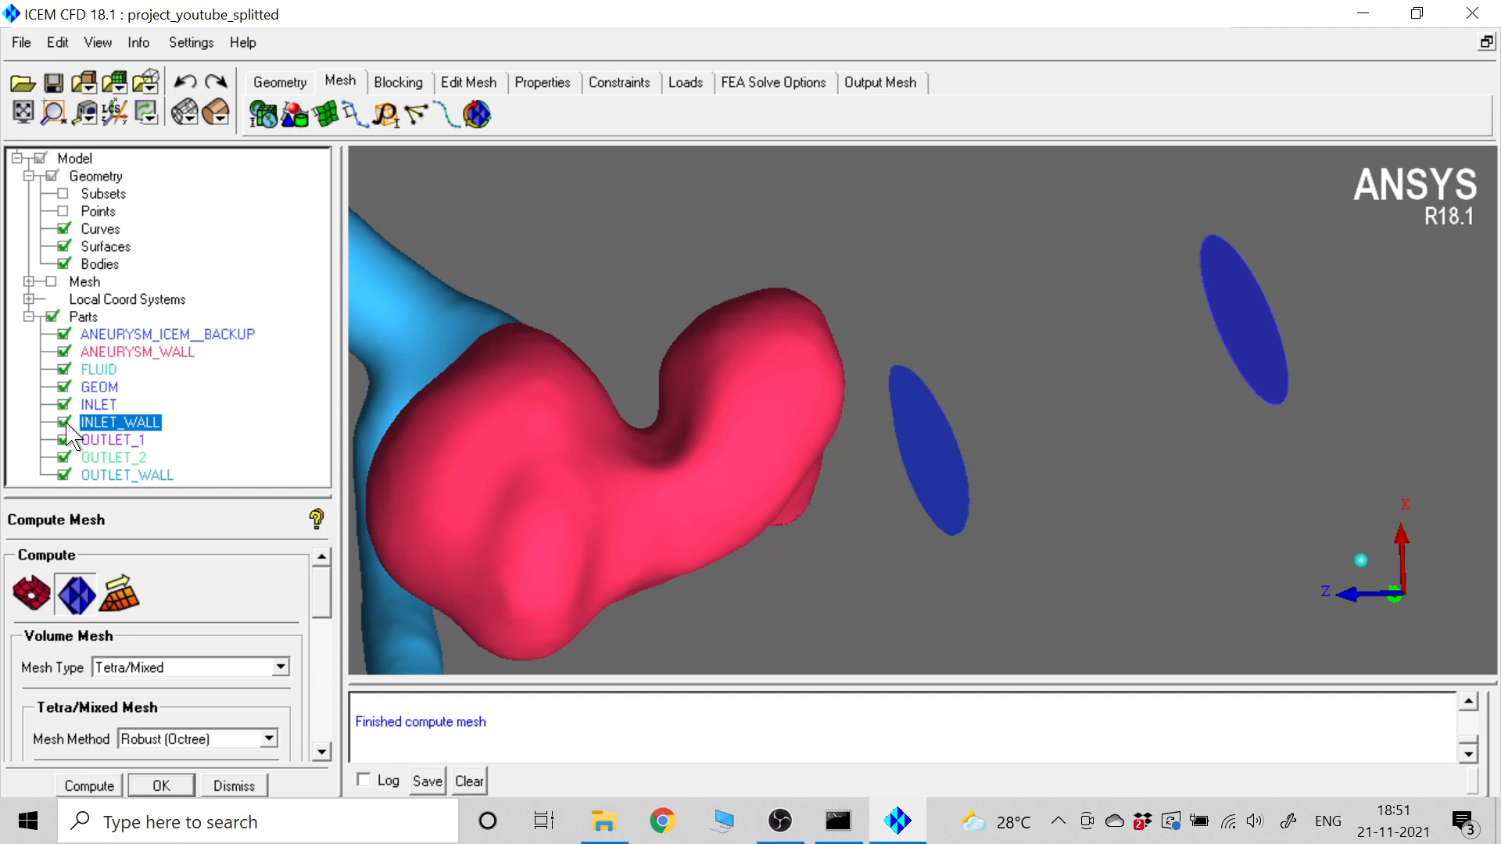
left_click(65, 423)
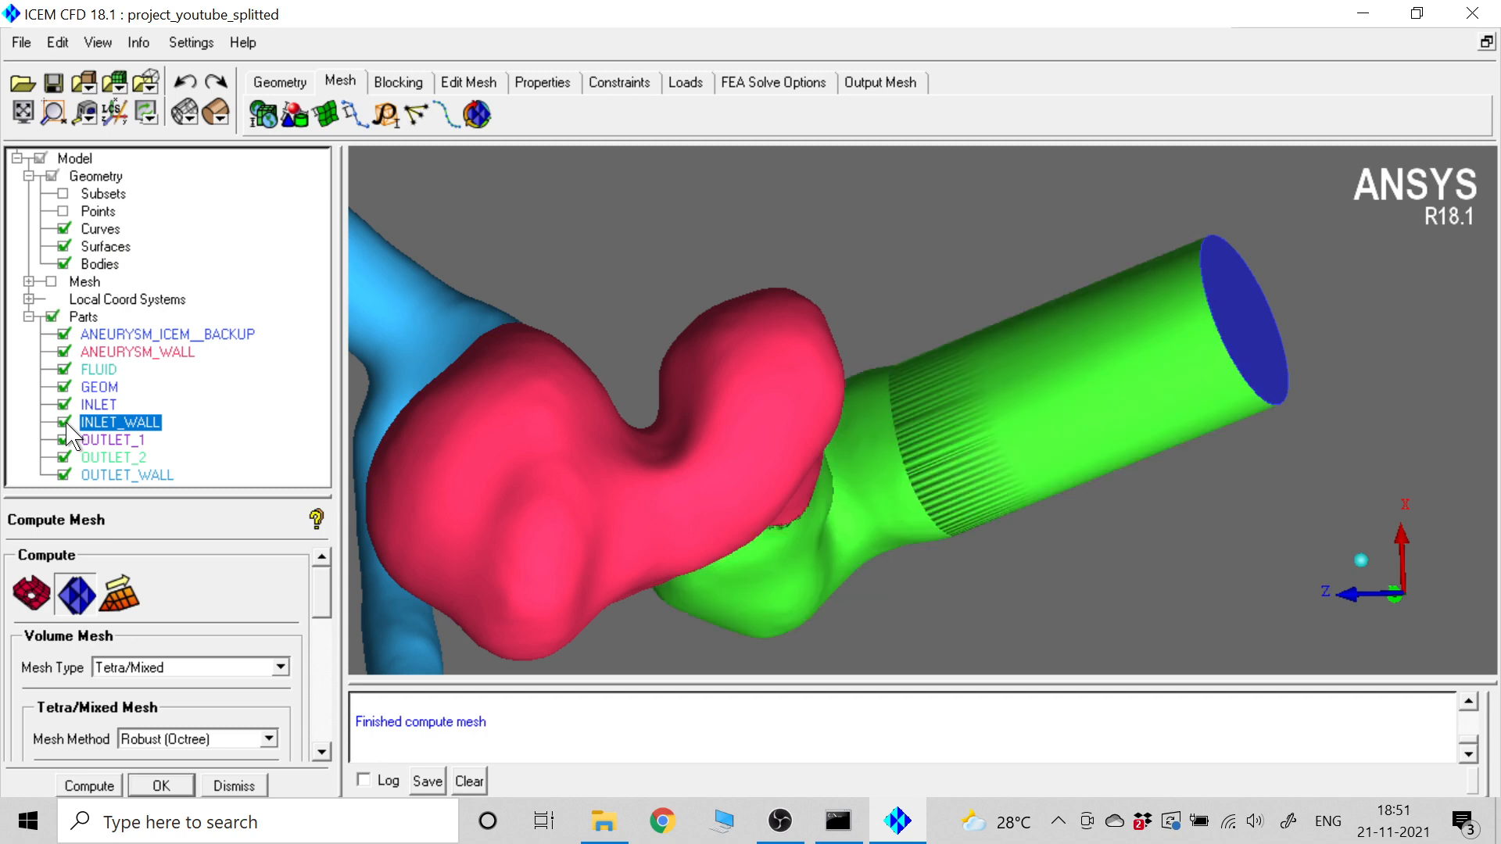
left_click(65, 423)
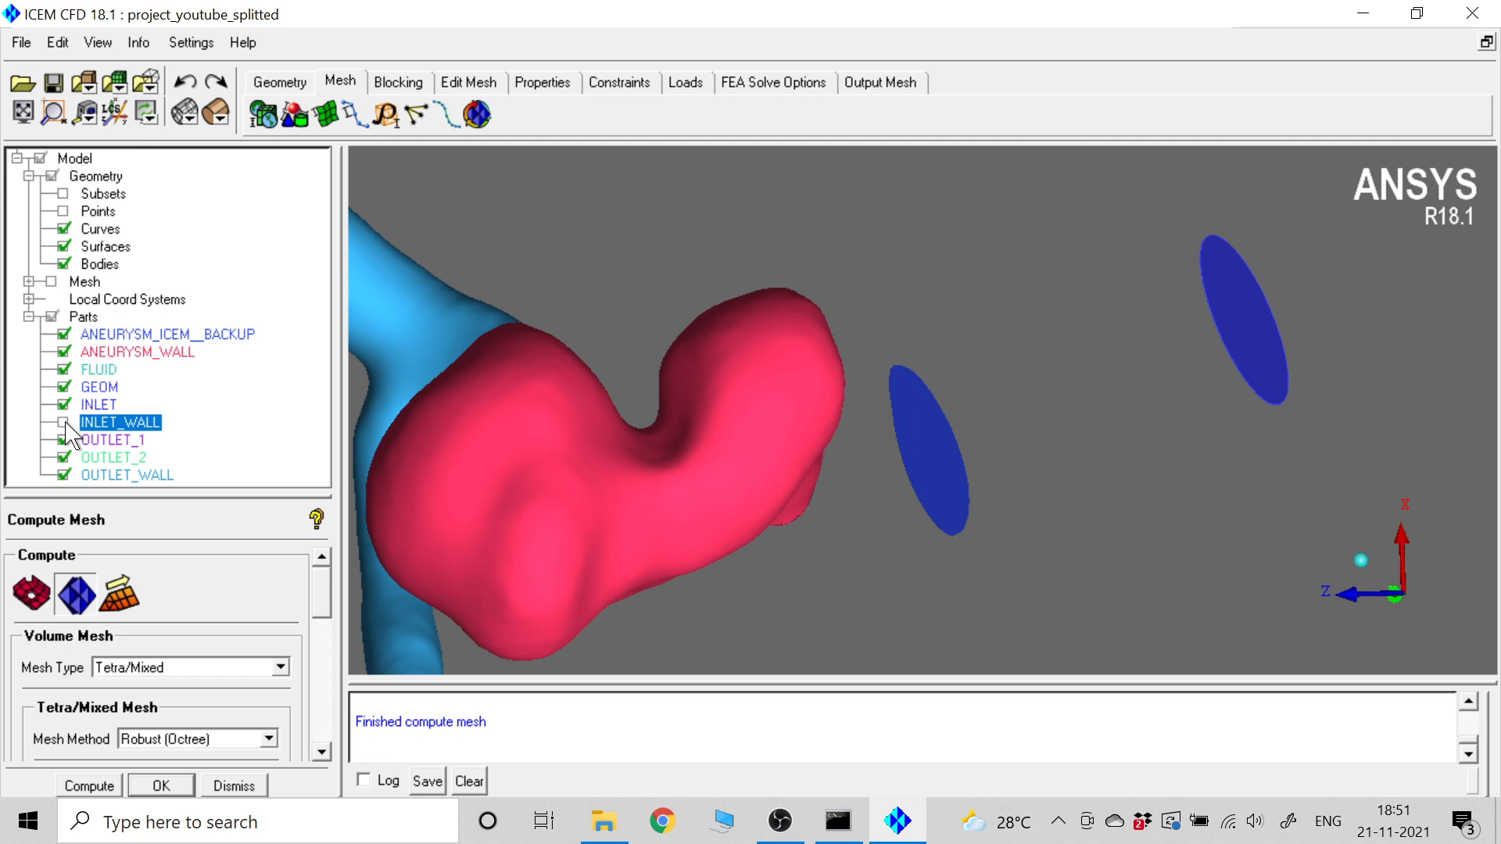
left_click(65, 423)
left_click(65, 423)
- Delete the inner inlet surface at the start of the straight extension and show INLET_WALL again
left_click(300, 86)
left_click(569, 115)
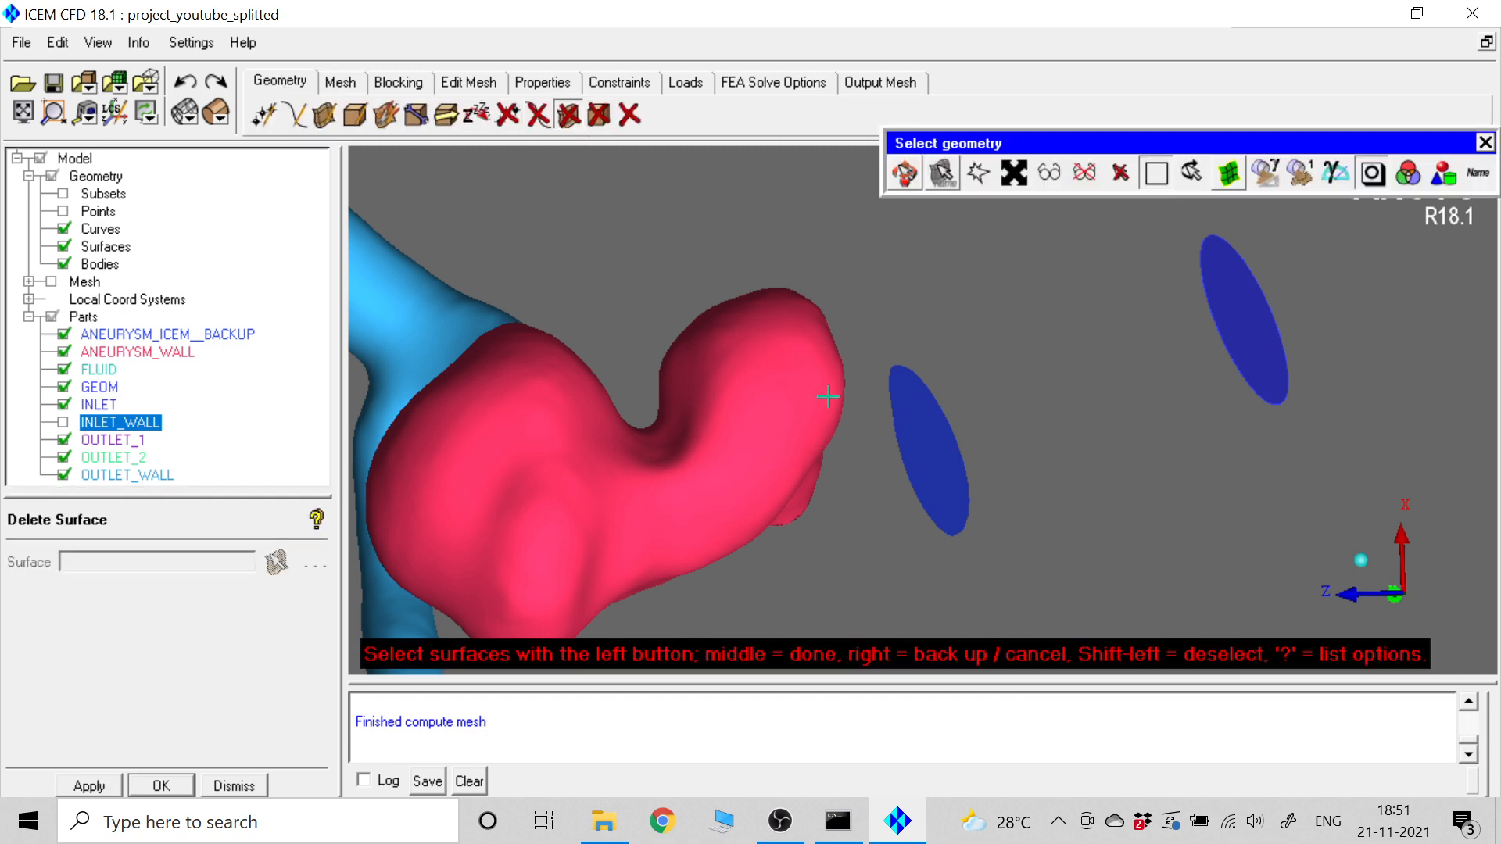
left_click(914, 439)
middle_click(1093, 459)
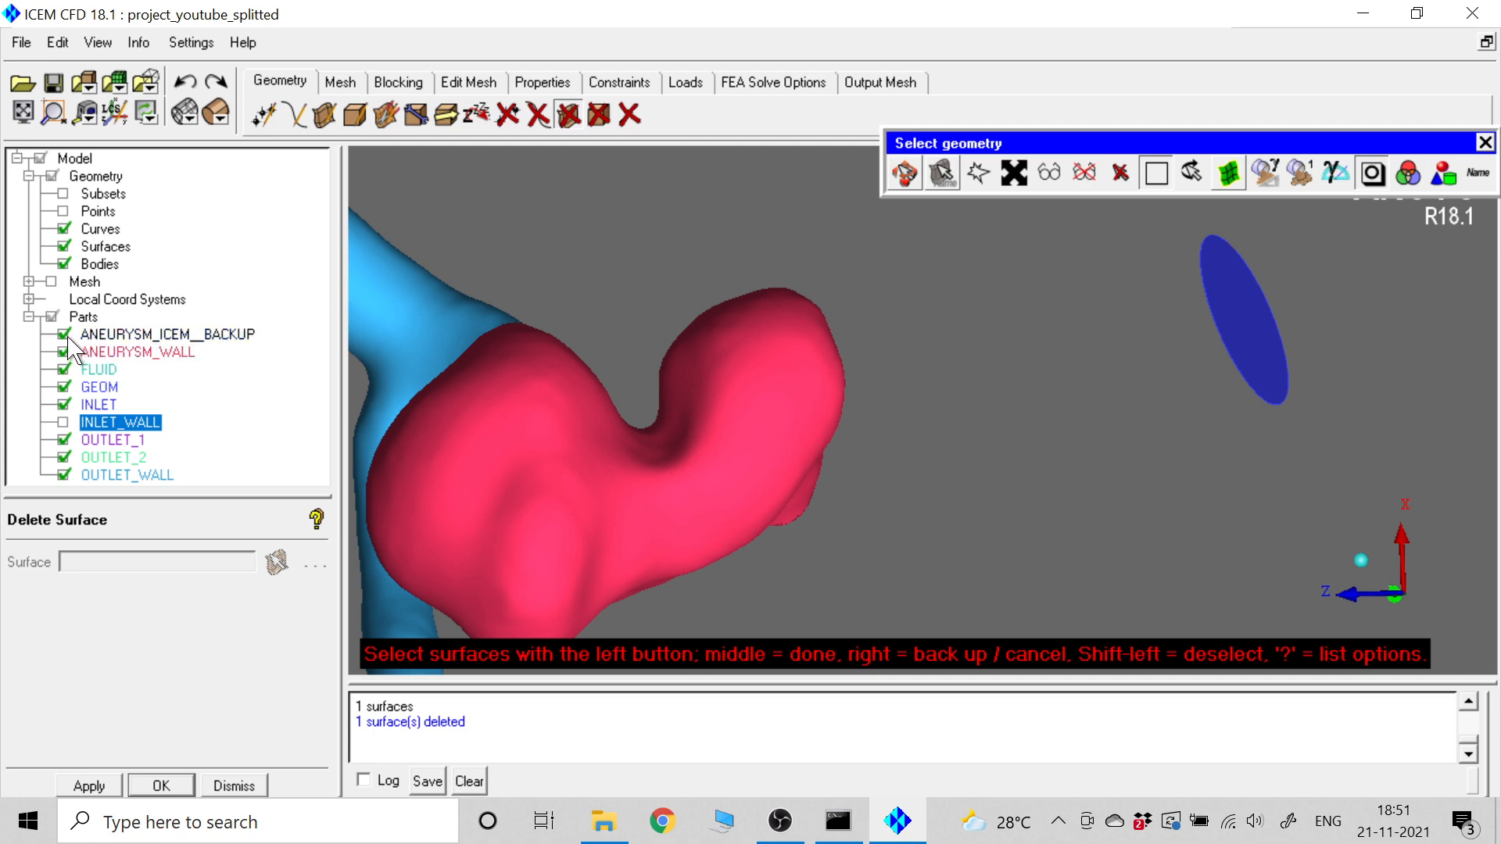
left_click(64, 422)
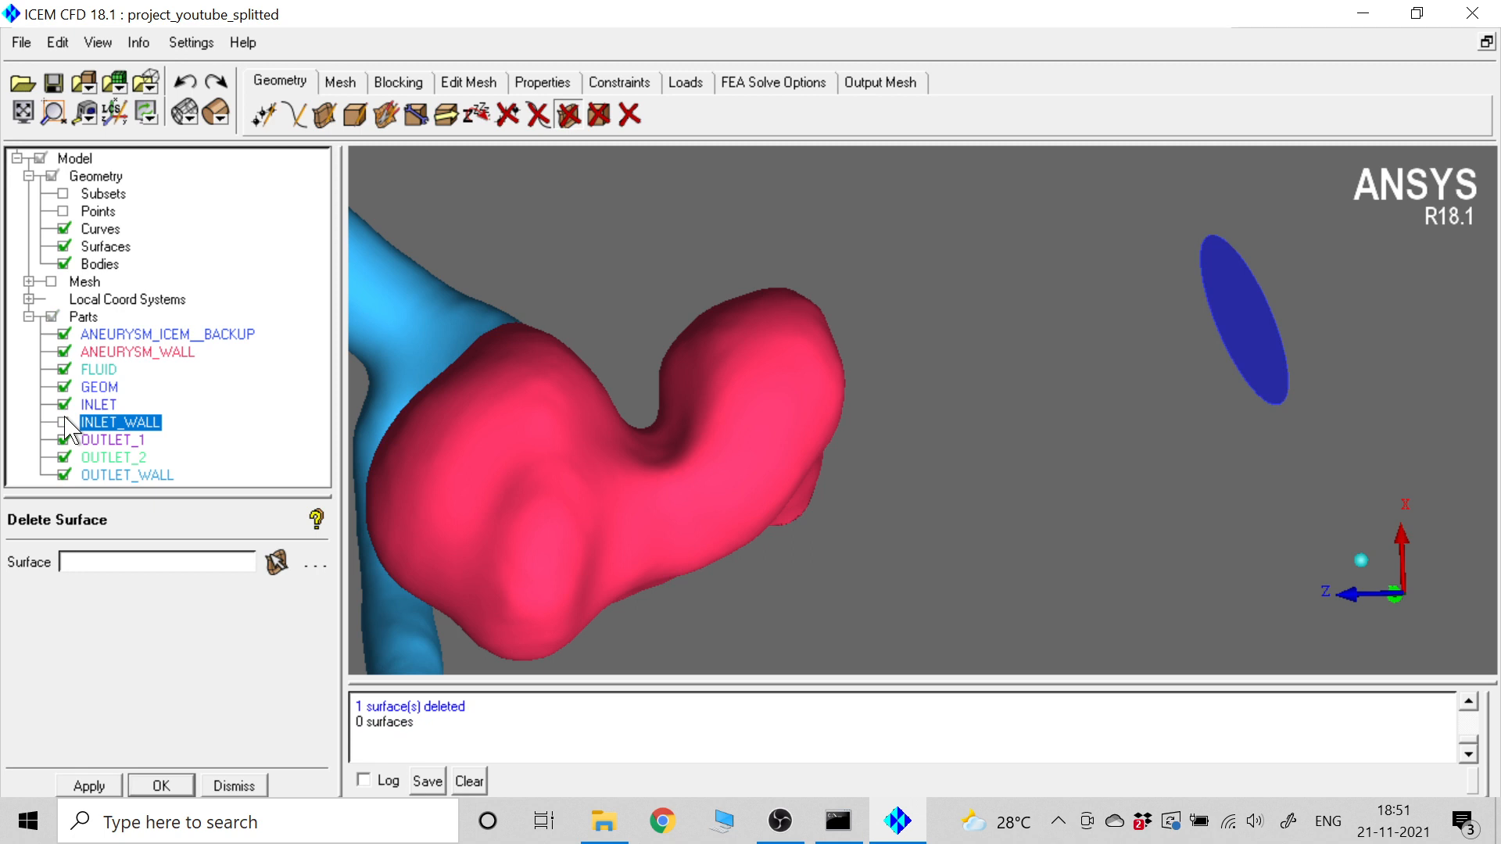
left_click(64, 422)
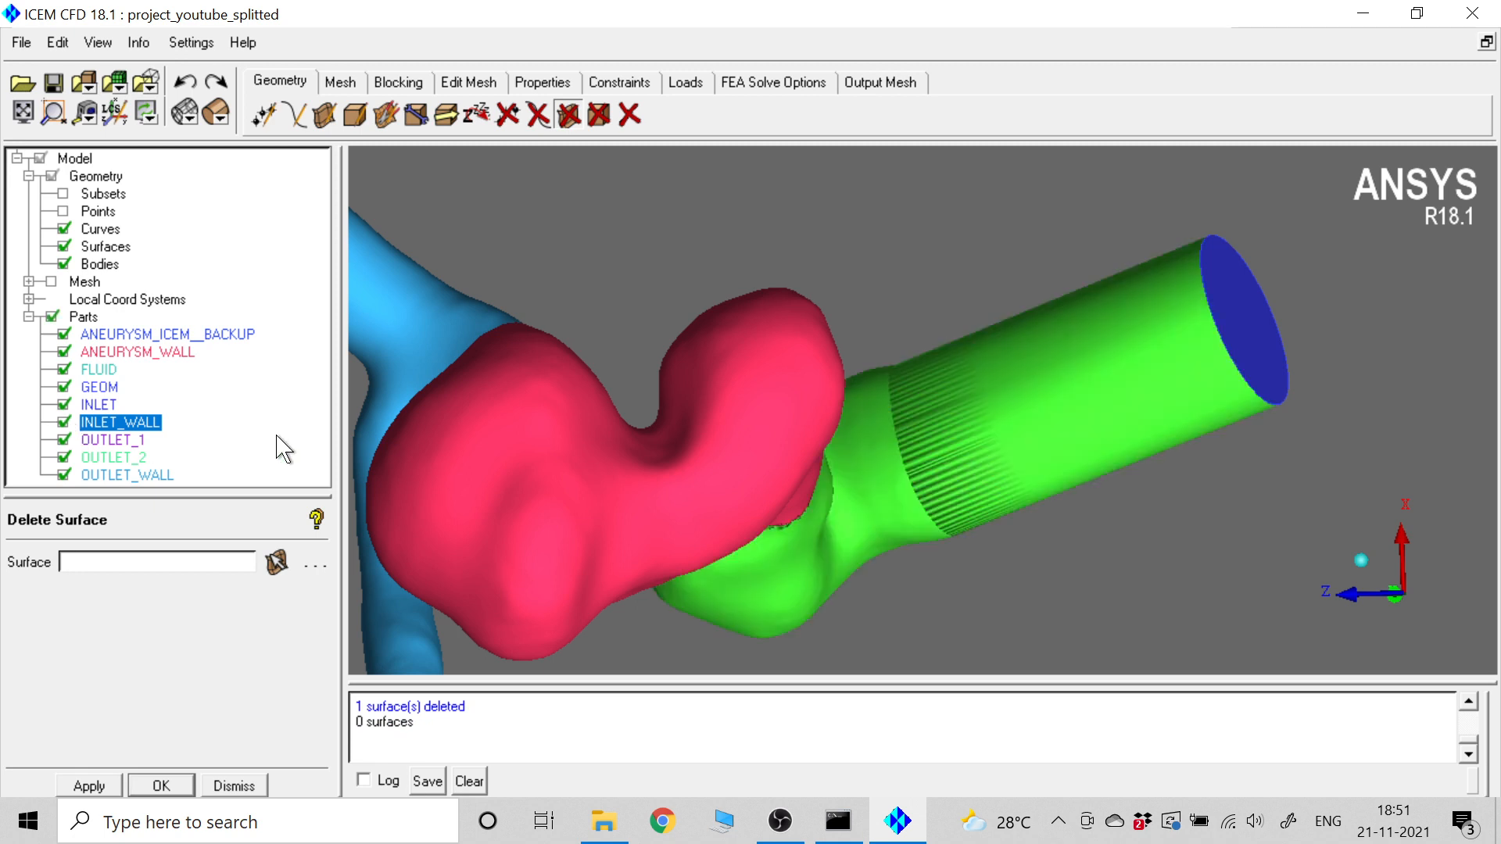
- Recompute the Tetra/Mixed volume mesh with prism layers for the visible geometry, replacing the existing mesh
right_click_drag(1158, 454, 847, 469)
left_click_drag(848, 469, 978, 328)
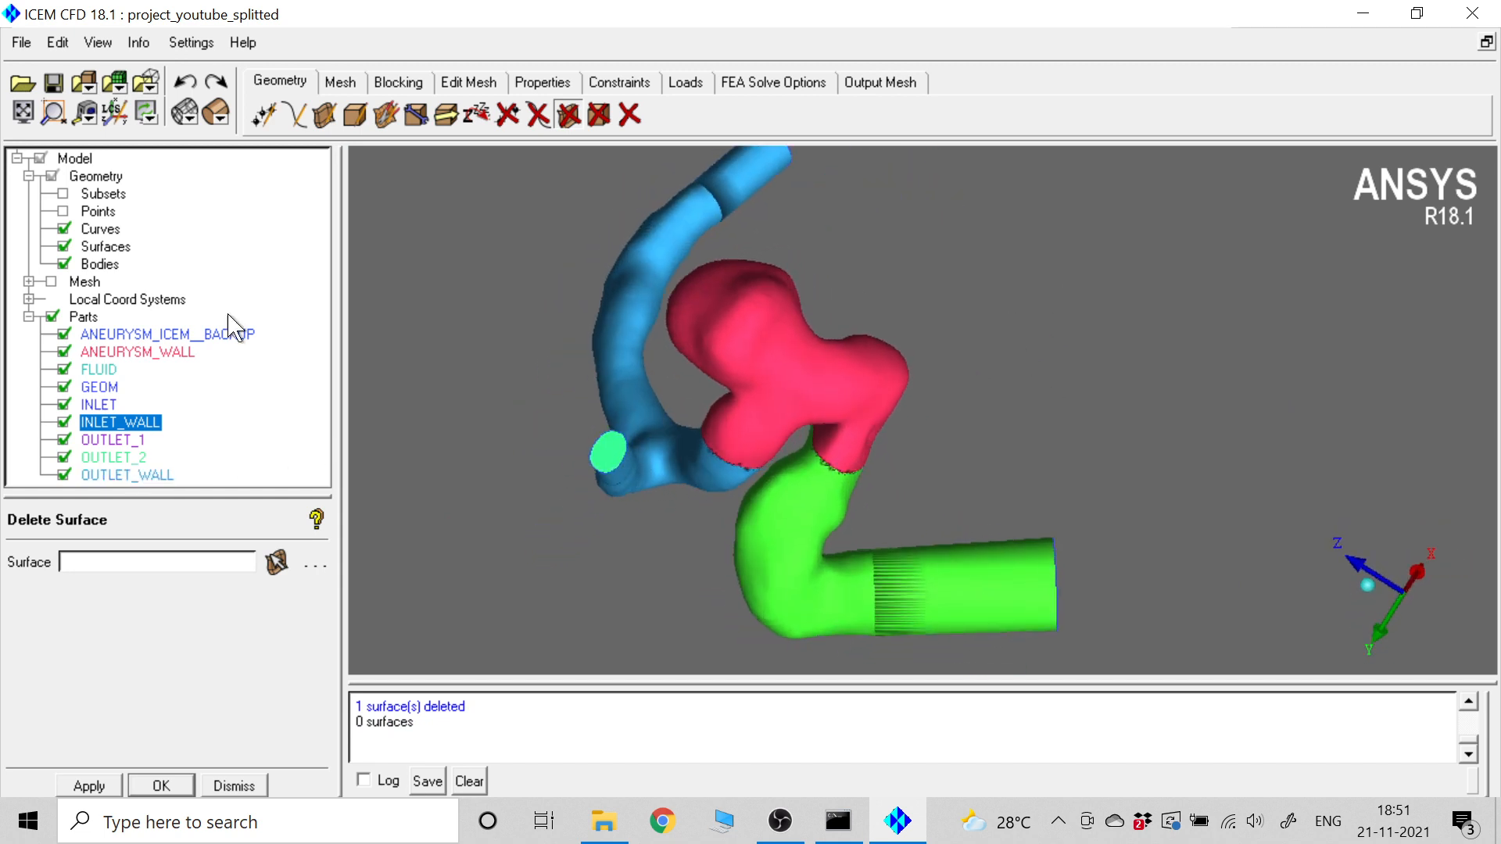
left_click(360, 83)
left_click(478, 116)
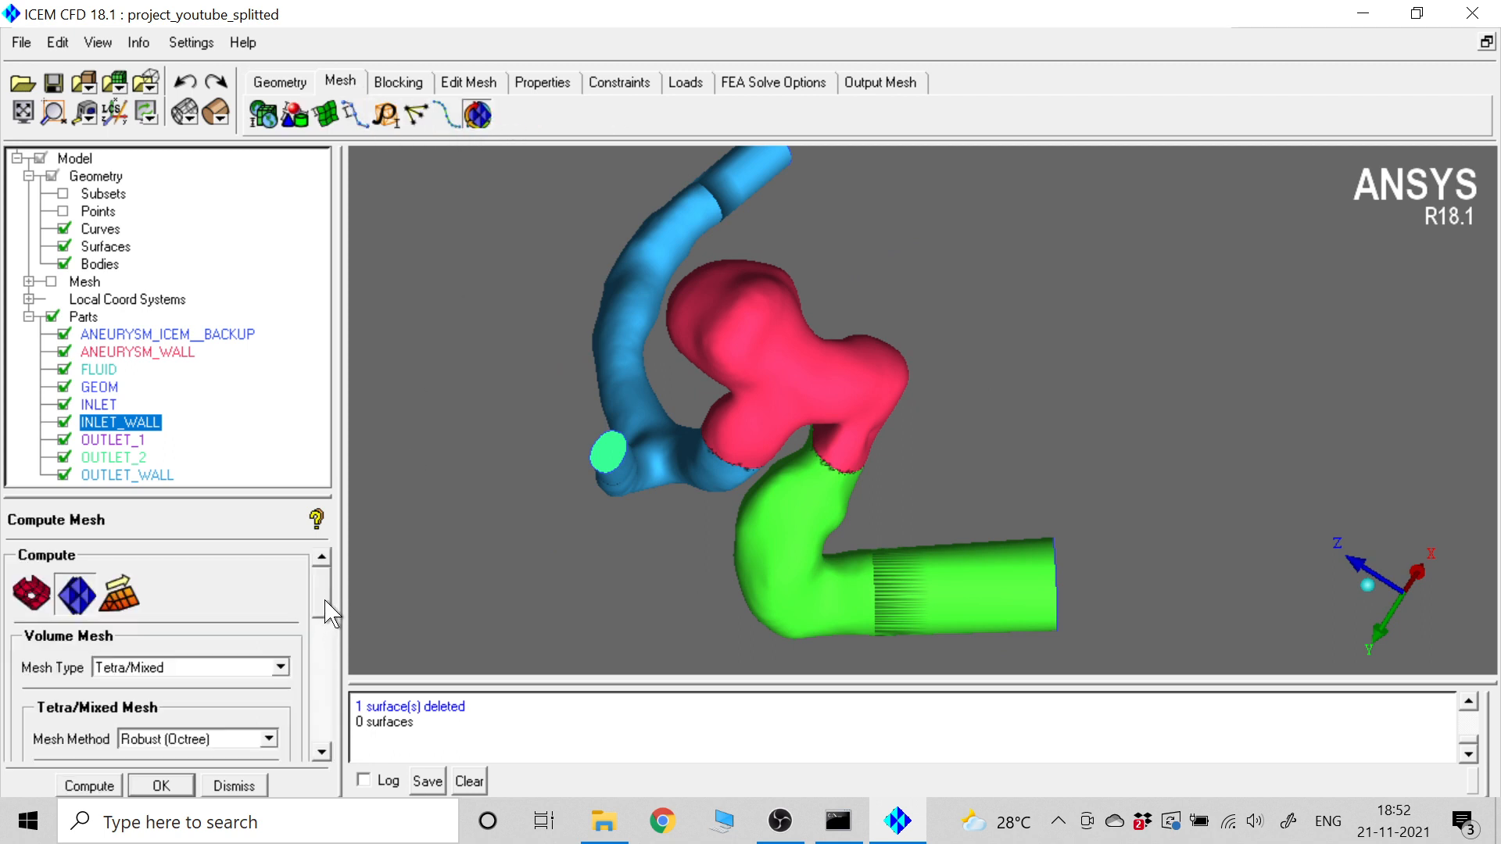
left_click_drag(327, 612, 320, 674)
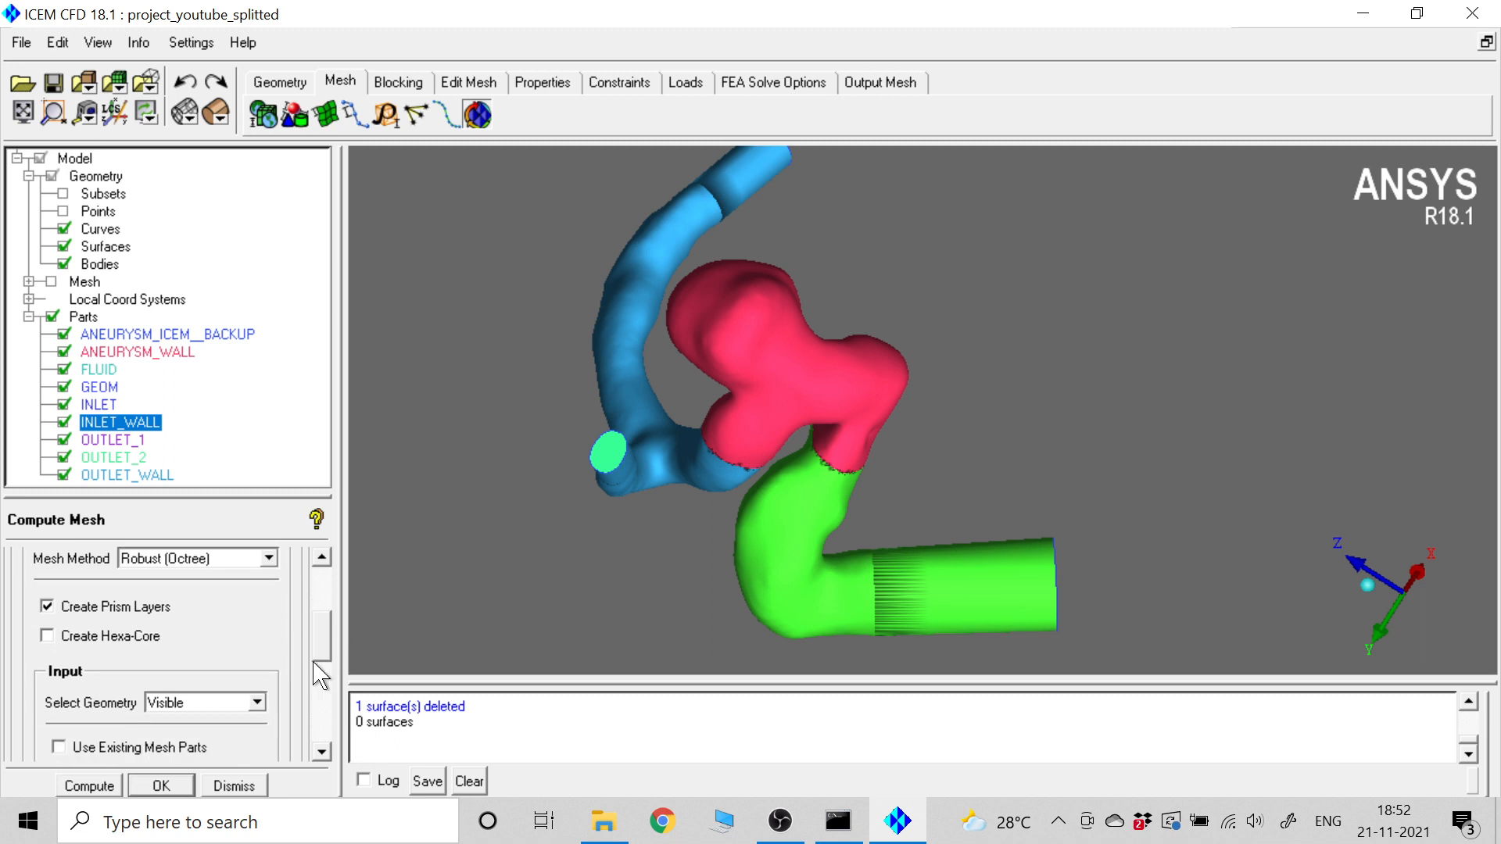
left_click(178, 787)
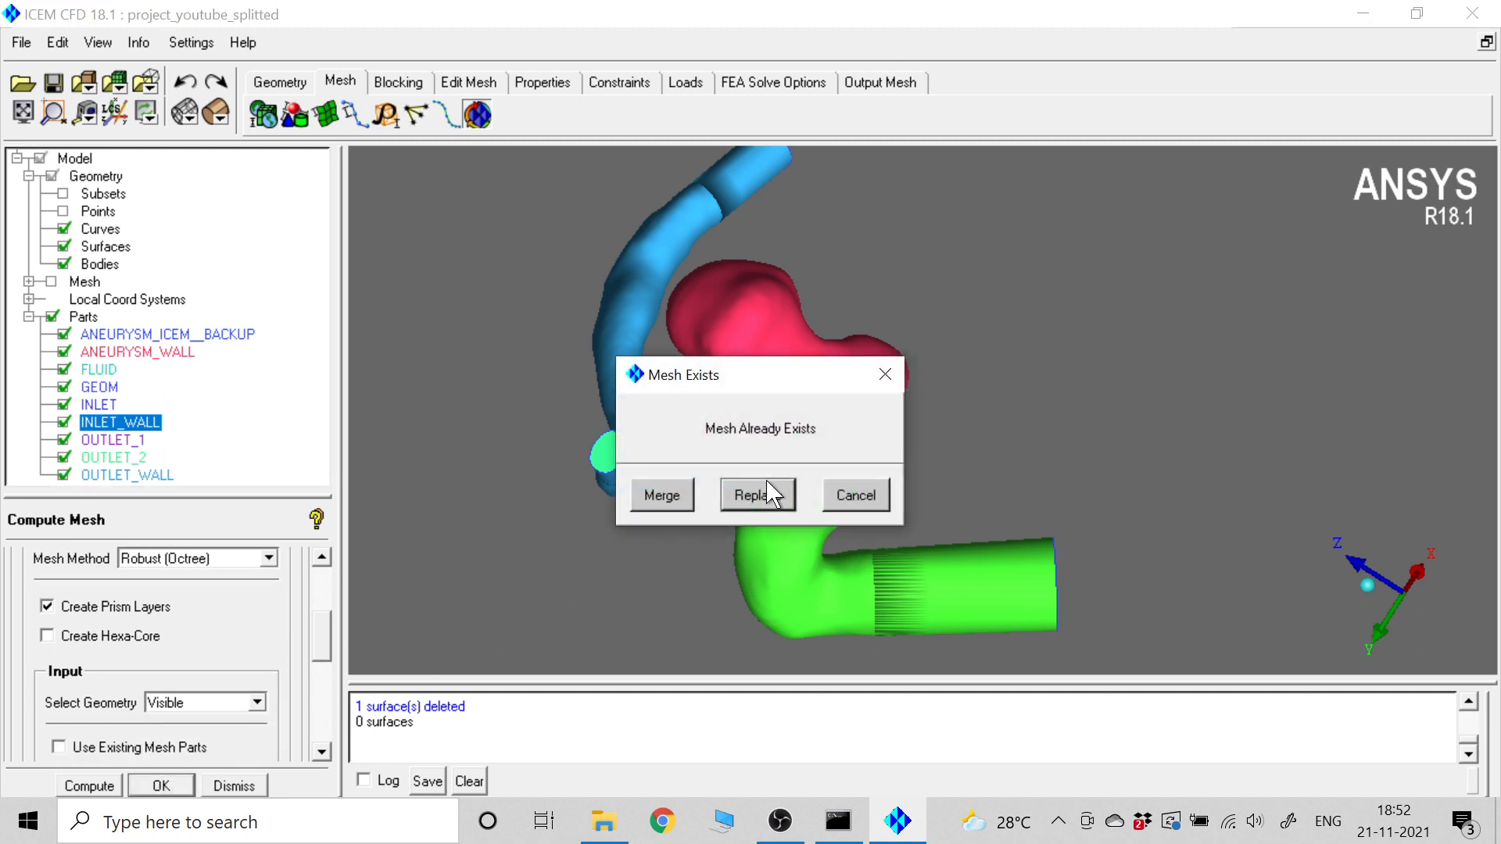
left_click(768, 487)
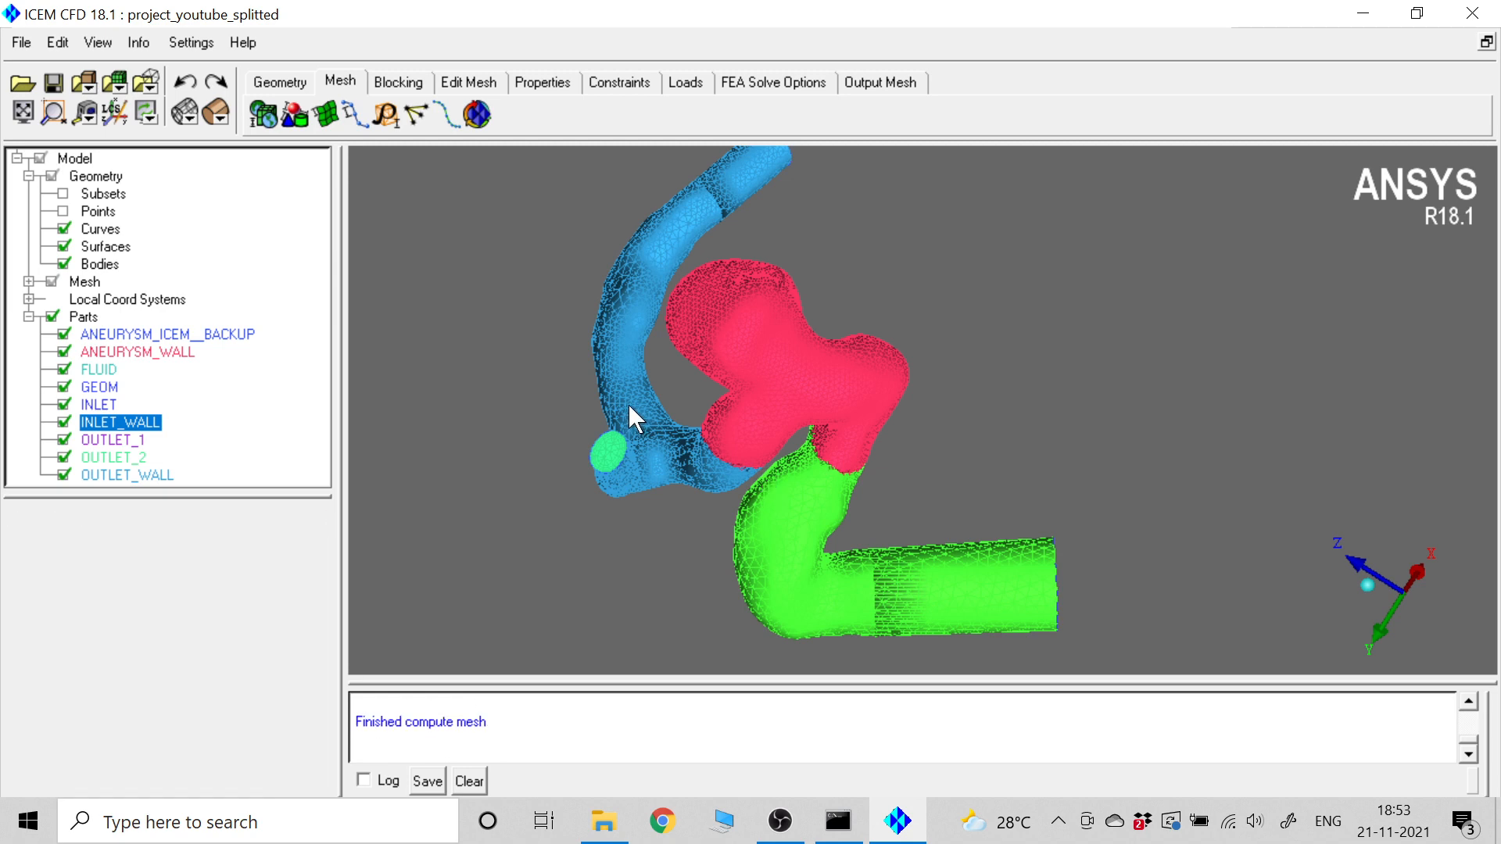
- Hide the surfaces and curves and display the recomputed mesh as shaded elements
left_click(64, 247)
left_click(65, 228)
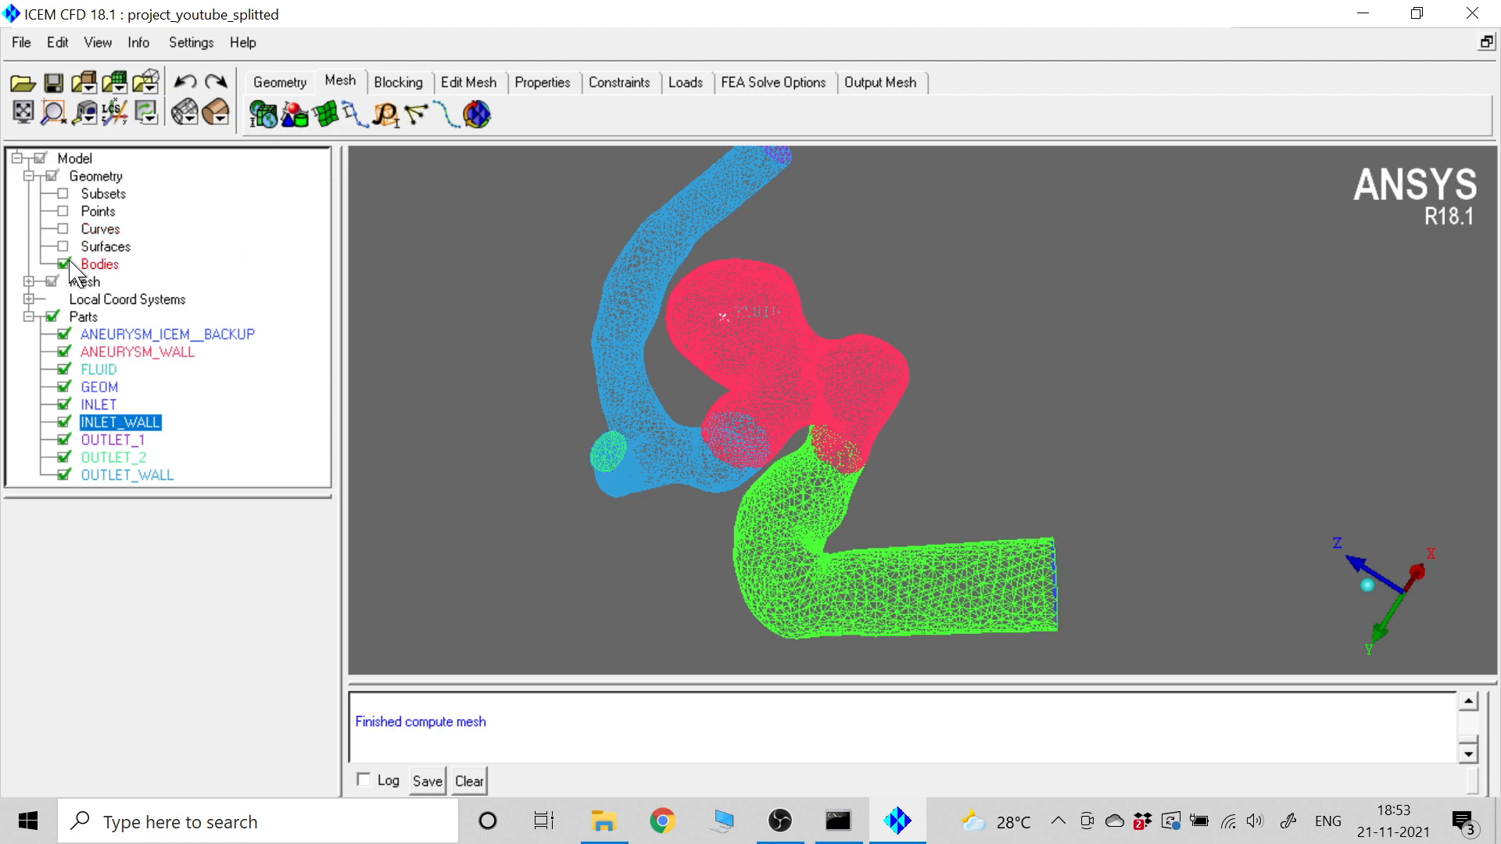
left_click(64, 264)
left_click(215, 113)
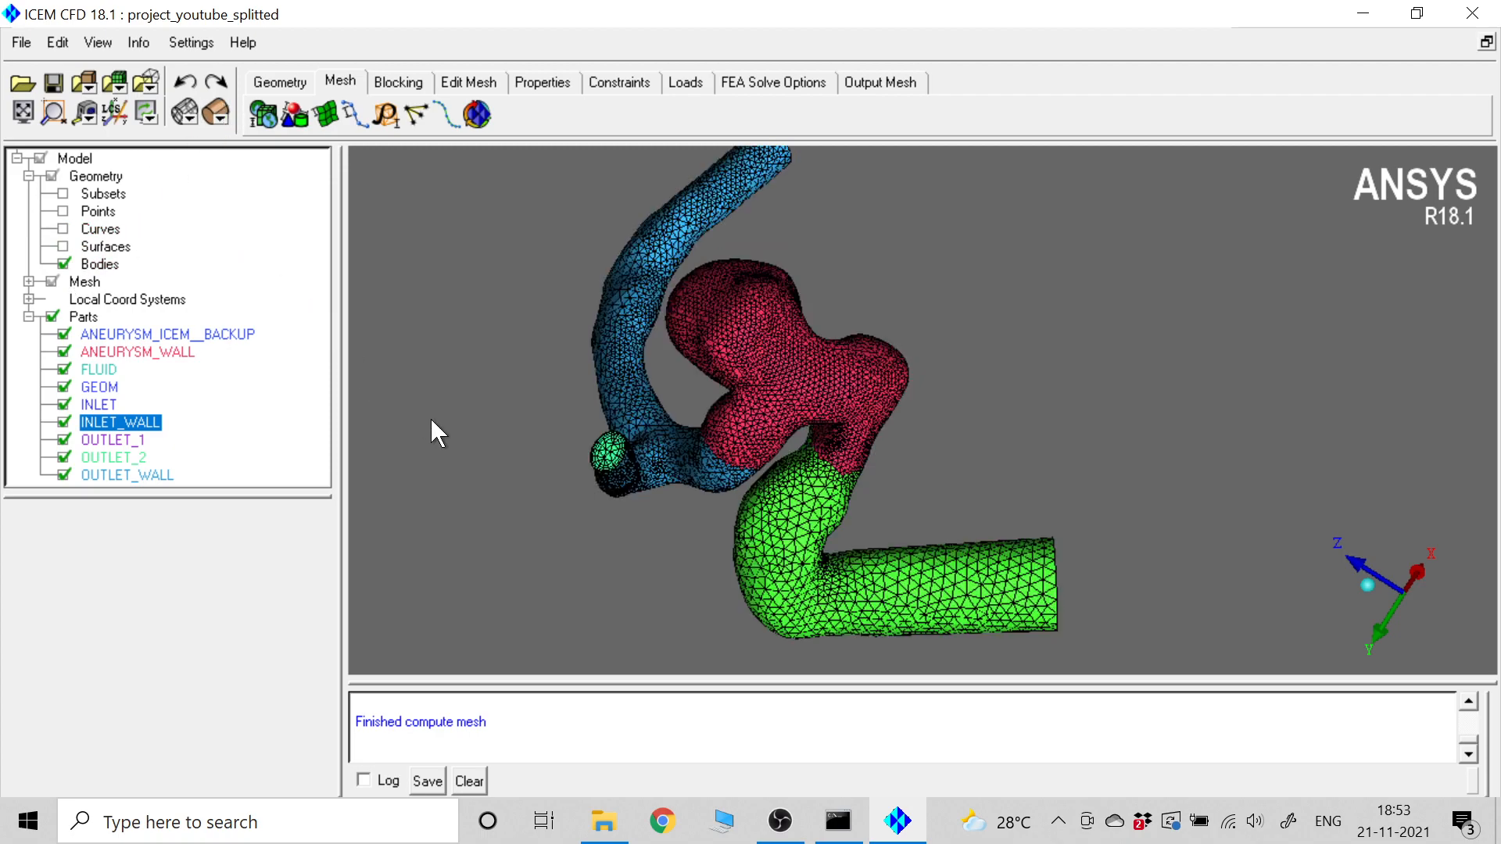
- Examine the recomputed mesh from several sides, including the prism layers at the inlet, the aneurysm wall elements and the outlet ends
left_click_drag(512, 492, 846, 477)
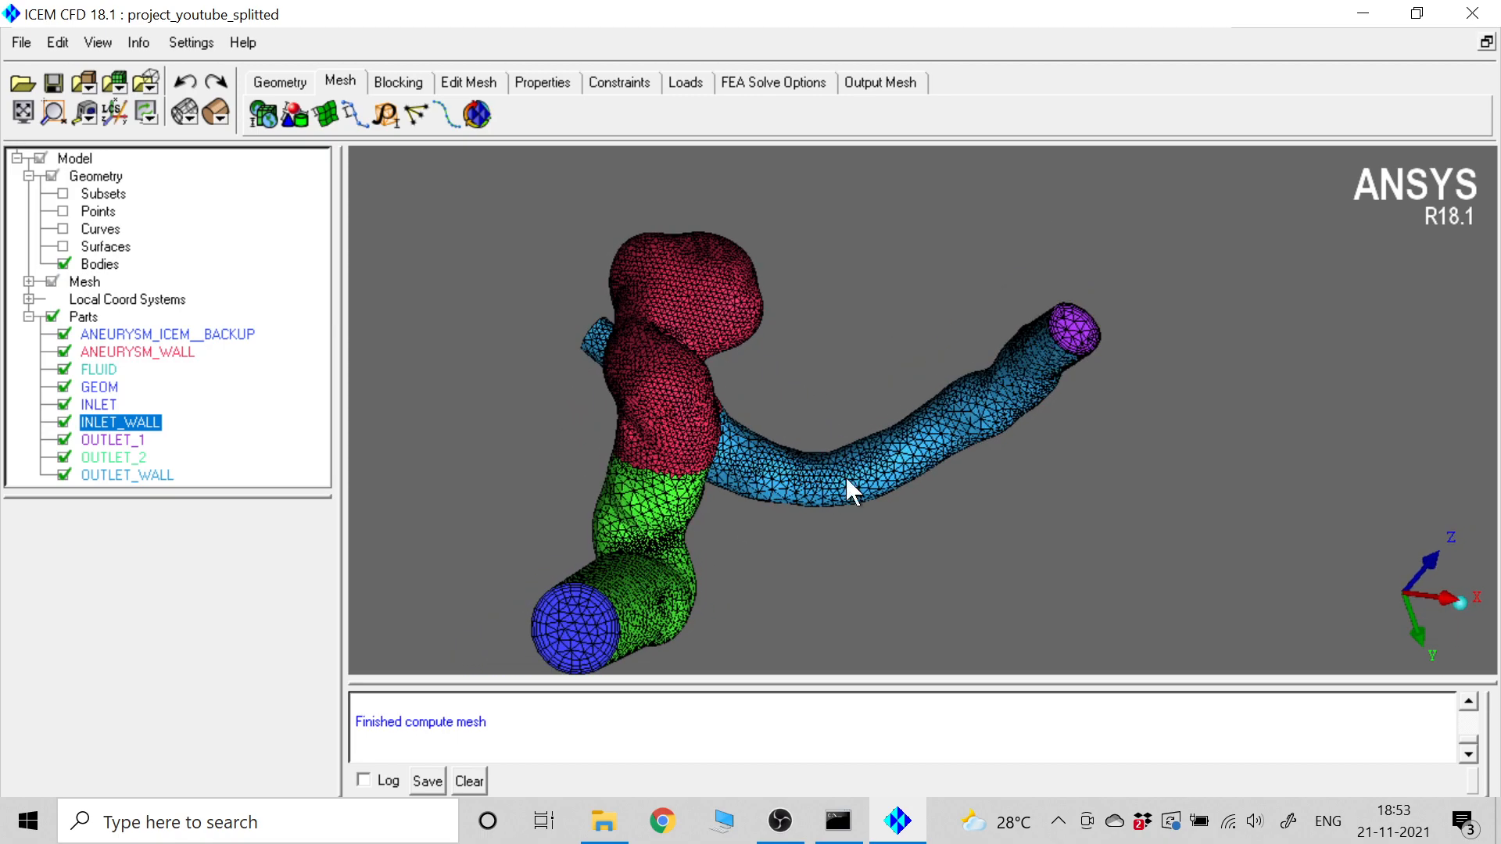
scroll(846, 479, "up", 3)
middle_click_drag(532, 651, 719, 556)
scroll(717, 558, "up", 5)
left_click_drag(707, 560, 881, 442)
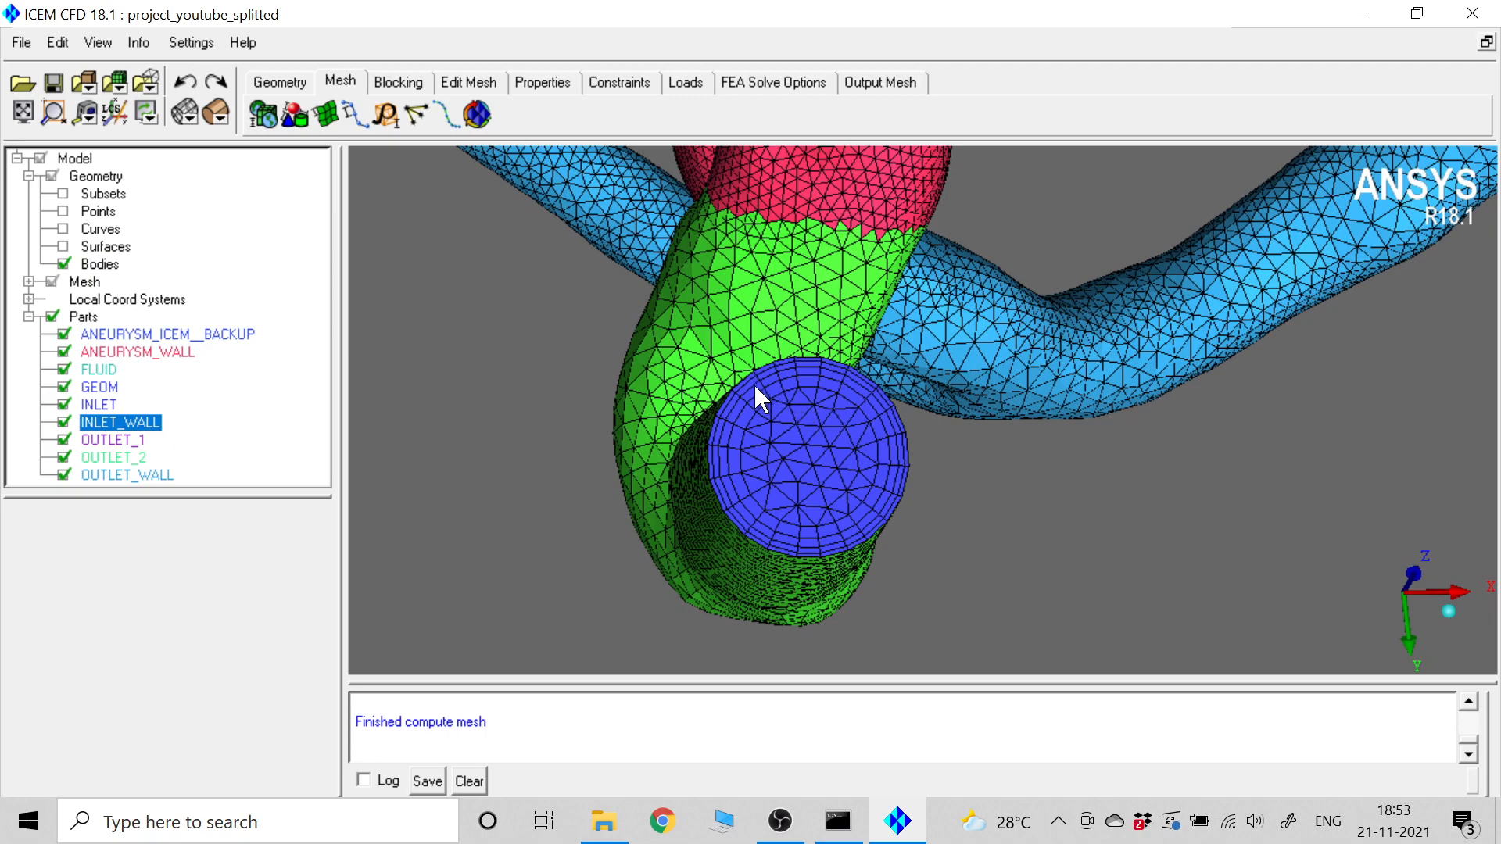
left_click_drag(722, 456, 855, 665)
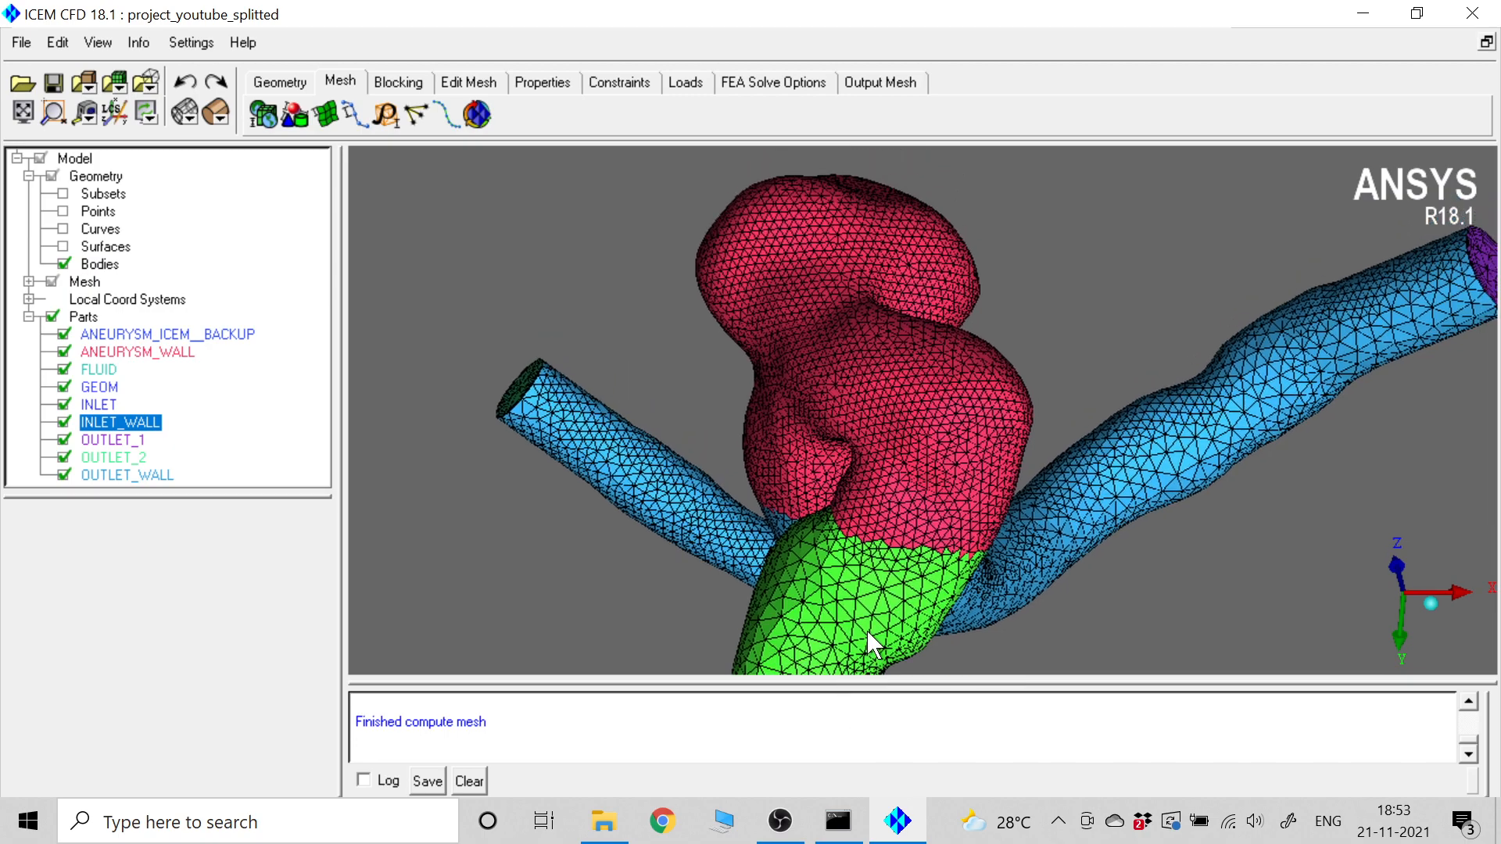
left_click_drag(821, 603, 988, 563)
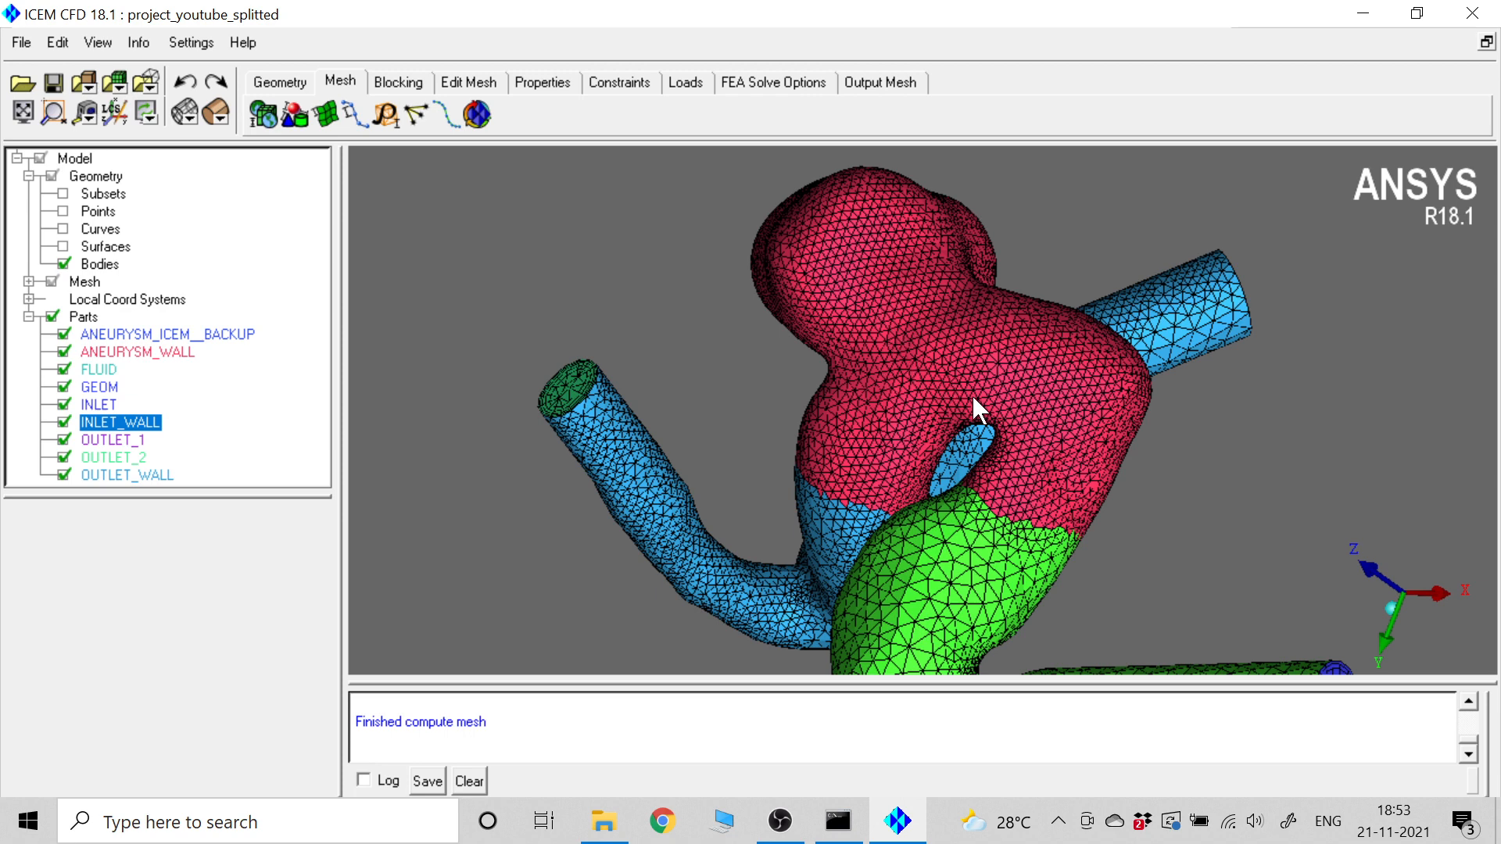
middle_click_drag(977, 415, 821, 318)
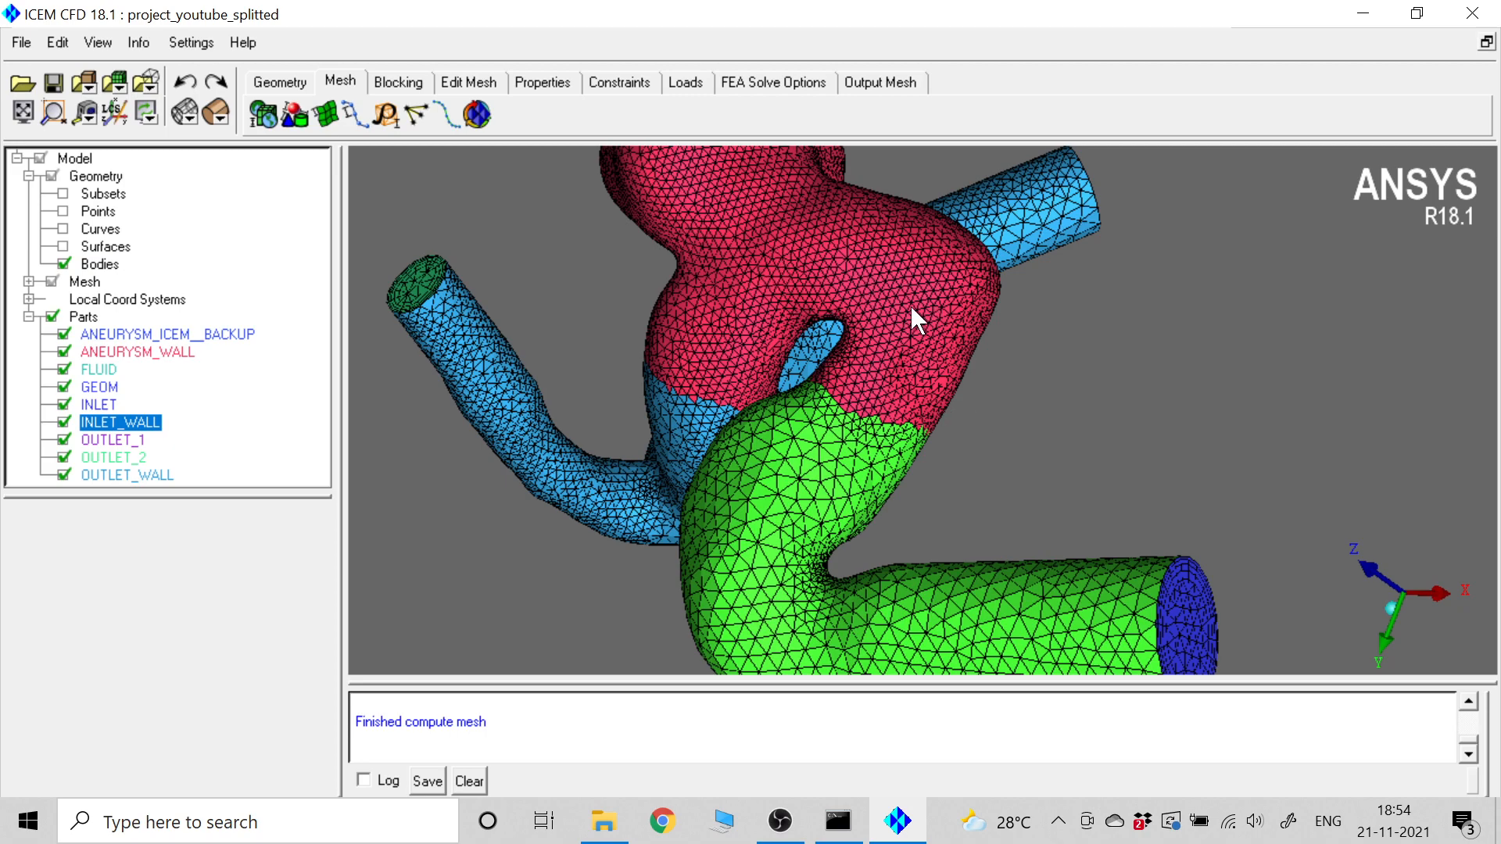
left_click_drag(912, 309, 663, 276)
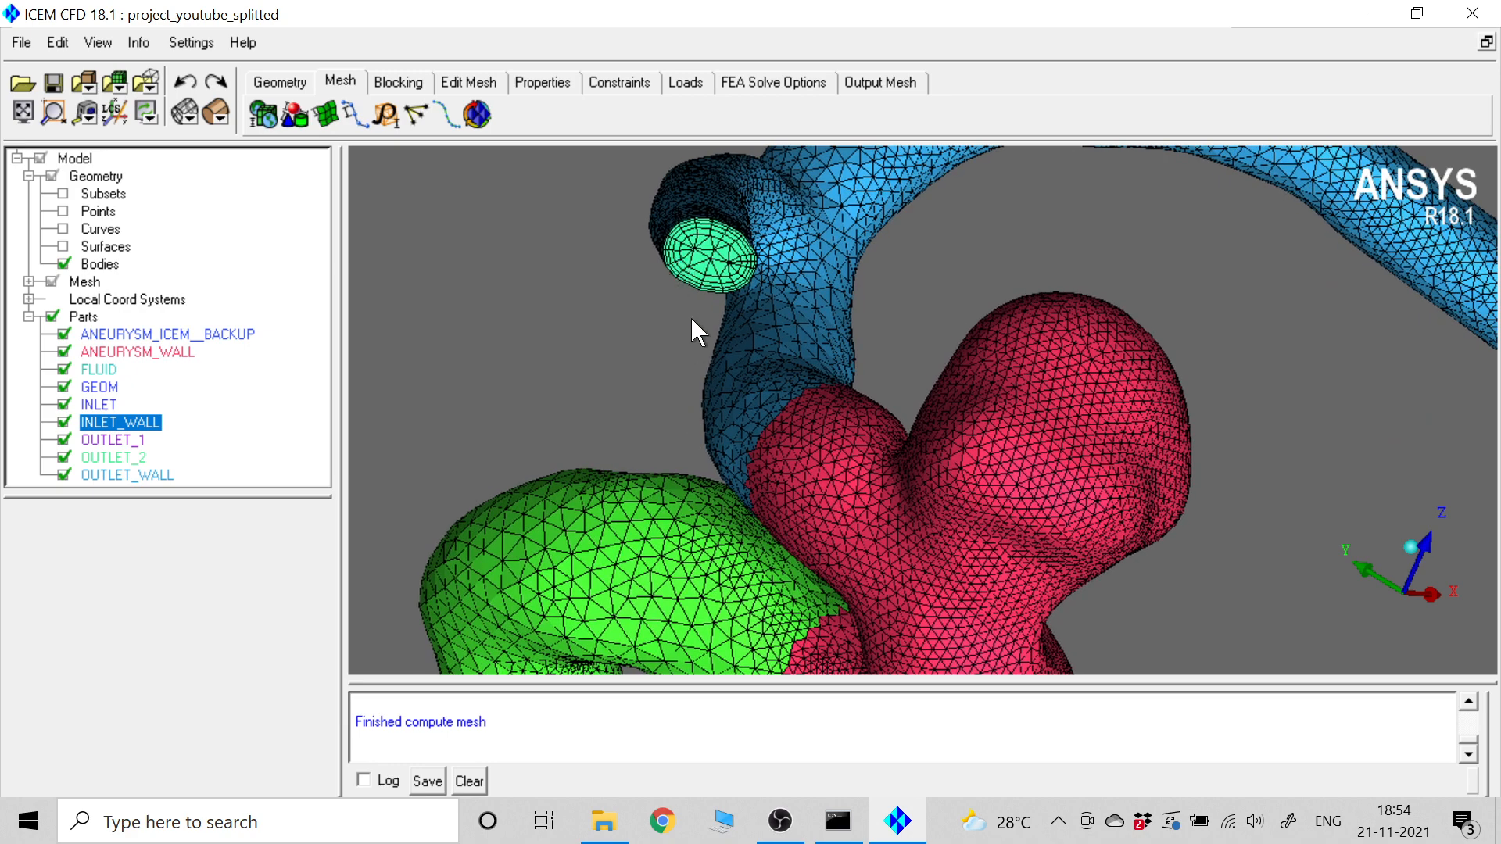
scroll(691, 317, "down", 5)
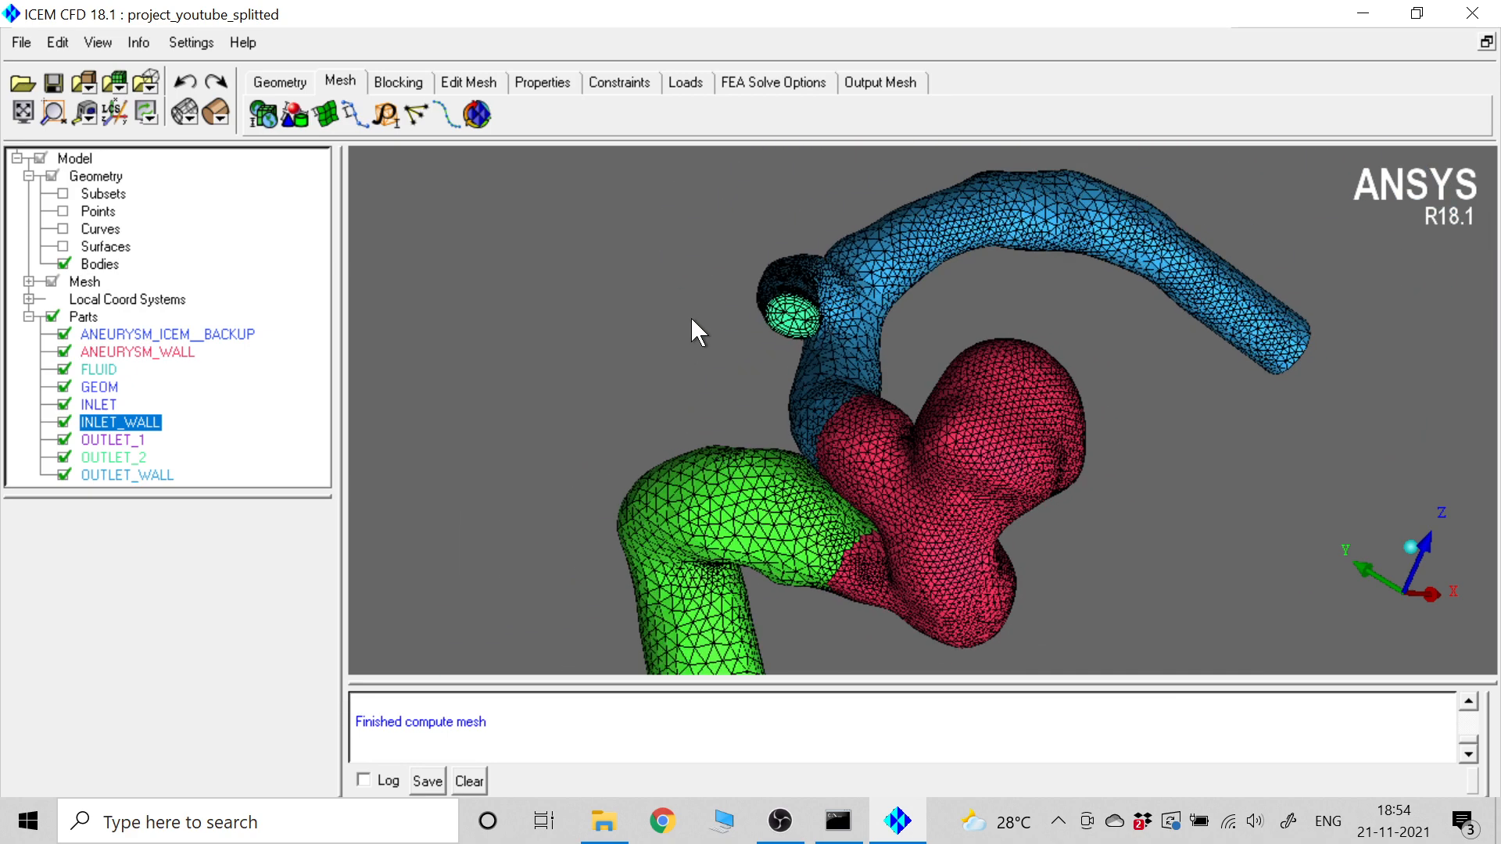
- Examine the locally refined surface elements at the bend of the inlet wall close to the aneurysm
left_click_drag(691, 317, 771, 326)
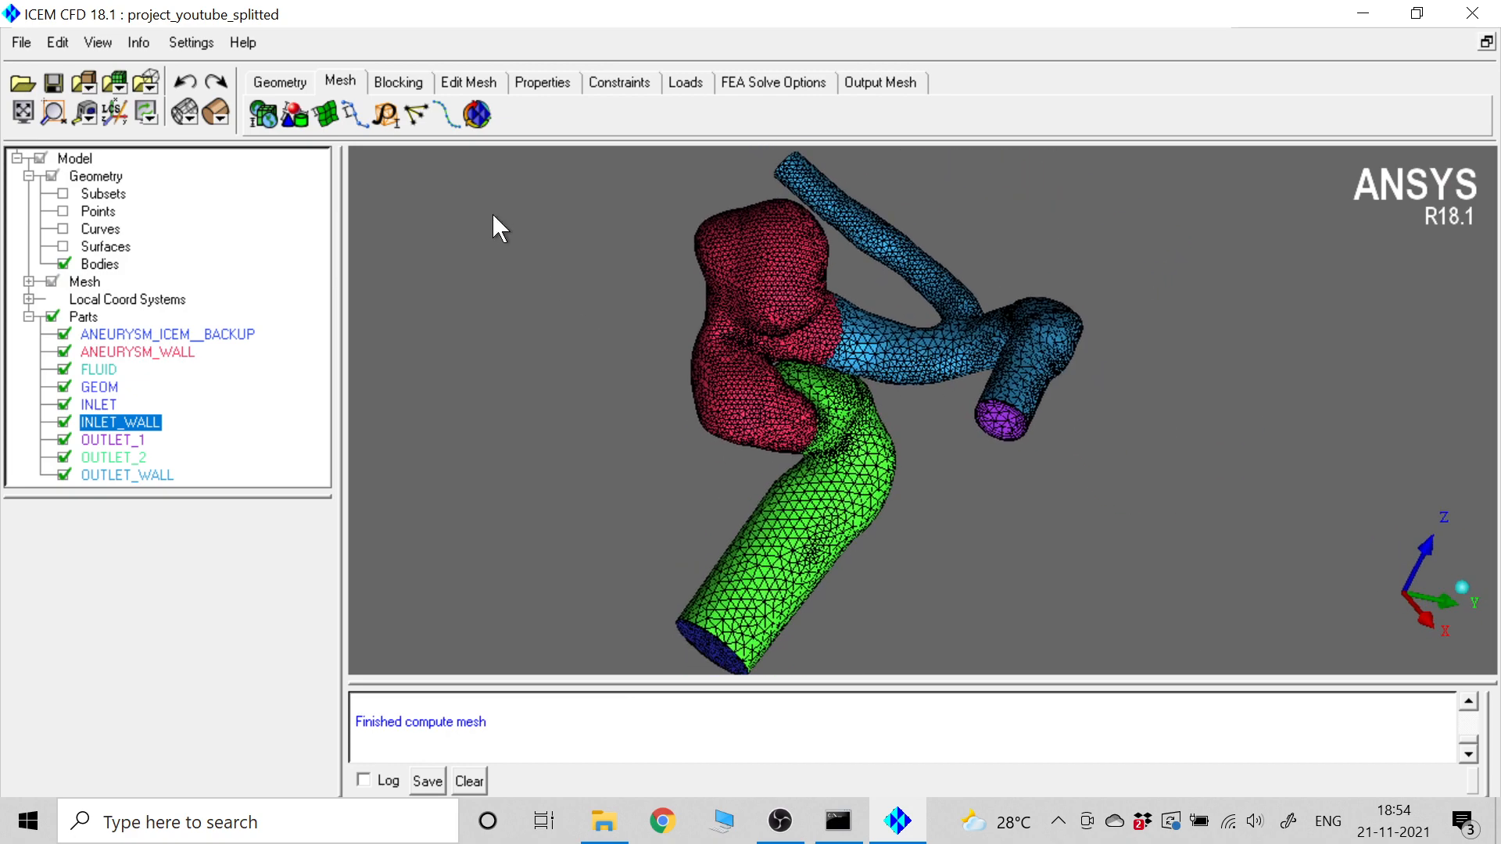
scroll(749, 349, "up", 9)
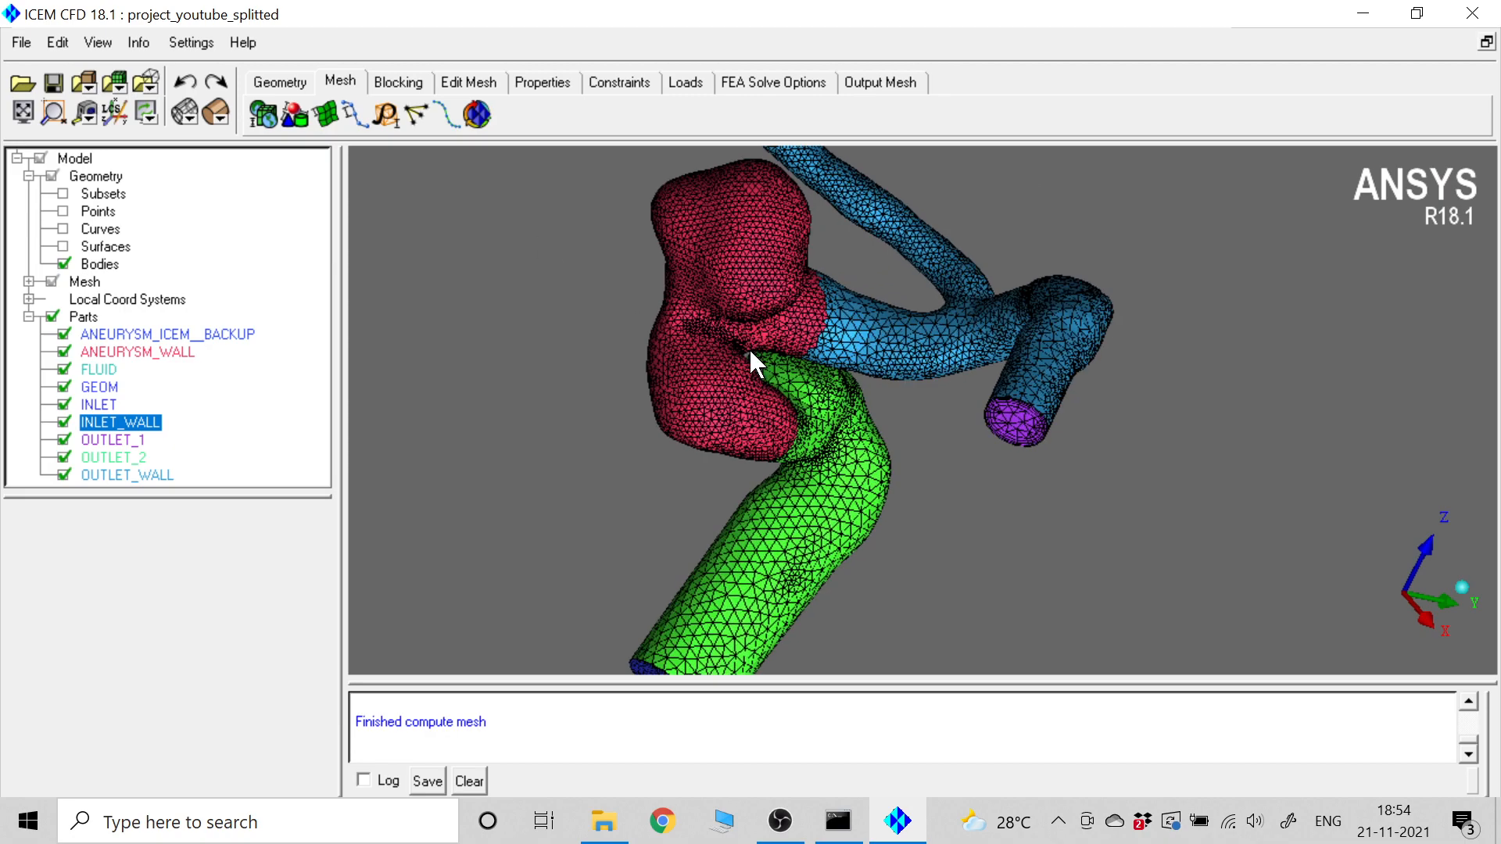
left_click_drag(739, 348, 485, 280)
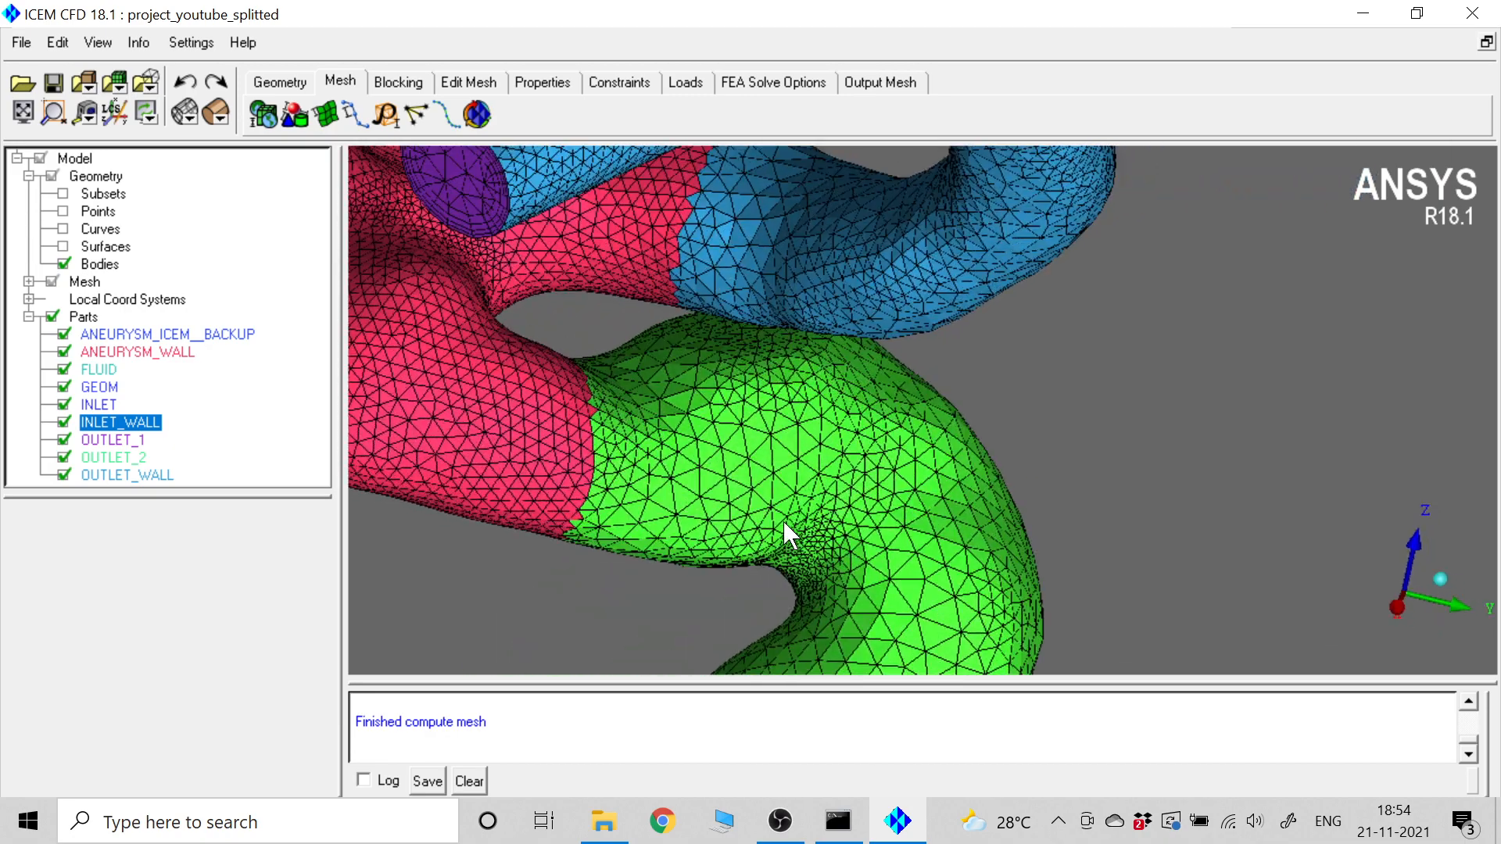
left_click_drag(793, 547, 913, 388)
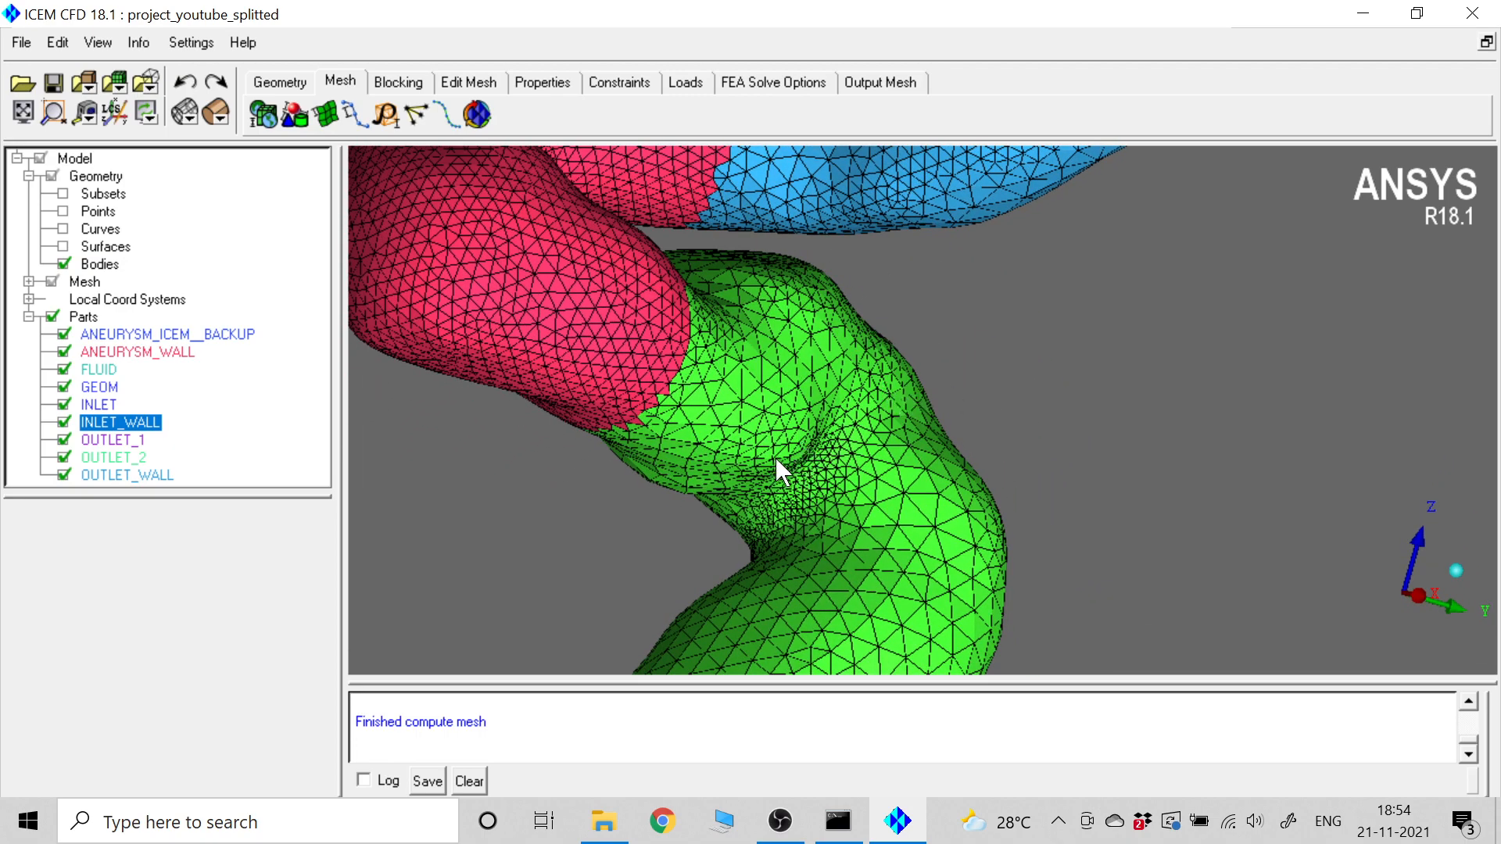
scroll(778, 485, "up", 3)
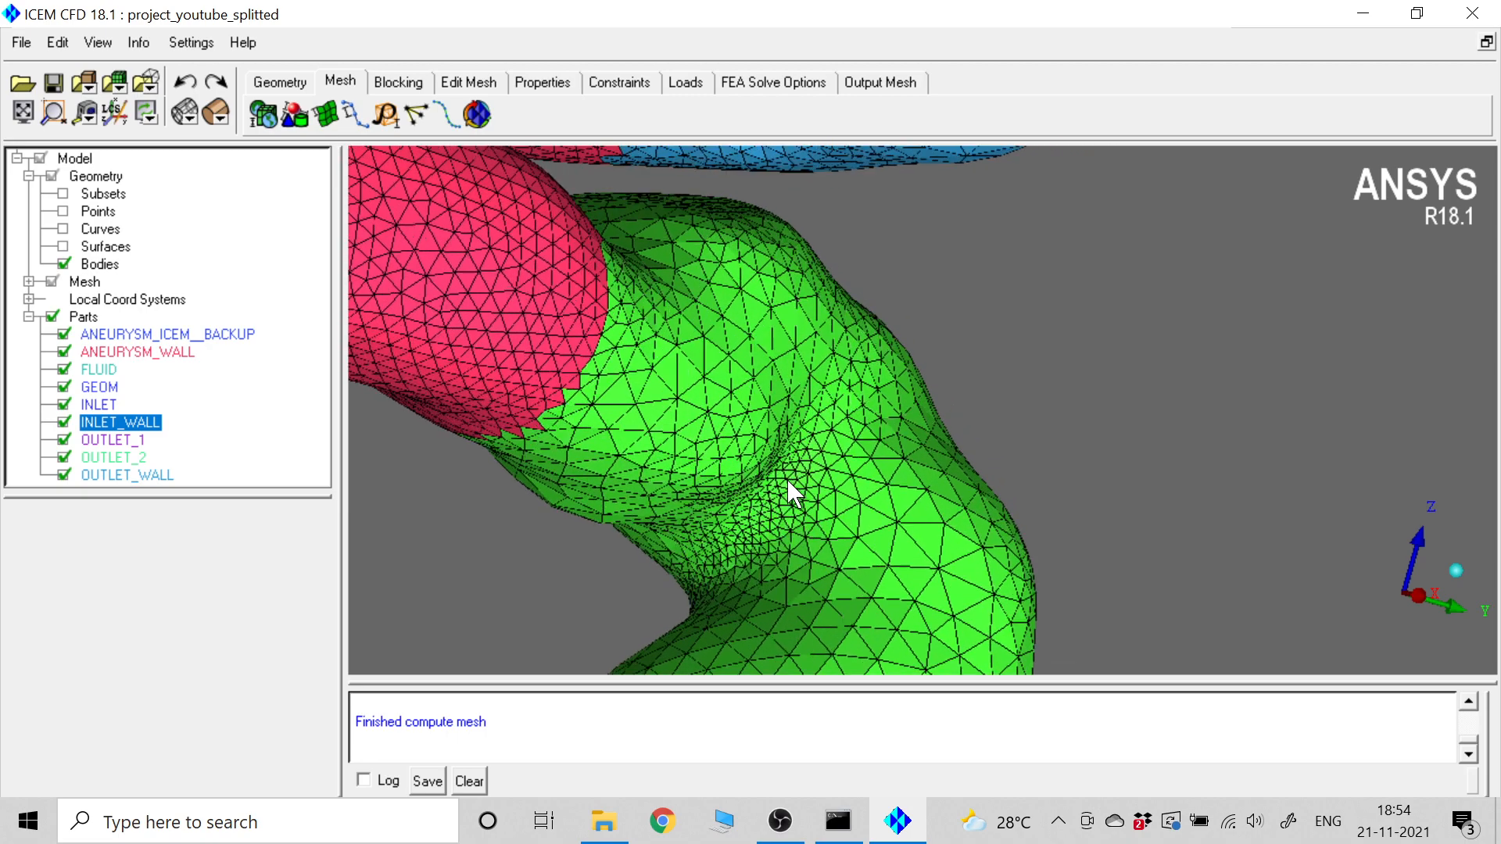
scroll(727, 493, "down", 6)
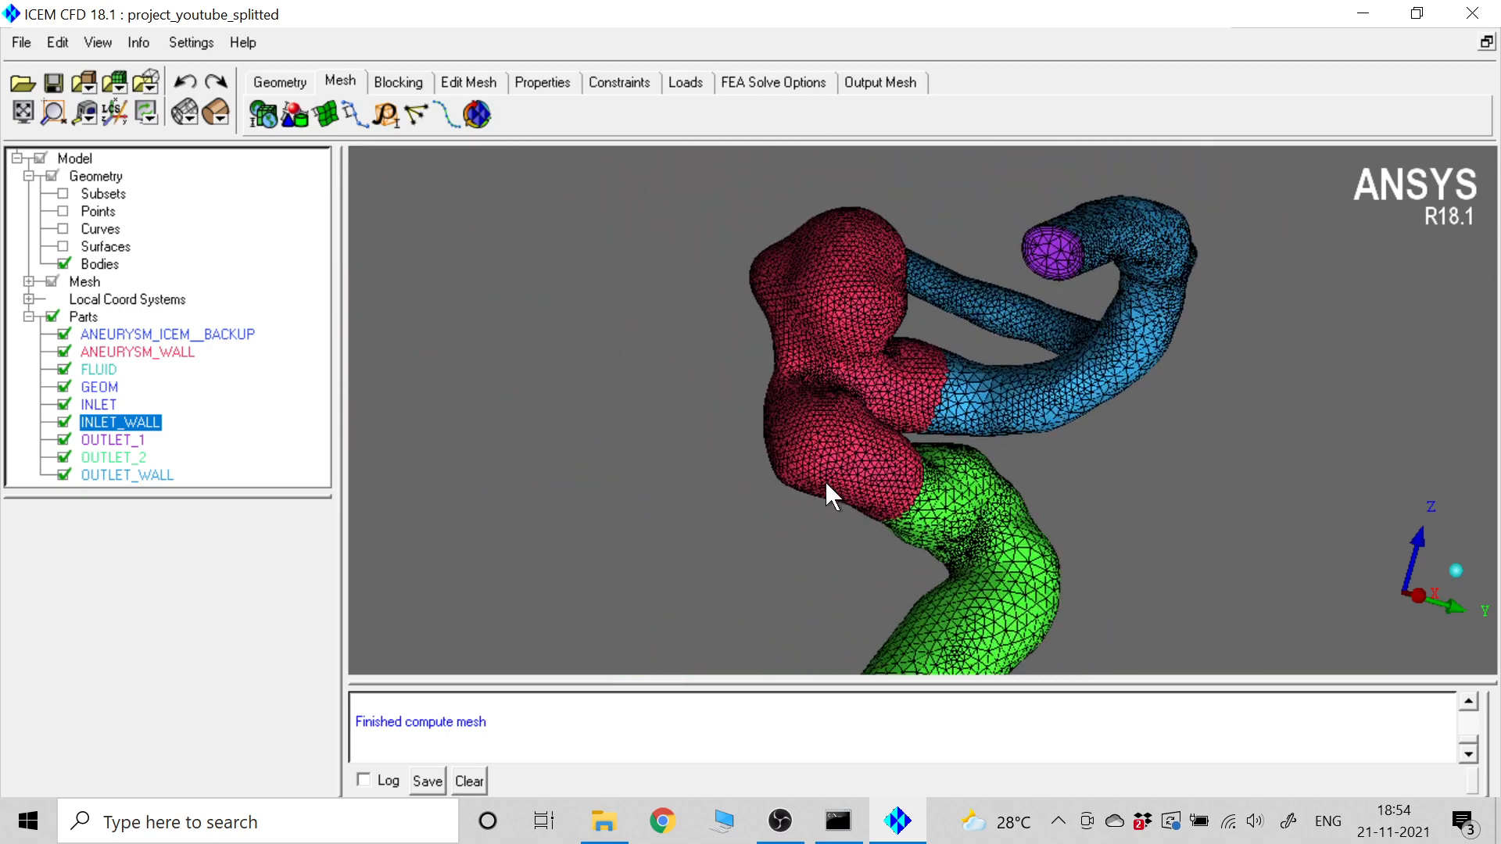
middle_click_drag(824, 480, 773, 408)
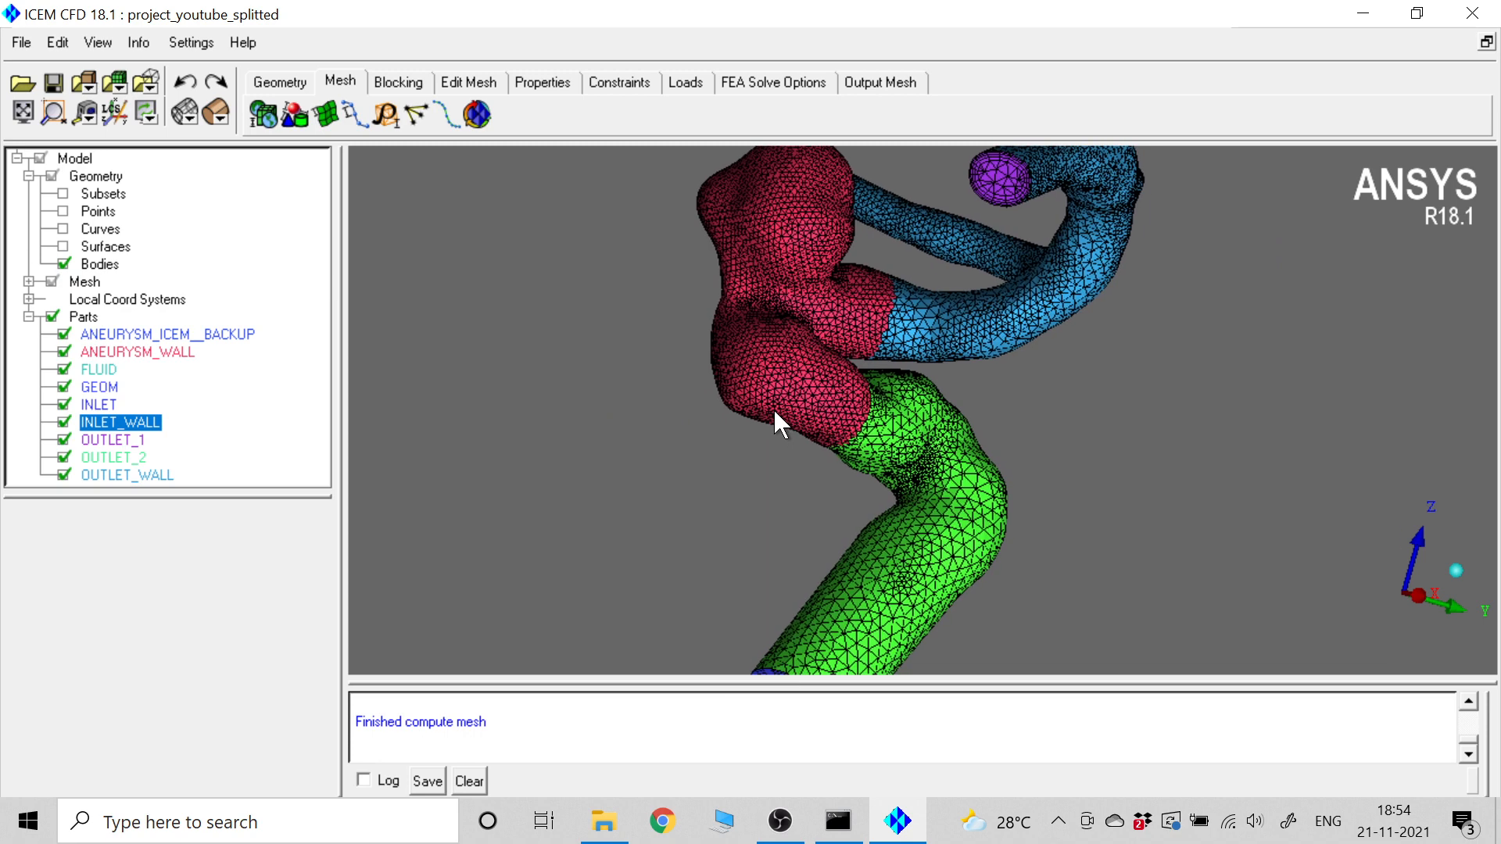
- Run the mesh check on all elements with problems checked and fixed automatically
left_click(474, 80)
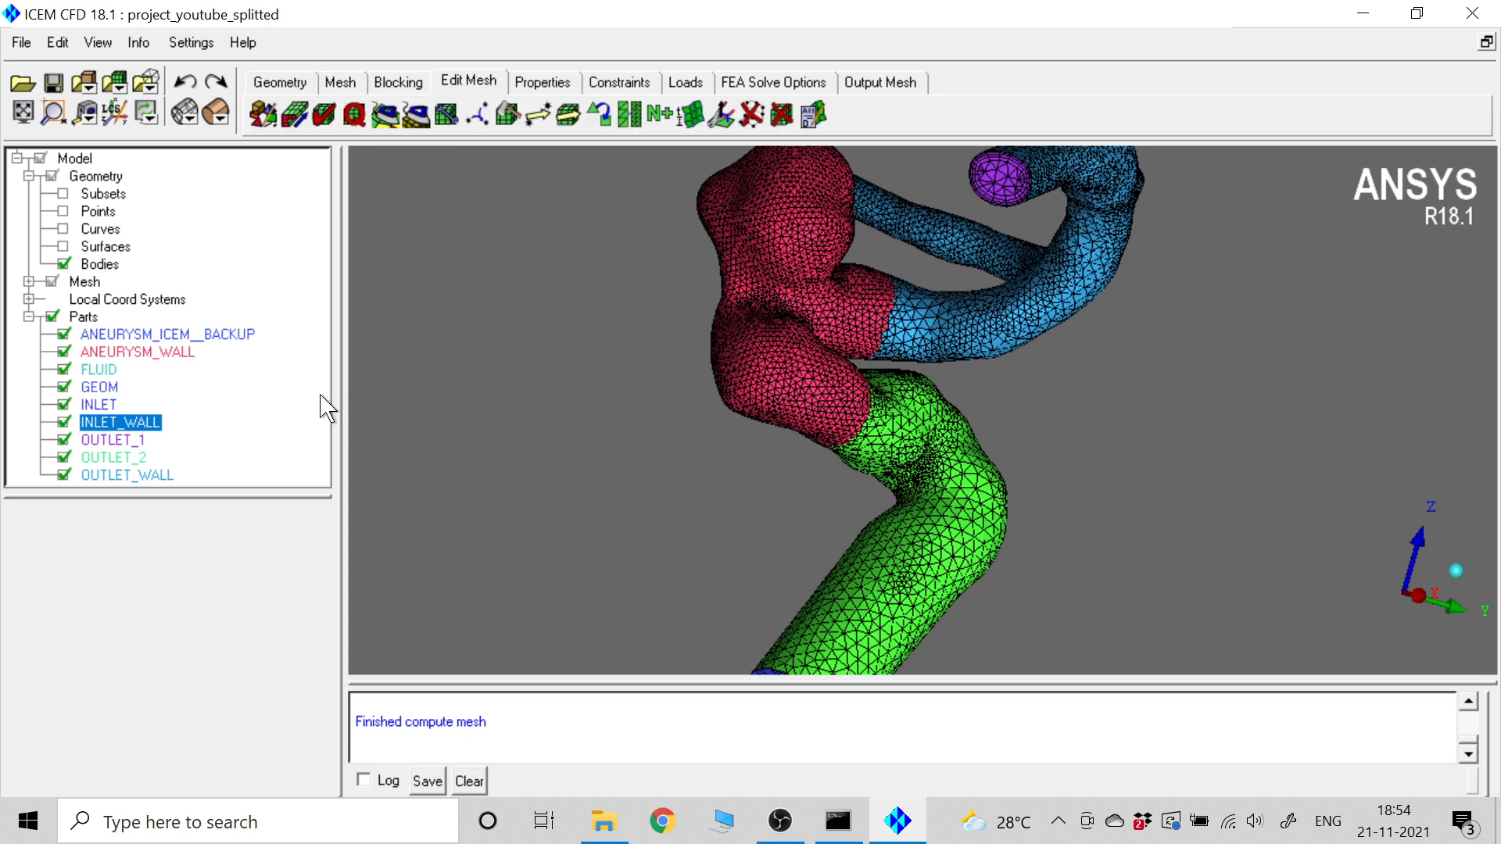
left_click(326, 117)
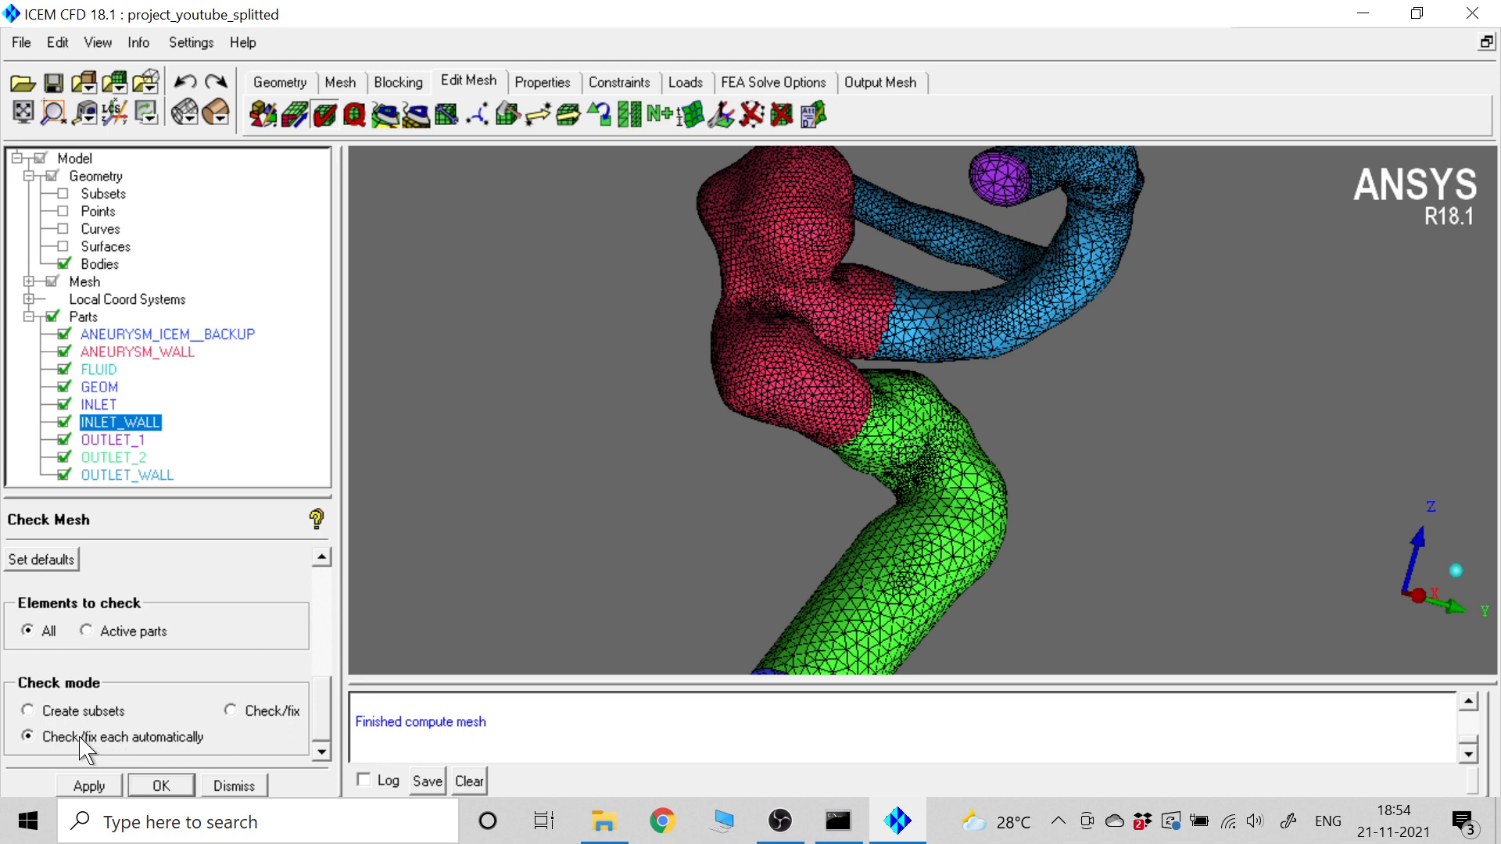
left_click(92, 785)
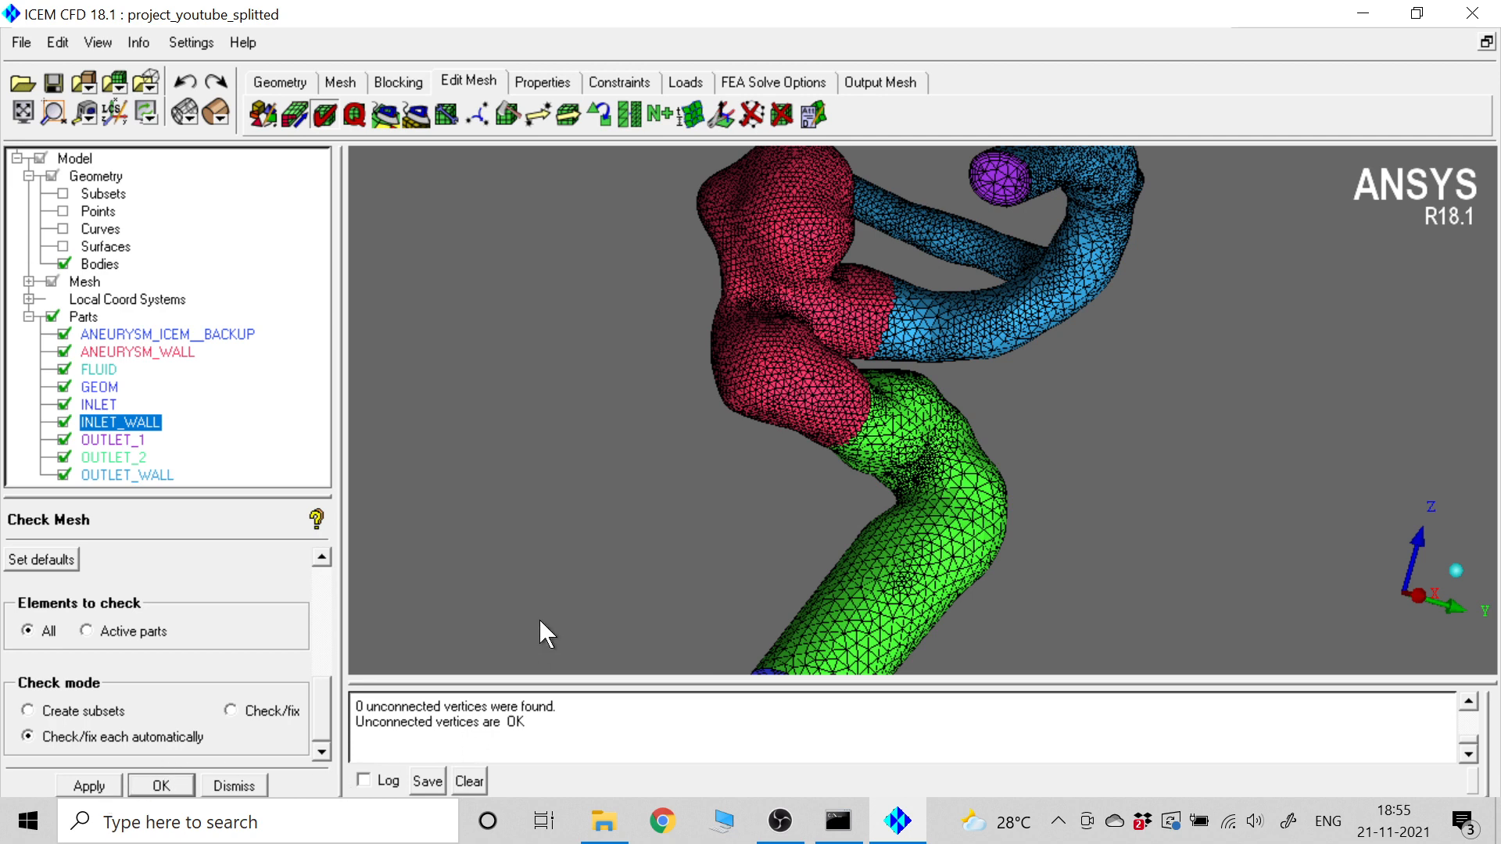
- Compute the quality metrics for the TETRA_4, TRI_3, PENTA_6 and QUAD_4 elements and read the quality ranges in the message log
scroll(610, 512, "down", 3)
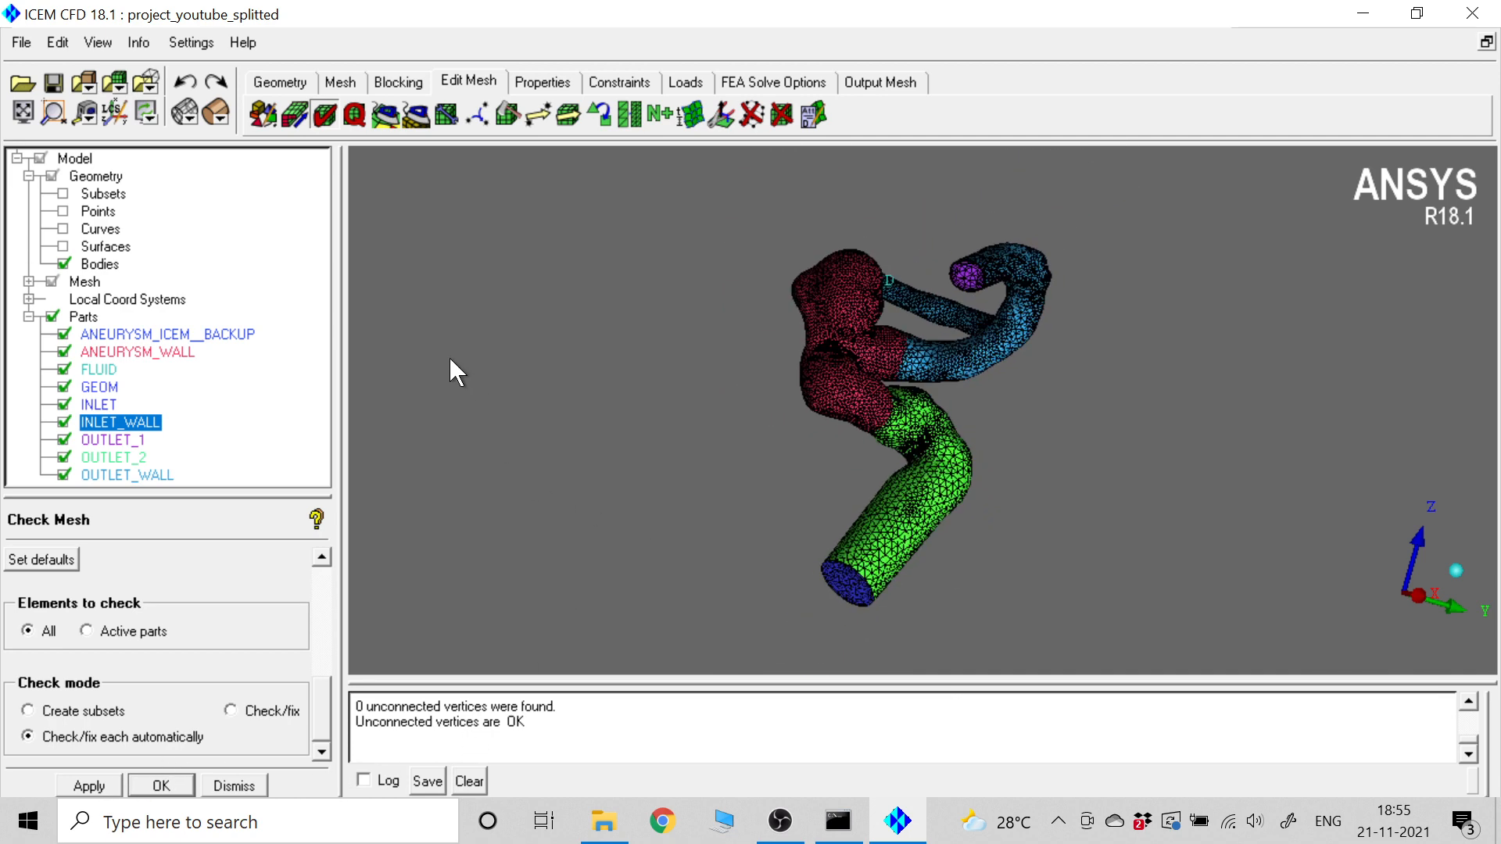
left_click(355, 116)
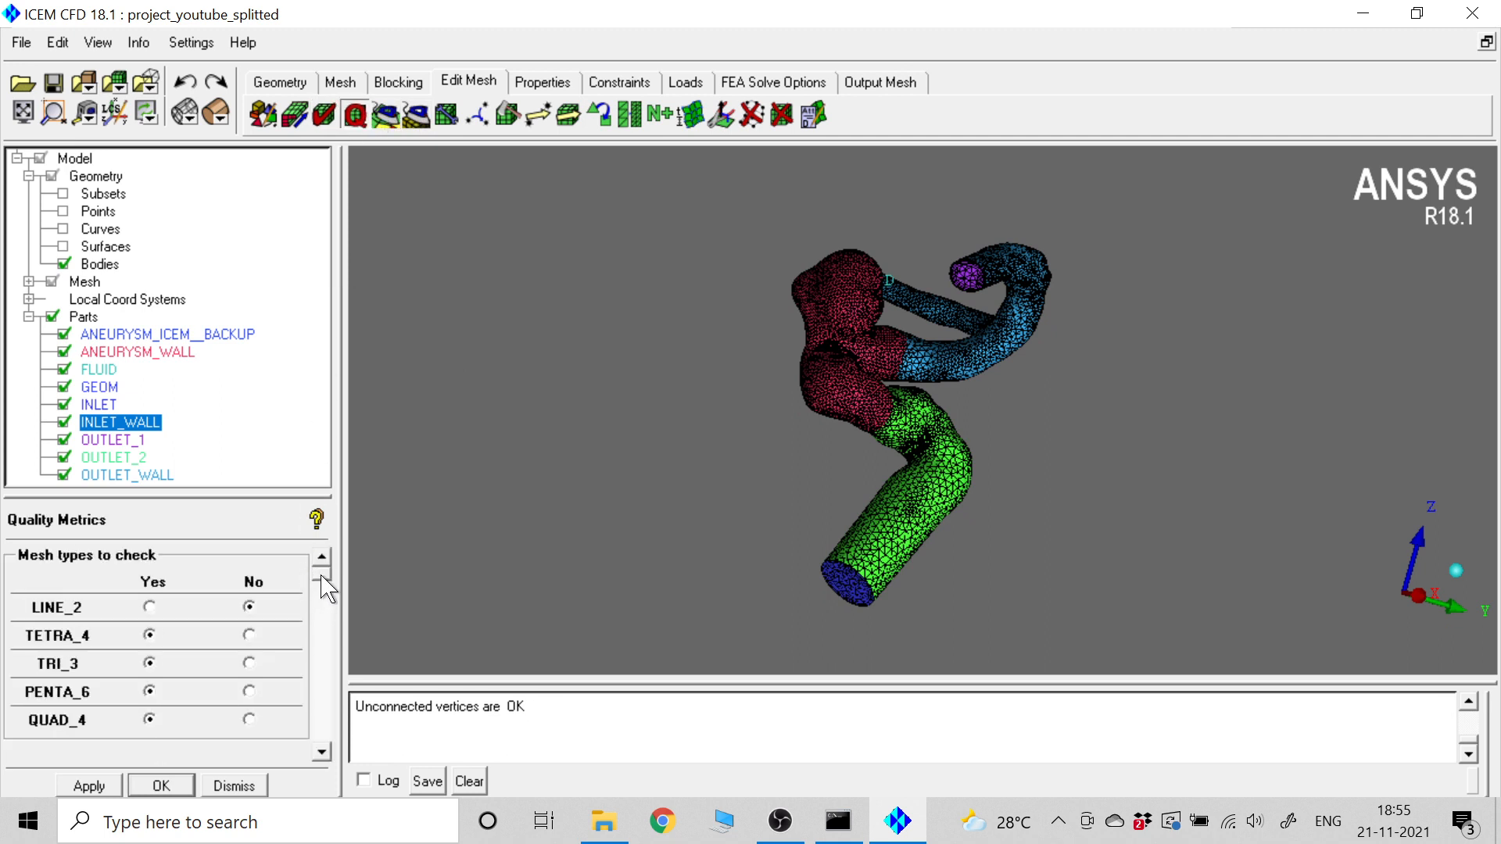
left_click(100, 793)
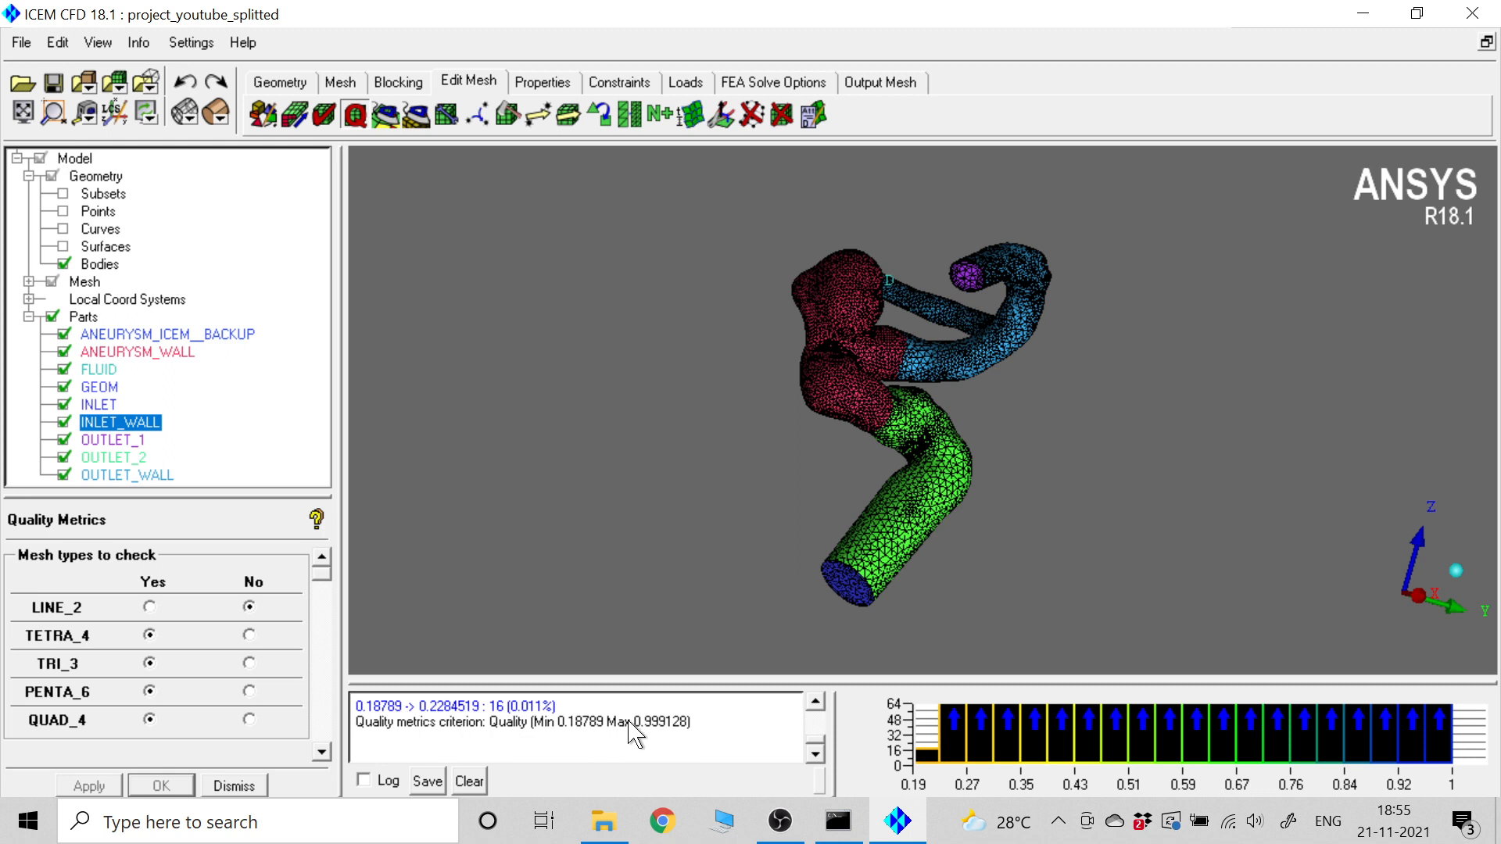
left_click_drag(660, 682, 653, 536)
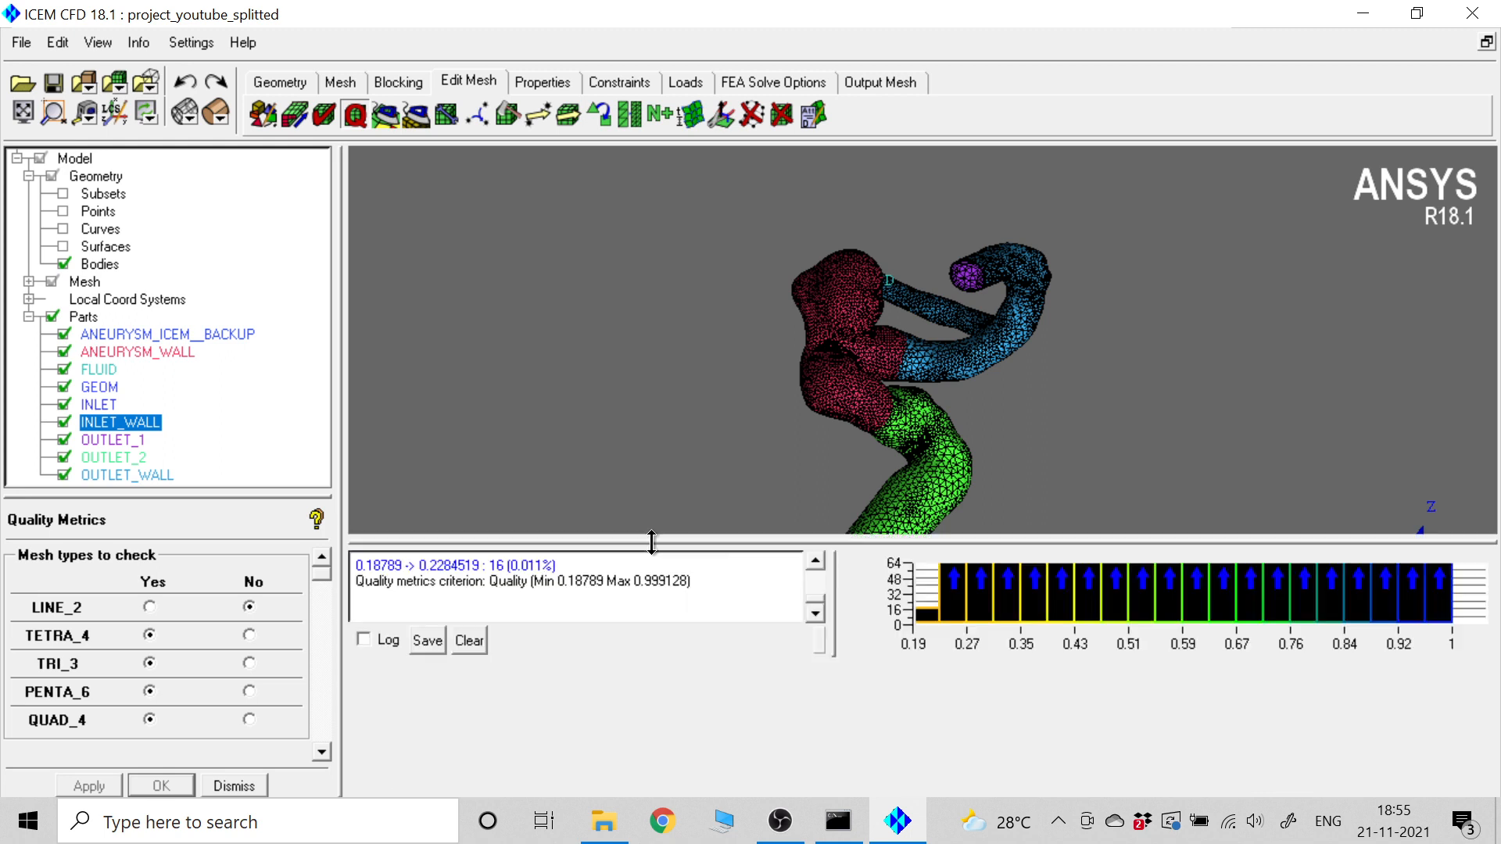
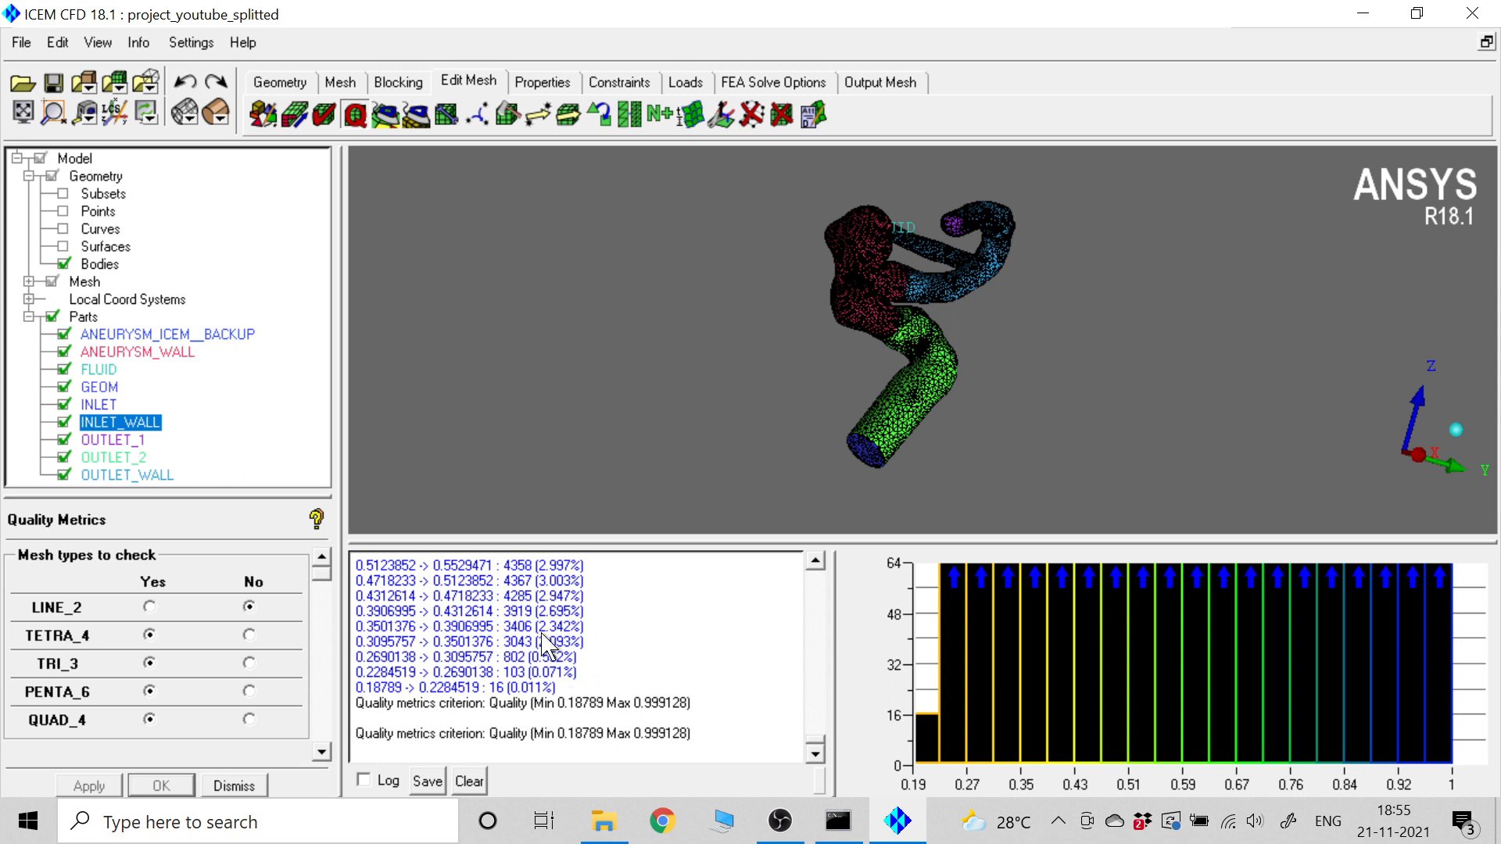
left_click_drag(795, 540, 796, 618)
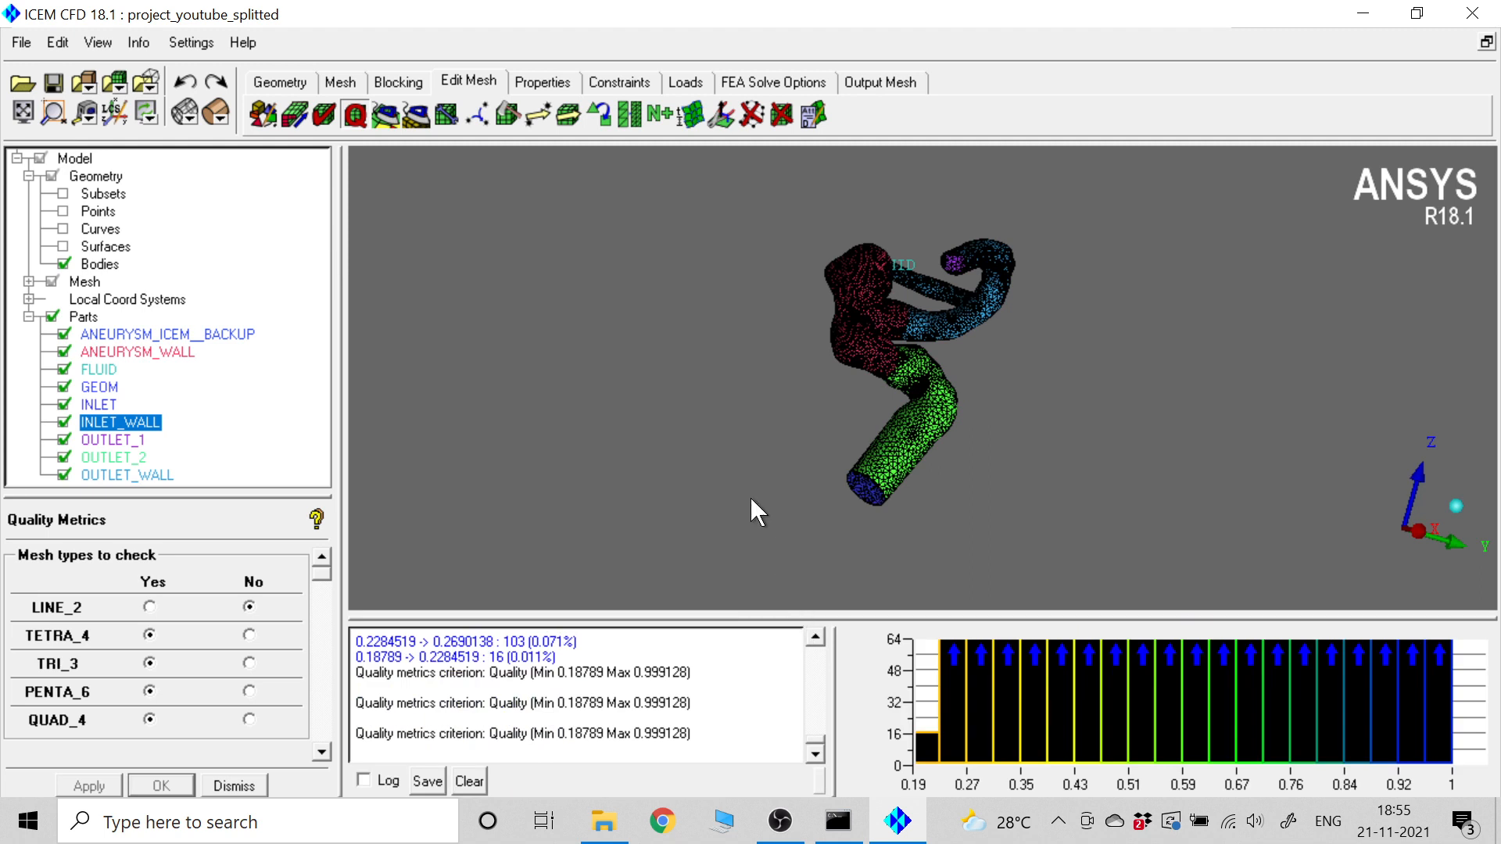
- Set the global Tetra/Mixed volume meshing method to Quick (Delaunay) and apply it
left_click(341, 83)
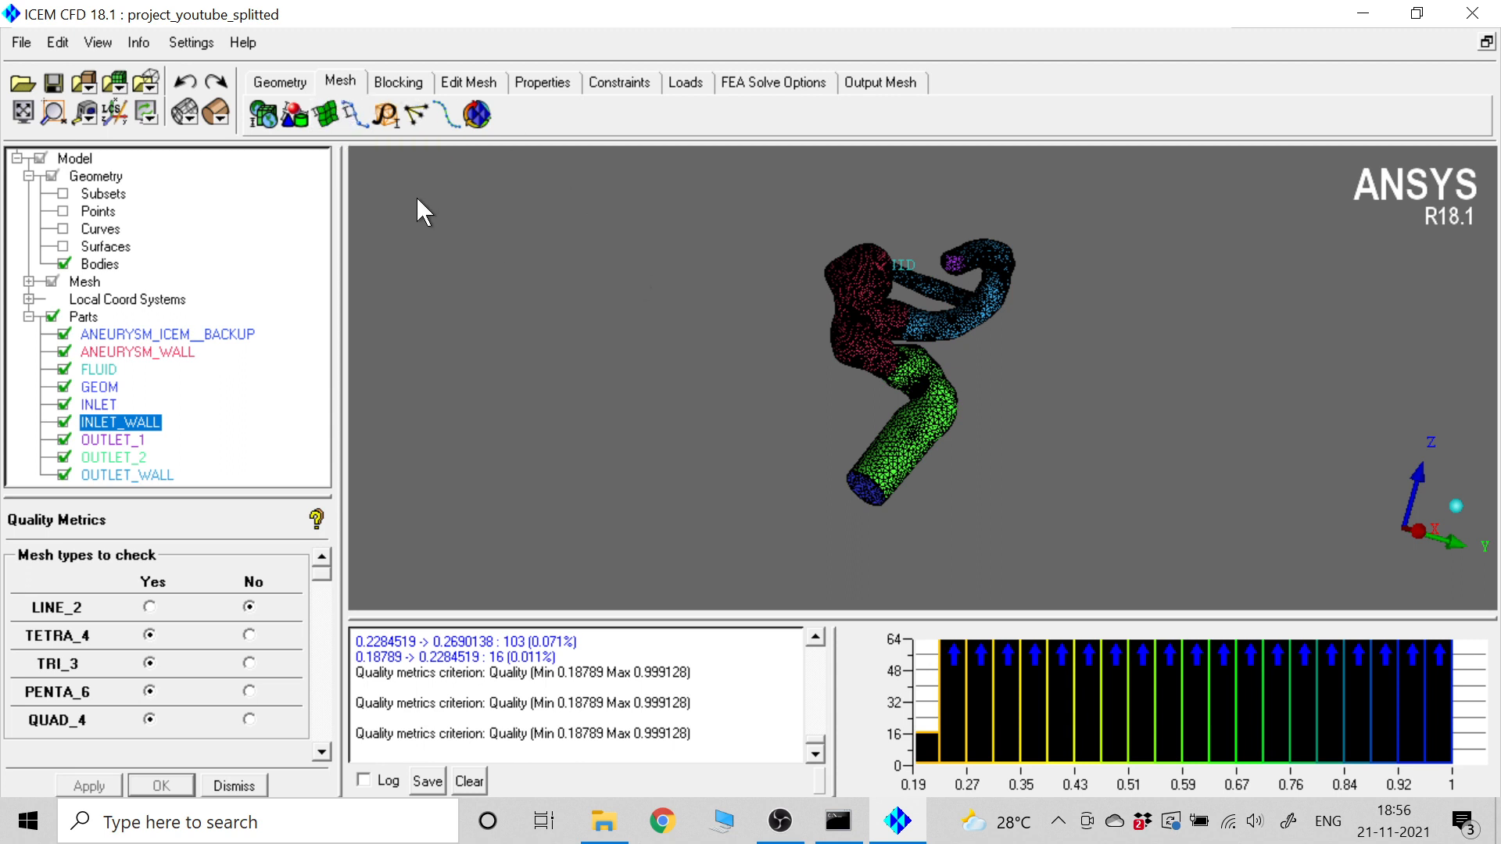
left_click(264, 115)
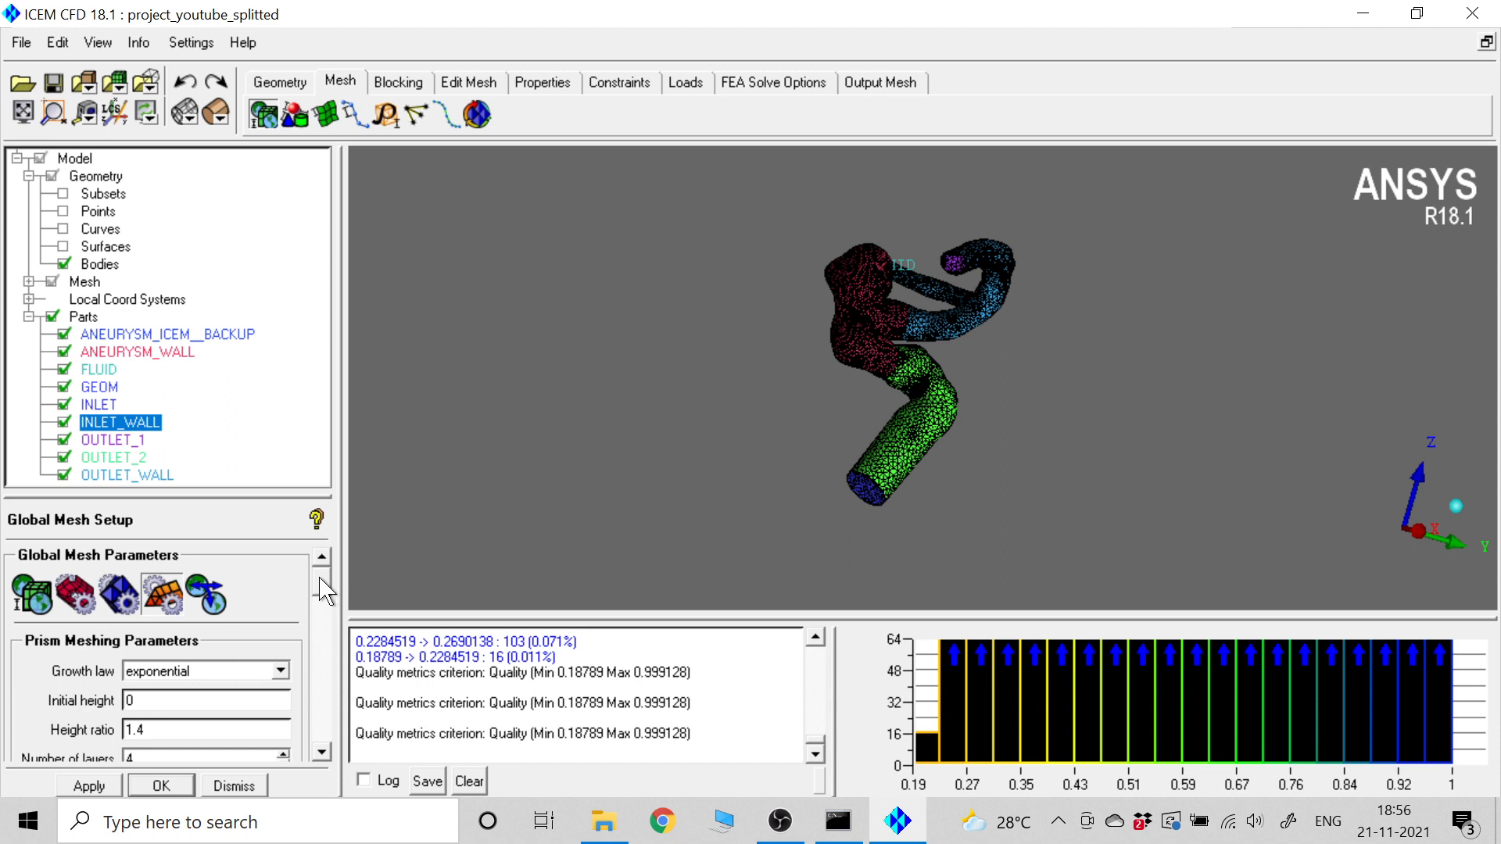
left_click(120, 596)
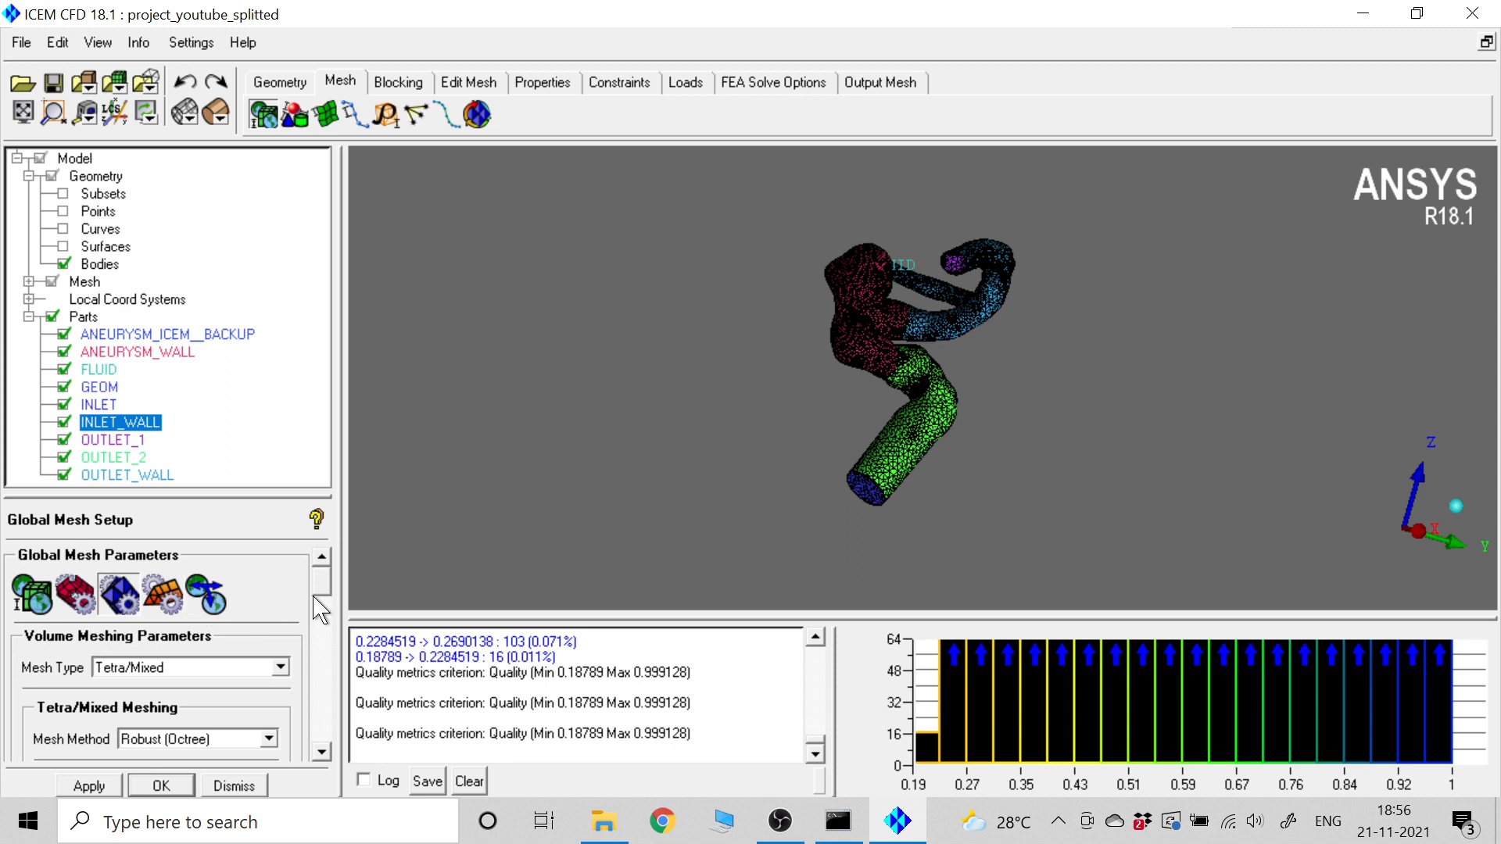
left_click_drag(323, 573, 324, 584)
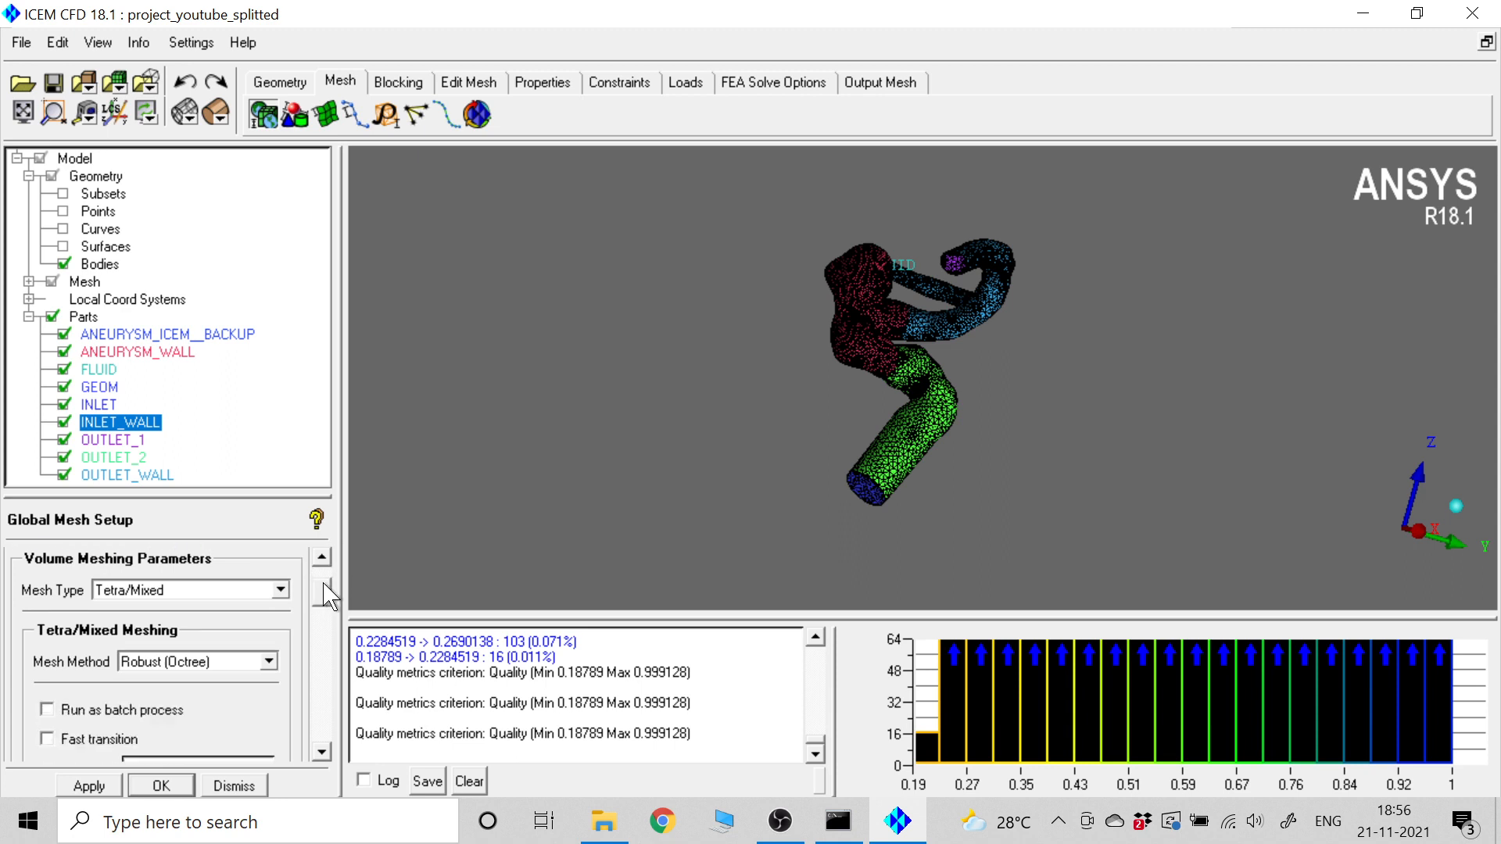
left_click(269, 662)
left_click(205, 699)
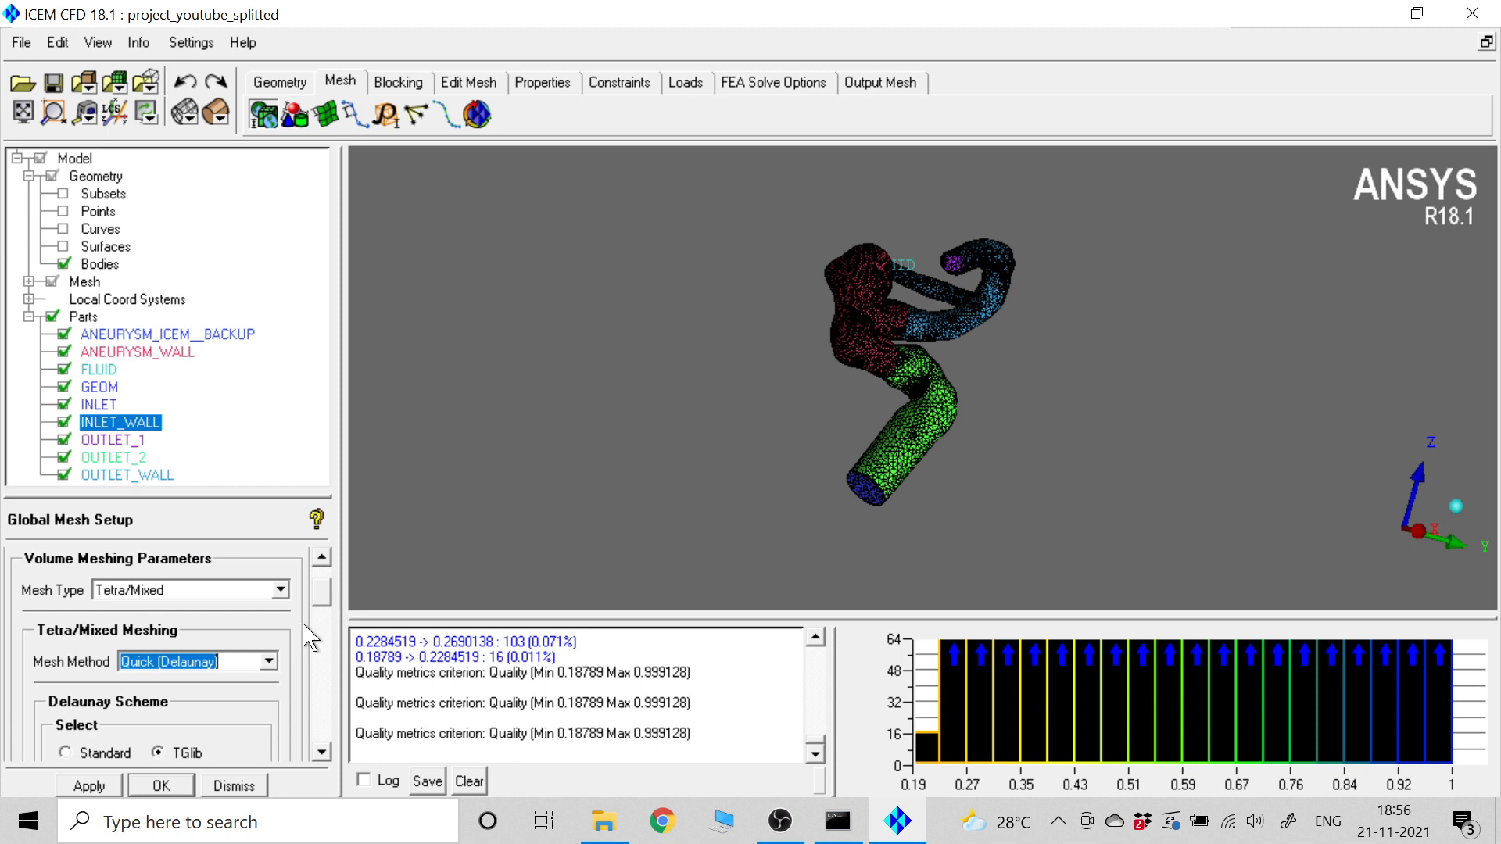
left_click(105, 786)
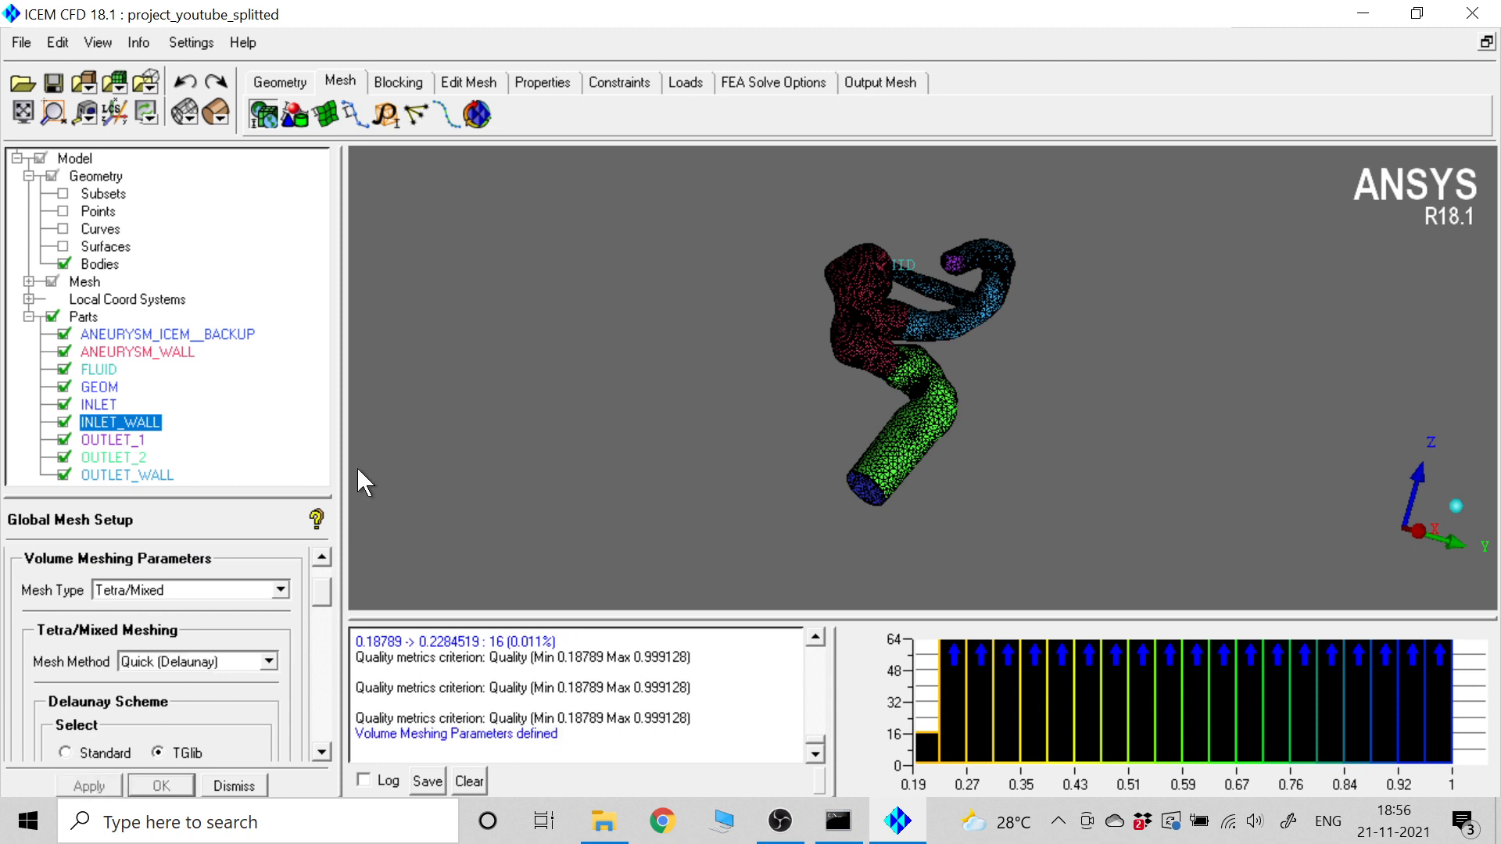
- Prepare the Quick (Delaunay) Tetra/Mixed volume mesh computation using the existing mesh as input
left_click(477, 110)
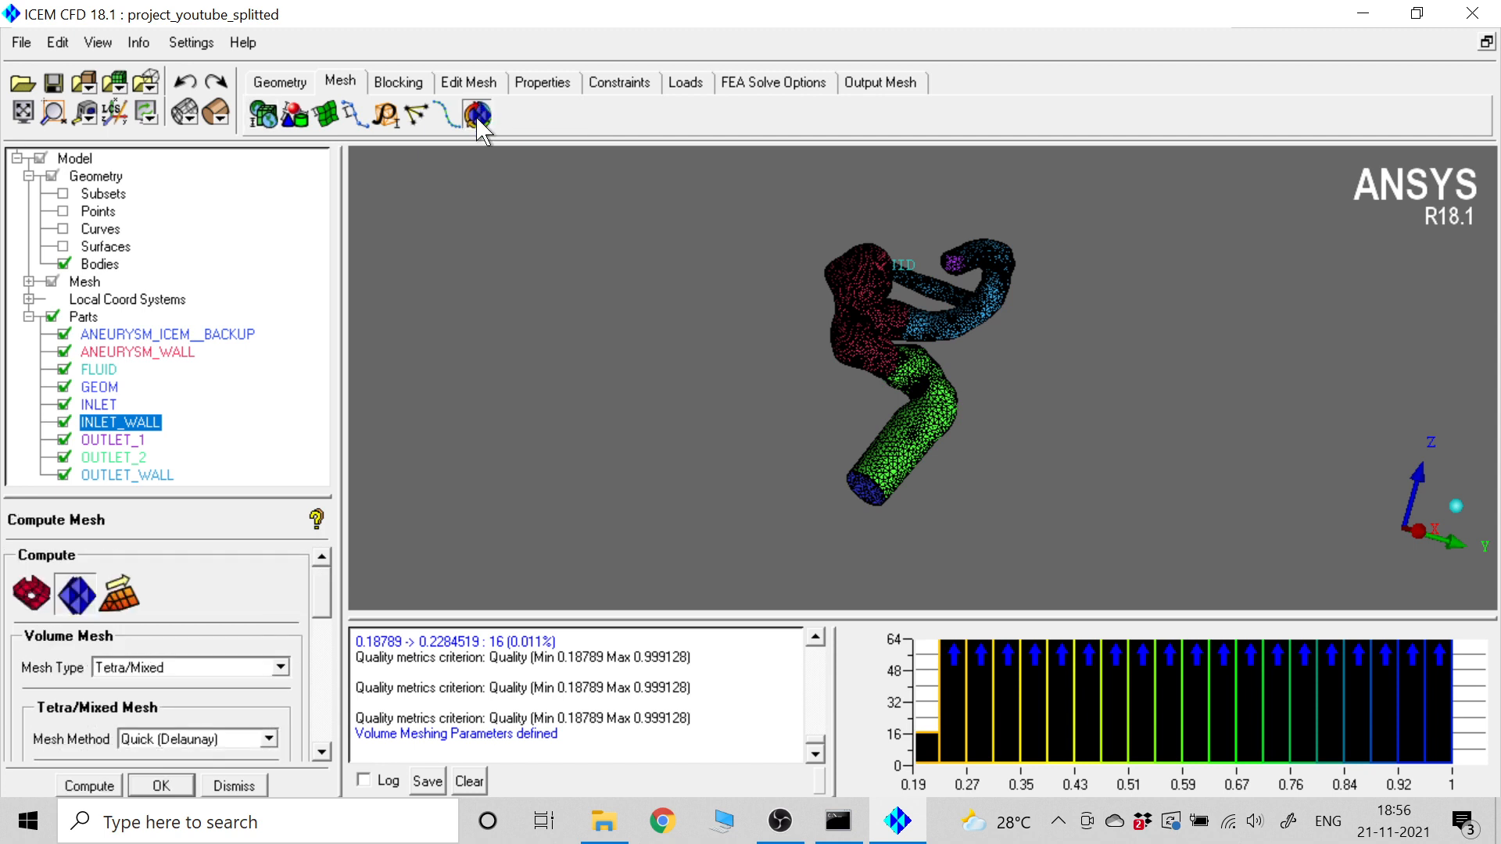
left_click_drag(320, 607, 320, 641)
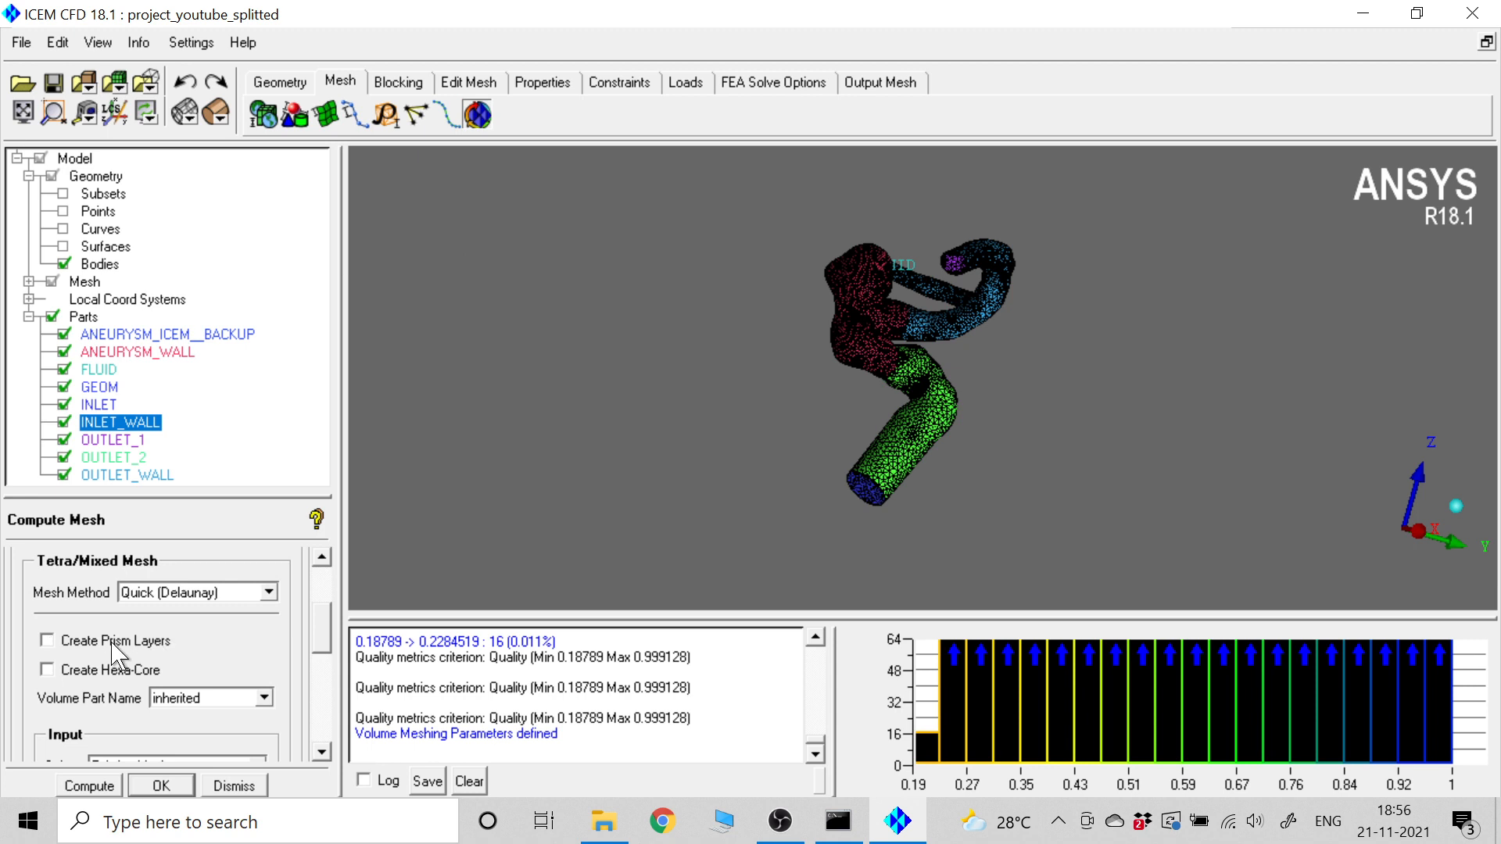
left_click_drag(319, 638, 316, 663)
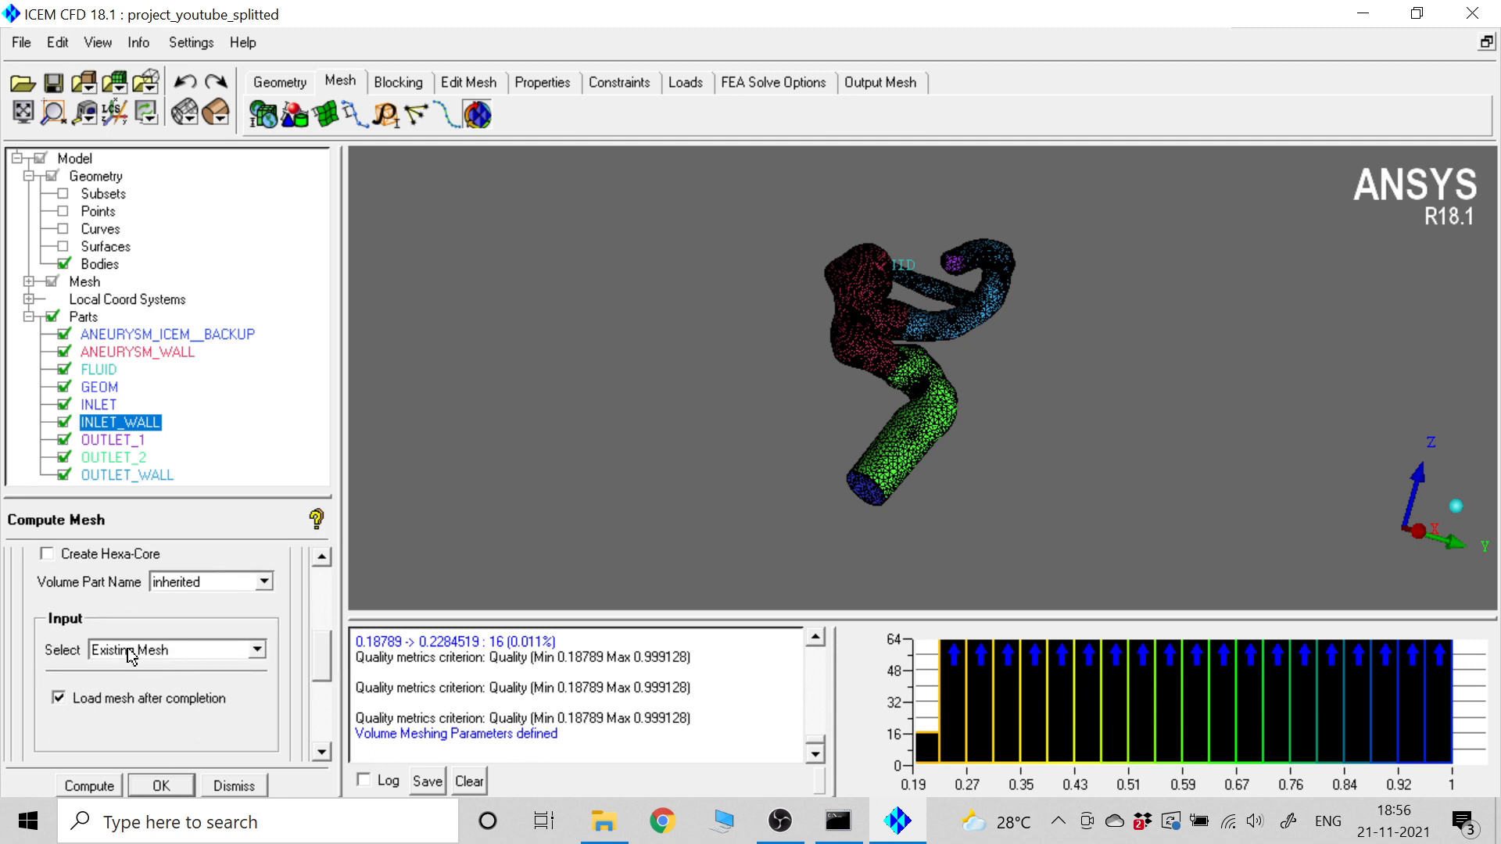
- Compute the Tetra/Mixed volume mesh from the existing mesh with the Quick (Delaunay) method and check its quality metrics
left_click(91, 786)
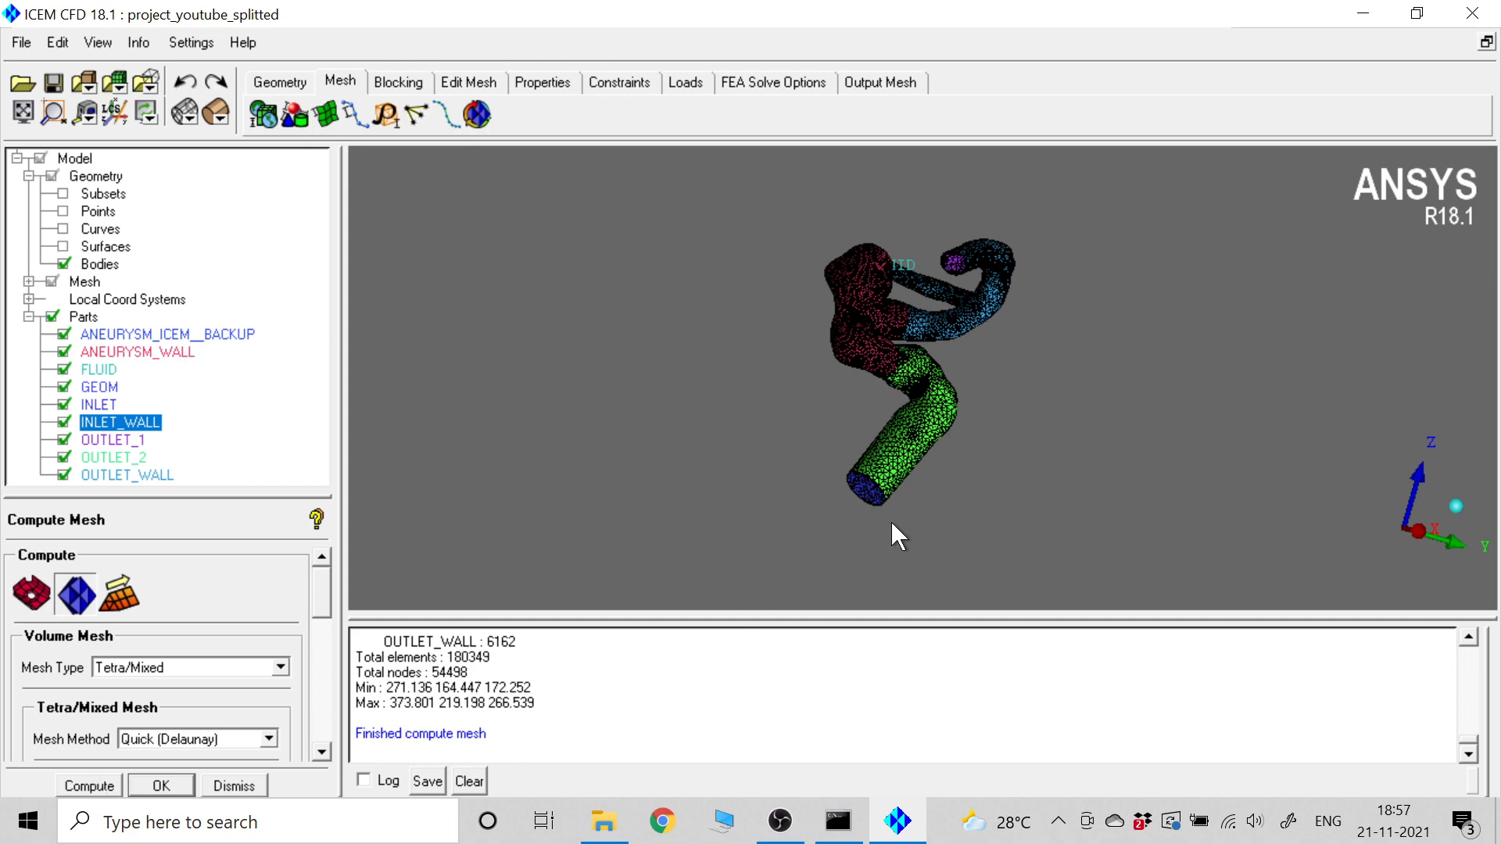
scroll(889, 521, "up", 6)
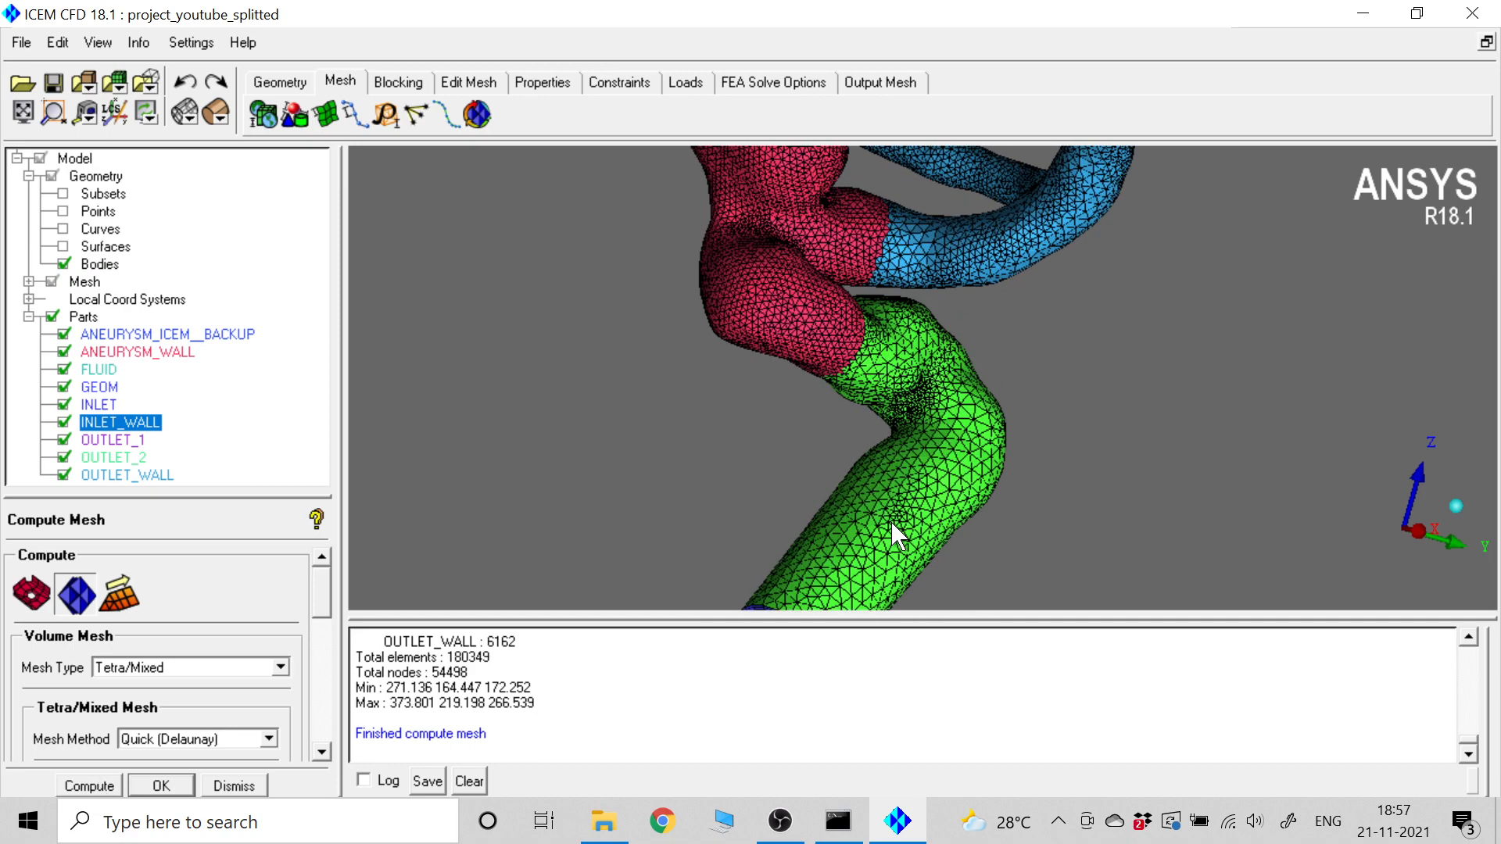
left_click_drag(869, 480, 978, 279)
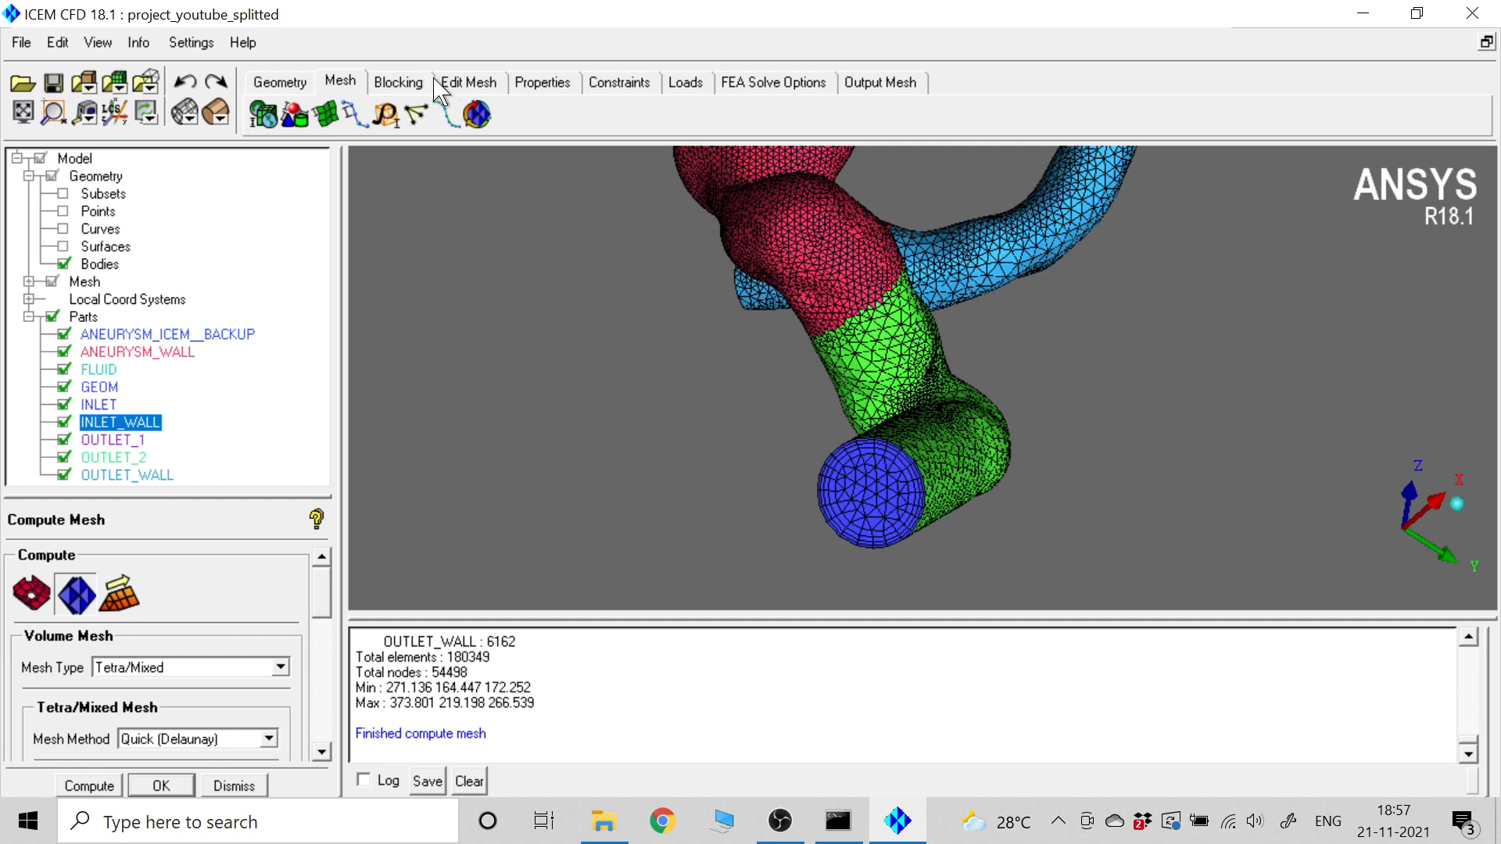
left_click(455, 81)
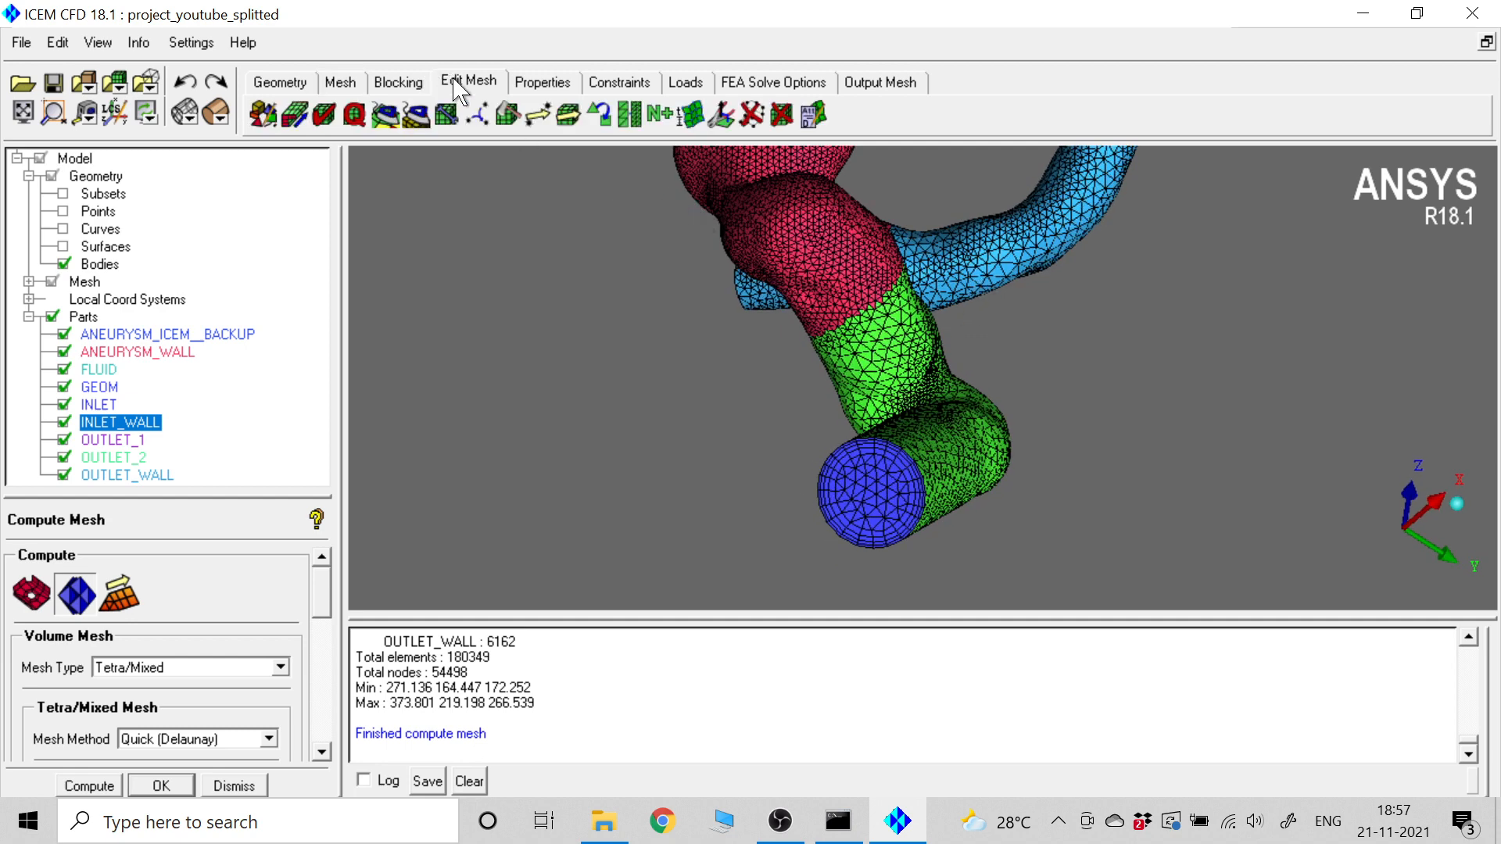
left_click(356, 119)
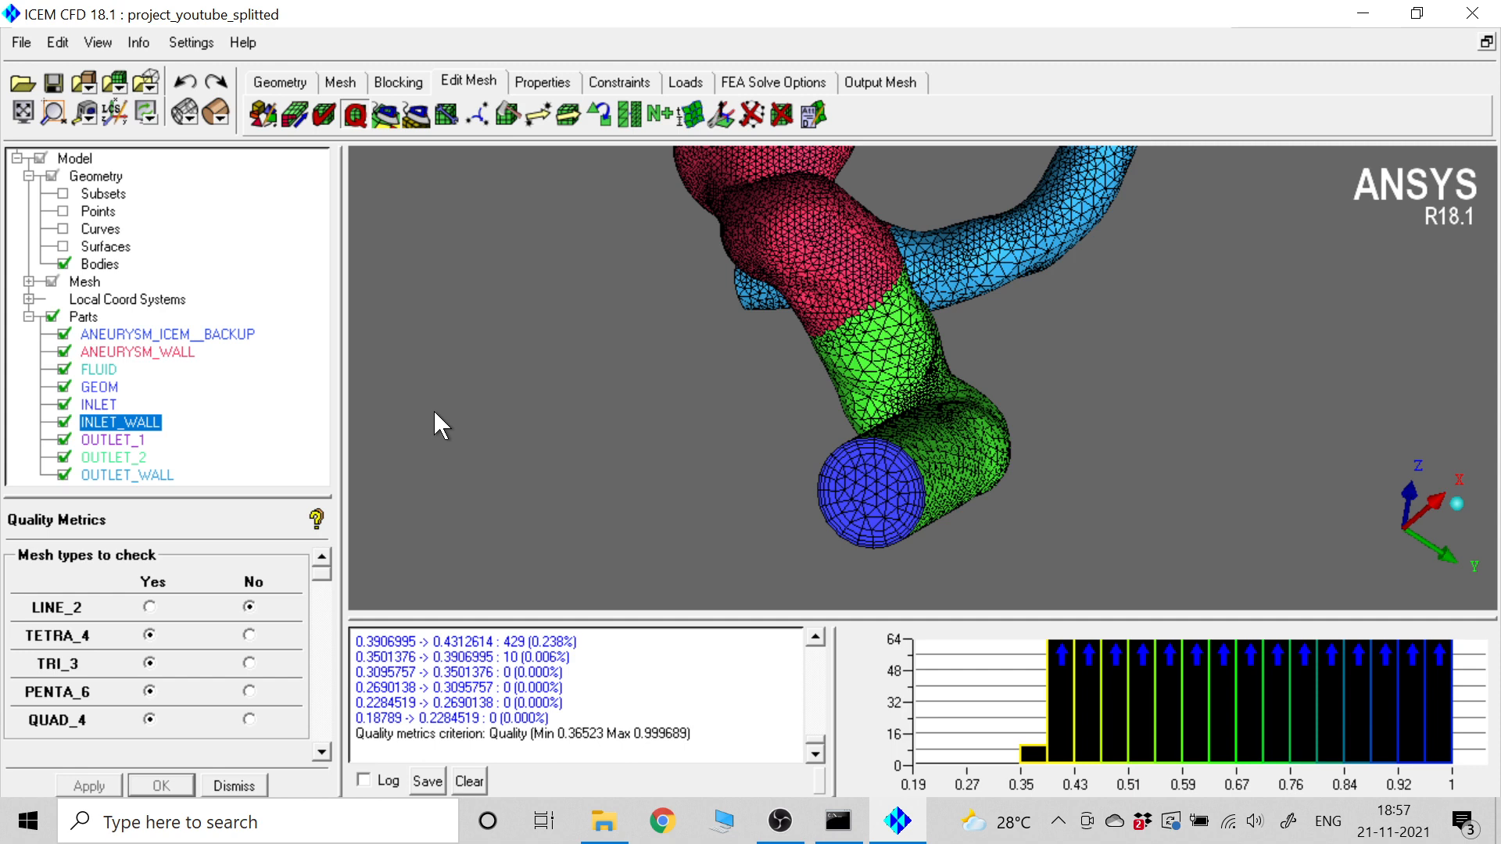
- Smooth the mesh globally with PENTA_6 frozen, 20 smoothing iterations and an up-to value of 0.4, and save the project
left_click(386, 117)
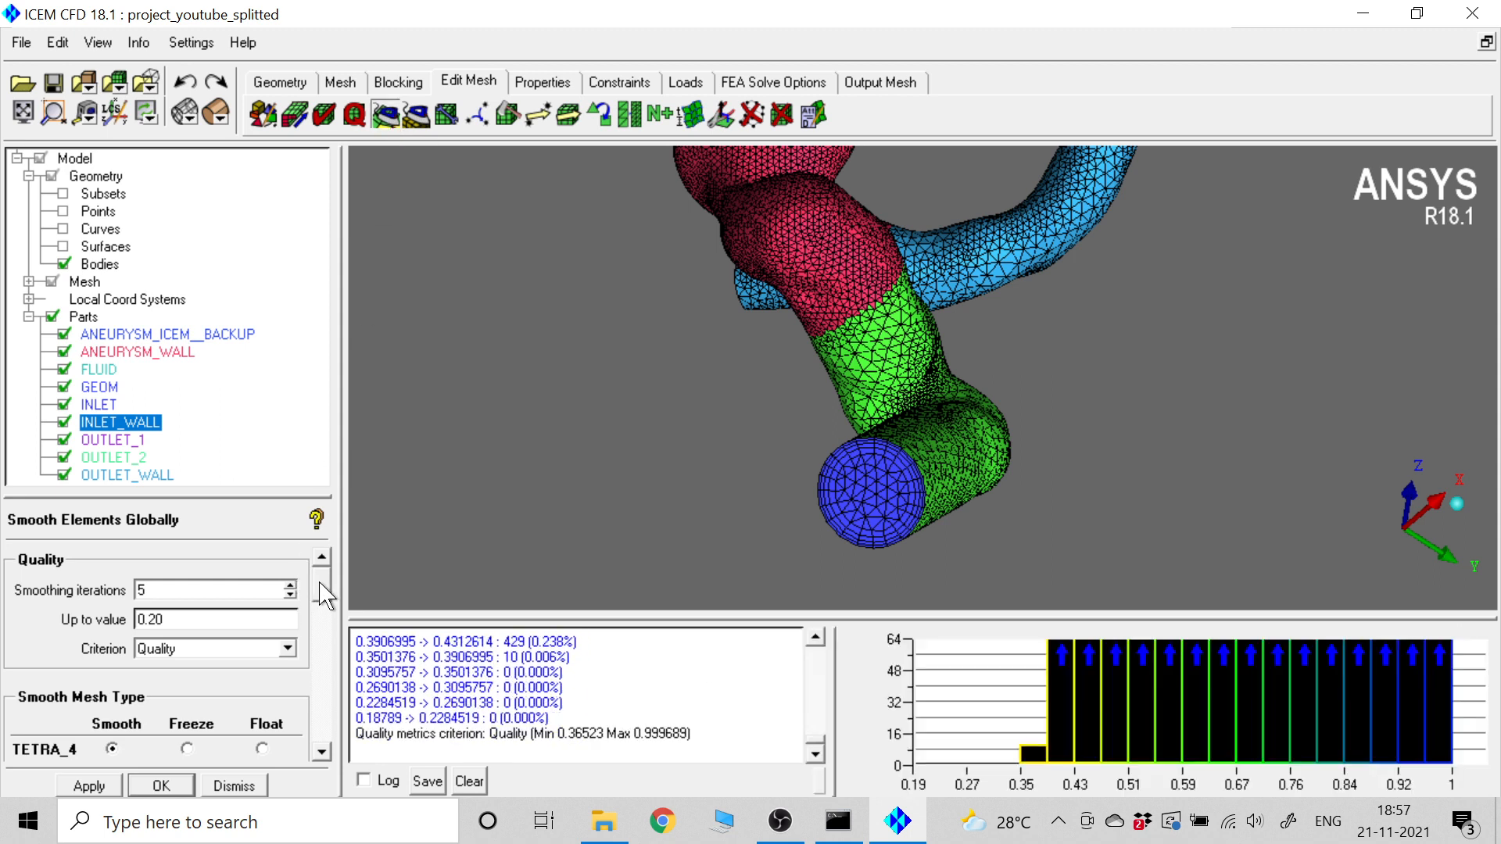
left_click_drag(326, 598, 330, 612)
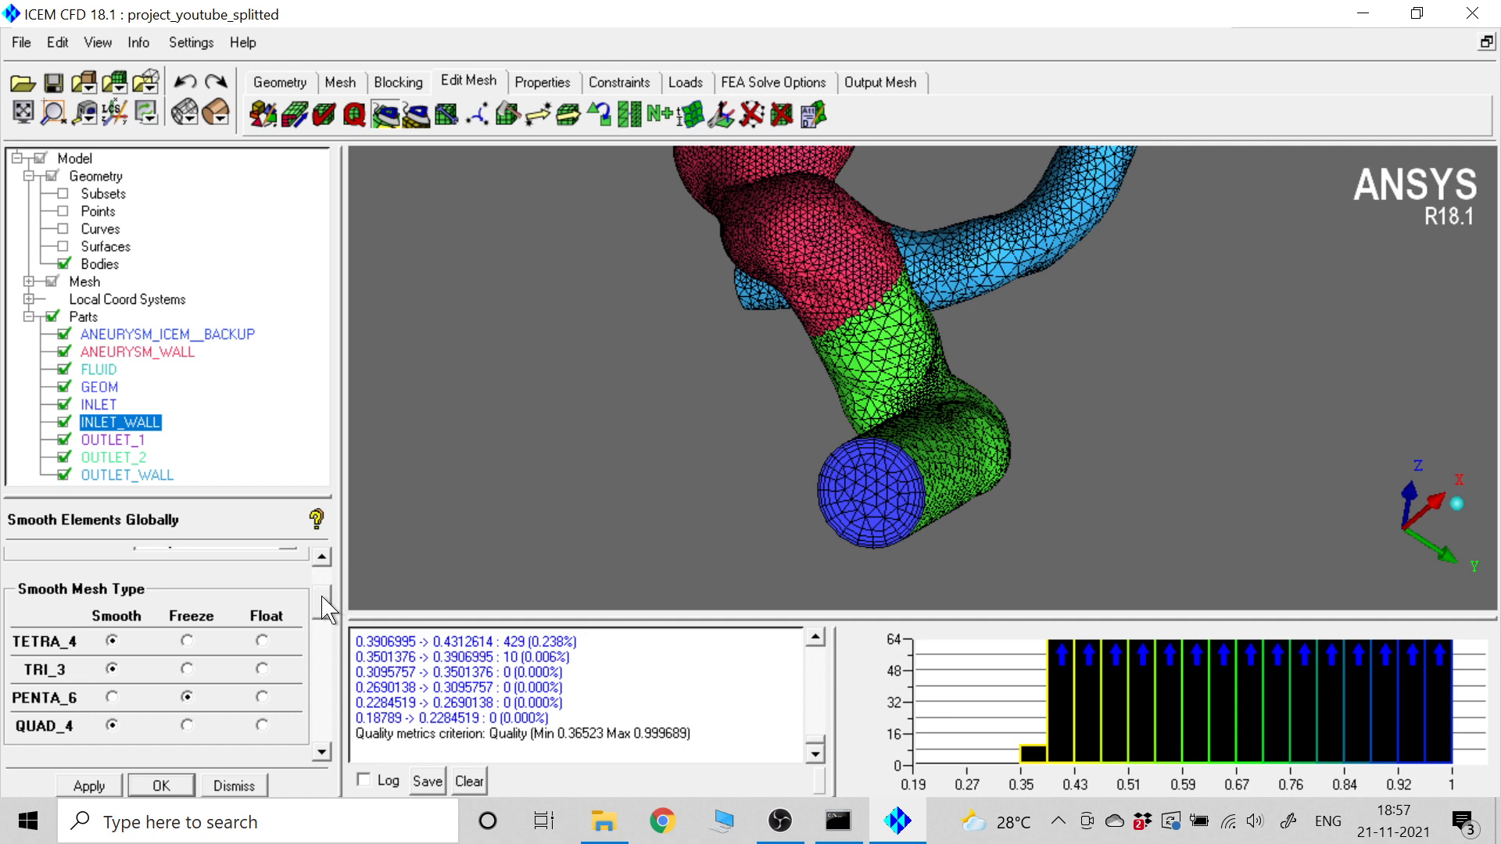
scroll(324, 598, "up", 3)
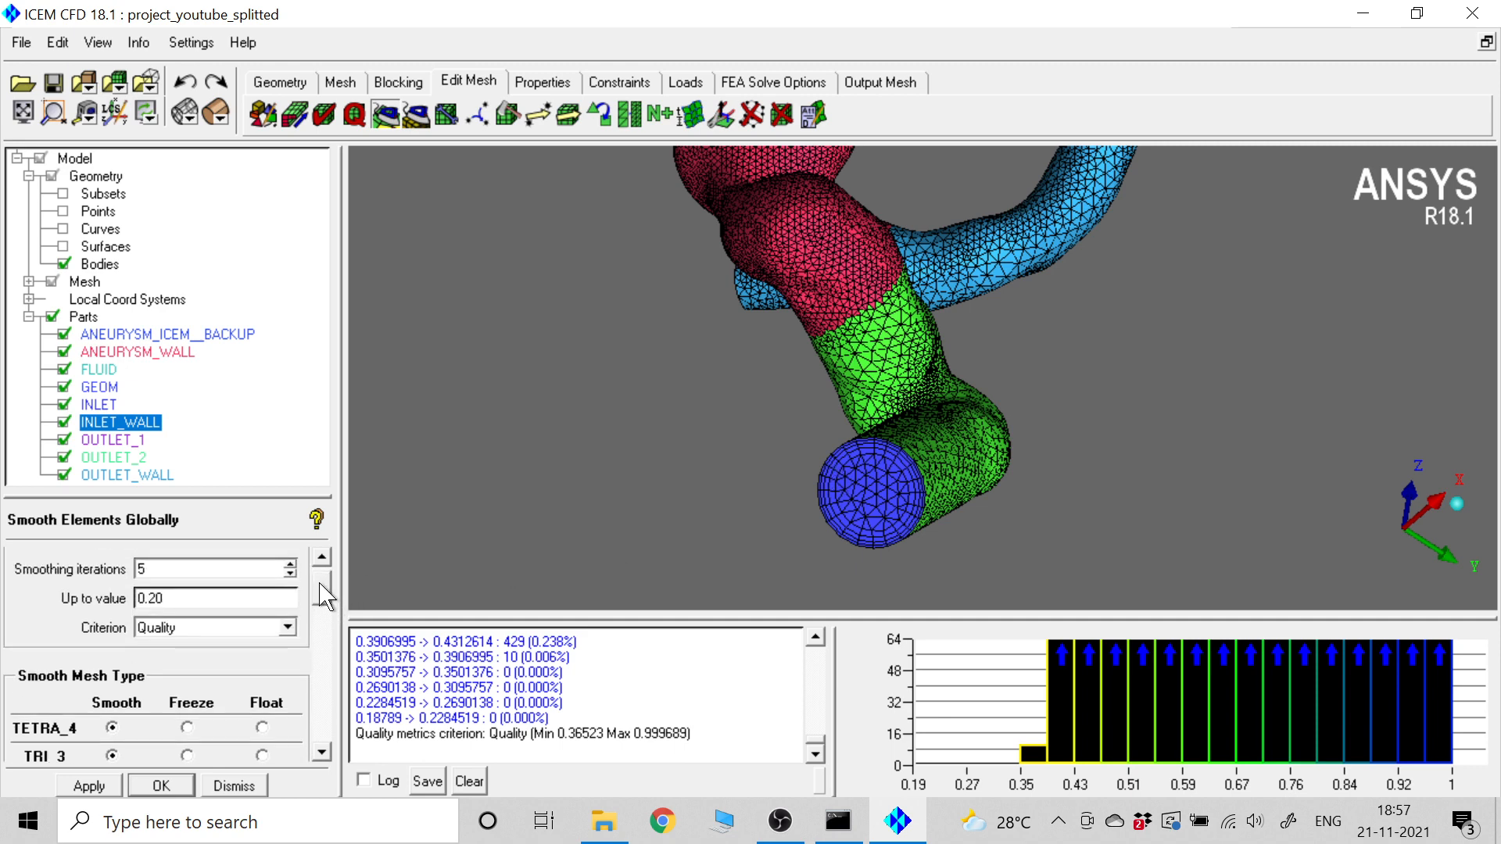
left_click(163, 601)
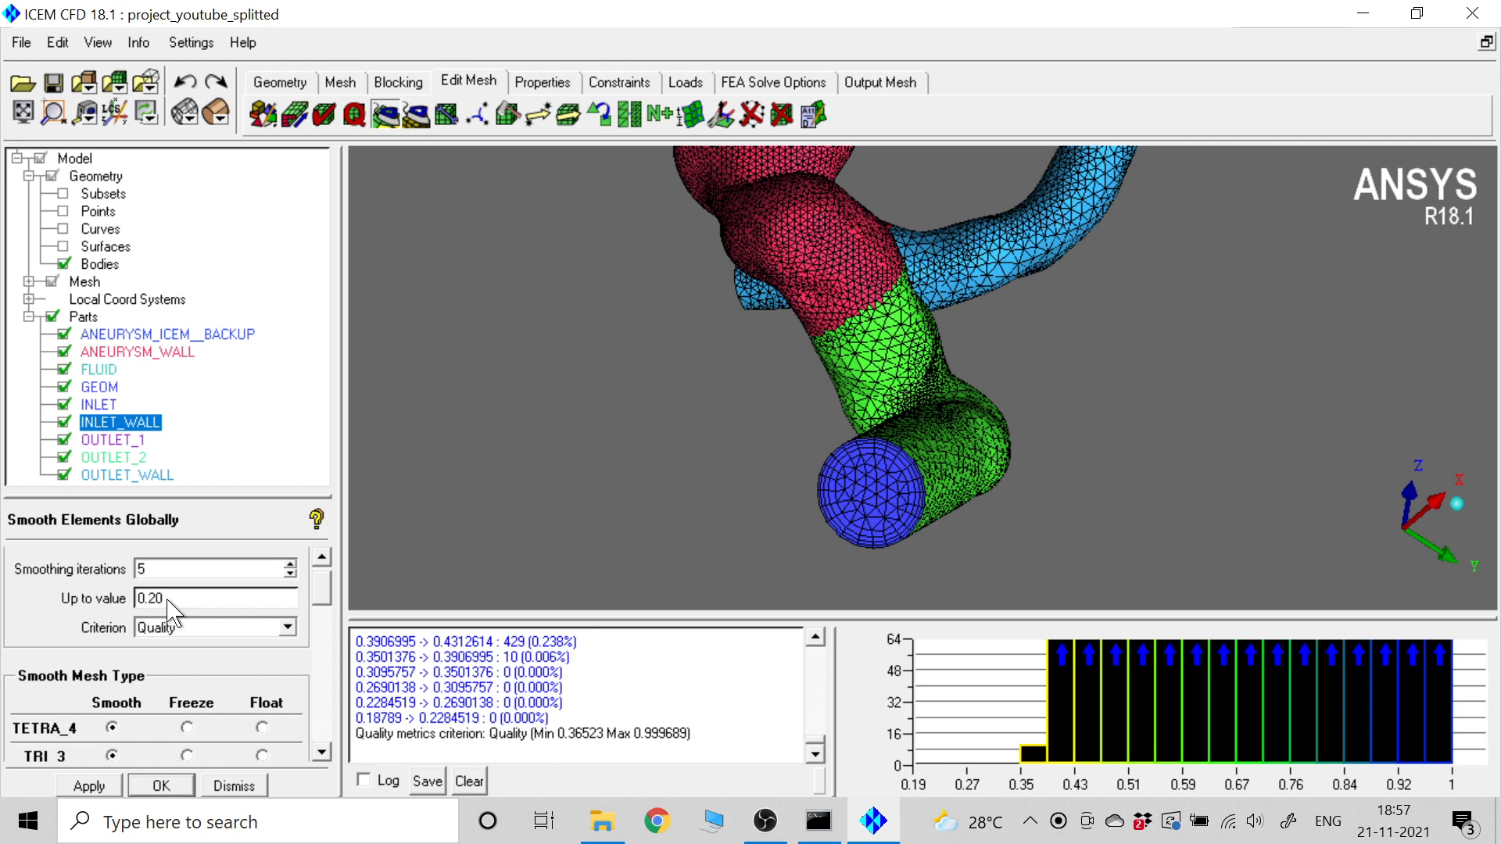
key("BackSpace")
key("BackSpace")
key("BackSpace")
type(".4")
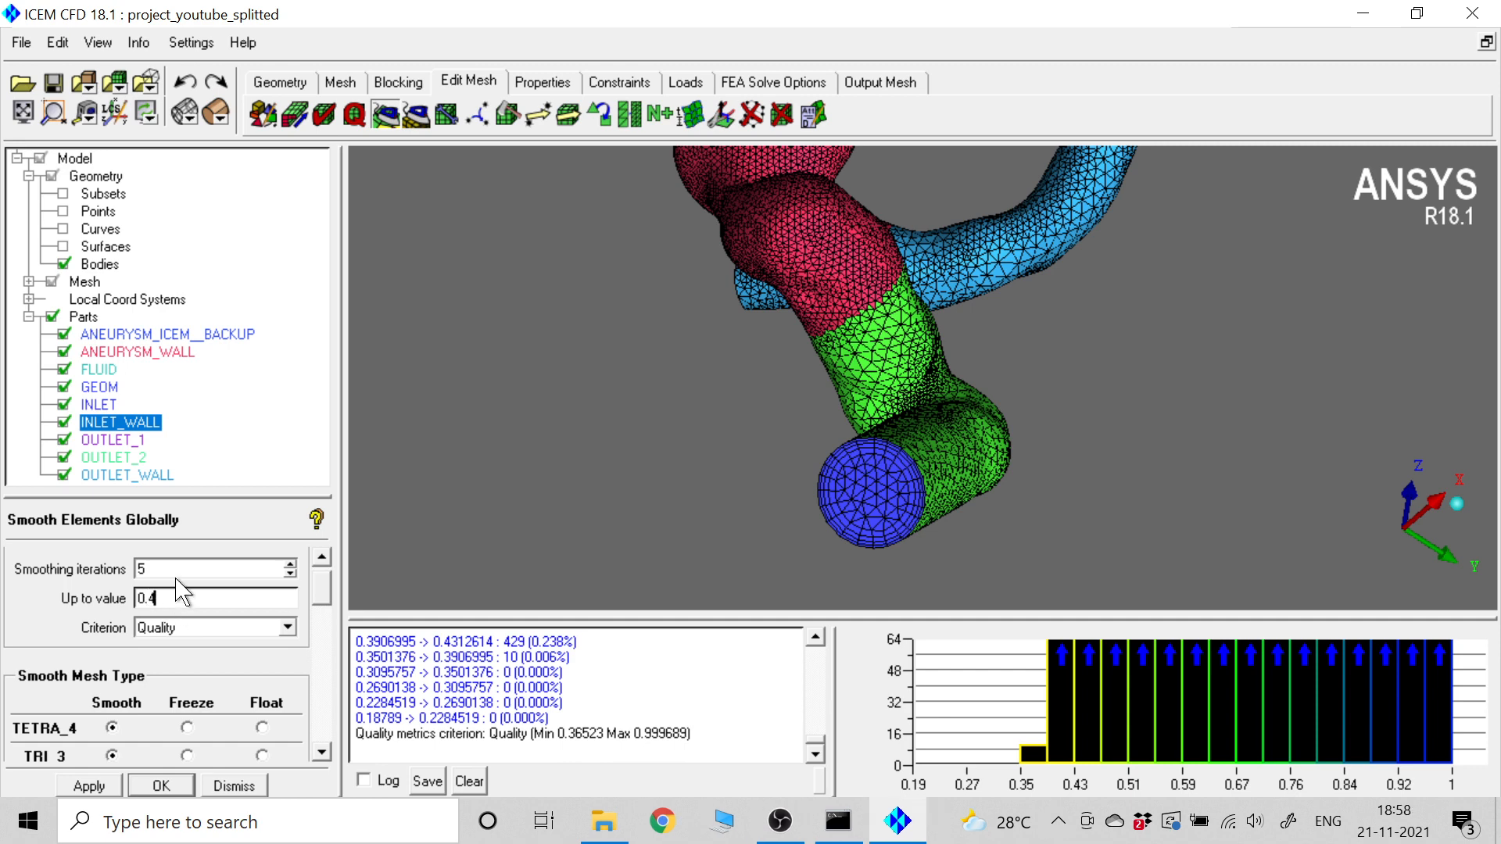
double_click(178, 575)
type("20")
left_click(107, 788)
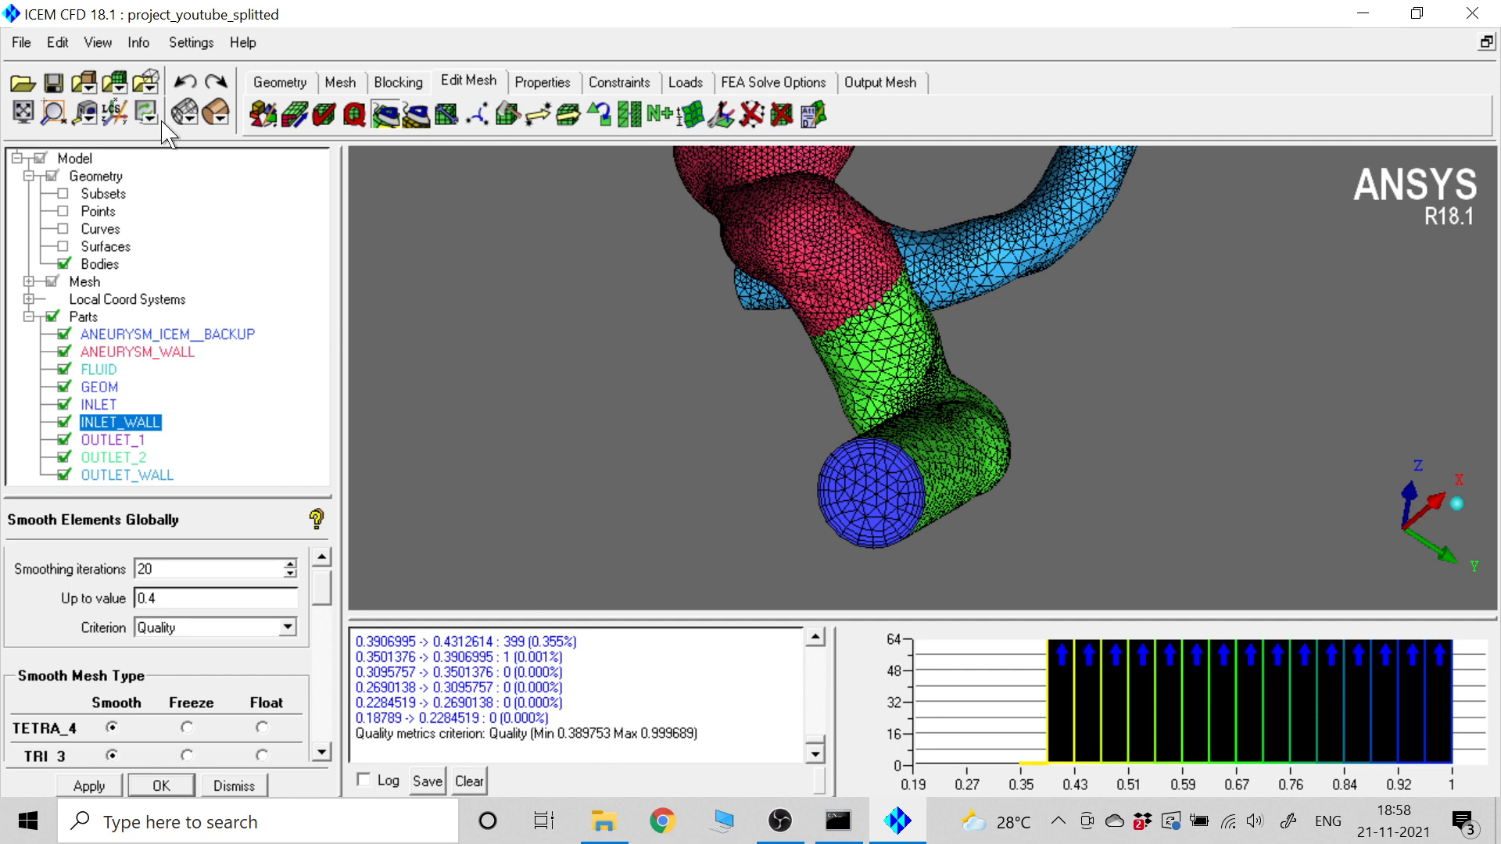
left_click(22, 44)
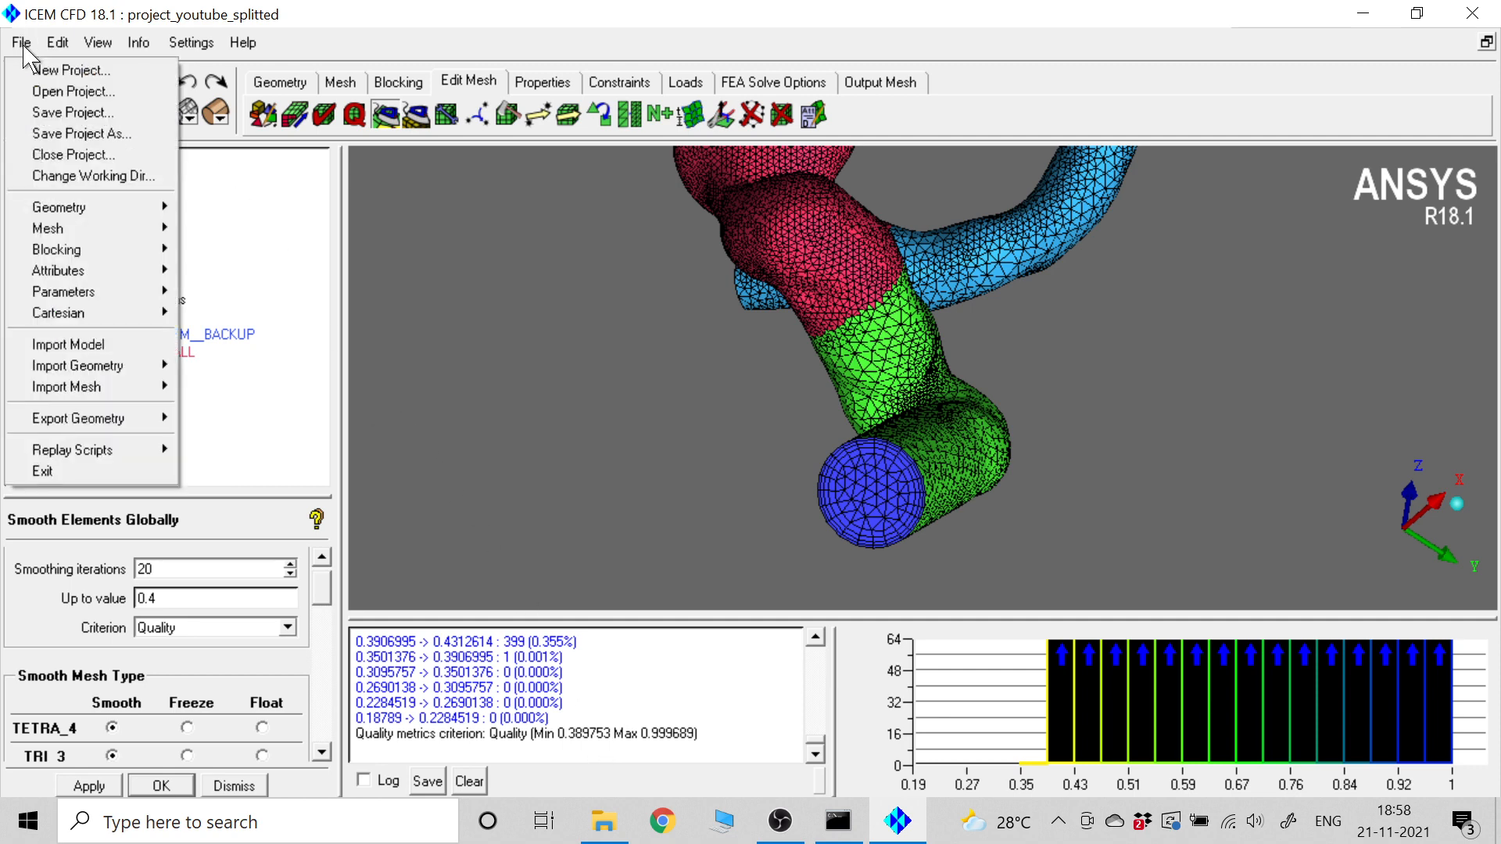
left_click(101, 118)
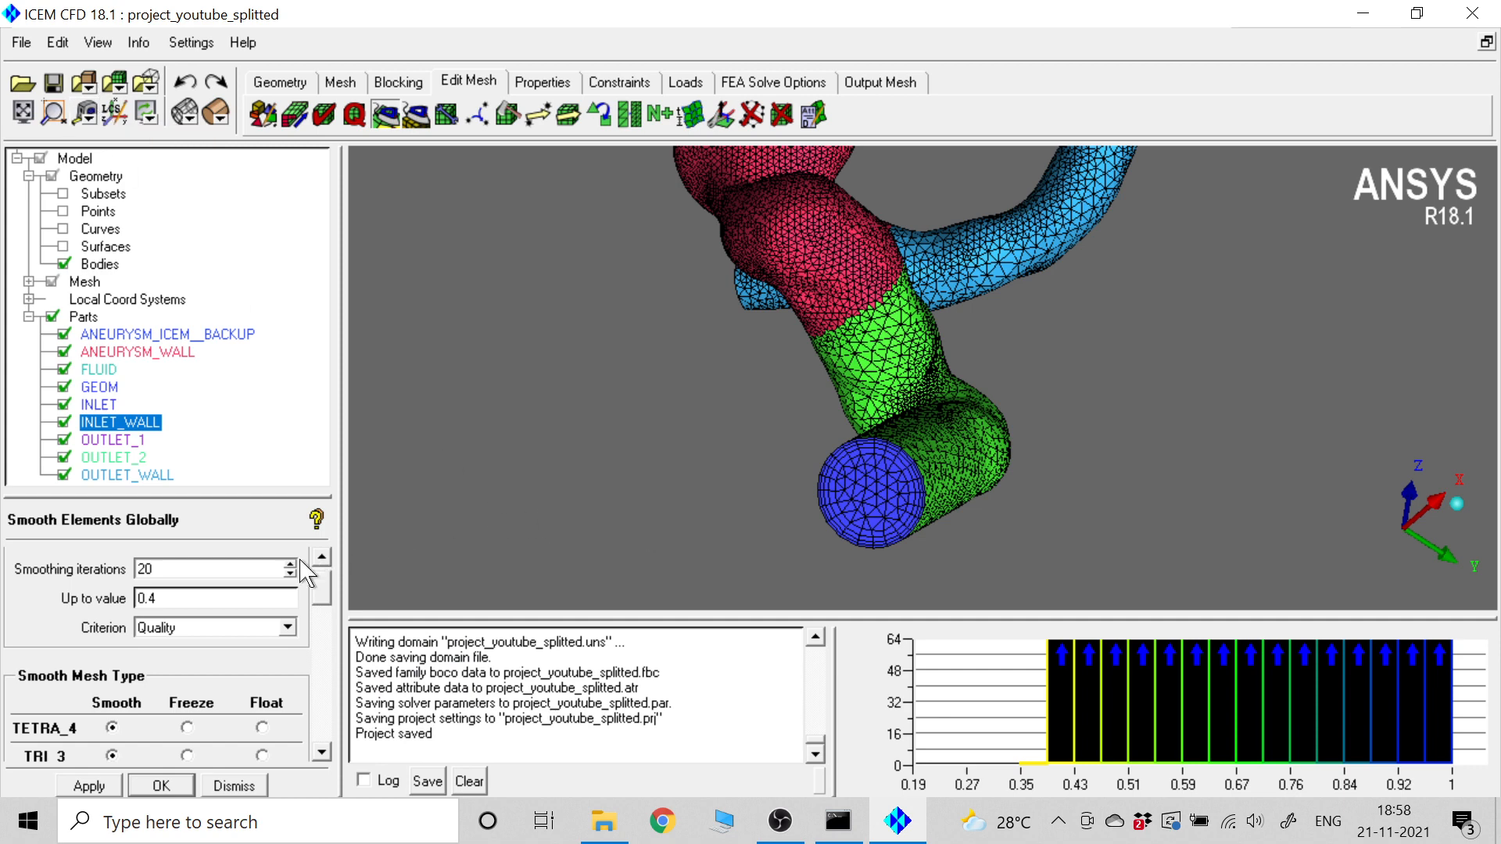
- Switch PENTA_6 from frozen to smoothed and rerun the global smoothing with 20 iterations up to quality 0.4
left_click_drag(324, 607, 323, 626)
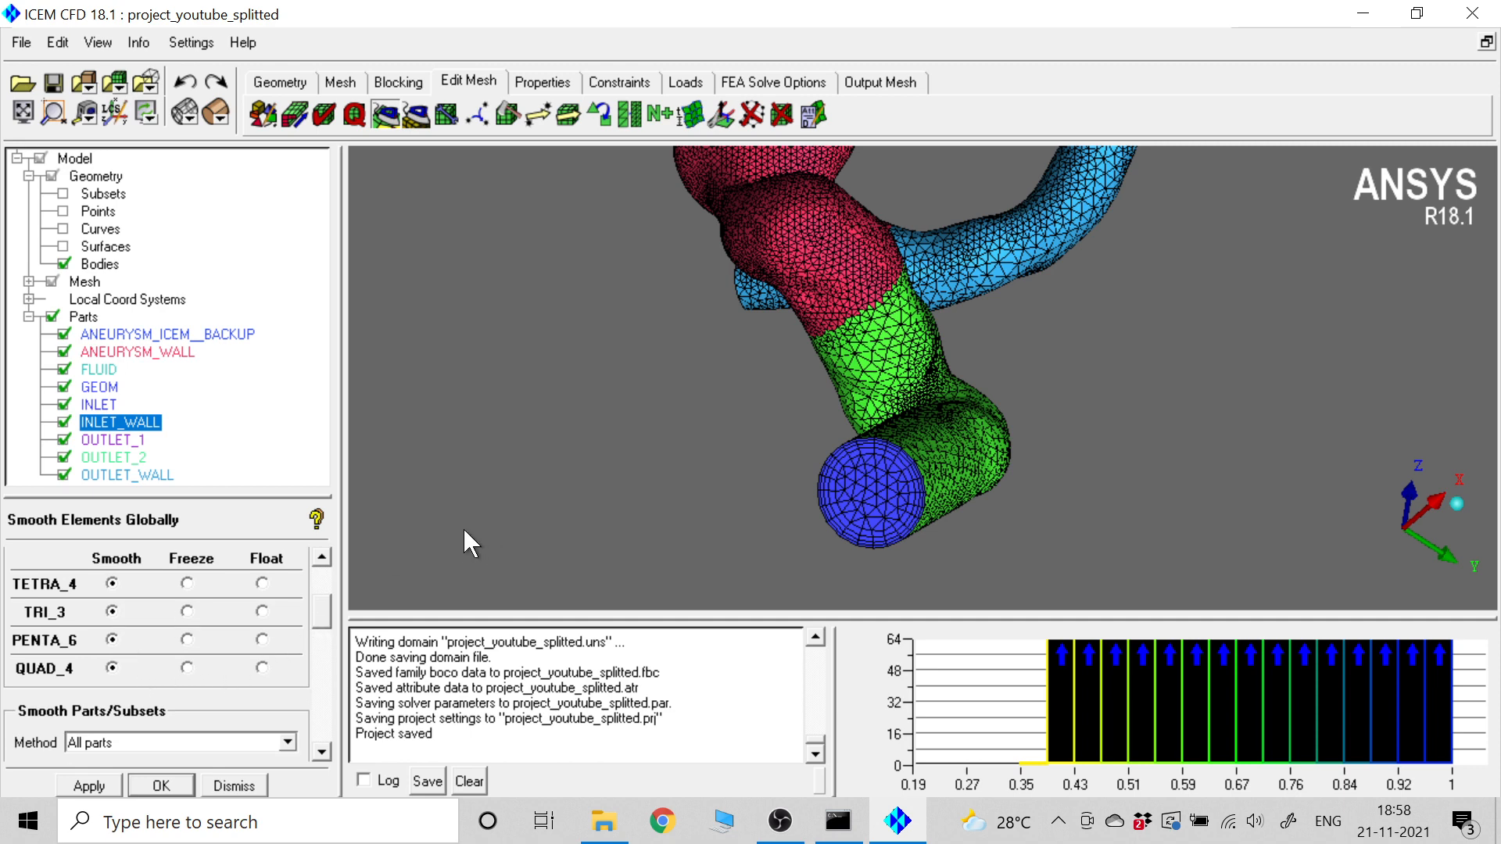
left_click_drag(329, 607, 327, 582)
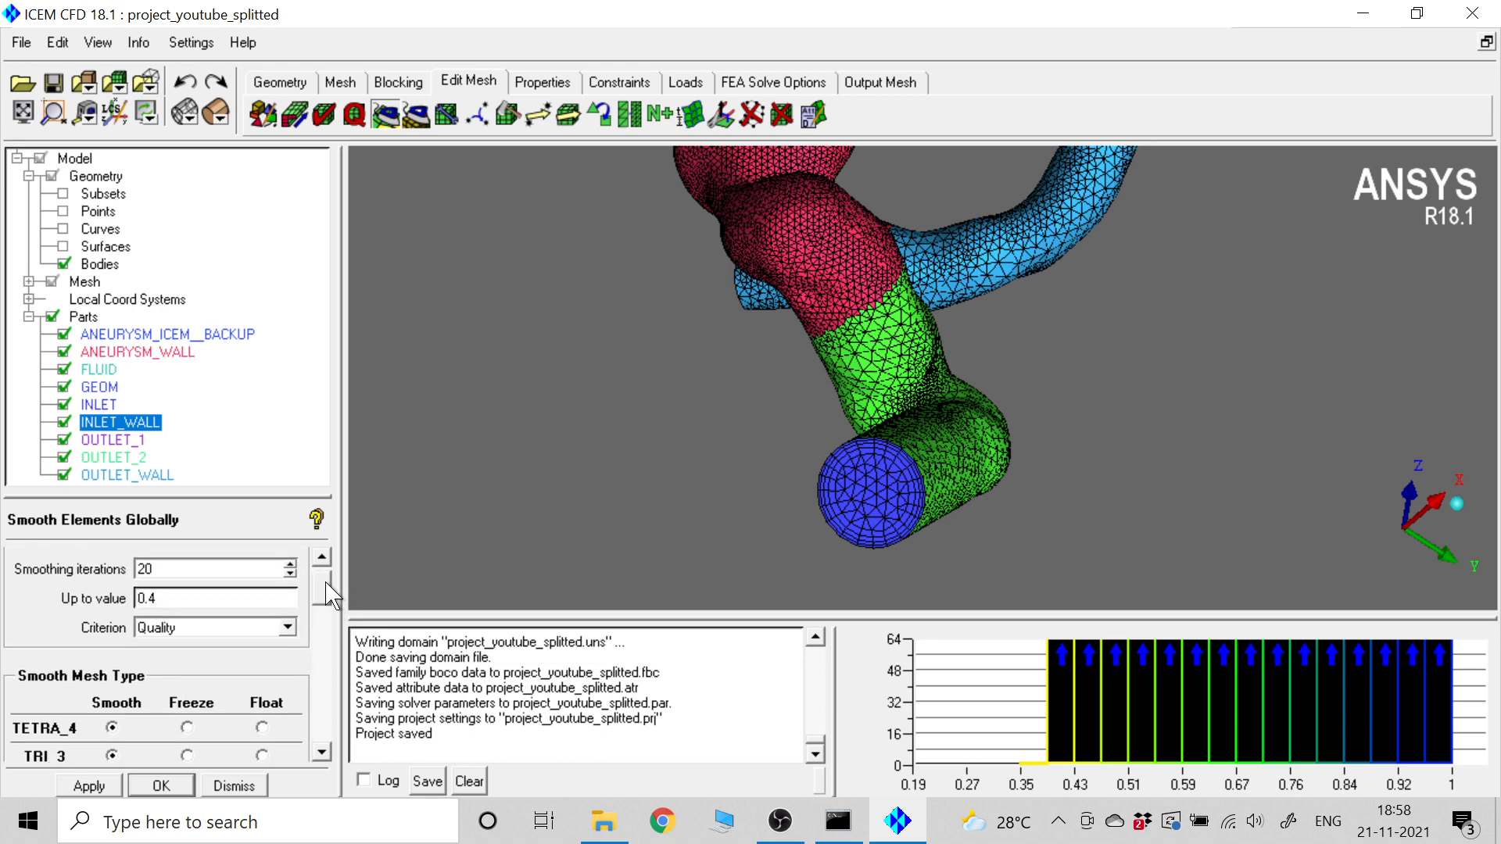
left_click(88, 786)
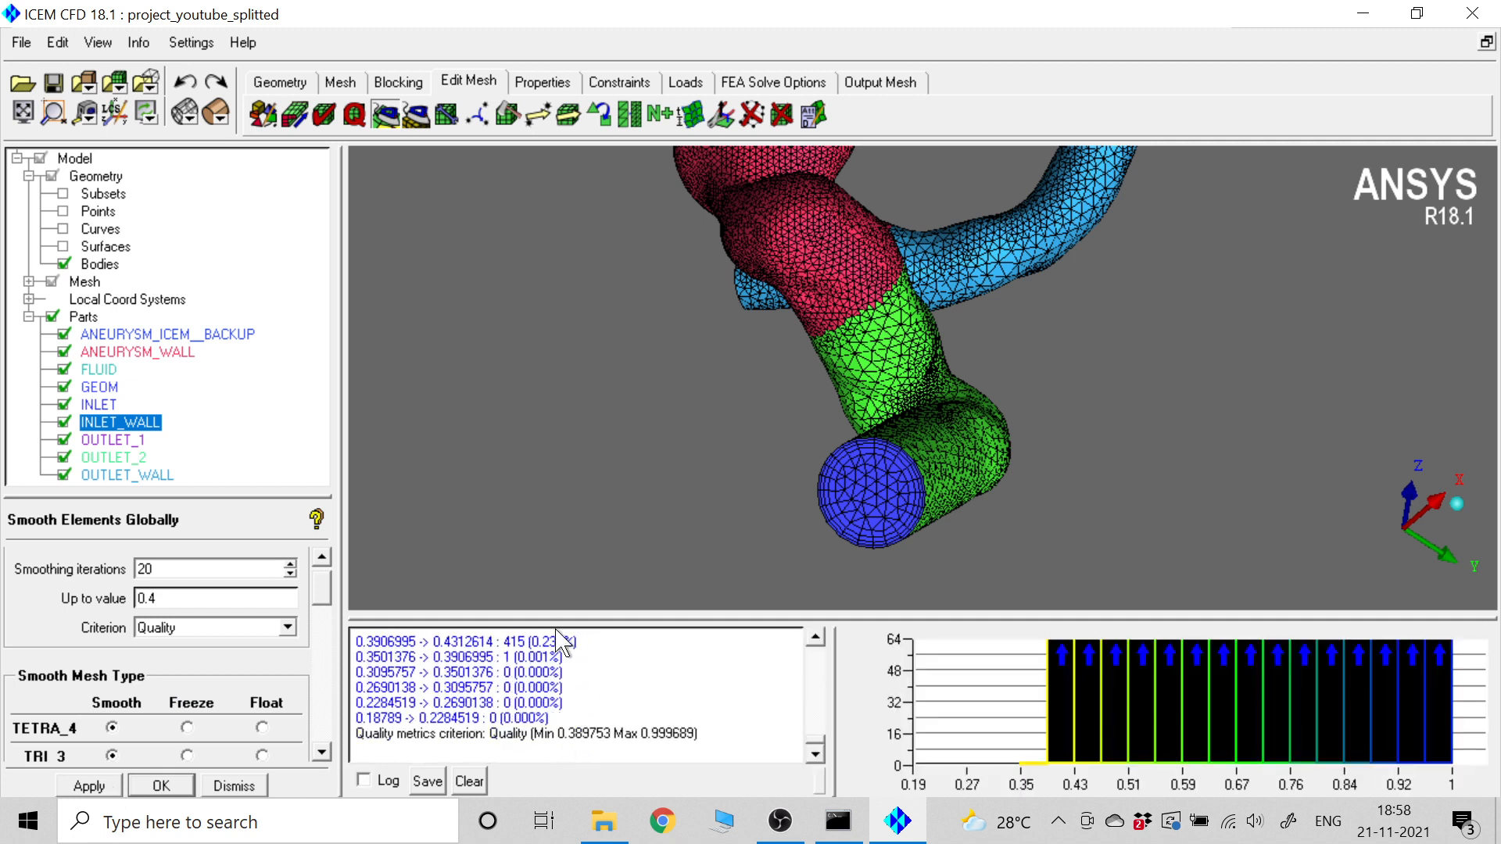
- Raise the smoothing up-to value to 0.5, apply the global smoothing, and save the project
left_click(194, 598)
left_click(98, 787)
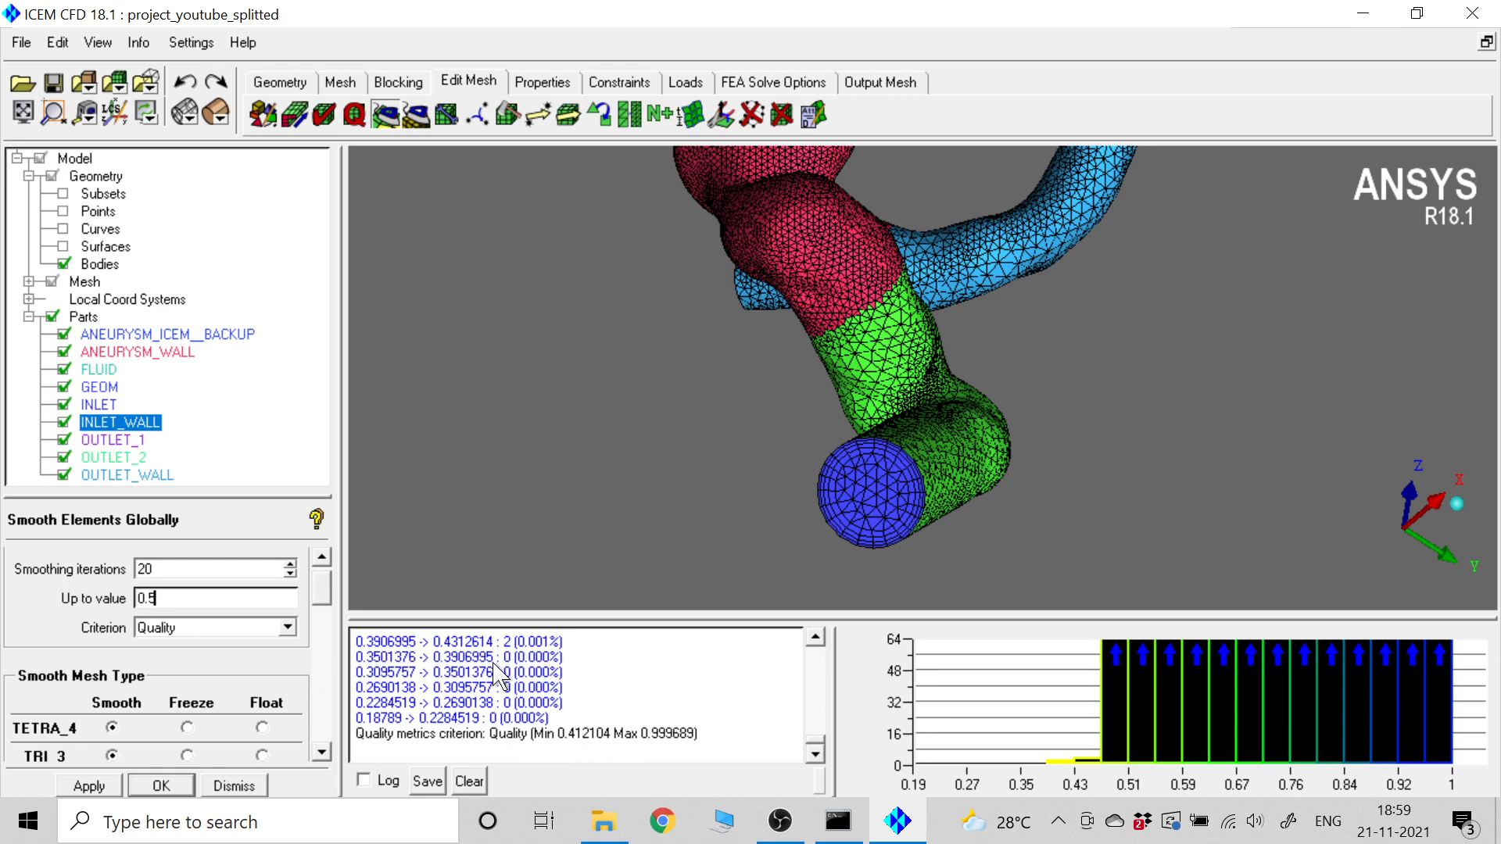
left_click(21, 49)
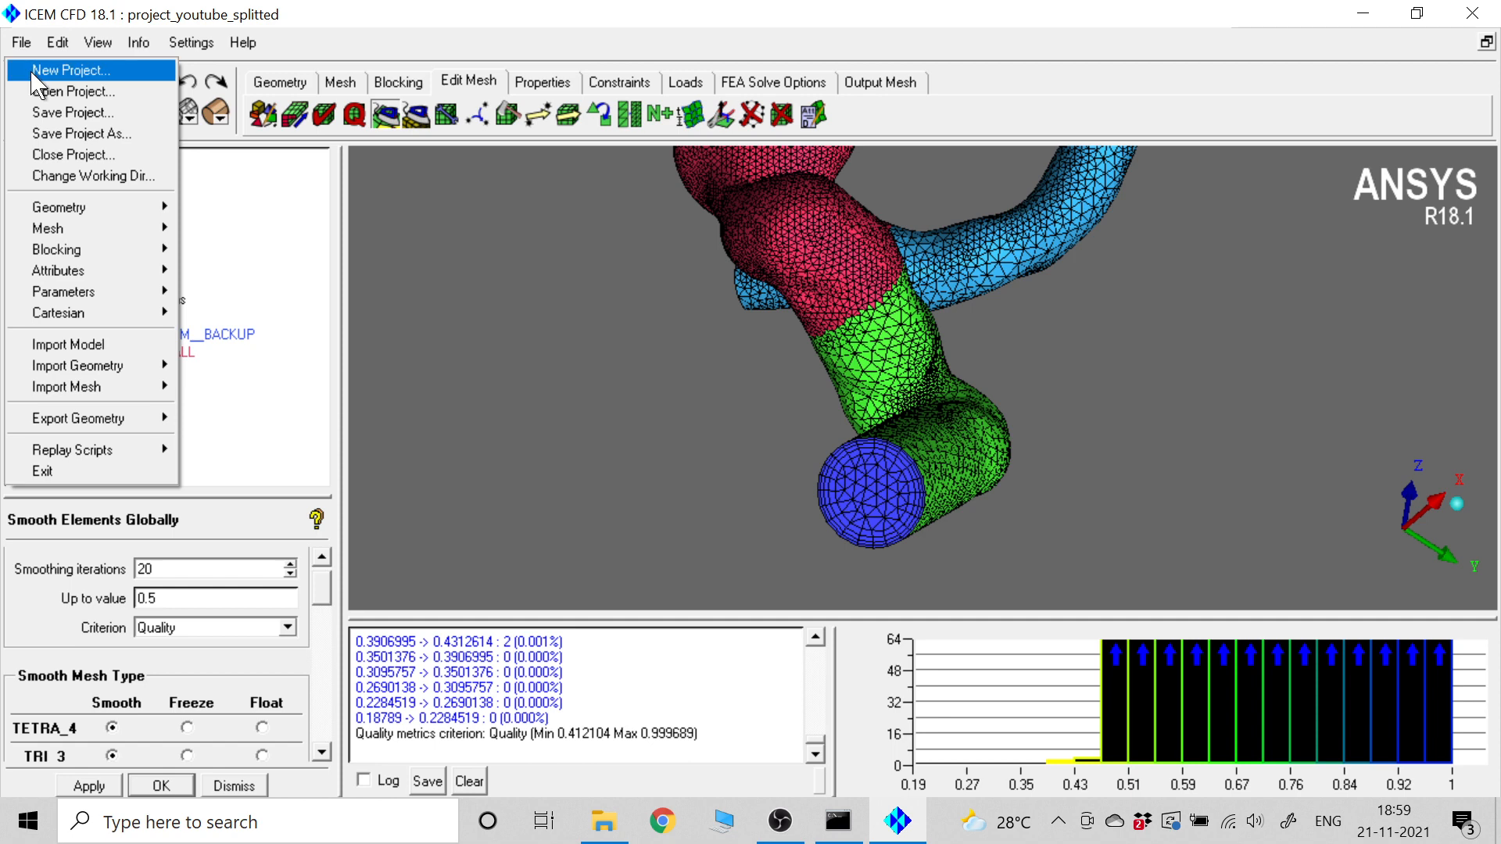
left_click(58, 114)
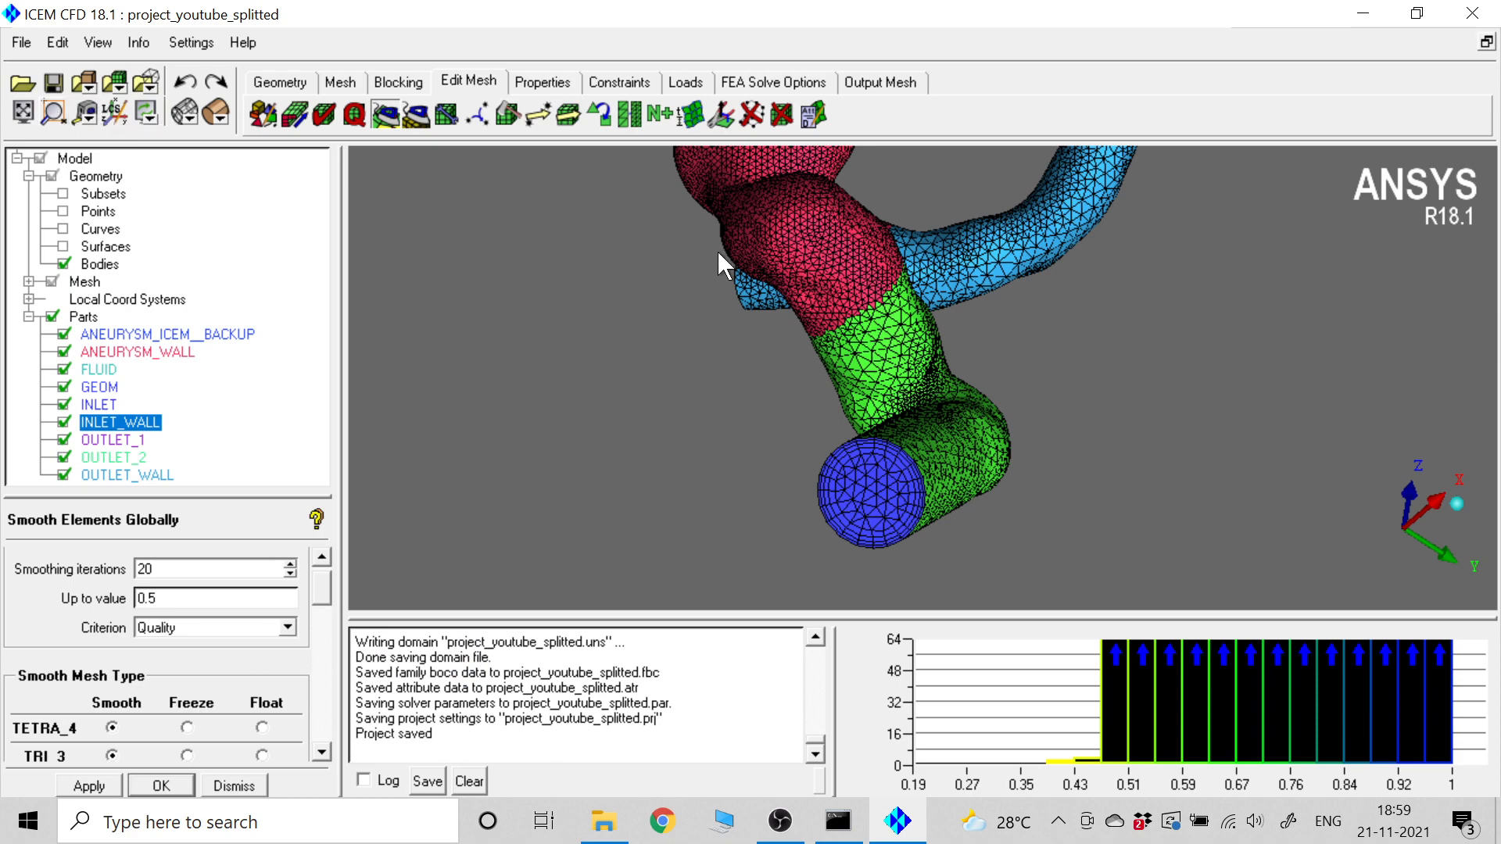
- Smooth the mesh globally up to quality 0.6, inspect the inlet, aneurysm and outlet surfaces, and save the project
left_click_drag(717, 255, 905, 479)
scroll(956, 480, "up", 3)
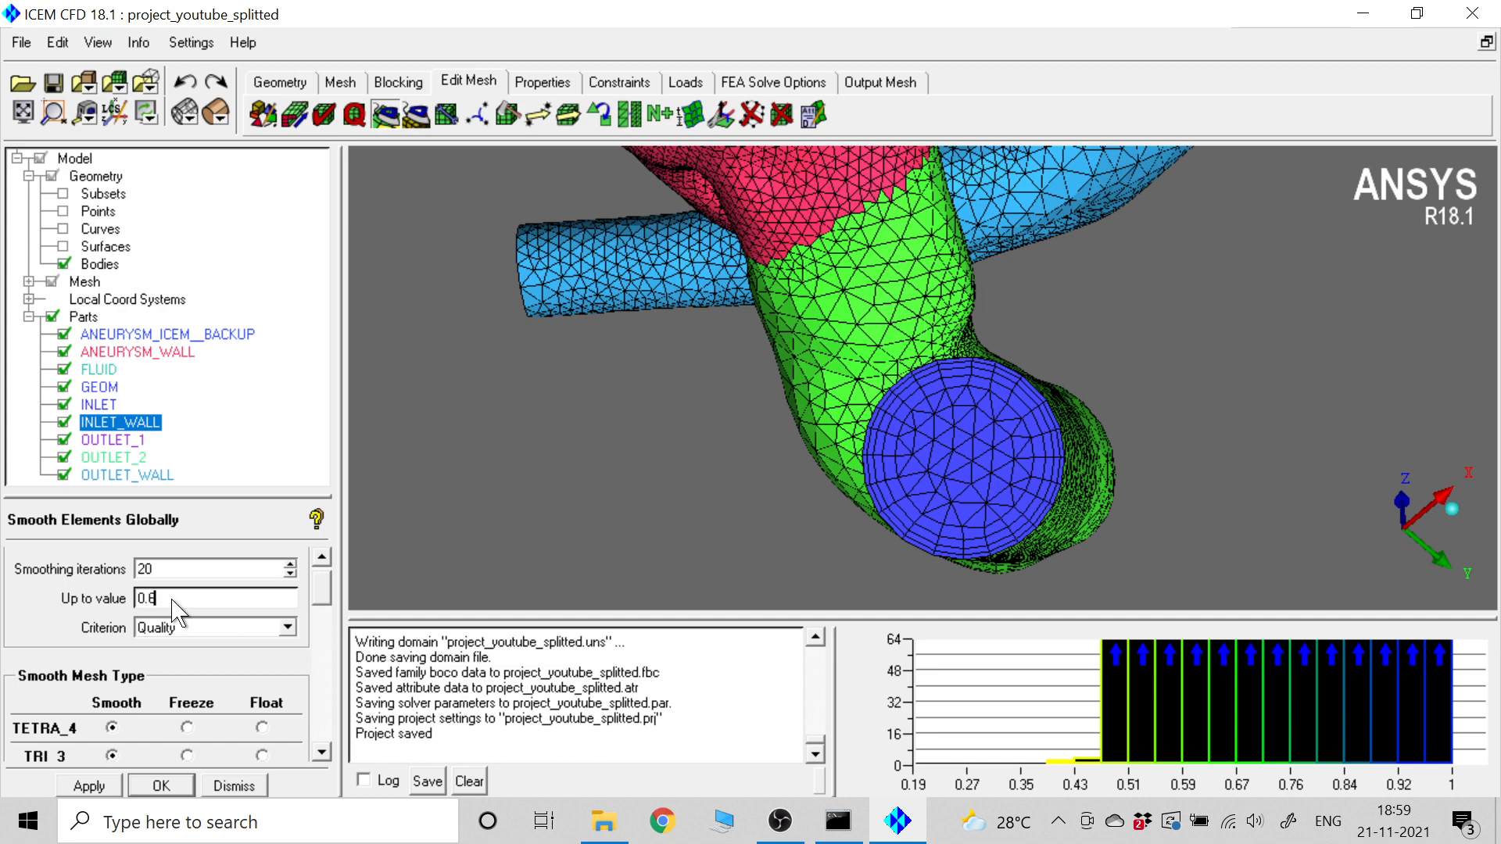
left_click(100, 786)
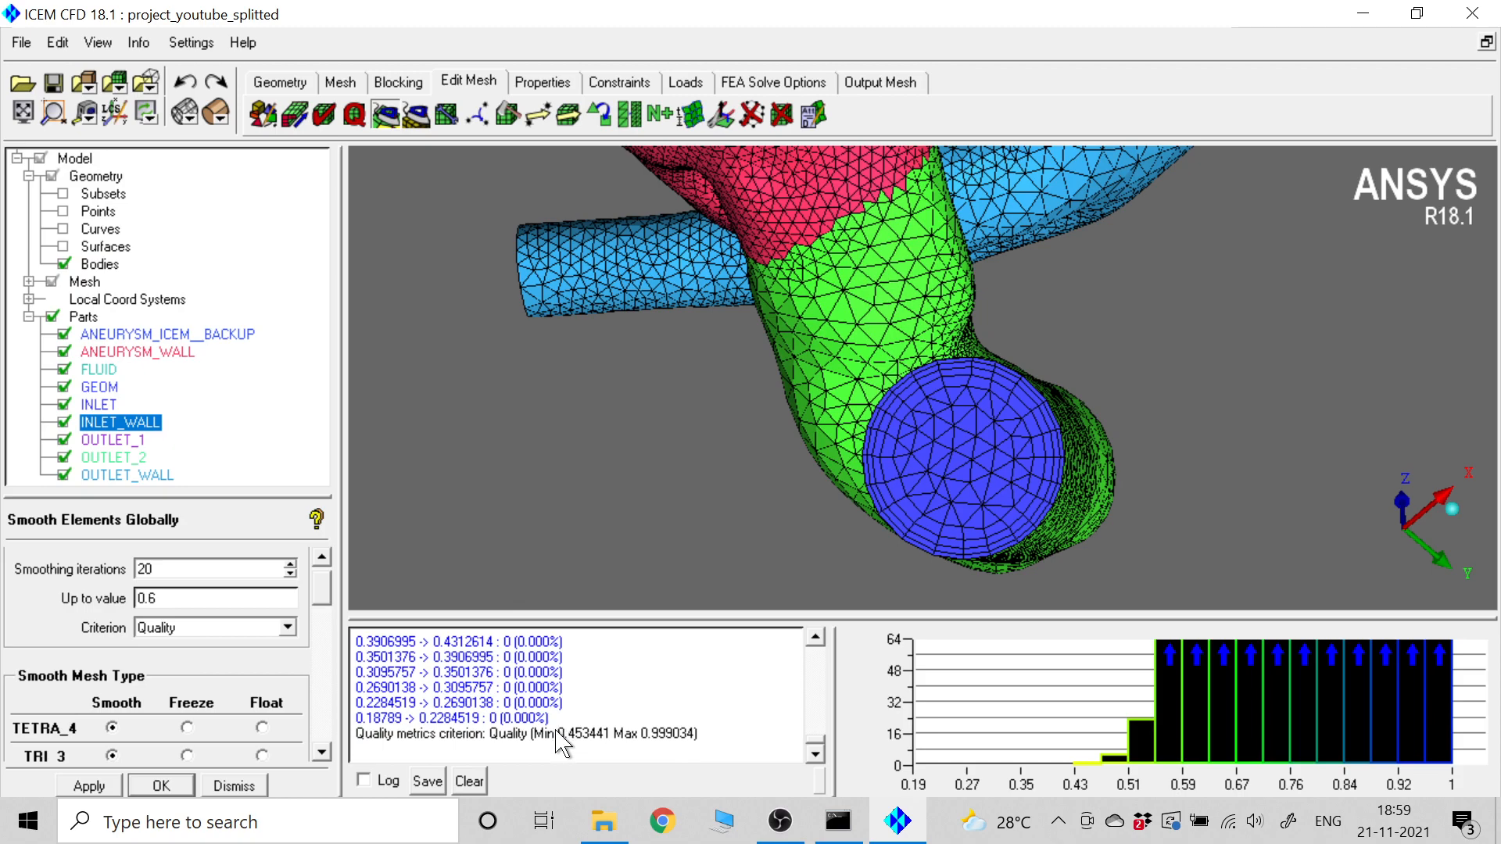
left_click_drag(858, 534, 865, 512)
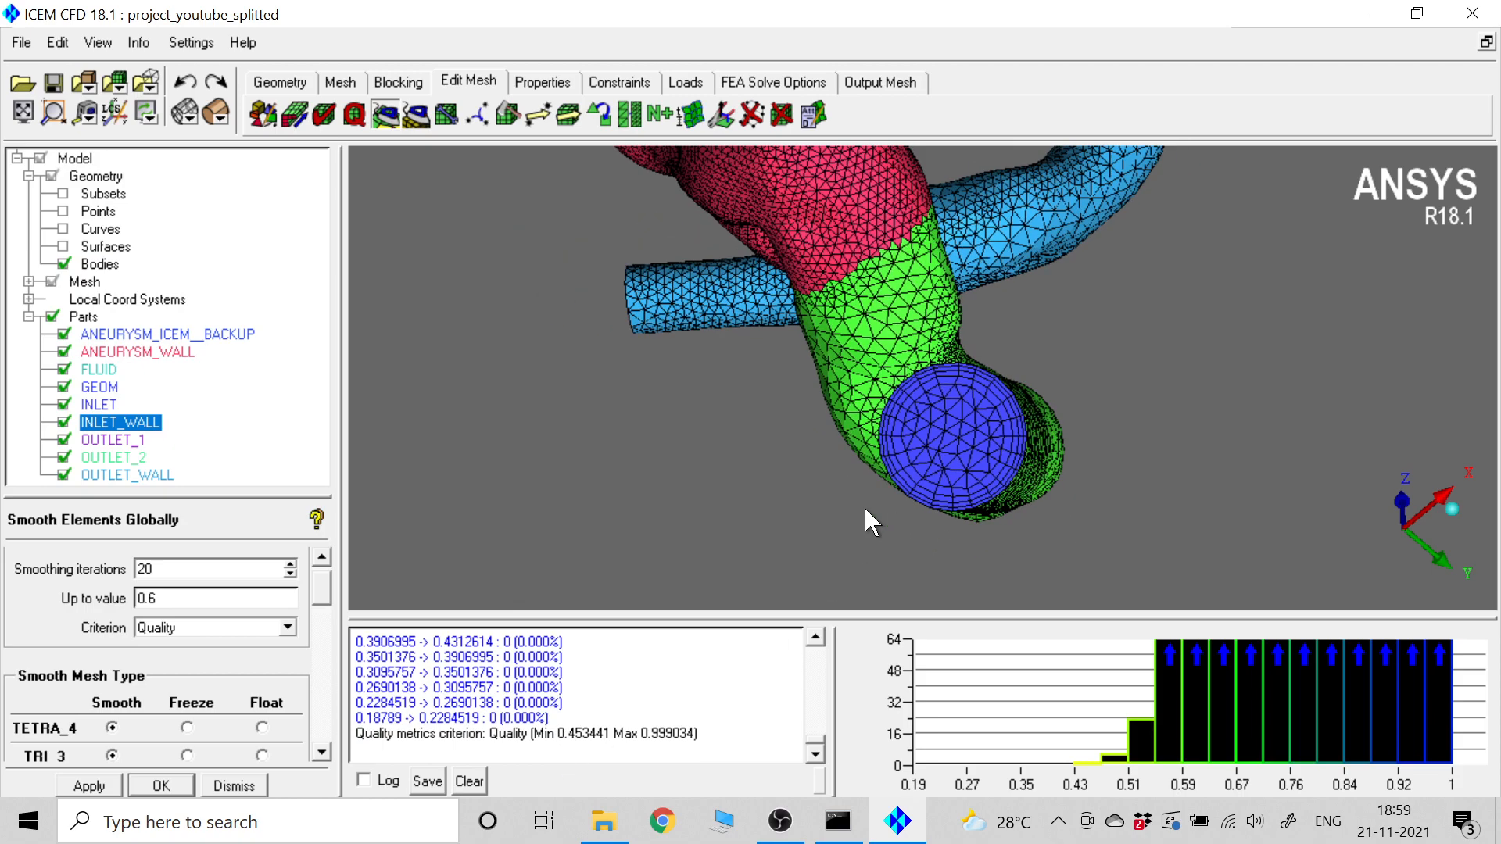
left_click_drag(756, 363, 1001, 383)
middle_click_drag(996, 373, 948, 323)
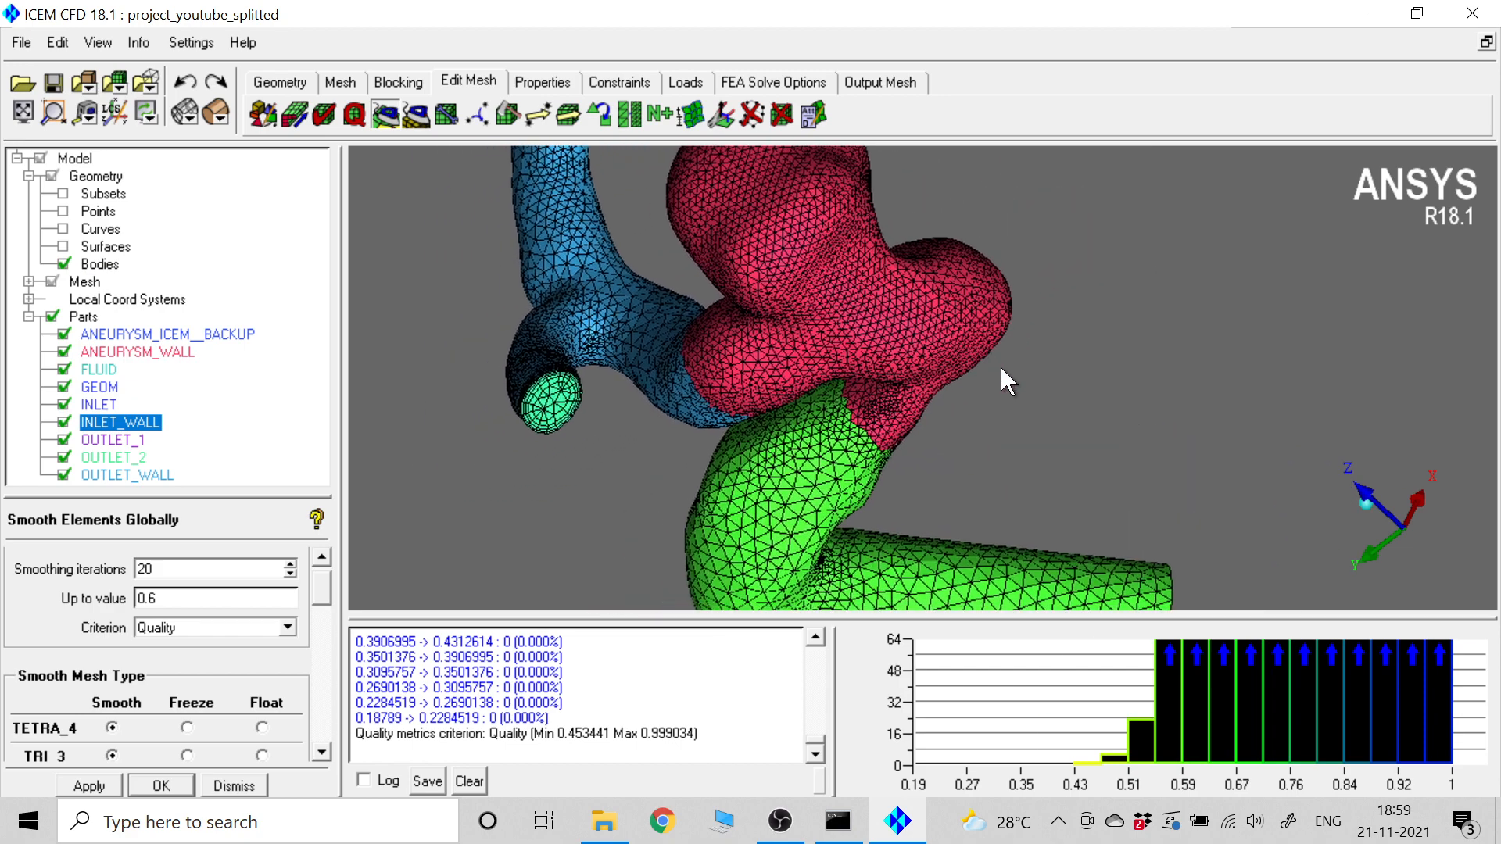
left_click(21, 42)
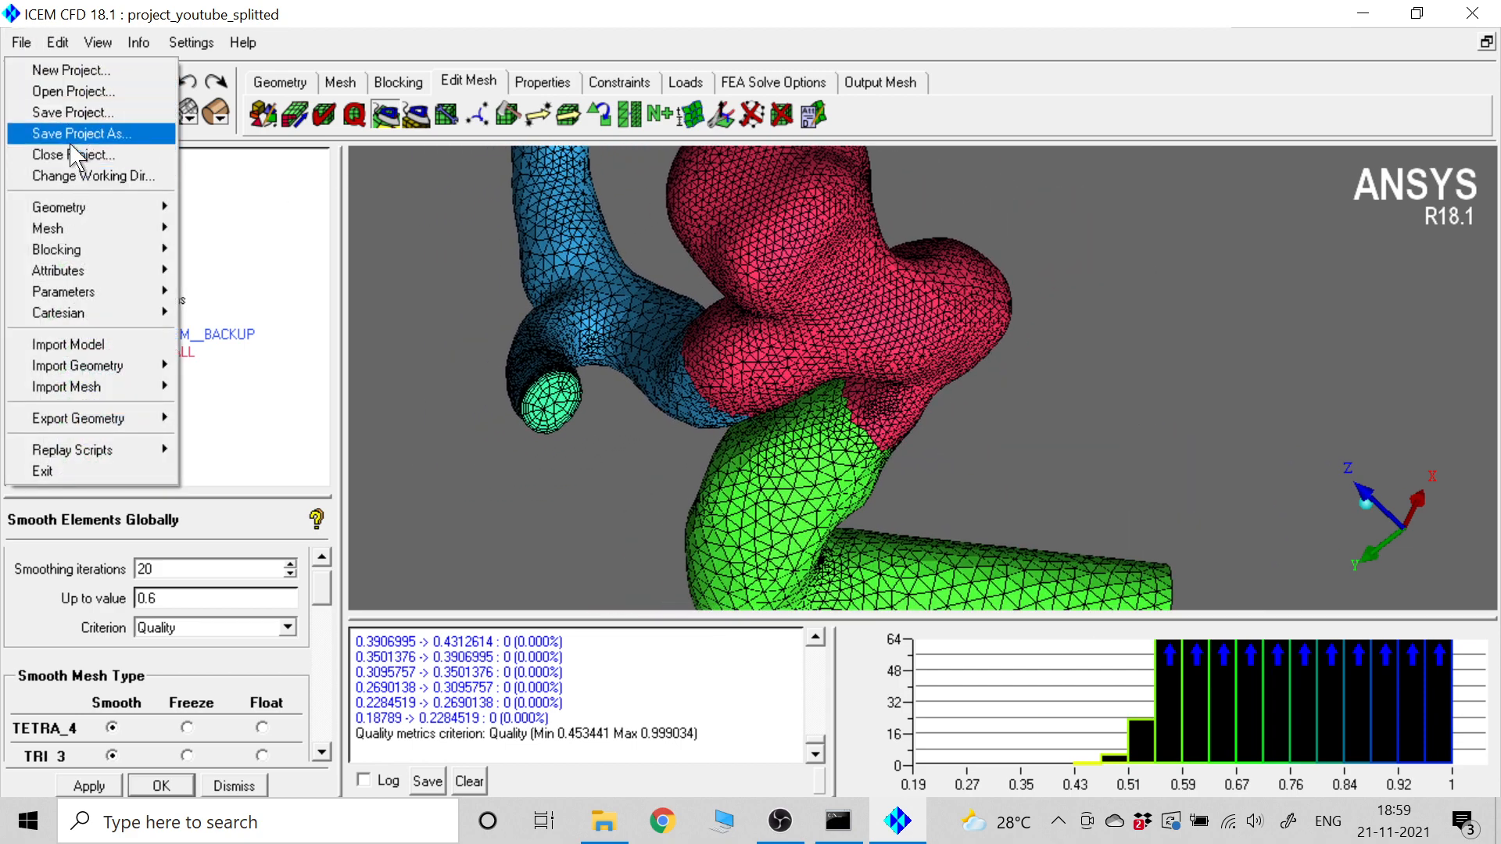
left_click(84, 113)
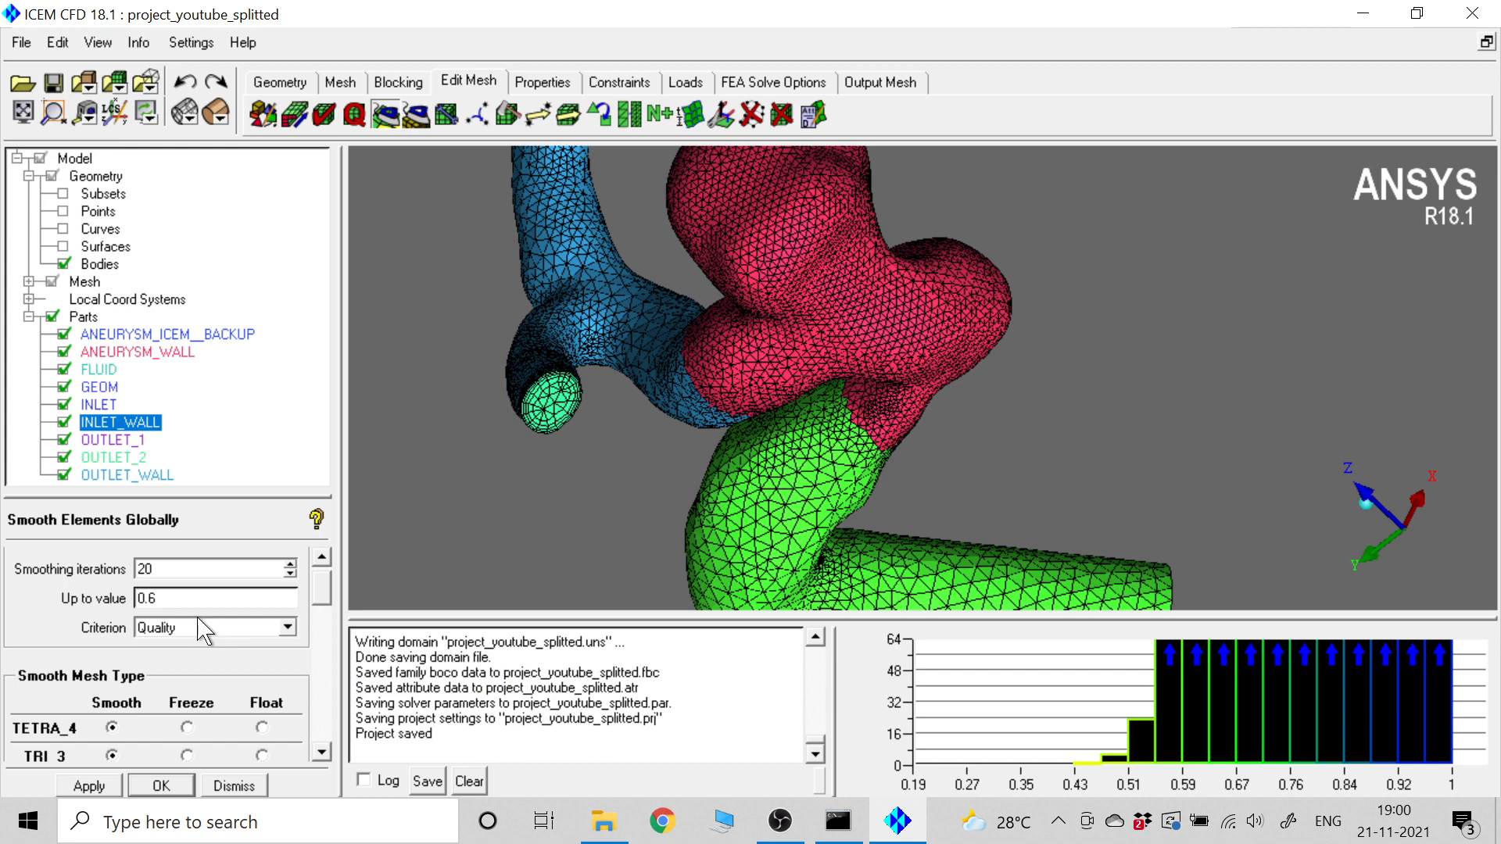
- Try smoothing the mesh globally up to quality 0.7 with 20 iterations and inspect the resulting surface mesh
left_click(181, 606)
left_click(112, 755)
left_click(89, 786)
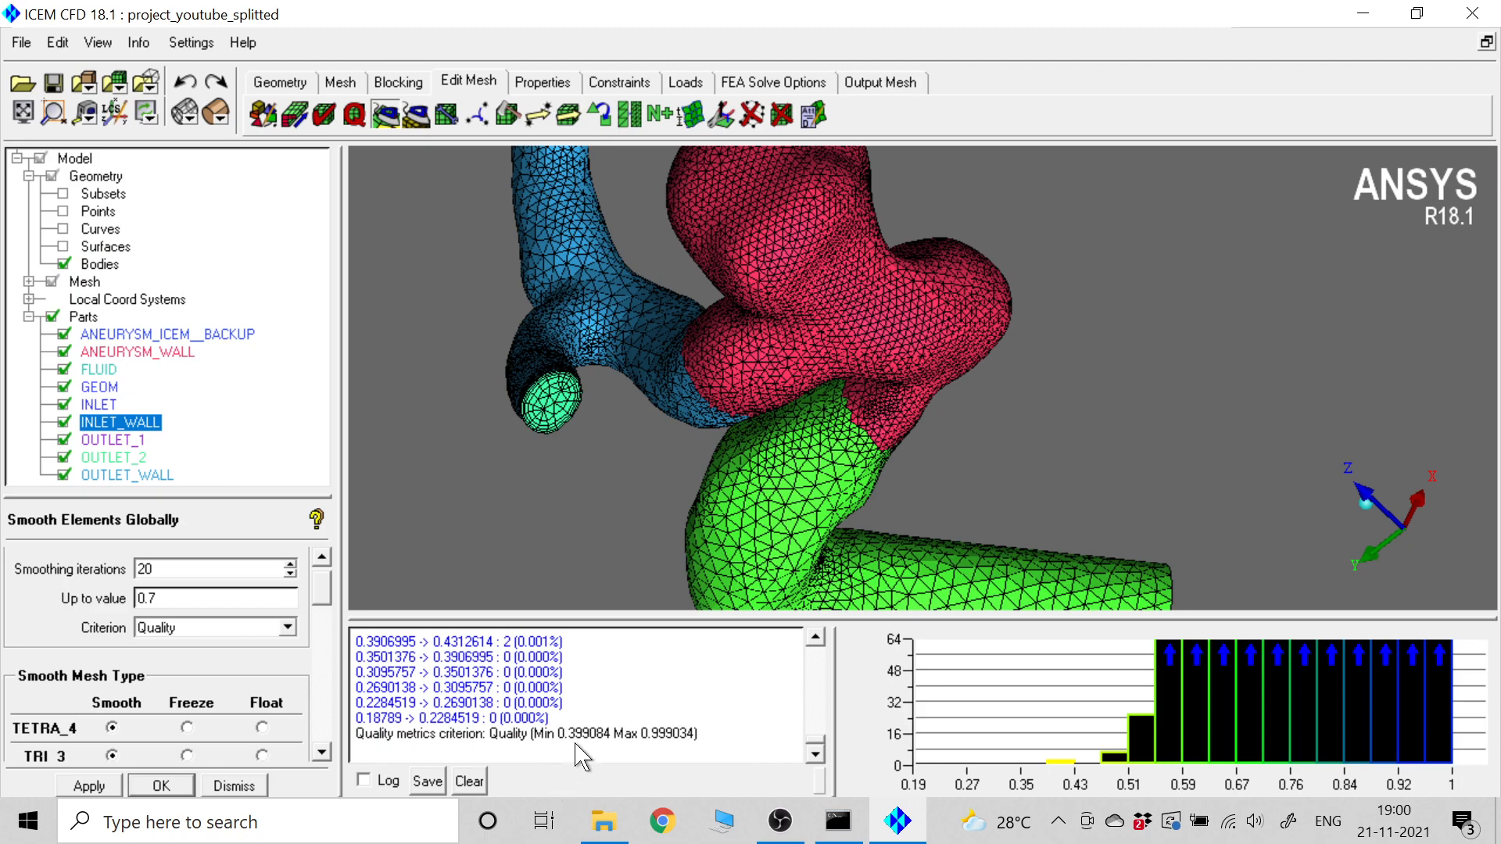
left_click_drag(860, 532, 756, 387)
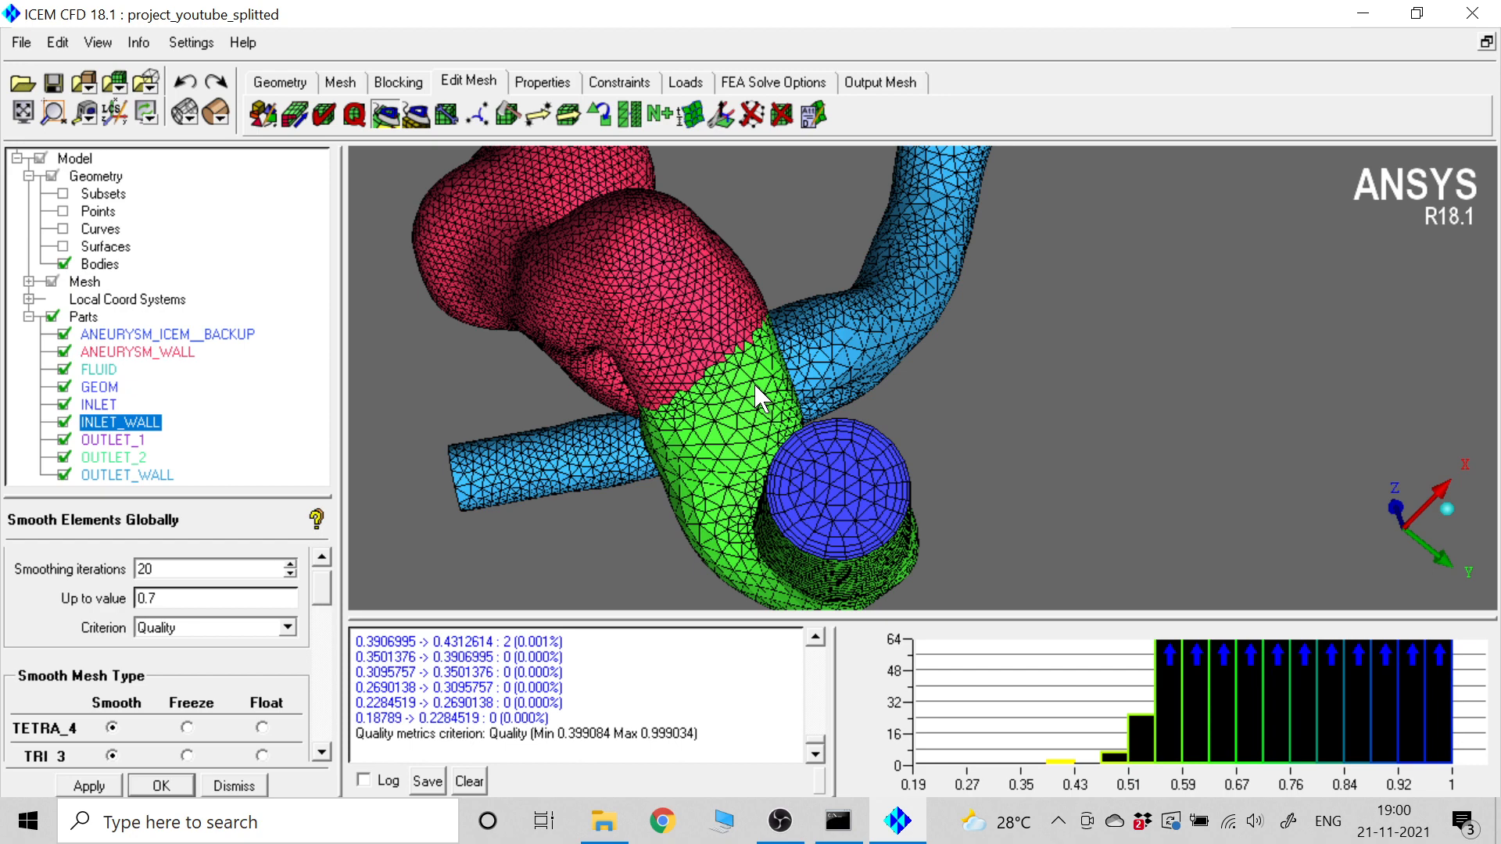
scroll(756, 385, "down", 3)
middle_click_drag(911, 299, 882, 394)
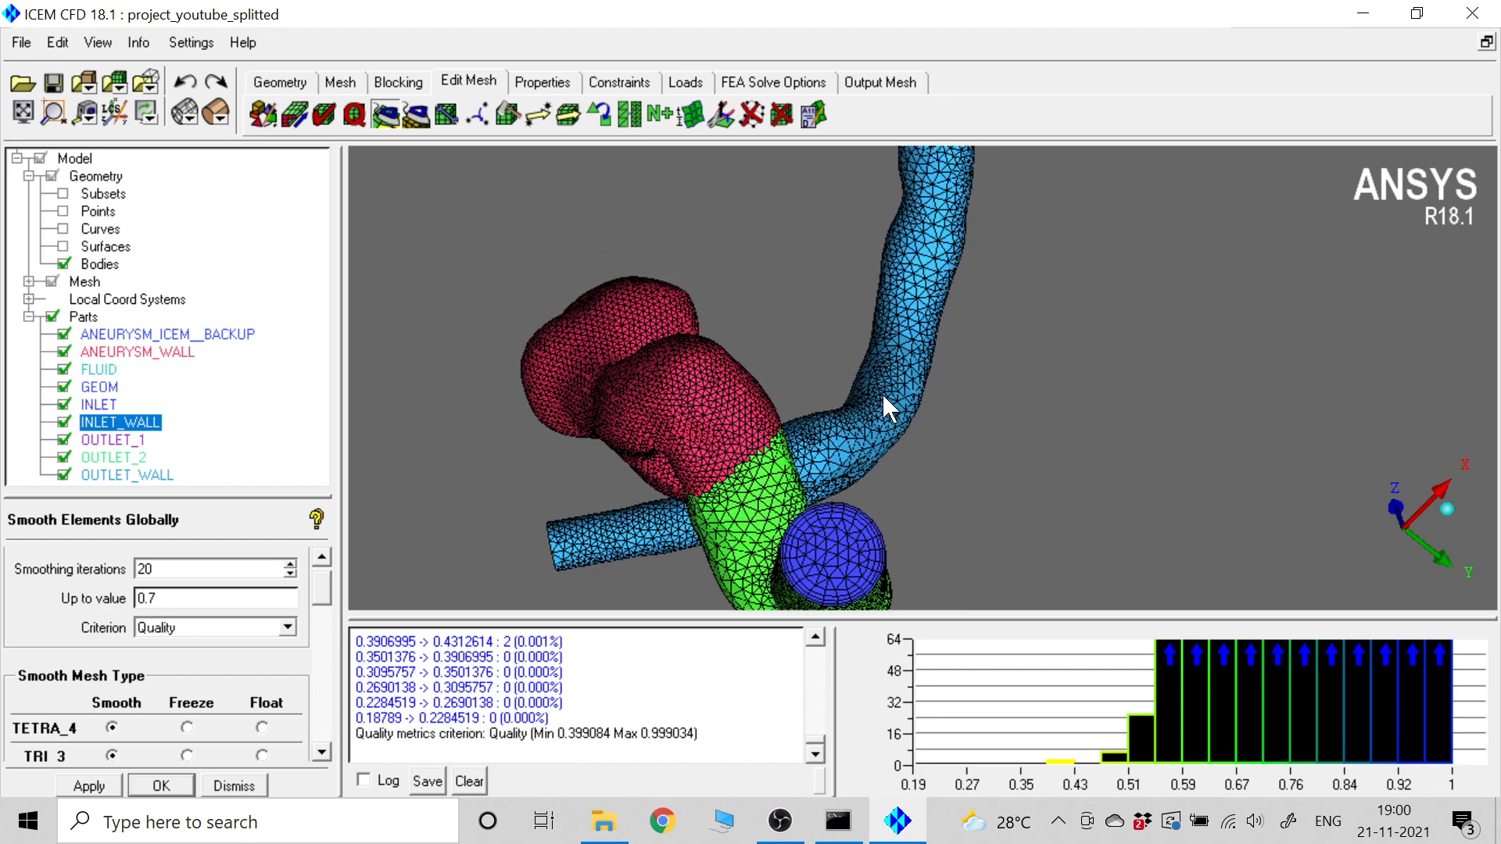
left_click_drag(882, 394, 957, 456)
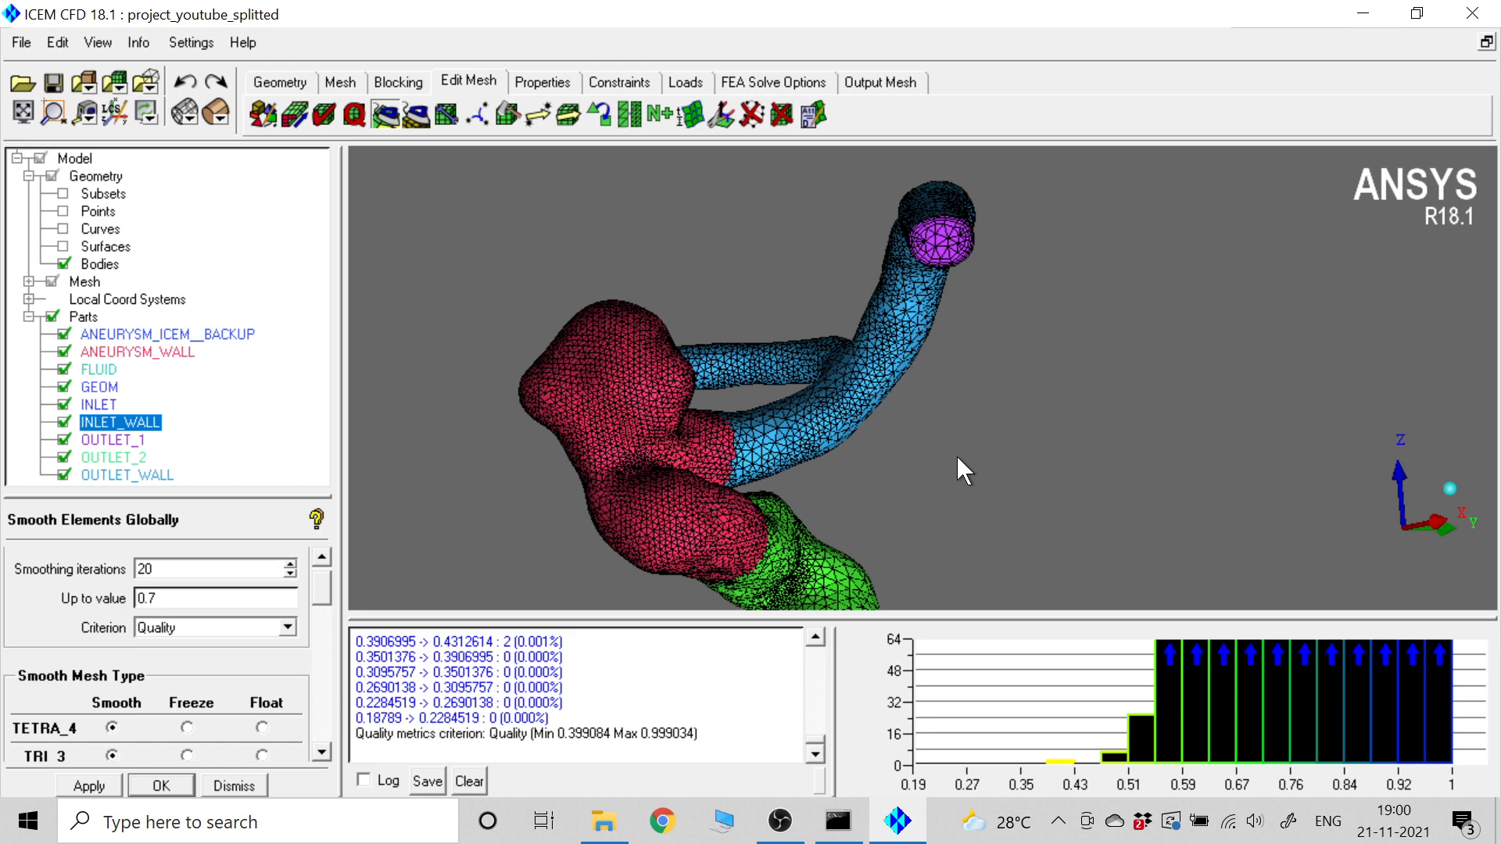
- Reopen the project project_youtube_splitted without saving the last smoothing changes
left_click(21, 43)
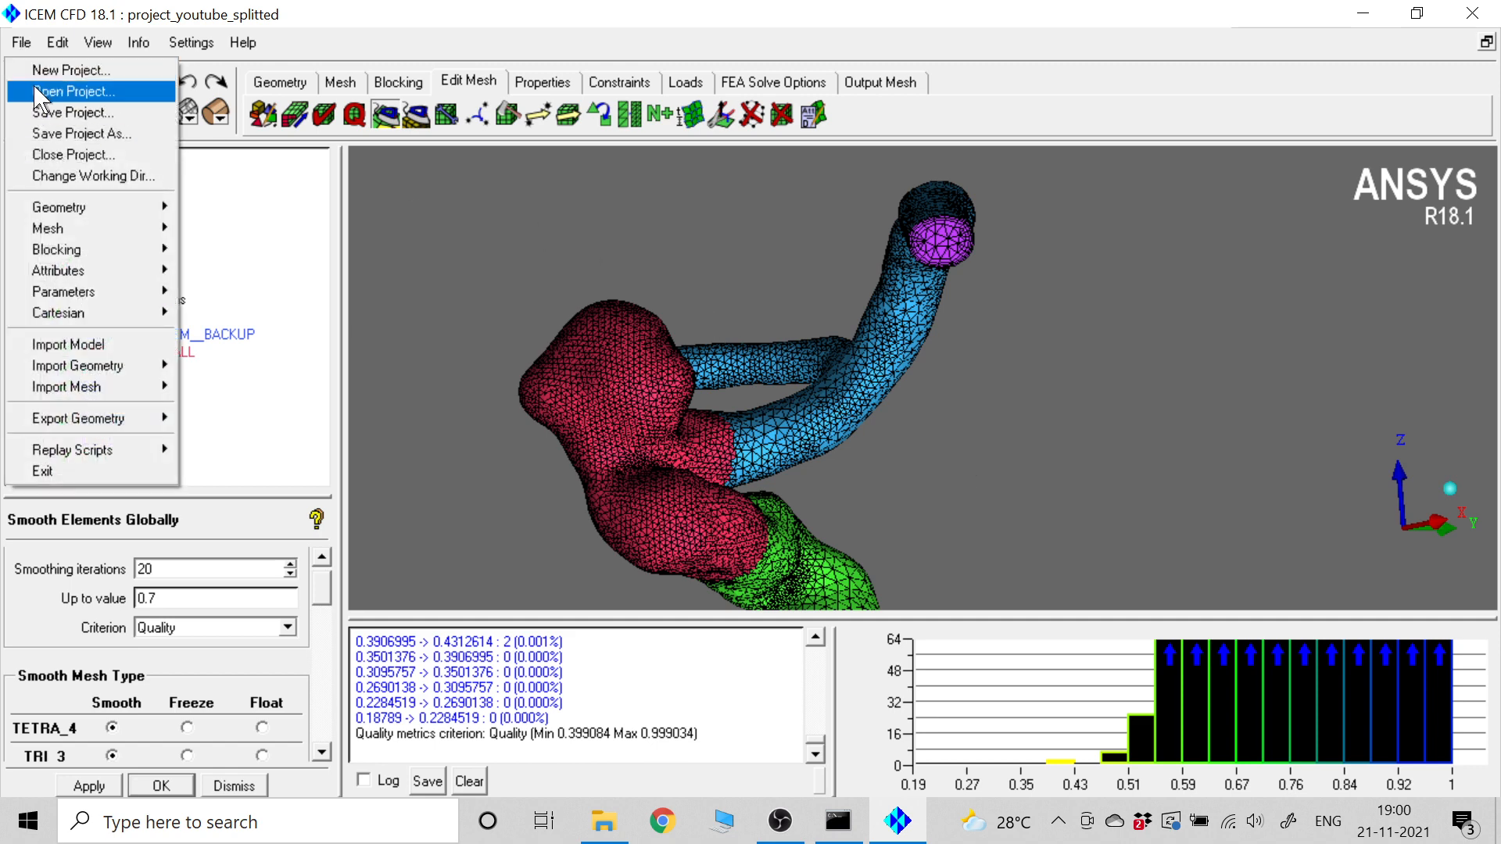
left_click(113, 93)
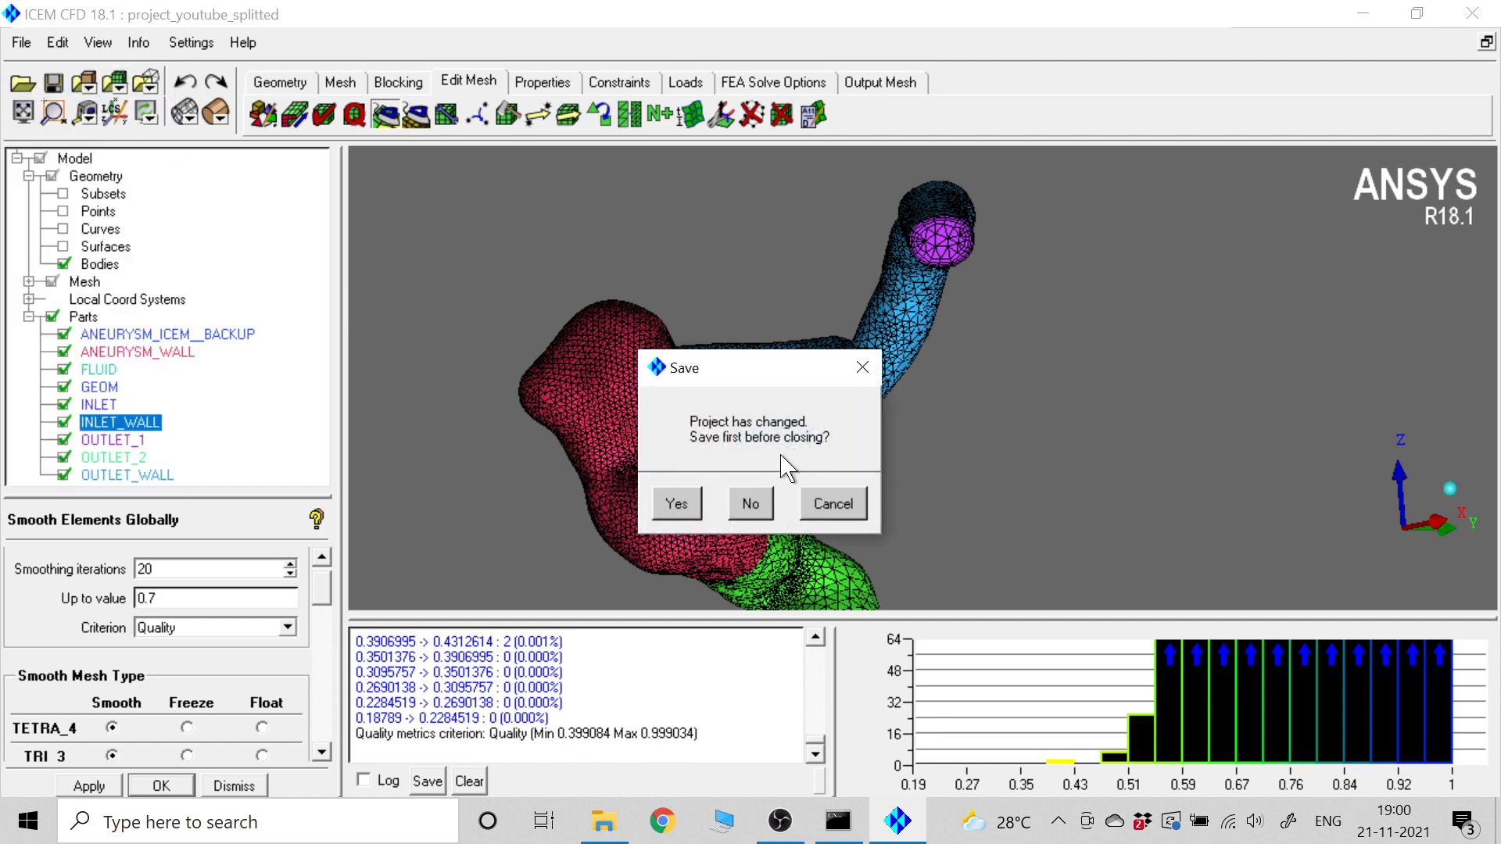
left_click(750, 504)
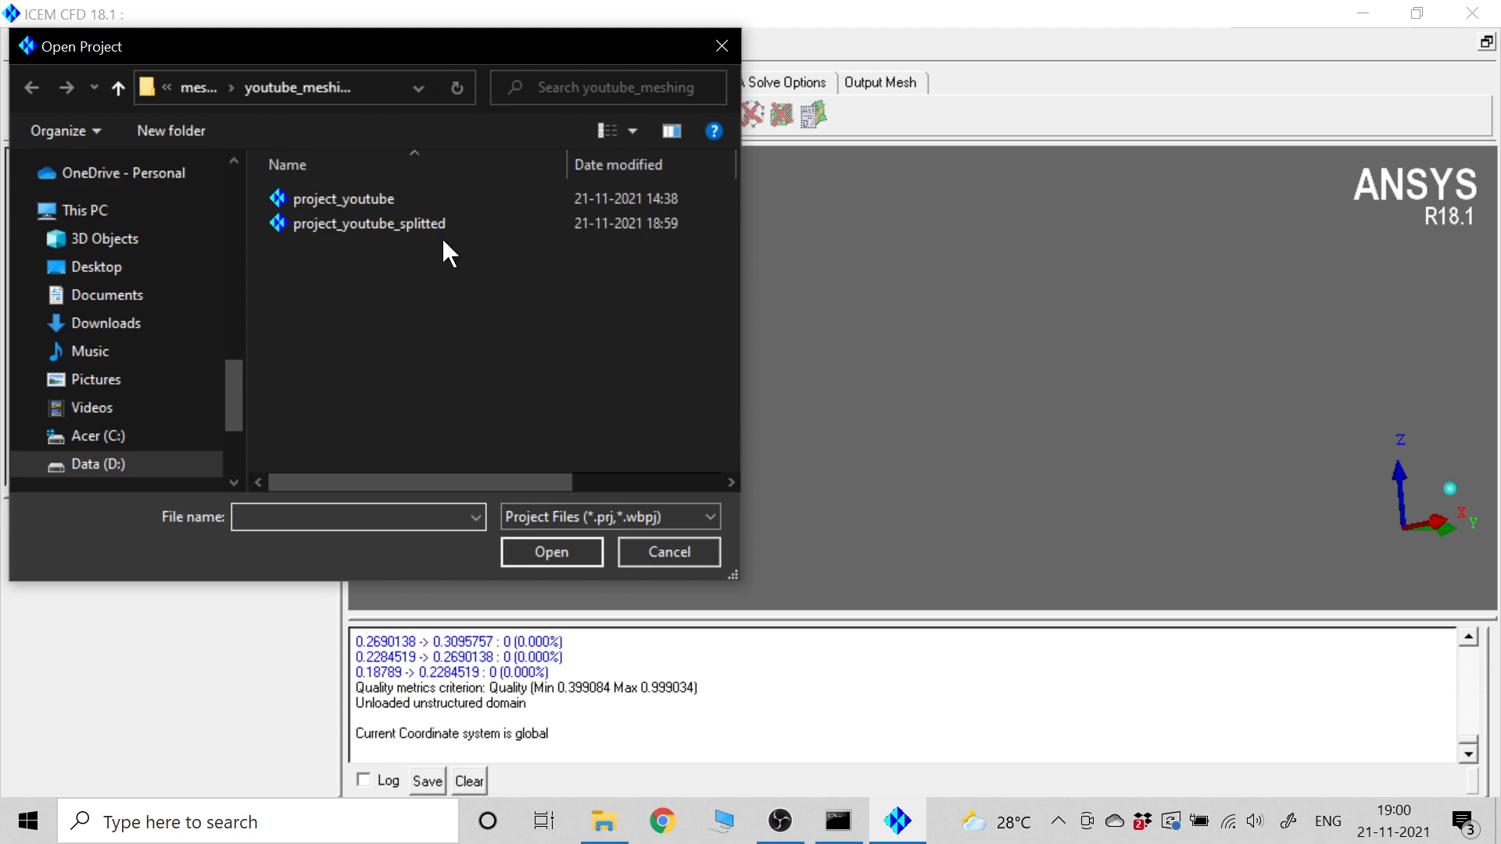
left_click(425, 224)
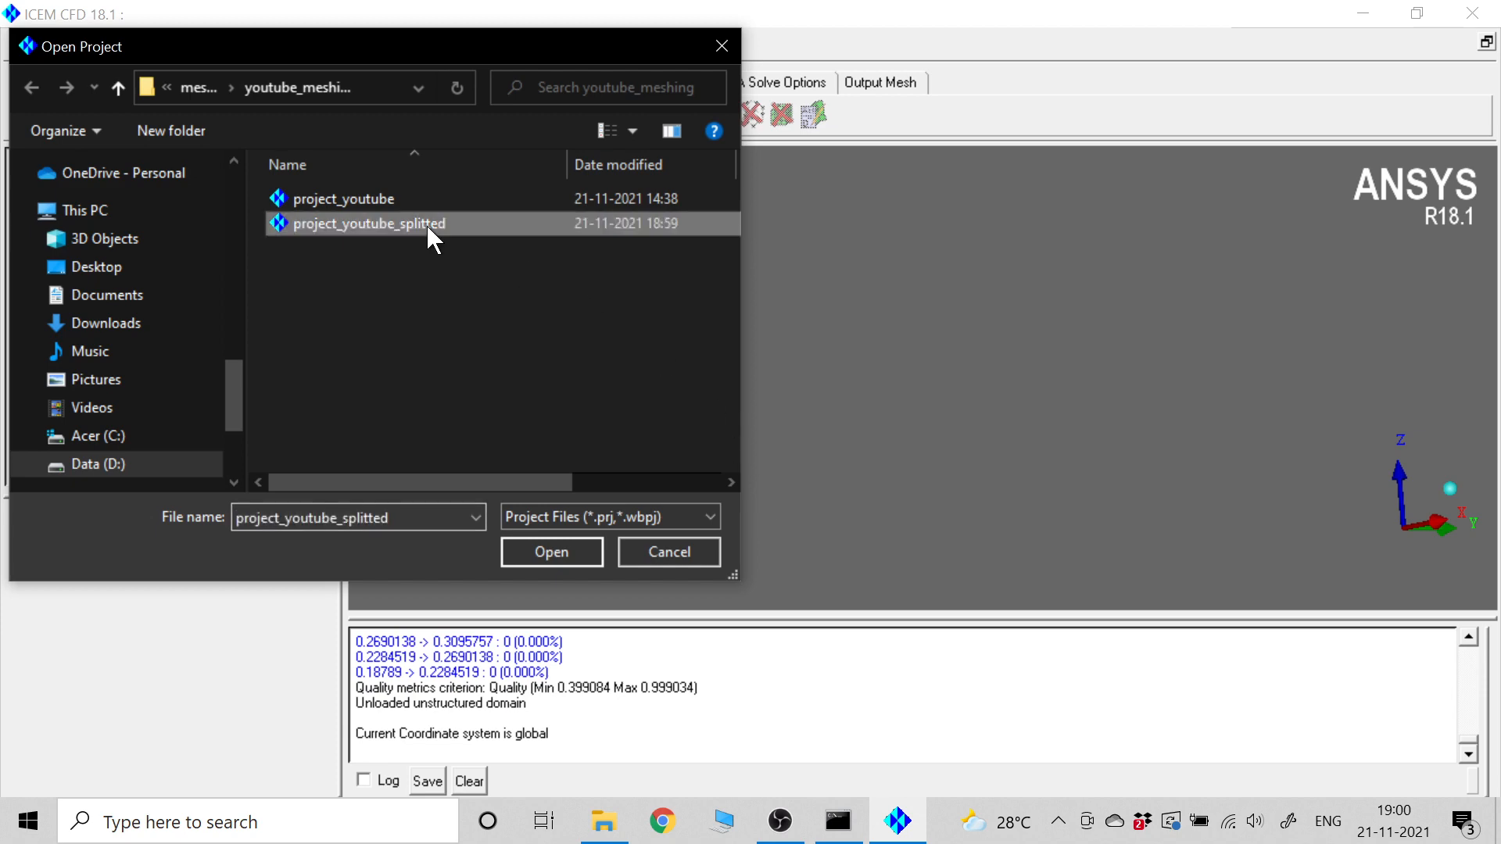
left_click(551, 552)
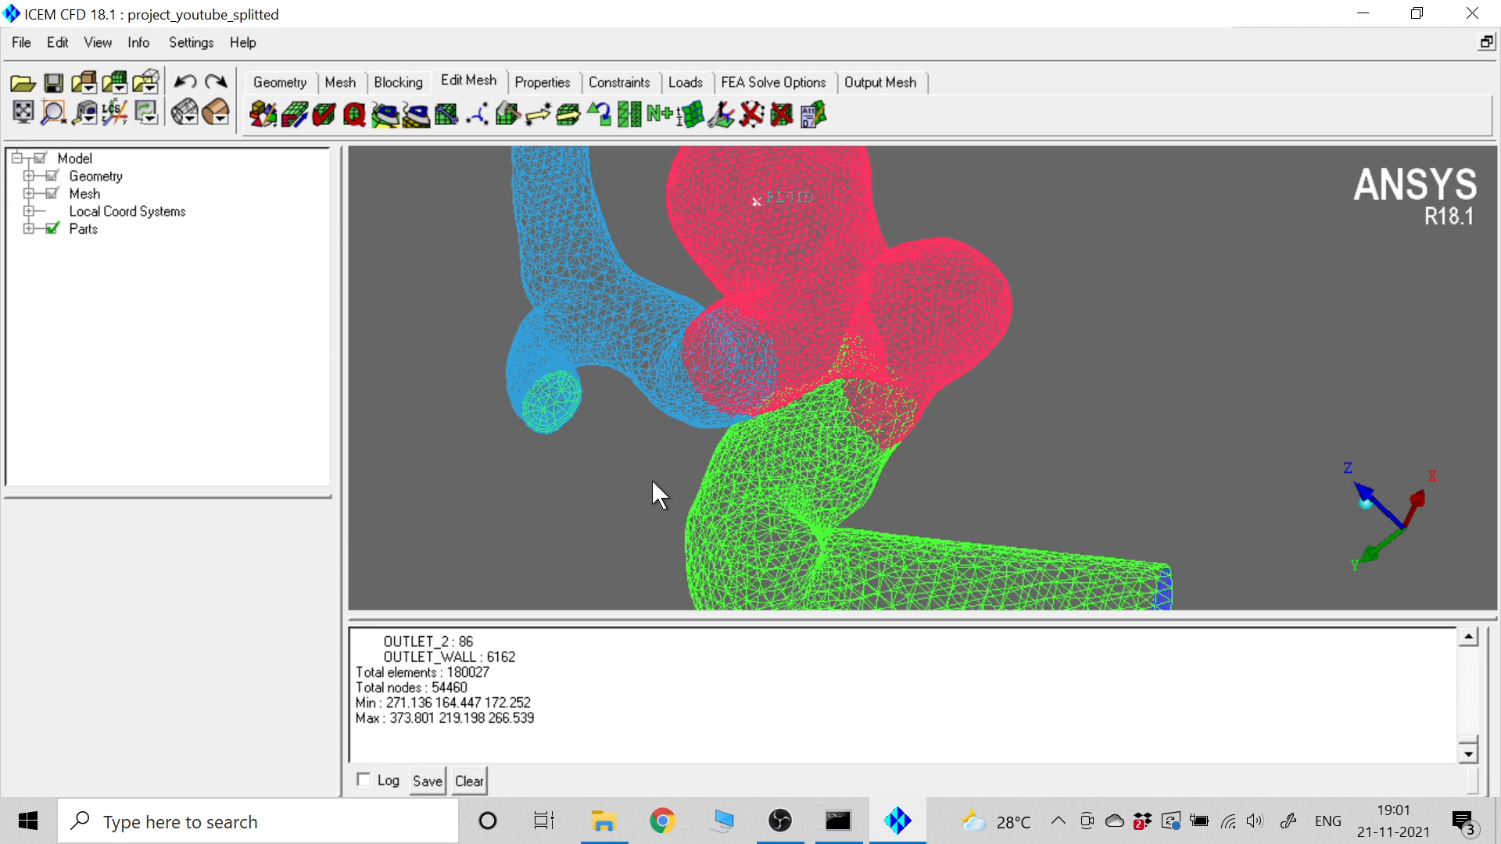
scroll(652, 480, "down", 2)
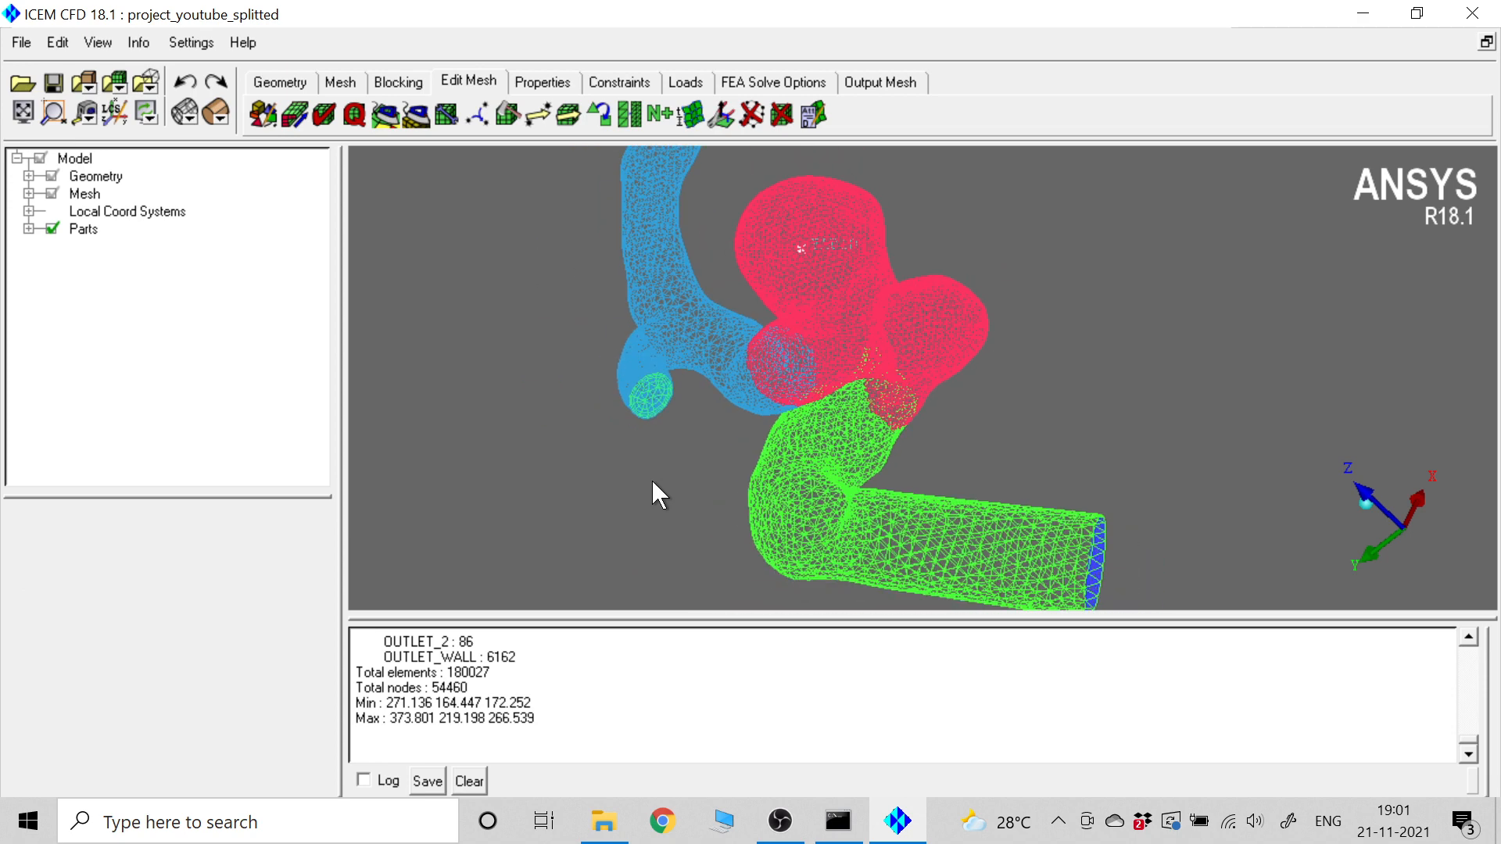
- Display the mesh as solid shaded, compute its quality metrics, and inspect the inlet, aneurysm and outlet surfaces
left_click(217, 113)
left_click(362, 114)
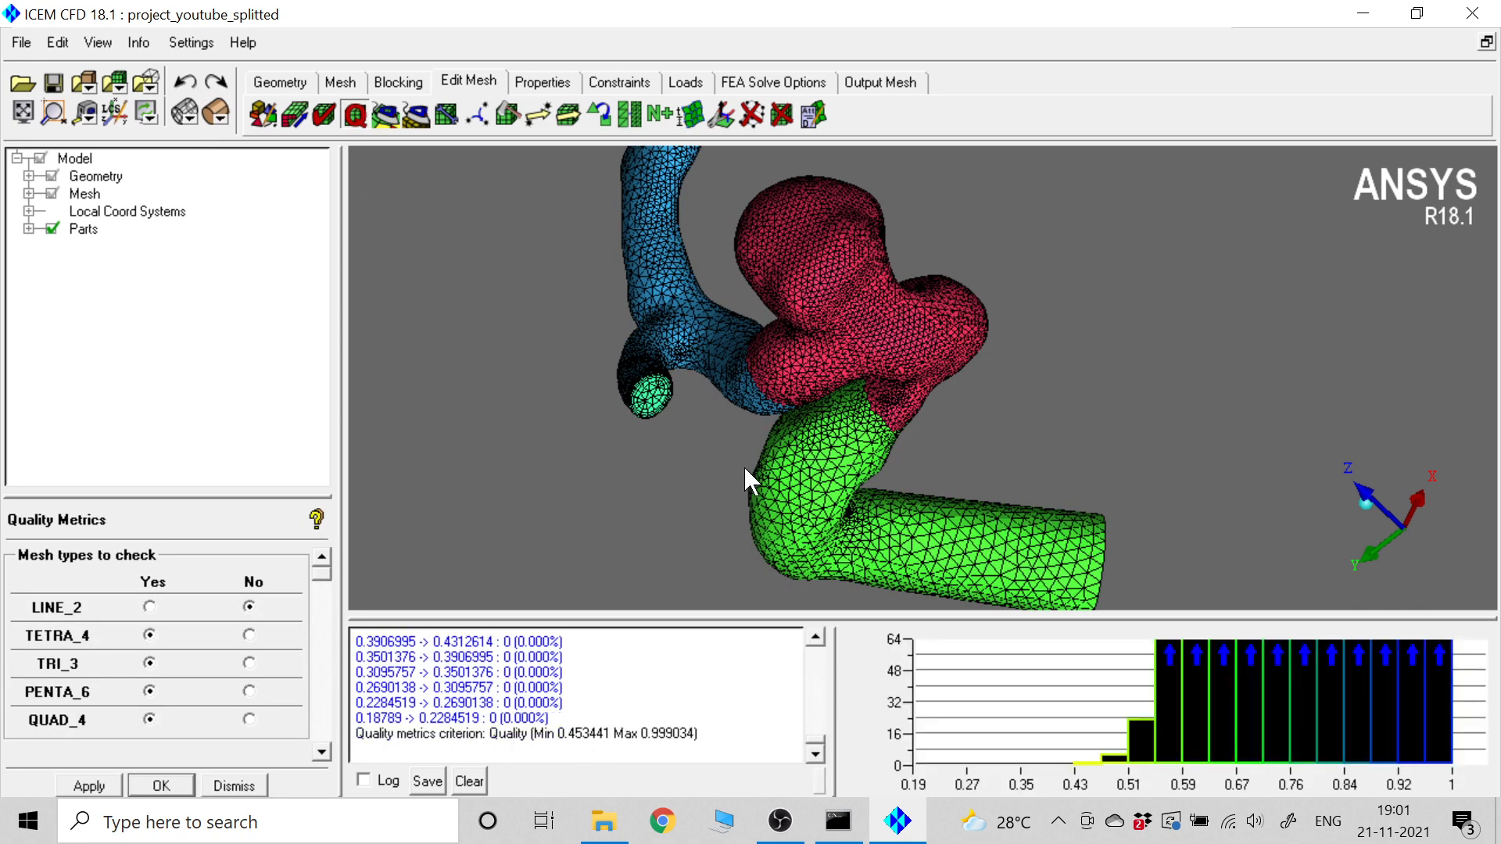
left_click_drag(743, 467, 1048, 368)
scroll(774, 291, "up", 3)
scroll(772, 288, "down", 3)
scroll(835, 387, "up", 5)
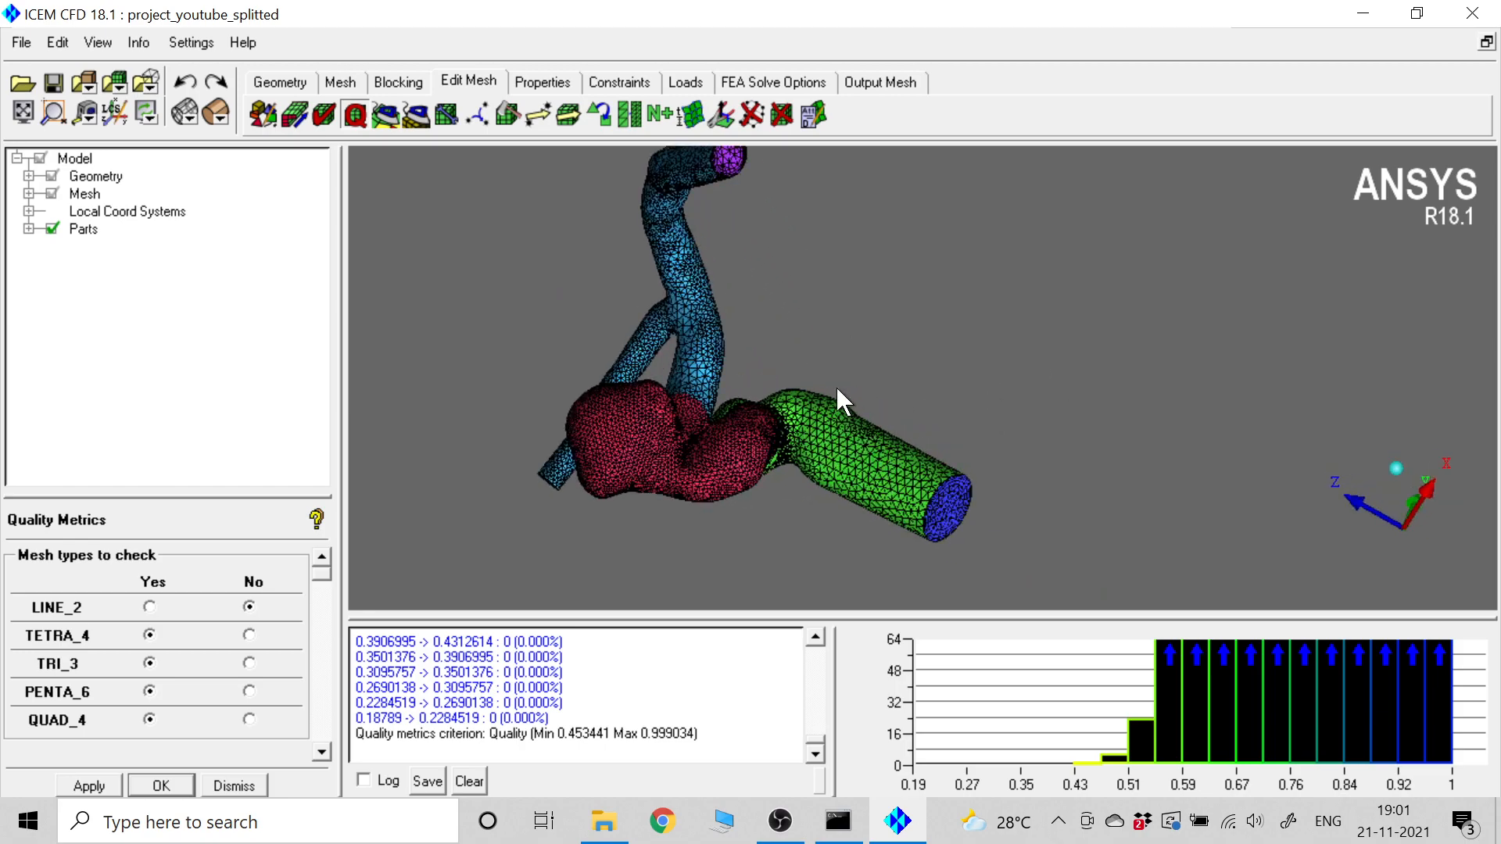
middle_click_drag(760, 382, 993, 357)
left_click_drag(993, 358, 865, 456)
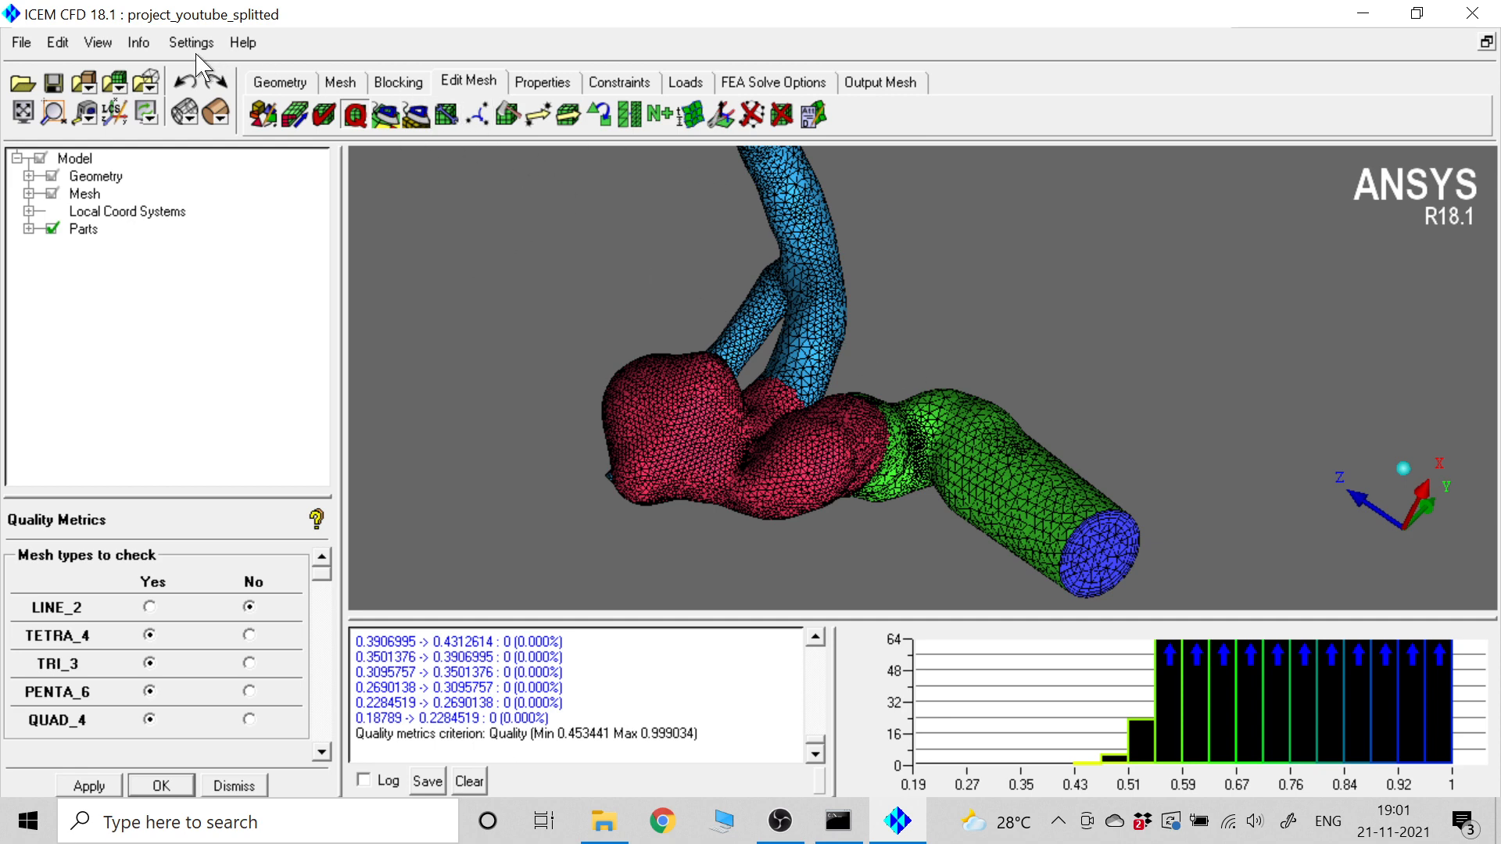
- List the mesh information and review the element and node totals in the message area
left_click(142, 46)
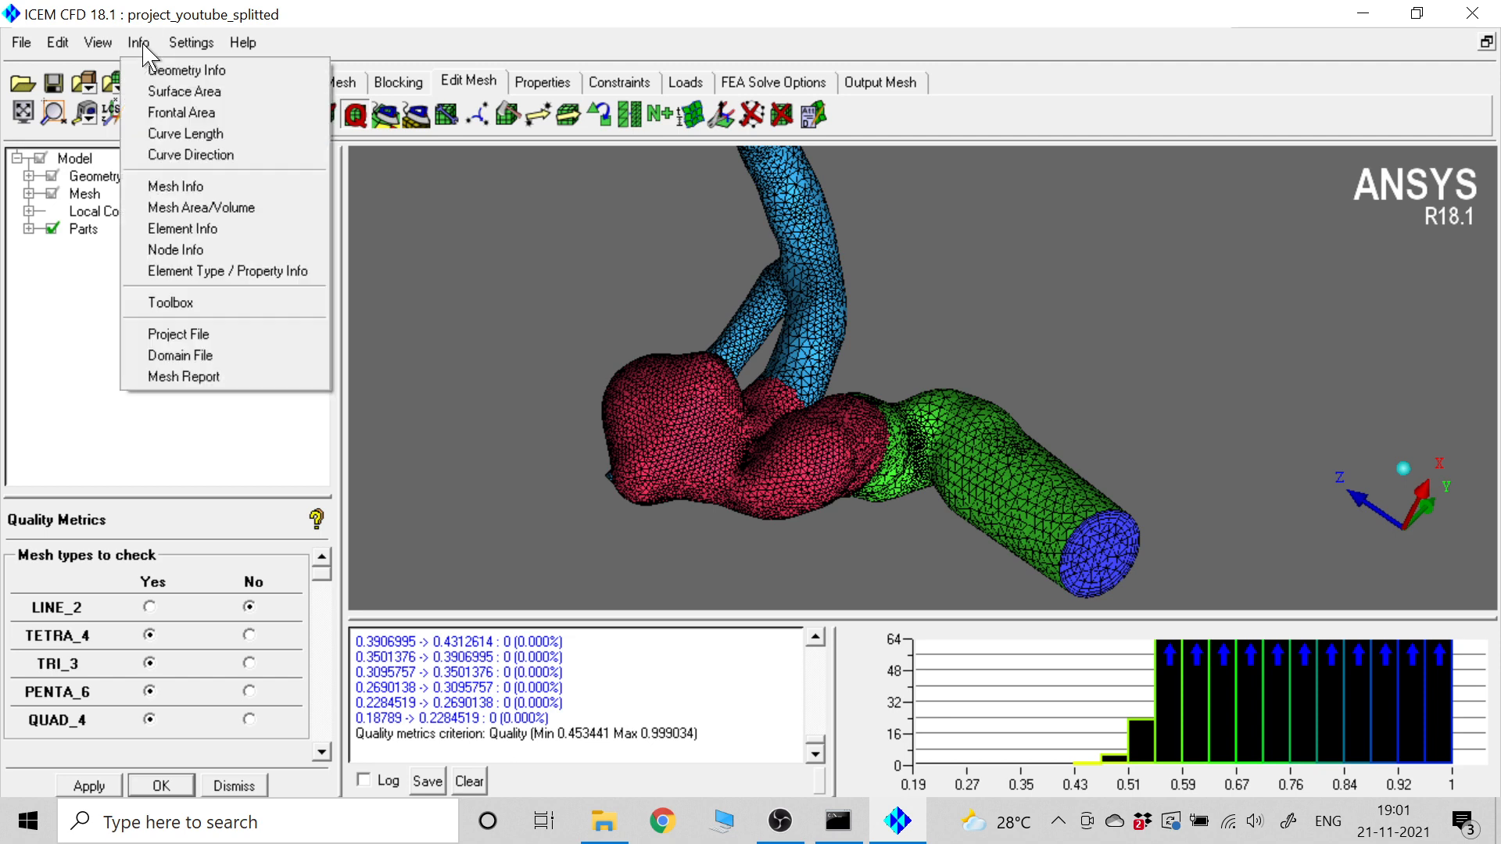
left_click(182, 187)
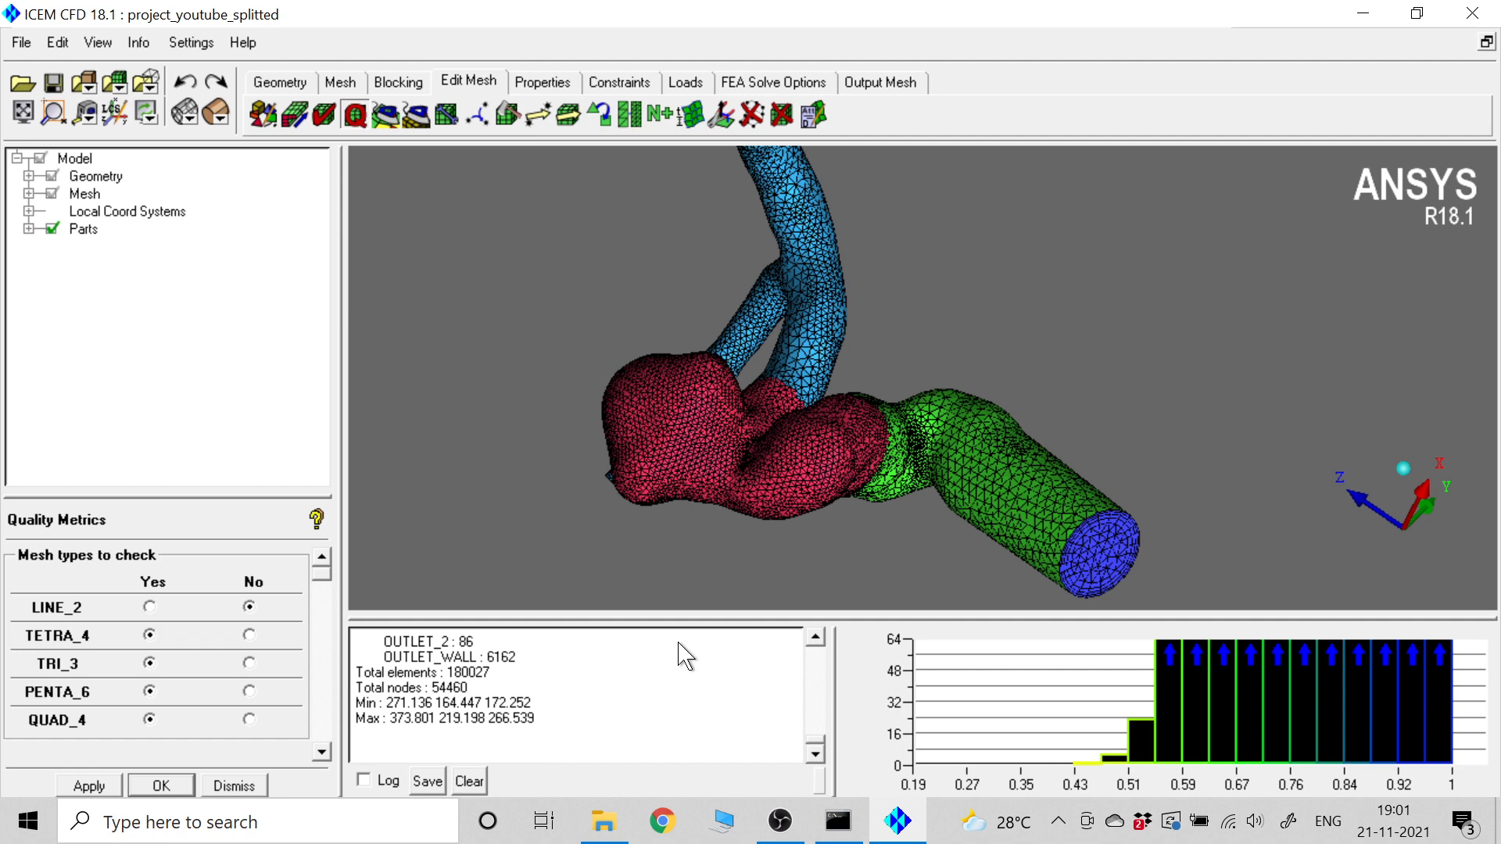
left_click_drag(684, 618, 684, 580)
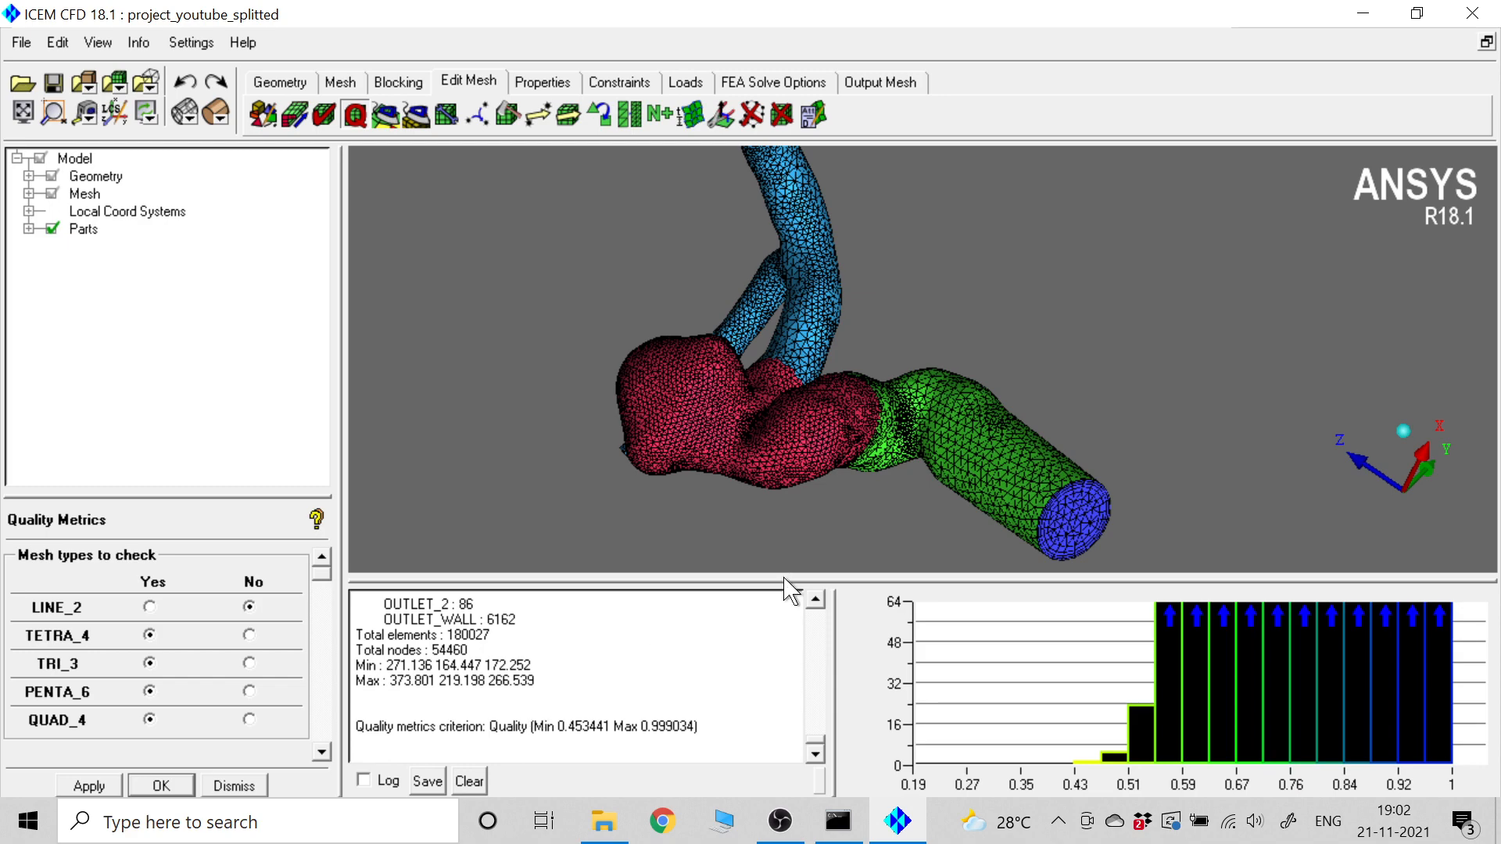
left_click_drag(785, 580, 774, 647)
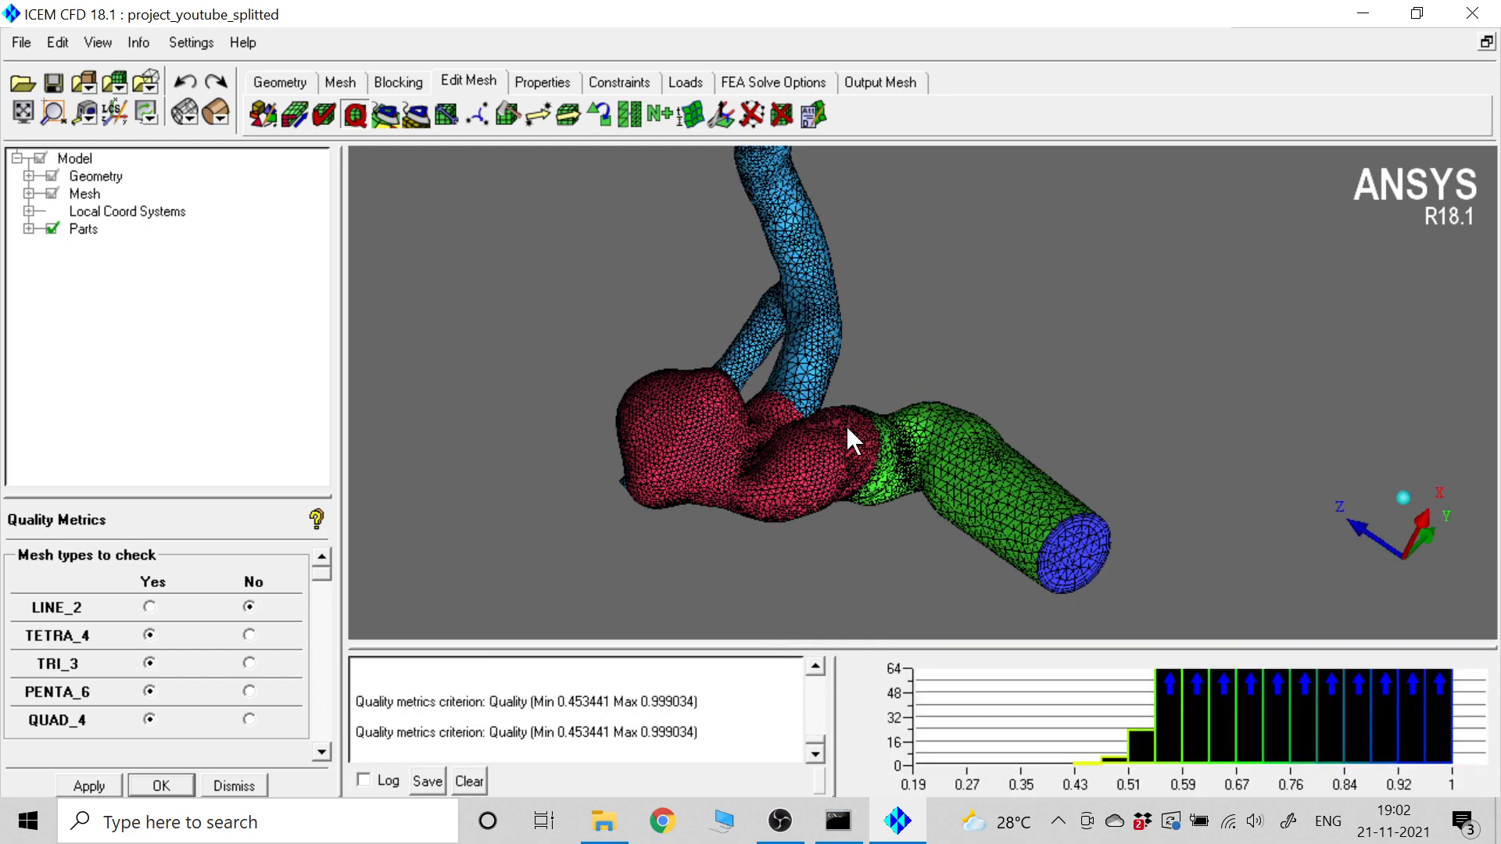
- Measure the distance across the circular inlet face between two opposite points on its edge
left_click_drag(955, 480, 794, 344)
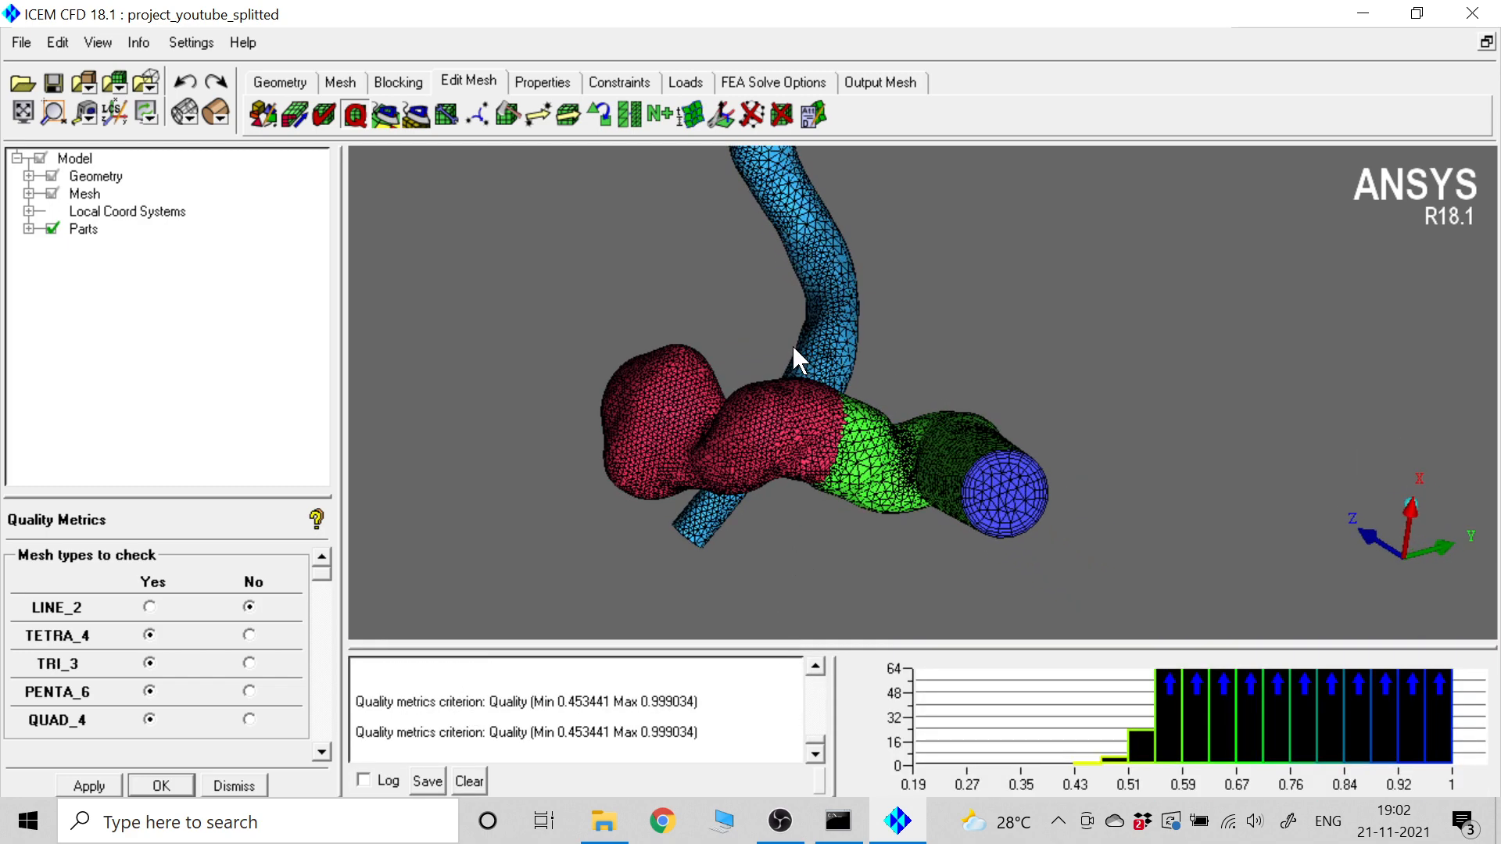
scroll(921, 486, "up", 3)
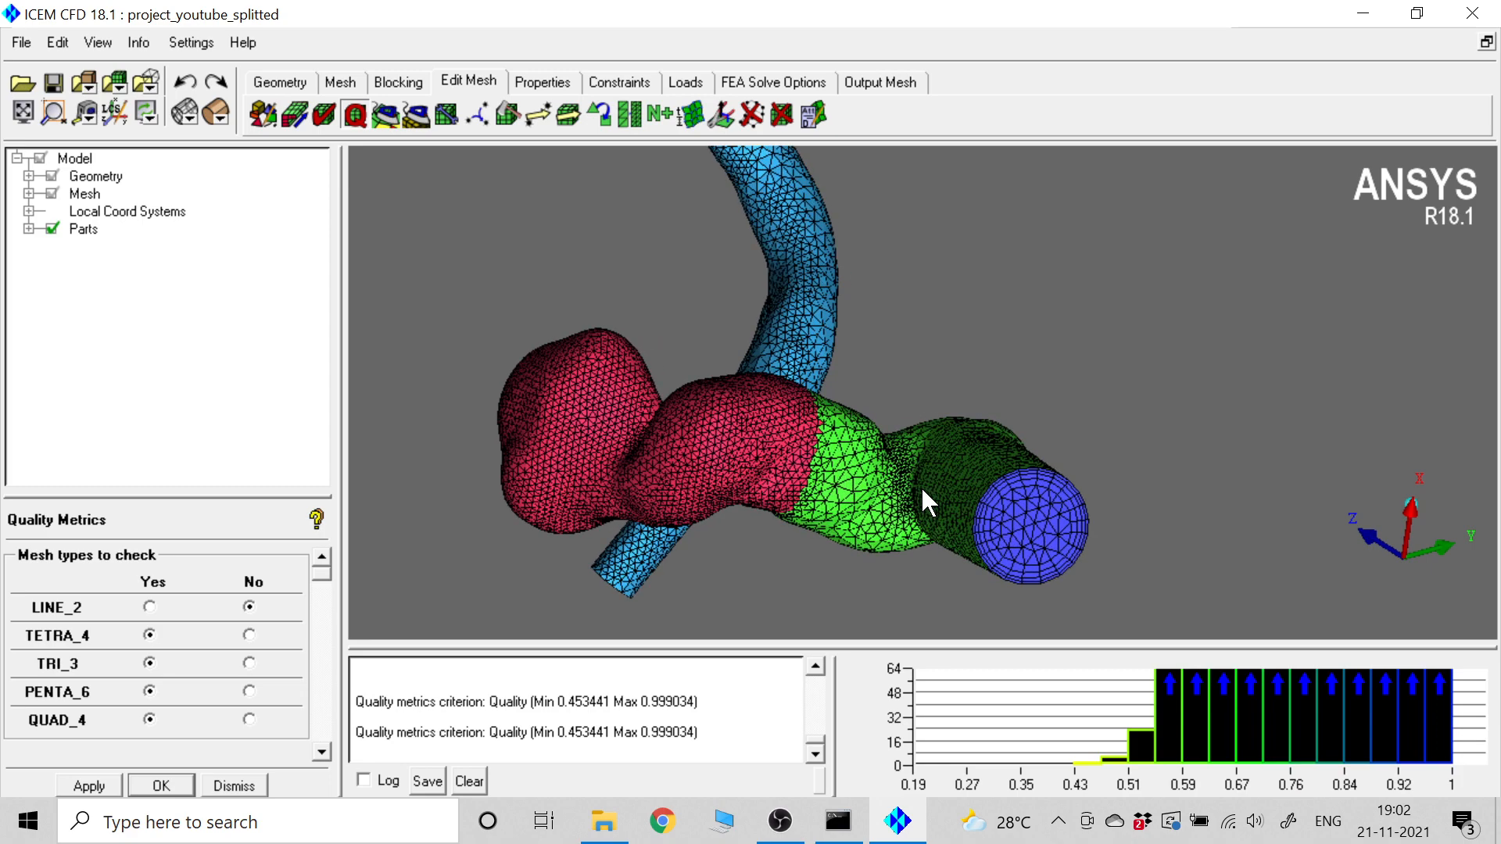
left_click_drag(1133, 563, 1082, 482)
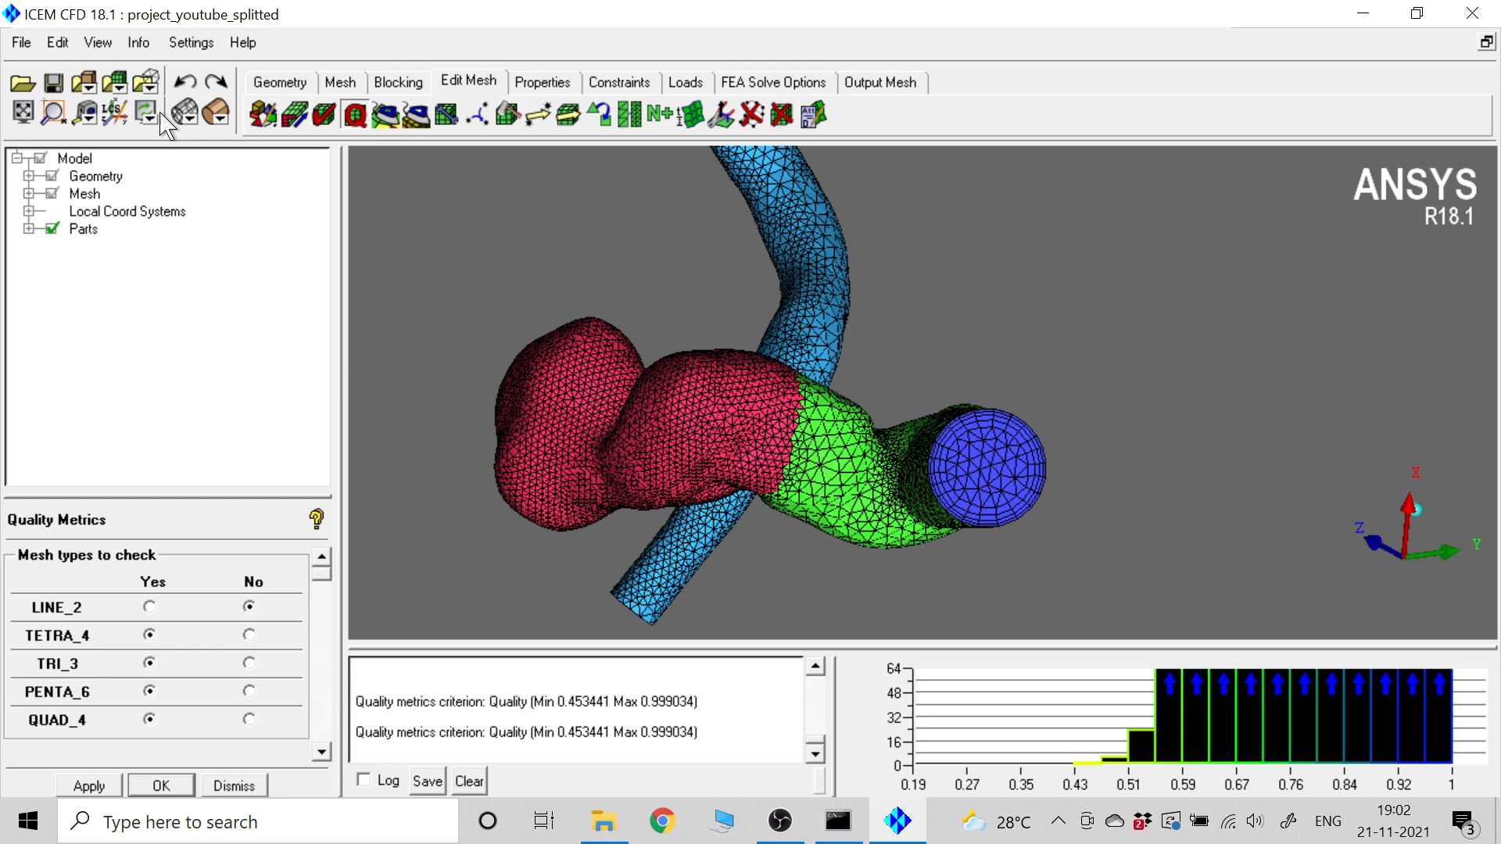
left_click(92, 121)
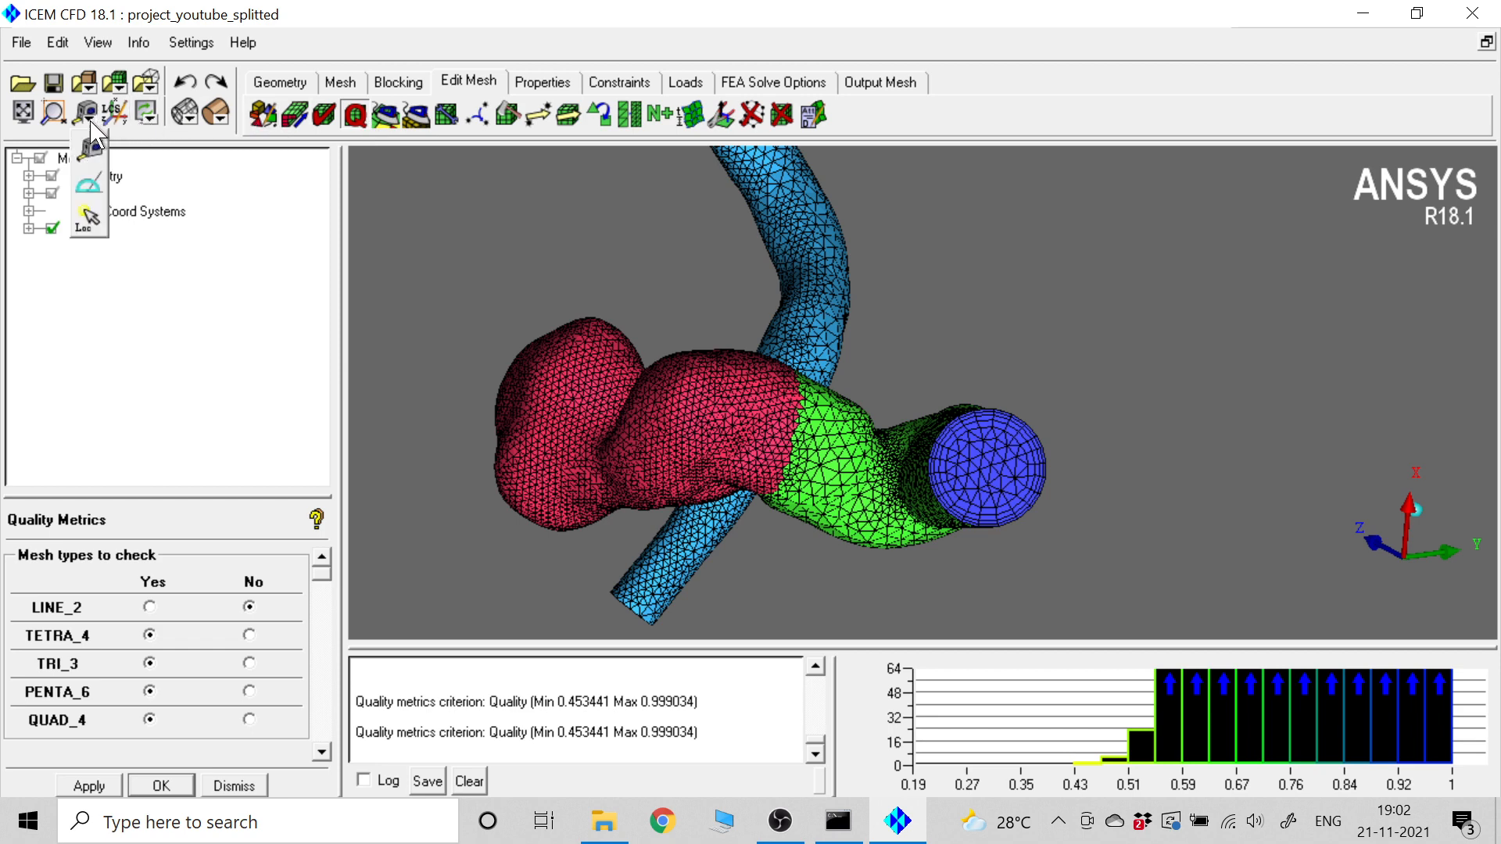
left_click(102, 161)
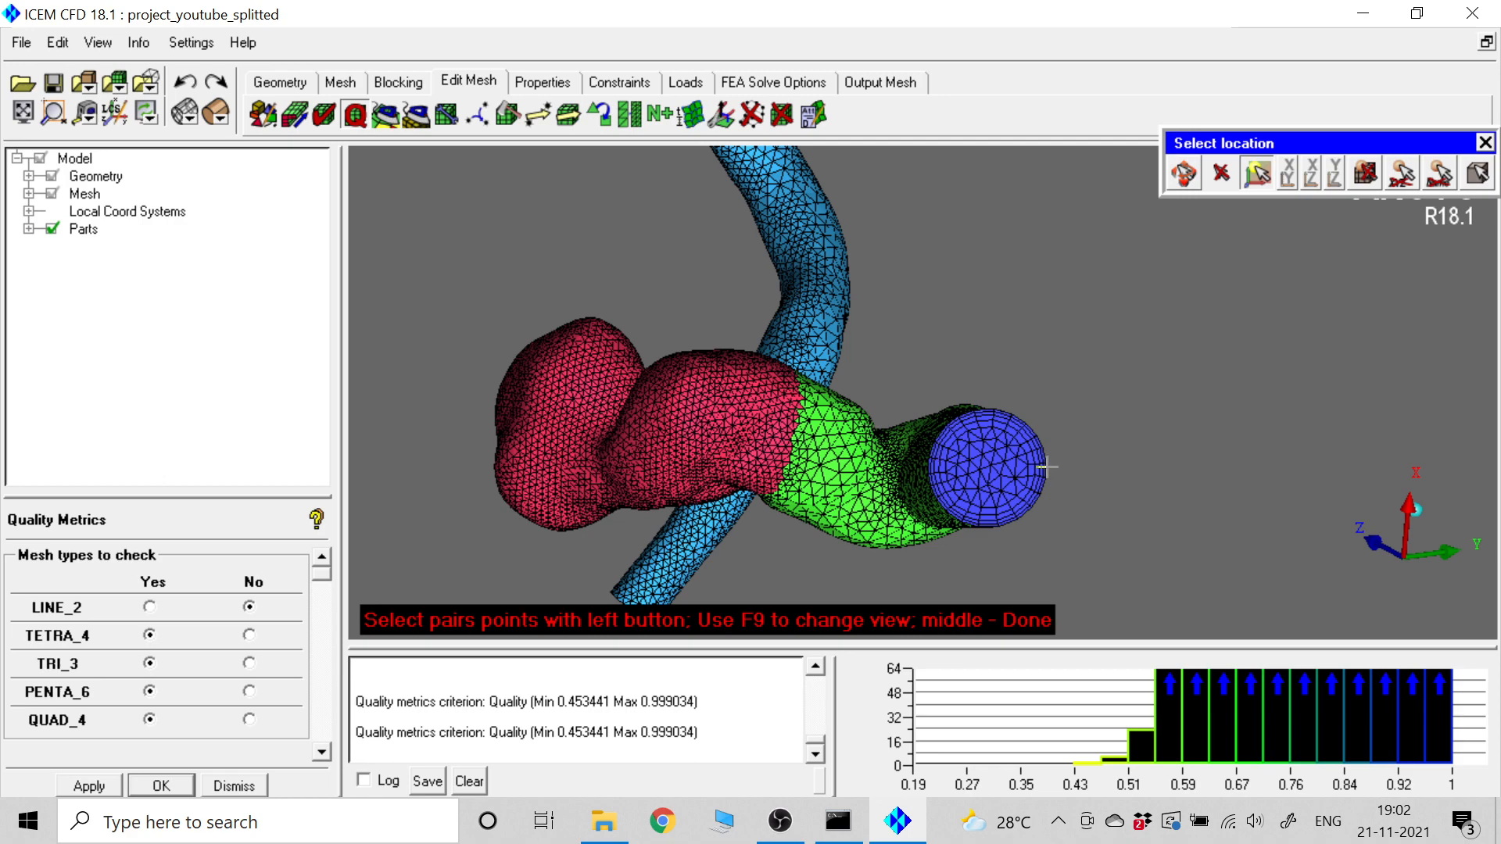
scroll(1038, 466, "up", 2)
left_click(1136, 515)
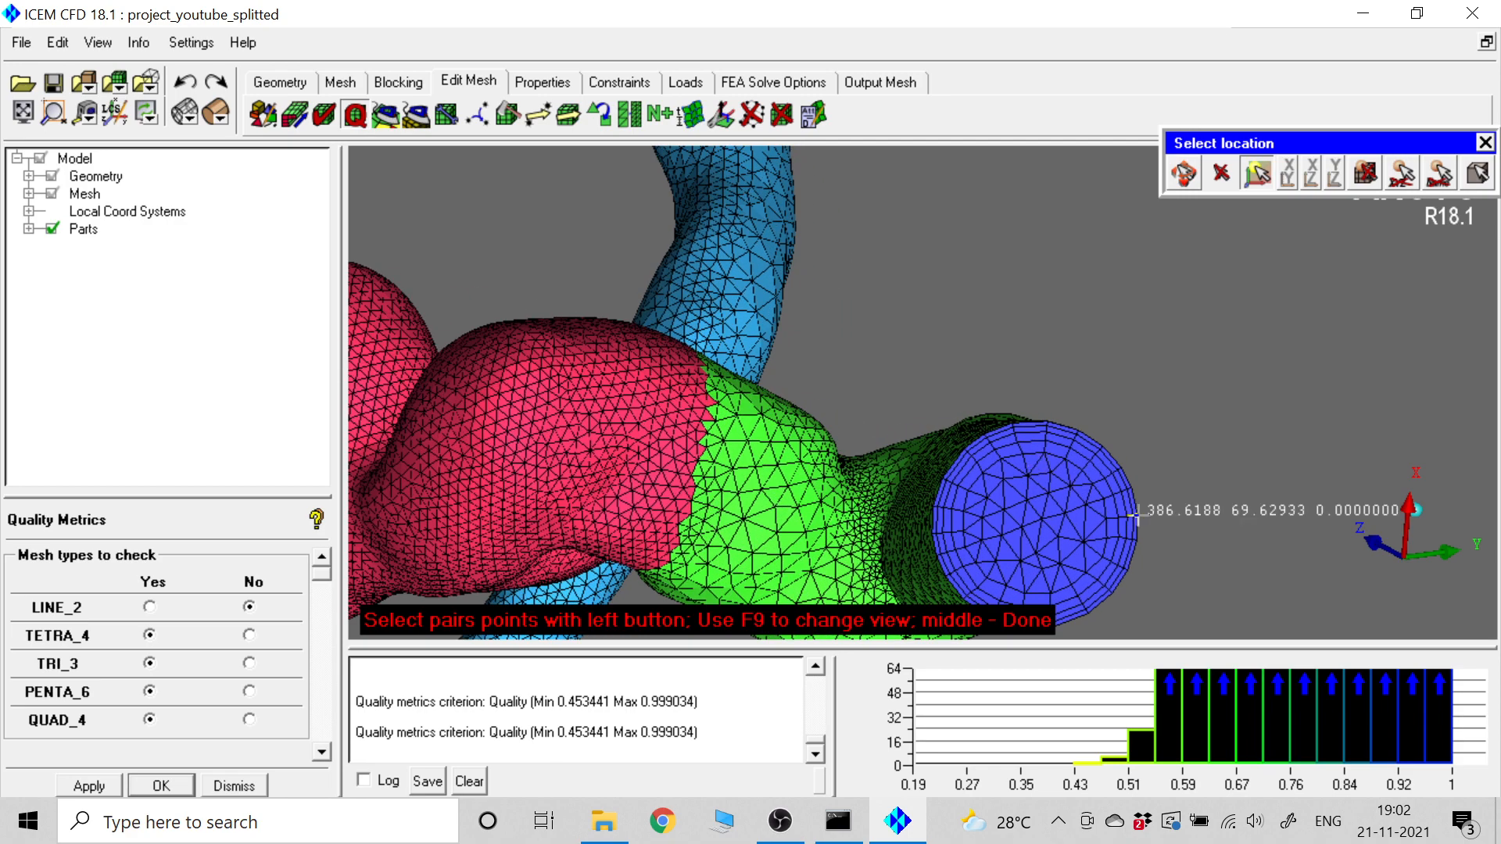
left_click(936, 538)
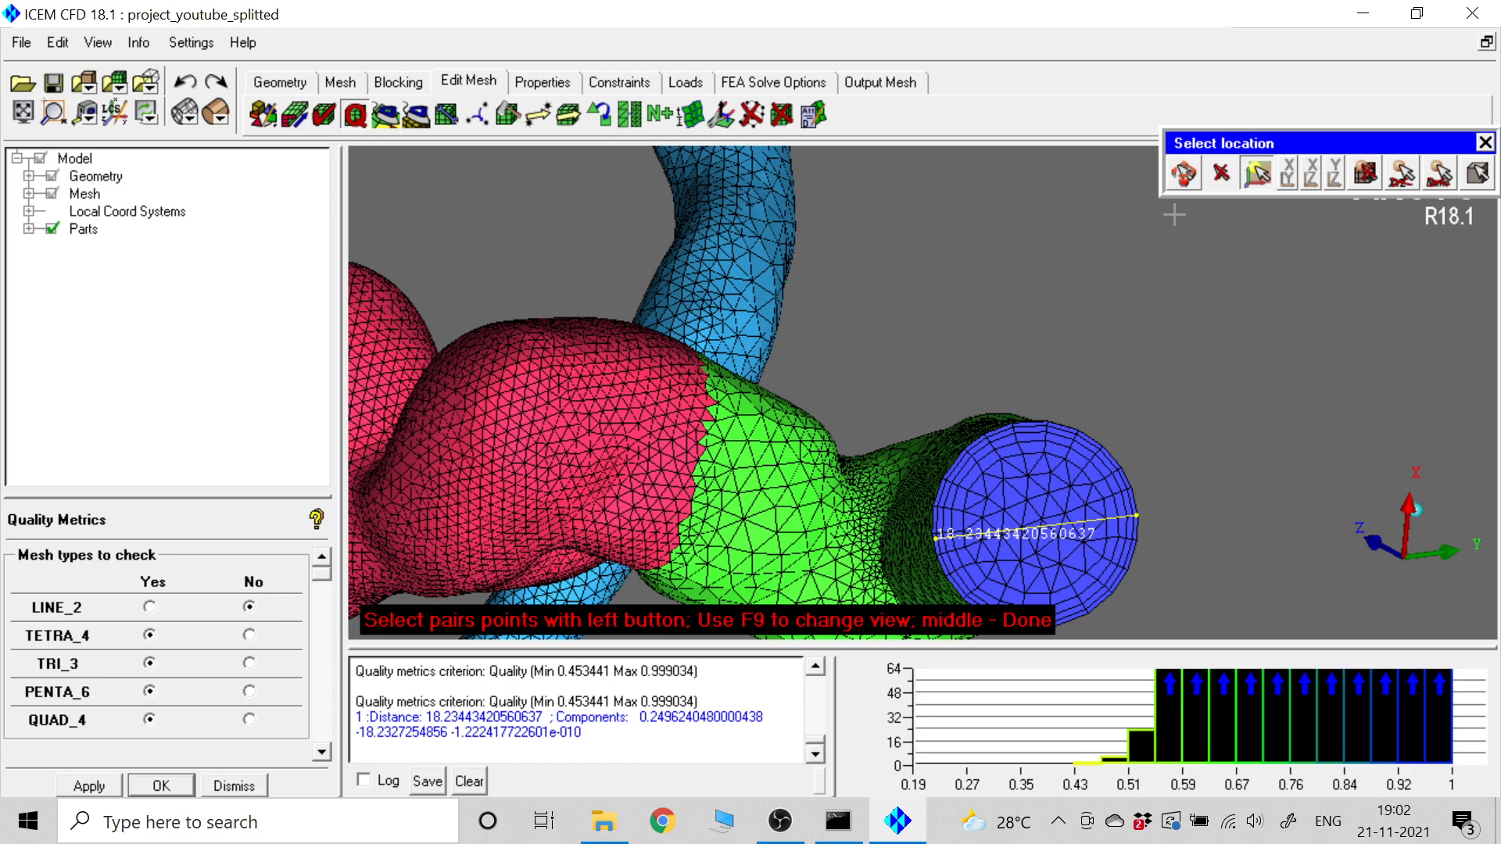
left_click(1186, 188)
mouse_move(1181, 332)
left_mouse_down()
mouse_move(1133, 215)
mouse_move(1182, 360)
left_mouse_up()
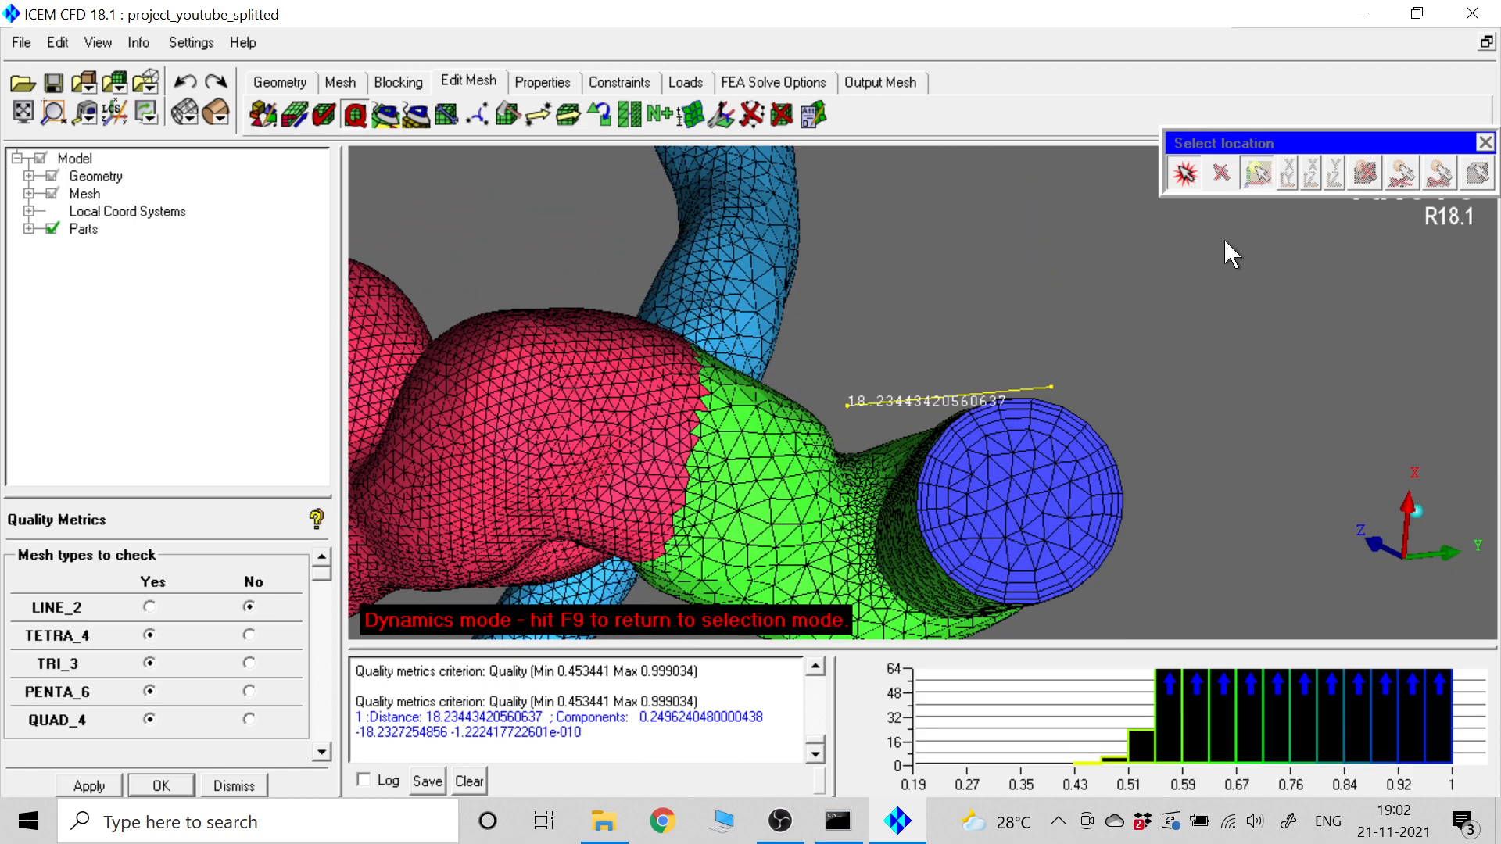
left_click(1185, 173)
middle_click(1115, 263)
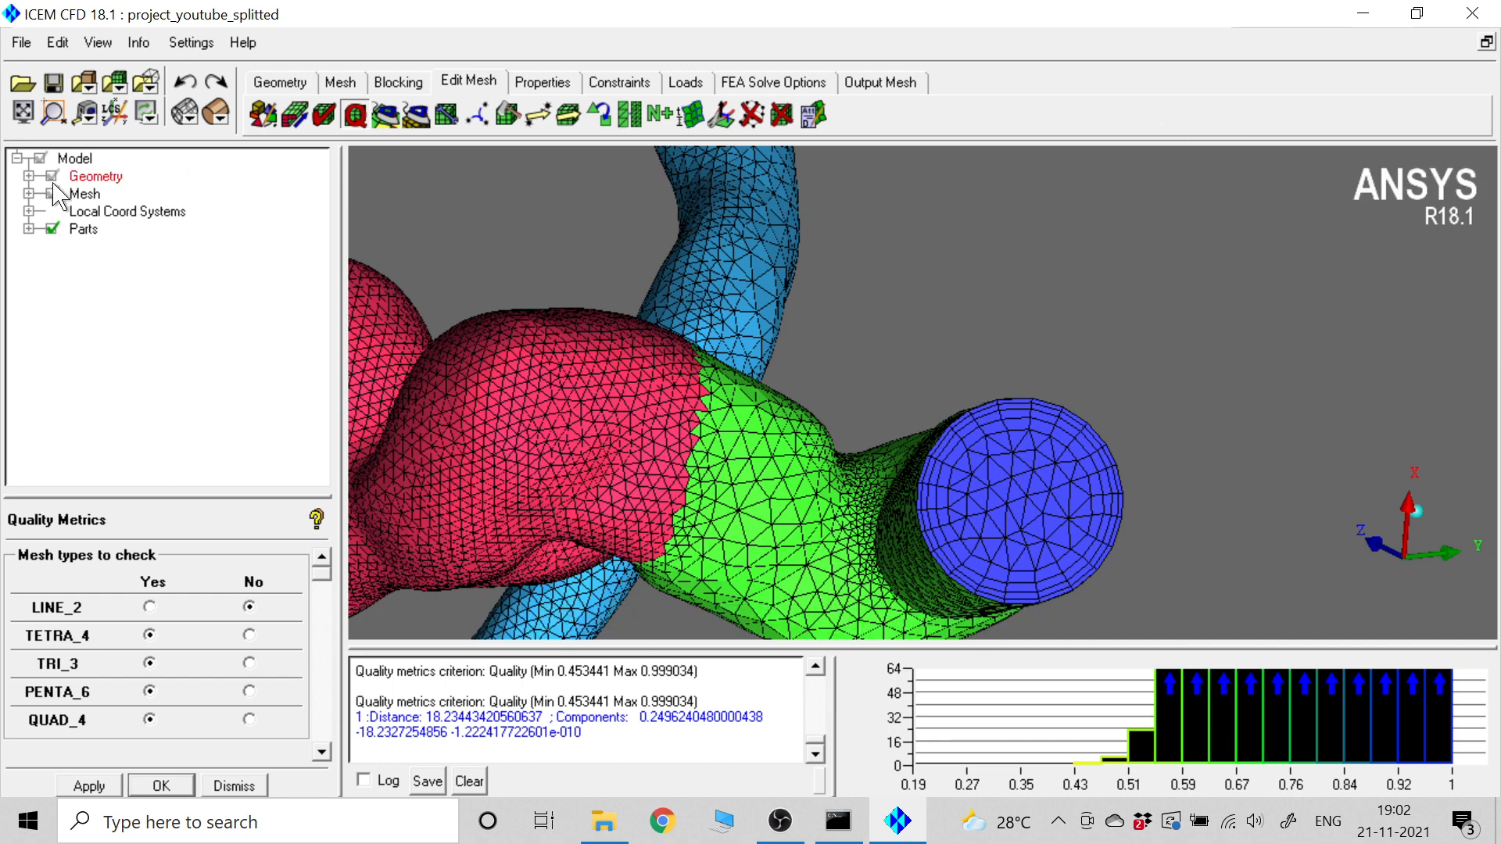
- Turn on the display of the geometry's surfaces, curves and points together with the mesh
left_click(28, 176)
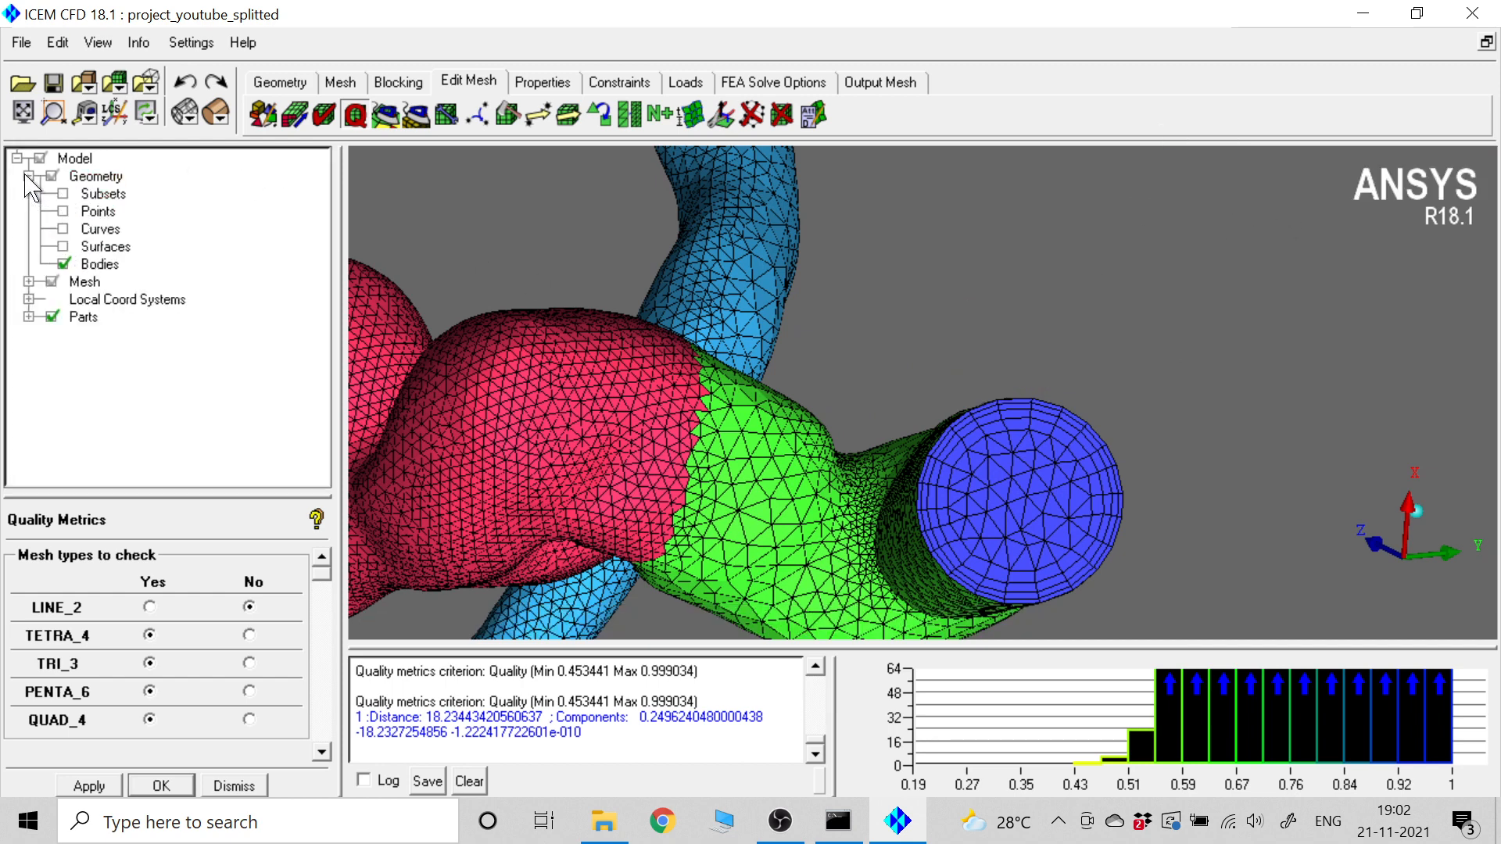
left_click(63, 247)
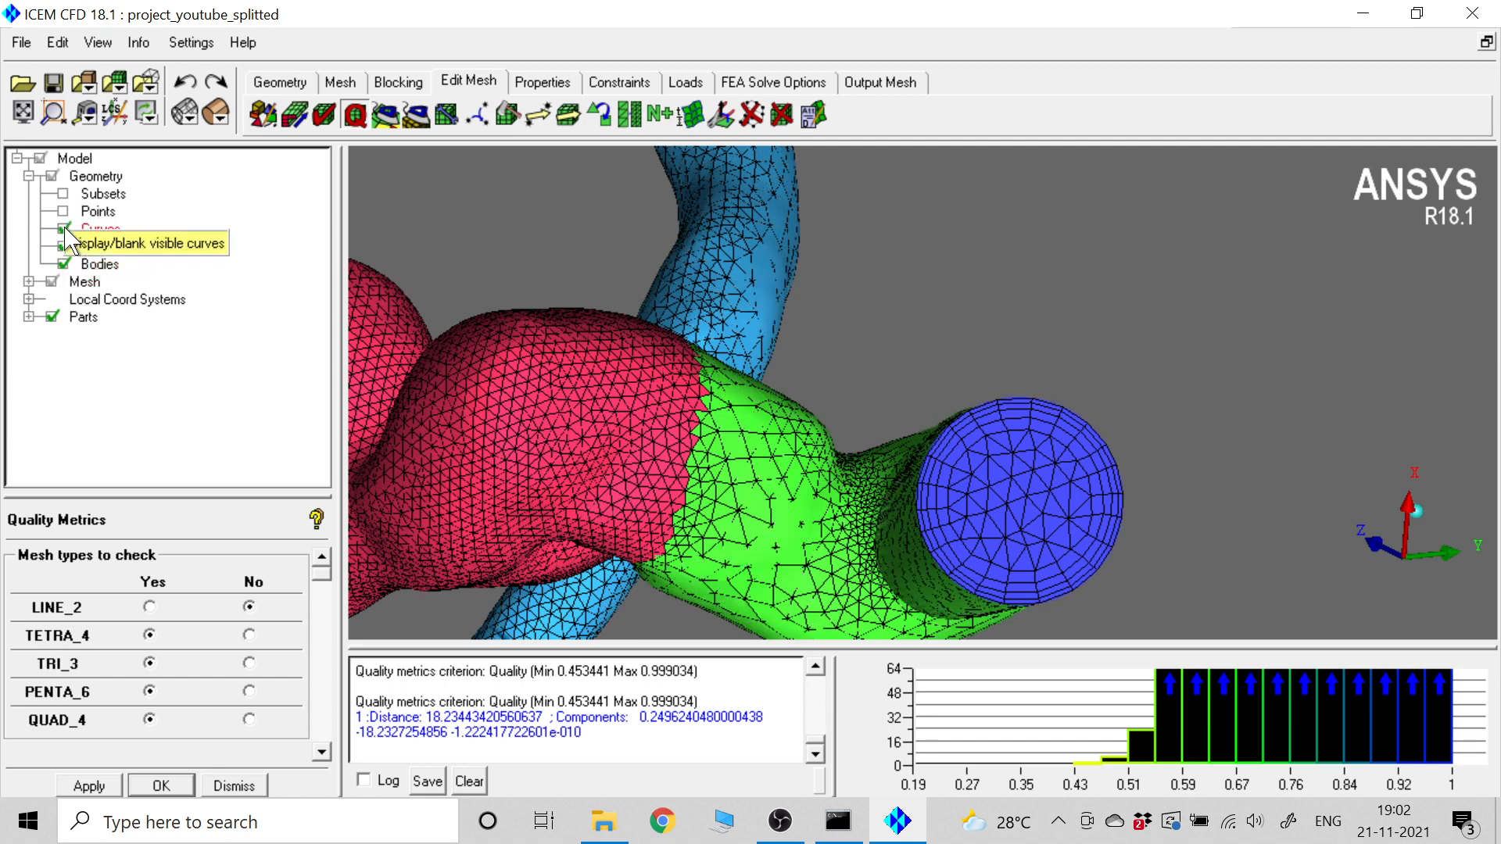
left_click(64, 230)
left_click(64, 211)
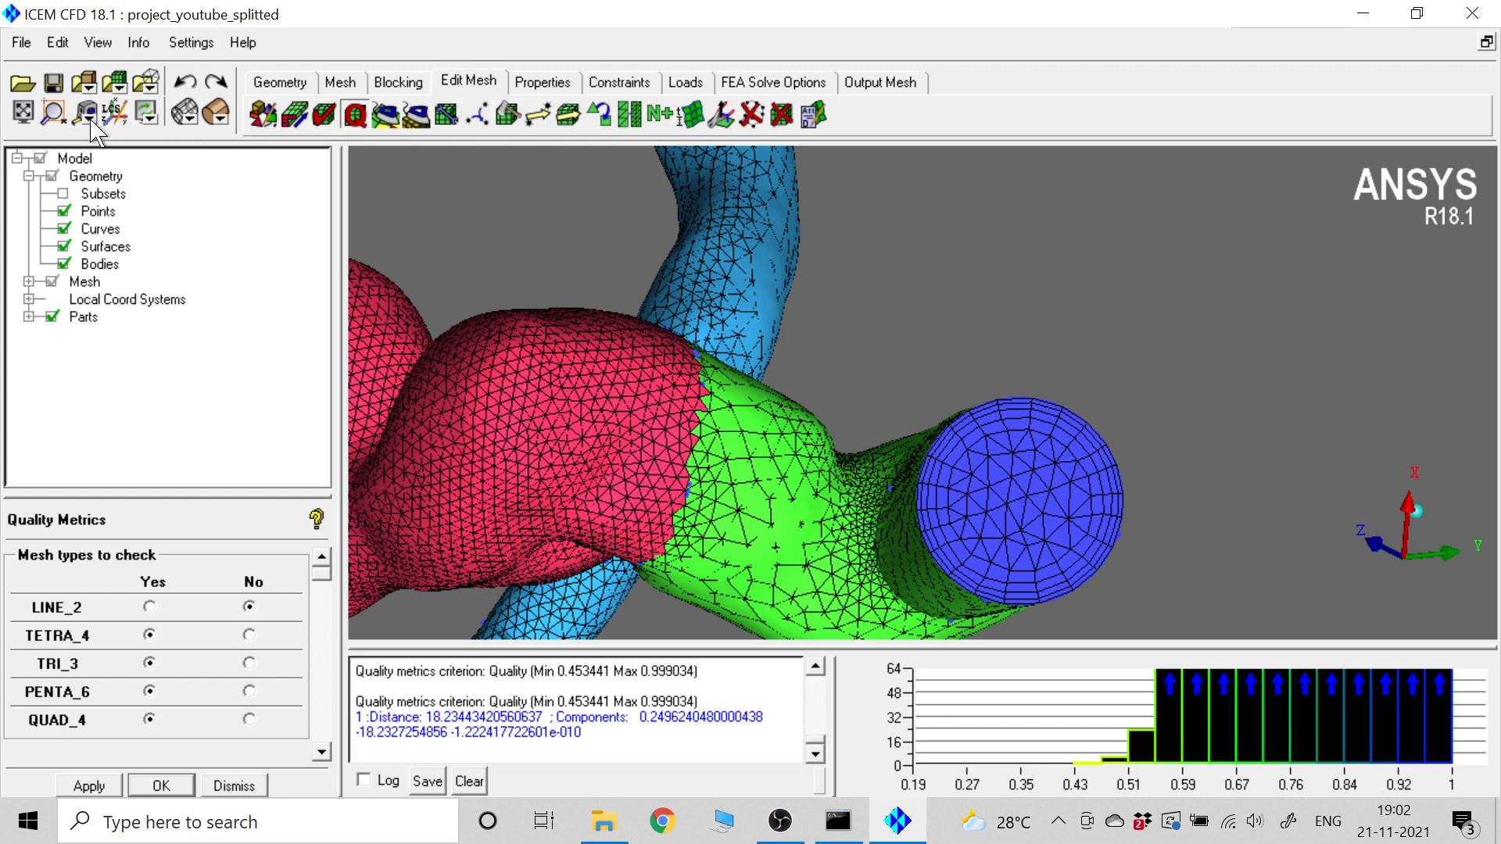
- Measure across the inlet face again with the geometry displayed, and end the measurement
left_click(115, 112)
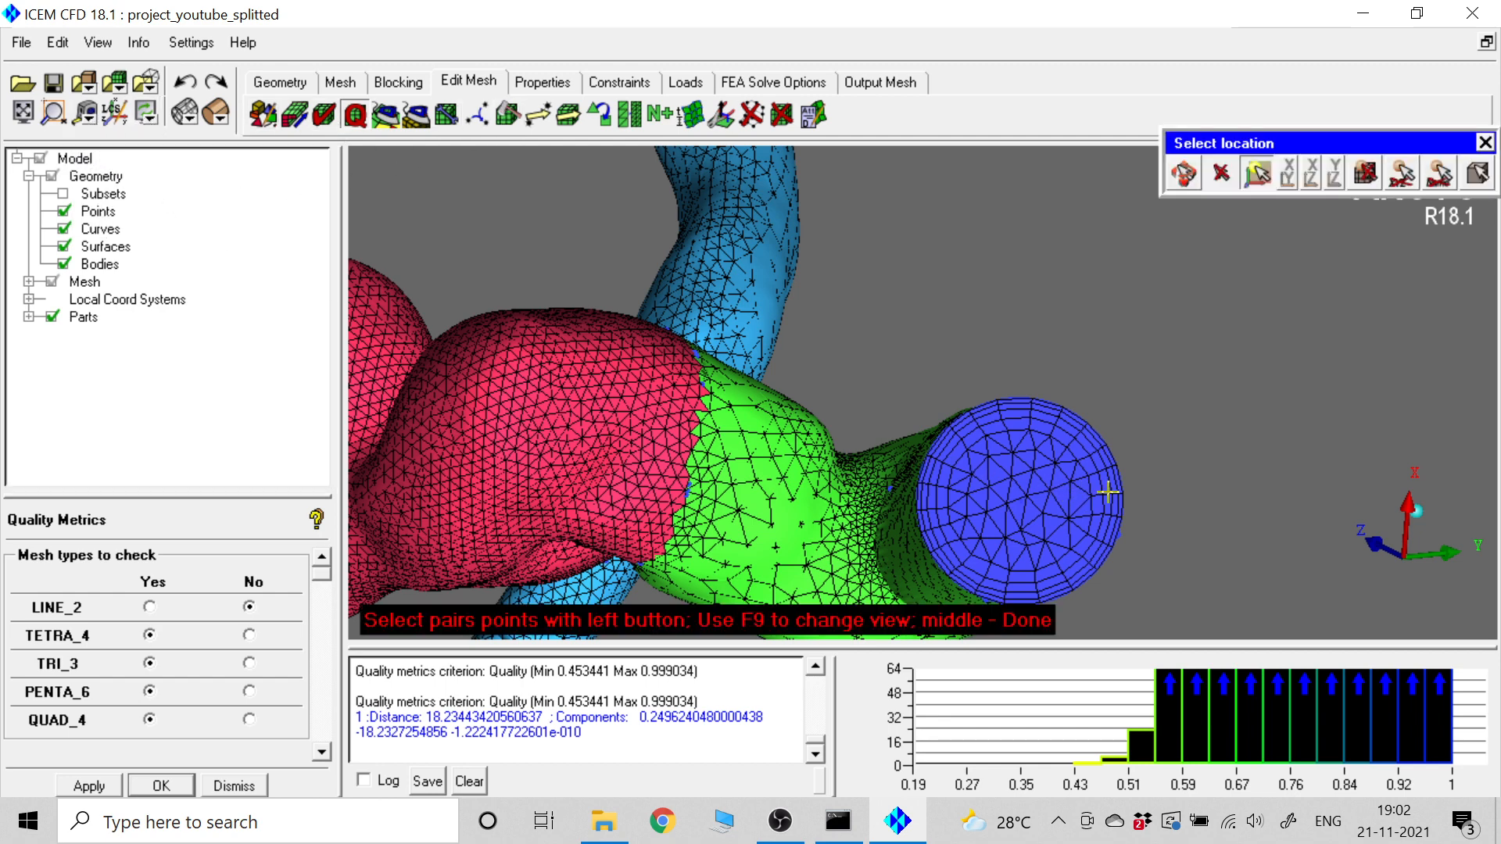
left_click(1114, 533)
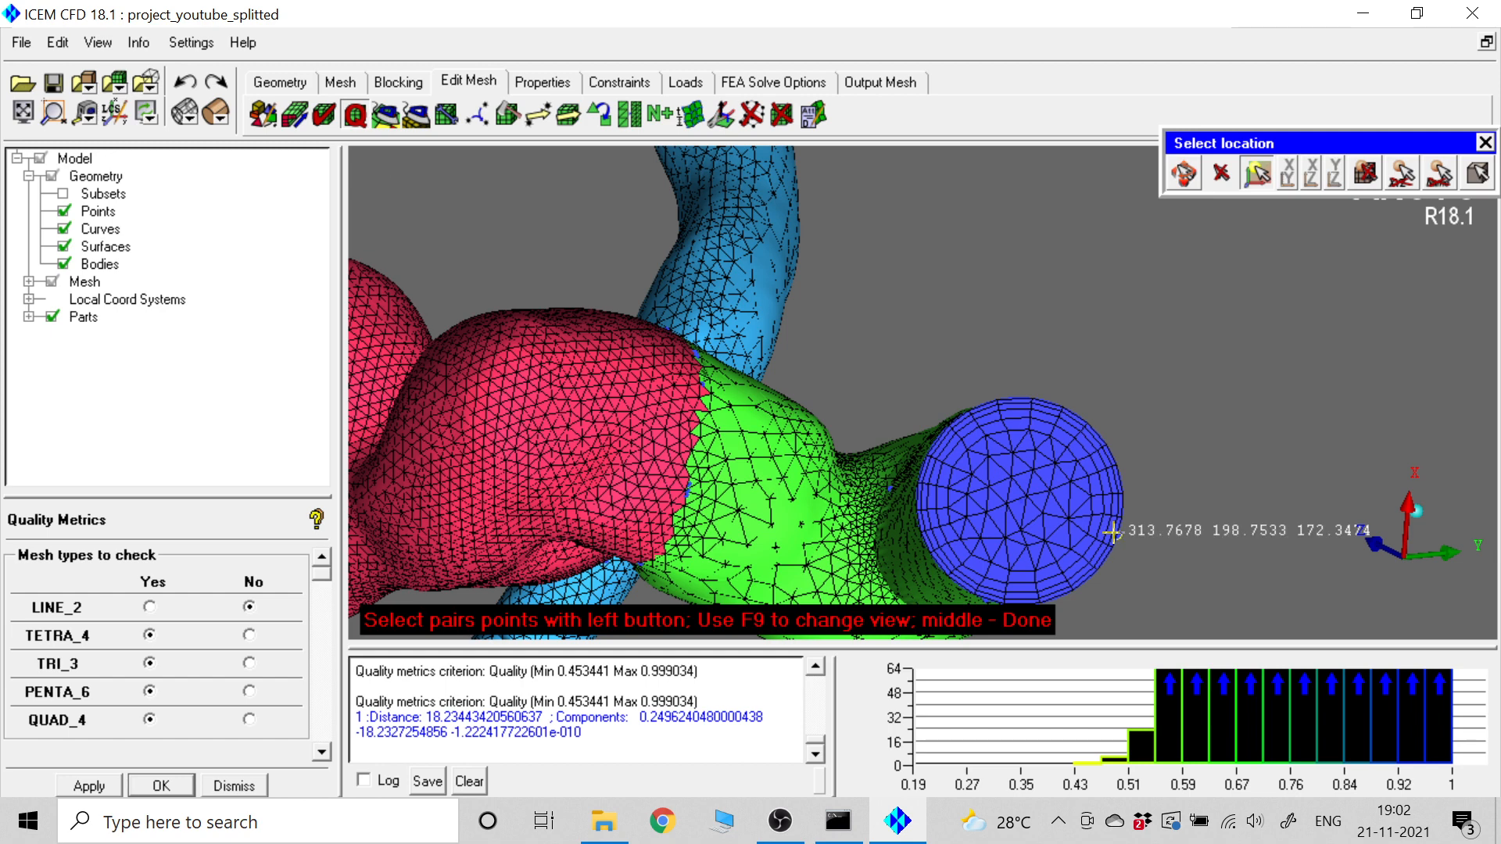
left_click(923, 472)
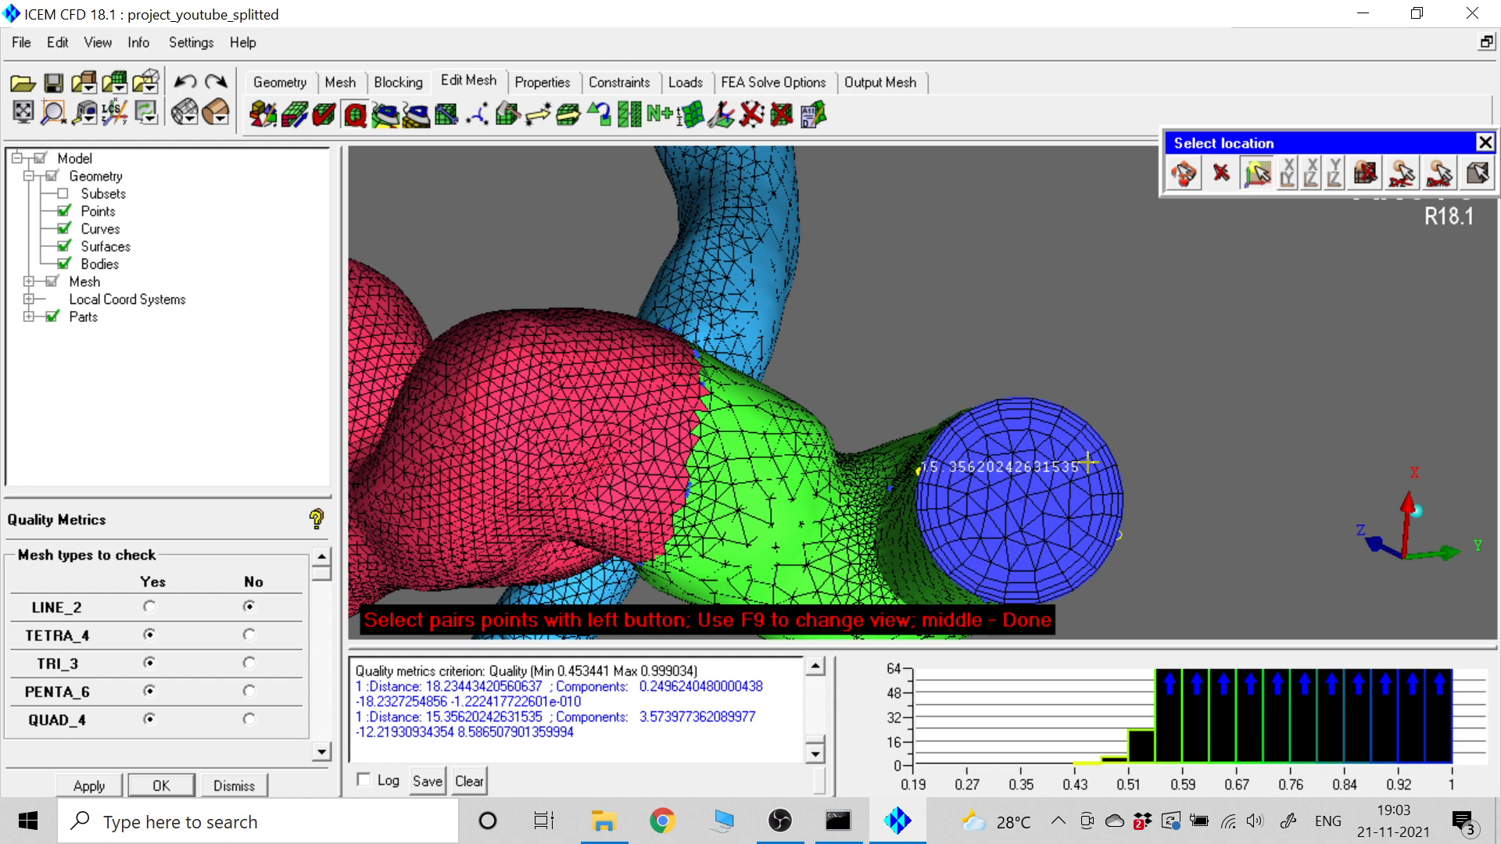
left_click(1485, 142)
scroll(1193, 400, "down", 3)
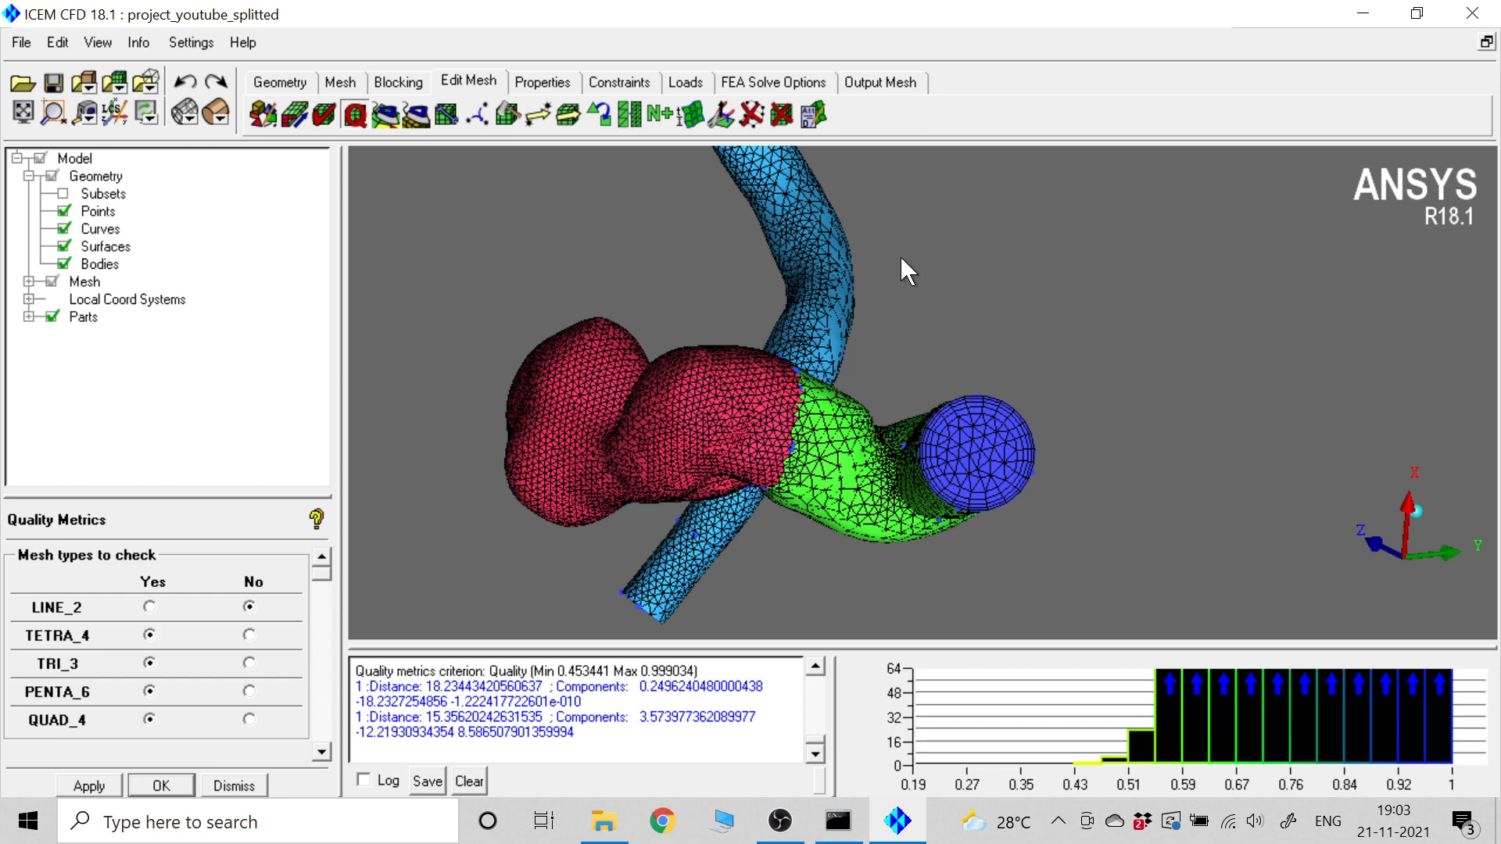
- Apply ANSYS Fluent as the output solver for the mesh
left_click(889, 83)
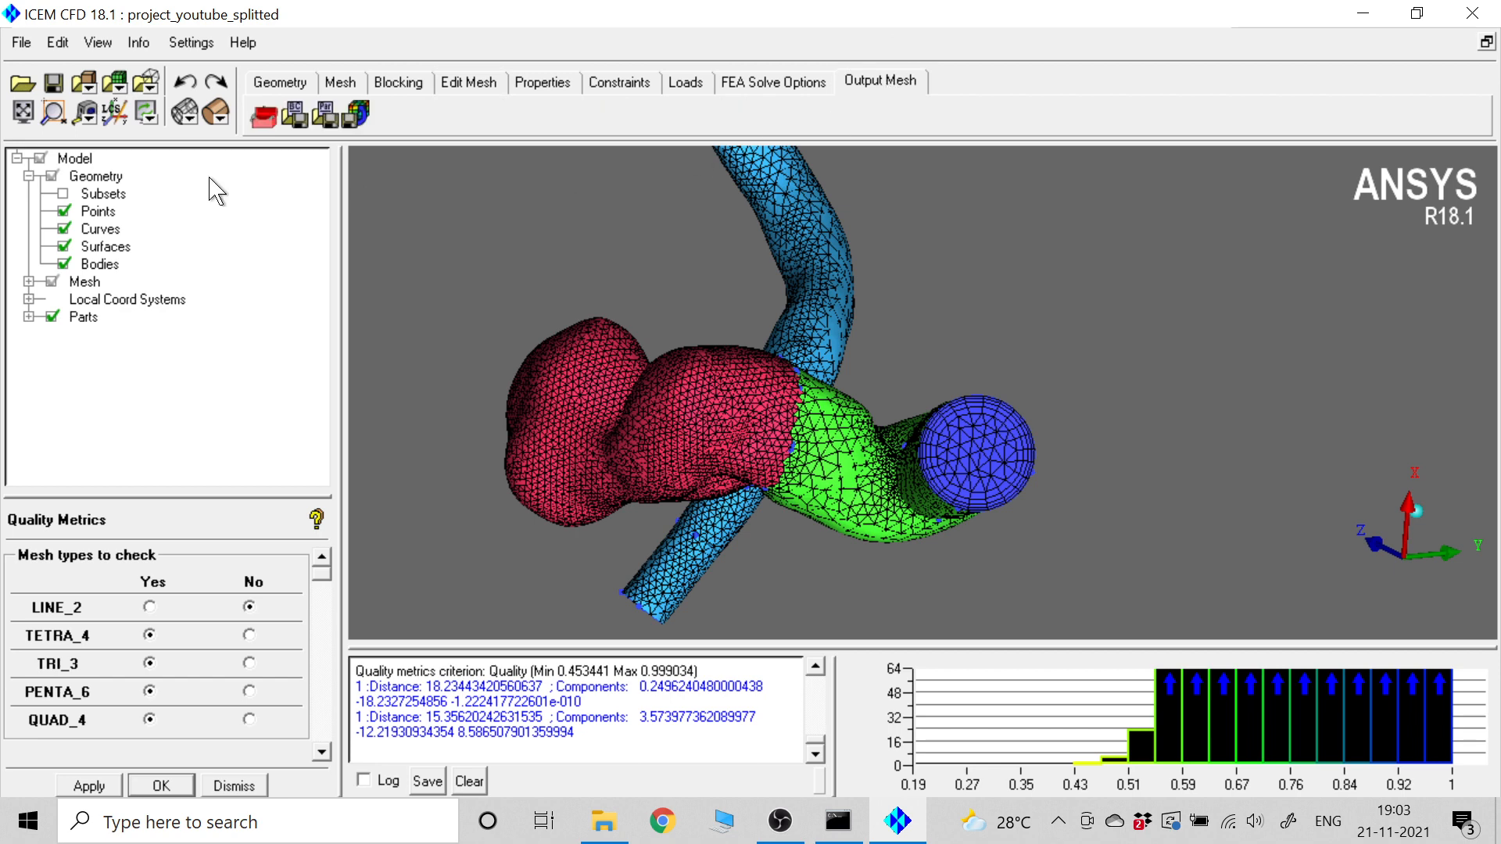
left_click(266, 119)
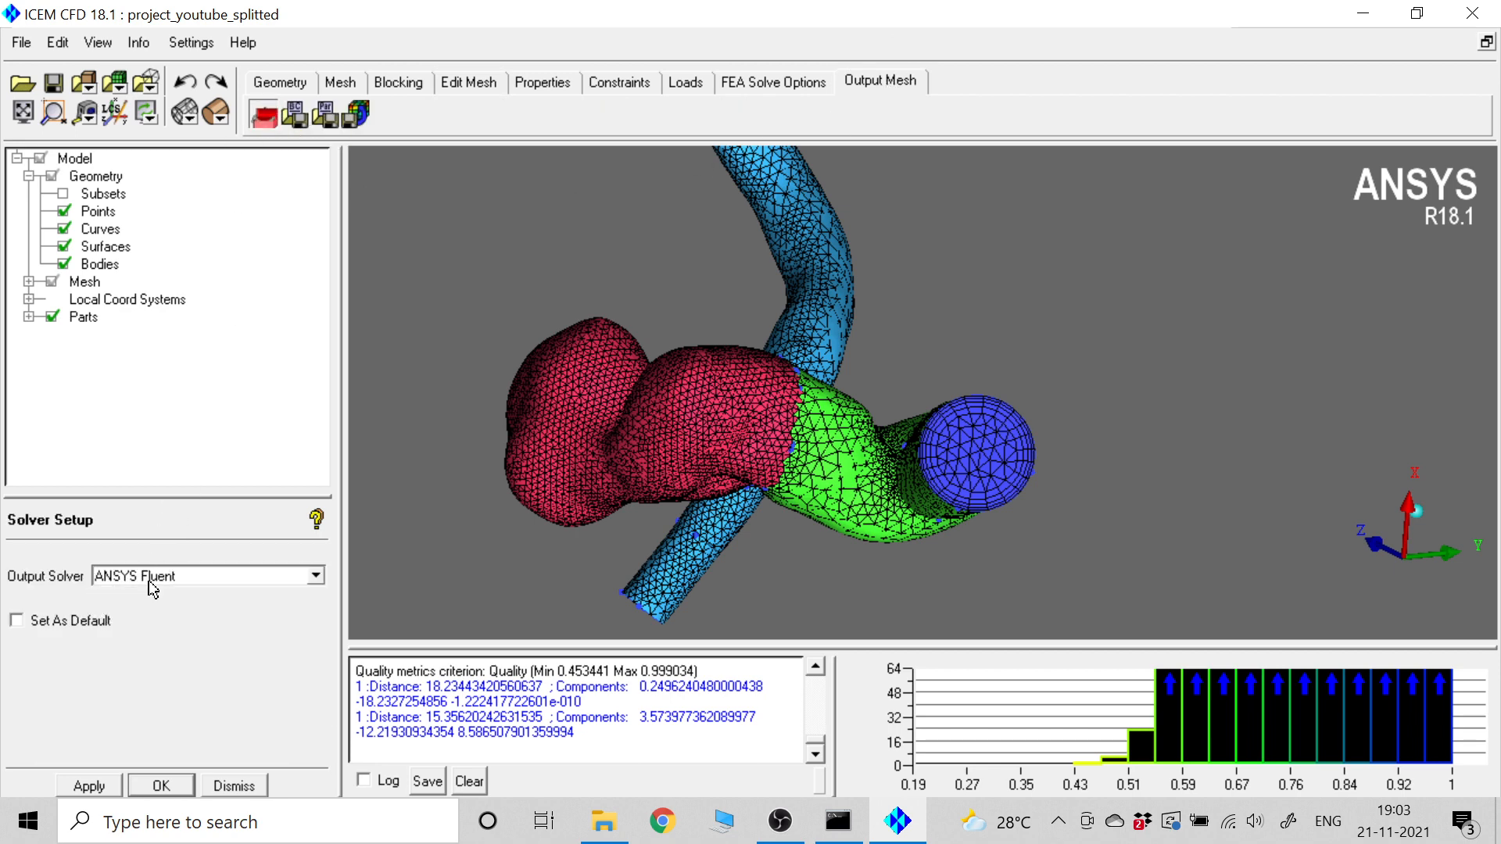
left_click(106, 786)
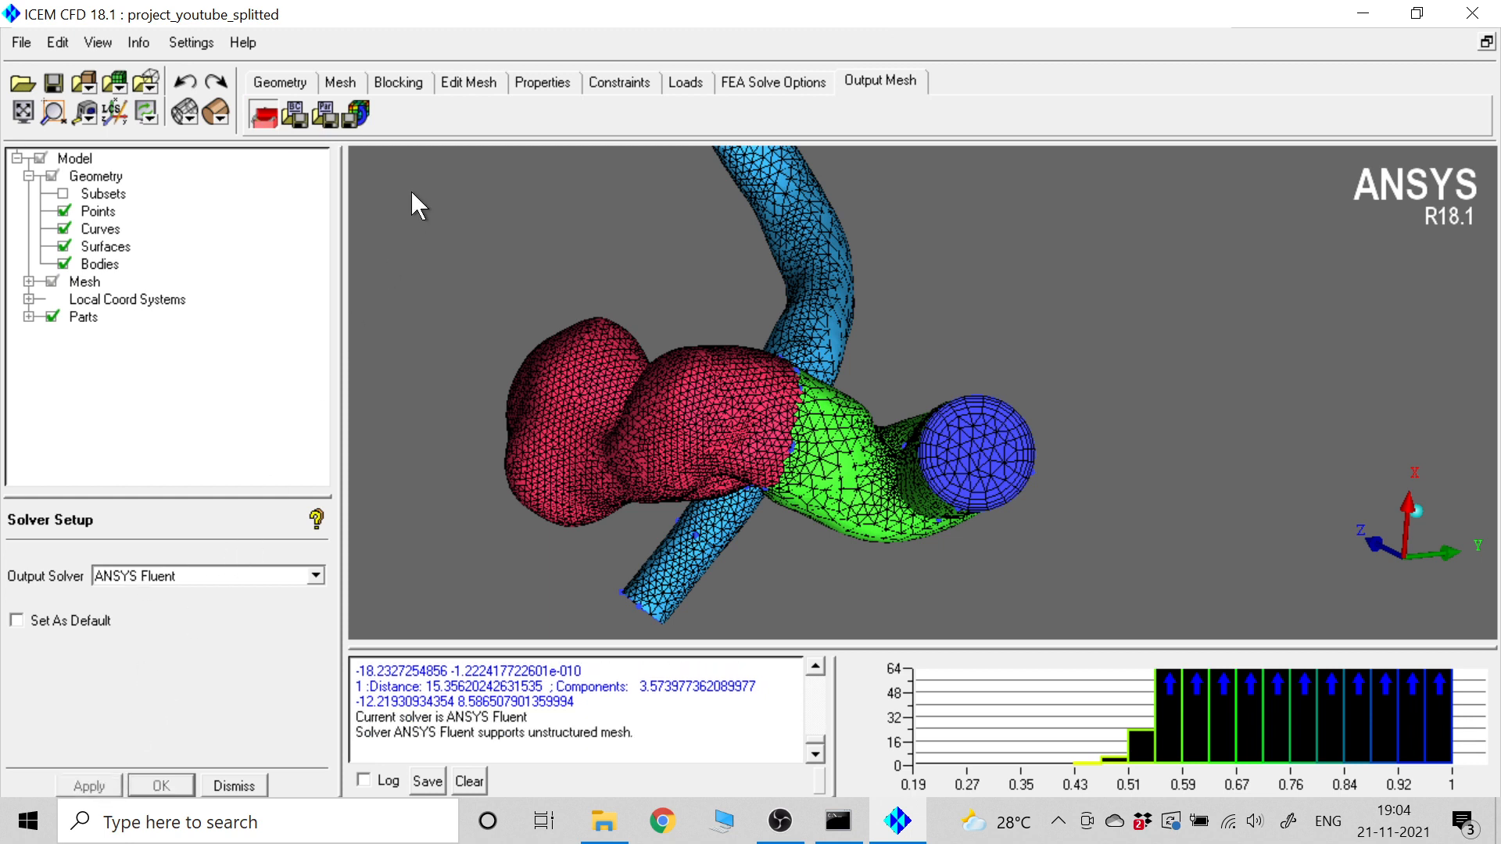
- Start writing the solver input, saving the current project and choosing the mesh file project_youtube_splitted as the unstructured domain
left_click(364, 125)
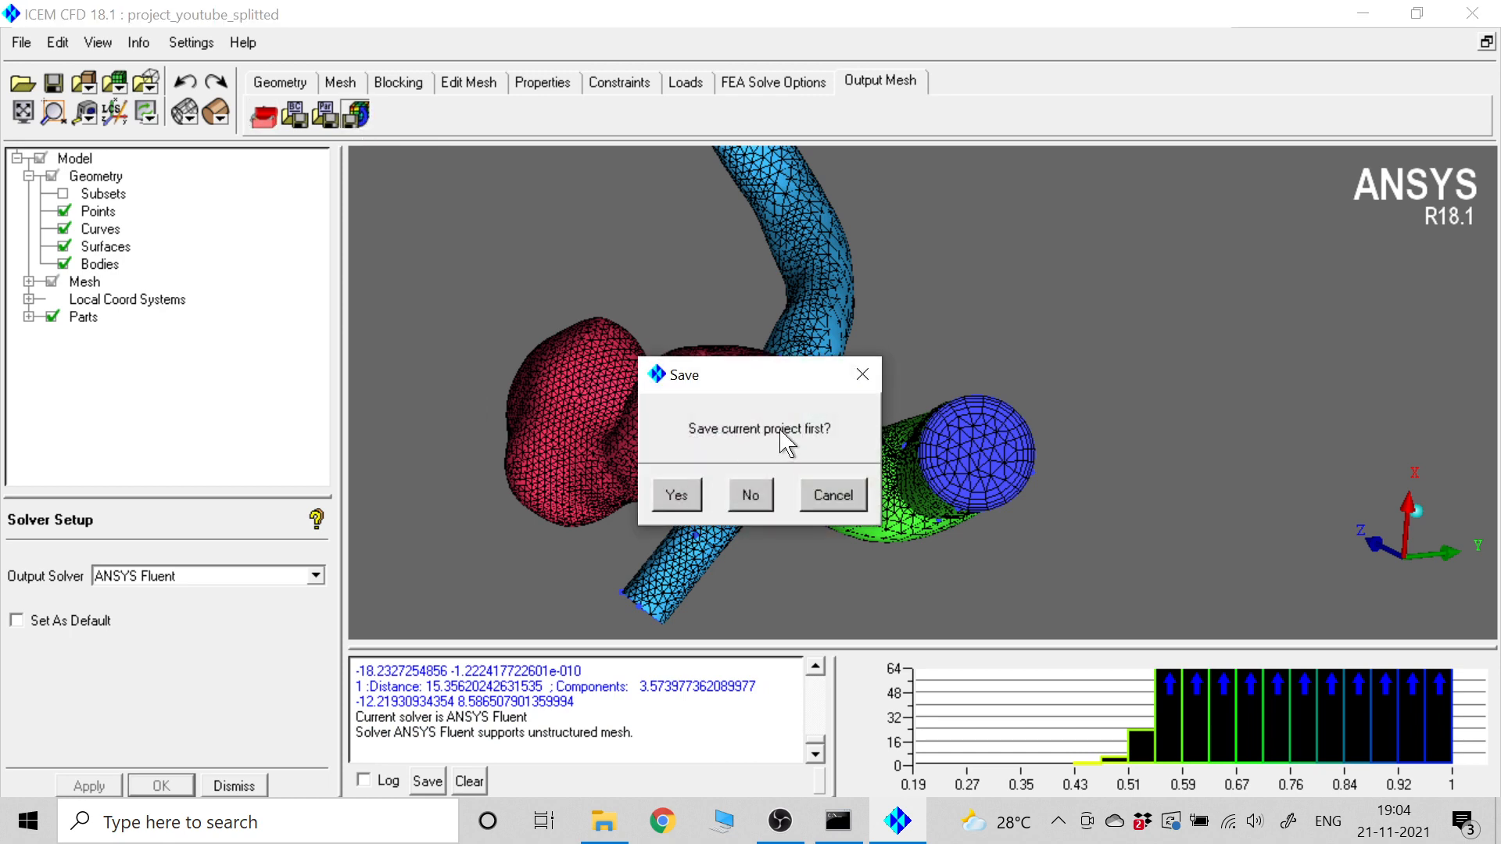
left_click(676, 496)
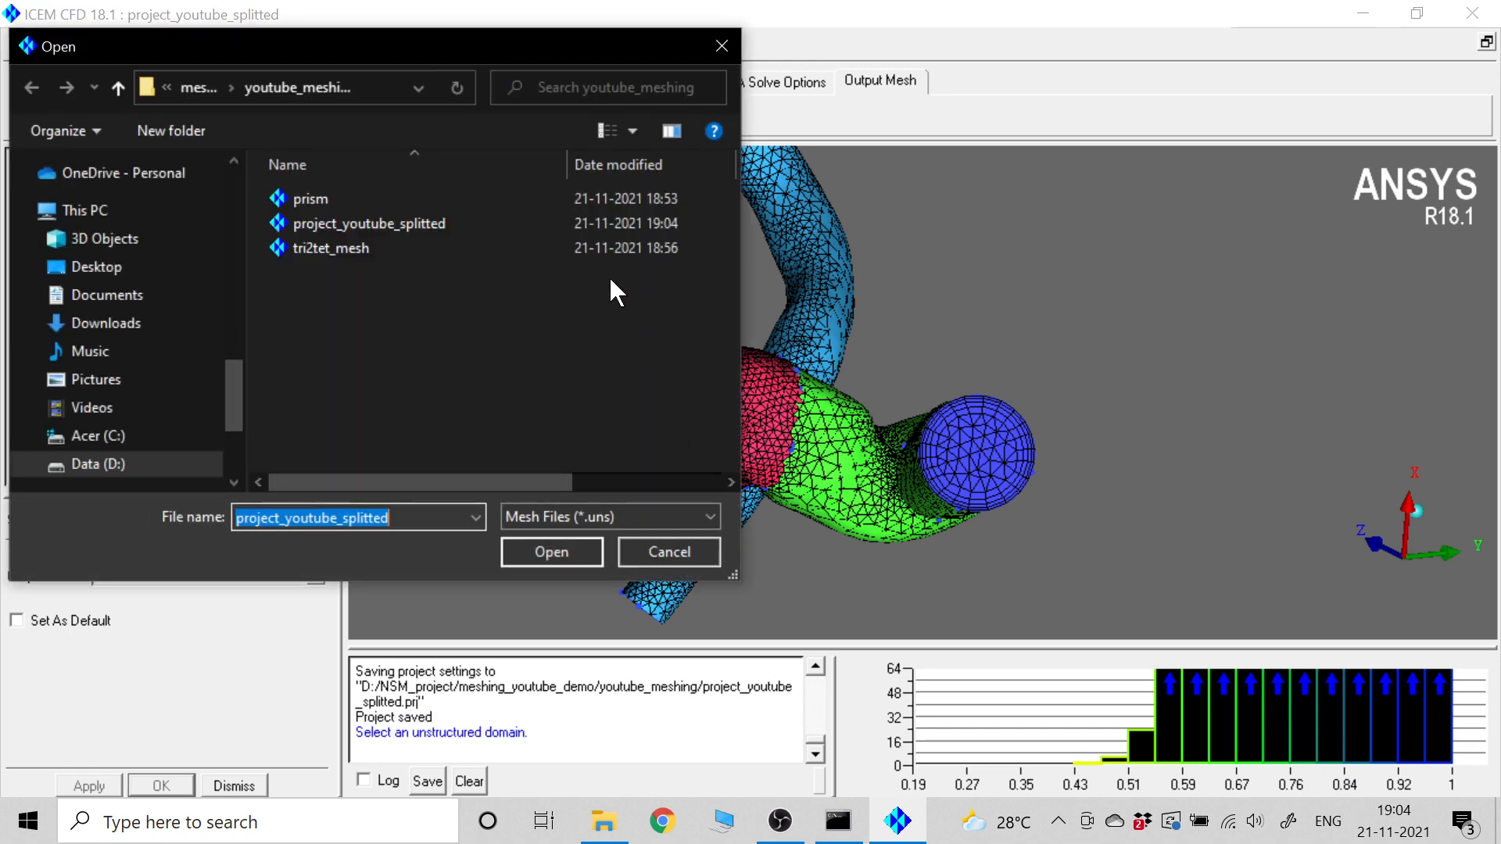
left_click(553, 550)
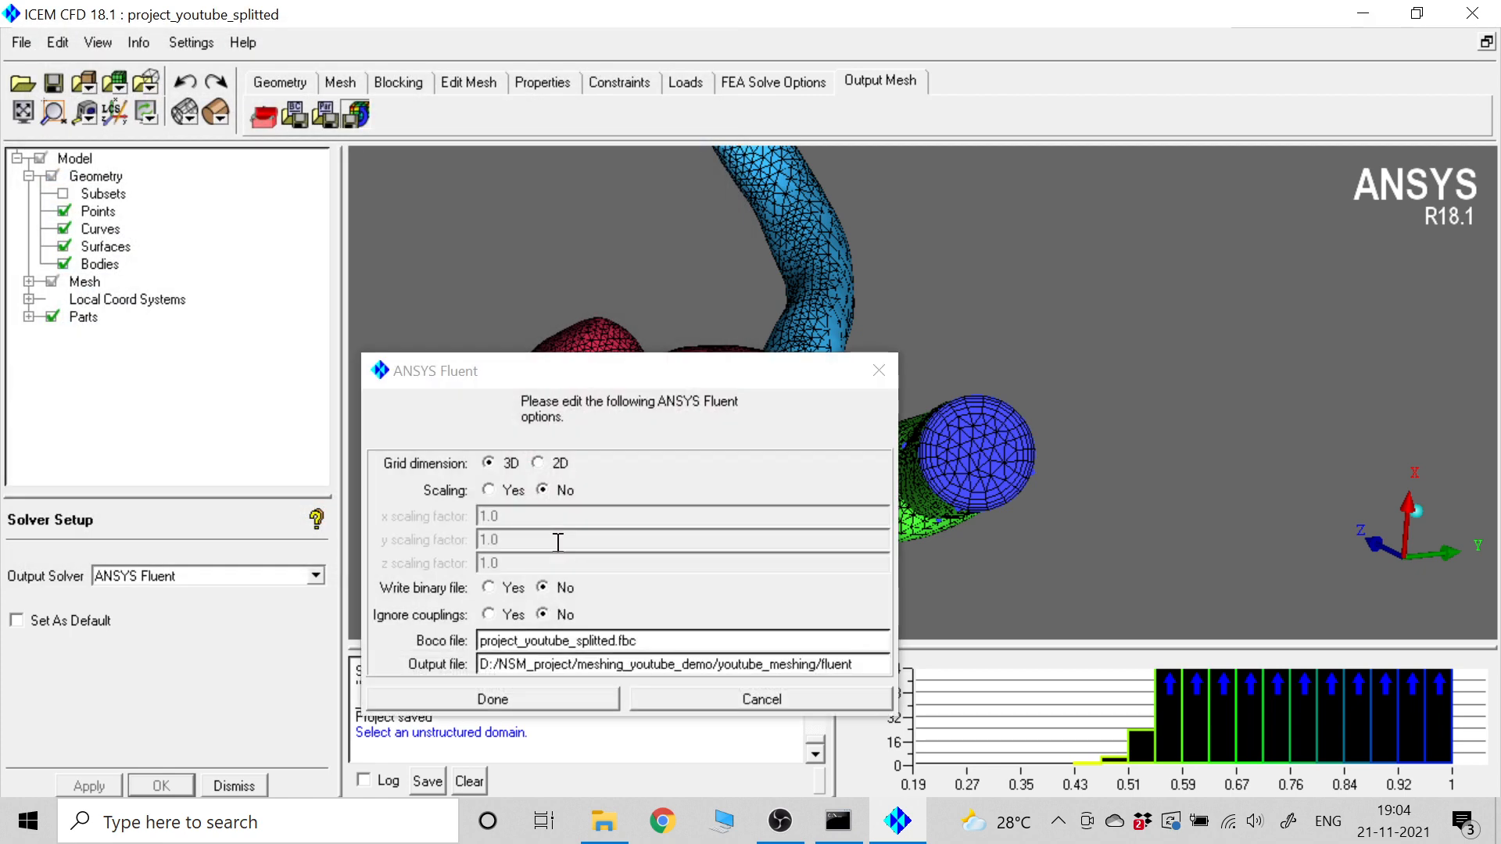
left_click(489, 491)
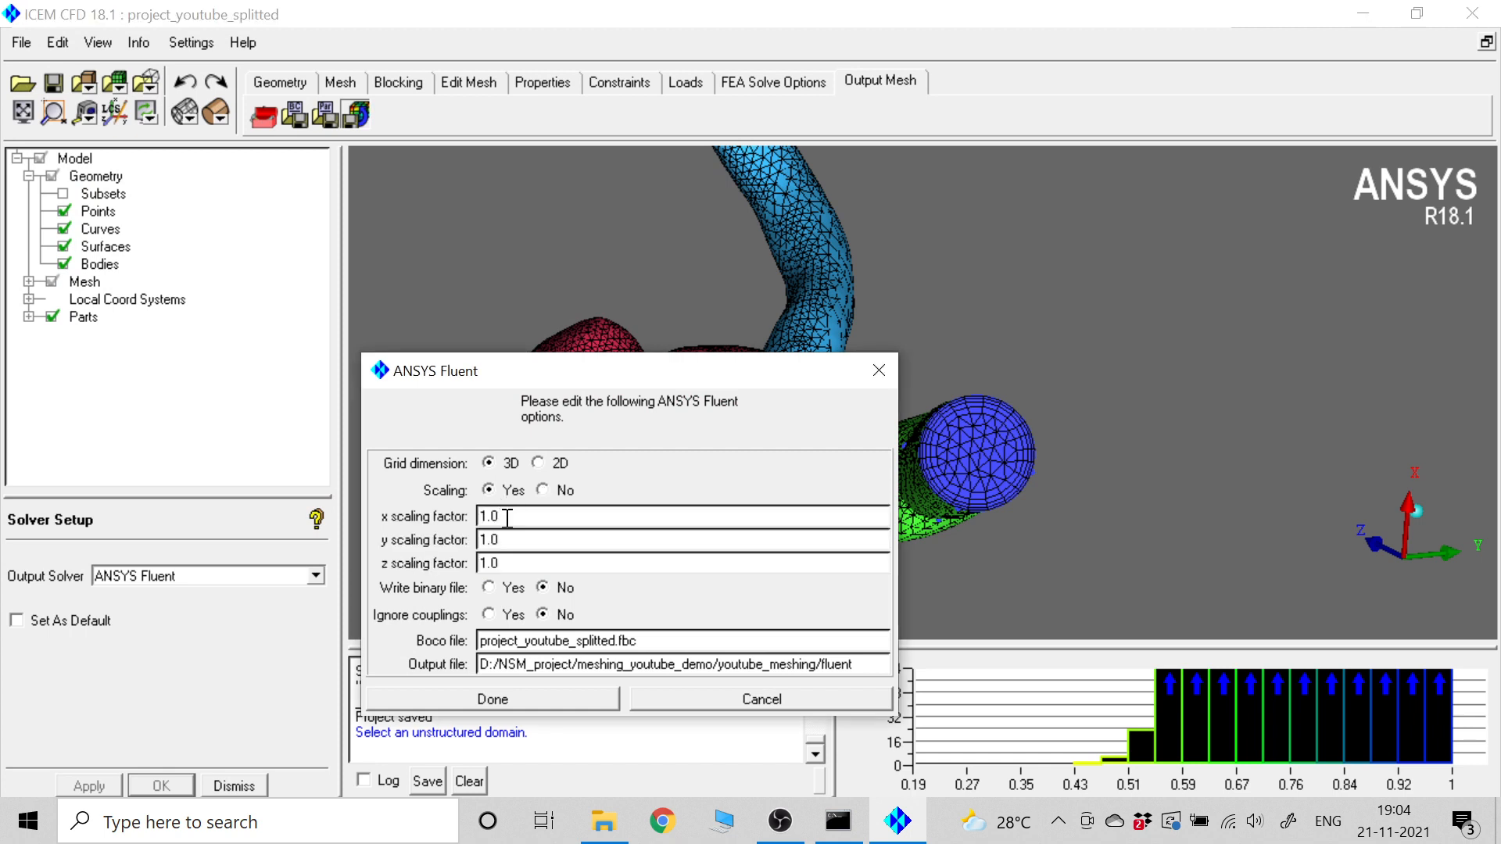
double_click(507, 518)
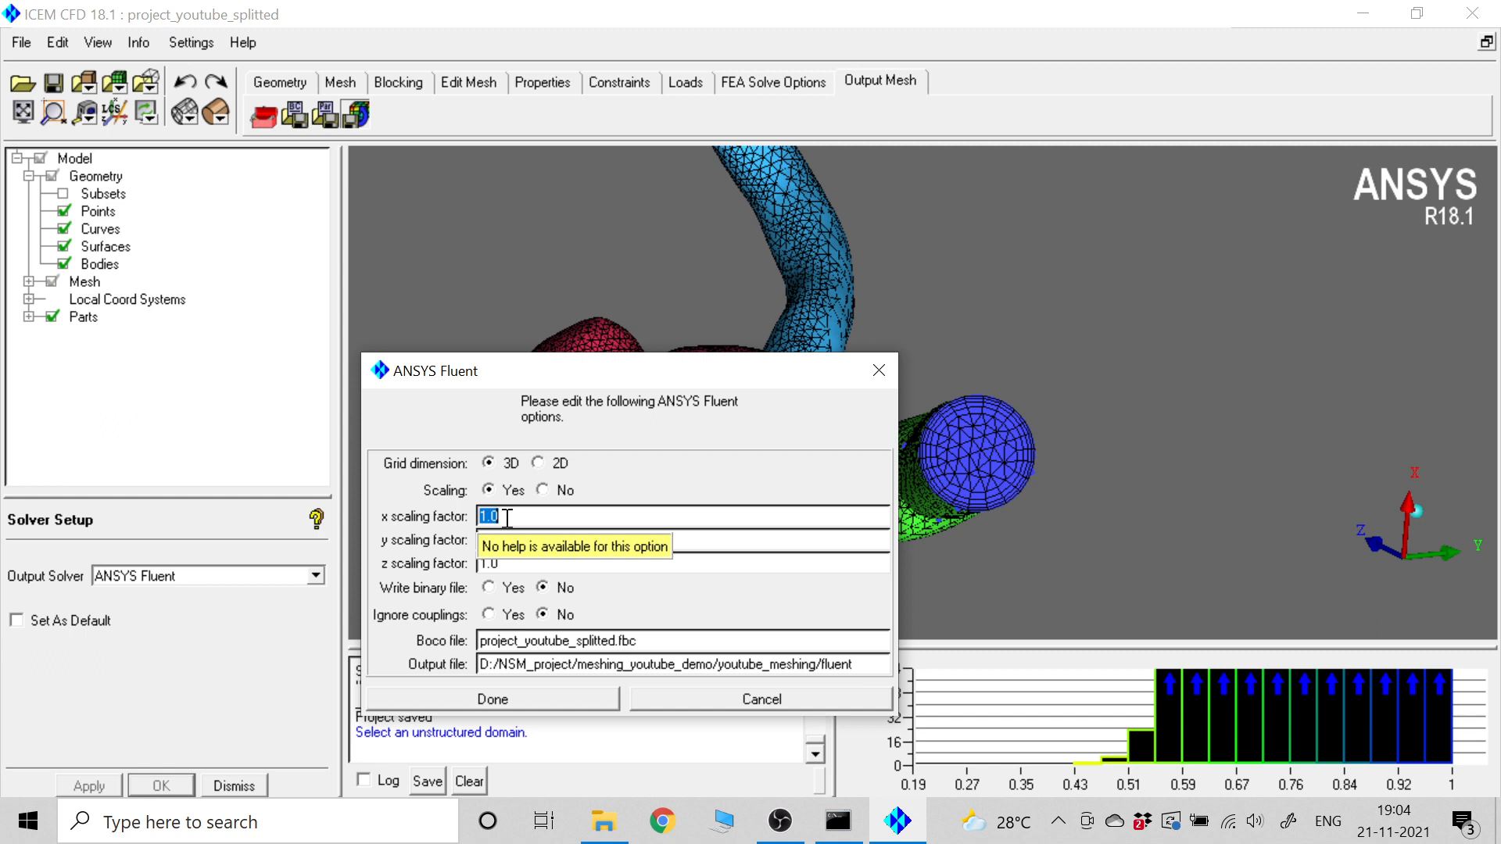
type("0.001")
left_click(536, 539)
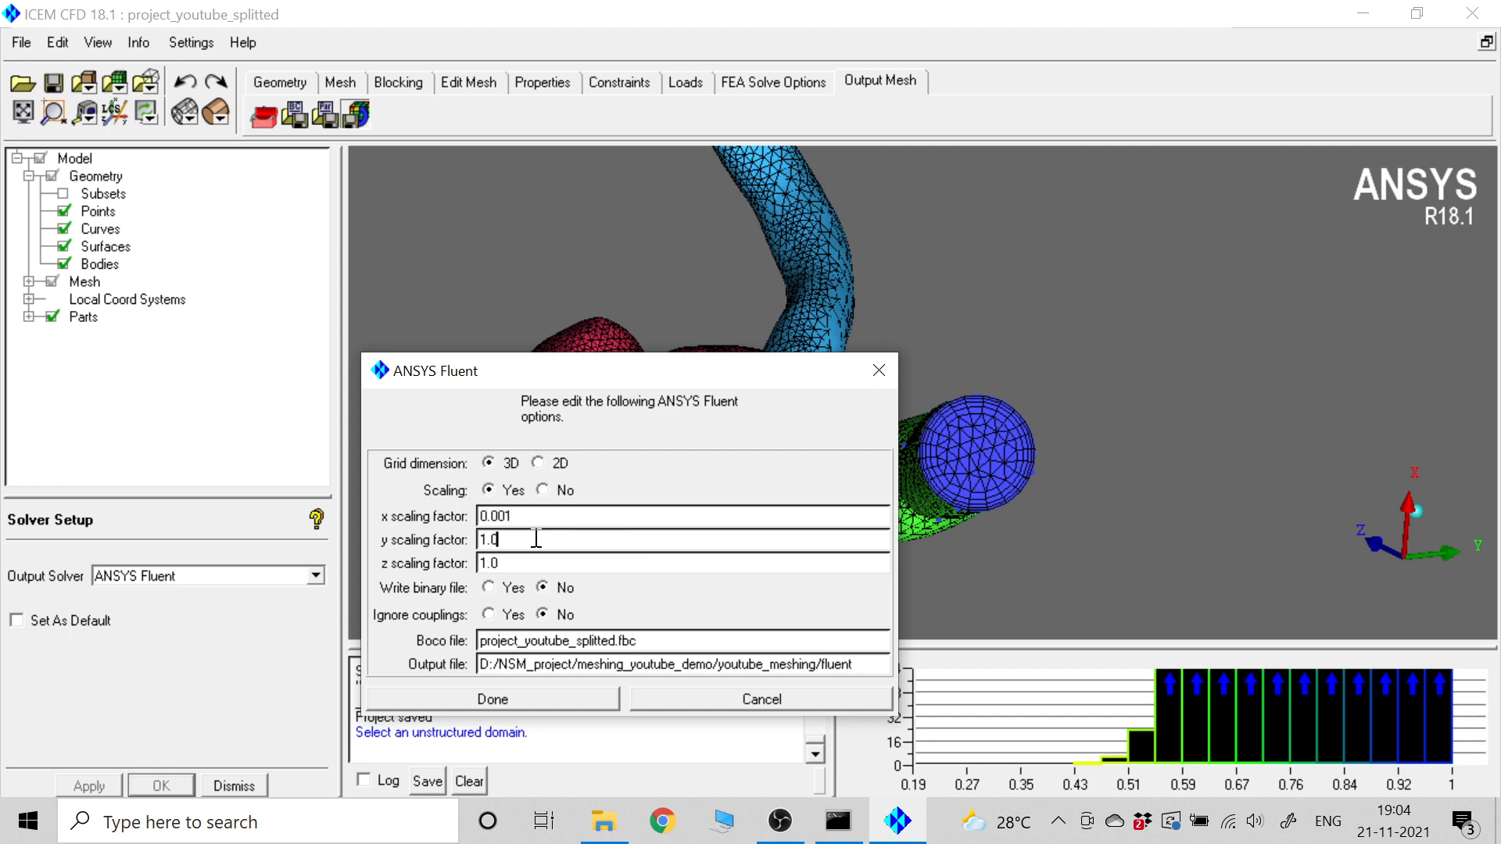
key("BackSpace")
key("BackSpace")
key("BackSpace")
type("0.00")
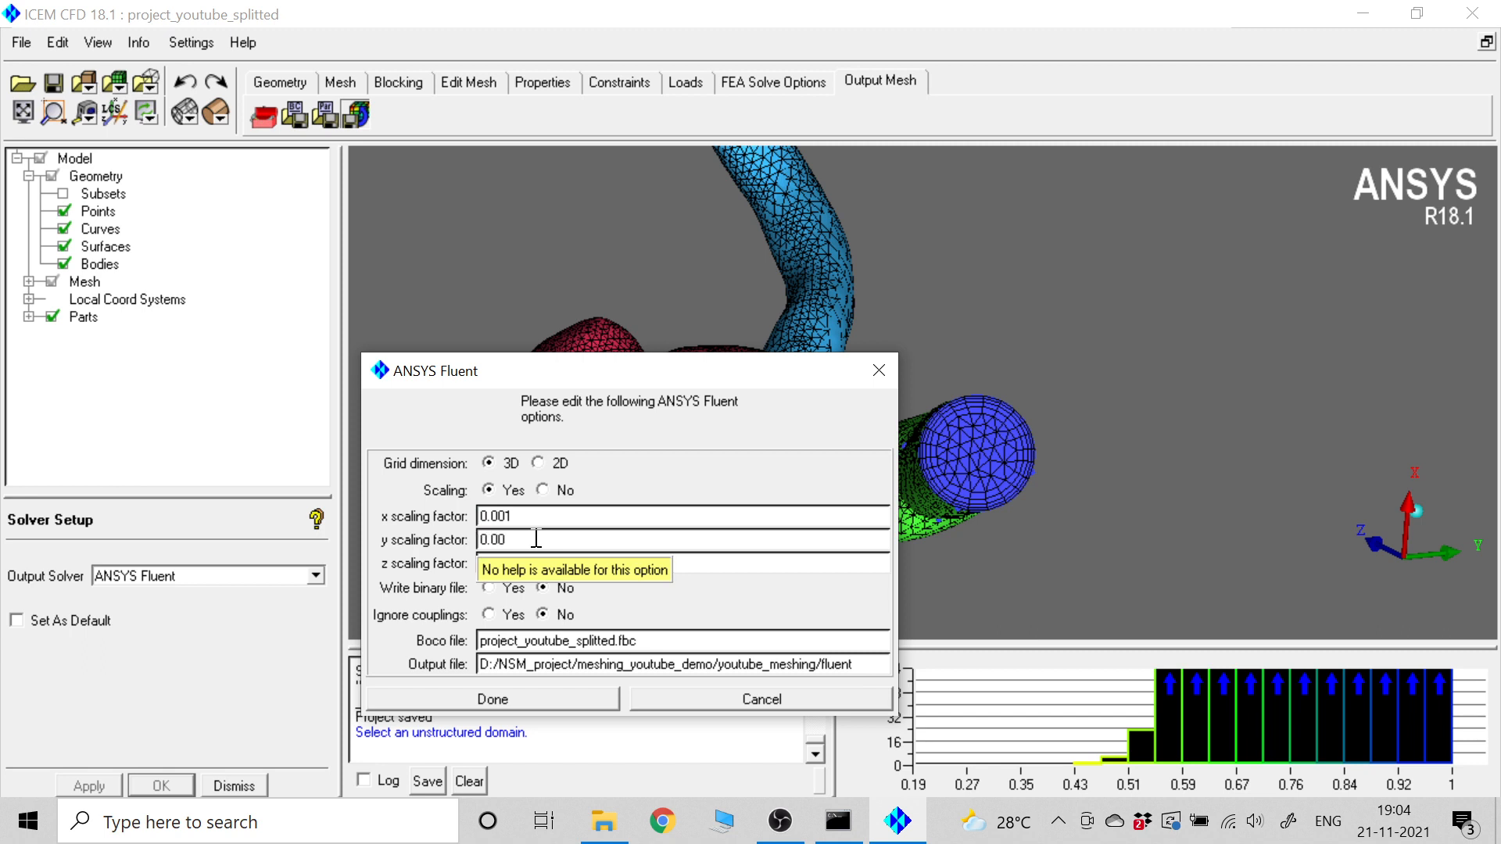
type("1")
left_click(543, 562)
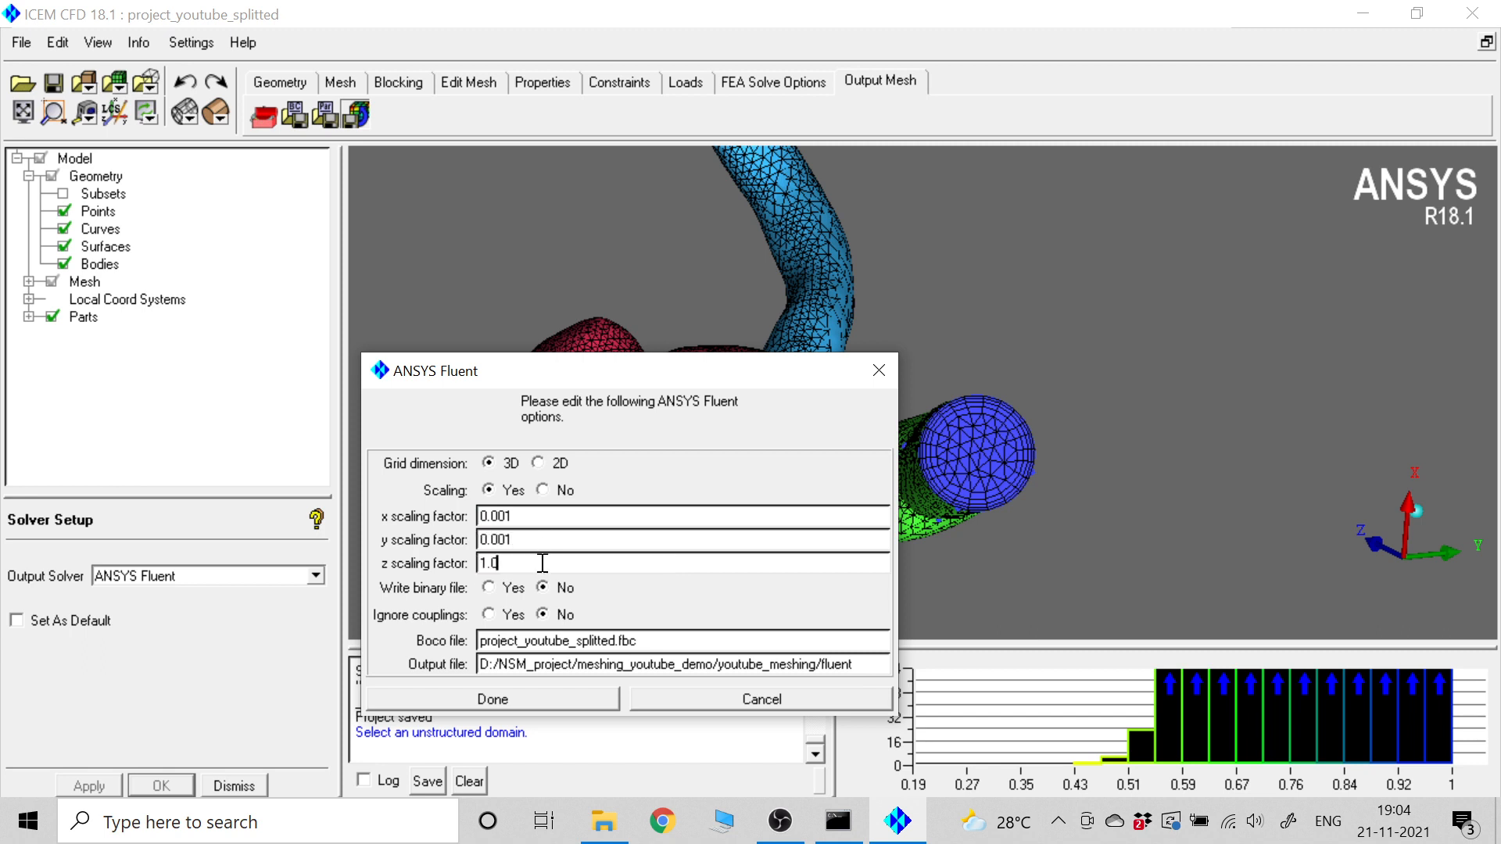
key("BackSpace")
key("BackSpace")
key("BackSpace")
type("0.0")
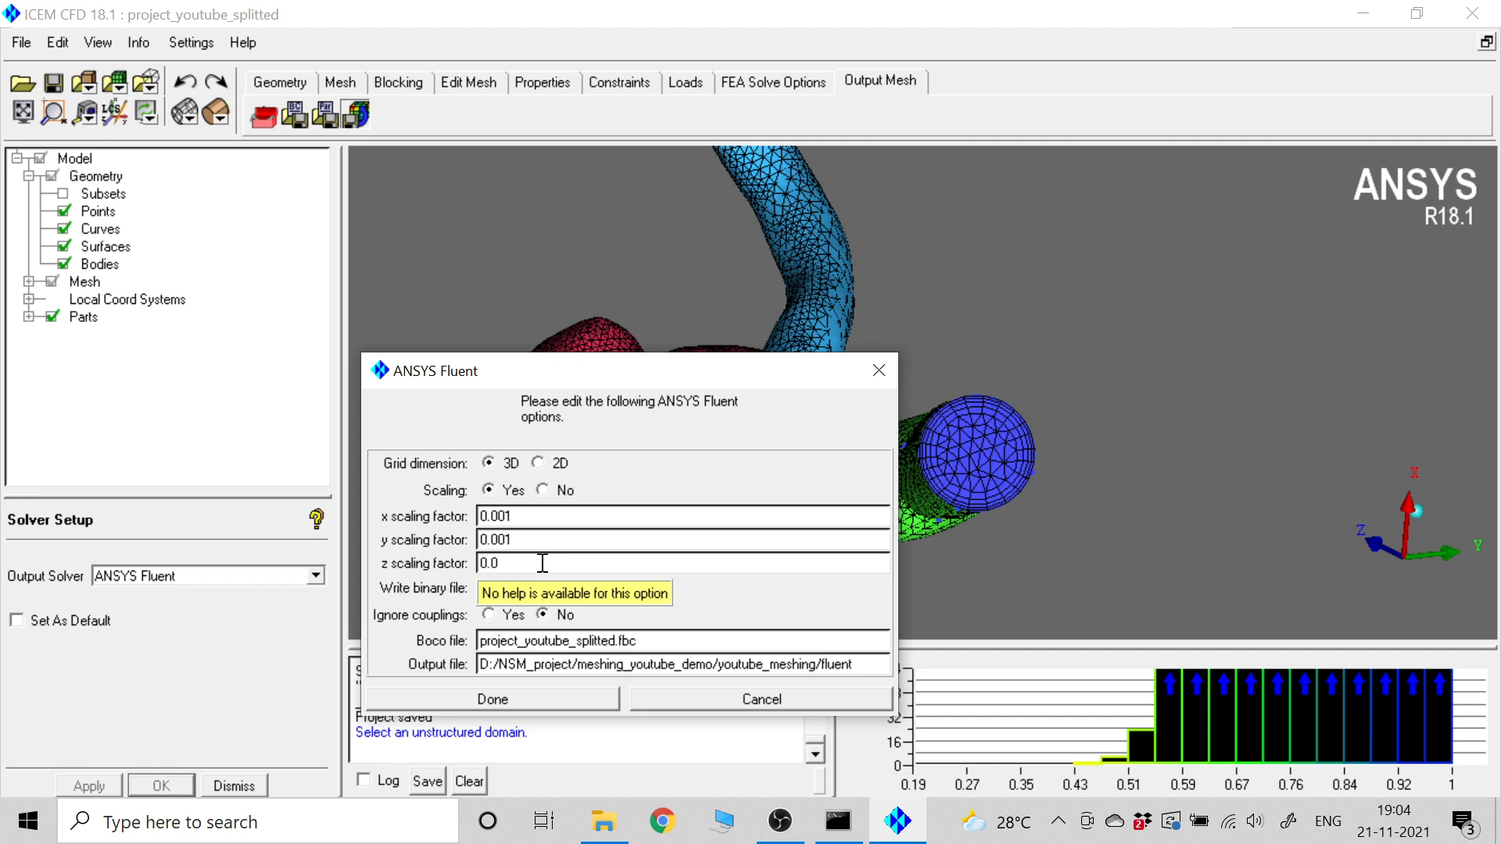
type("01")
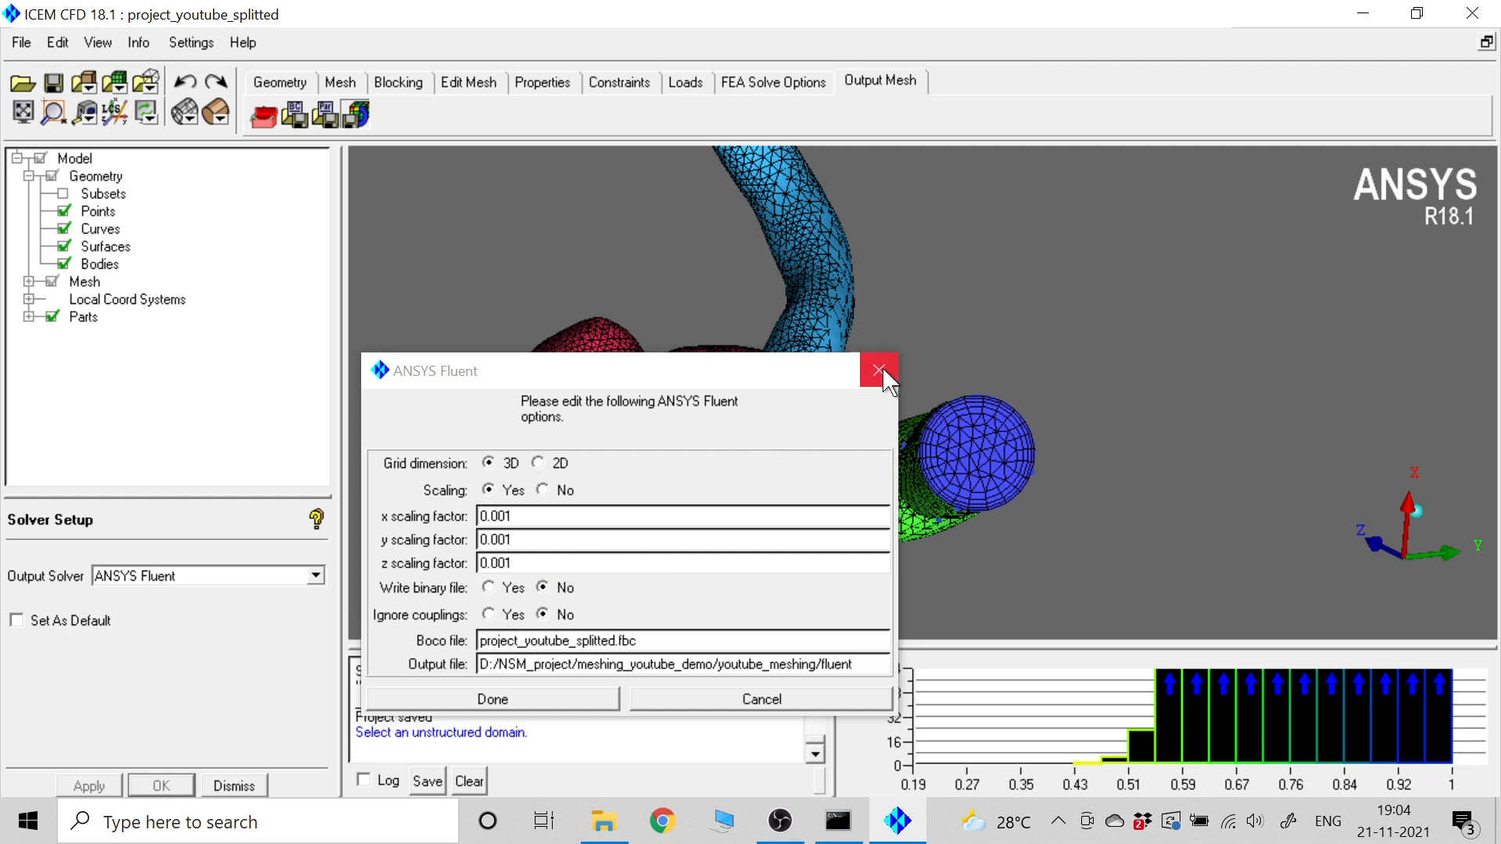
left_click(742, 703)
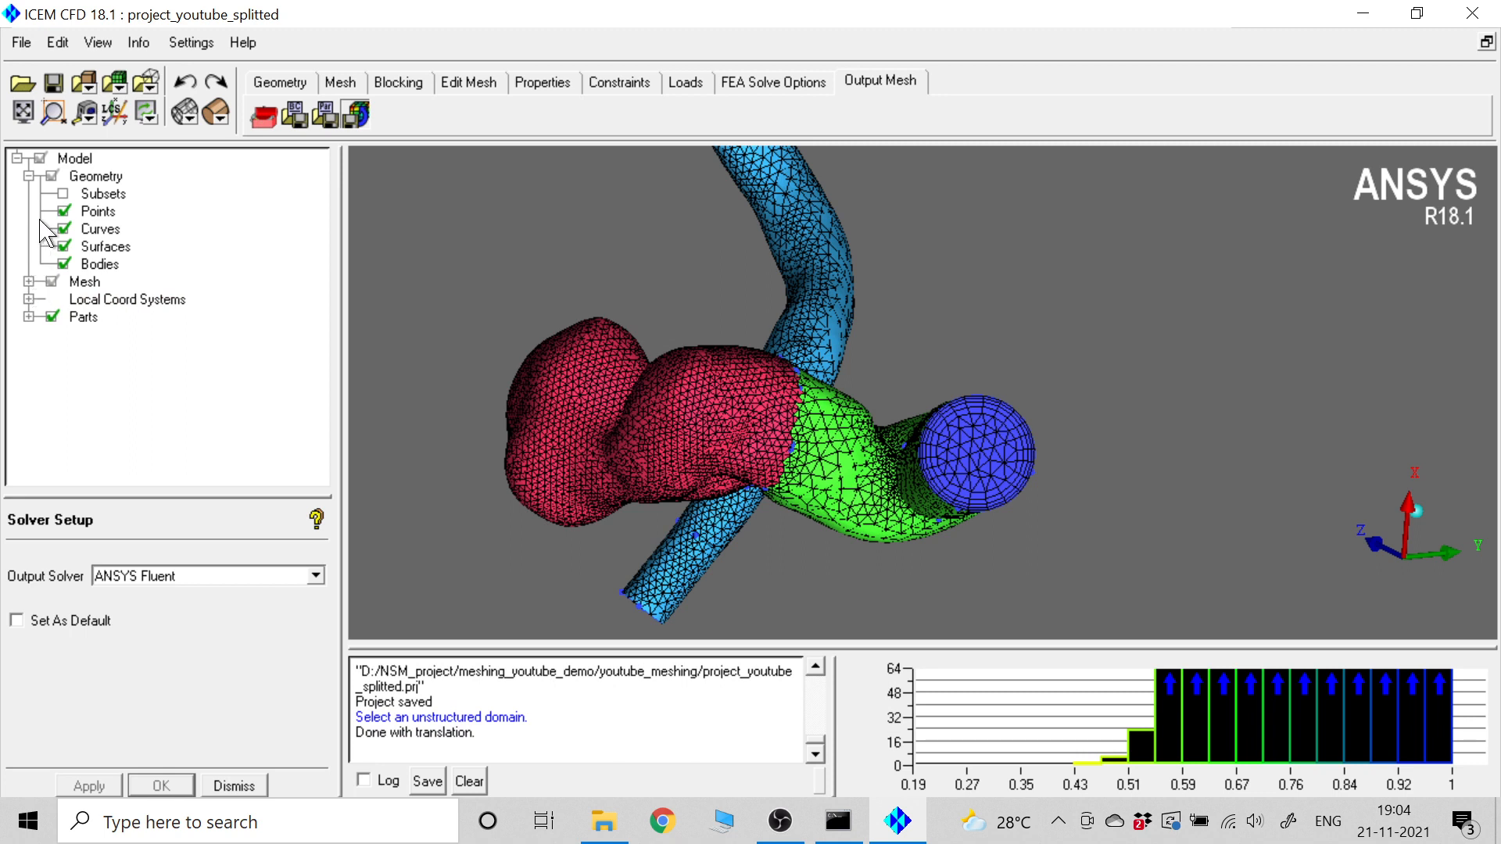
- Delete the ANEURYSM_ICEM__BACKUP part from the model and reapply ANSYS Fluent as the output solver
left_click(29, 316)
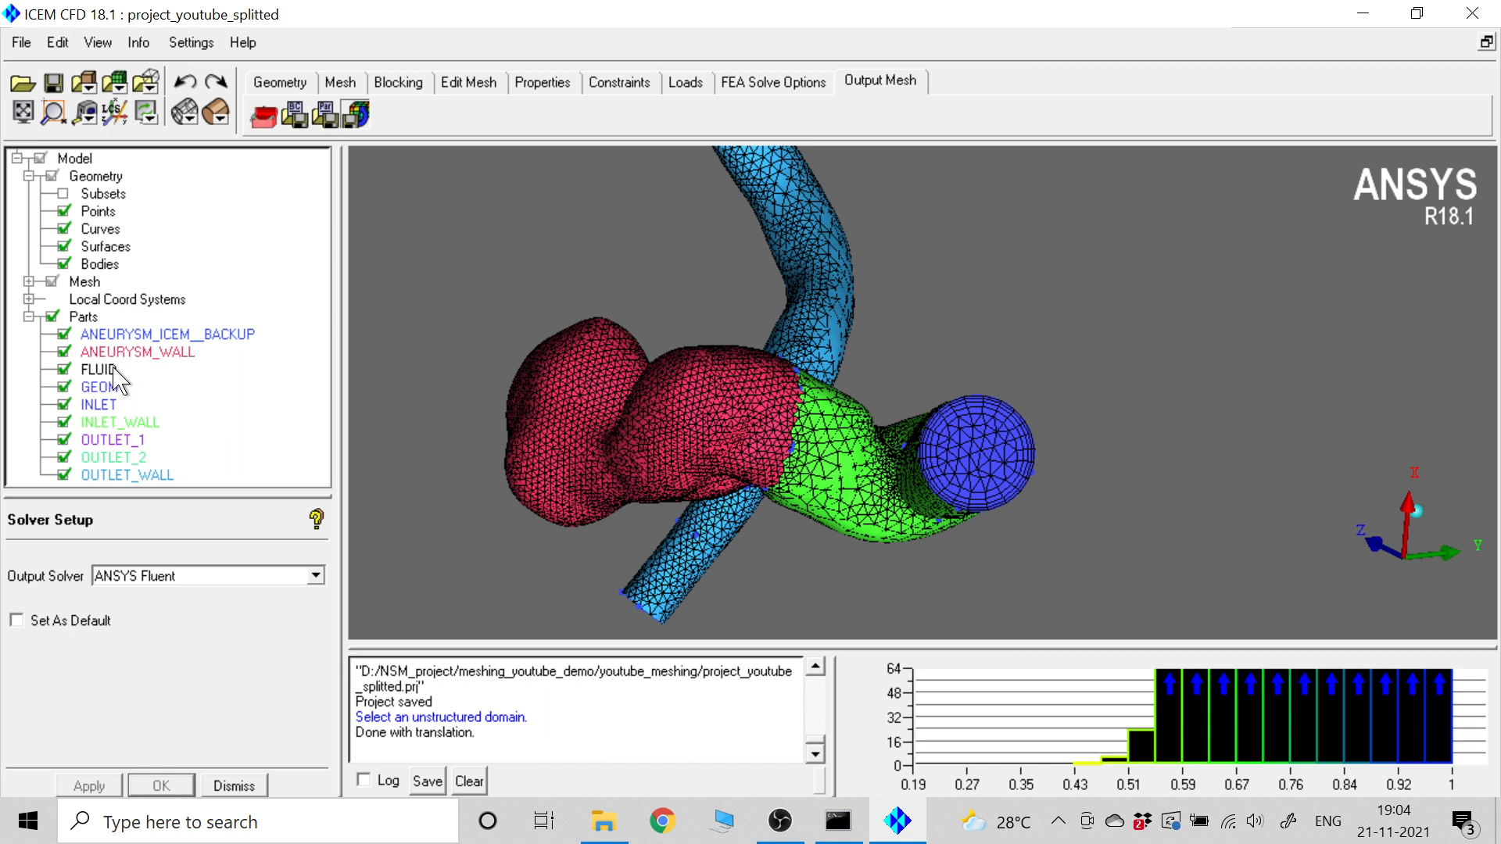
left_click(67, 335)
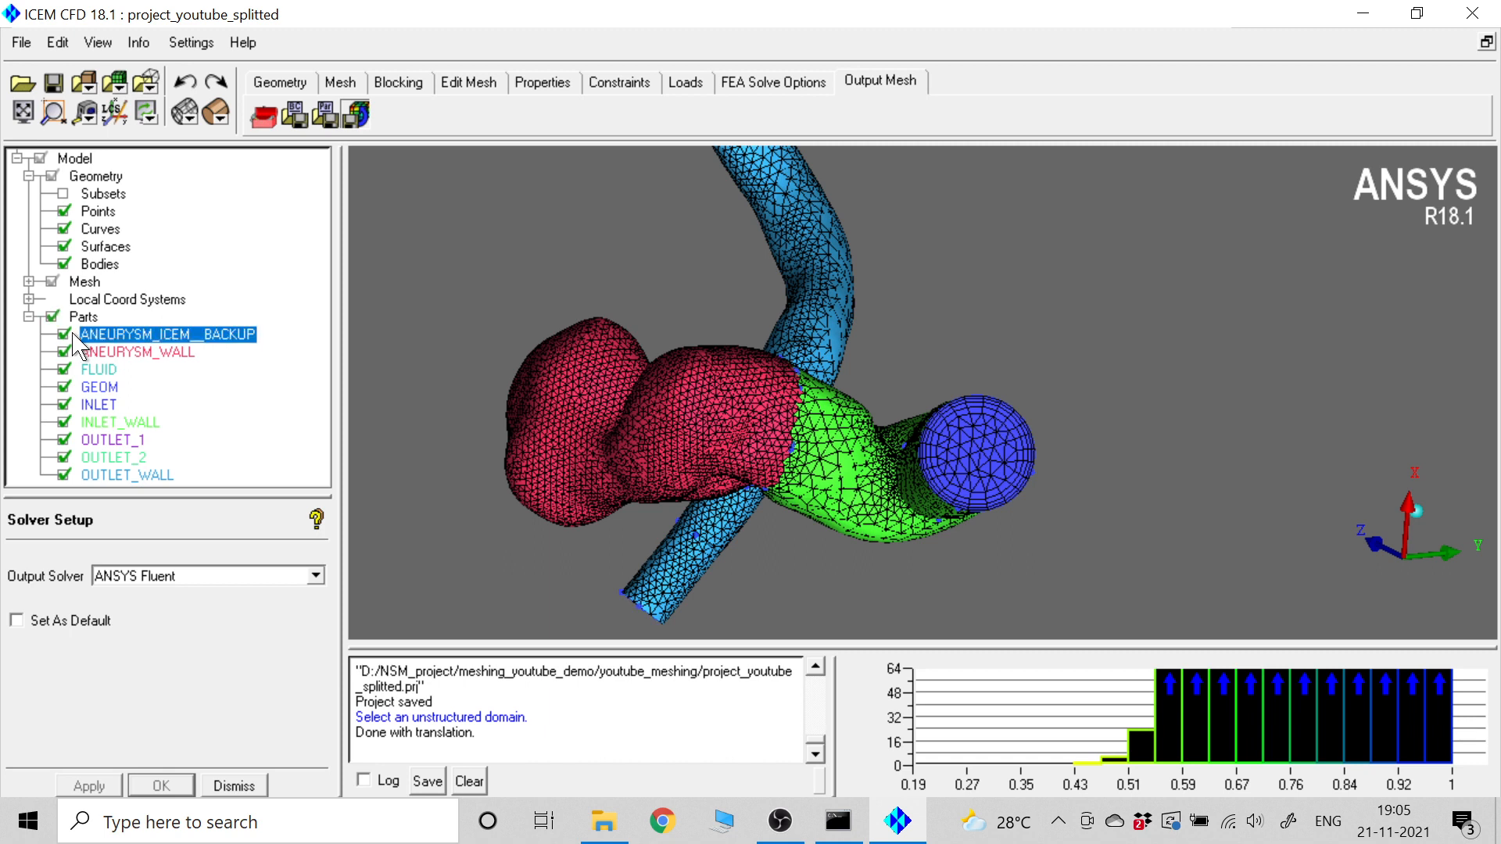
left_click(68, 337)
right_click(90, 334)
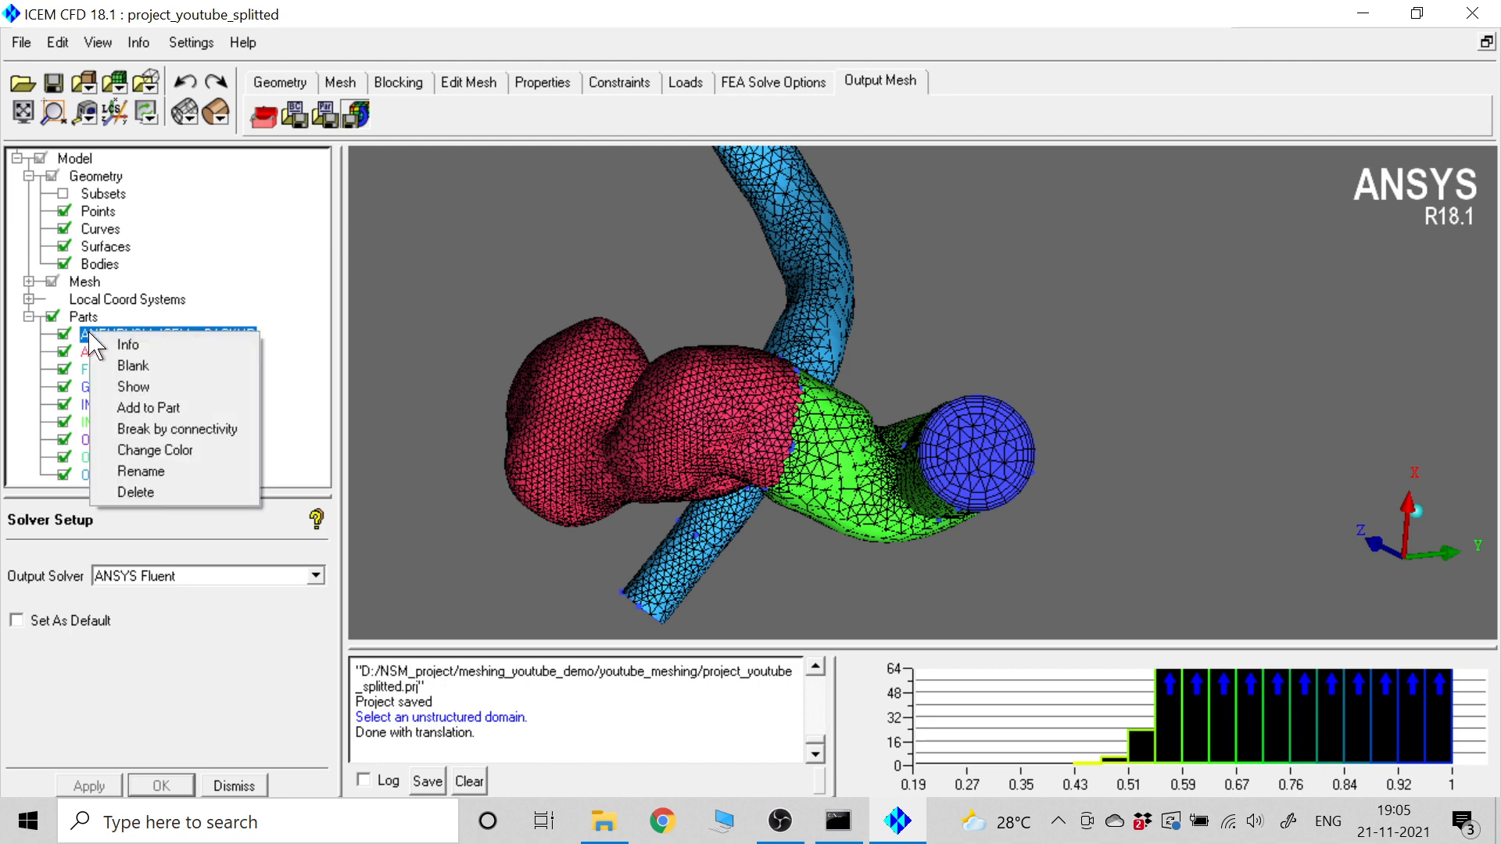
left_click(141, 494)
left_click(707, 513)
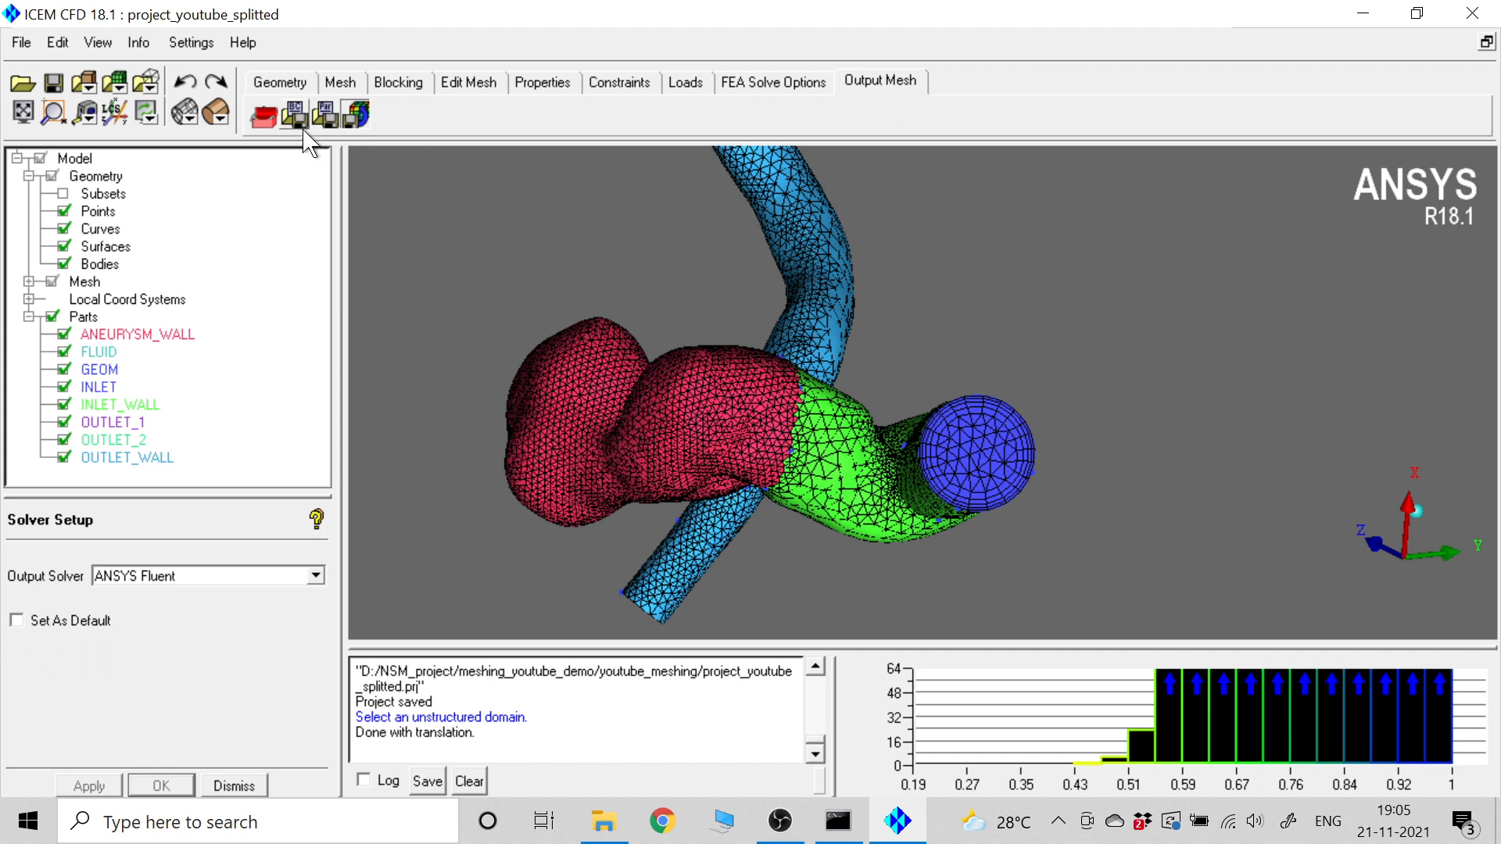
left_click(96, 786)
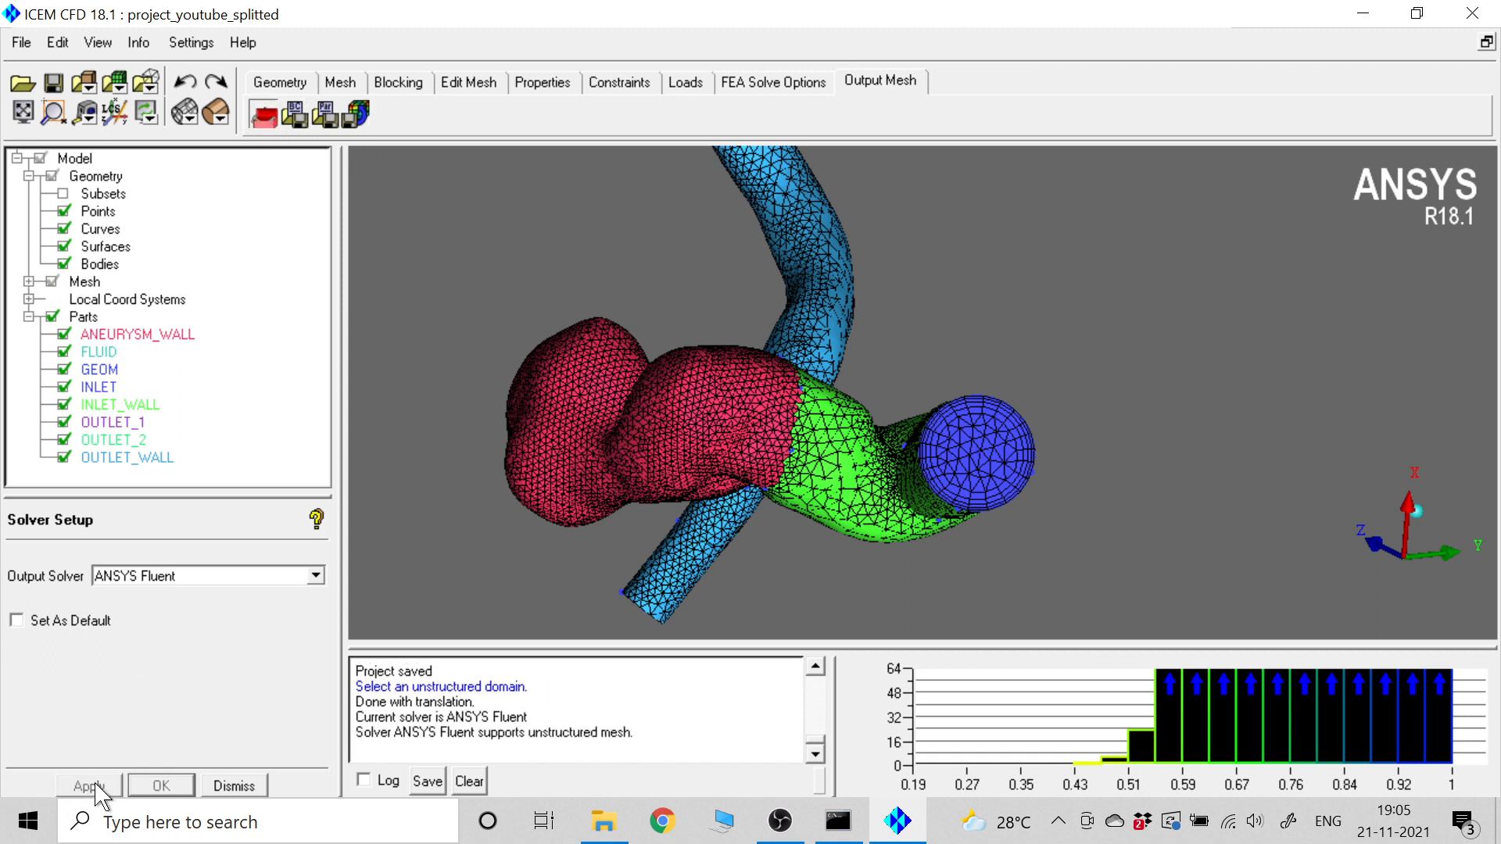
left_click(362, 119)
left_click(681, 494)
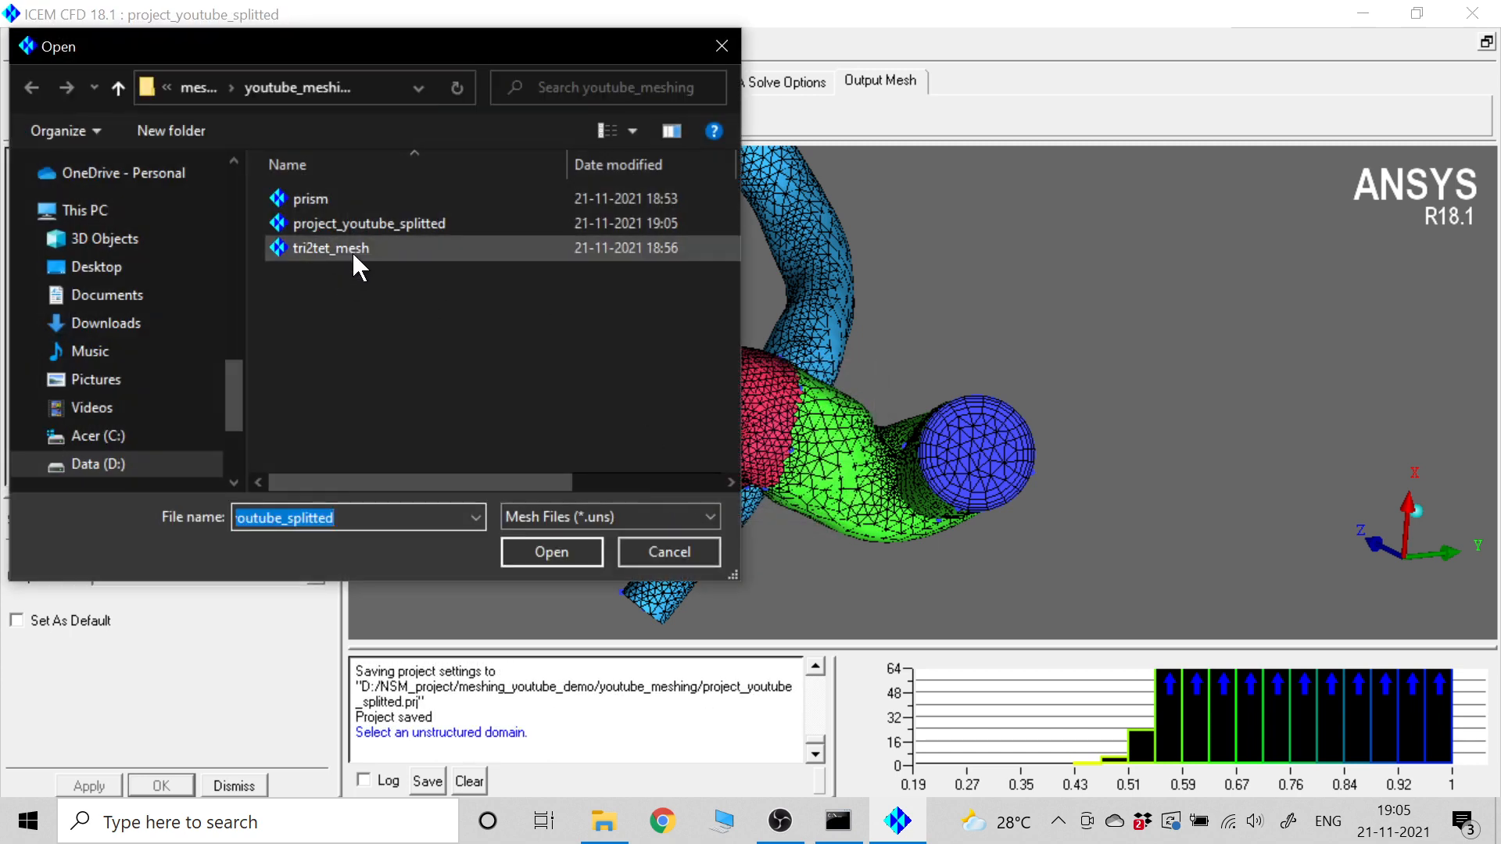
left_click(455, 219)
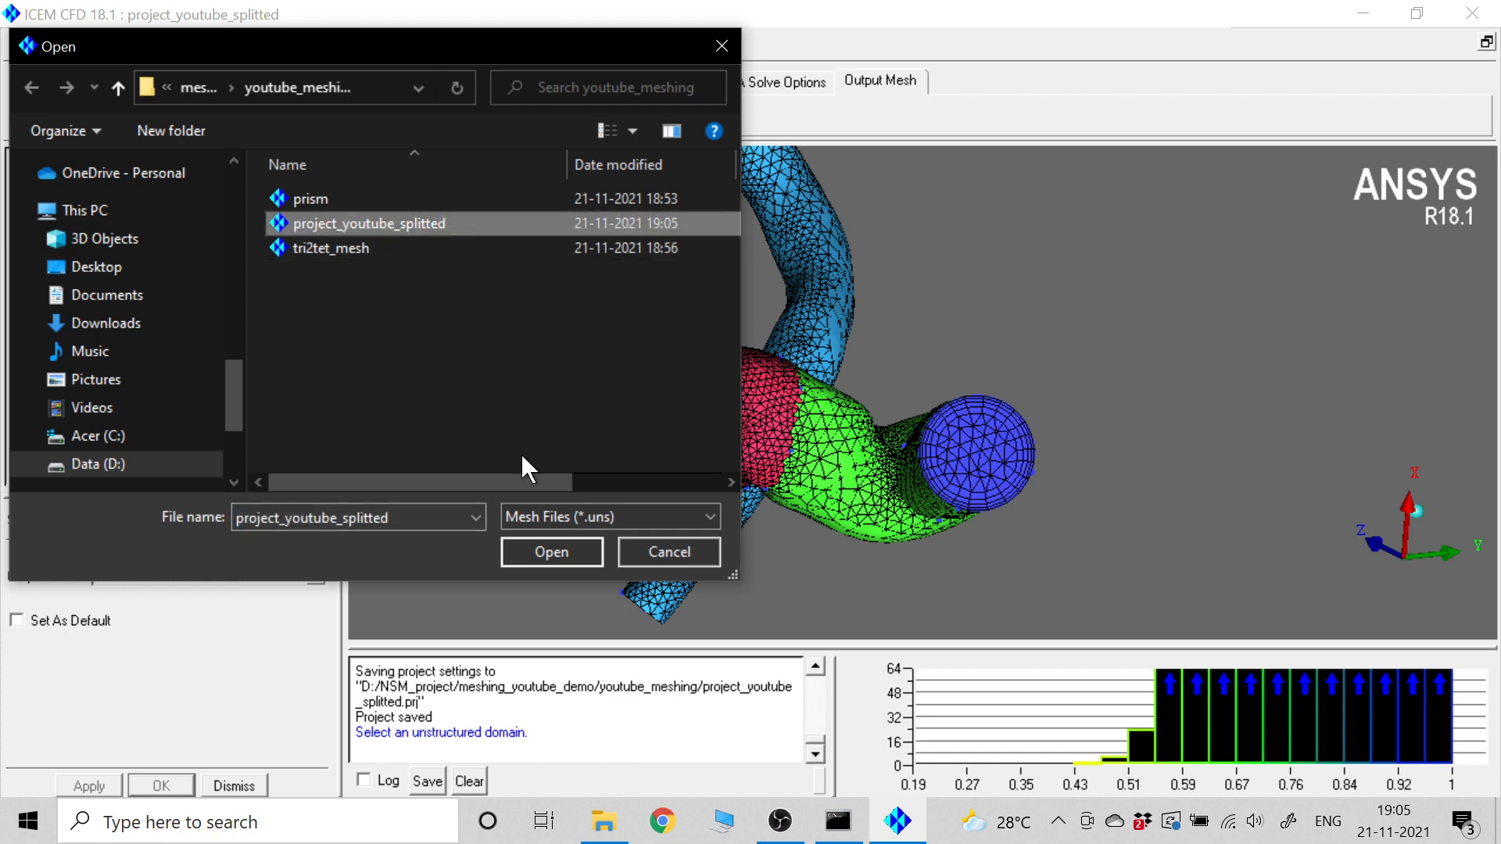
left_click(688, 550)
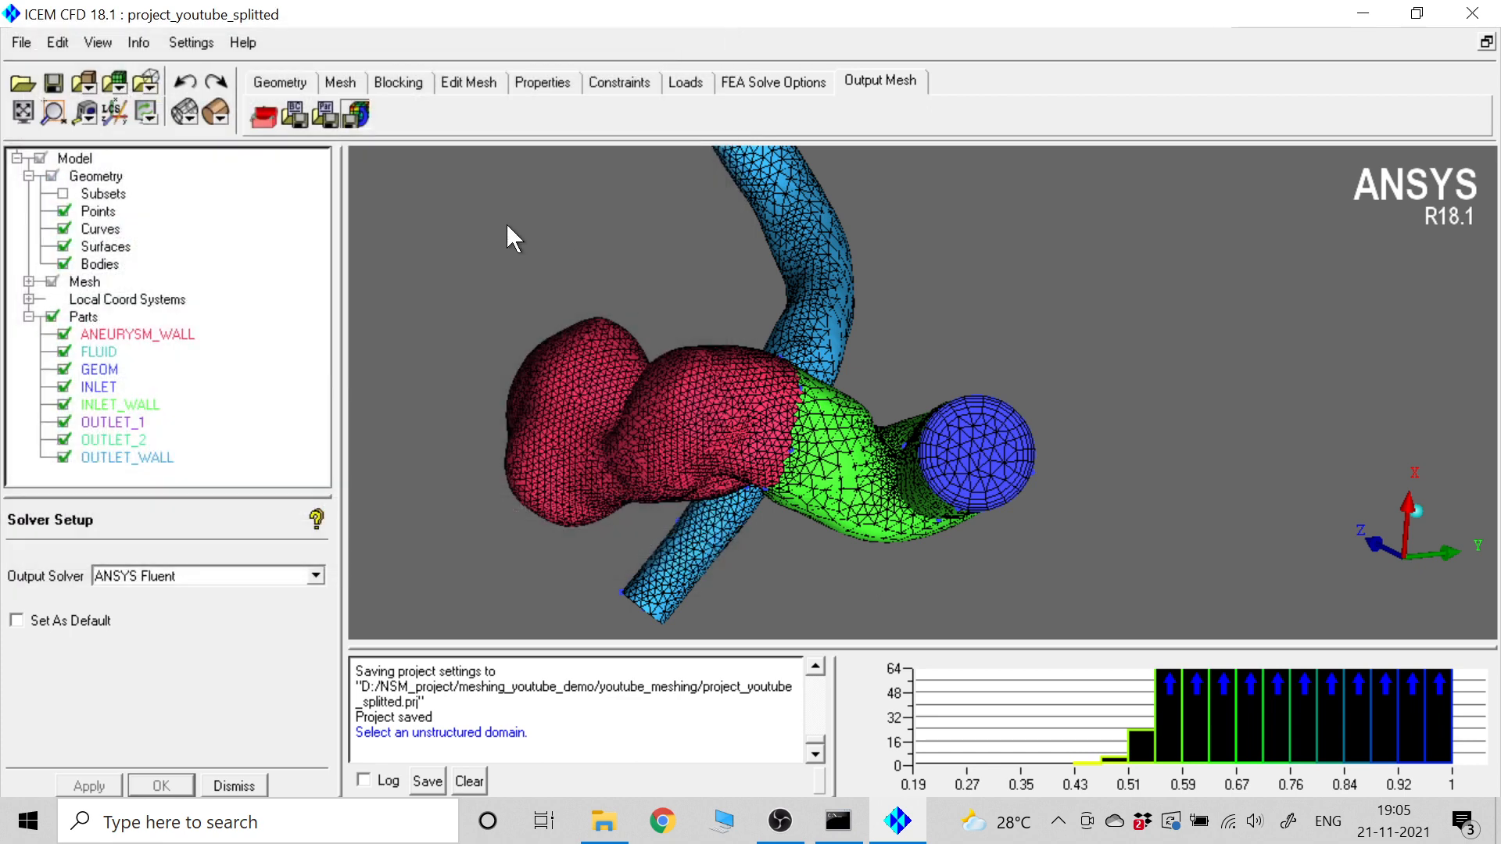
- Start writing the Fluent solver input, saving the current project and opening project_youtube_splitted as the unstructured mesh
left_click(355, 119)
left_click(686, 499)
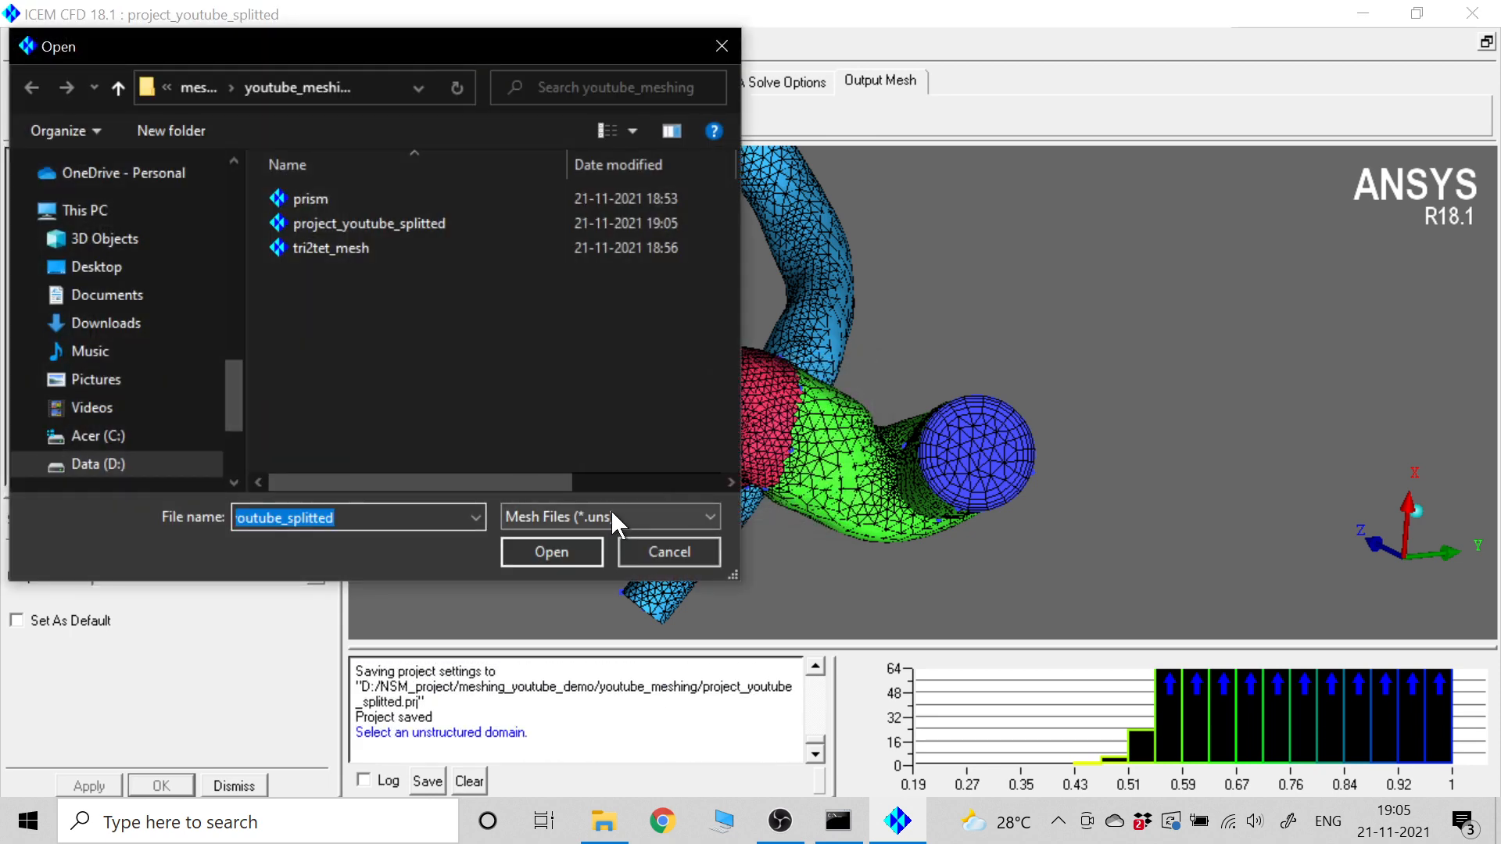
left_click(557, 551)
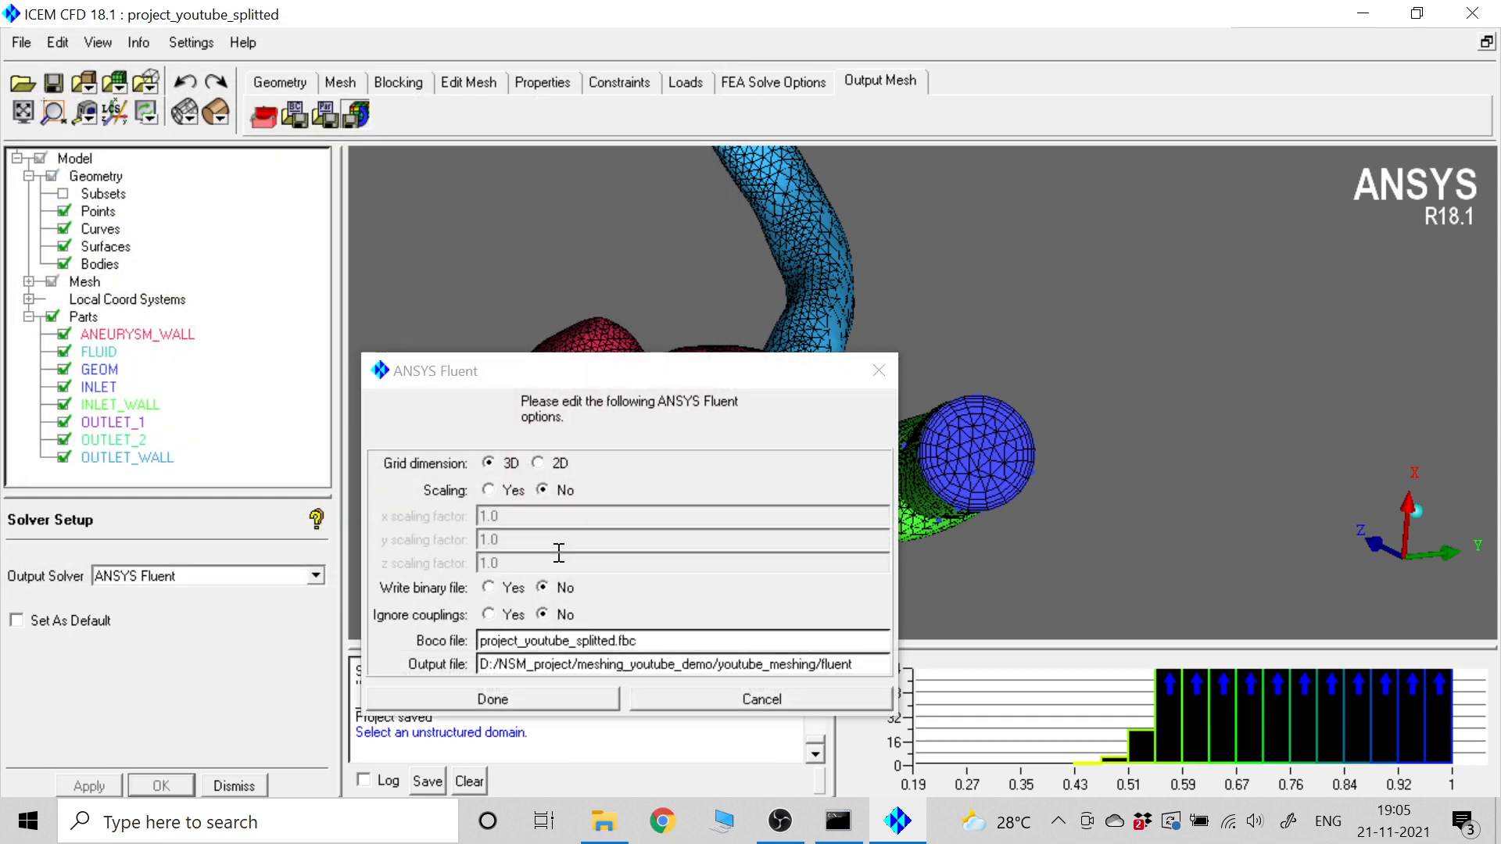
- Enable scaling for the Fluent export and set the x, y and z scaling factors to 0.001
left_click(488, 490)
double_click(515, 524)
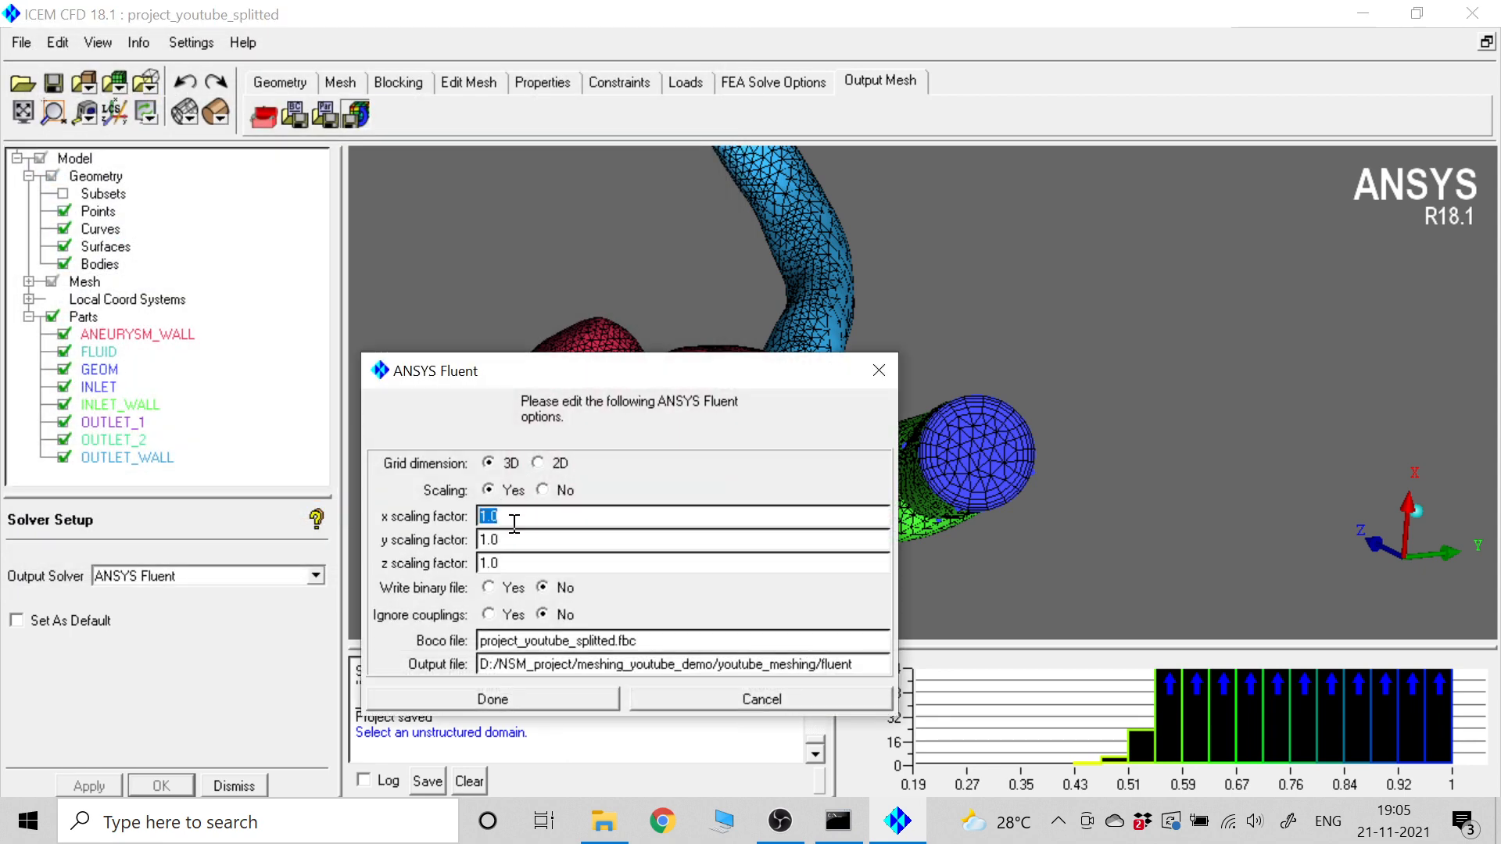
type("0.001")
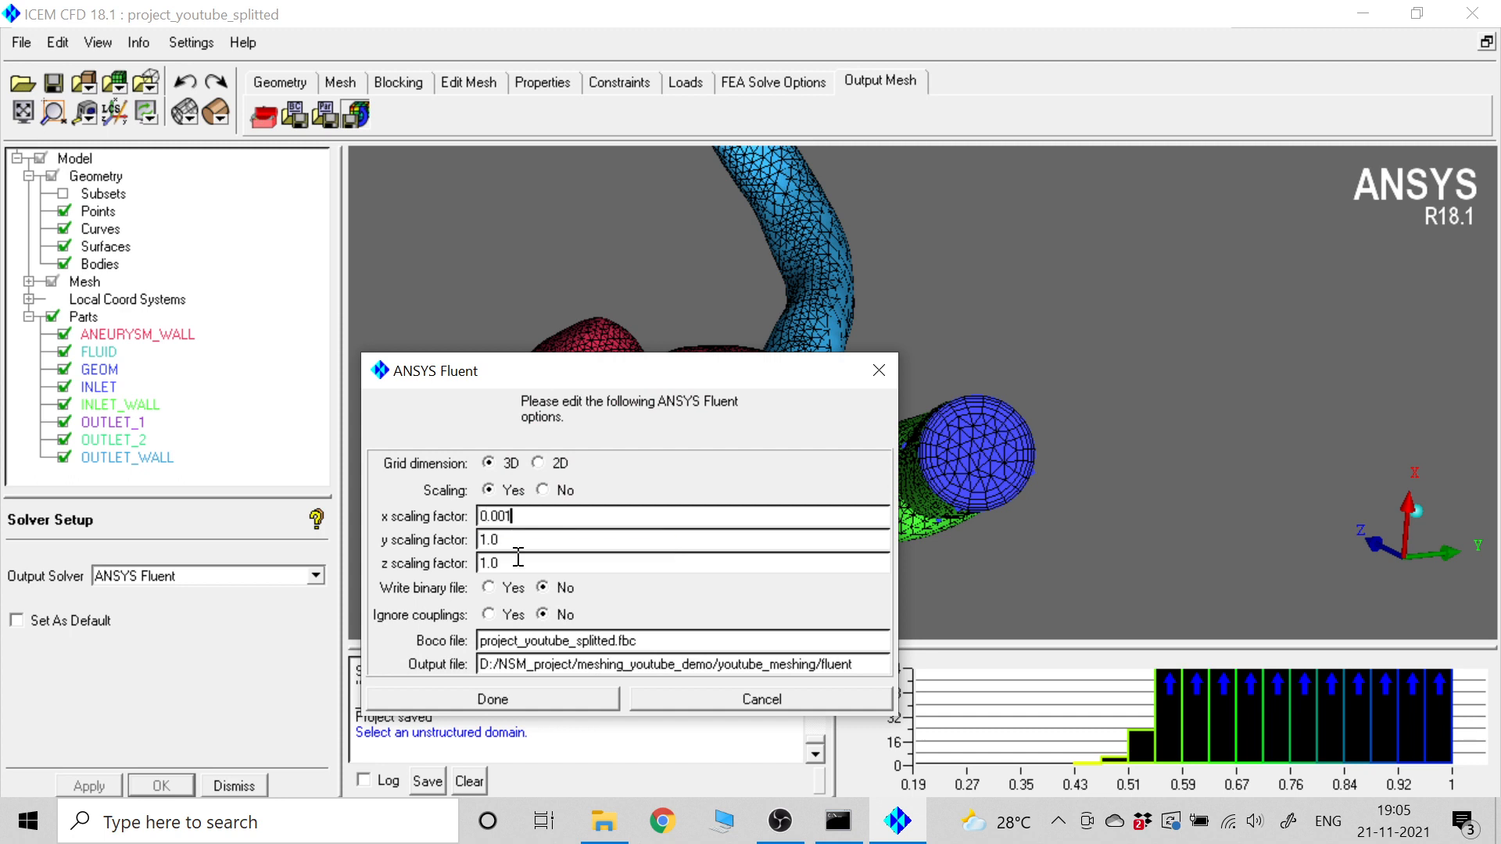
left_click(527, 544)
double_click(526, 544)
type("0.001")
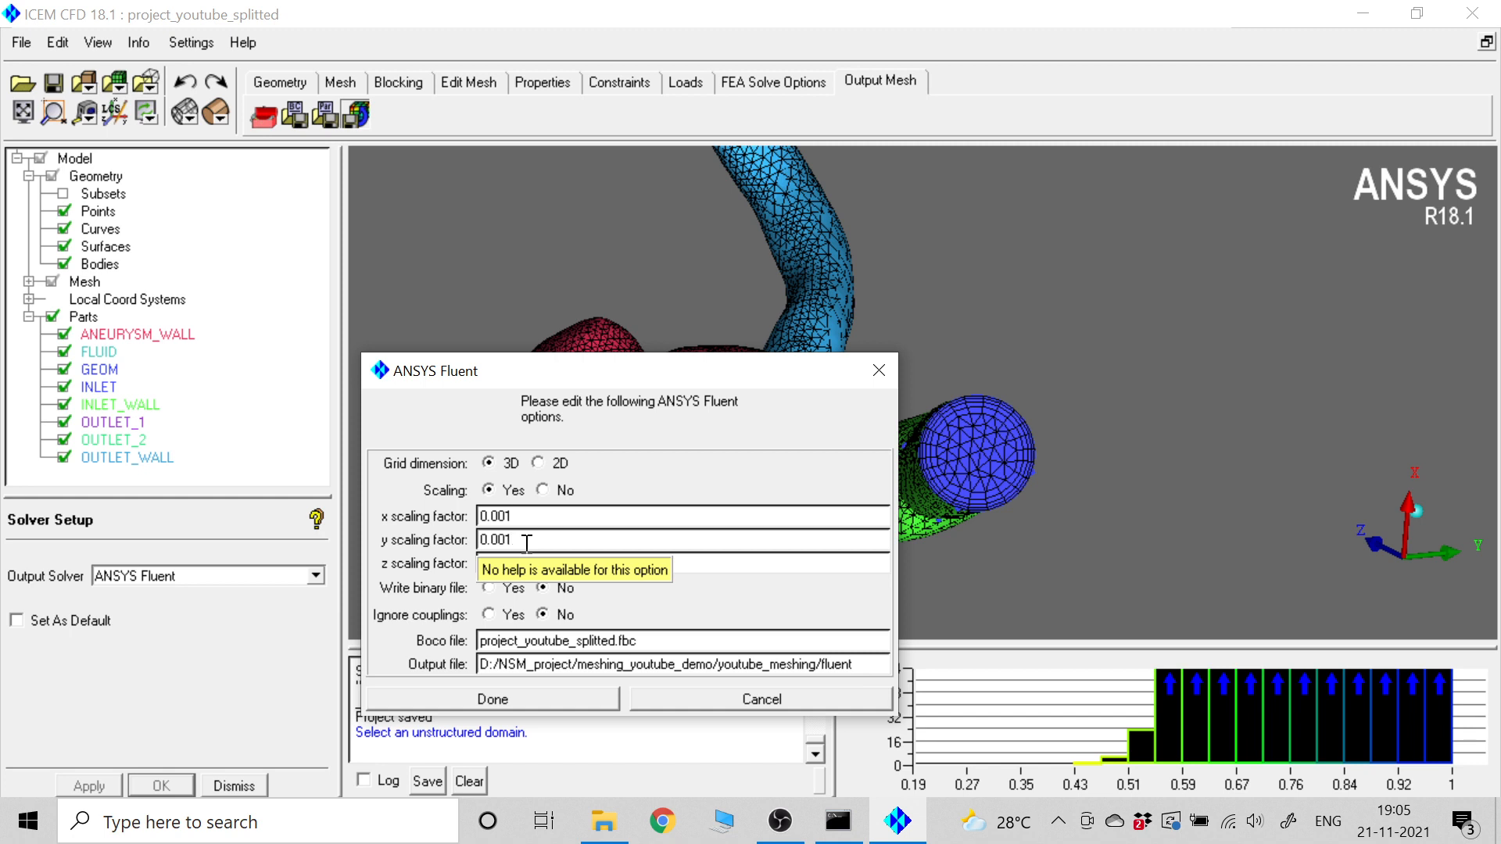
double_click(530, 554)
type("0.00")
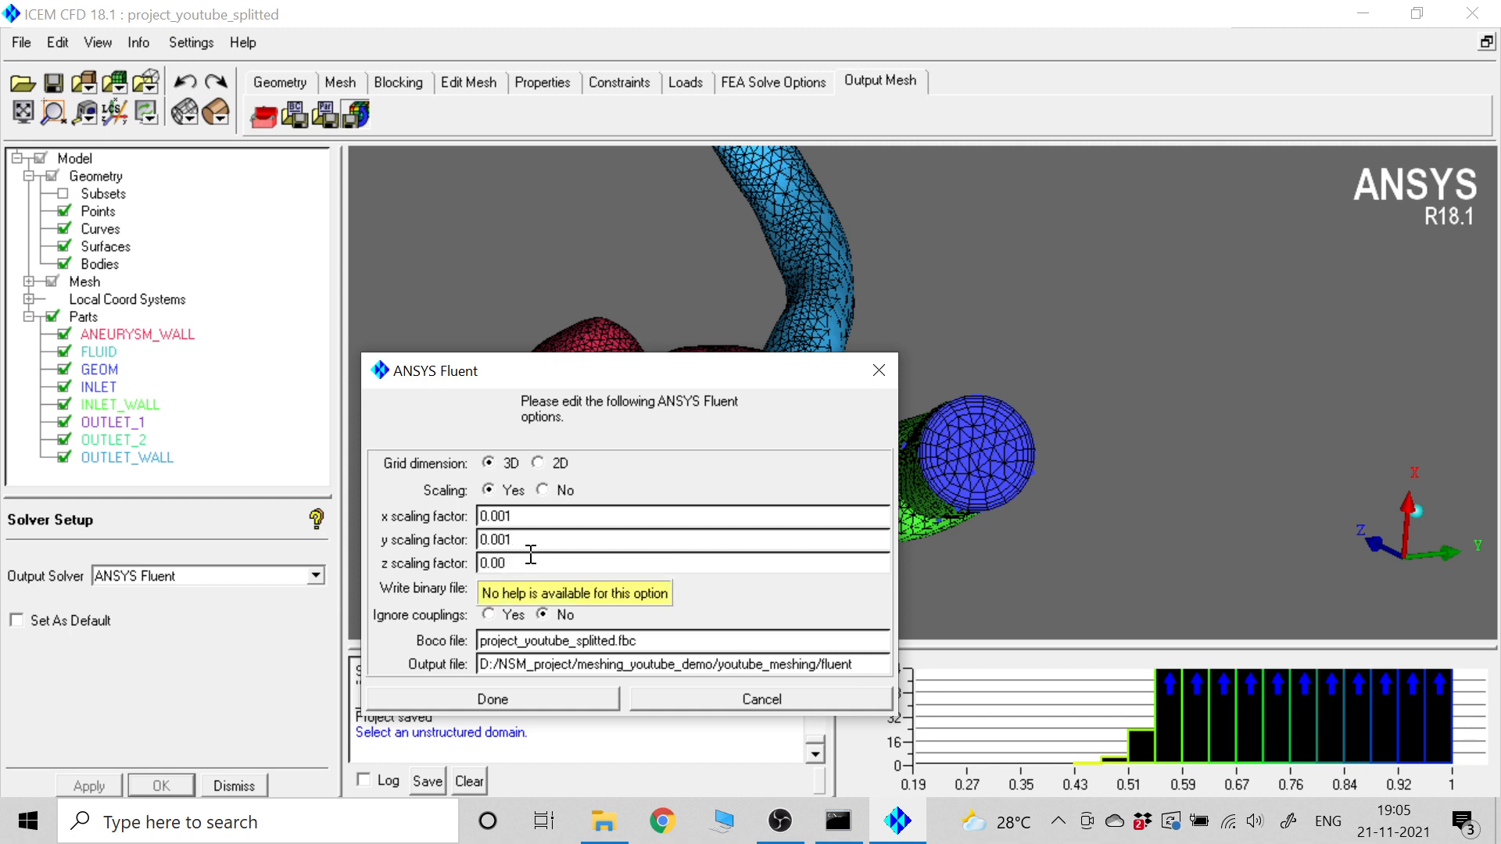
type("1")
- Name the output file coarse_1.8 in the youtube_meshing folder and write the Fluent mesh
left_click_drag(715, 372, 701, 273)
left_click(849, 565)
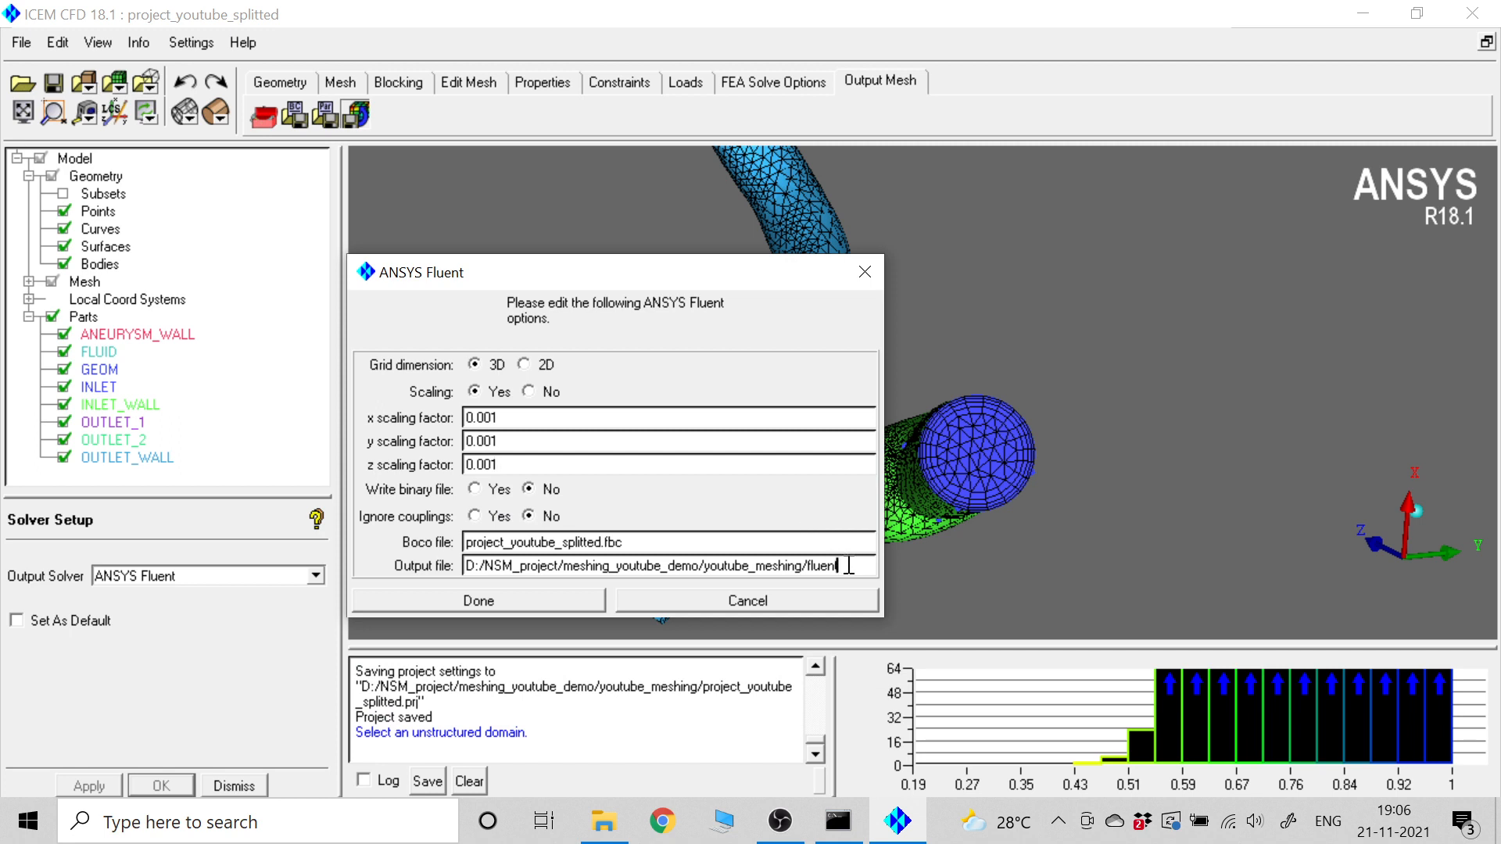
key("BackSpace")
key("BackSpace")
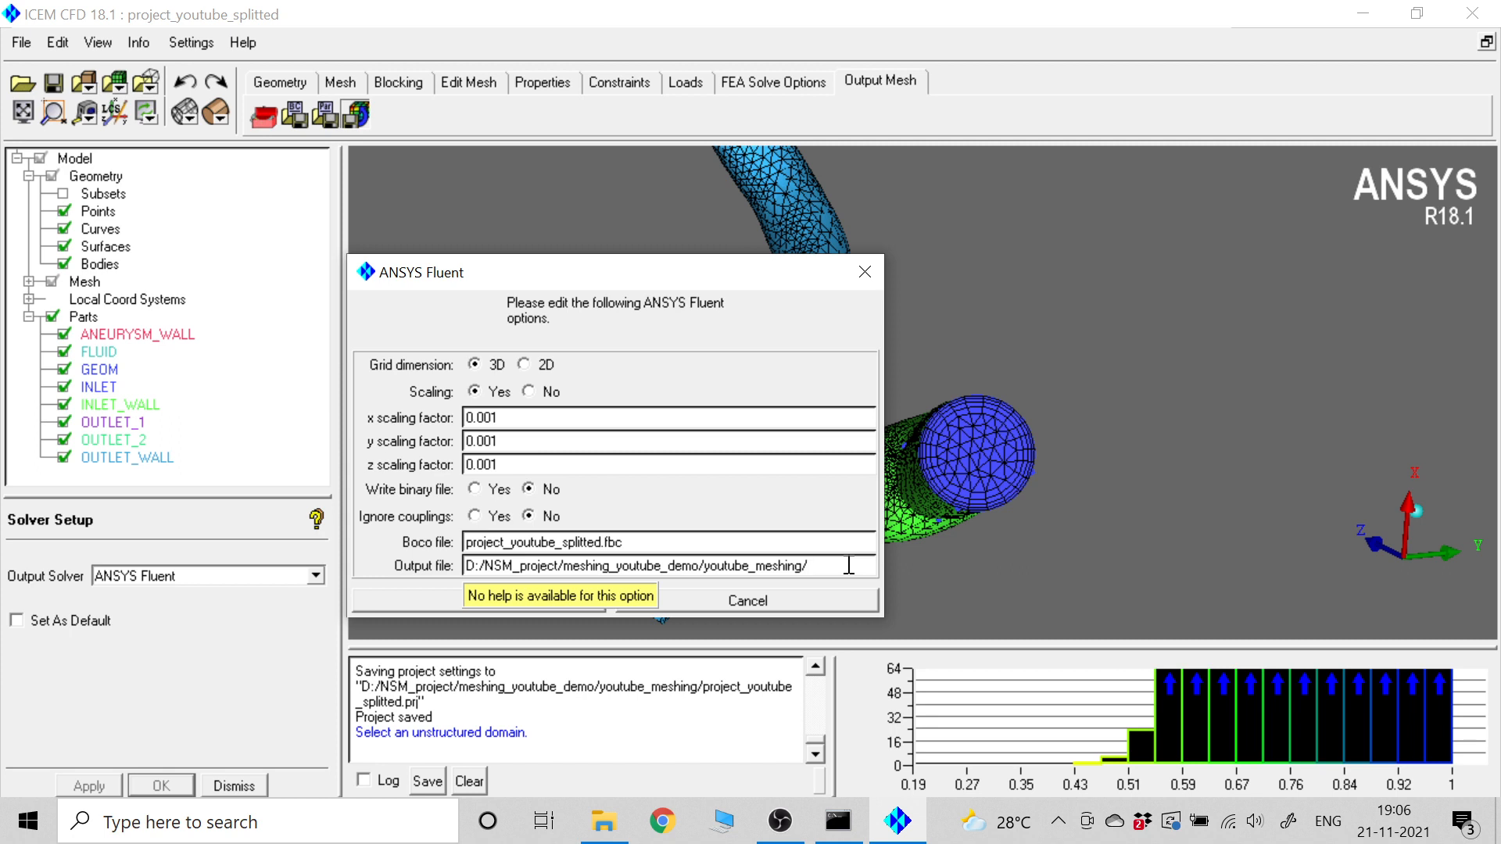
type("CO")
key("BackSpace")
key("BackSpace")
key("Caps_Lock")
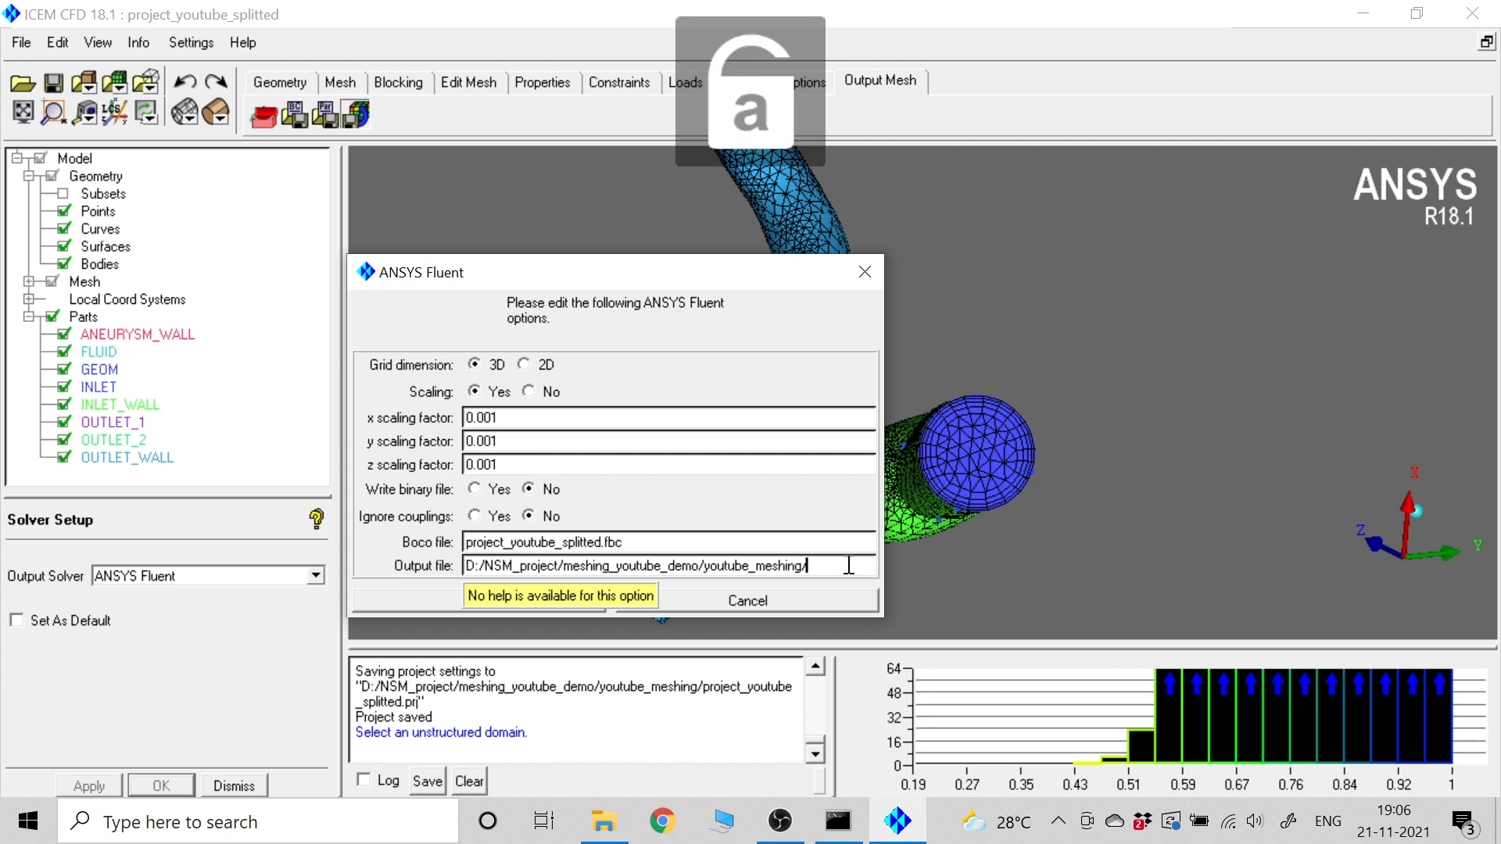
type("co")
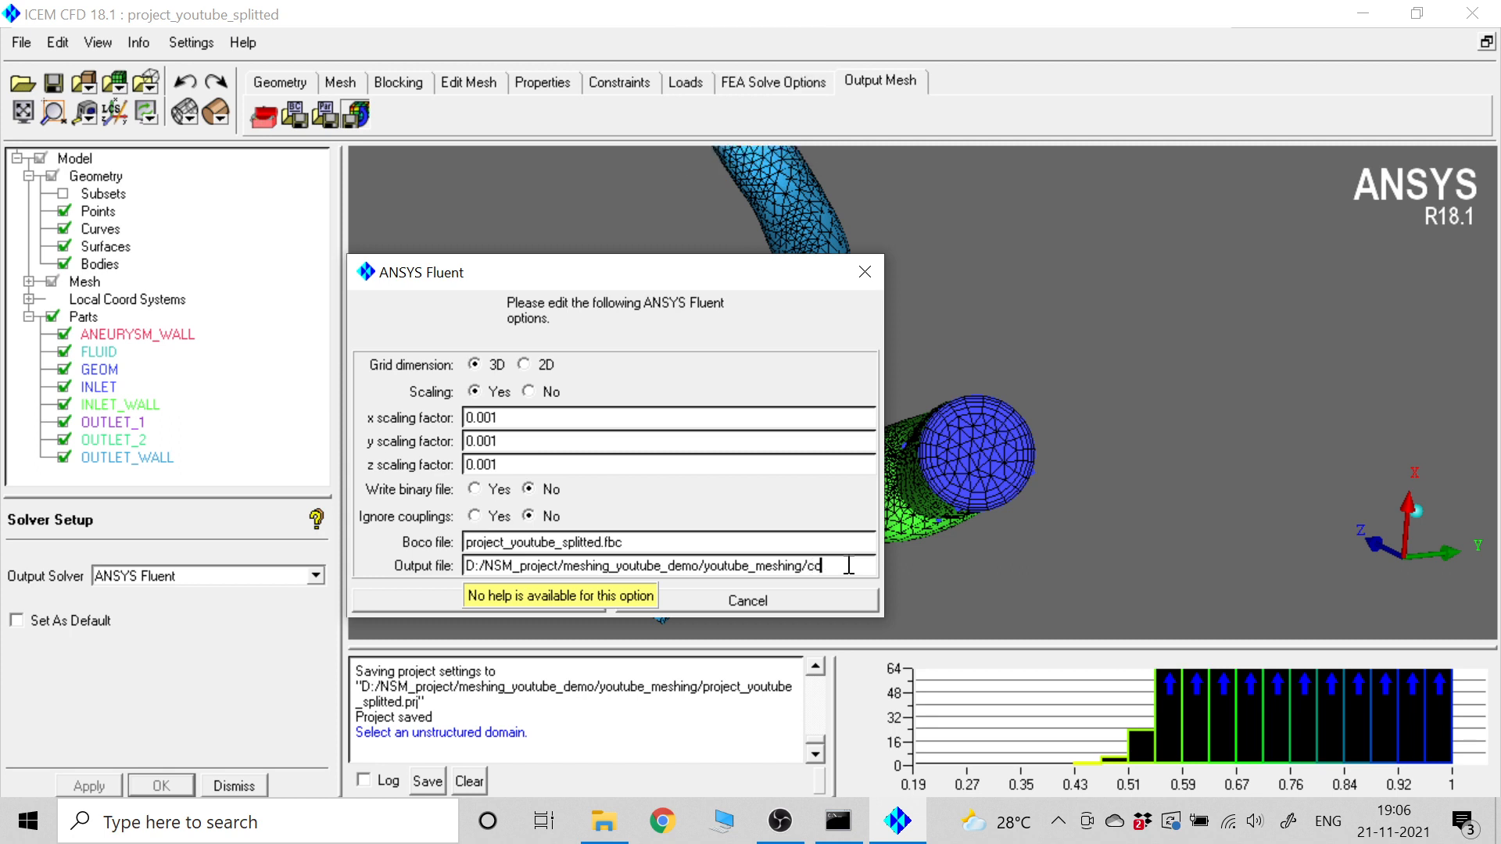
type("arse_1.8")
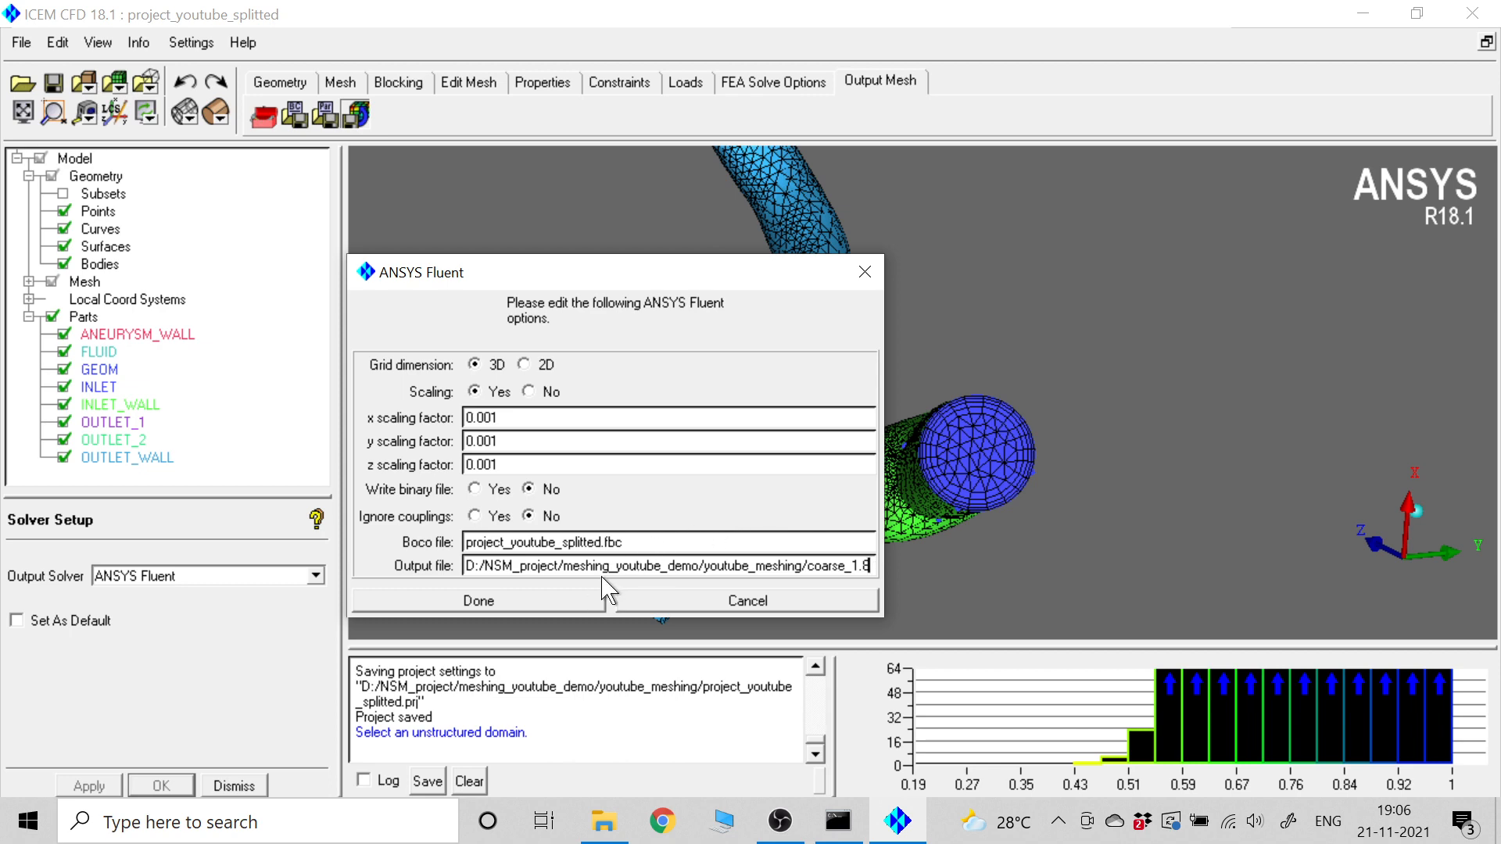
left_click(575, 603)
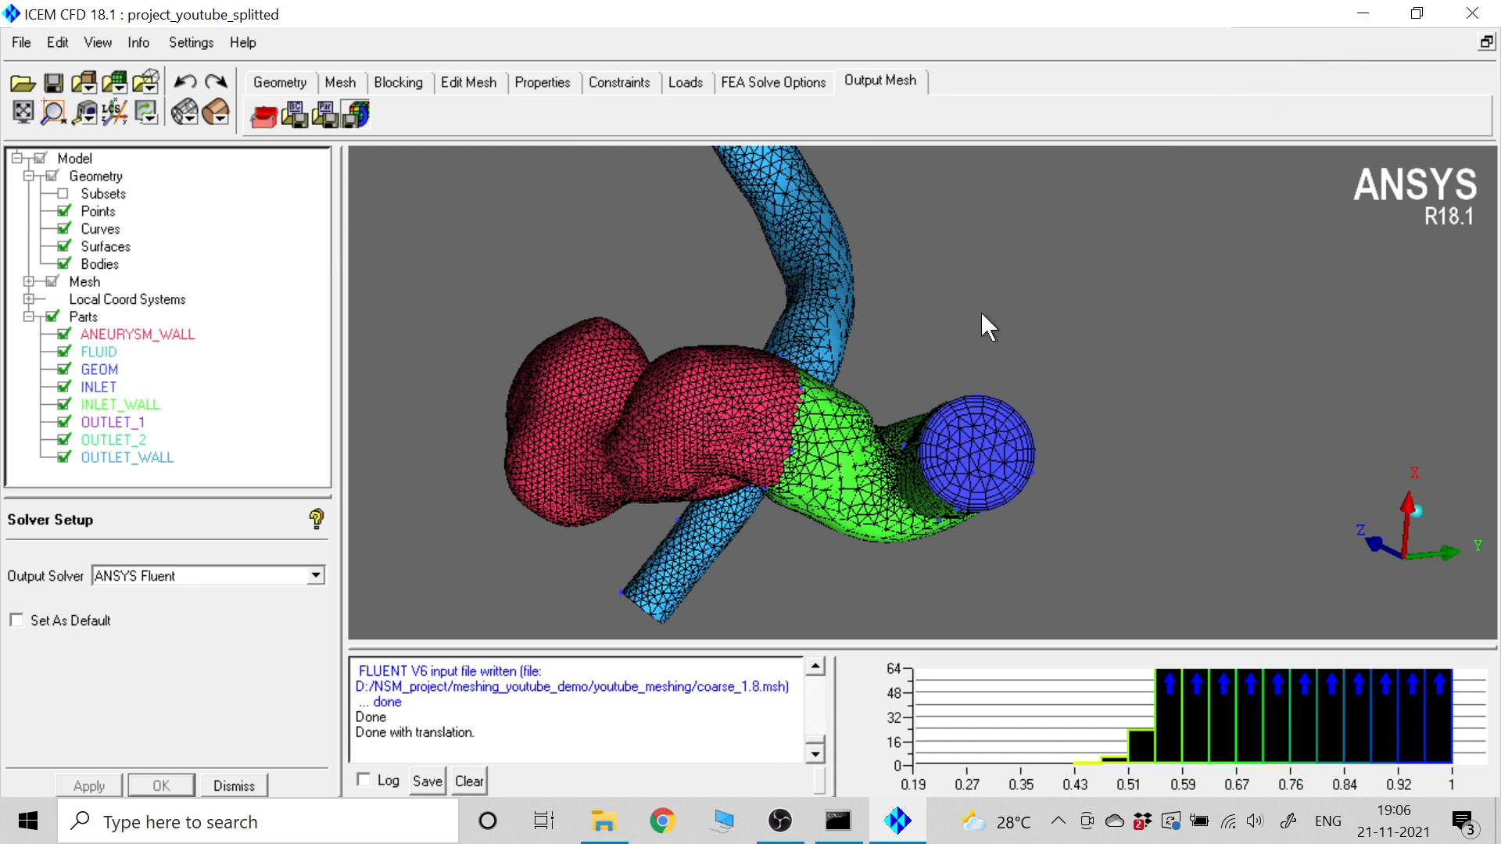
- Check the youtube_meshing folder in File Explorer for the exported mesh file, and return to ICEM CFD
left_click(604, 821)
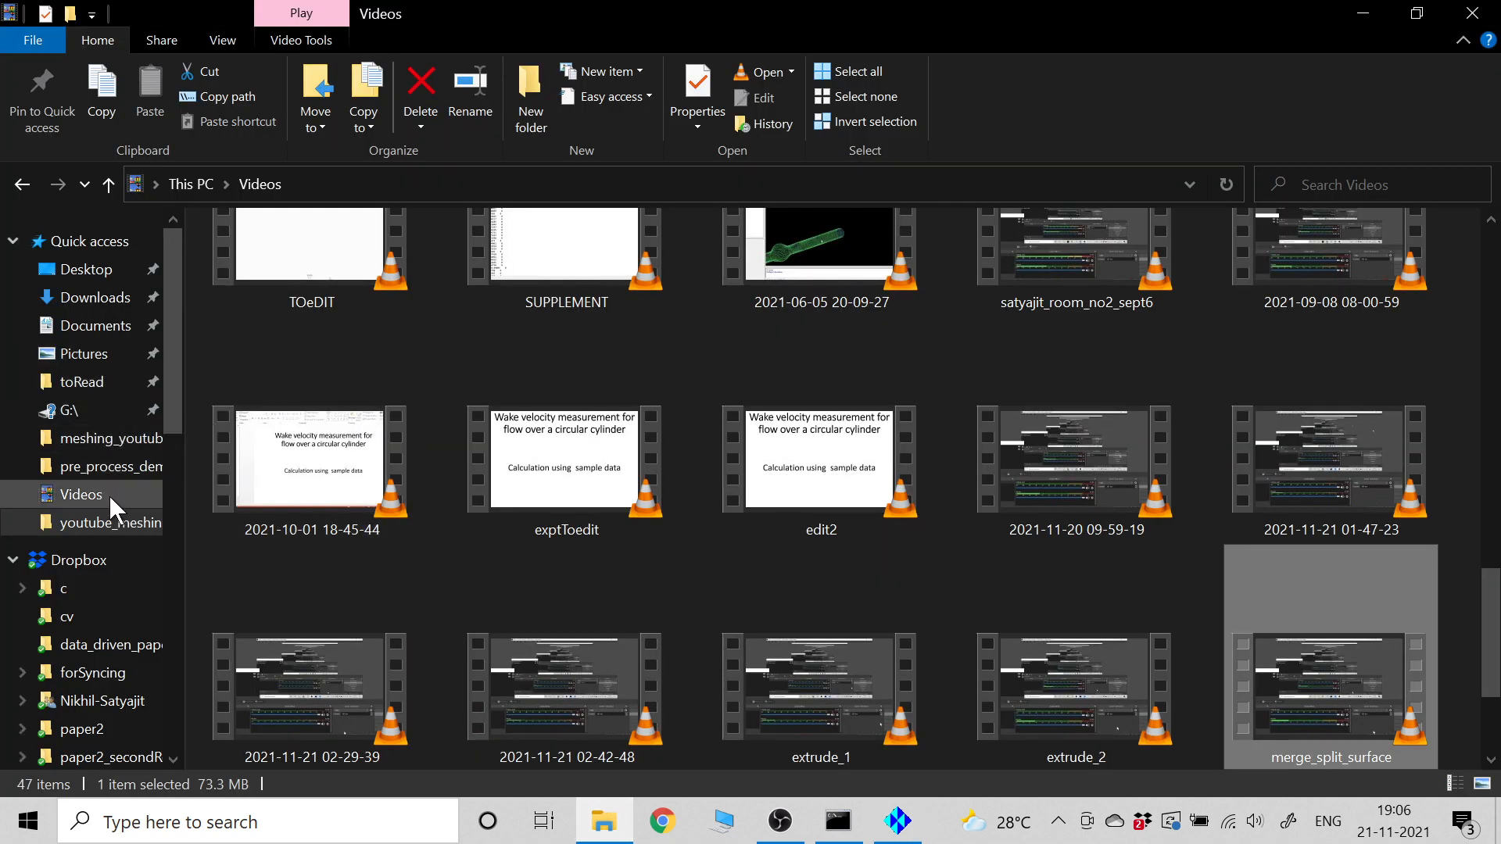
left_click(129, 522)
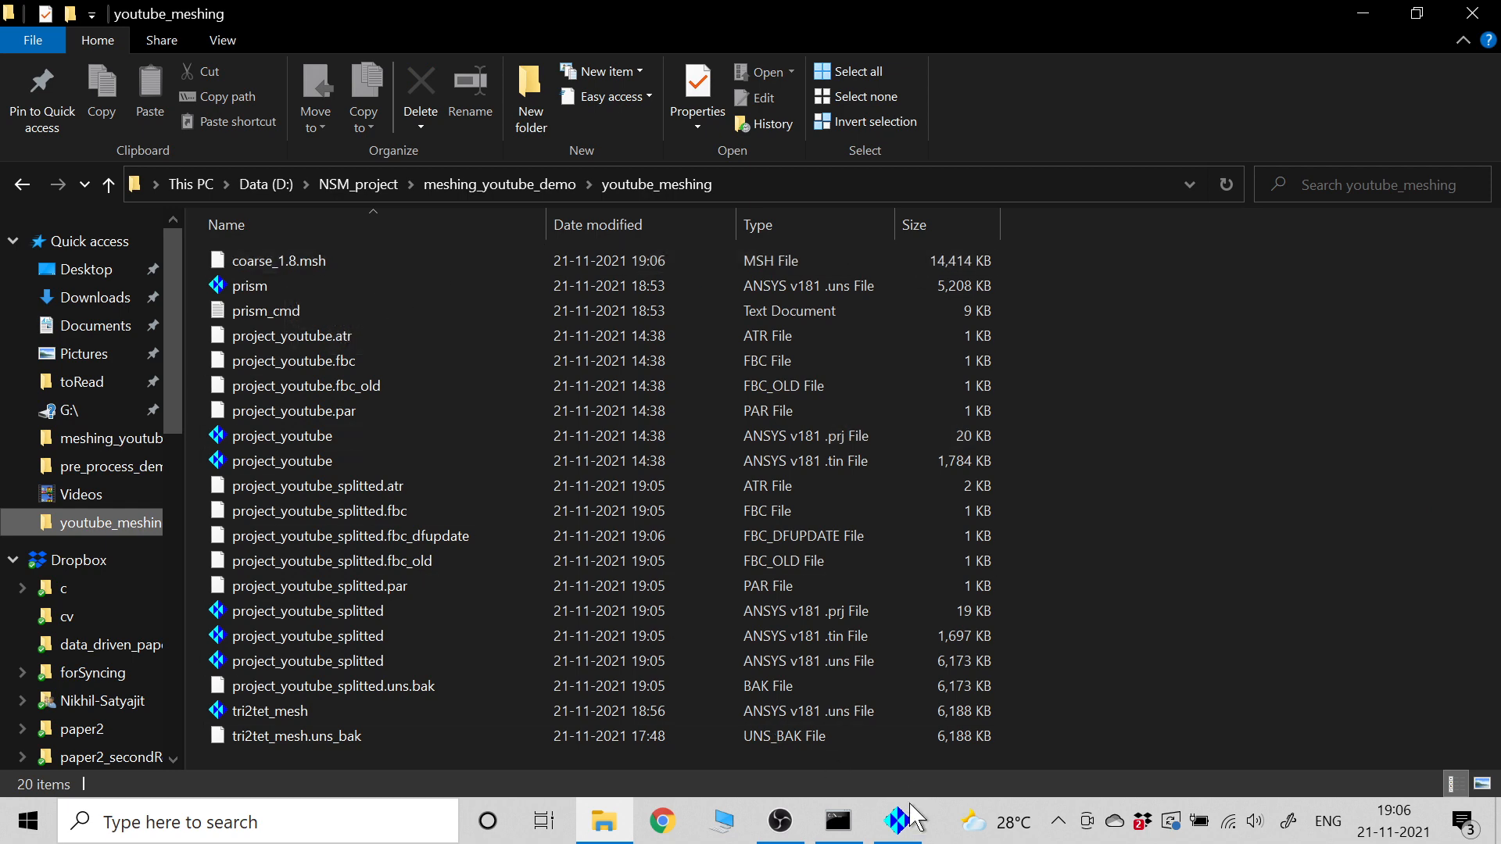
left_click(900, 820)
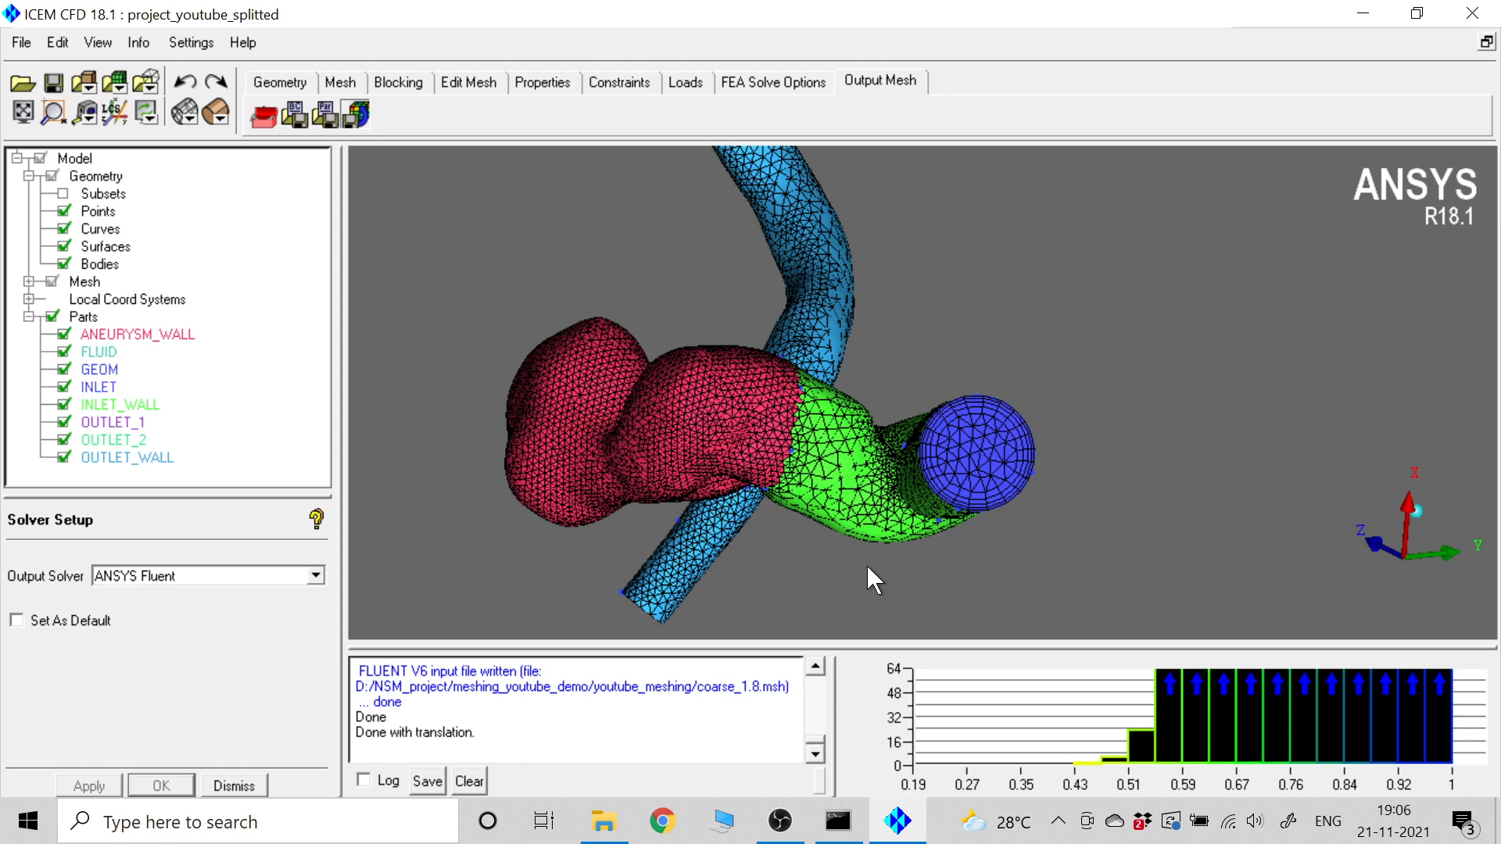
scroll(867, 568, "down", 3)
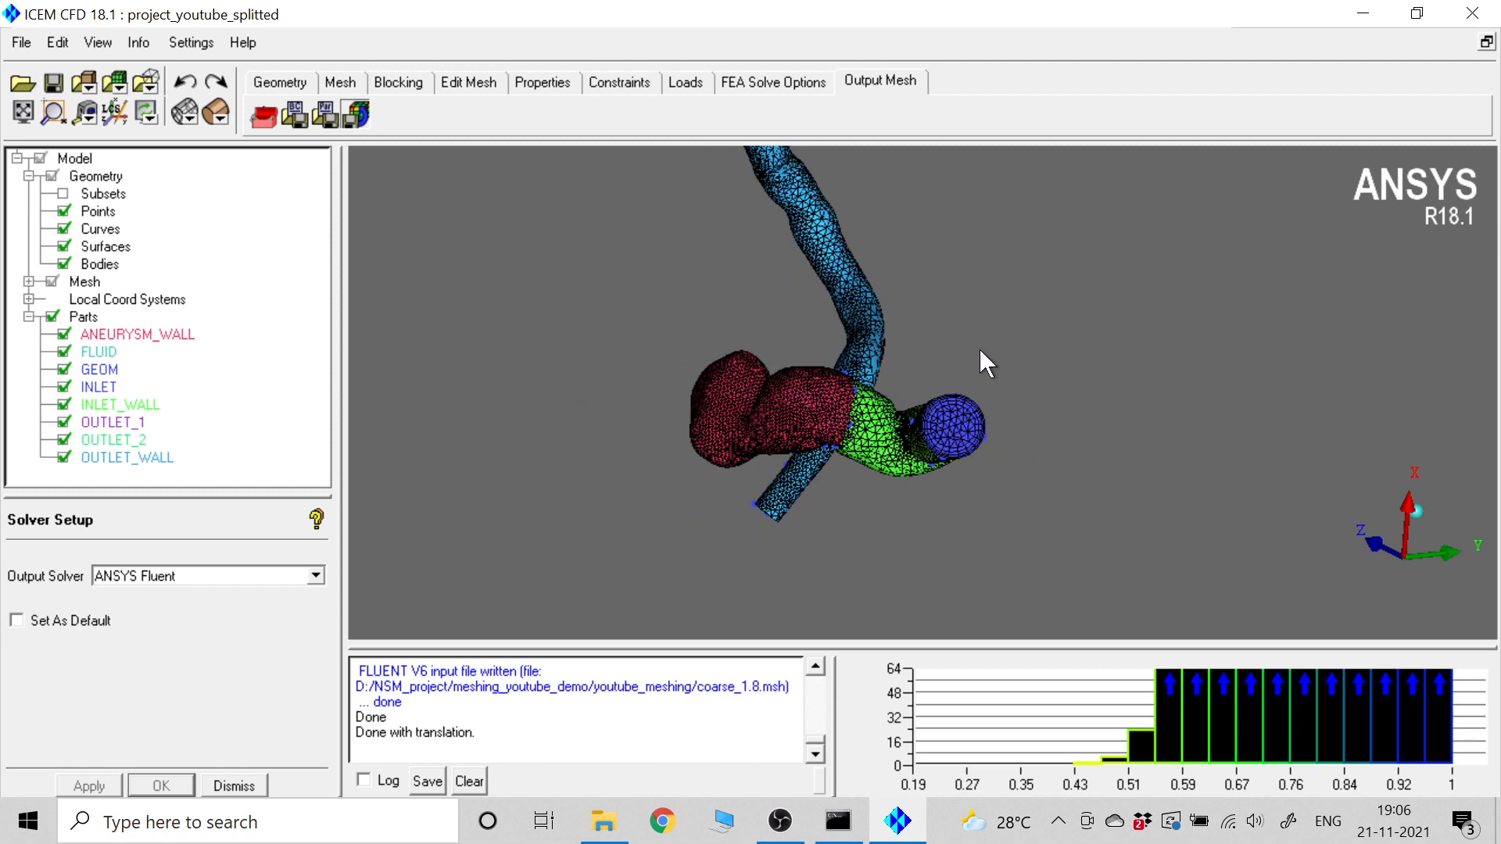
left_click_drag(979, 349, 1015, 410)
middle_click_drag(1015, 411, 985, 334)
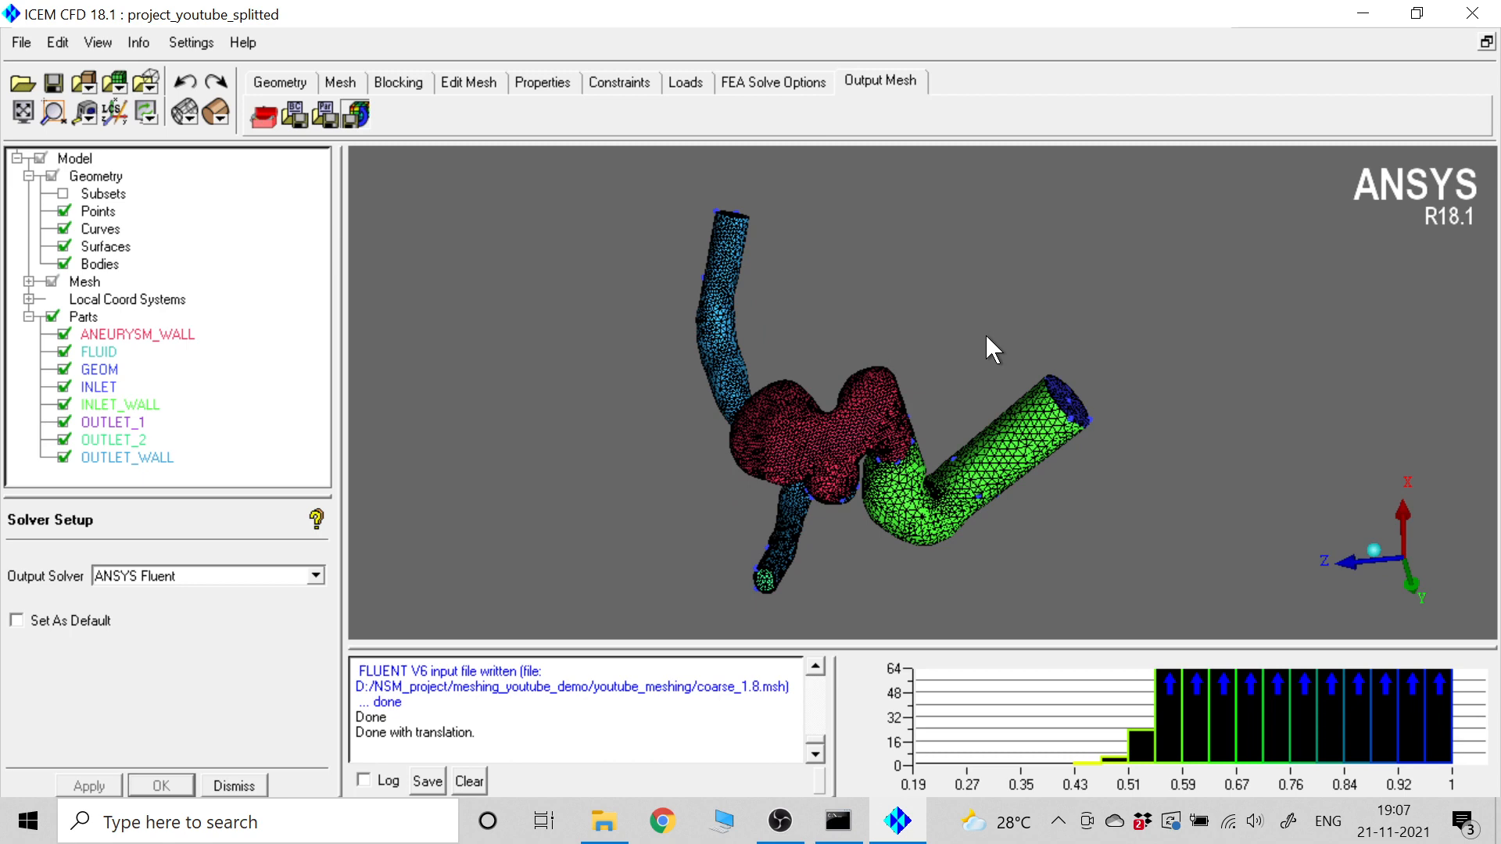
scroll(985, 335, "up", 5)
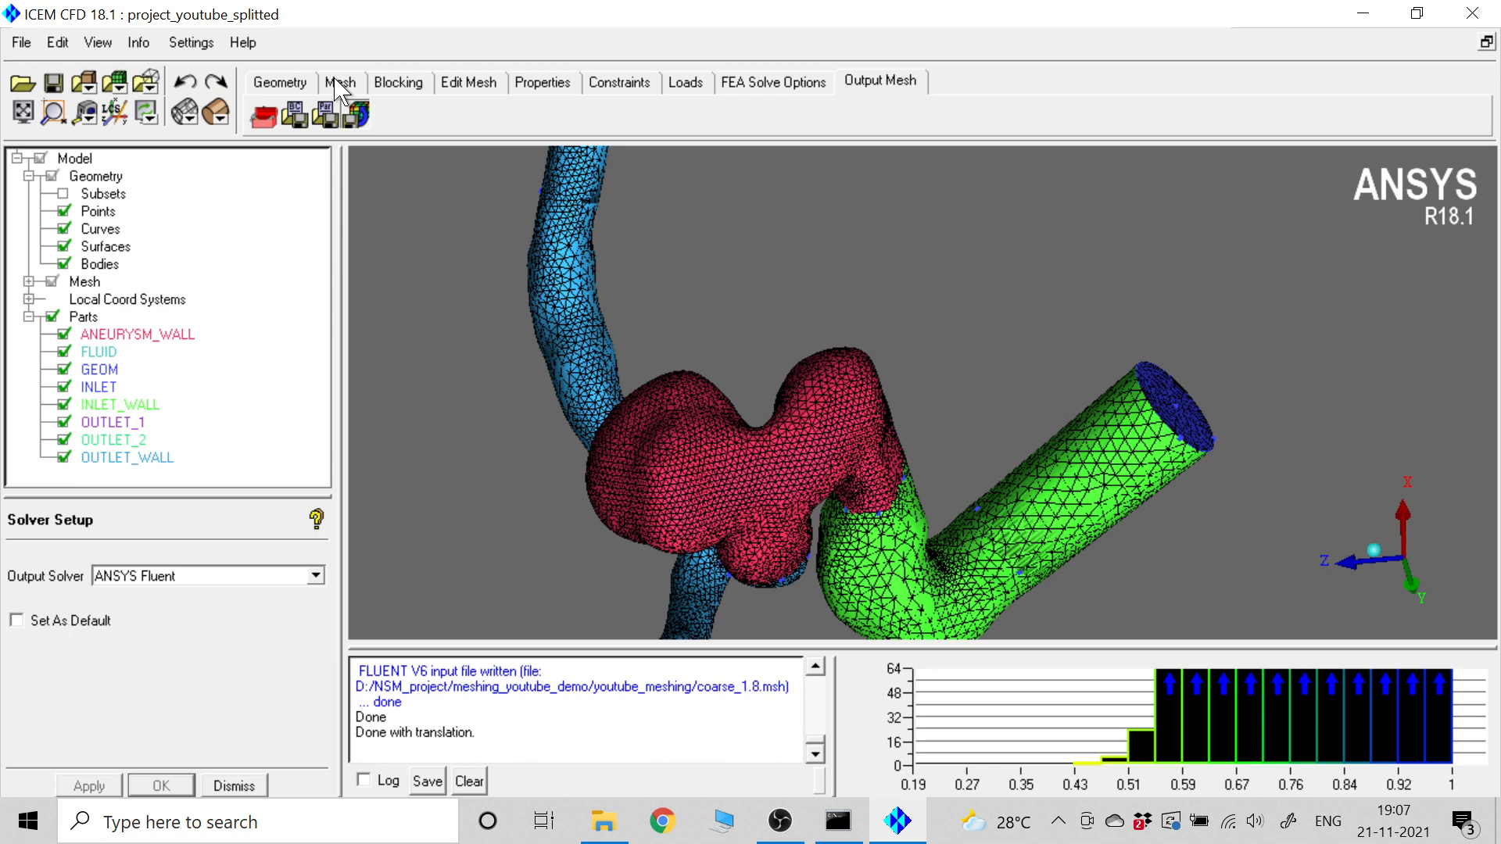
scroll(648, 389, "down", 3)
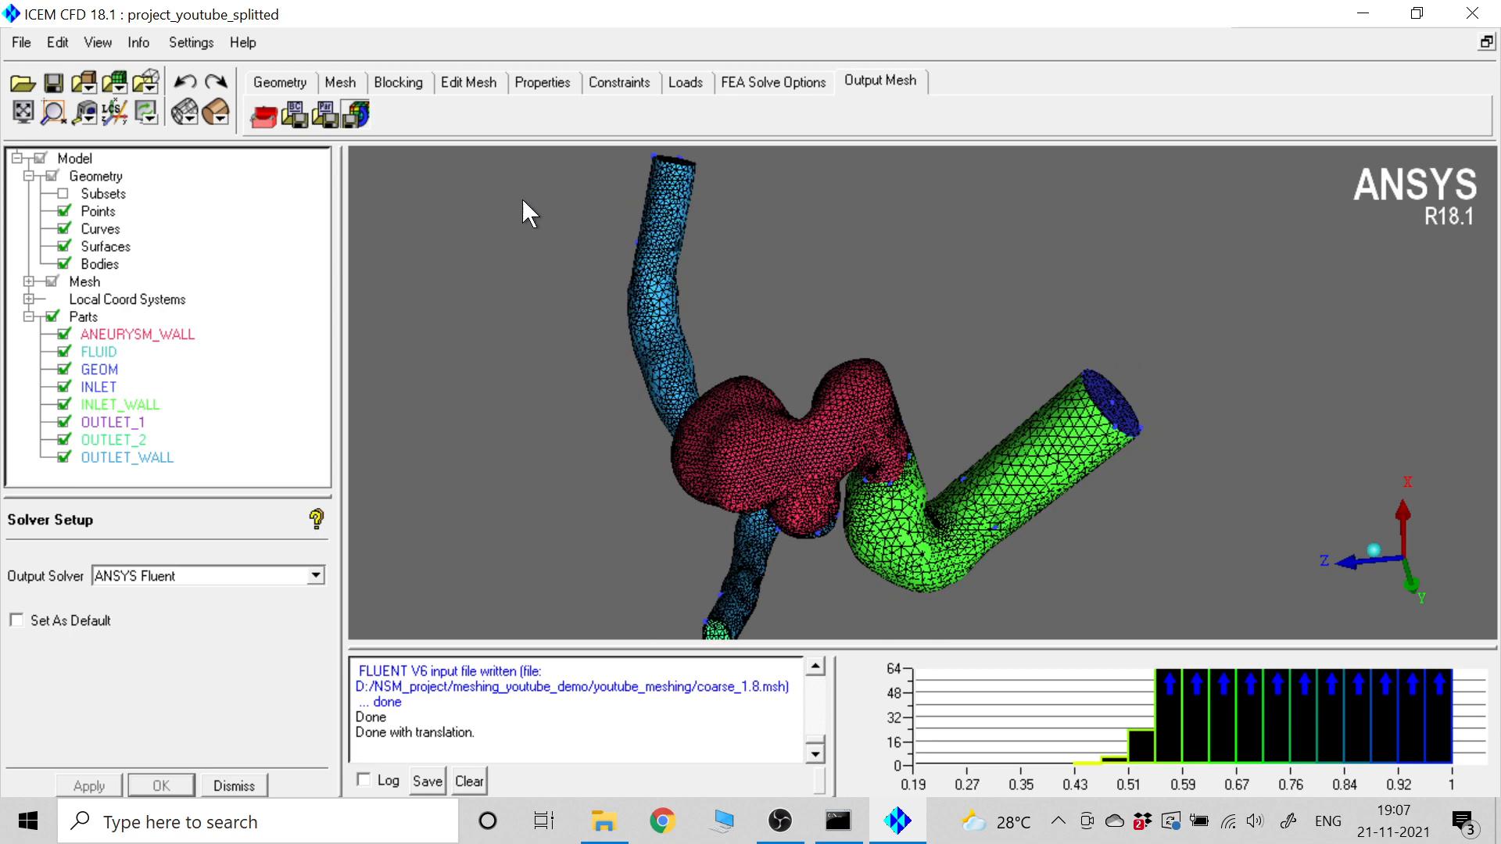
- Set the global element scale factor to 0.5 in the global mesh setup and apply it
left_click(341, 82)
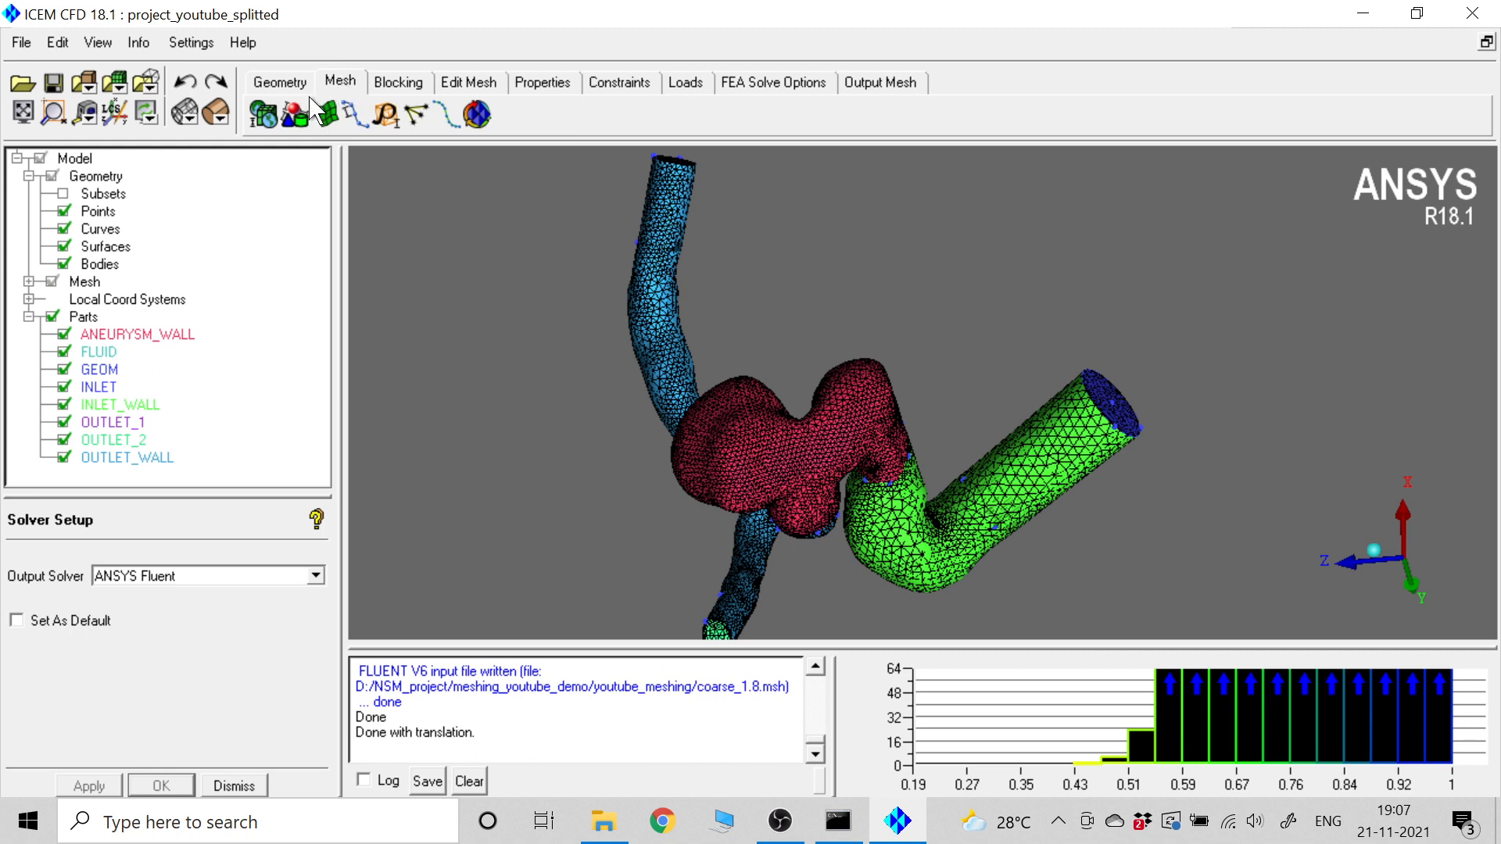
left_click(270, 117)
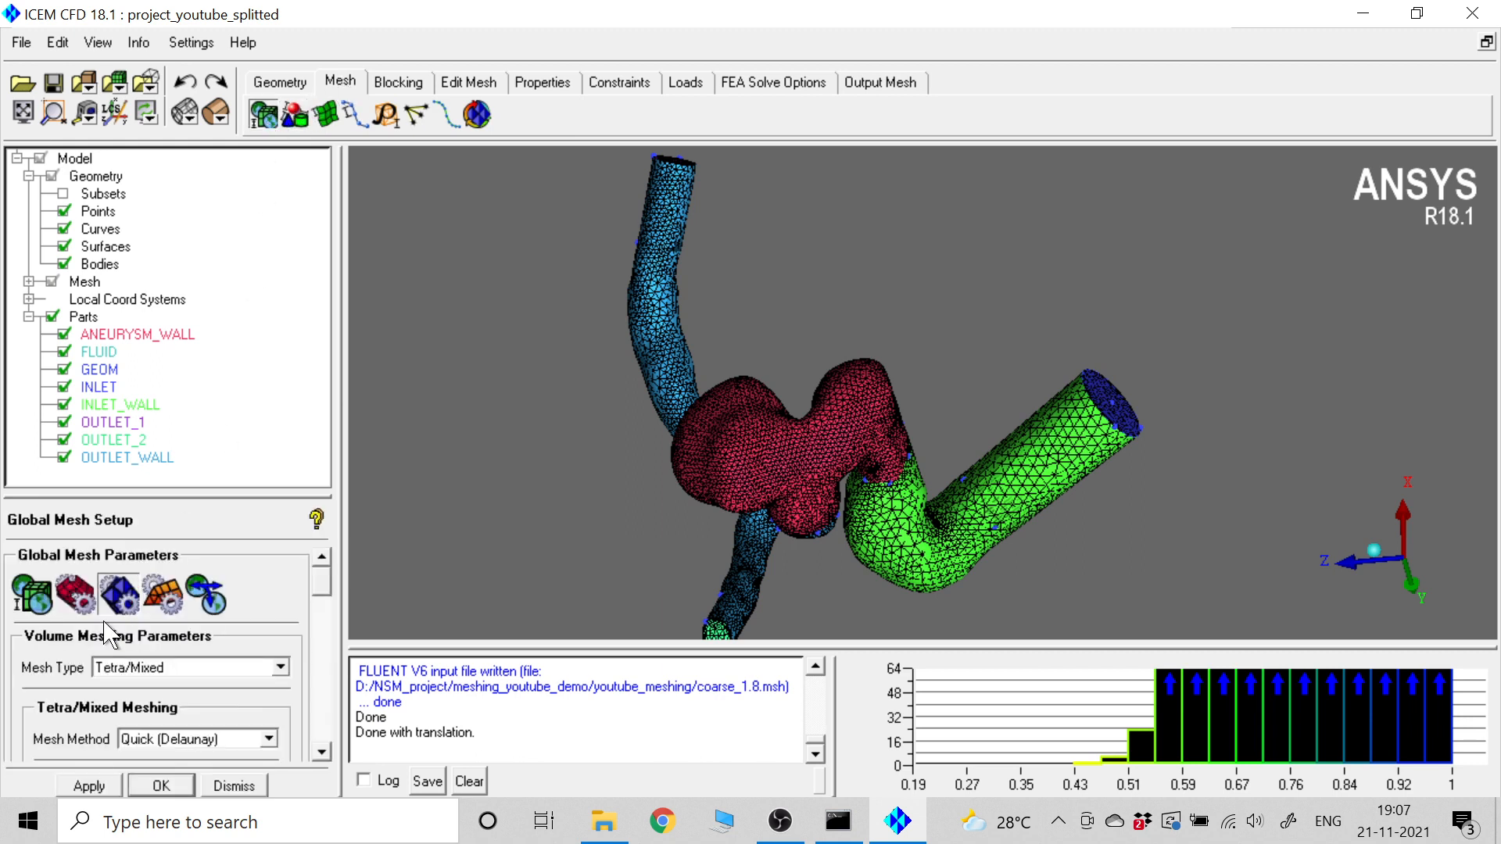
left_click(27, 602)
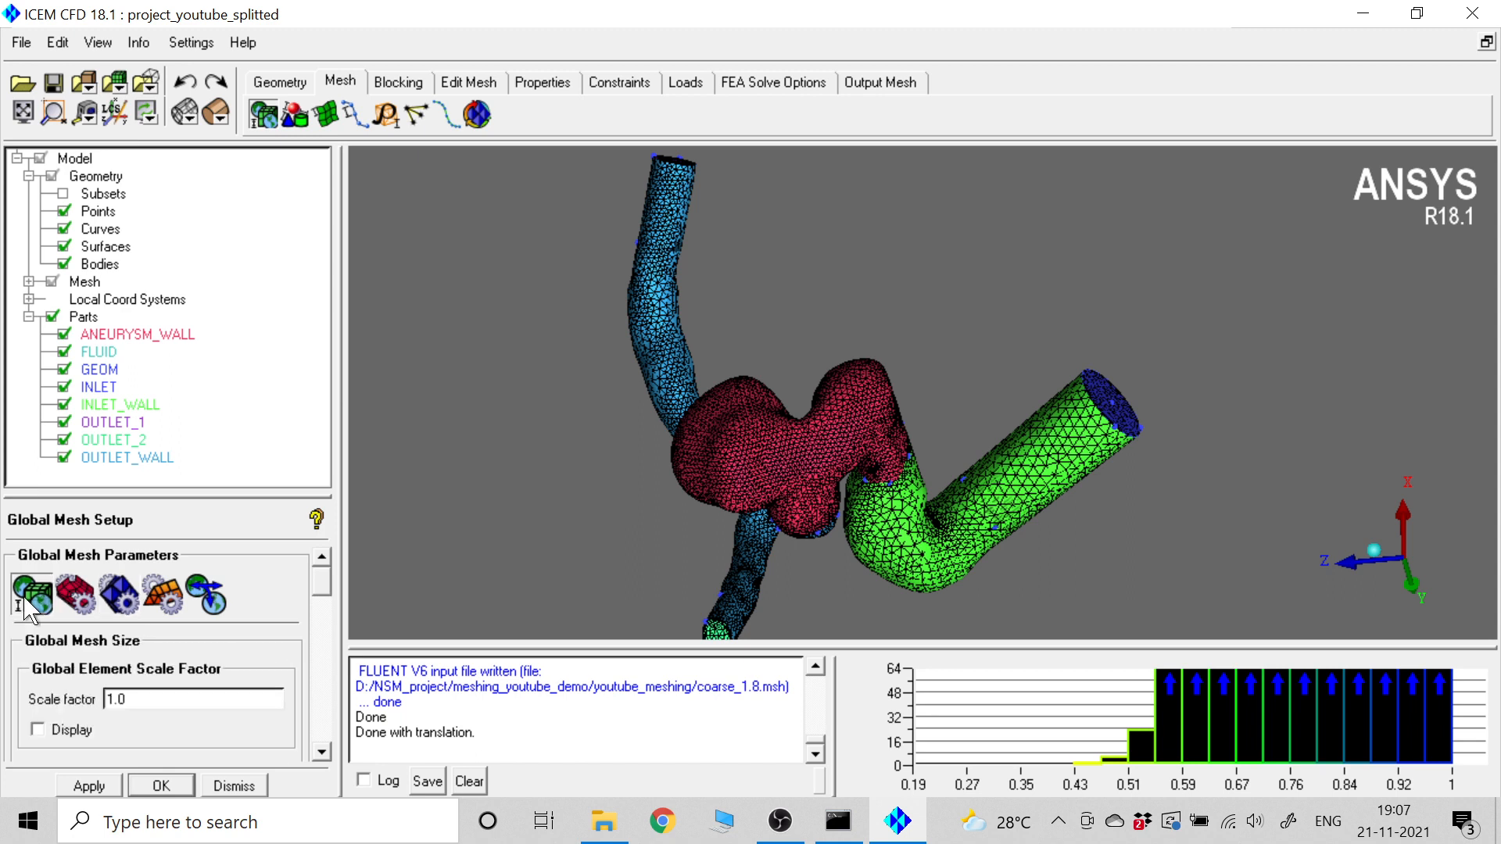
double_click(154, 703)
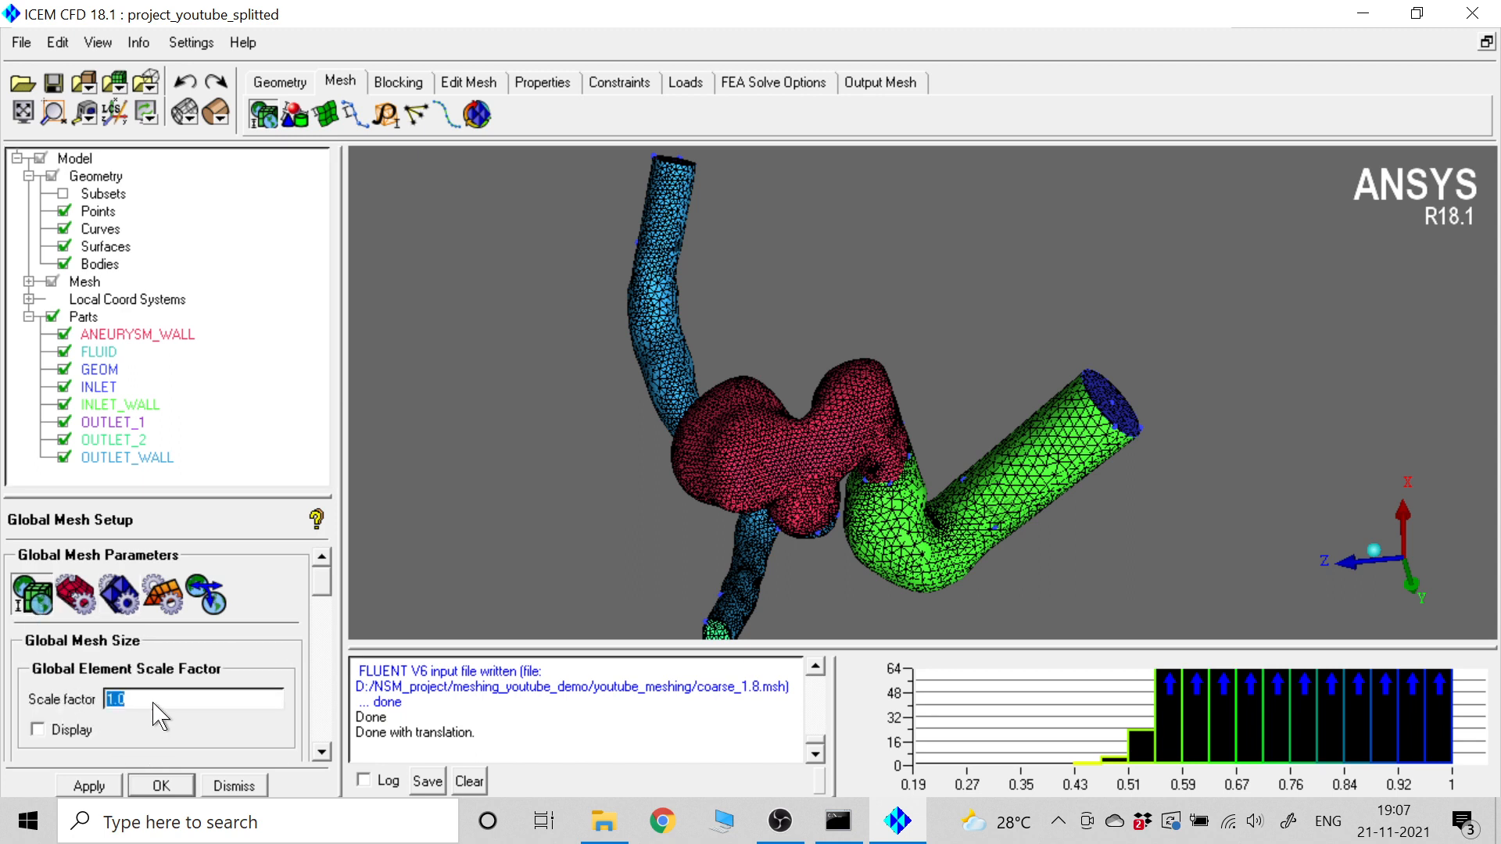
type("05")
left_click(111, 799)
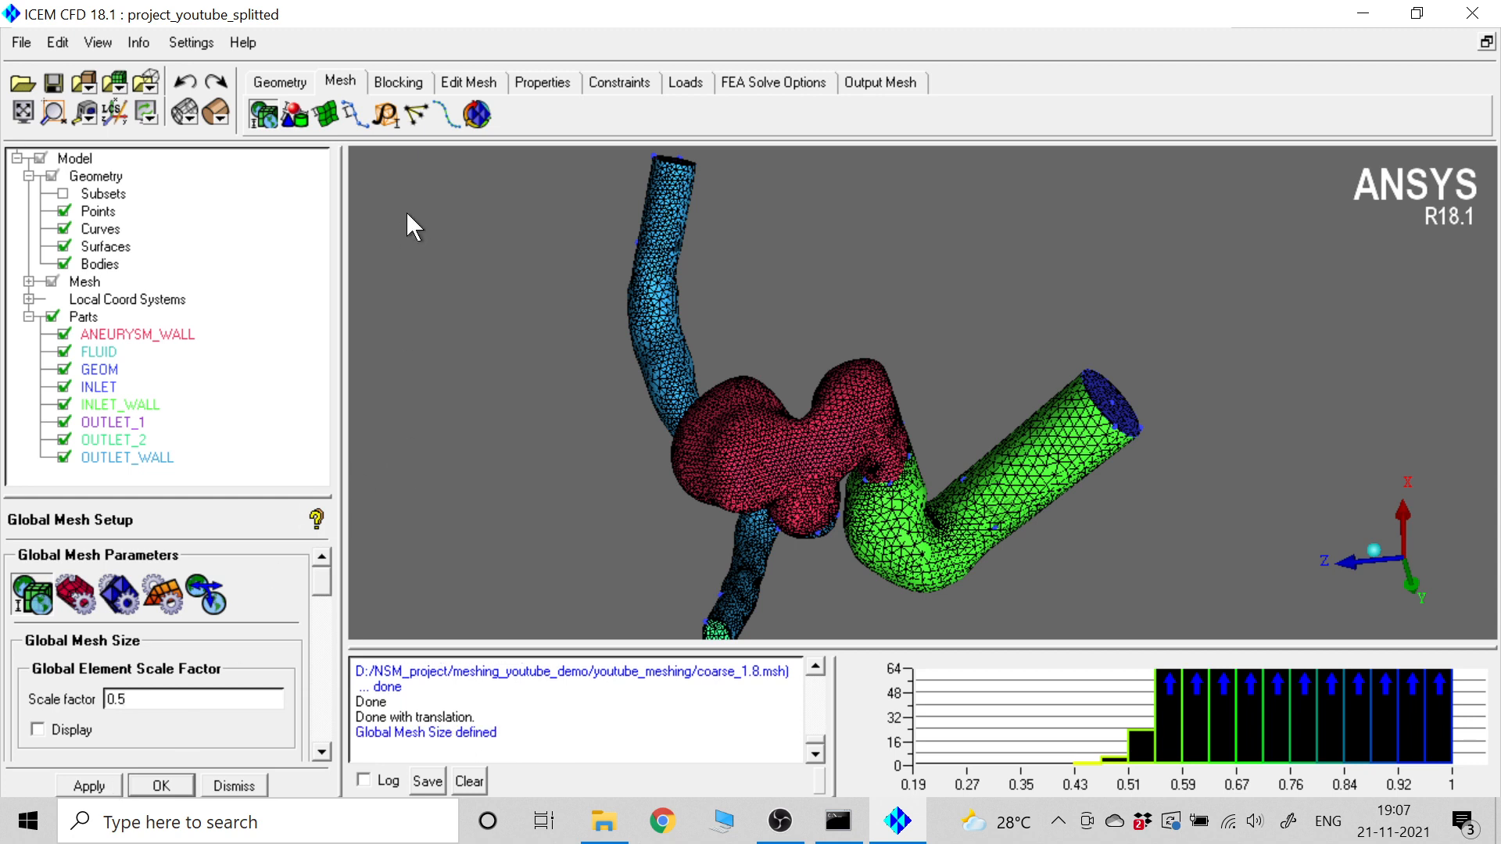
- Set the global Tetra/Mixed mesh method to Robust (Octree), apply it, and open the prism meshing parameters
left_click(127, 597)
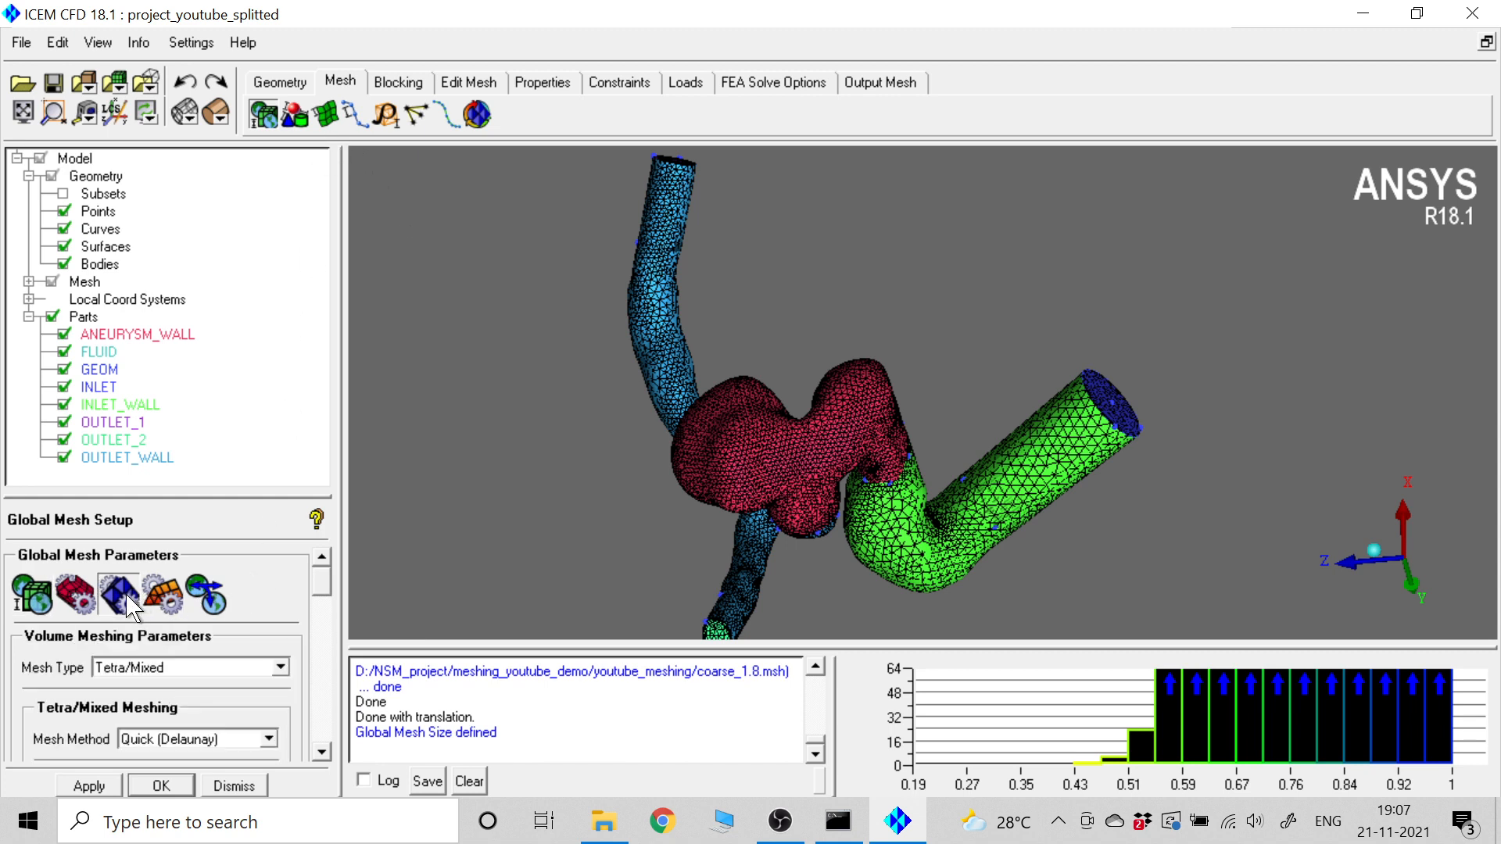
left_click_drag(328, 579, 327, 612)
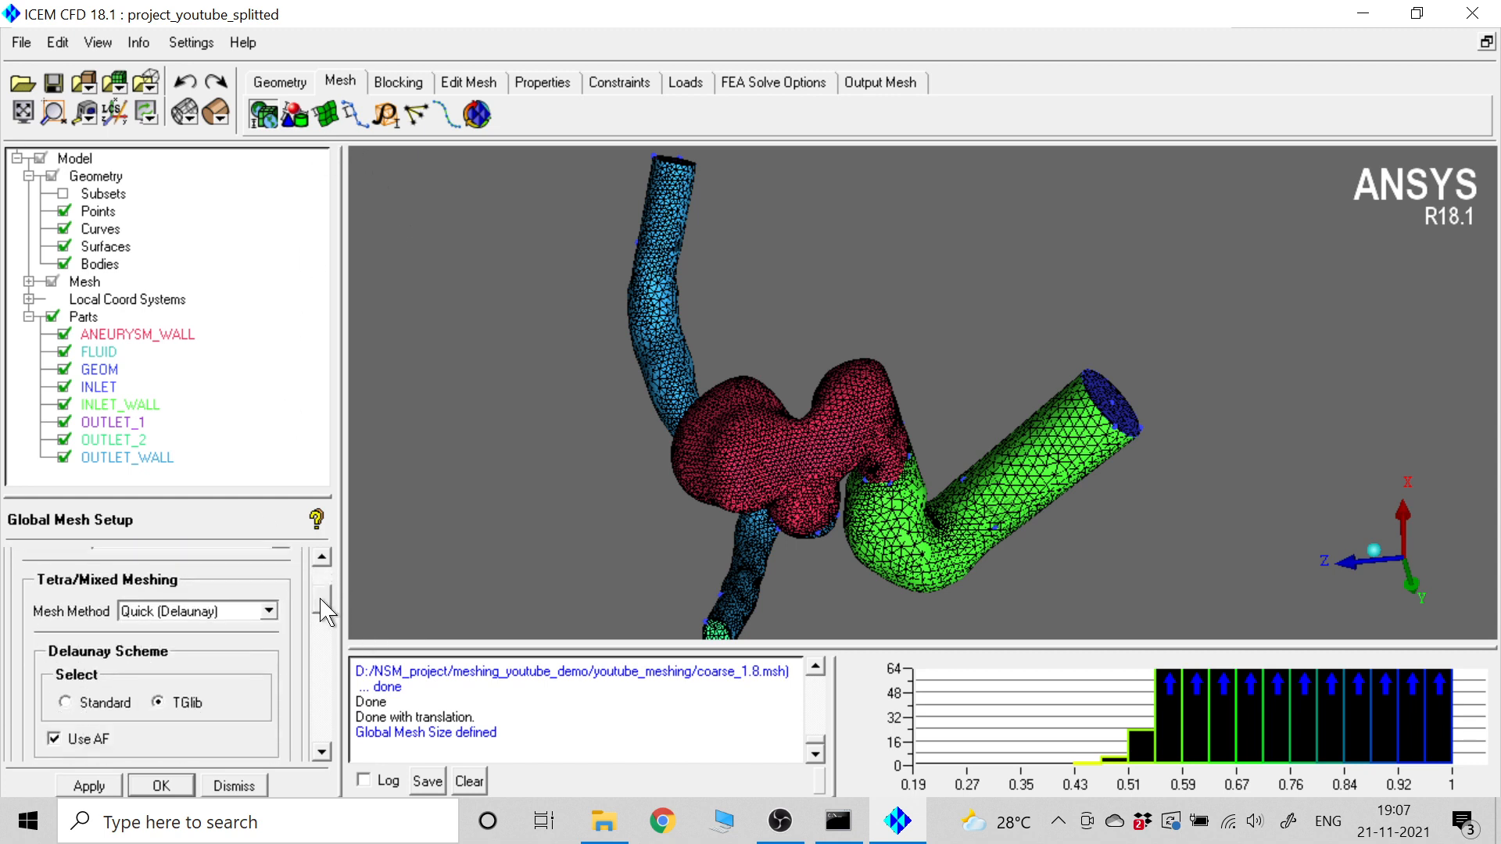
left_click(269, 611)
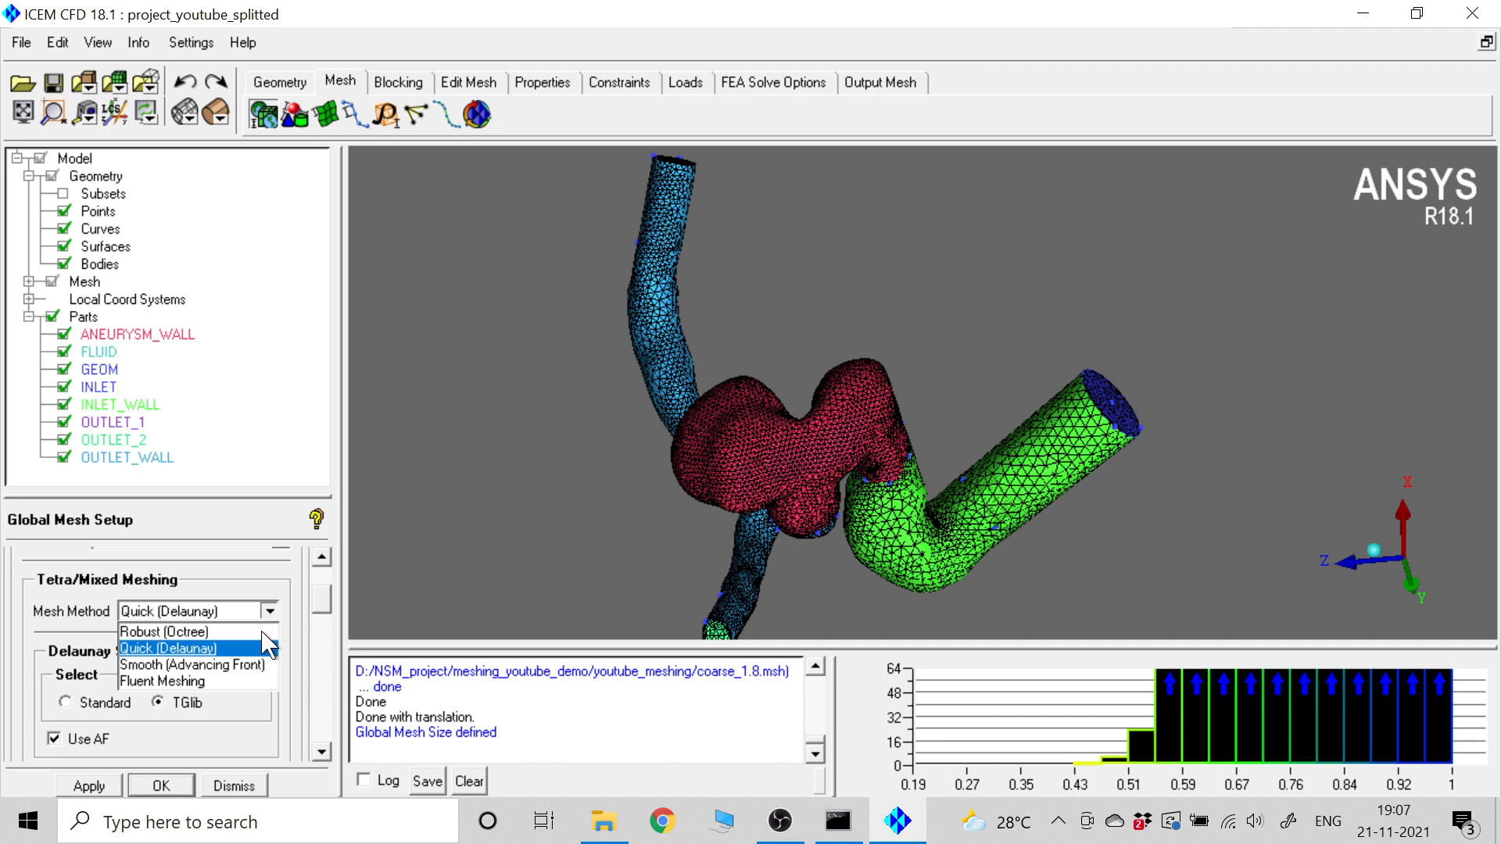
left_click(258, 630)
left_click(115, 788)
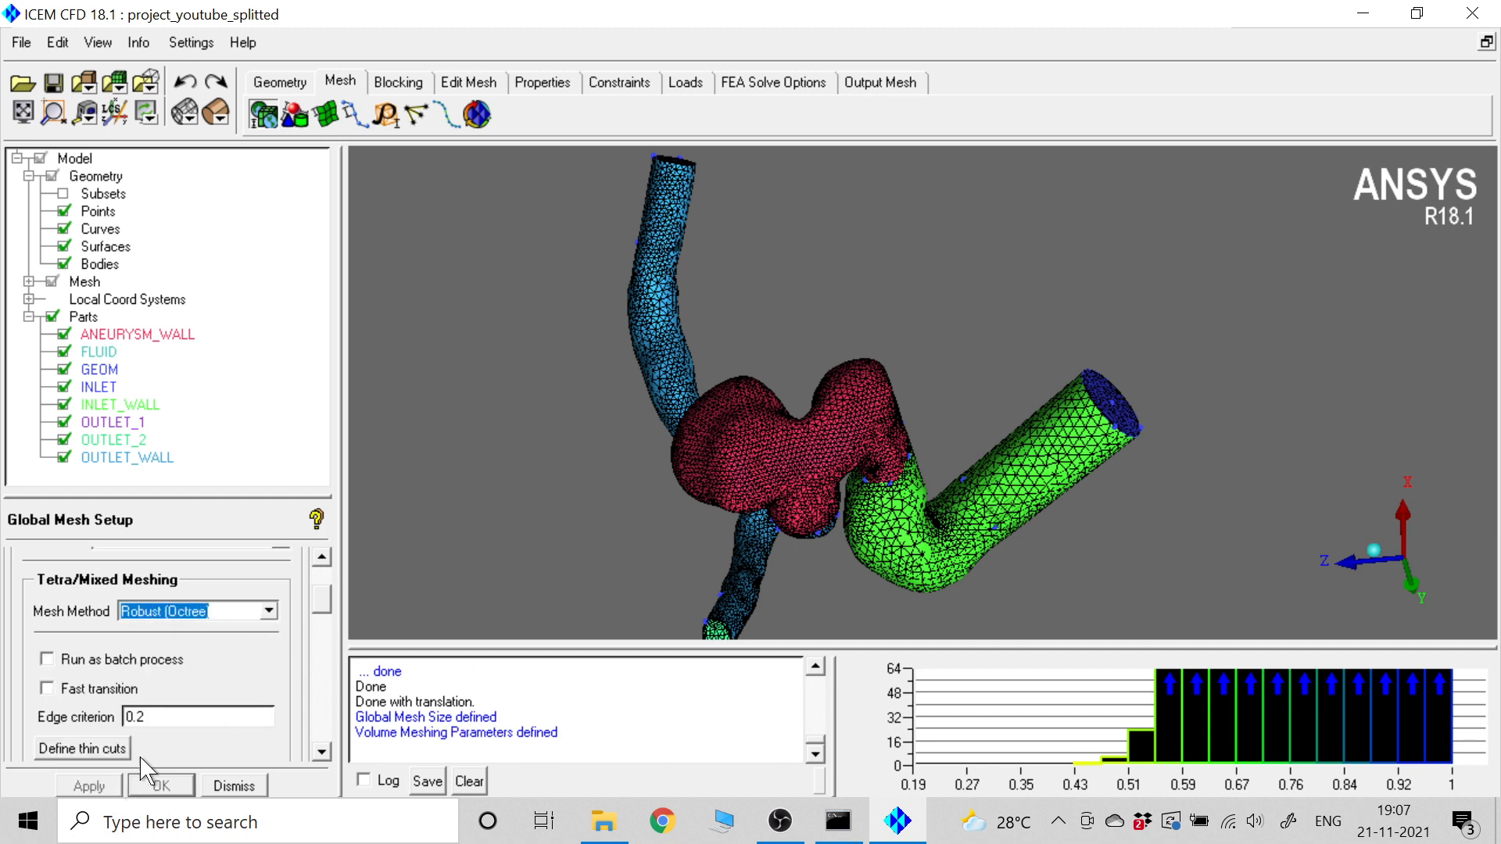
left_click_drag(325, 604, 320, 563)
left_click(164, 596)
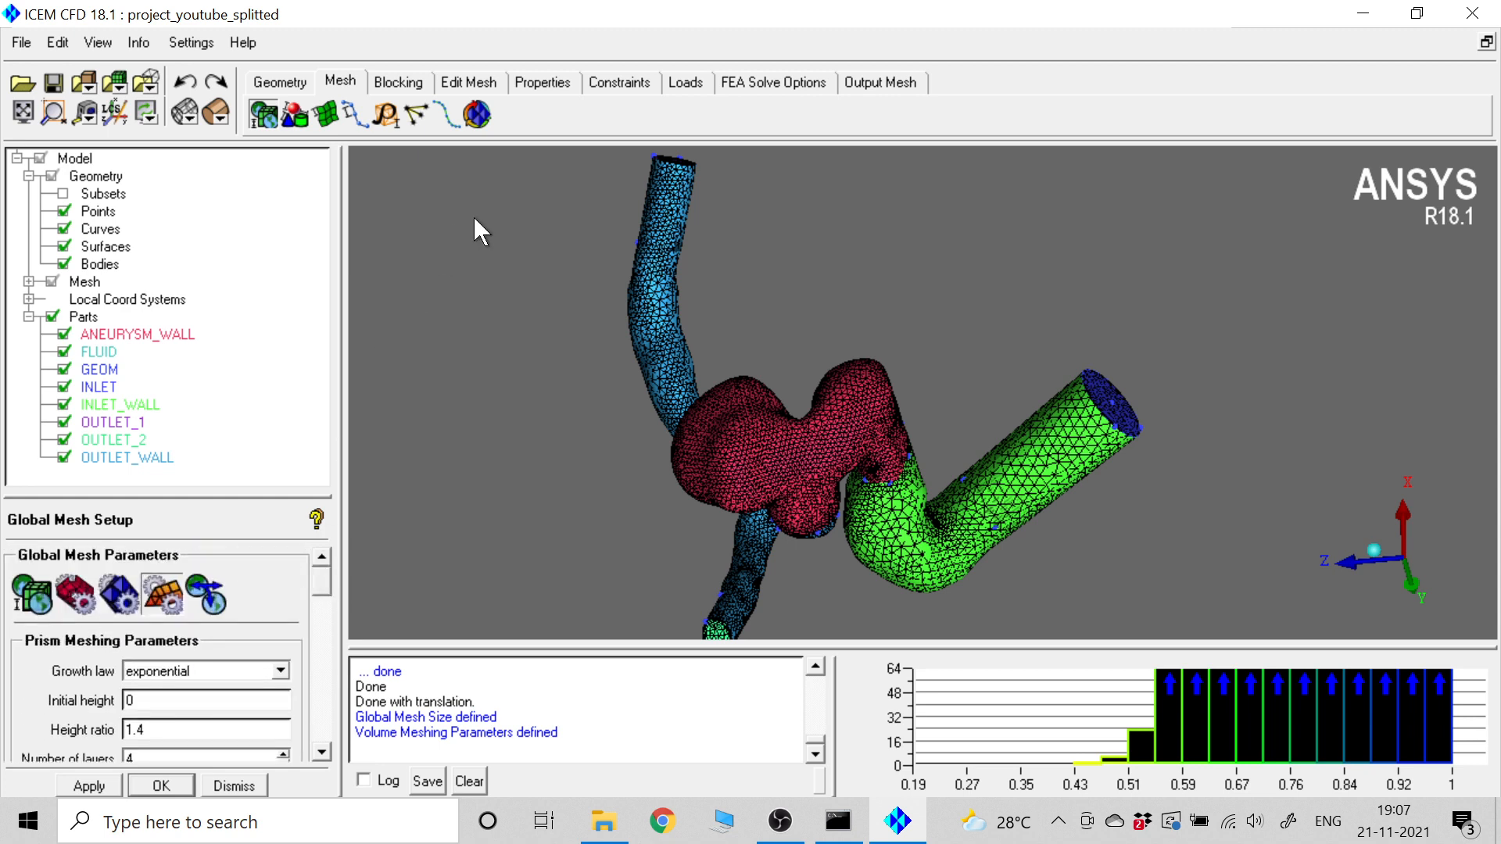
- Set up the volume mesh computation with the Robust (Octree) method and enable Create Prism Layers
left_click(478, 116)
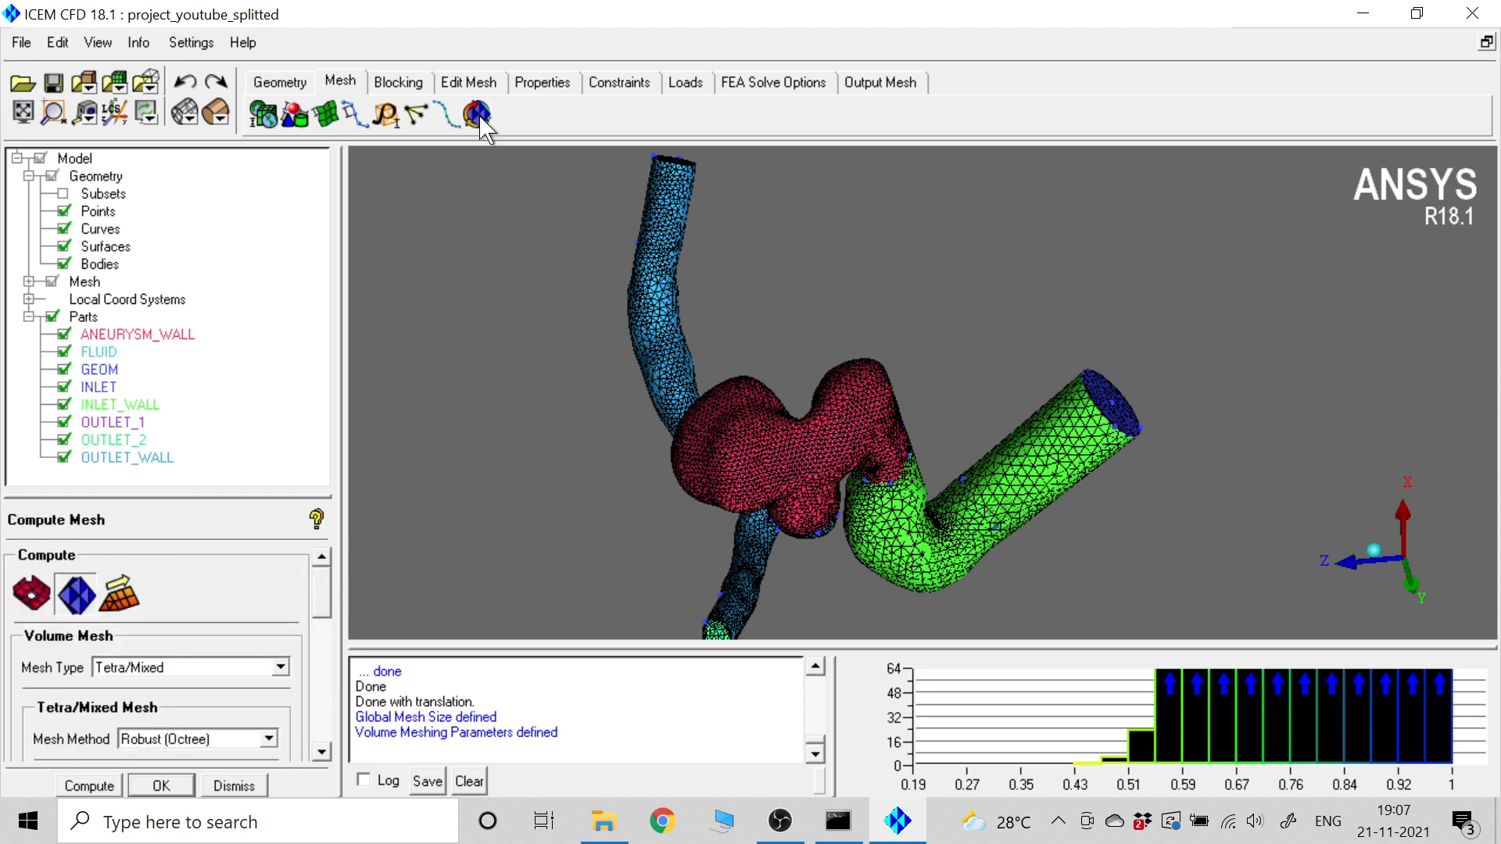
scroll(309, 618, "down", 3)
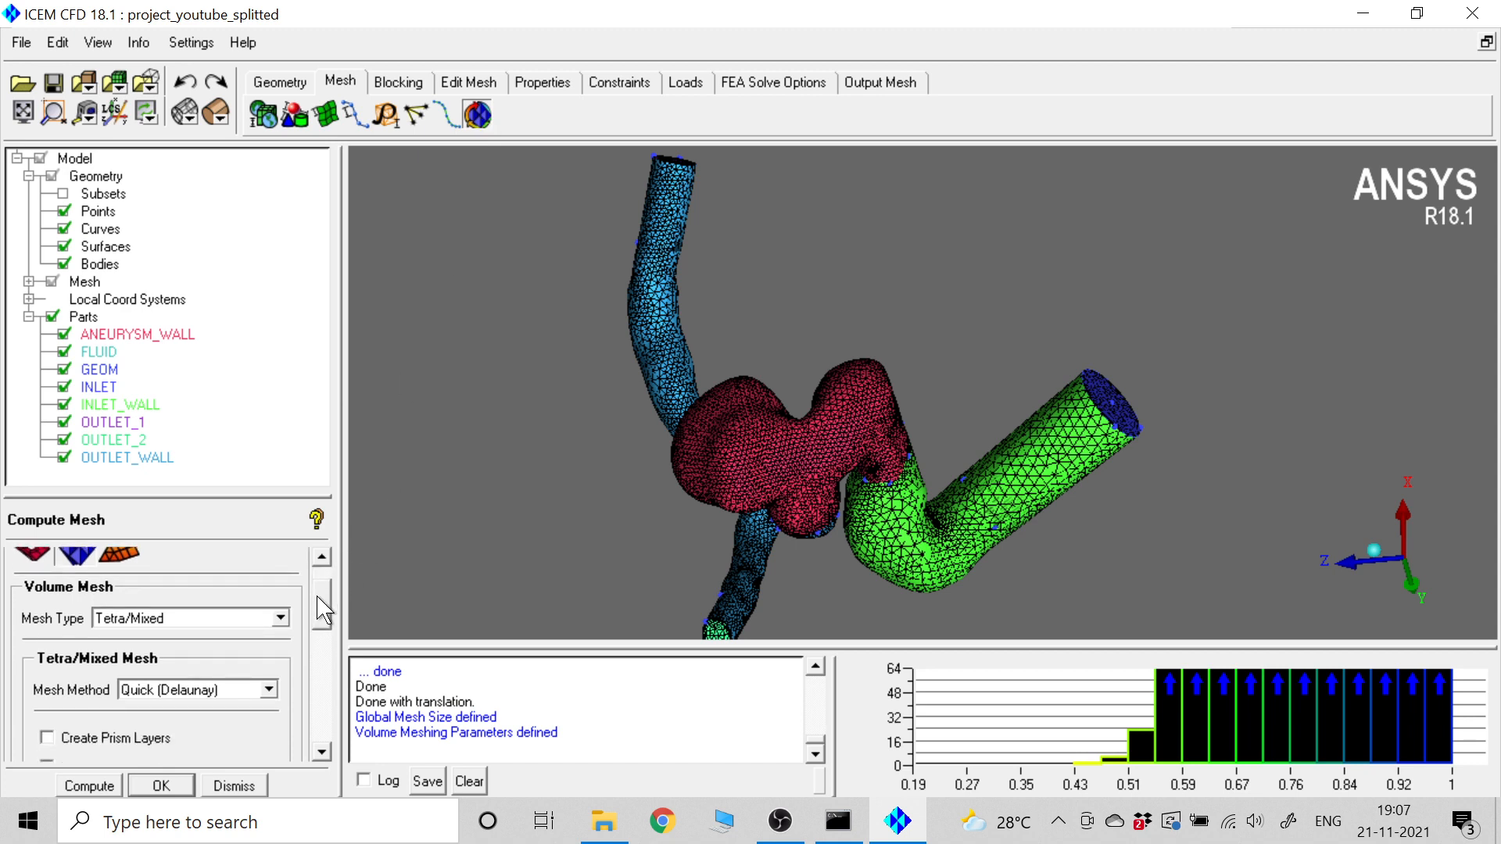
left_click(270, 671)
left_click(234, 692)
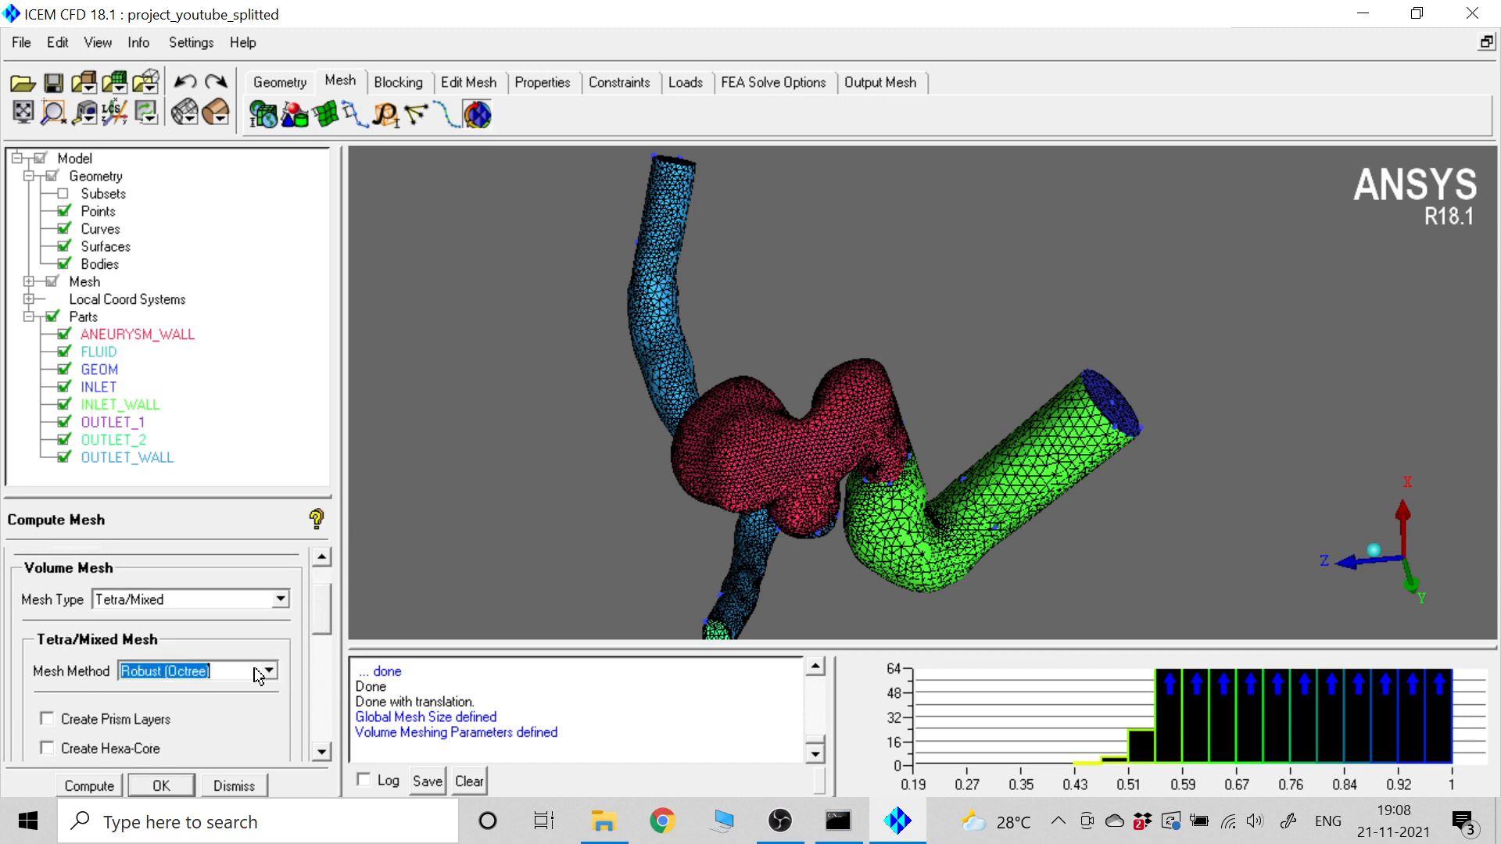
scroll(321, 625, "down", 4)
left_click(146, 628)
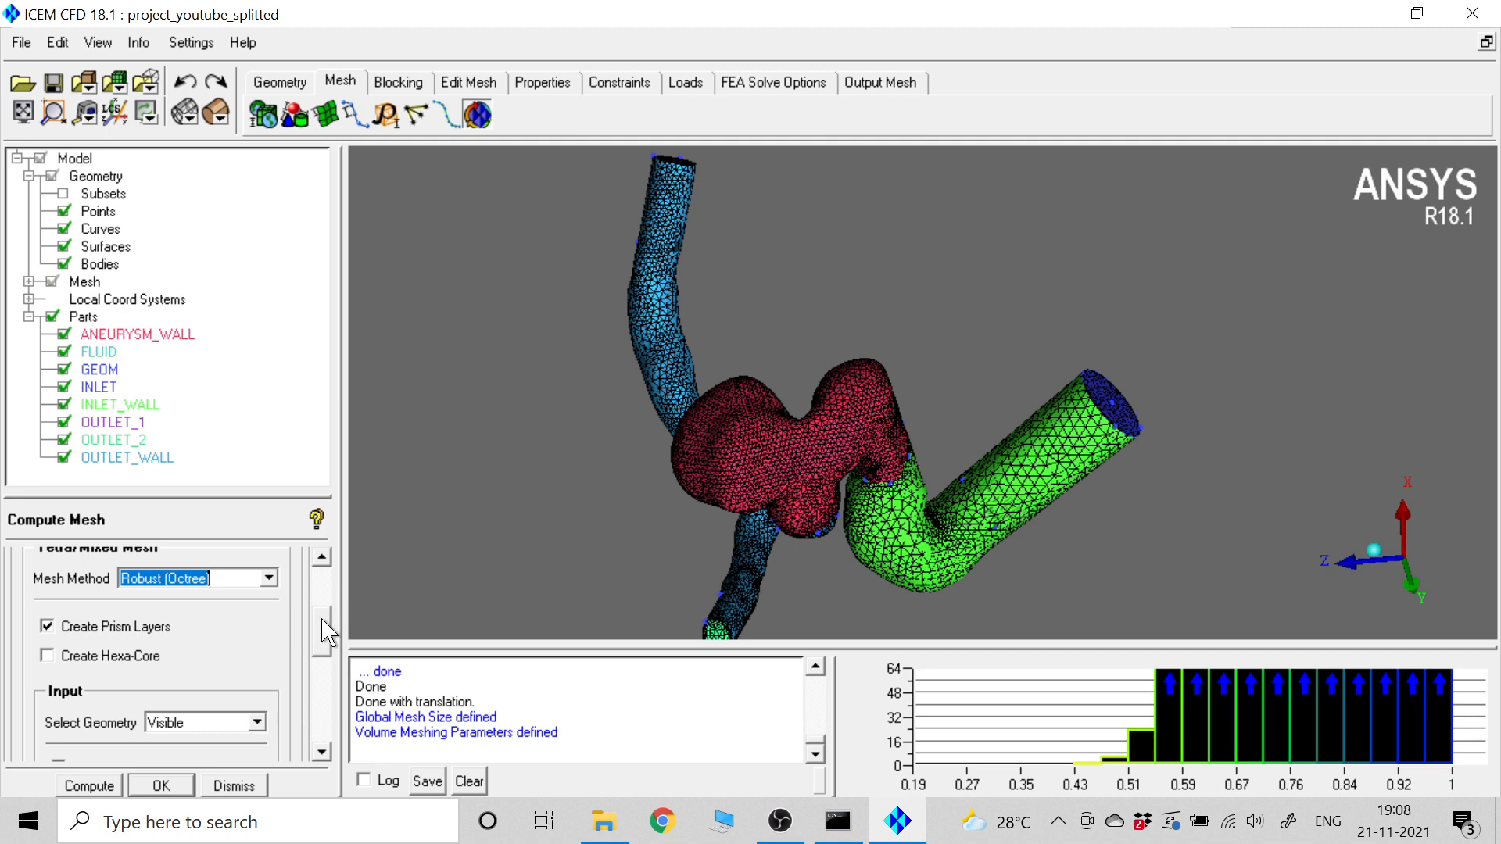
- Hide the geometry points and compute the volume mesh, replacing the existing mesh
left_click_drag(322, 617, 319, 643)
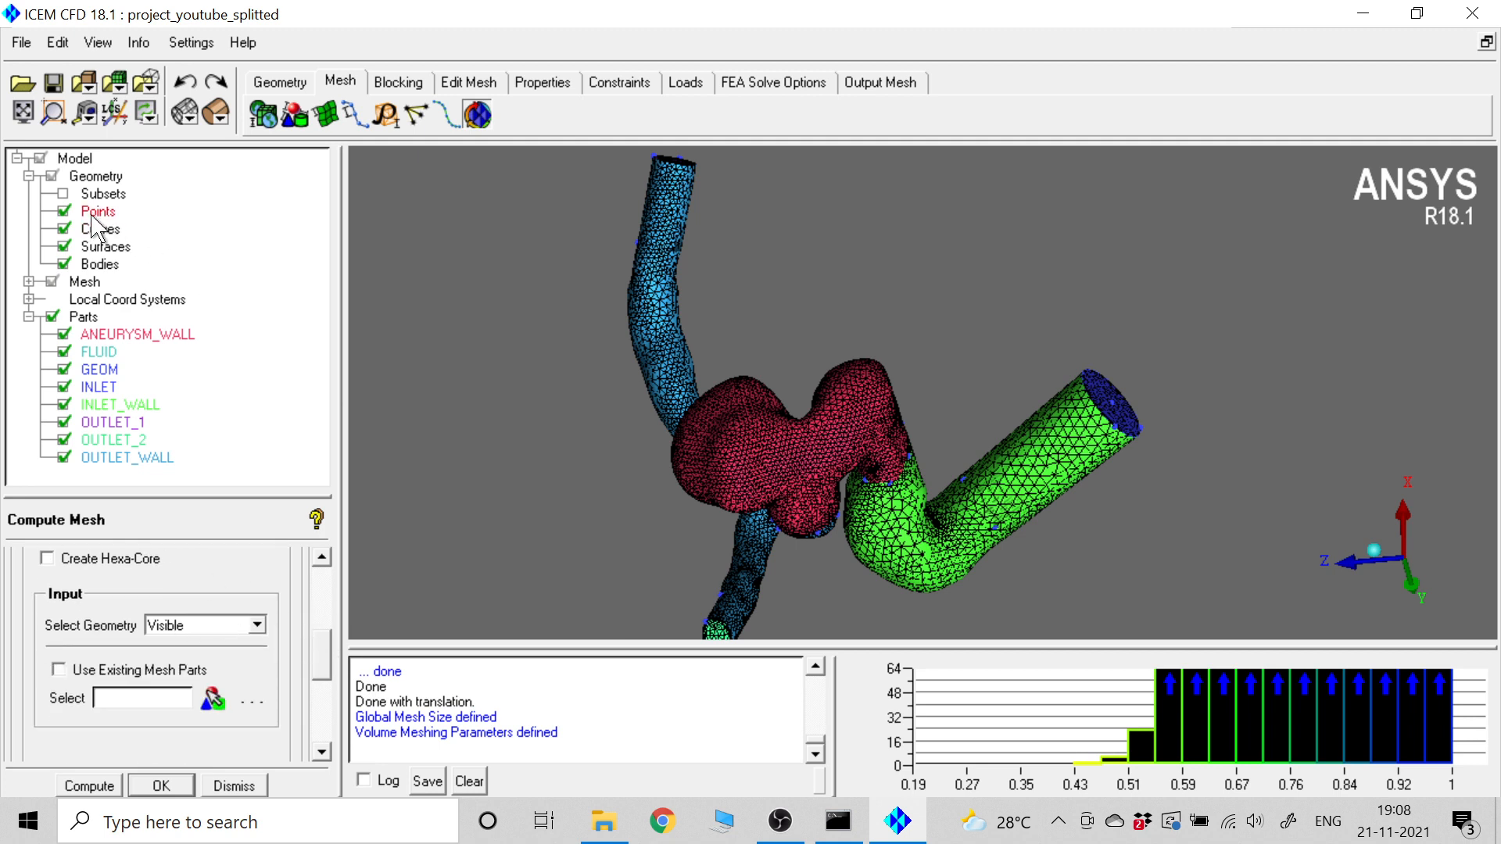
left_click(64, 212)
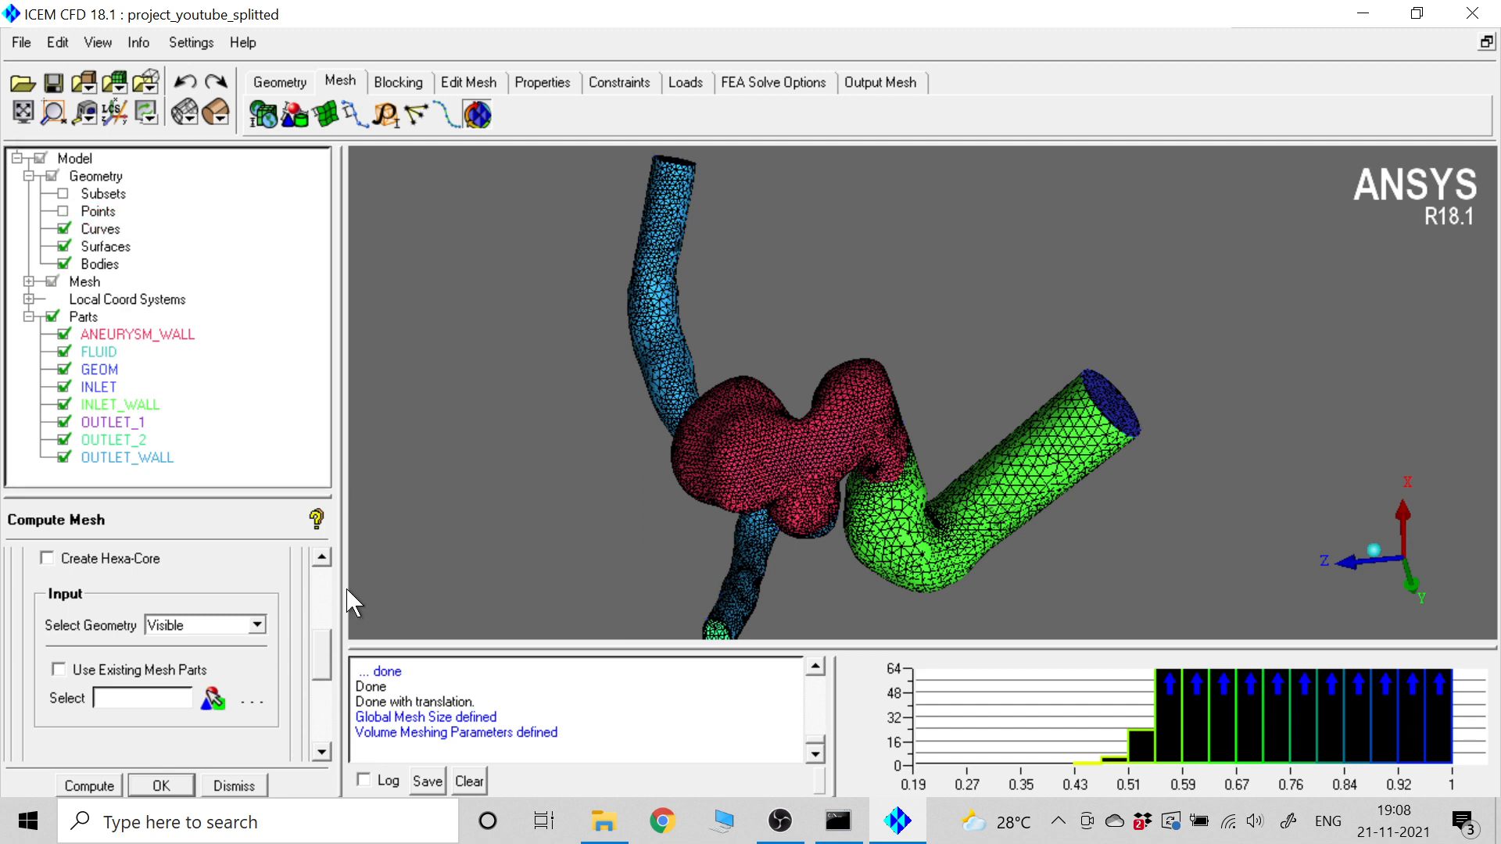
left_click(110, 786)
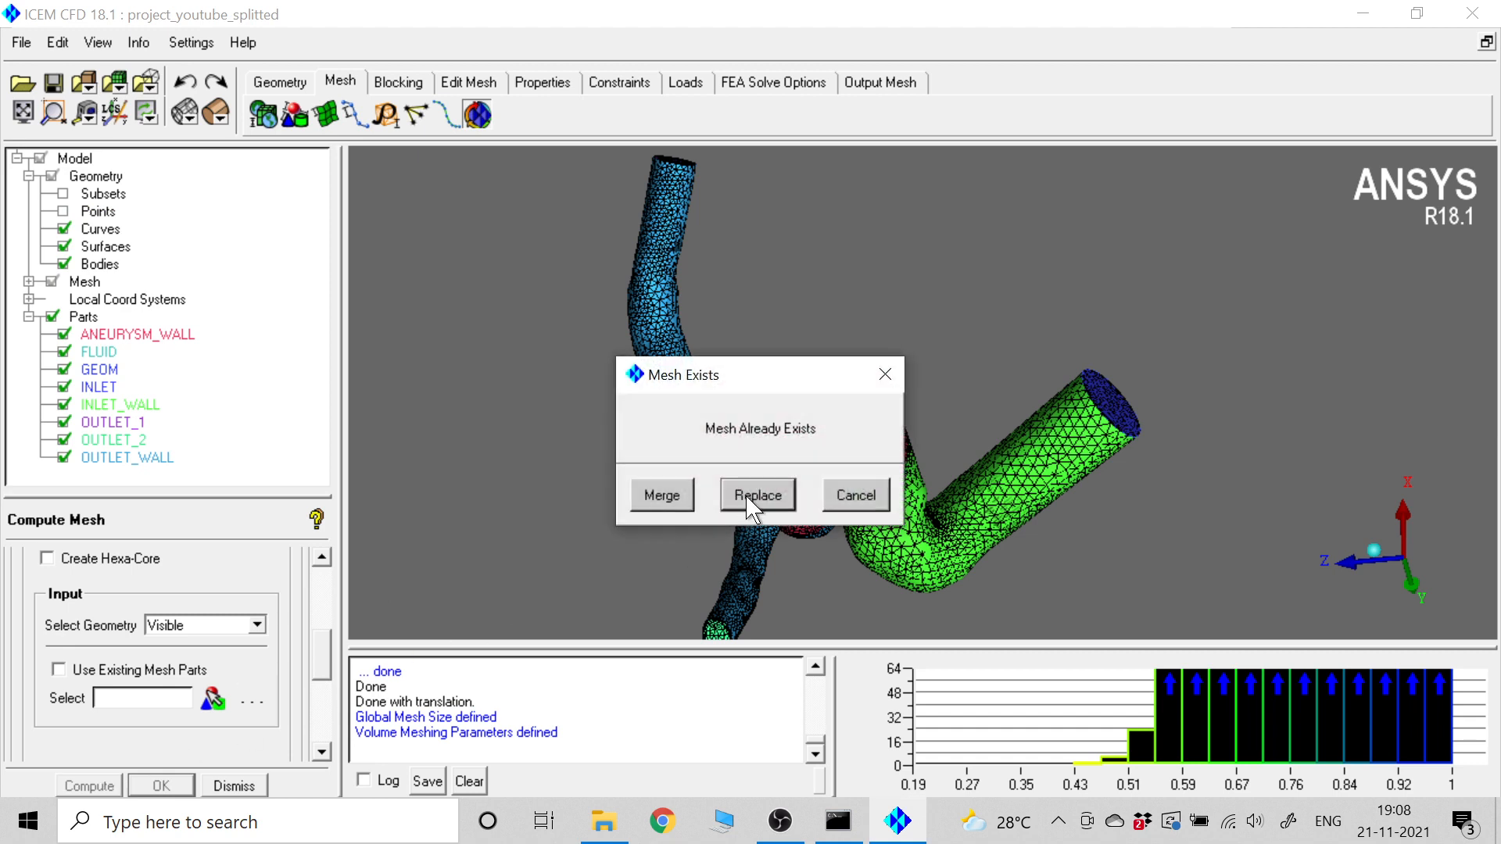
left_click(747, 498)
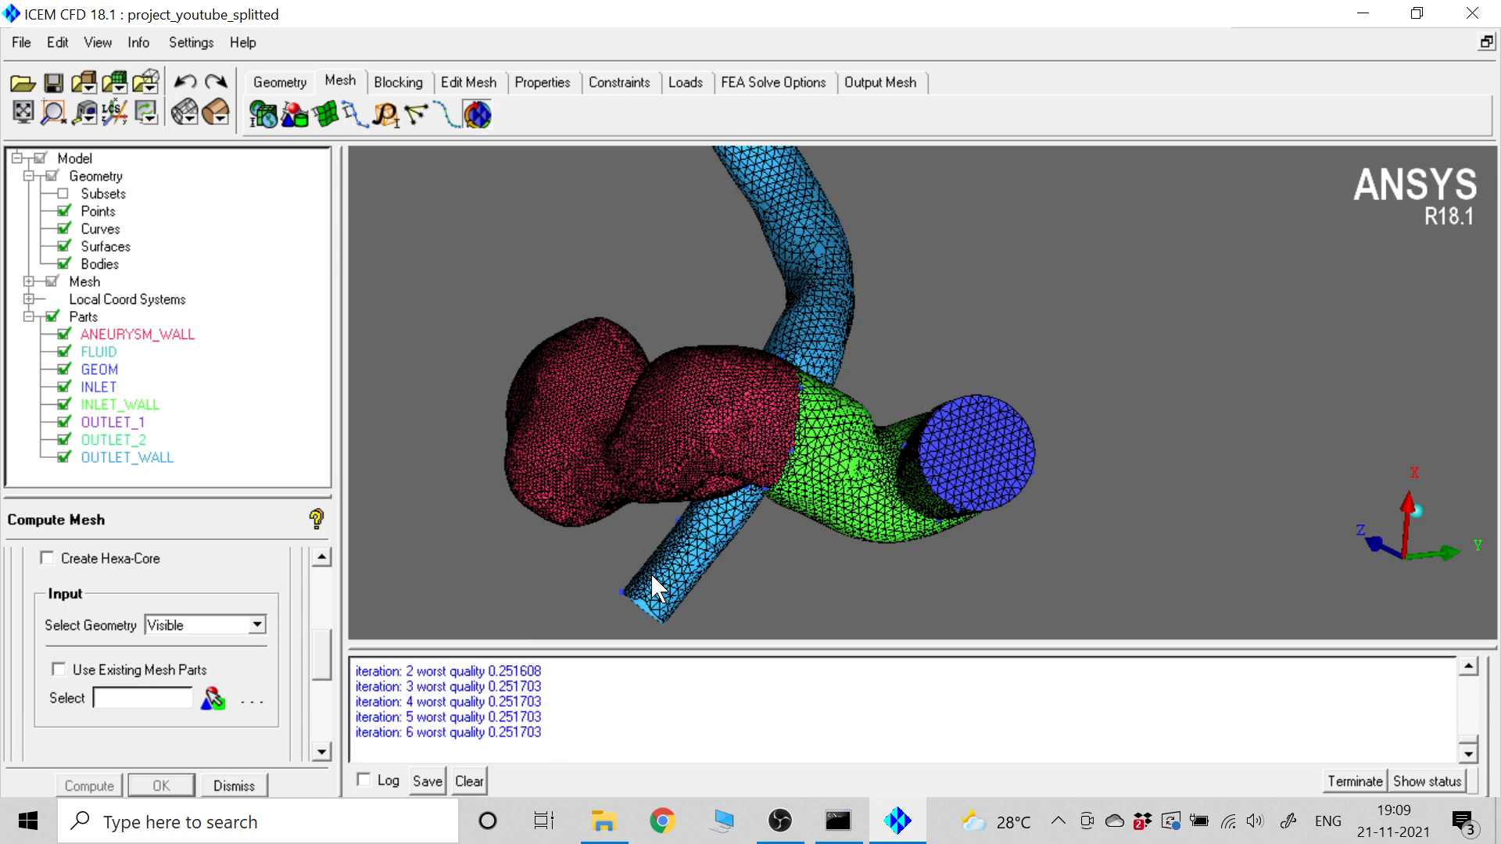
- Inspect the newly computed mesh around the vessel ends, and terminate the running prism layer job
left_click_drag(651, 574, 832, 368)
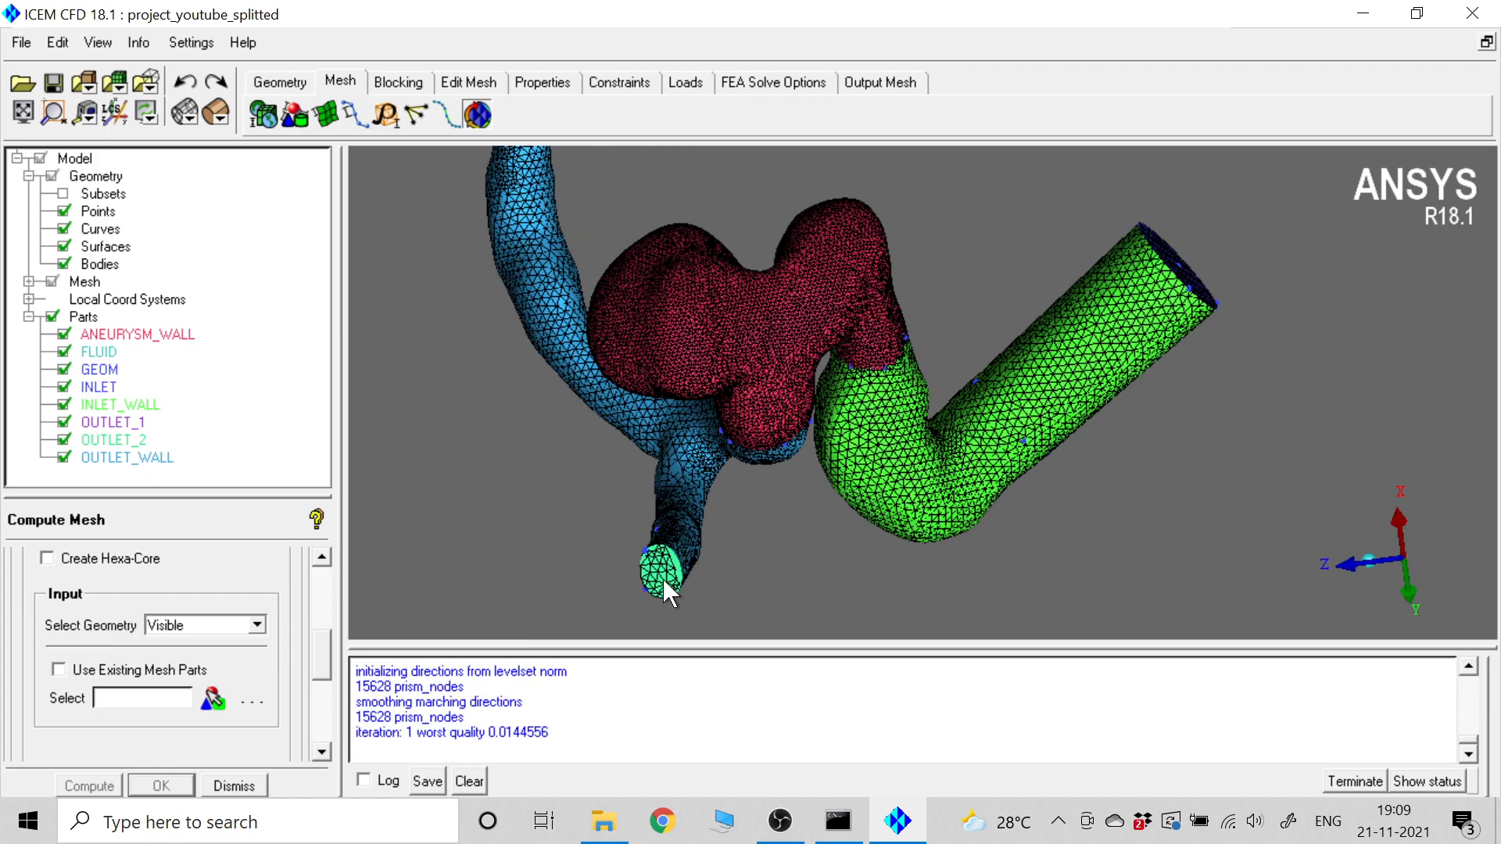
left_click_drag(1071, 384, 830, 280)
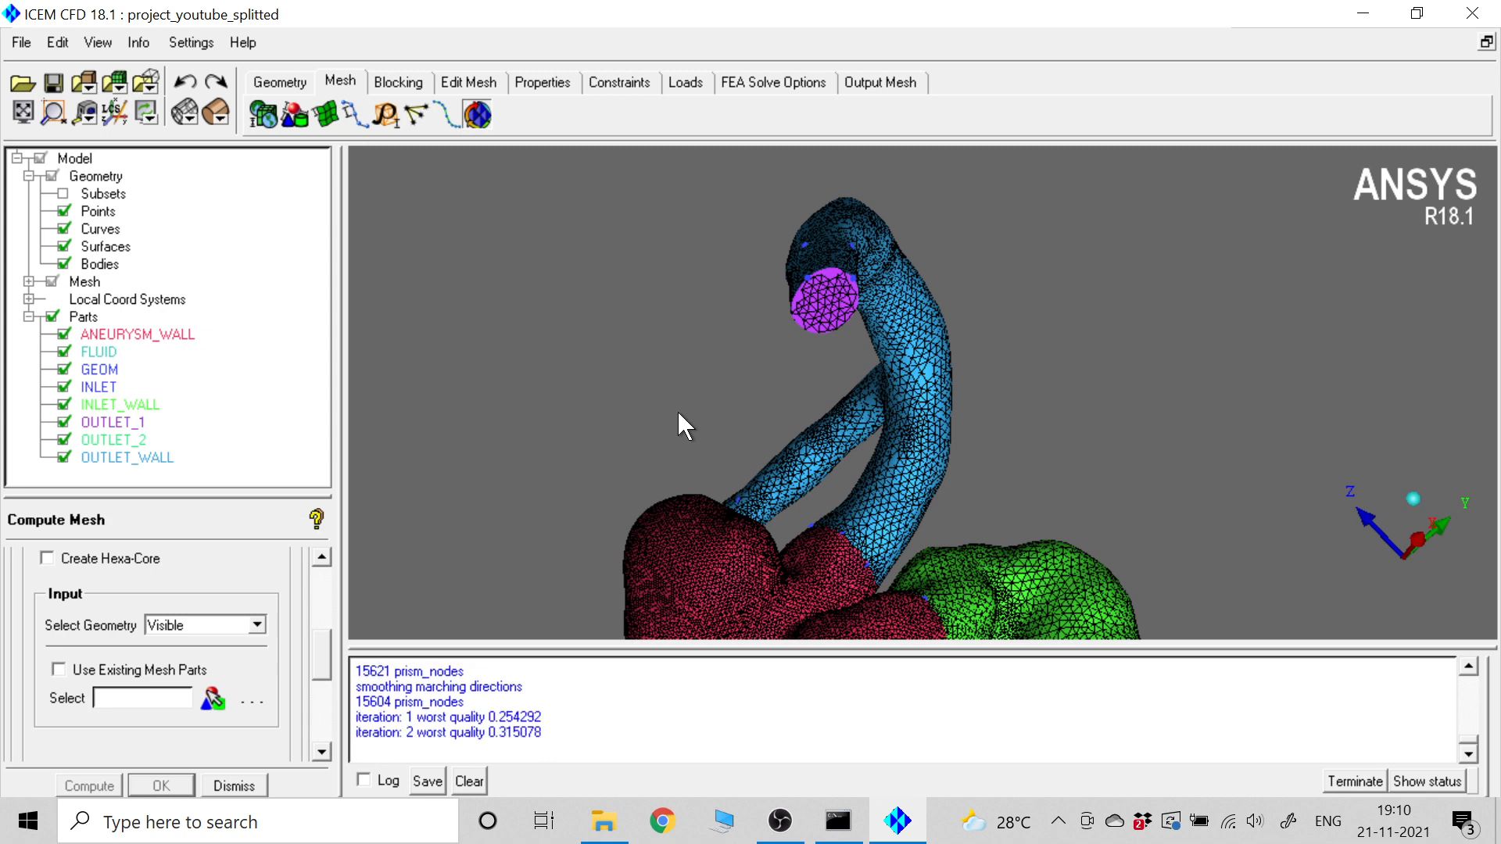
left_click_drag(707, 398, 828, 381)
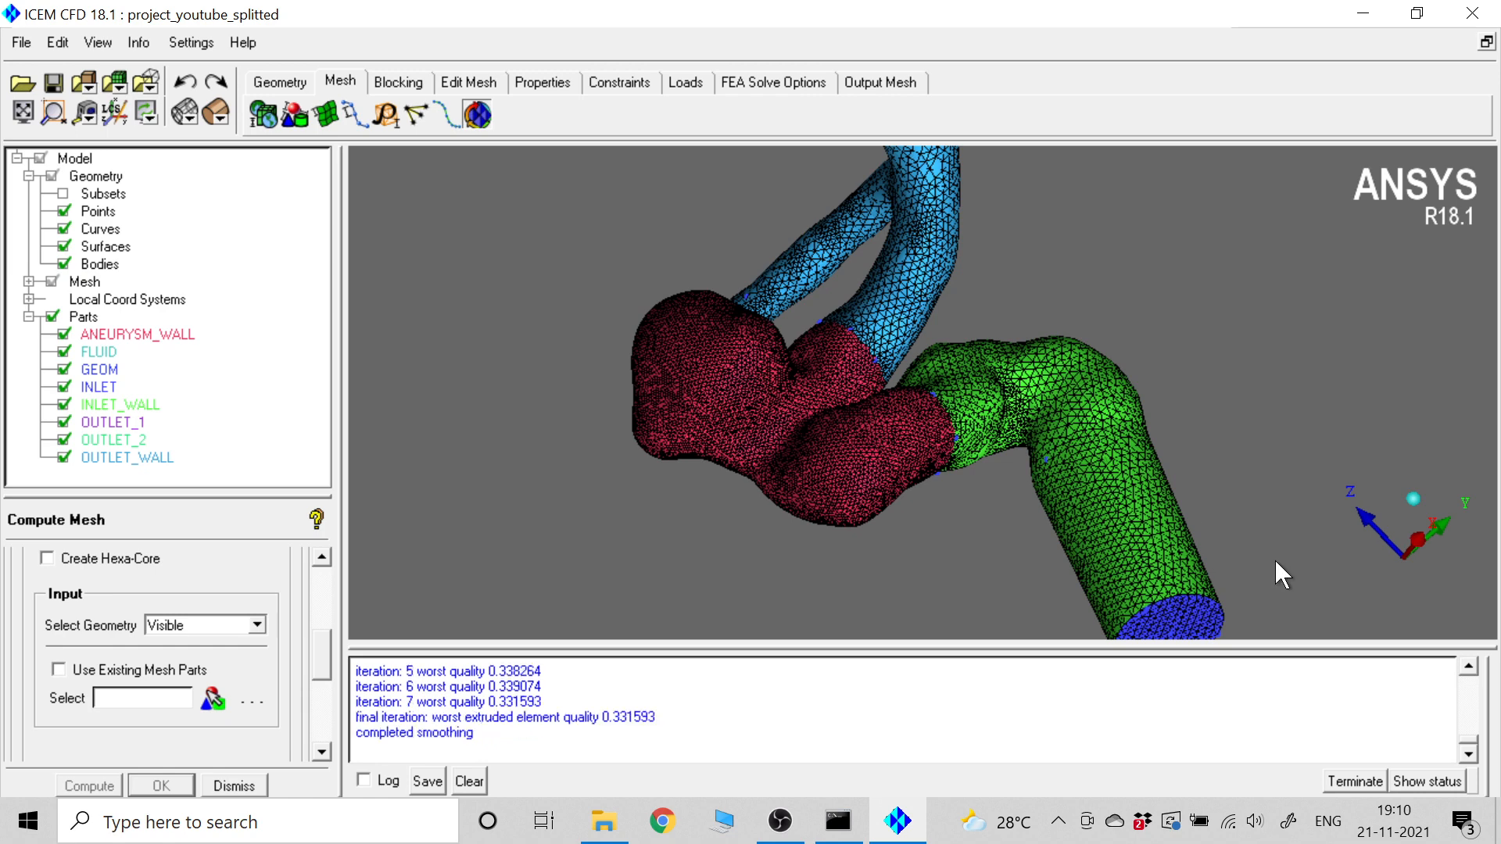
left_click(1348, 782)
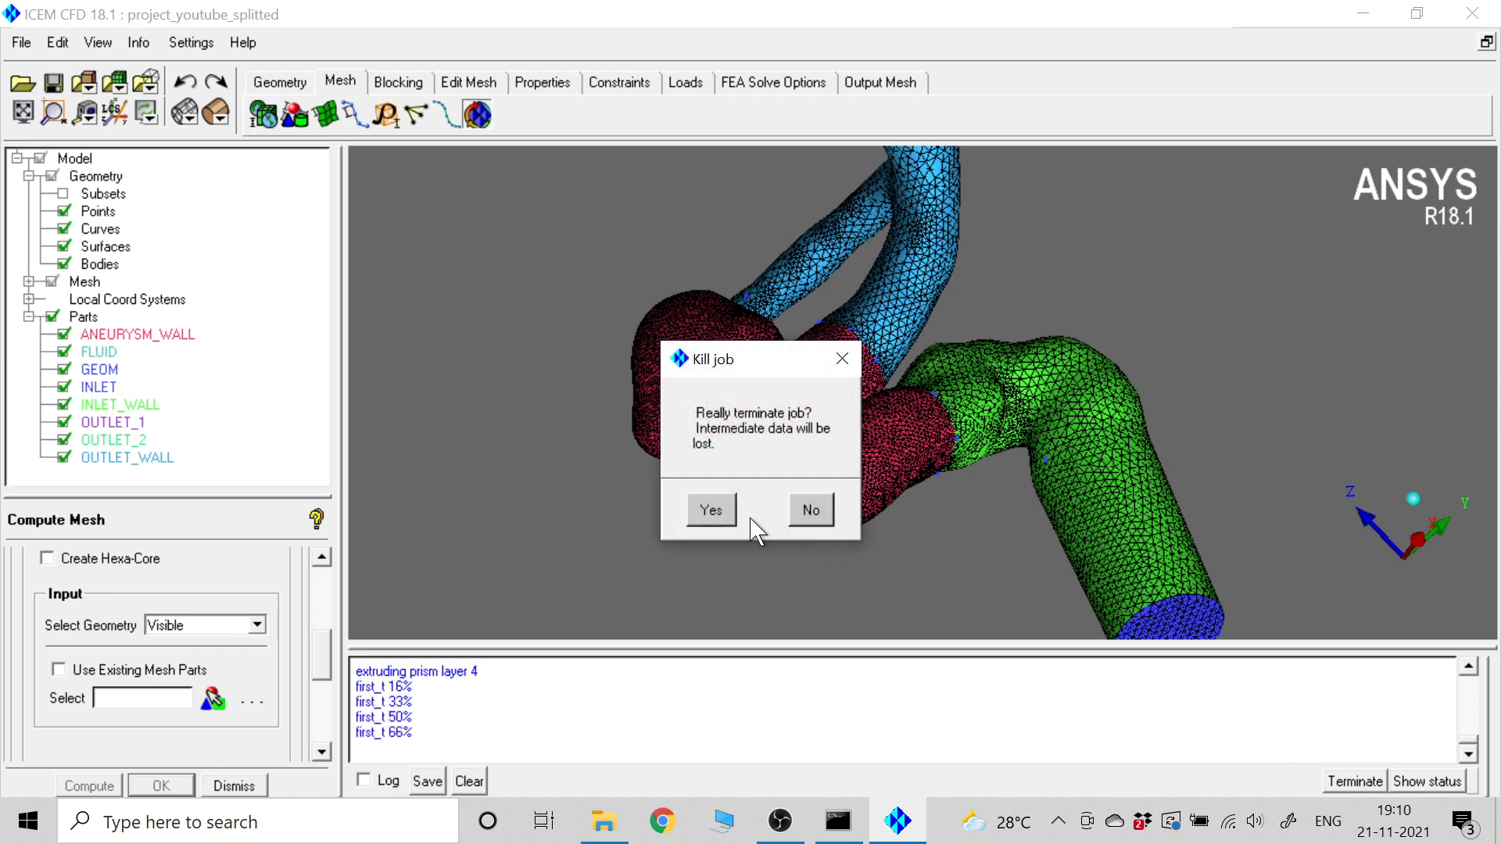
left_click(720, 519)
- Expand the mesh display categories and hide the mesh shells so the plain geometry around the OUTLET_1 cap is shown
scroll(837, 388, "down", 3)
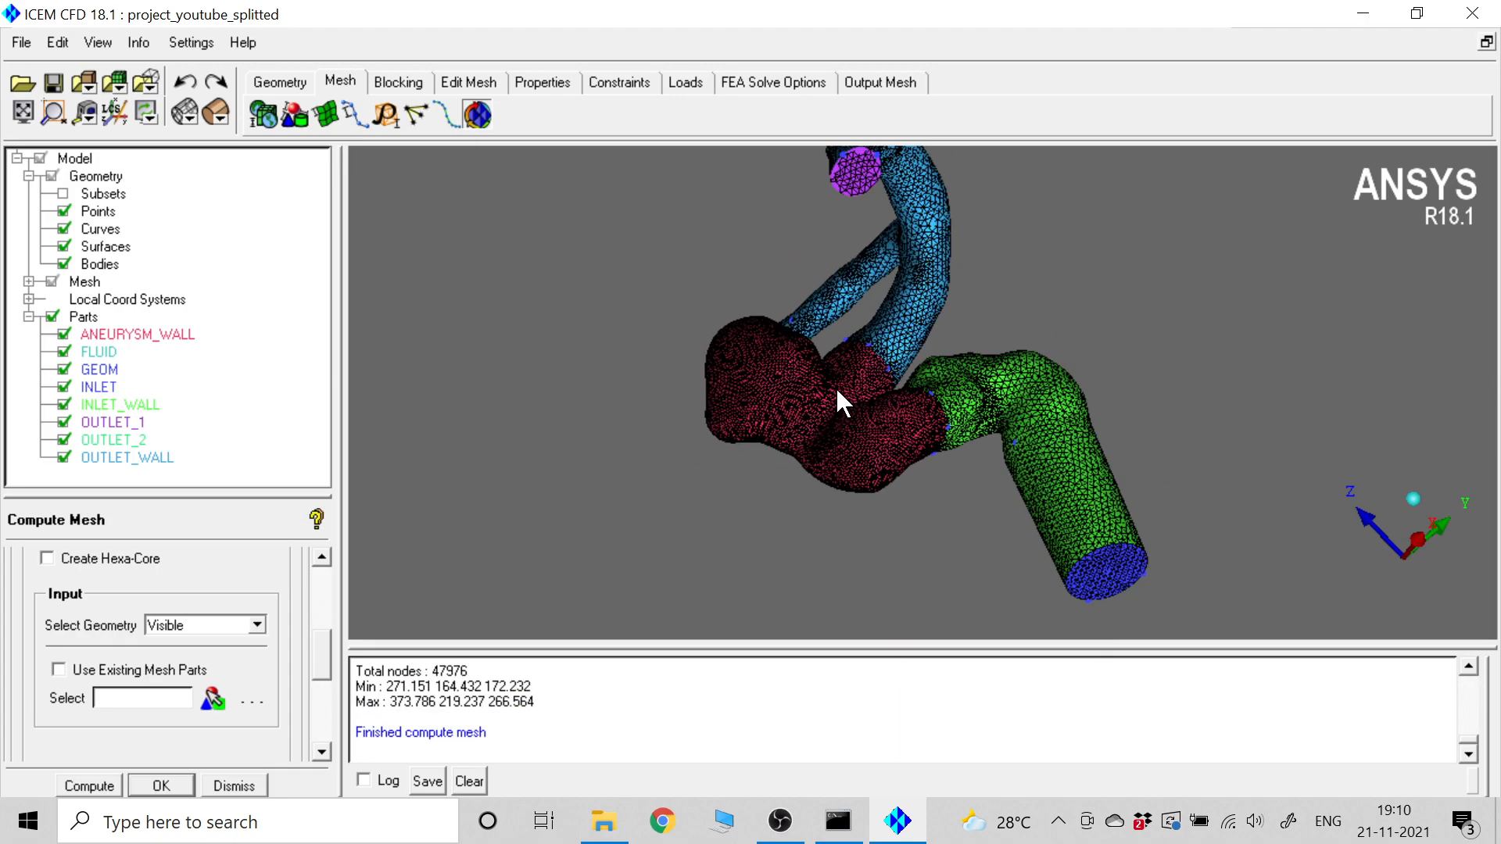
left_click_drag(836, 388, 876, 475)
middle_click_drag(887, 337, 852, 480)
left_click_drag(852, 480, 877, 340)
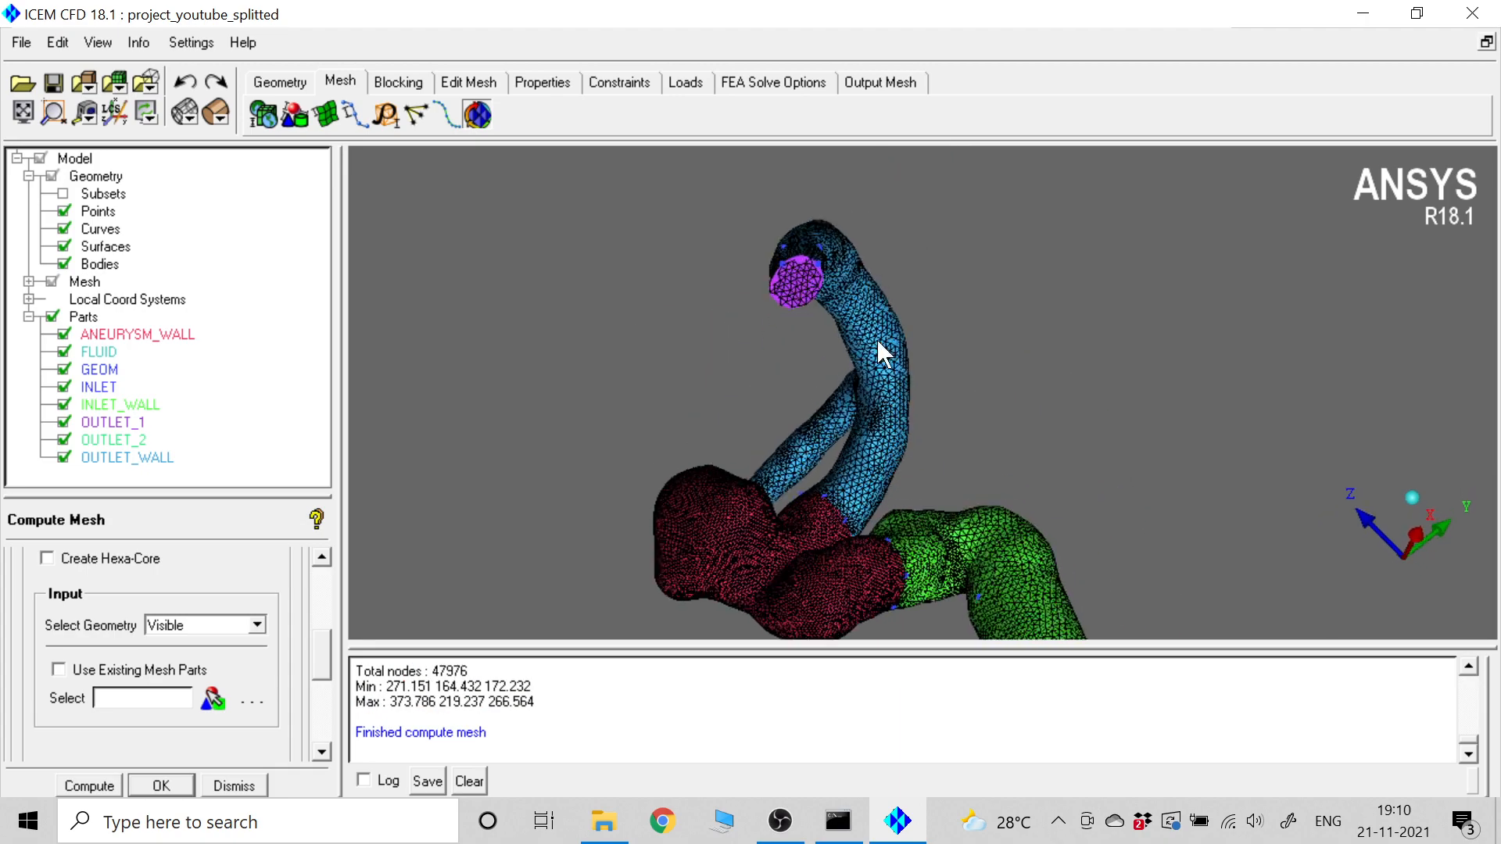
scroll(877, 340, "up", 2)
left_click(28, 282)
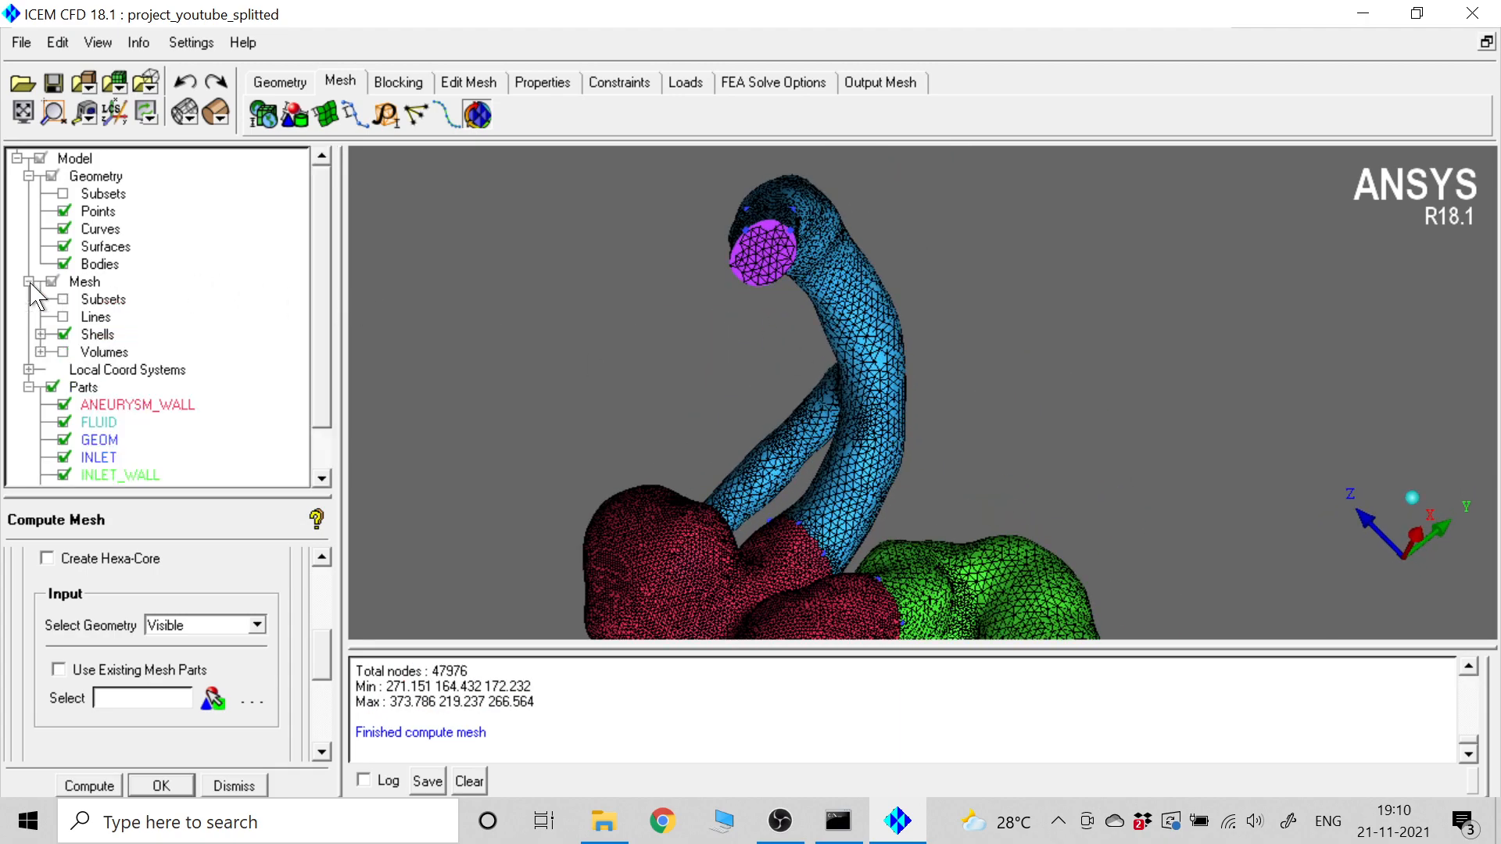
left_click(48, 281)
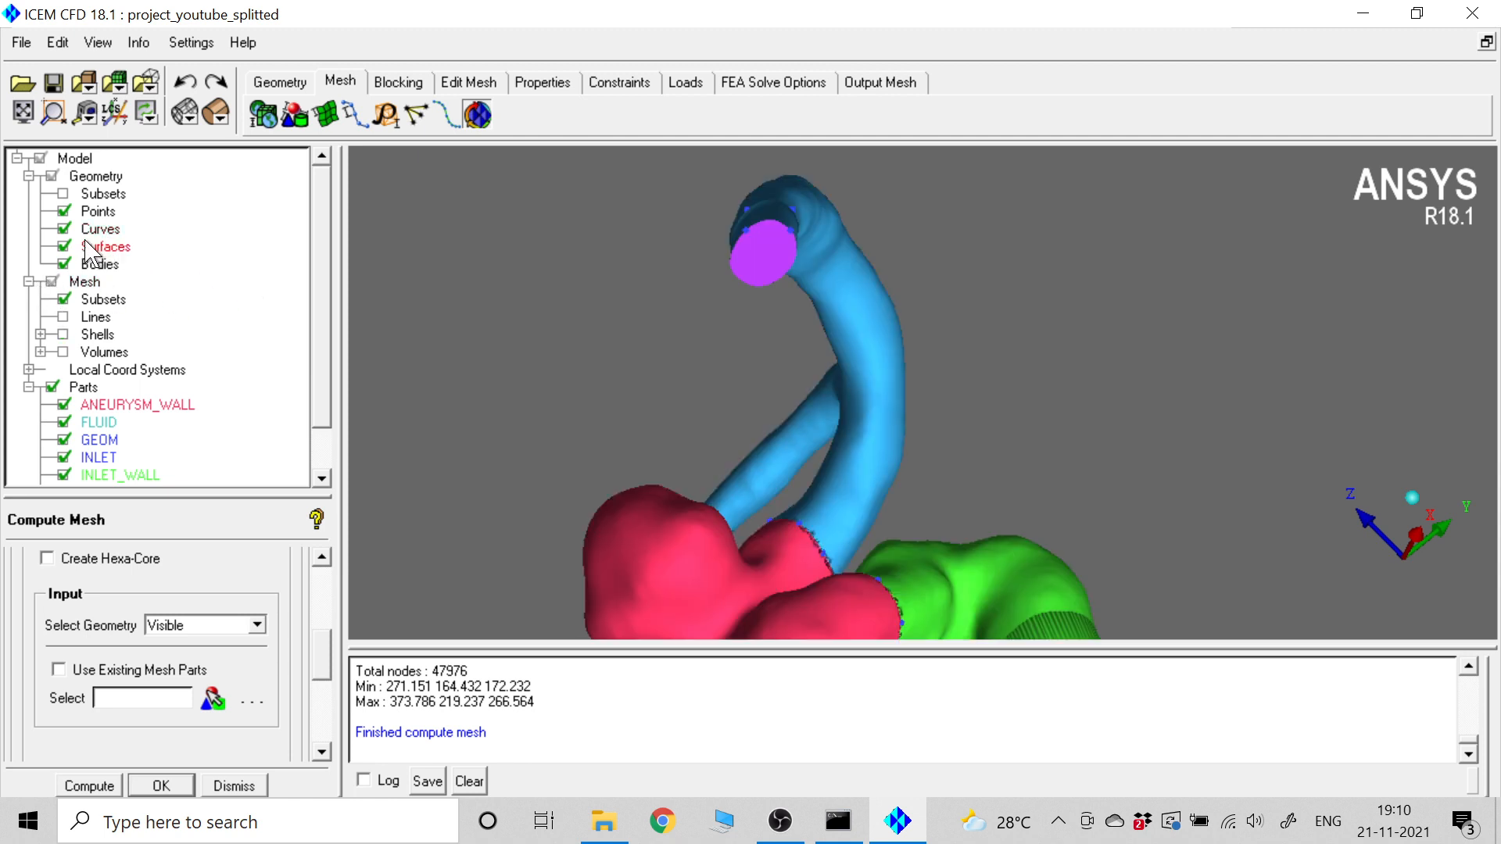
scroll(608, 316, "up", 3)
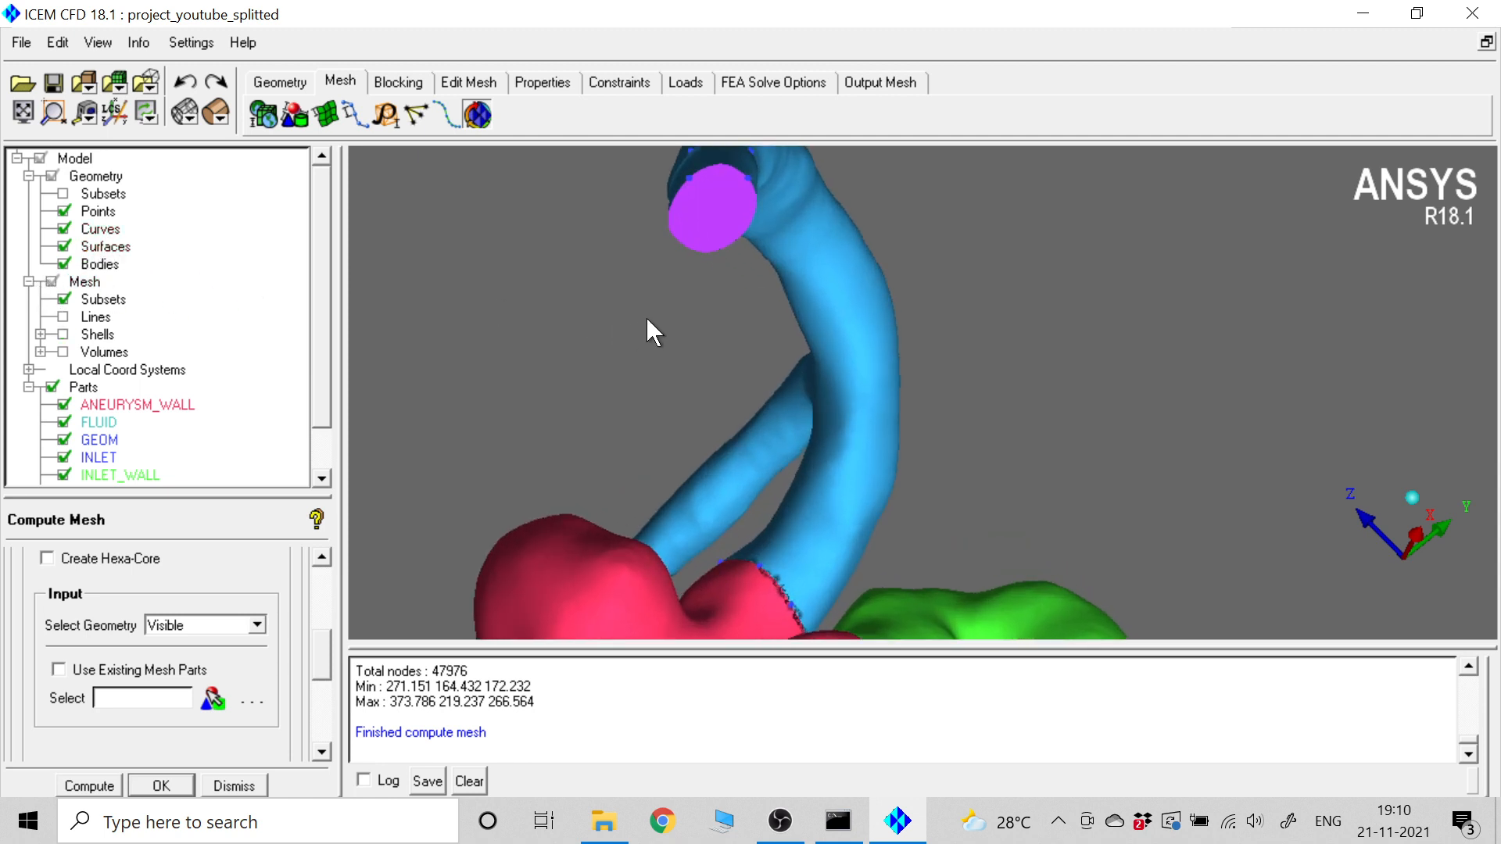
left_click(64, 229)
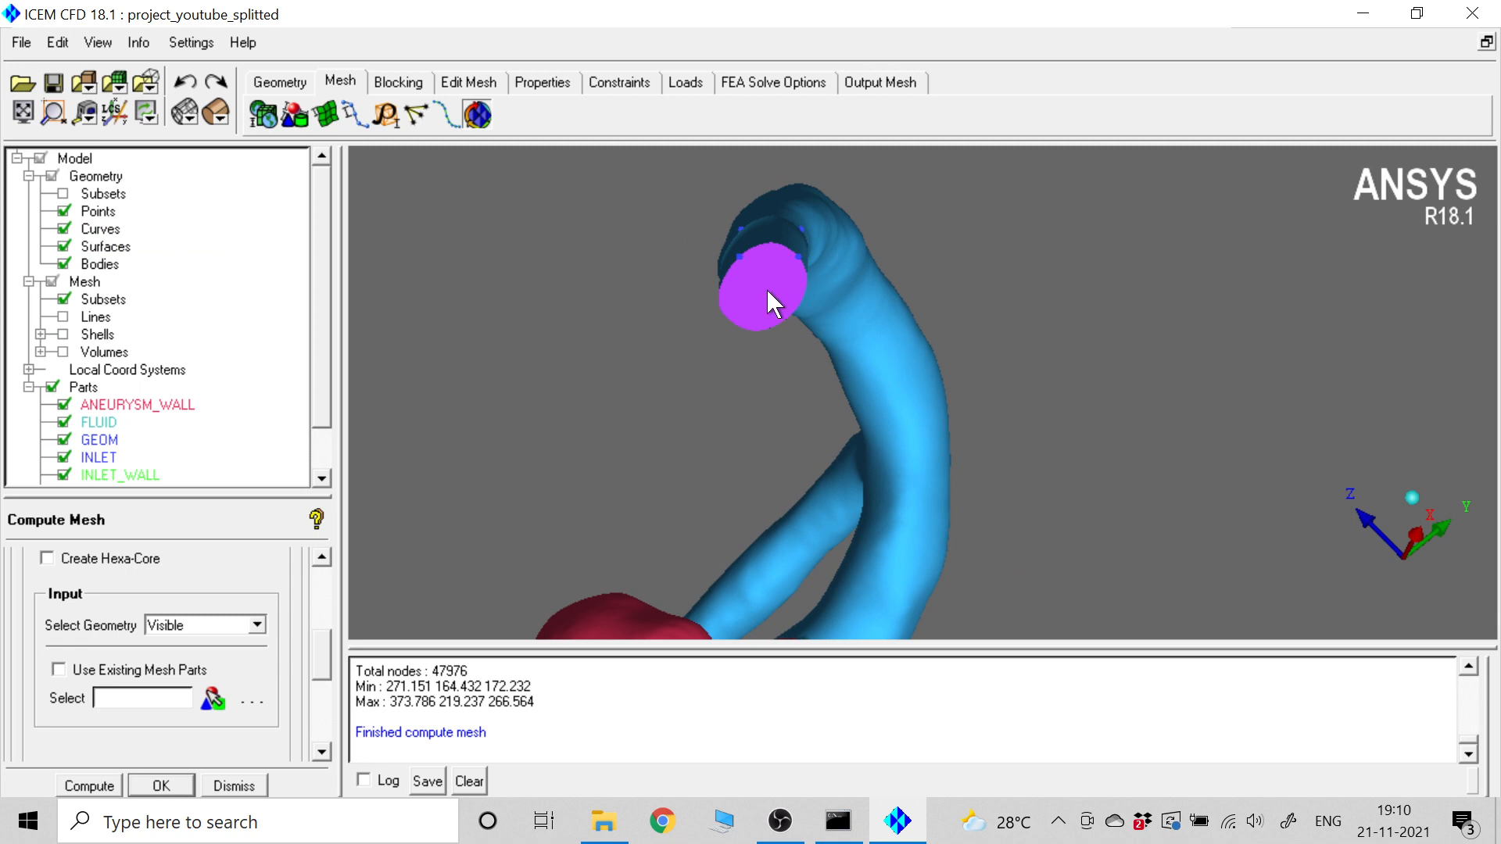
- Extract the boundary curve from the OUTLET_1 cap surface into part GEOM
left_click(280, 81)
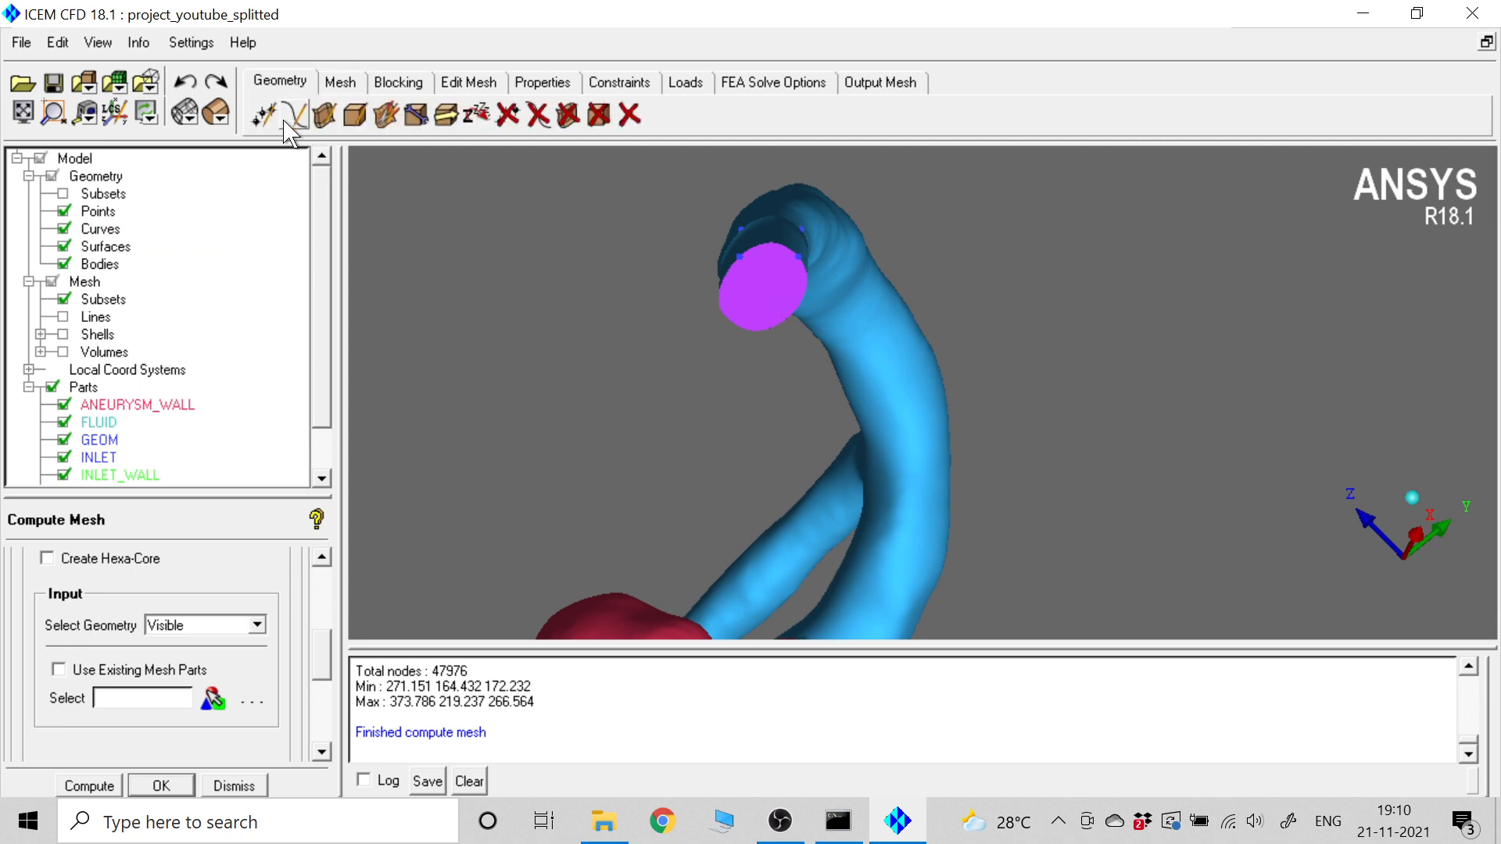
left_click(293, 116)
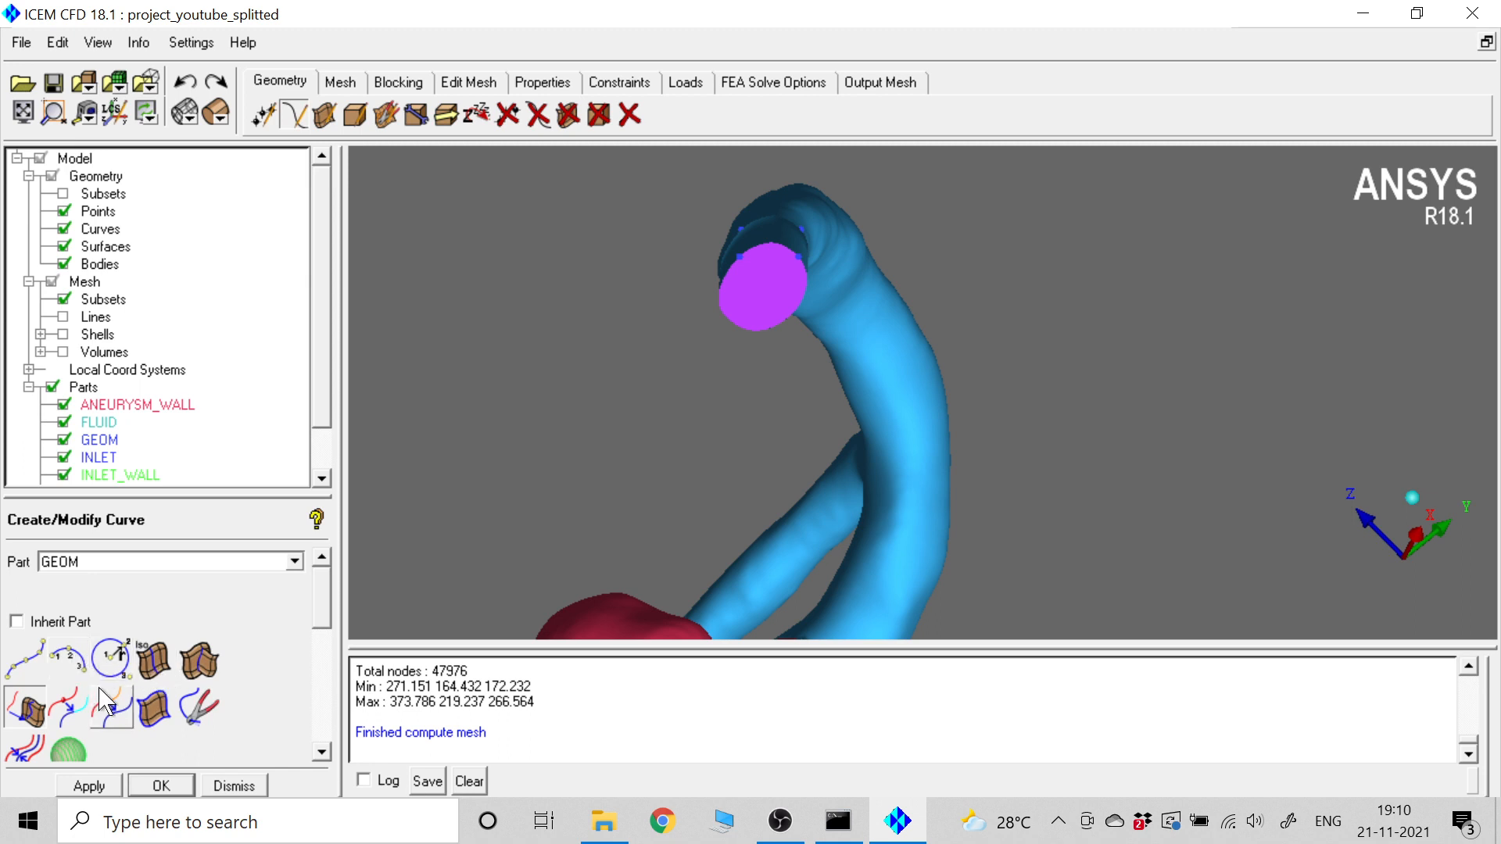
left_click(156, 710)
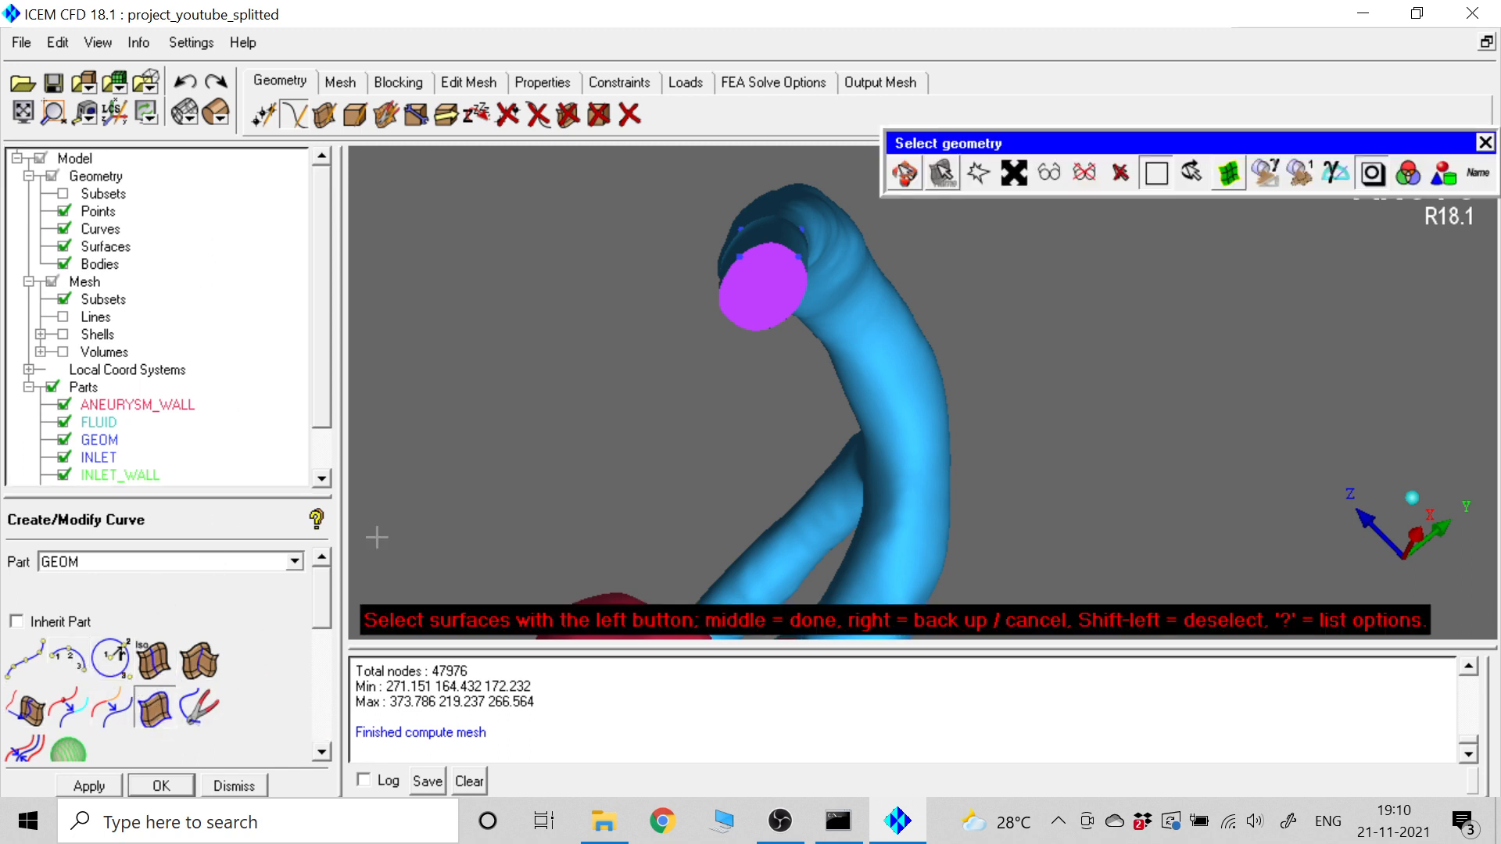
left_click(768, 267)
middle_click(596, 280)
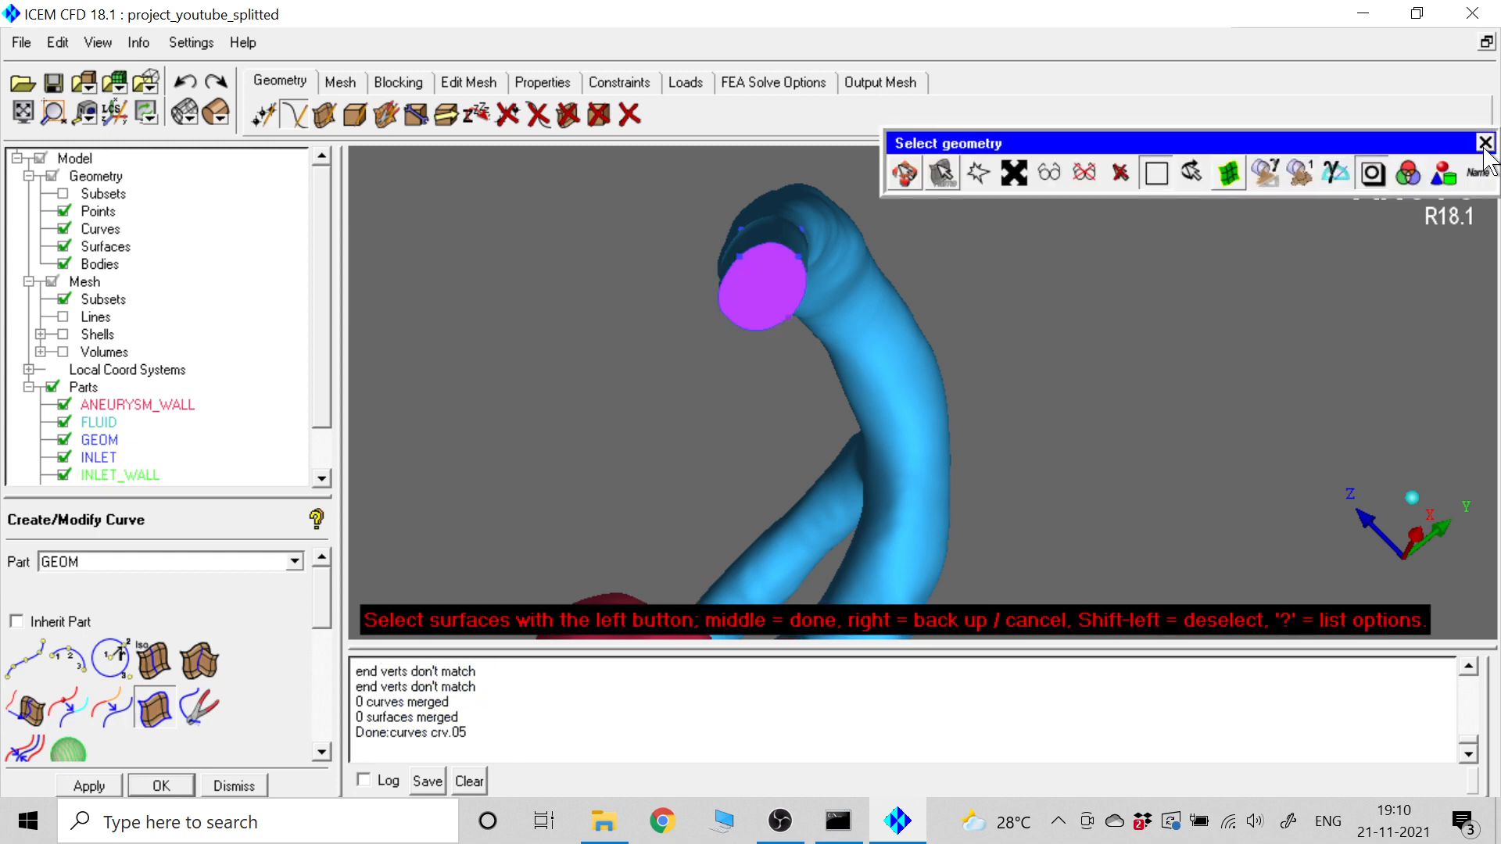
left_click(1485, 141)
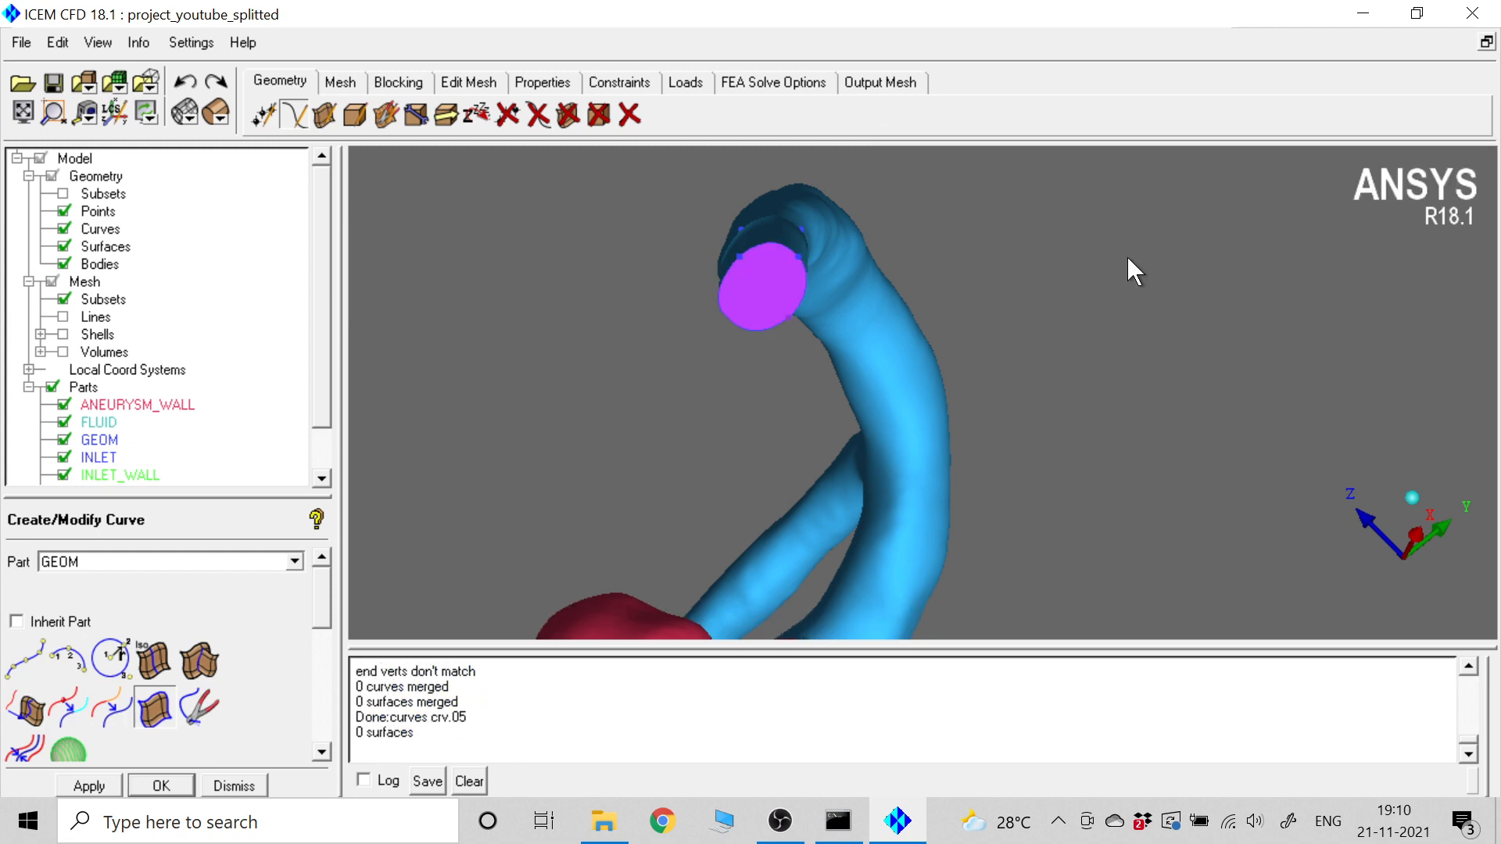
- Hide the surfaces to check the extracted outlet curve, and display them again
left_click(64, 248)
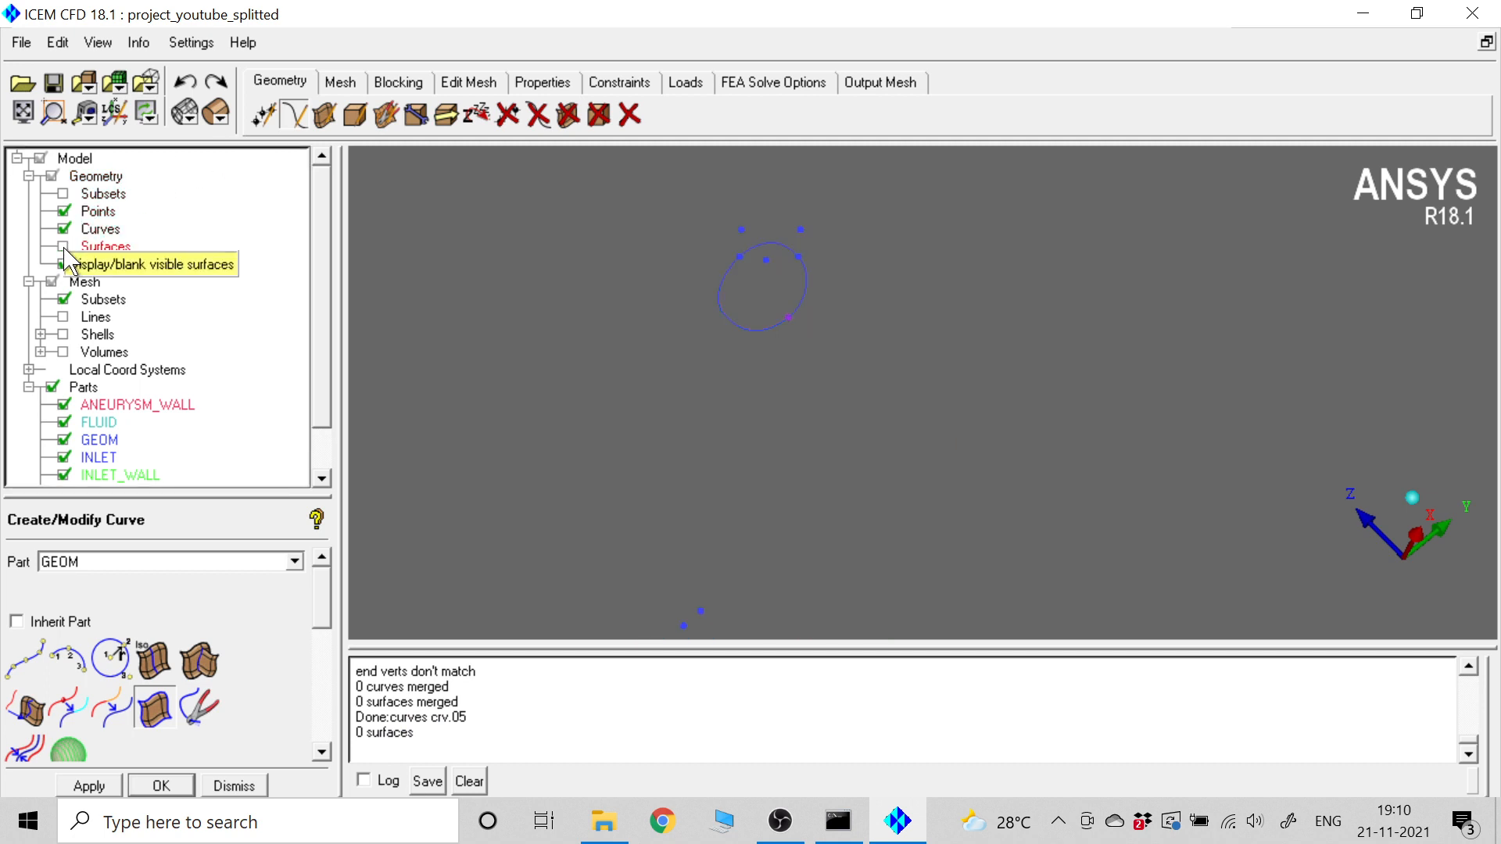
left_click(64, 248)
scroll(517, 288, "down", 6)
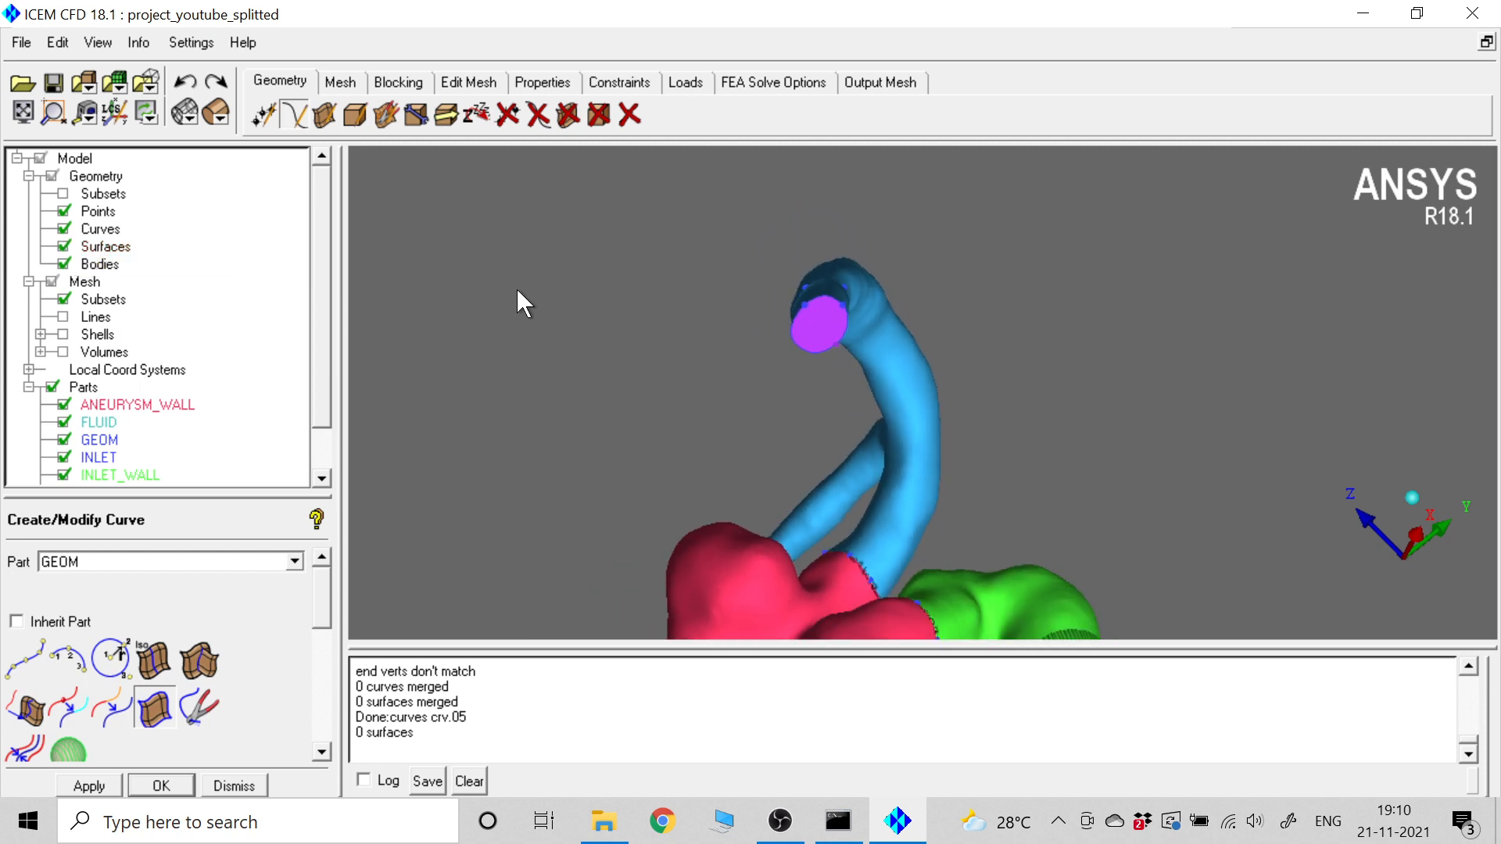
- Hide the surfaces to check for an extracted boundary curve at the INLET cap, and display them again
middle_click_drag(773, 371, 731, 332)
left_click_drag(730, 331, 633, 351)
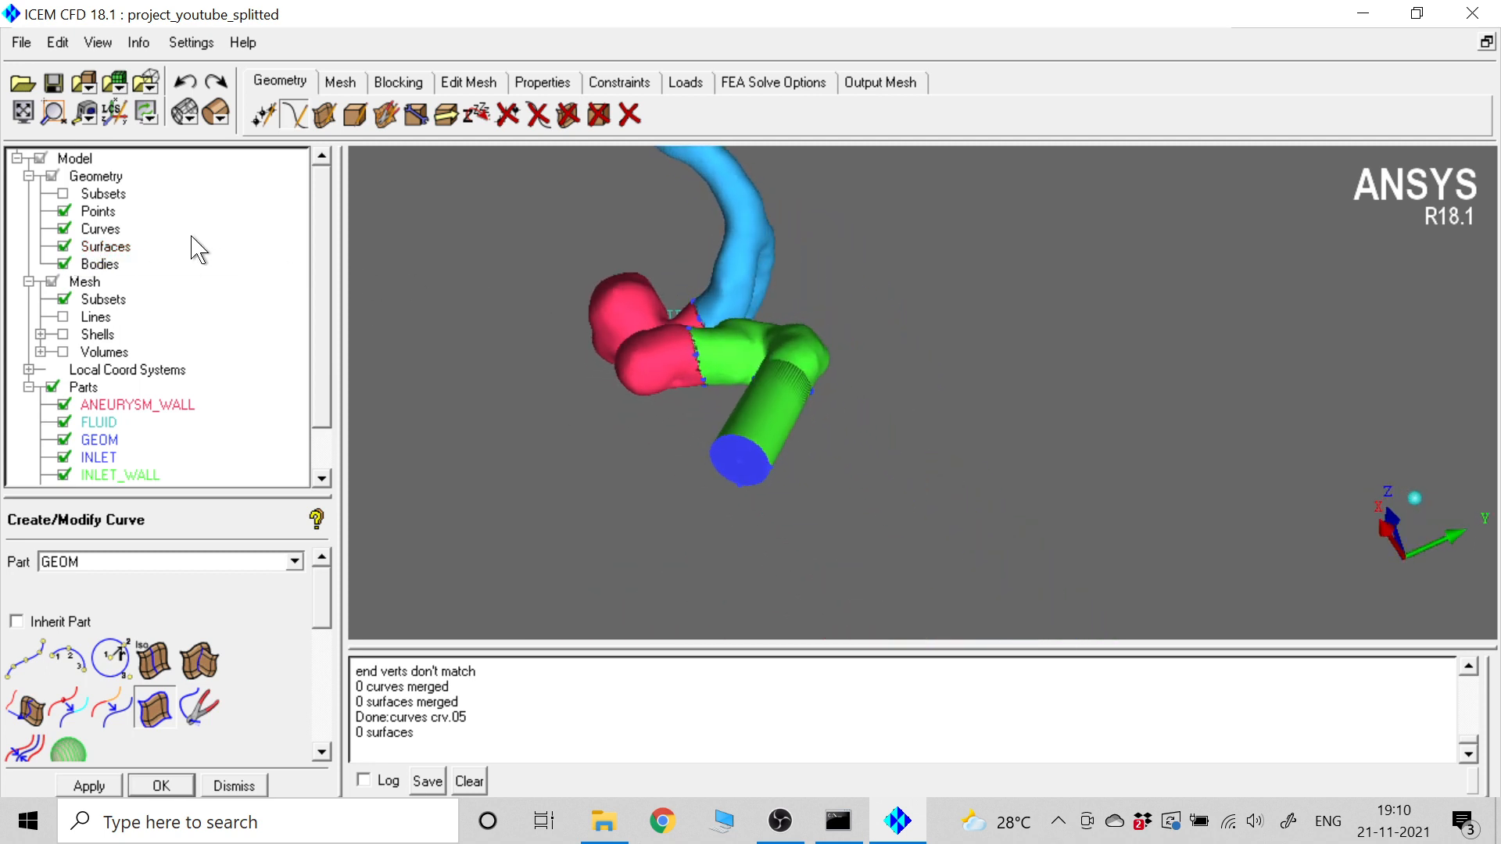
left_click(64, 246)
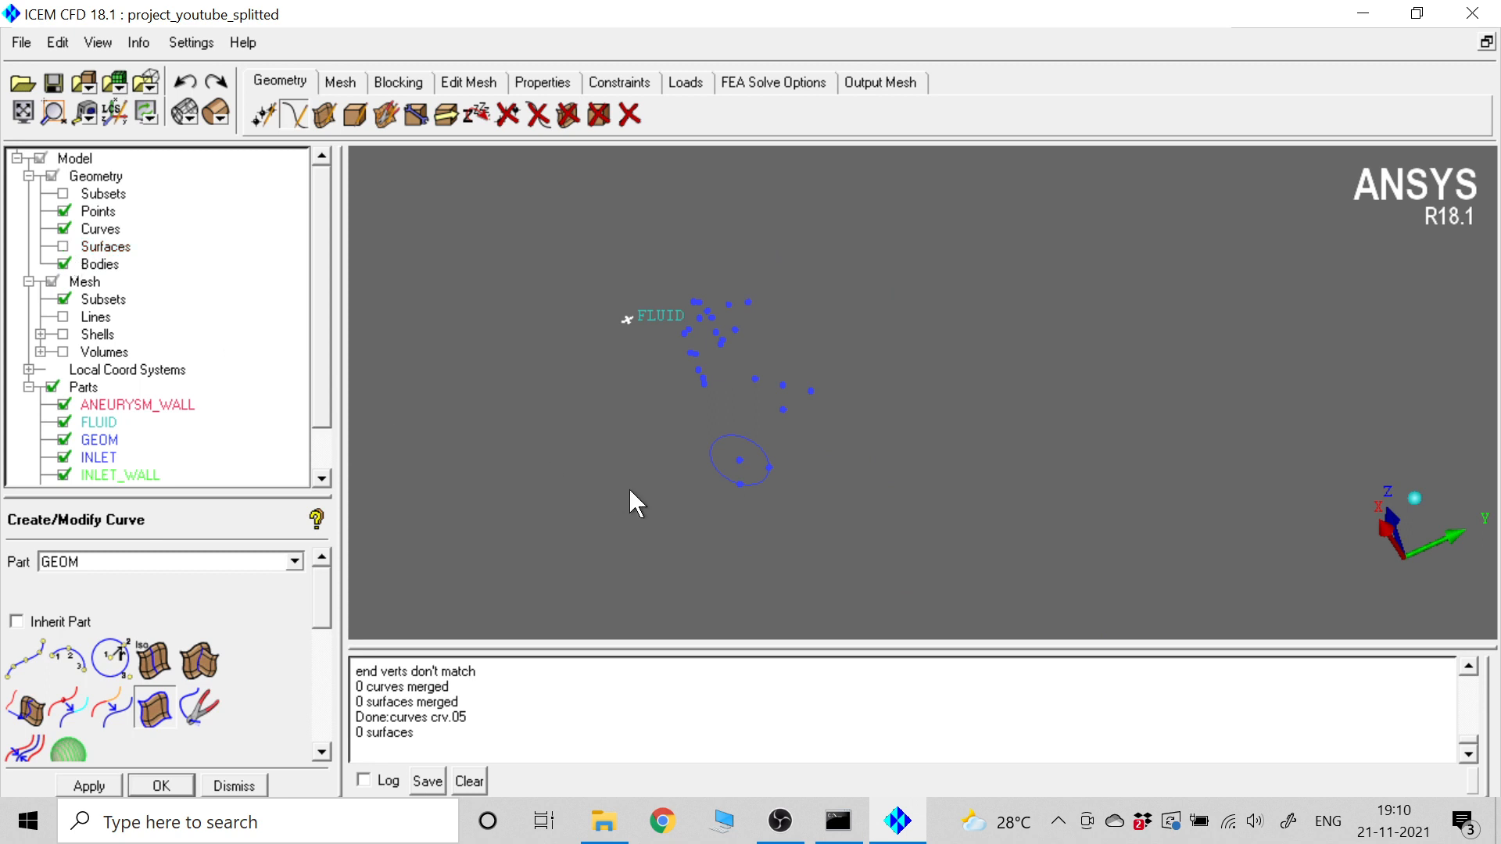
left_click(64, 246)
- Extract the boundary curve from the cap surface of the short side branch outlet into part GEOM
left_click_drag(858, 344, 332, 286)
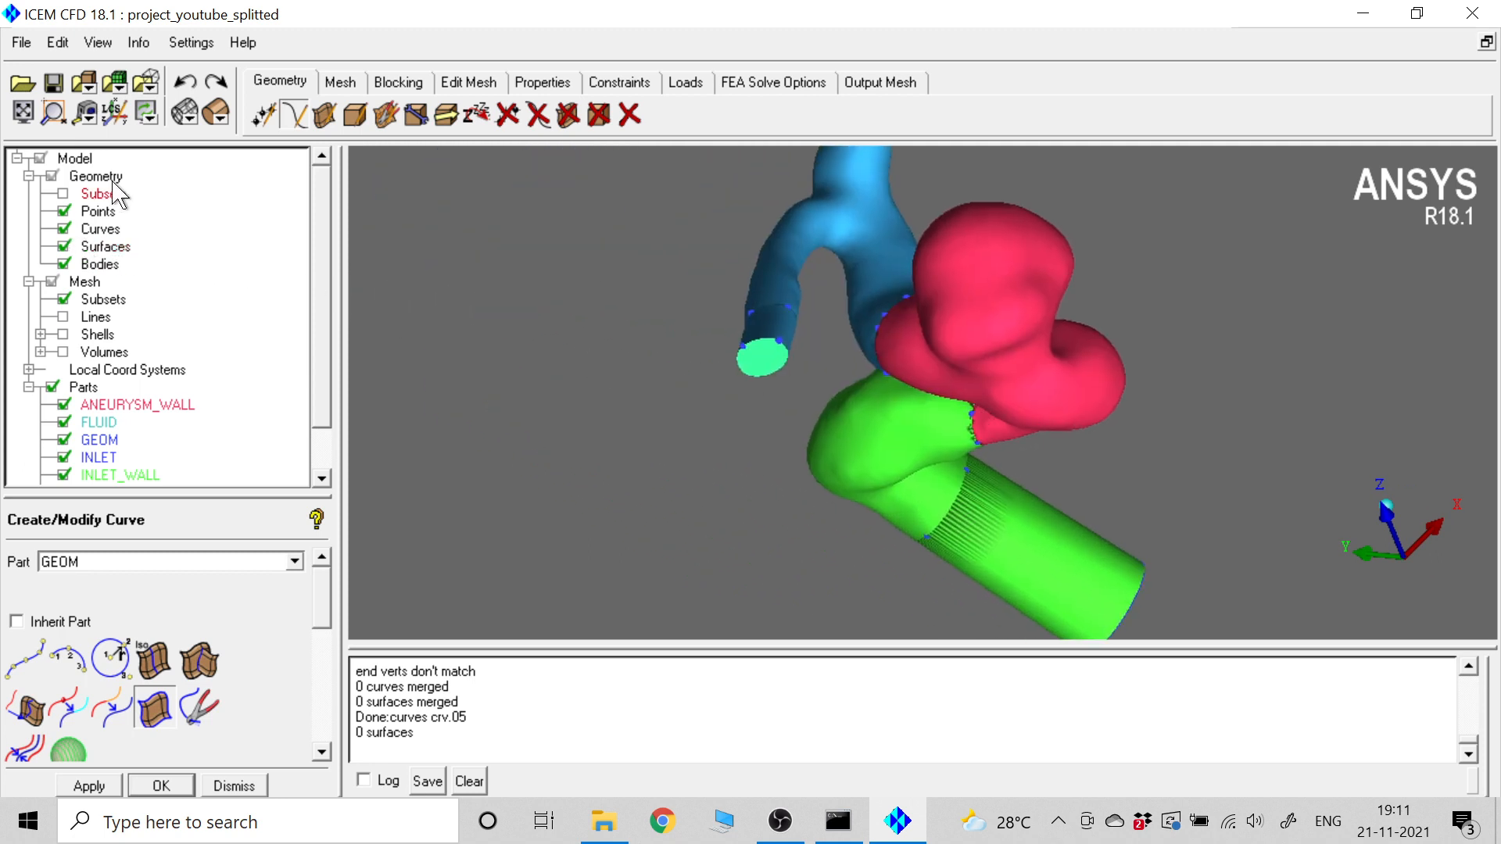
left_click(155, 708)
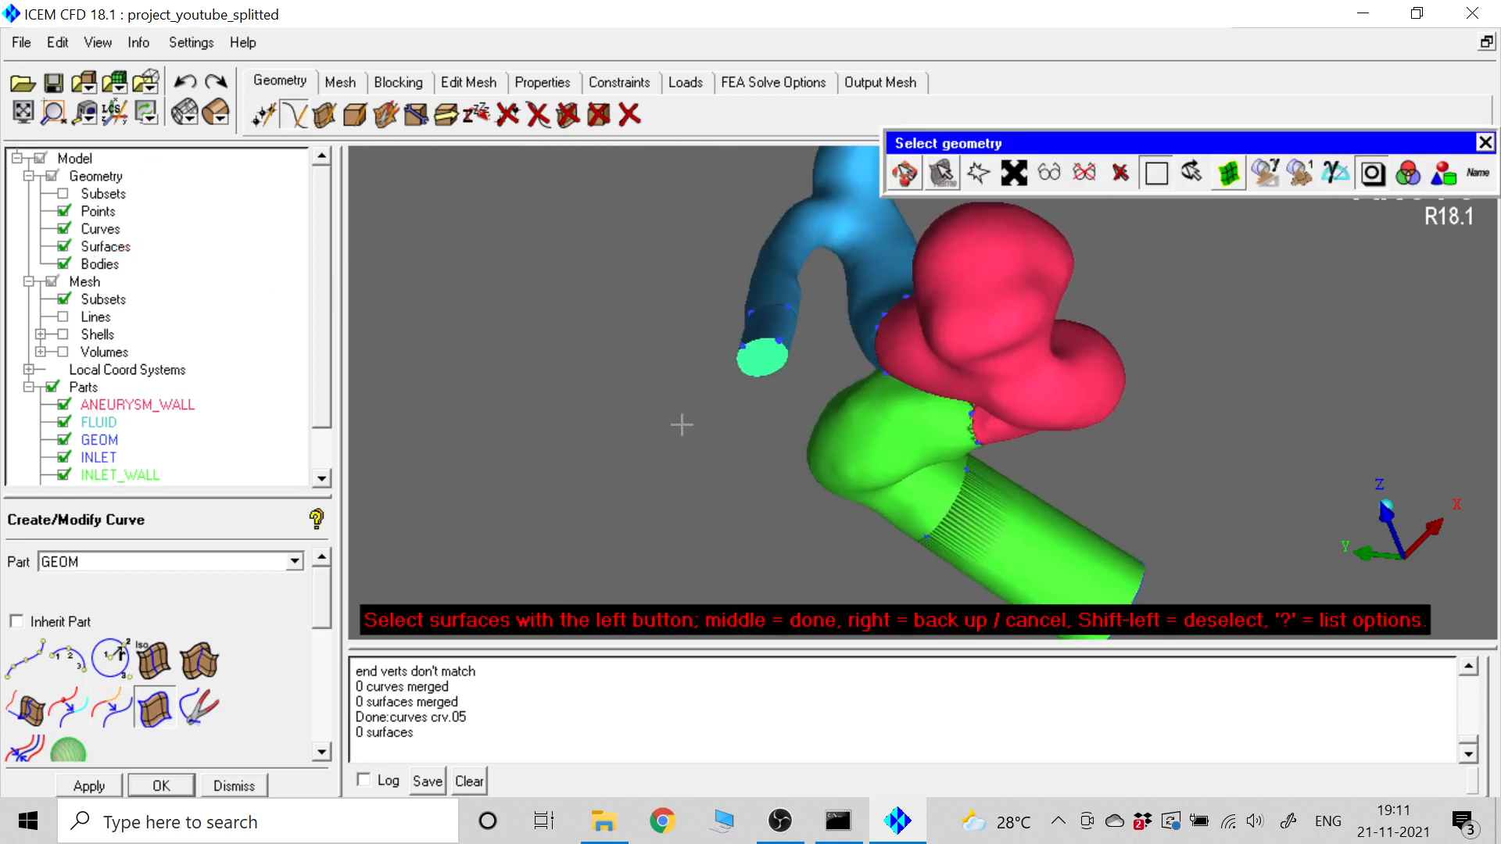
left_click(753, 360)
middle_click(612, 385)
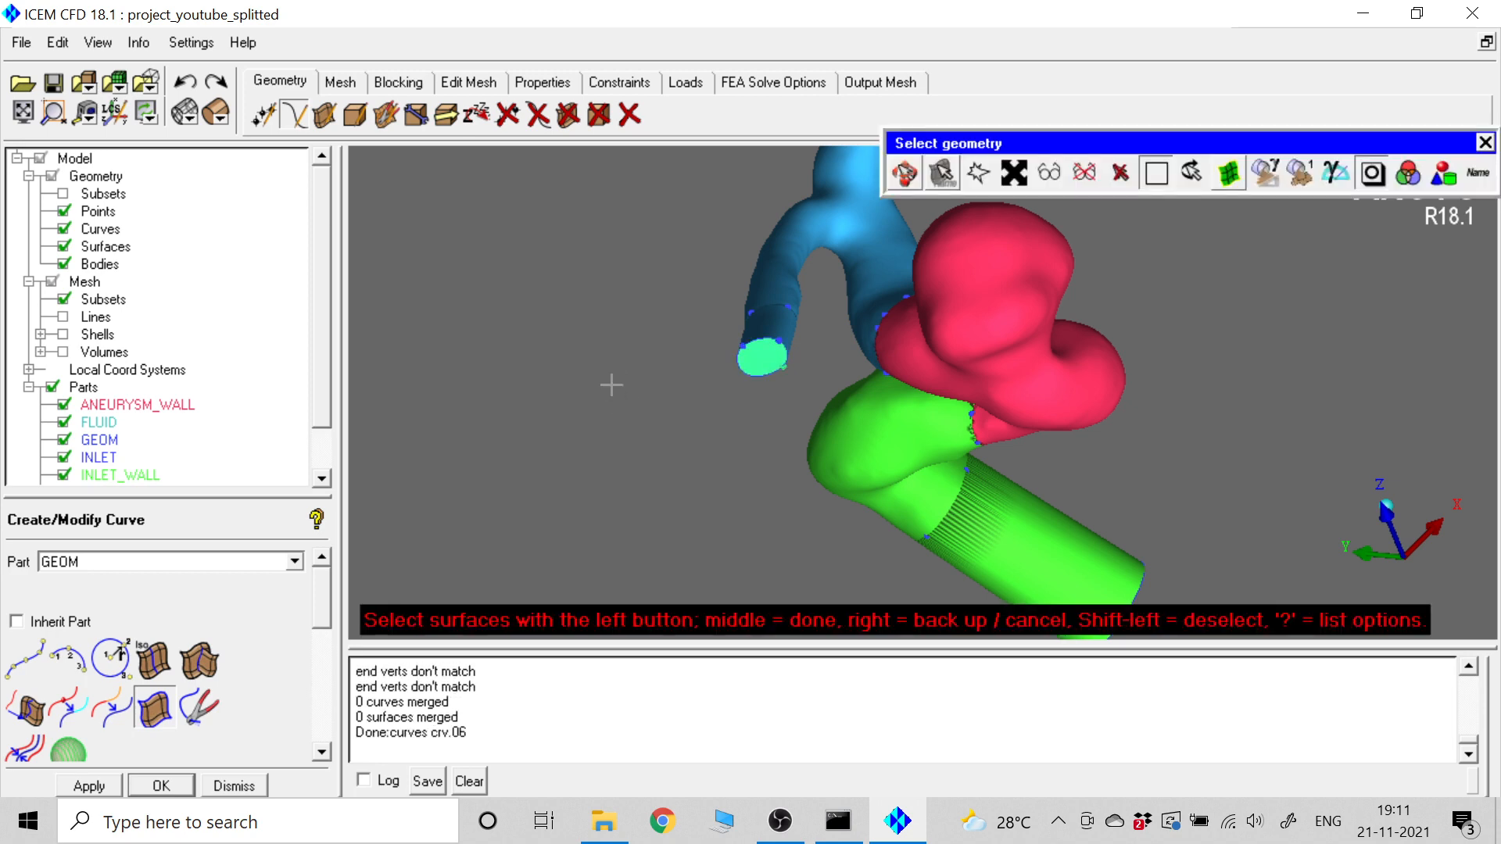
left_click(1486, 141)
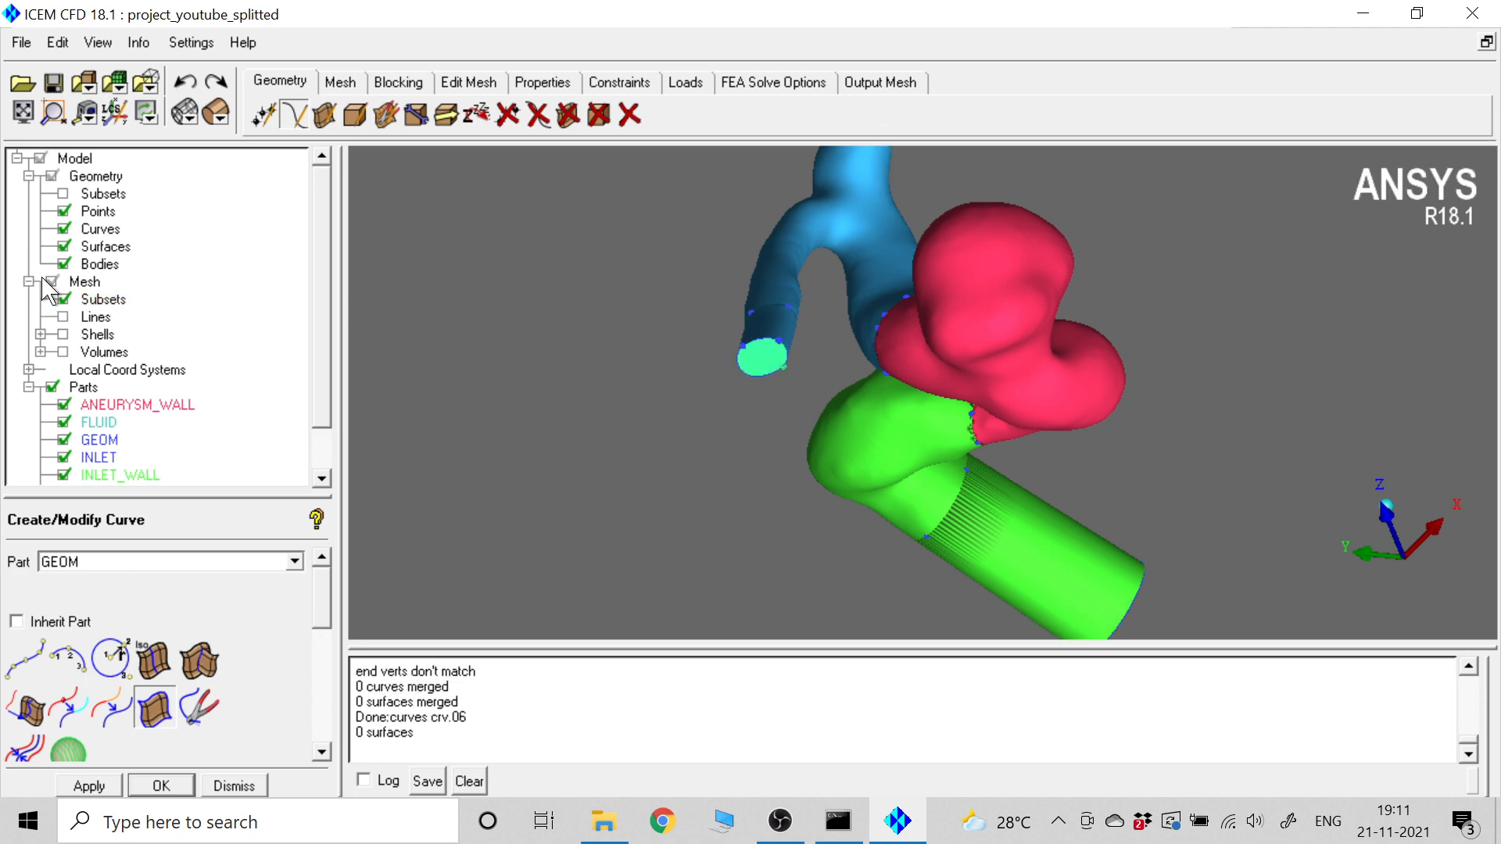
- Hide the surfaces to check the side branch outlet's boundary curve, and display them again
left_click(64, 247)
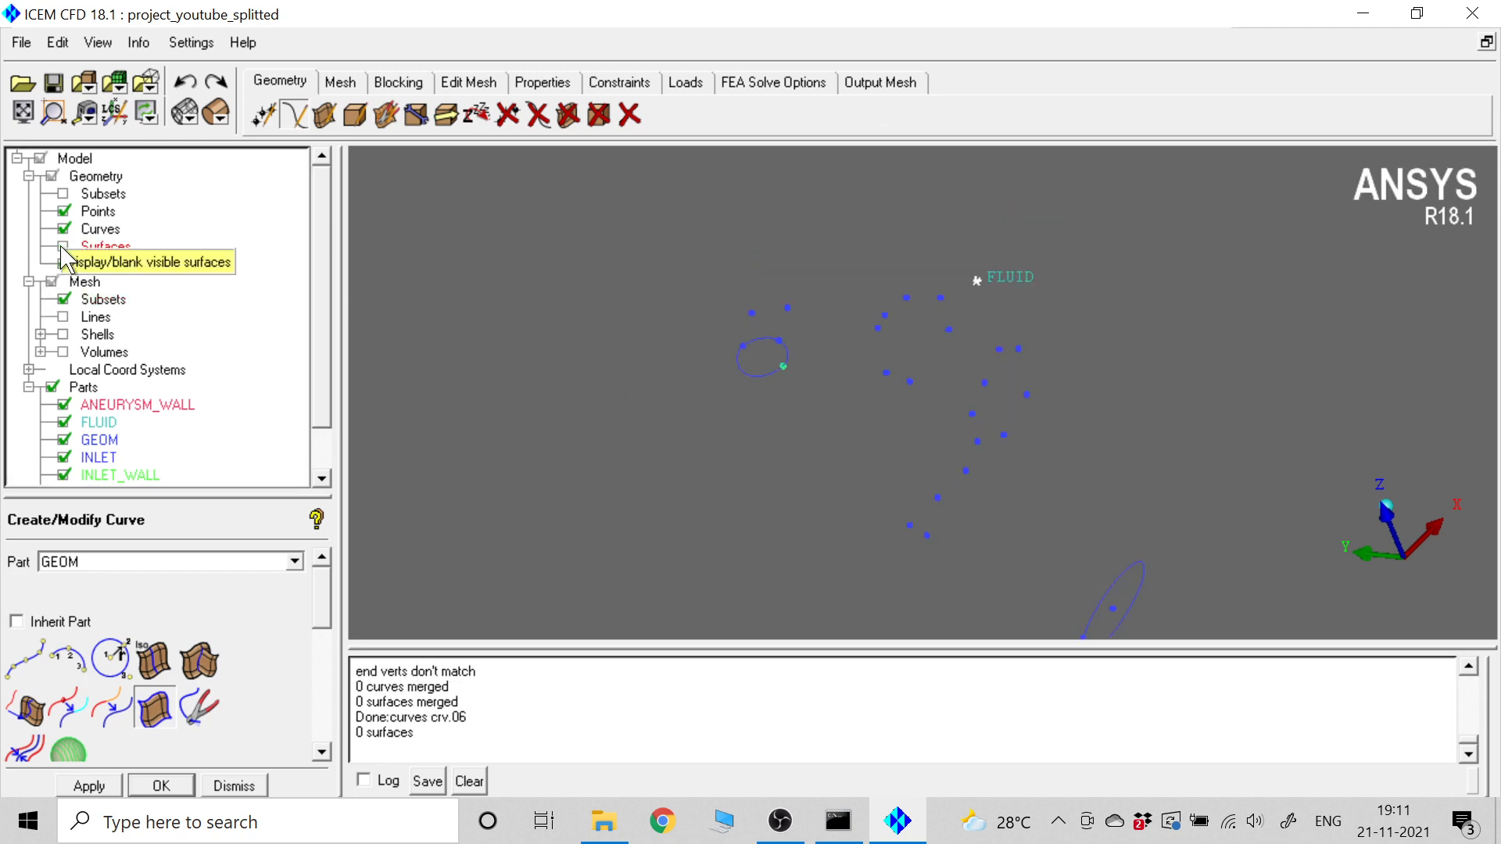
left_click(64, 247)
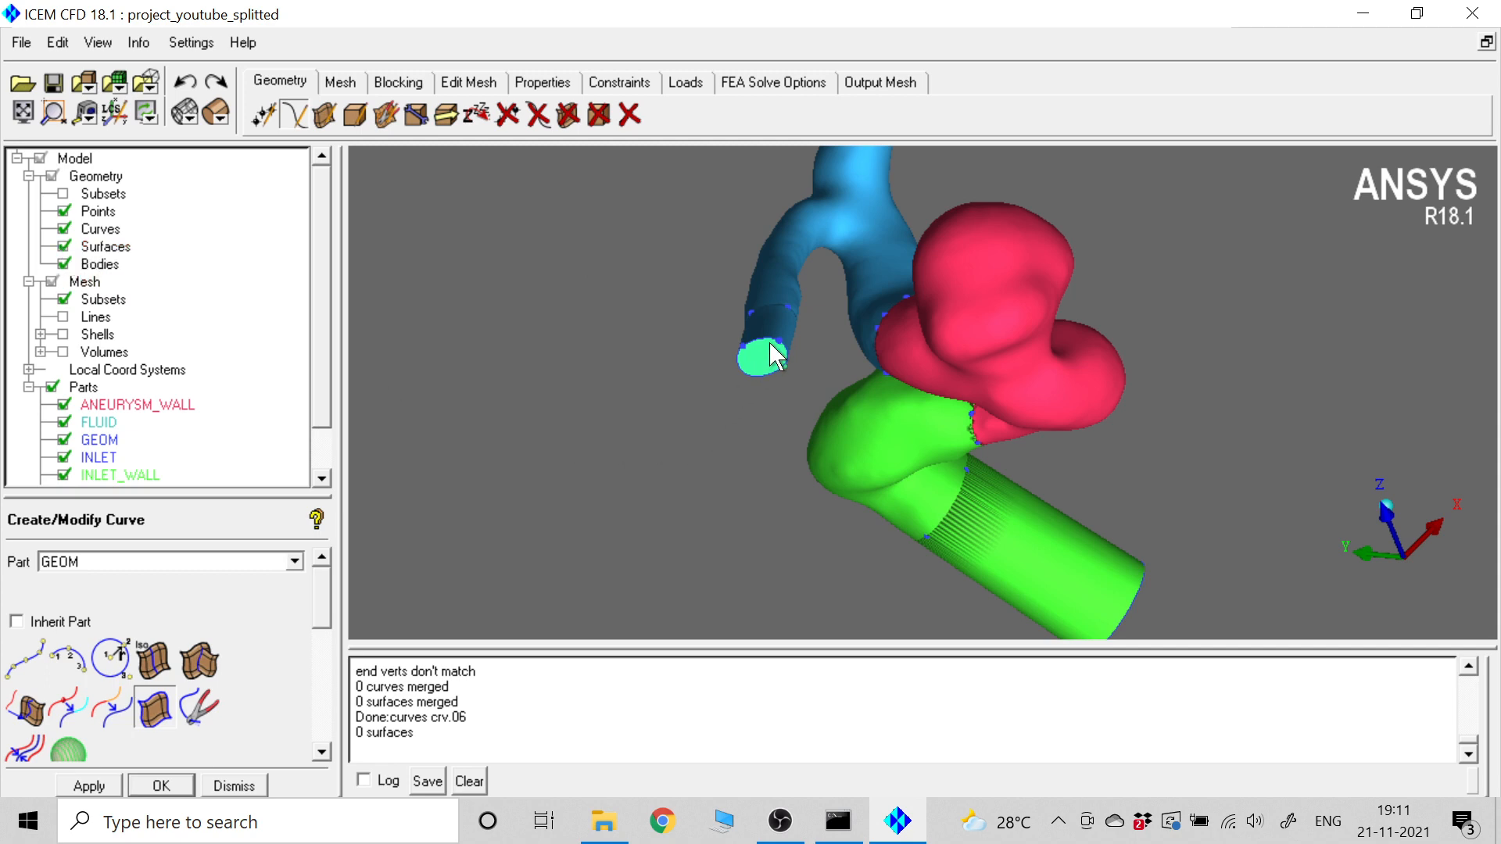
scroll(770, 343, "down", 2)
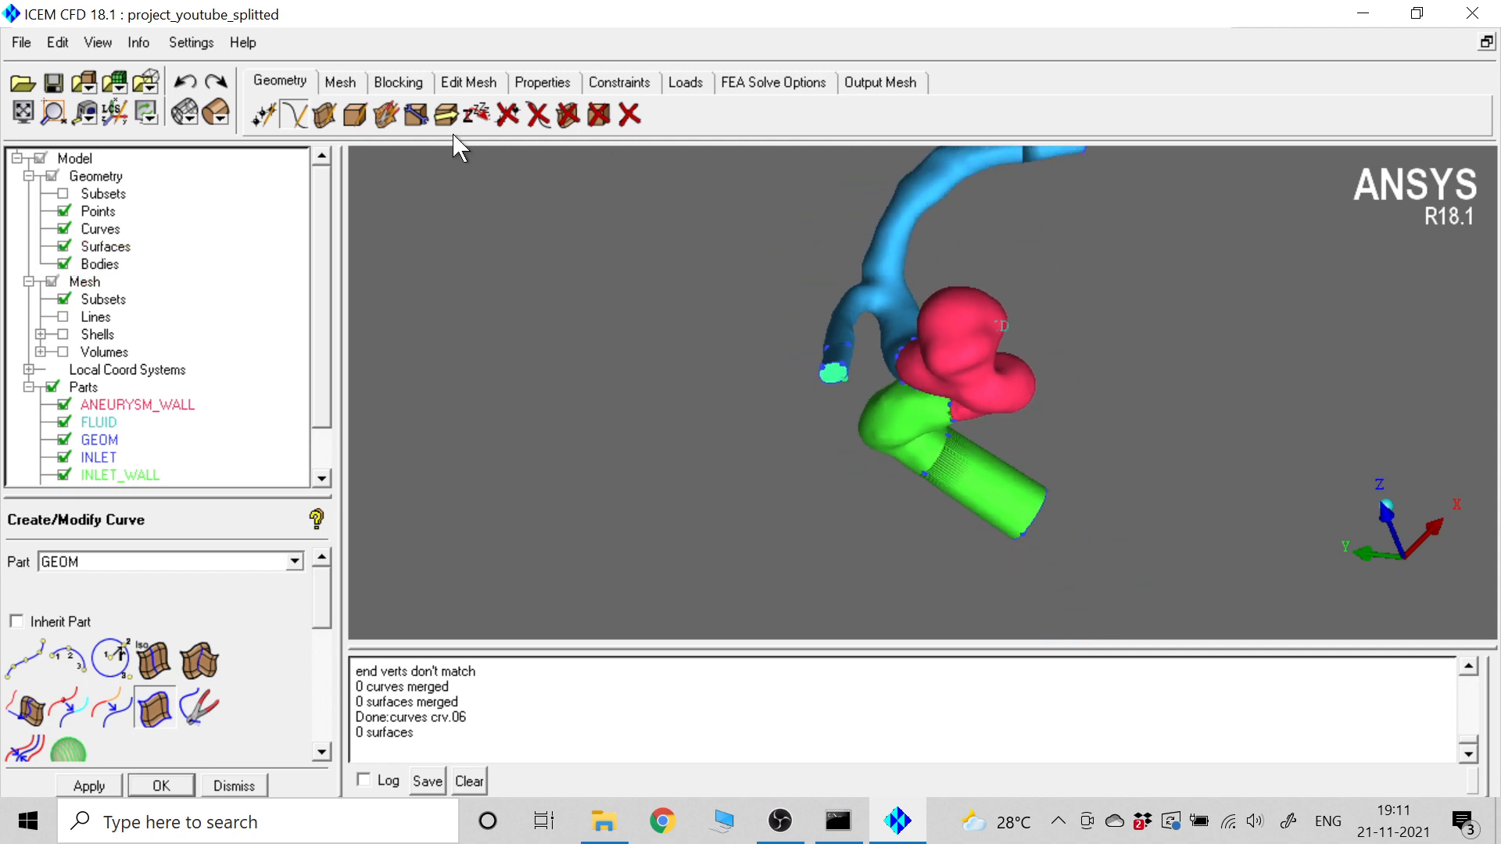
- Compute a Tetra/Mixed volume mesh with the Robust (Octree) method and prism layers from the visible geometry, replacing the existing mesh
left_click(341, 81)
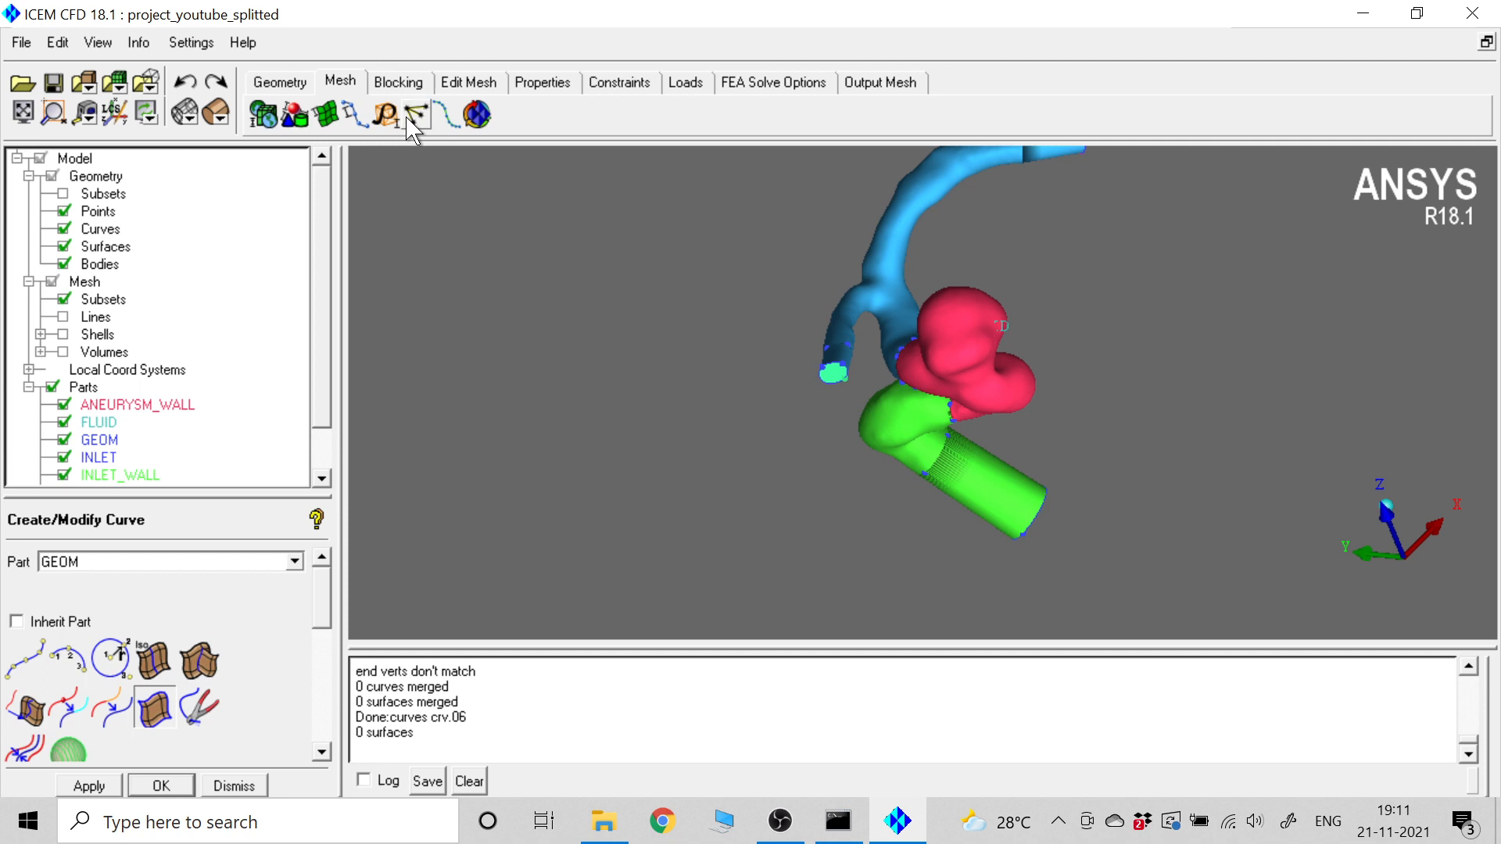
left_click(477, 115)
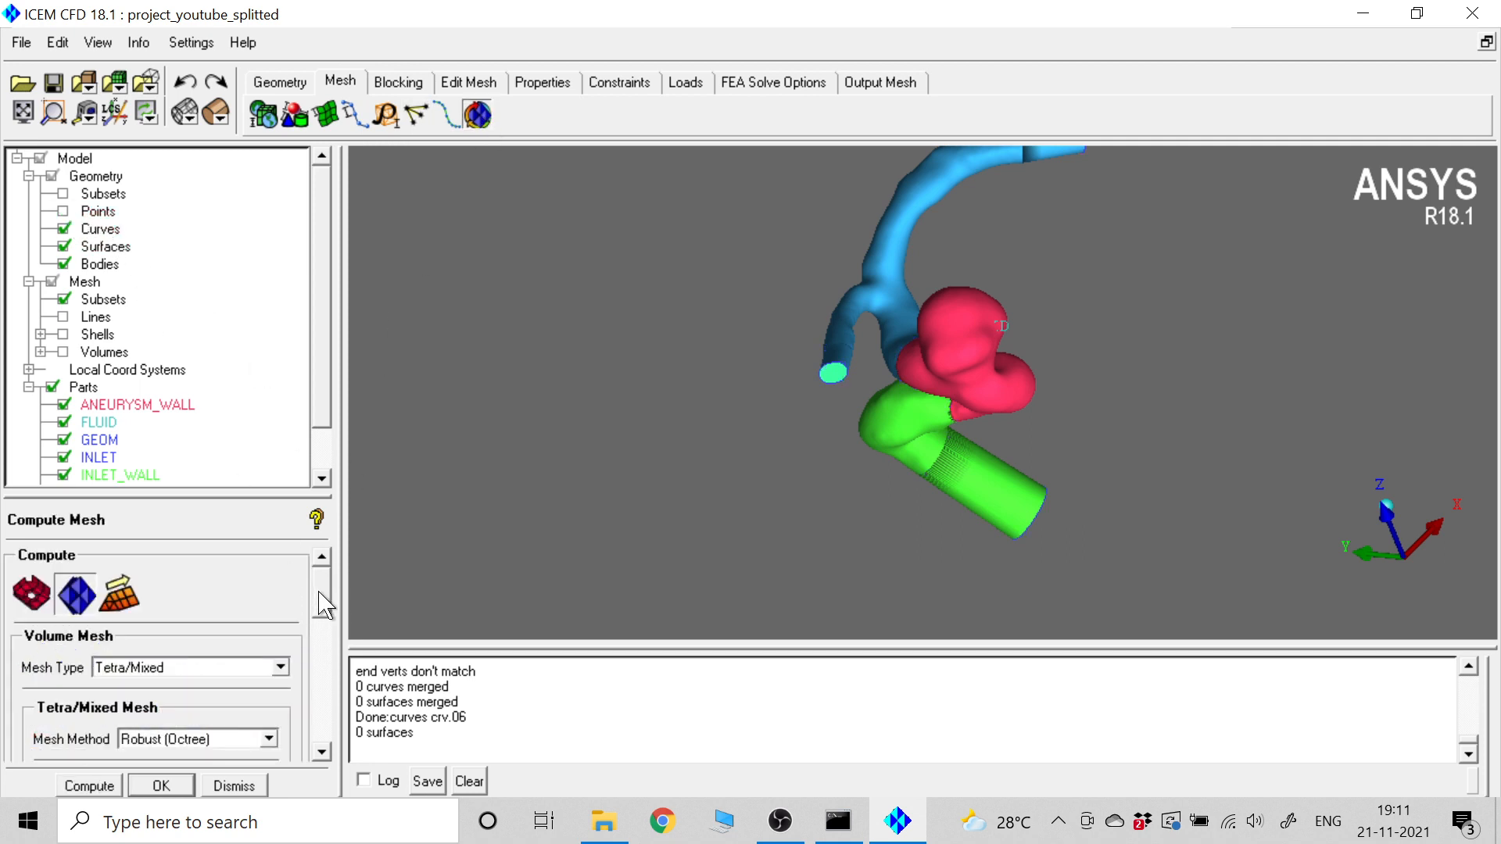
scroll(322, 624, "down", 2)
left_click_drag(322, 624, 321, 661)
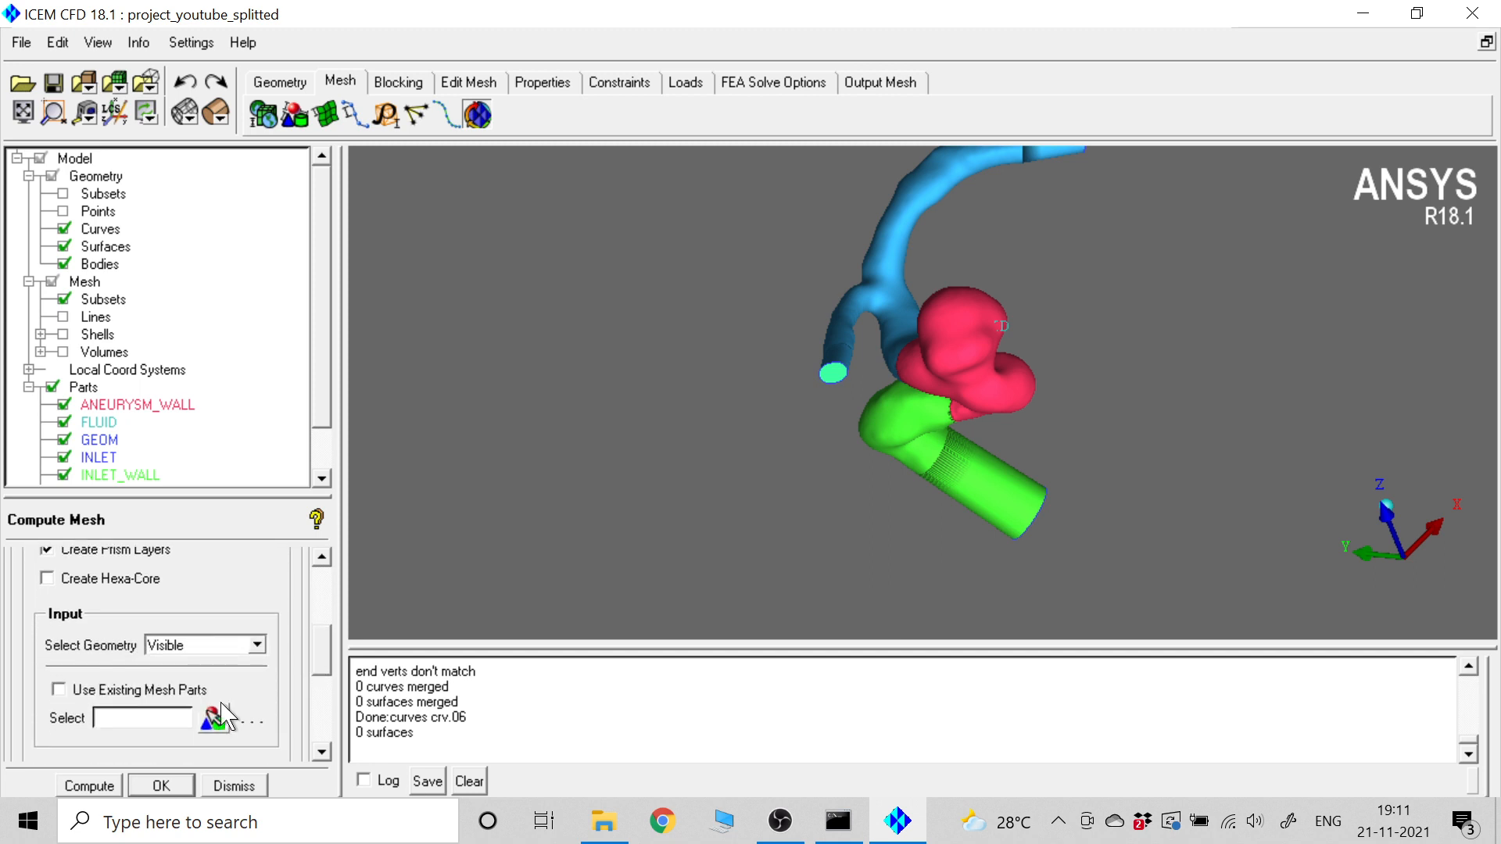
left_click(74, 787)
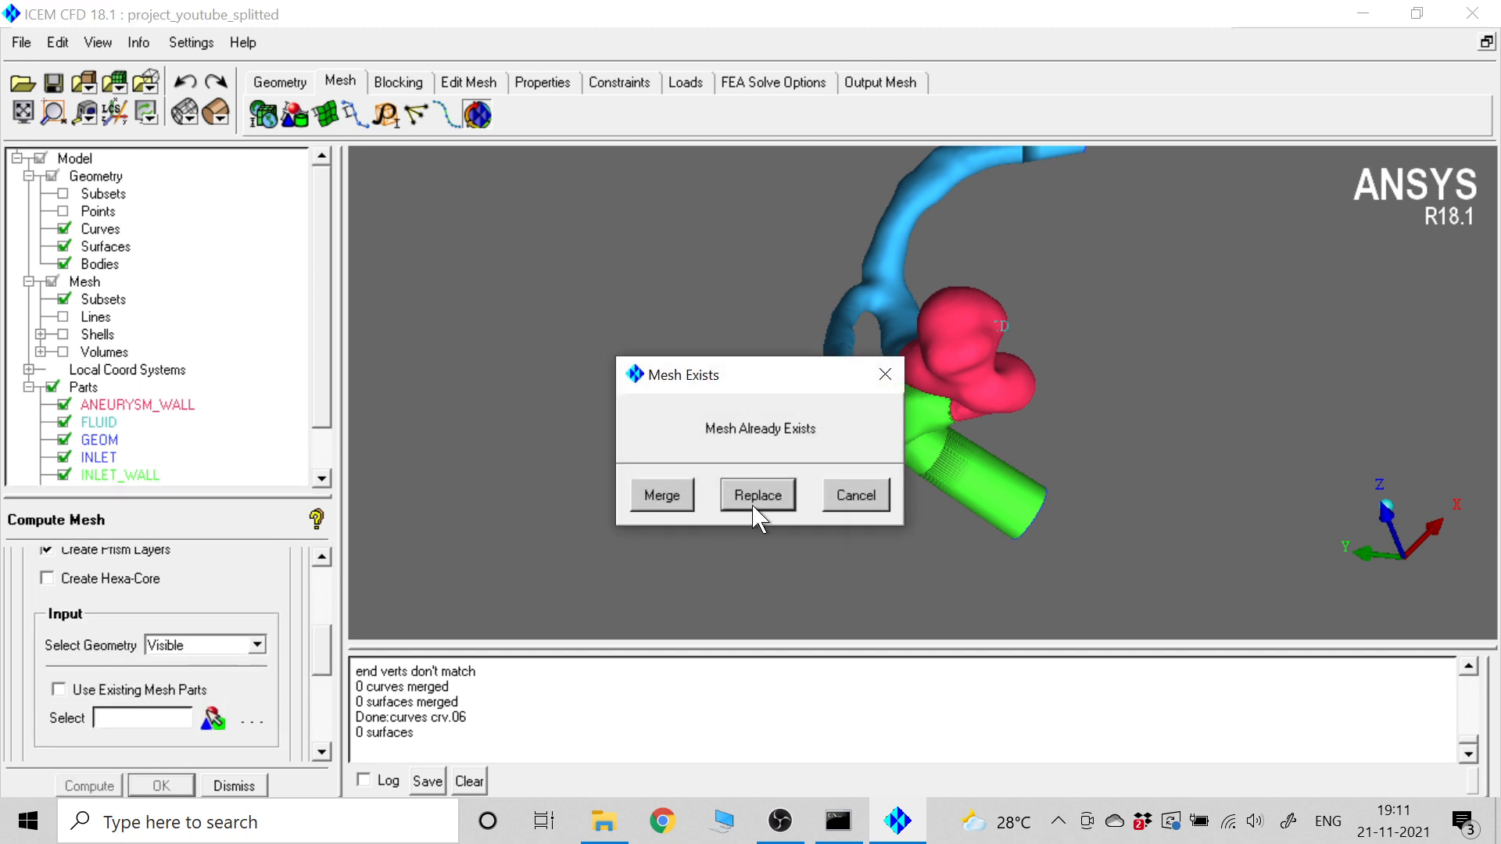
left_click(770, 497)
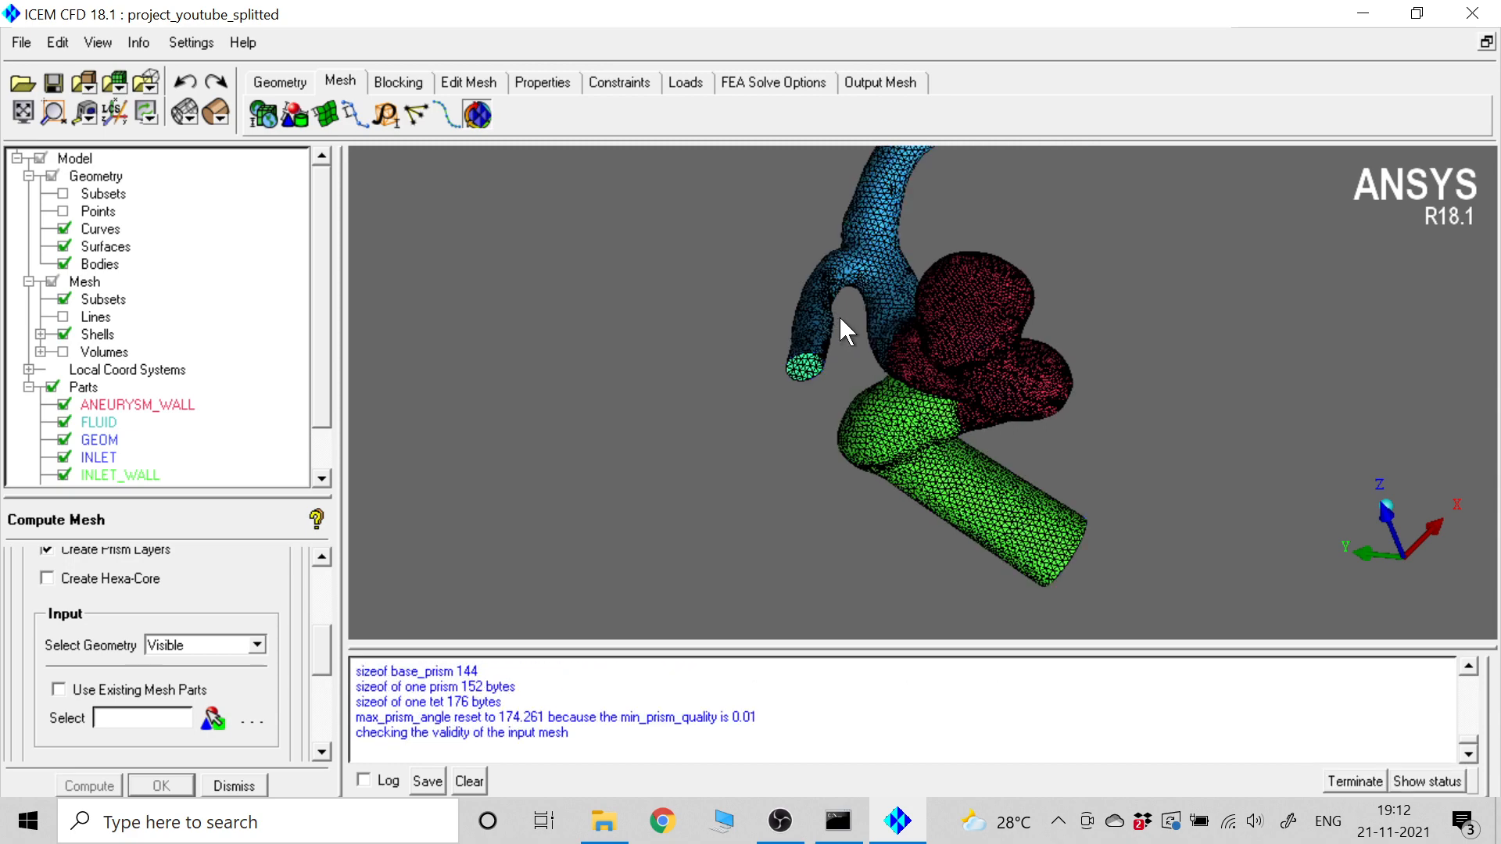
- Hide the geometry surfaces and curves, and show the computed mesh shells shaded with their element edges
scroll(838, 316, "up", 5)
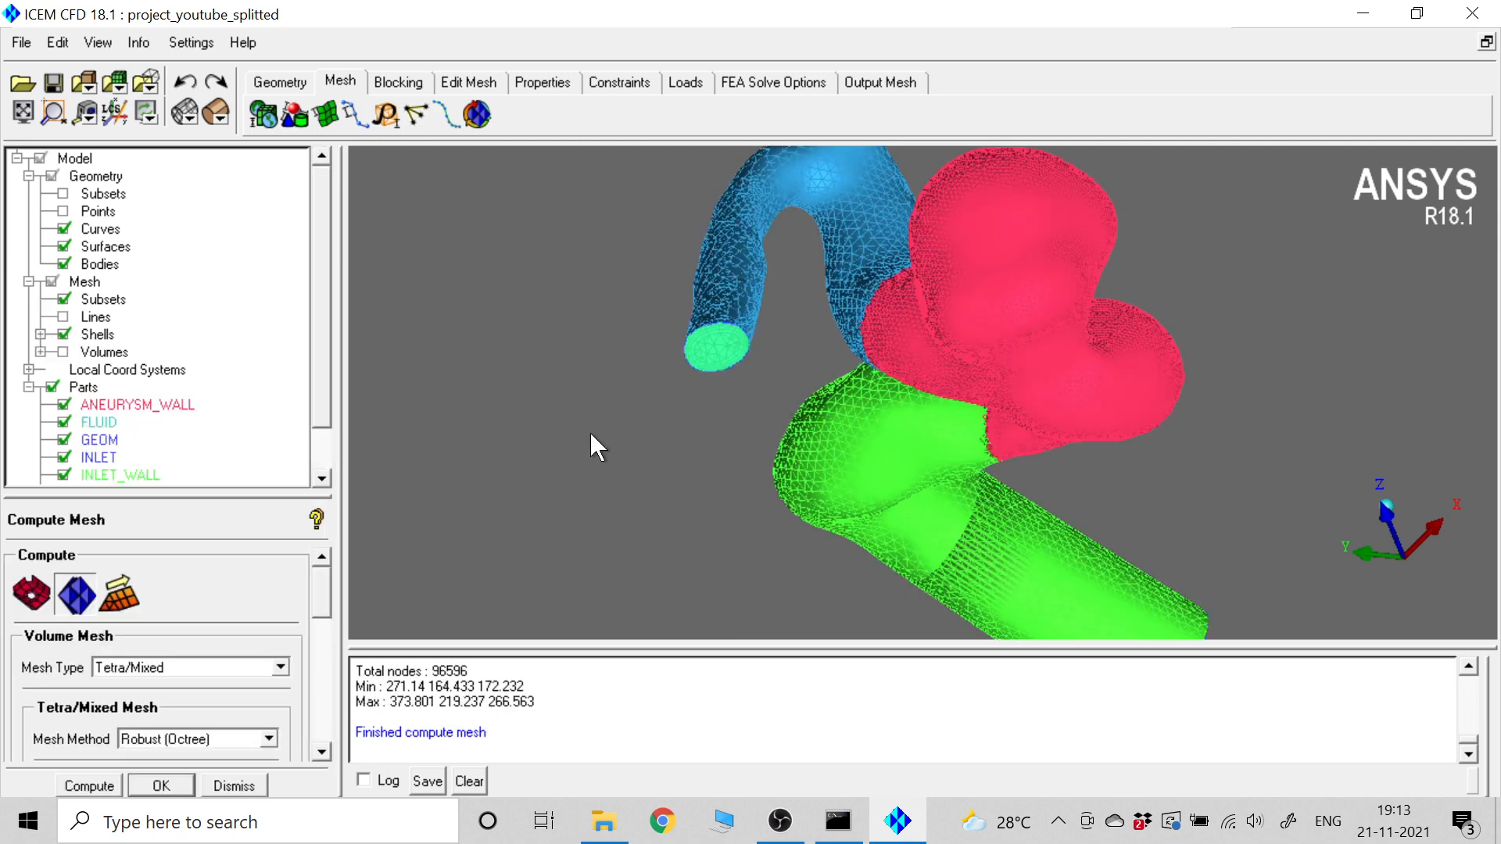
left_click(65, 246)
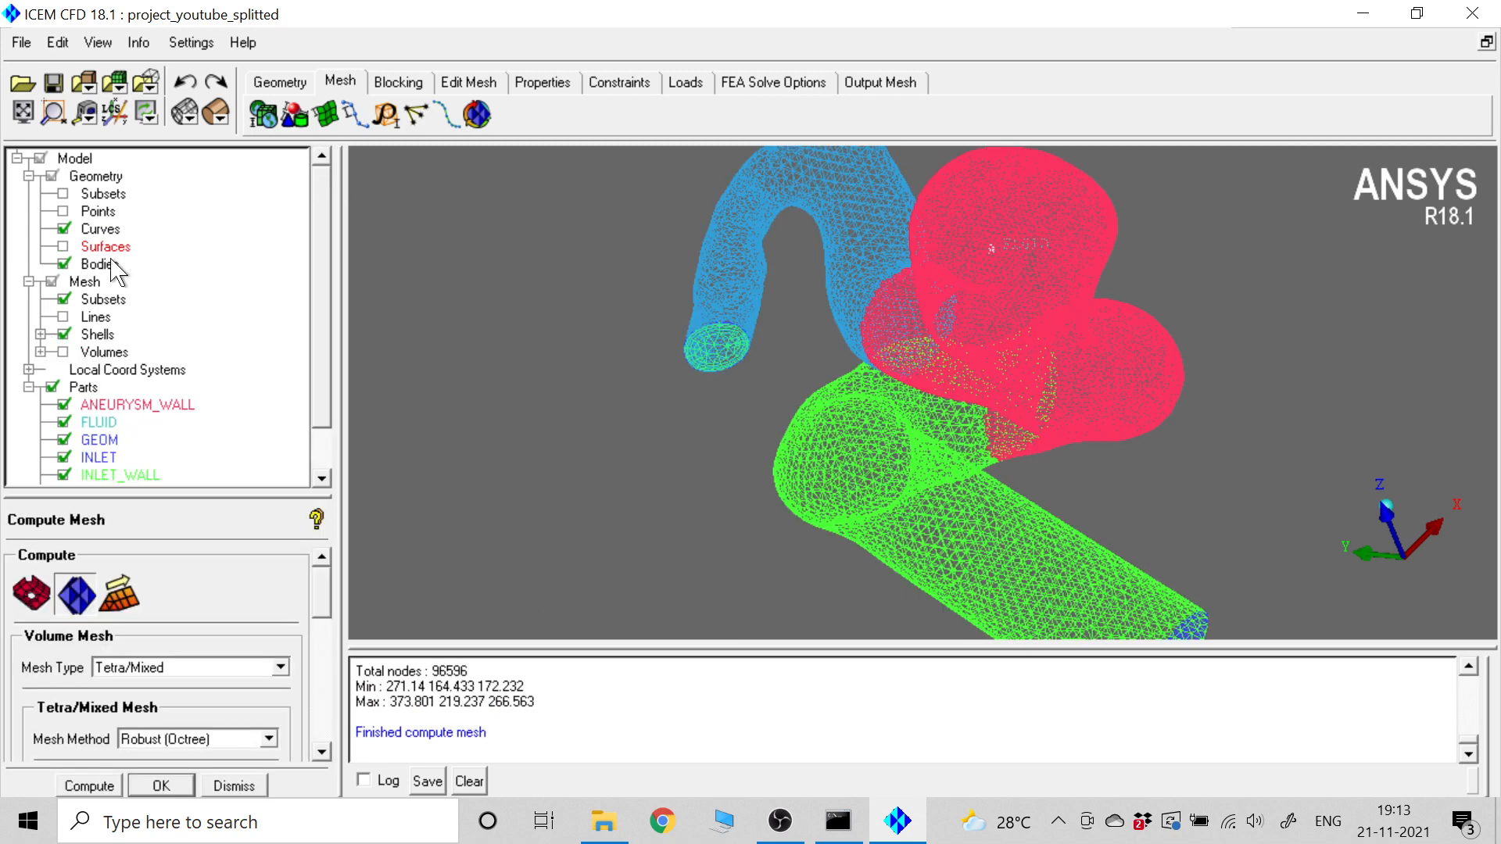
left_click(219, 111)
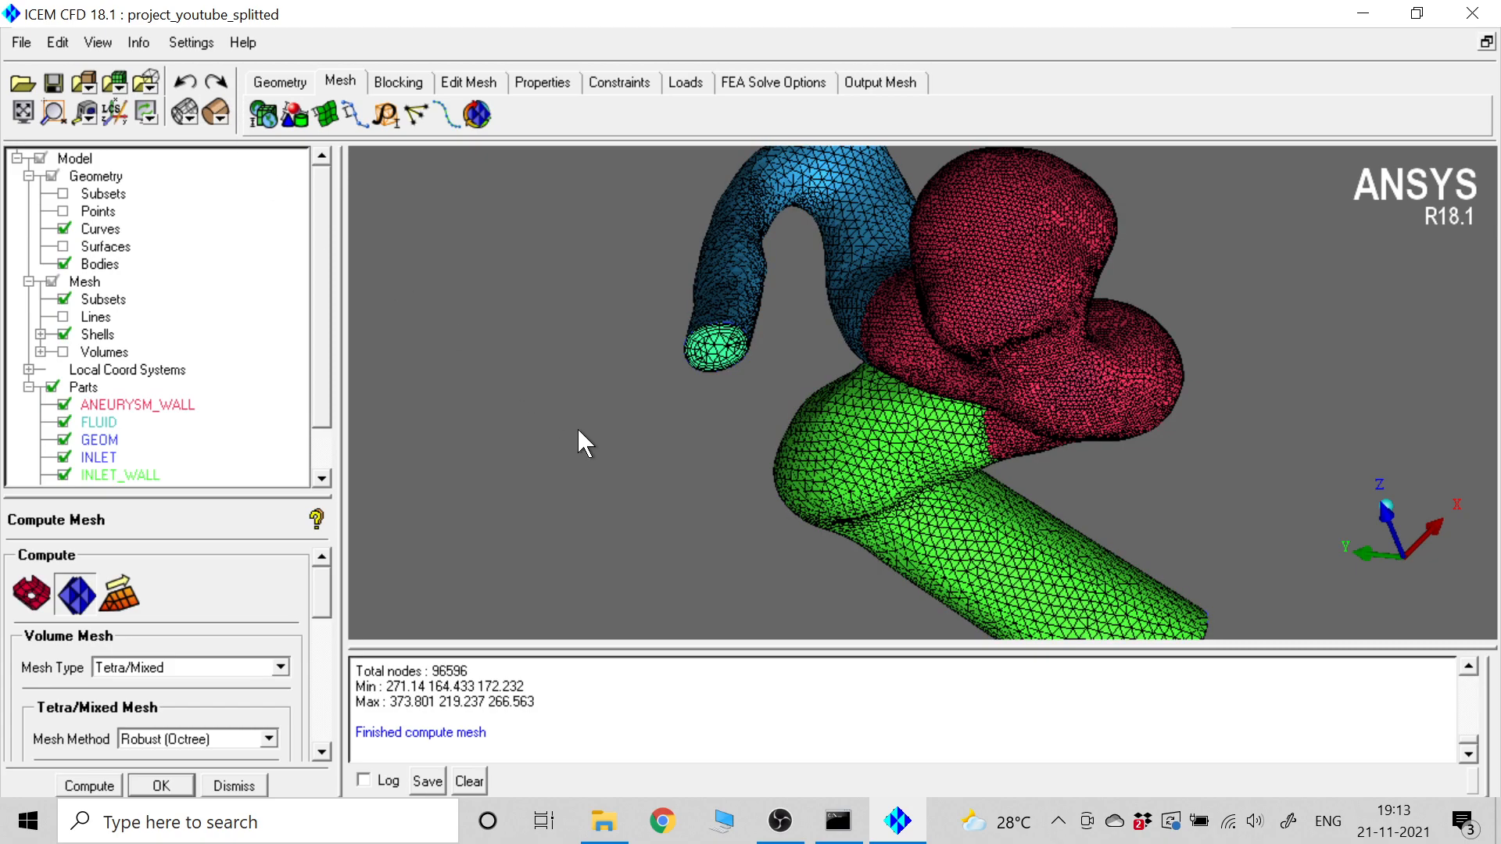
left_click_drag(577, 428, 633, 324)
left_click(65, 228)
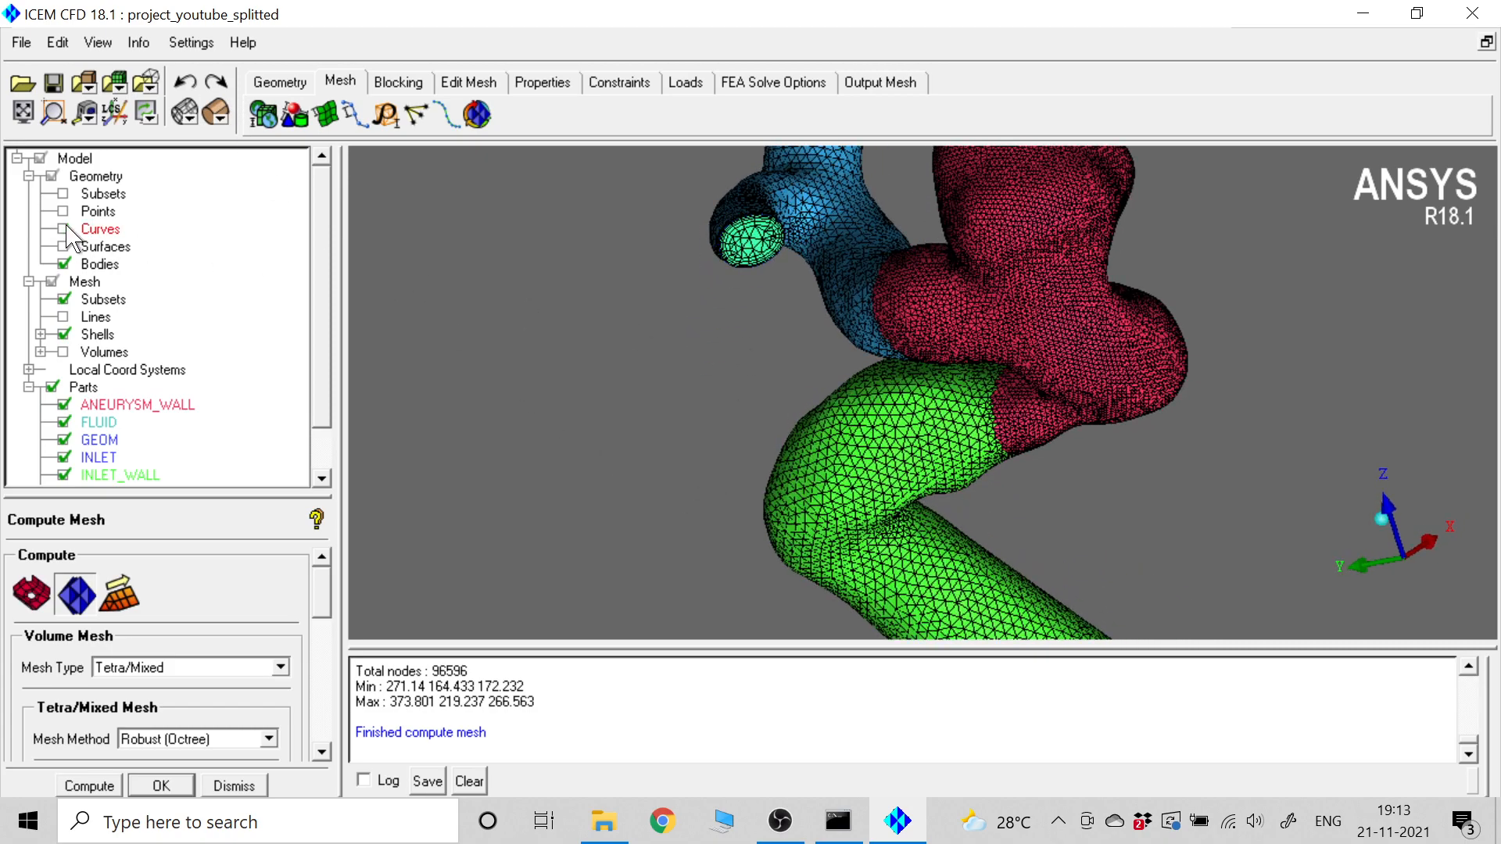
- Examine the prism layers on the side branch outlet cap and on the INLET cap
scroll(713, 295, "up", 5)
middle_click_drag(713, 296, 797, 466)
scroll(797, 466, "up", 2)
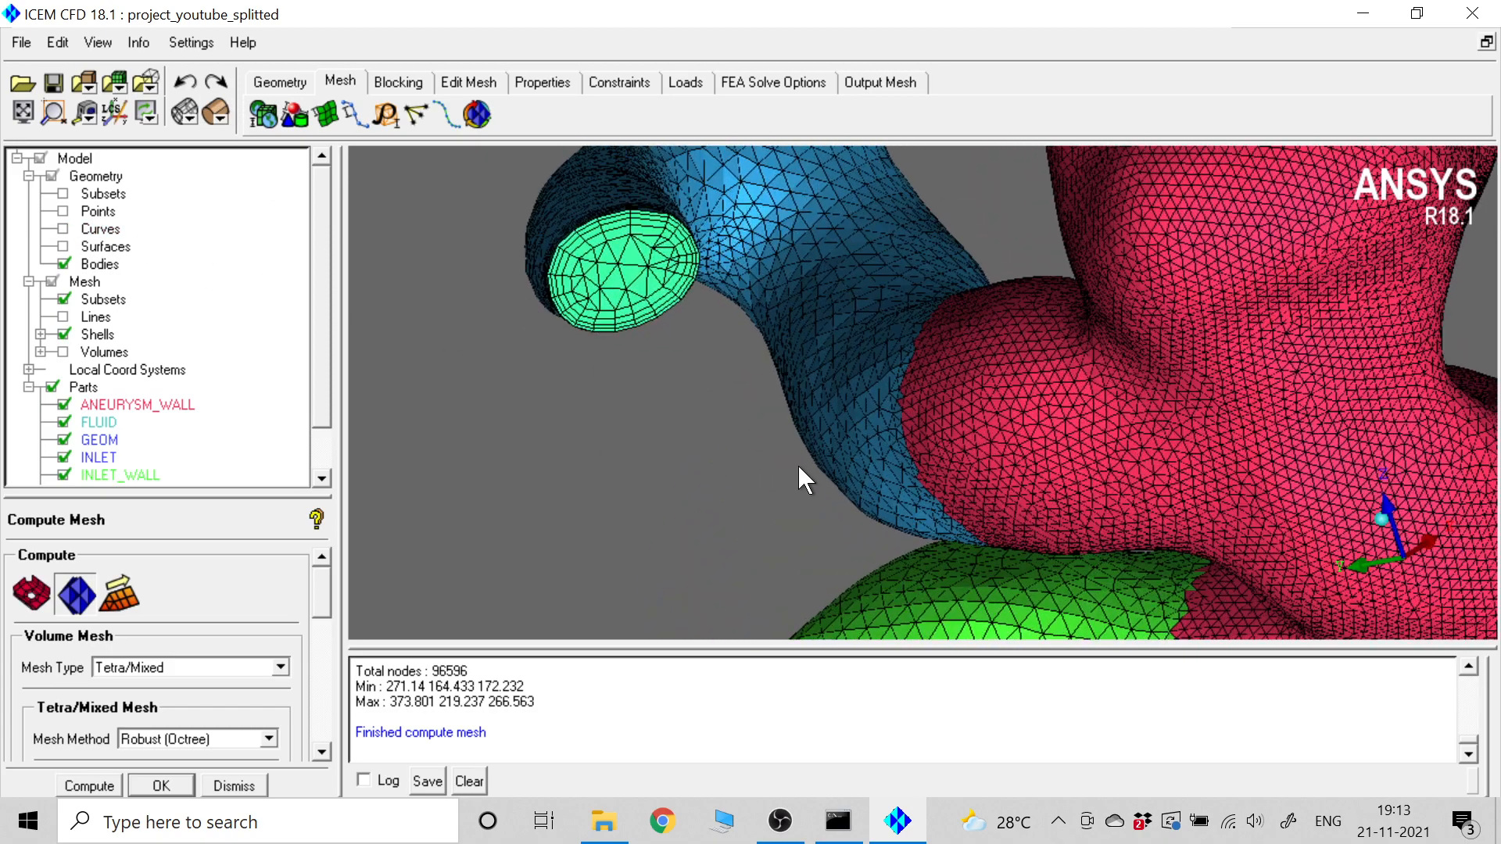
scroll(798, 466, "down", 3)
left_click_drag(801, 473, 1050, 240)
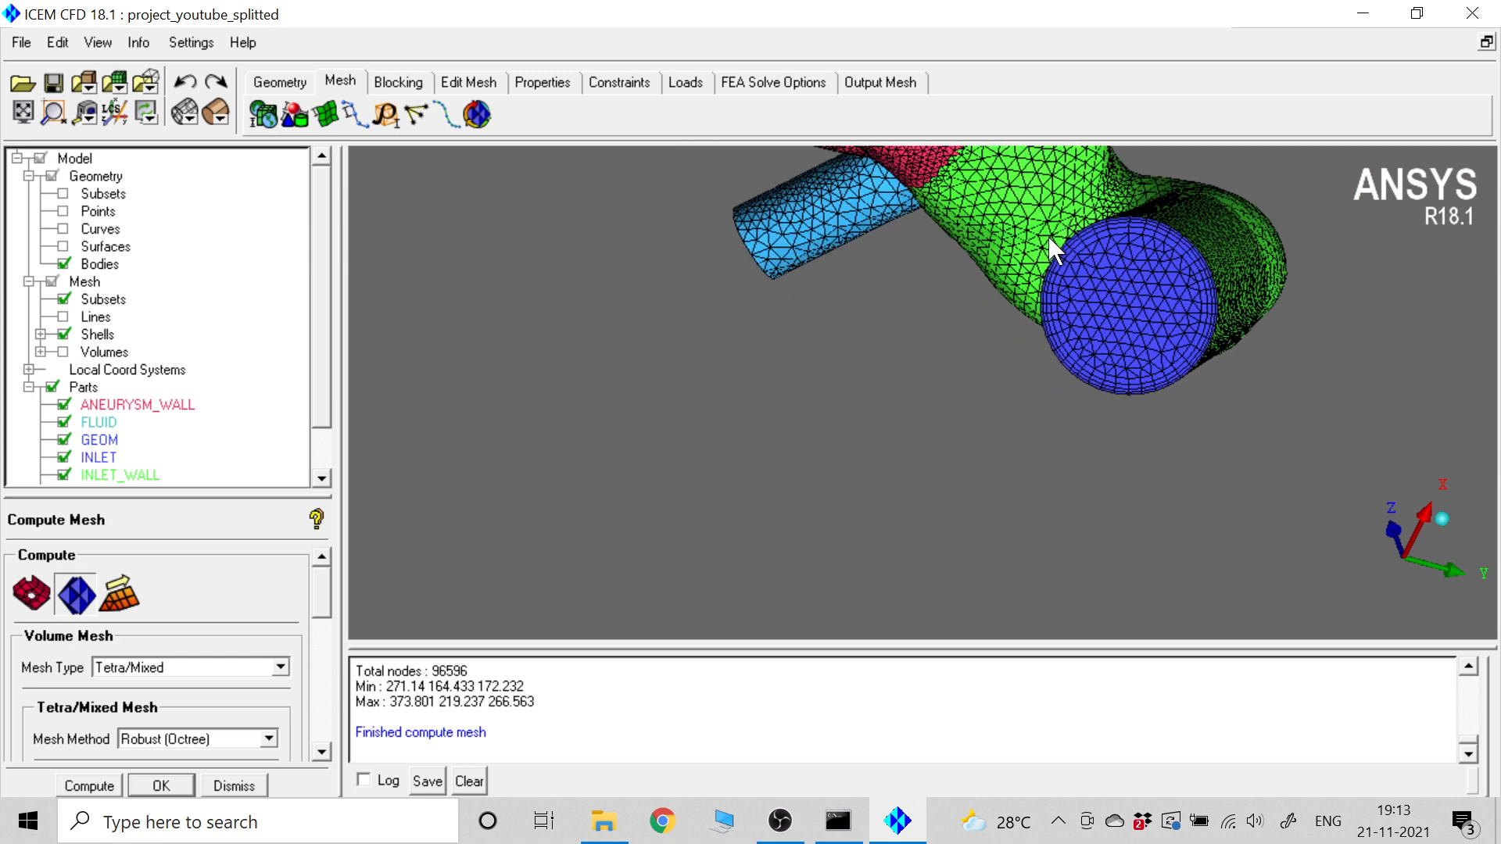
scroll(1044, 240, "up", 3)
middle_click_drag(1038, 243, 950, 350)
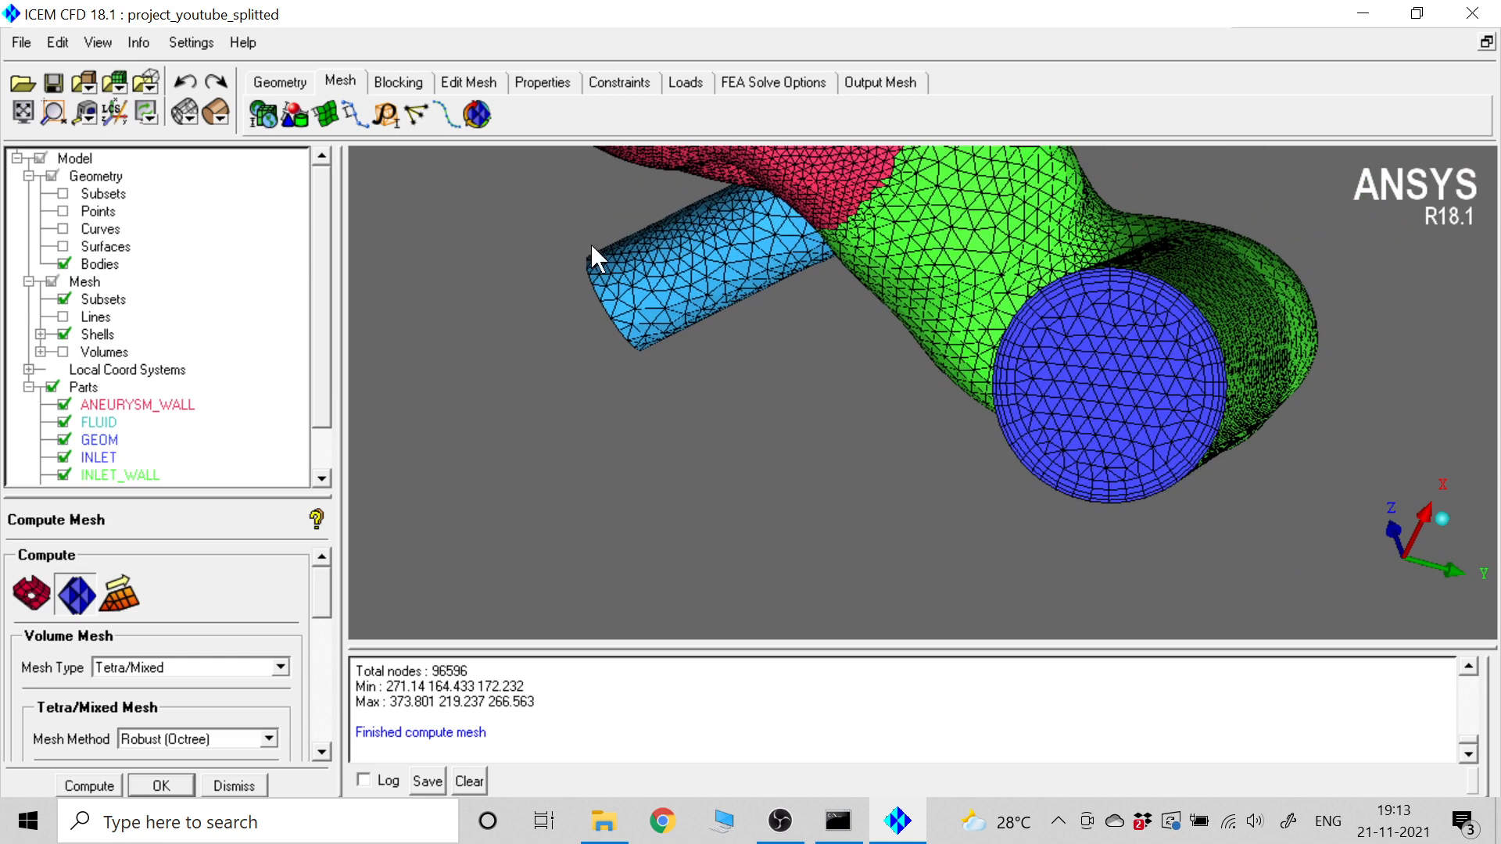
- Display the quality histogram of the newly computed octree mesh
left_click(469, 81)
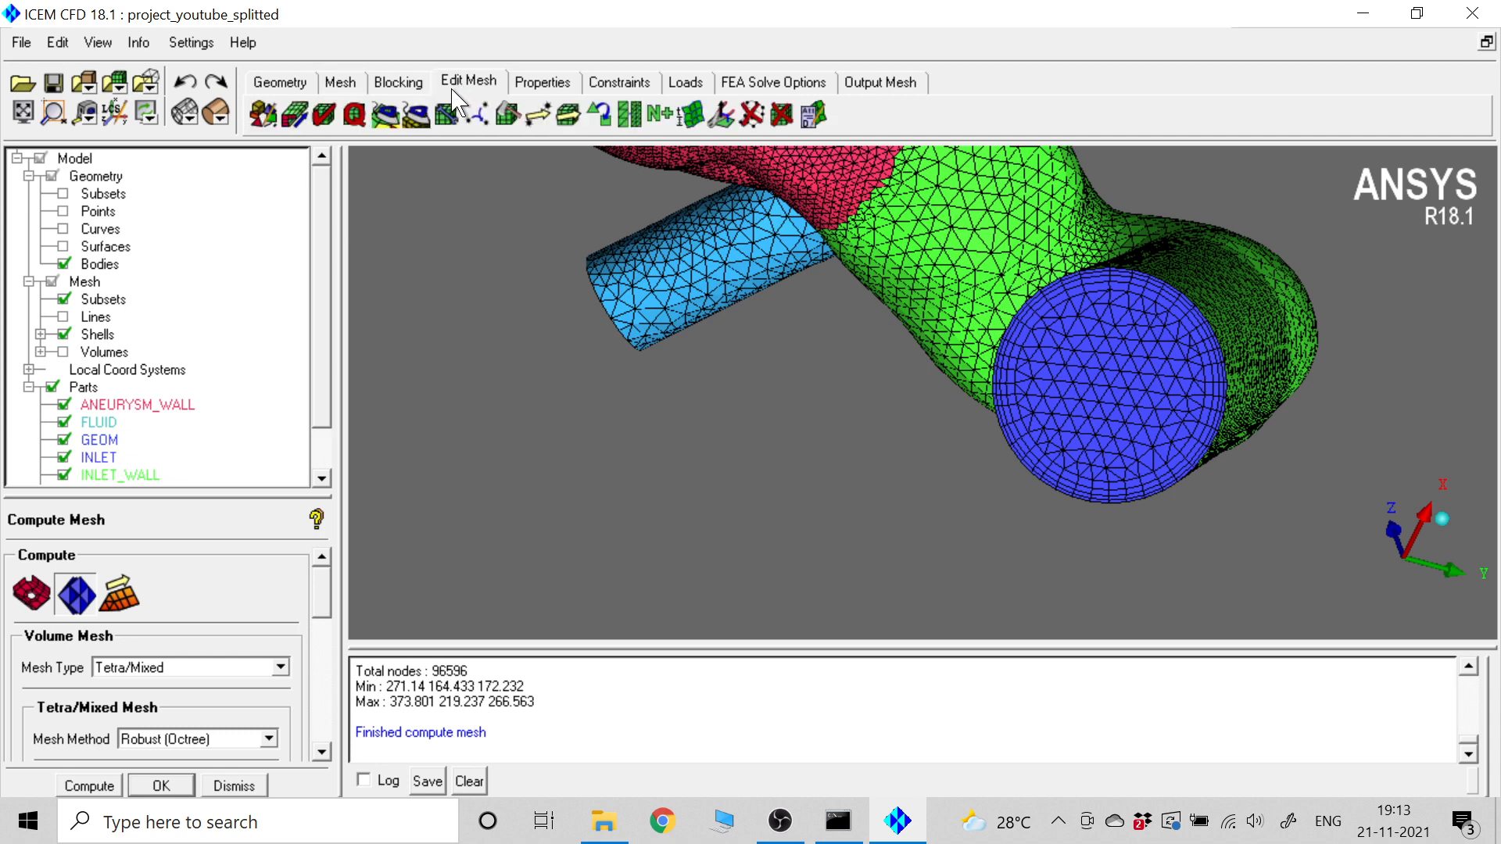
left_click(356, 115)
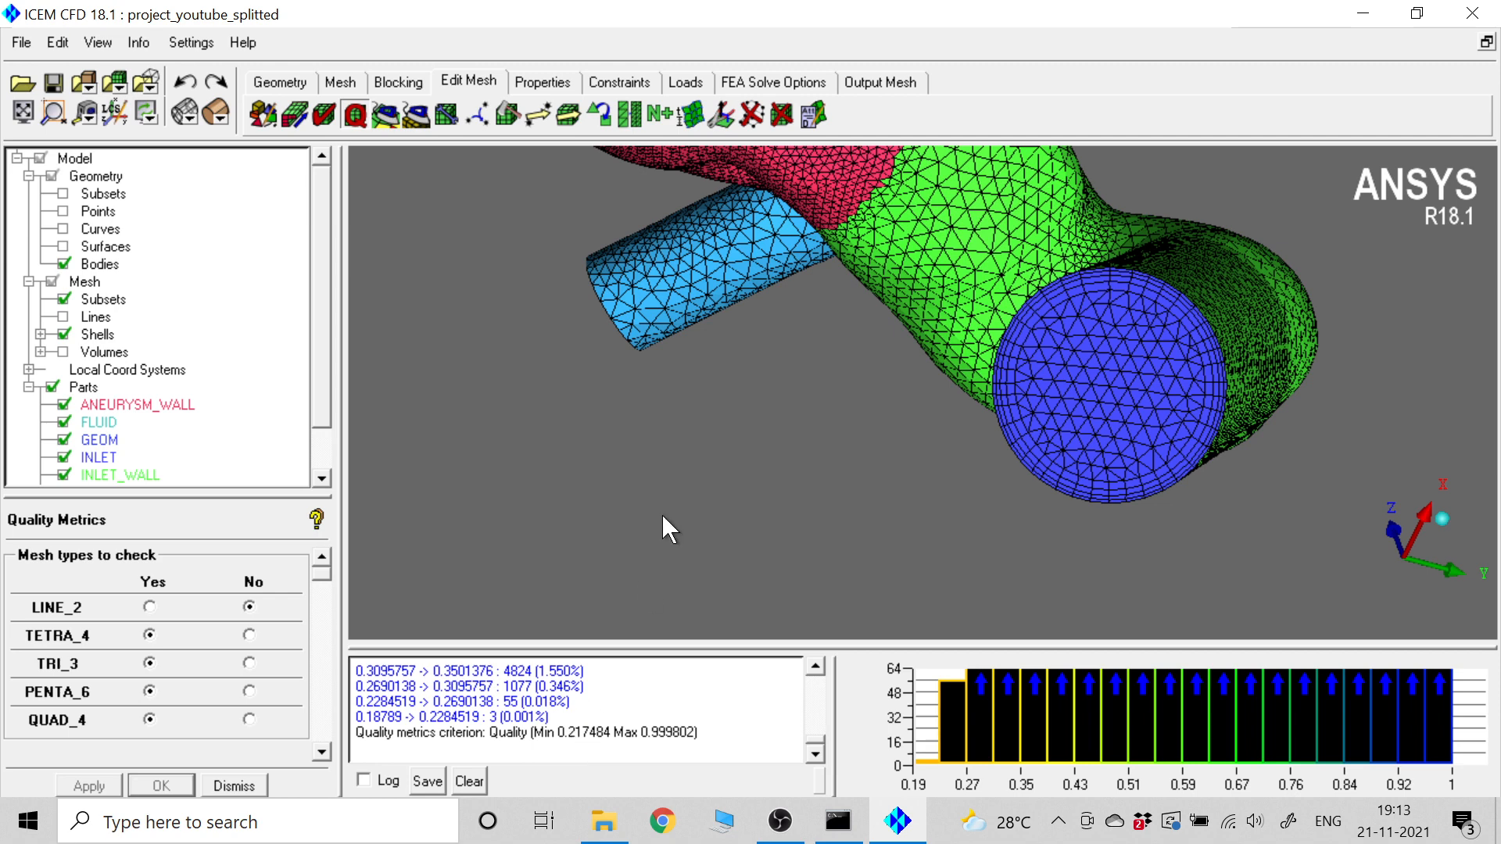
scroll(663, 516, "down", 1)
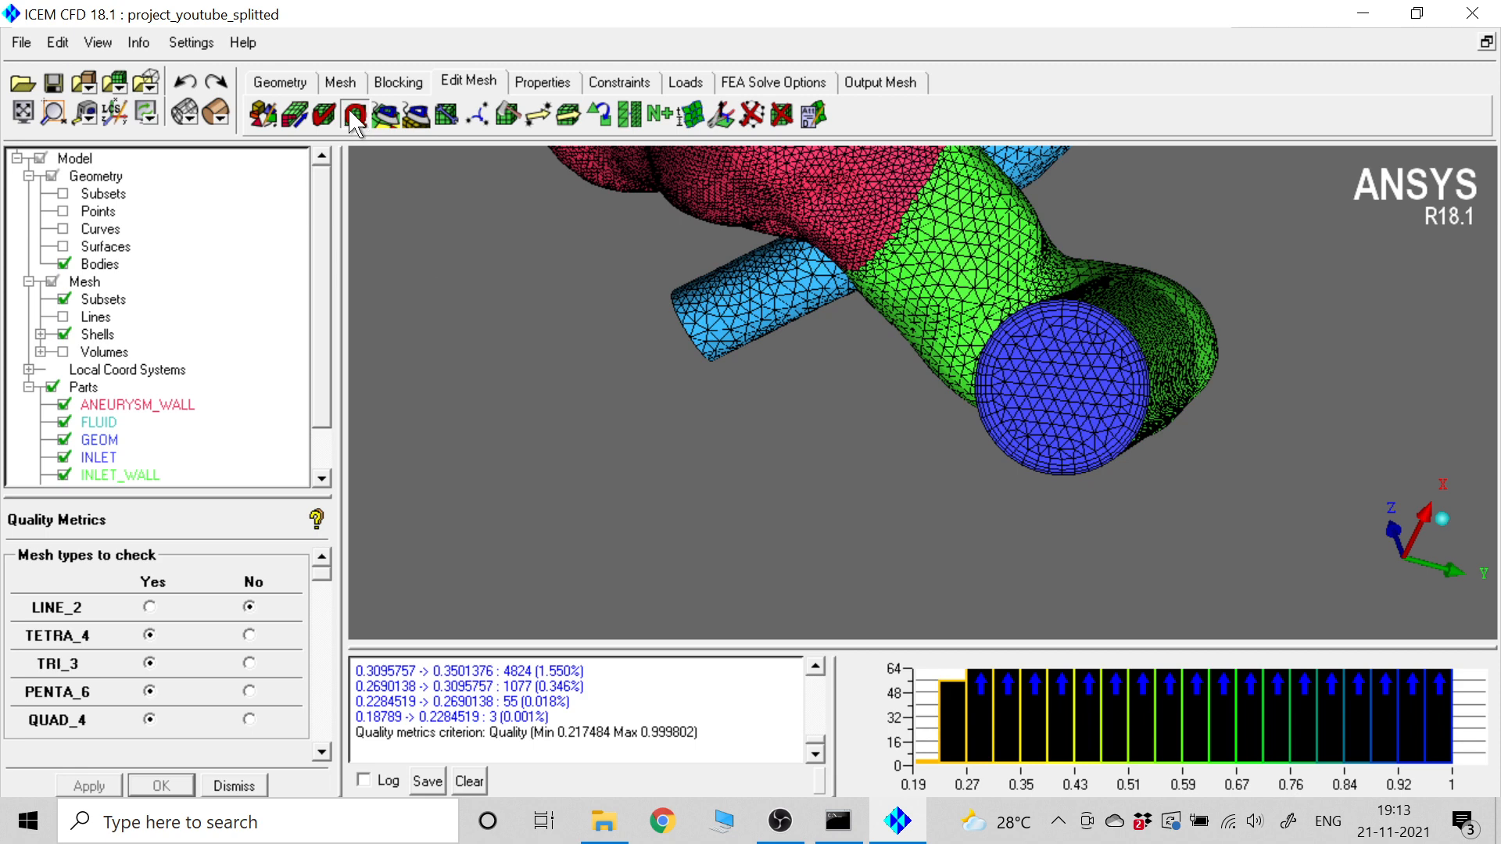
- Set the global Tetra/Mixed volume meshing method to Quick (Delaunay)
left_click(341, 82)
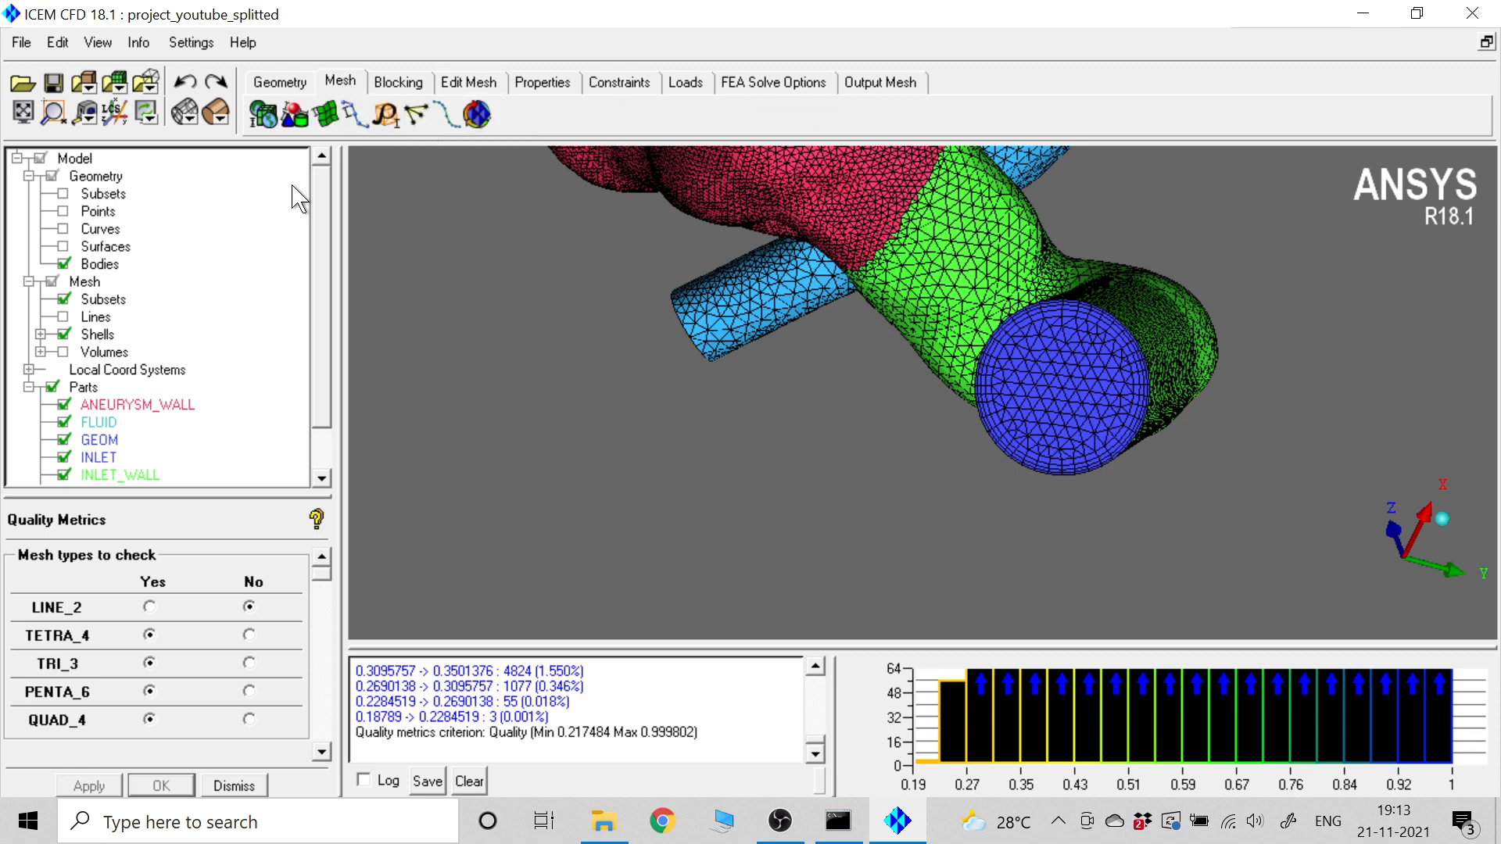
left_click(262, 115)
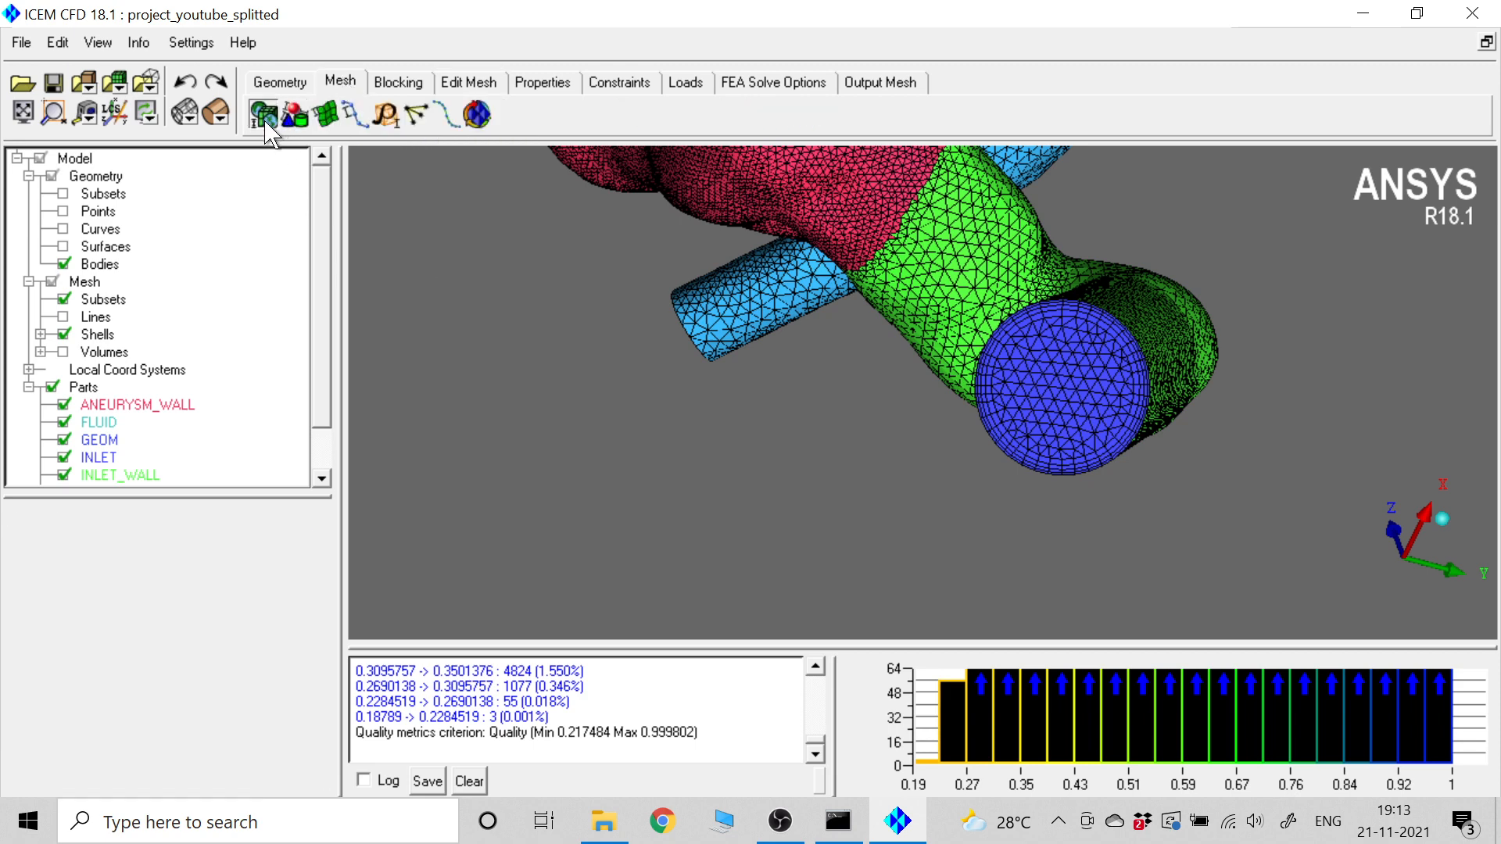
left_click(119, 594)
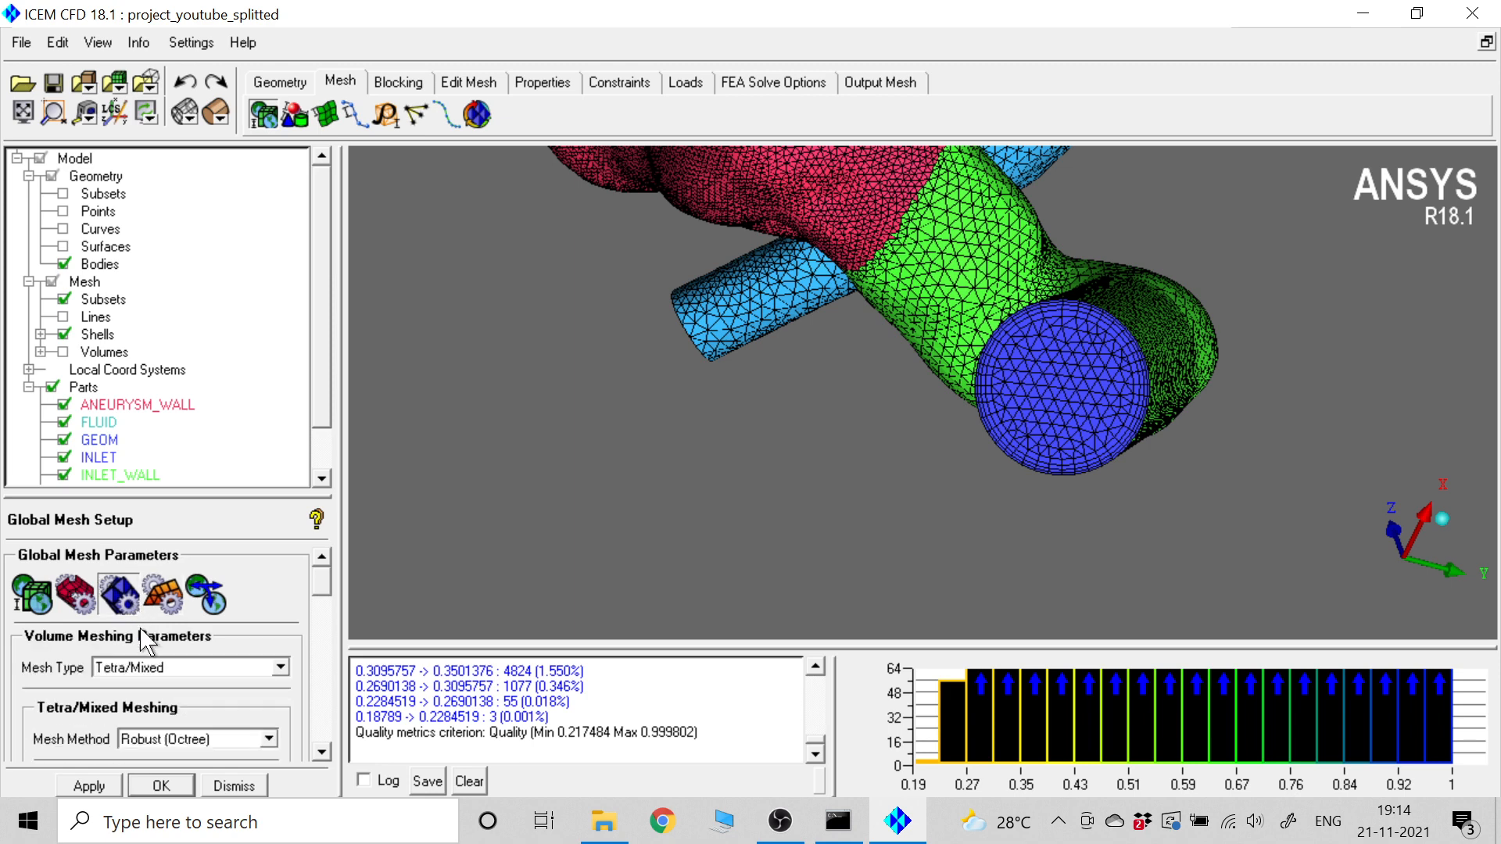
left_click(270, 739)
left_click(187, 774)
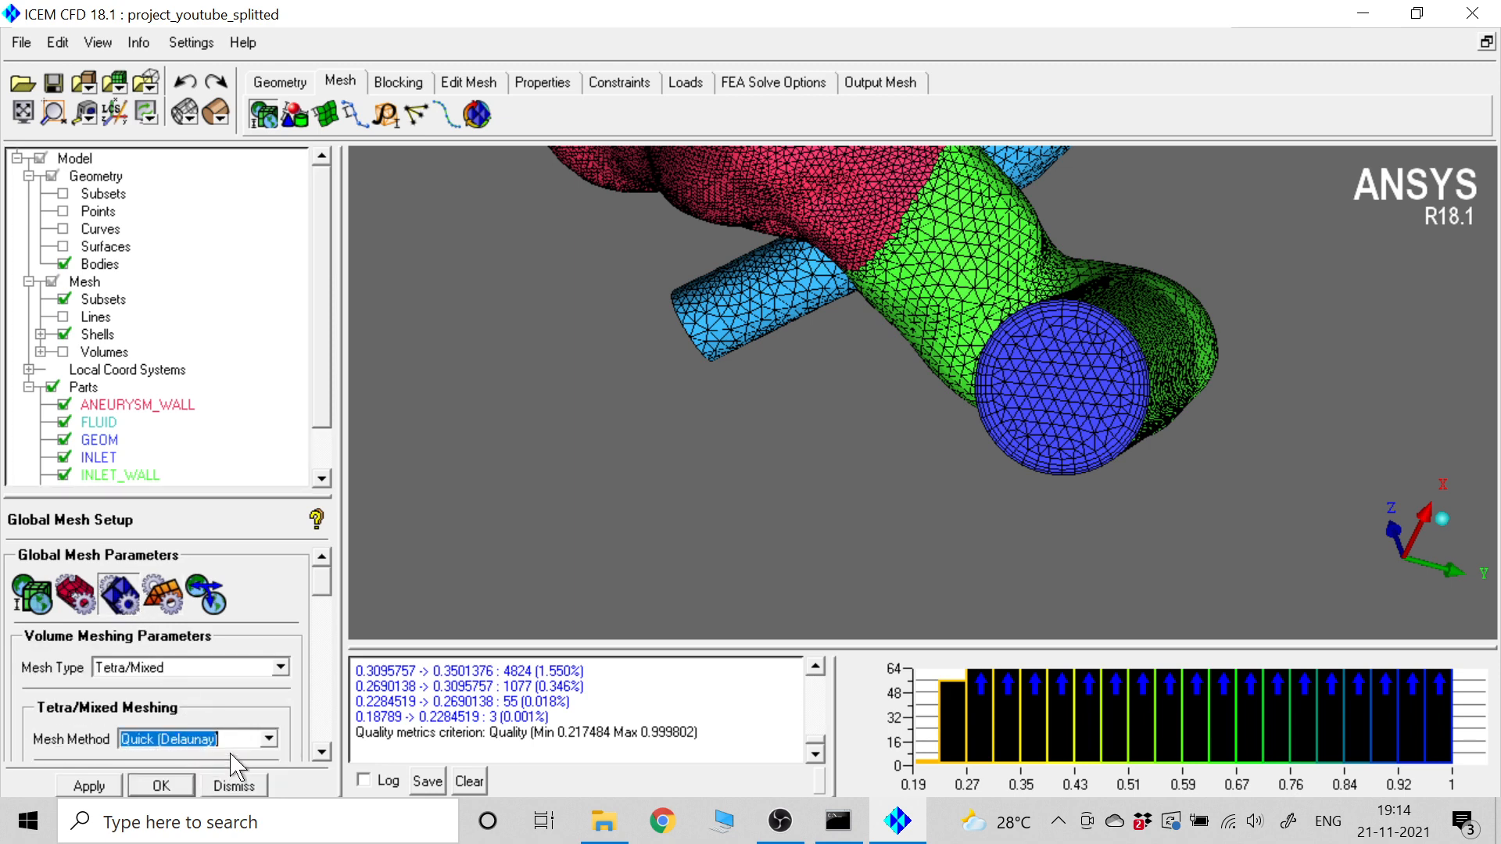
left_click(89, 785)
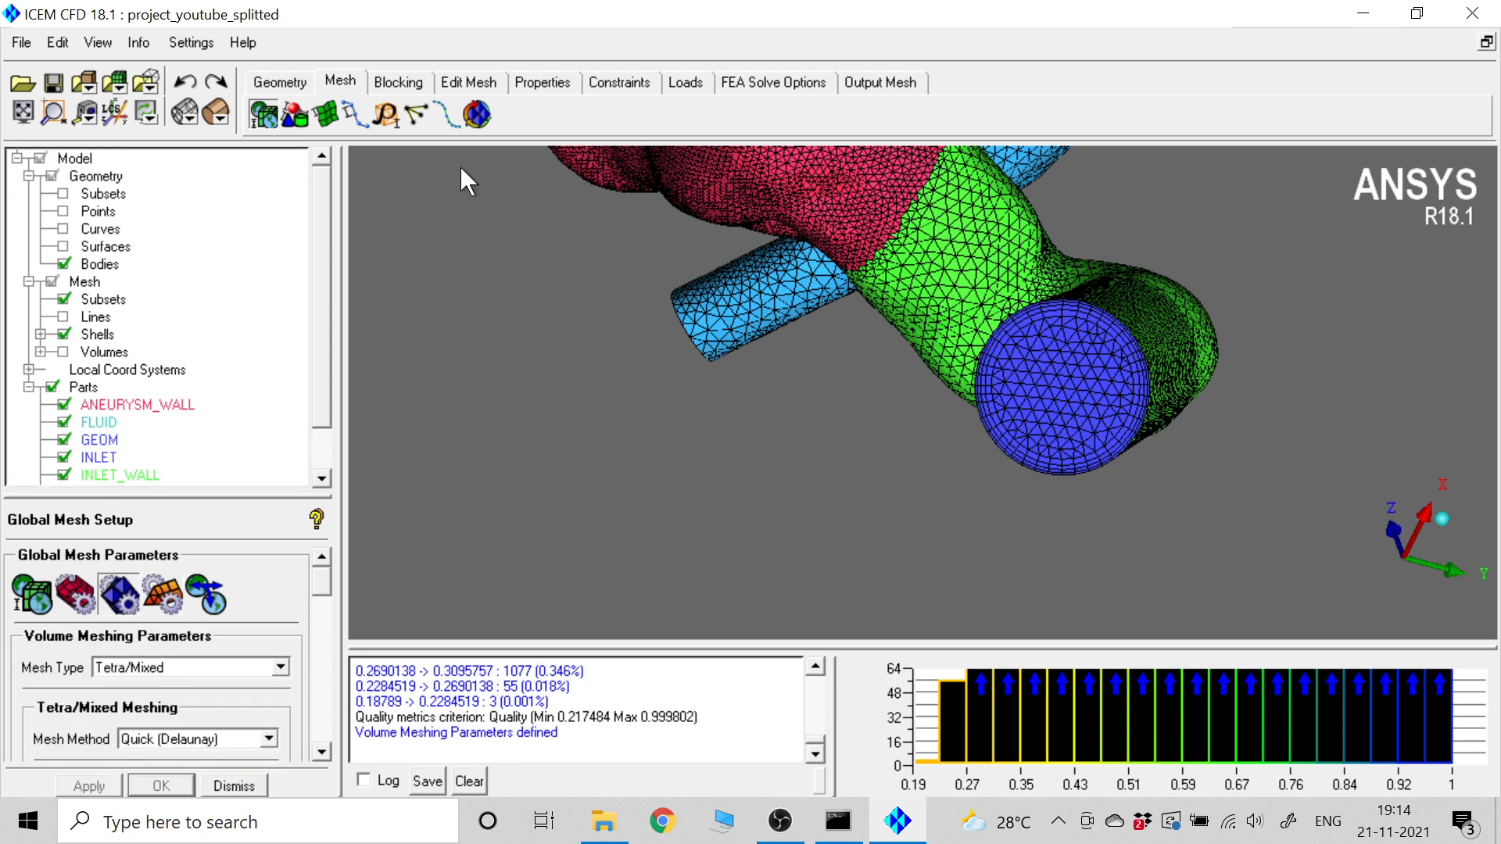
- Recompute the volume mesh from the existing mesh with the Quick (Delaunay) method and prism layer creation turned off
left_click(477, 117)
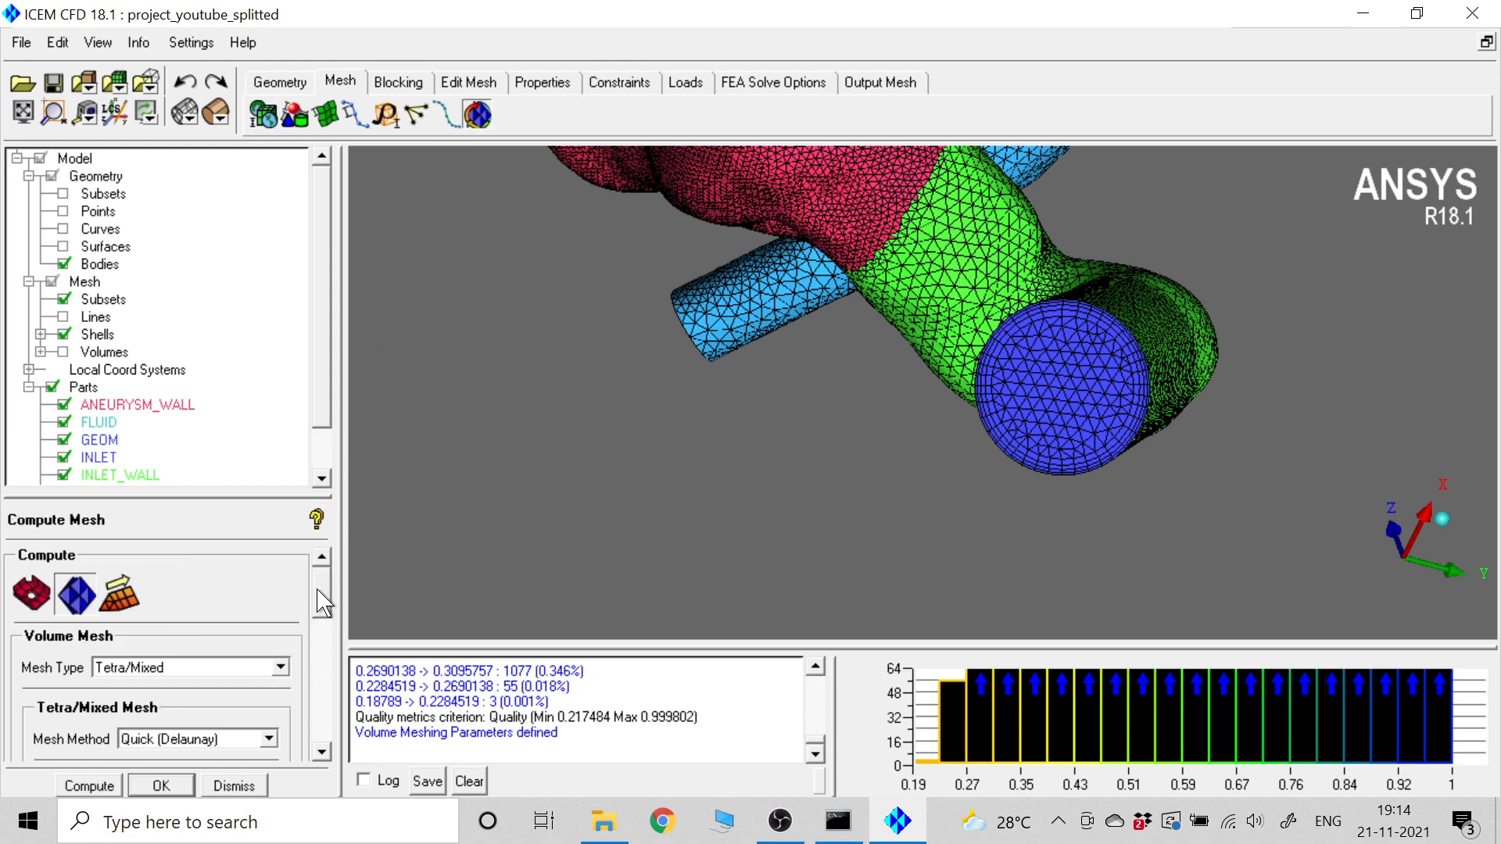
left_click_drag(321, 602, 312, 647)
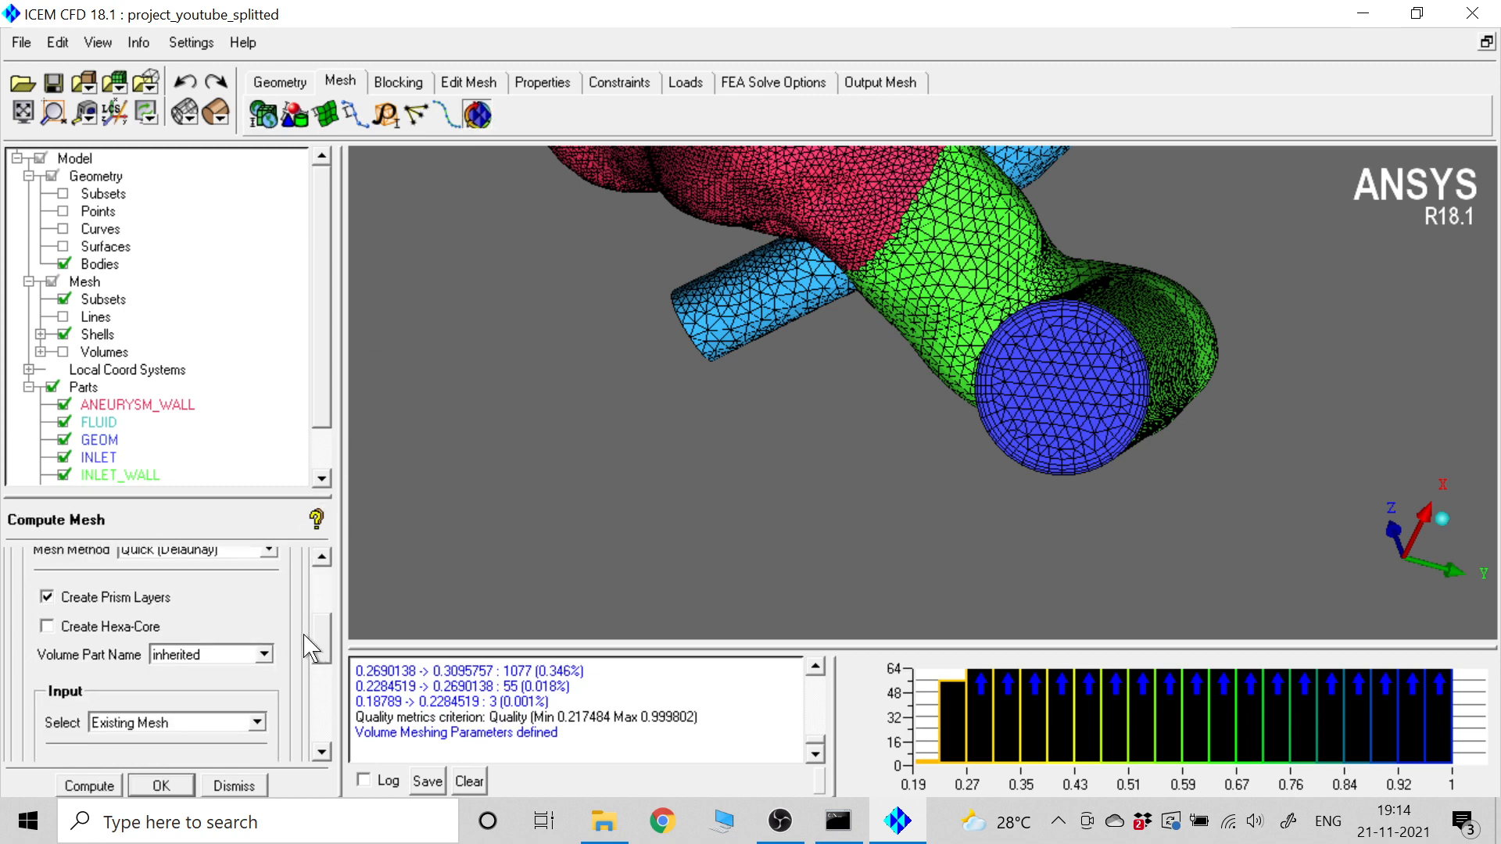
left_click(48, 598)
left_click(105, 788)
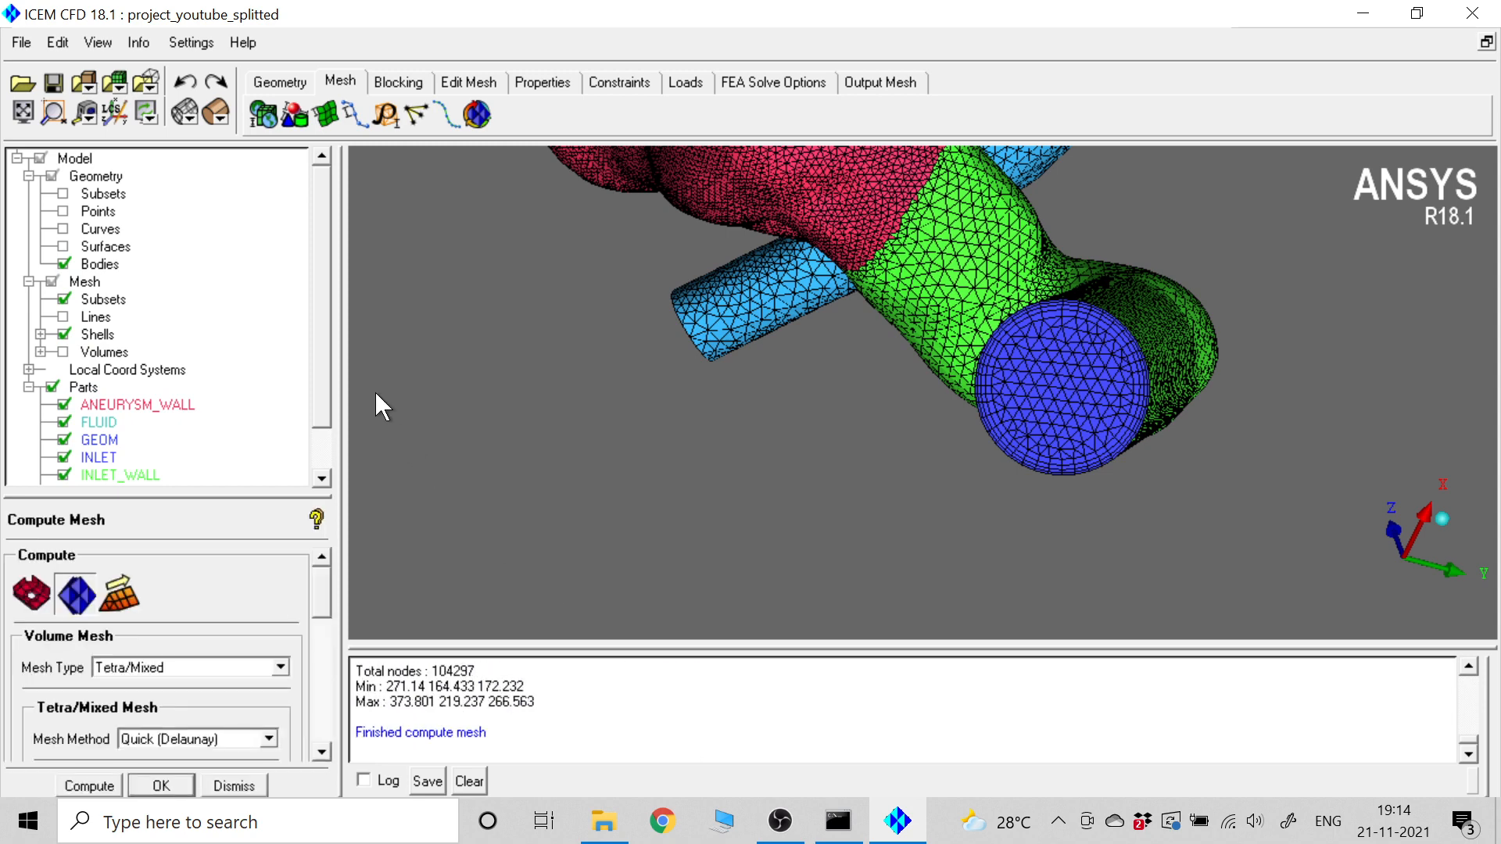
- Display the quality histogram of the Delaunay mesh and run Check Mesh on all elements with each problem checked and fixed automatically
left_click(469, 81)
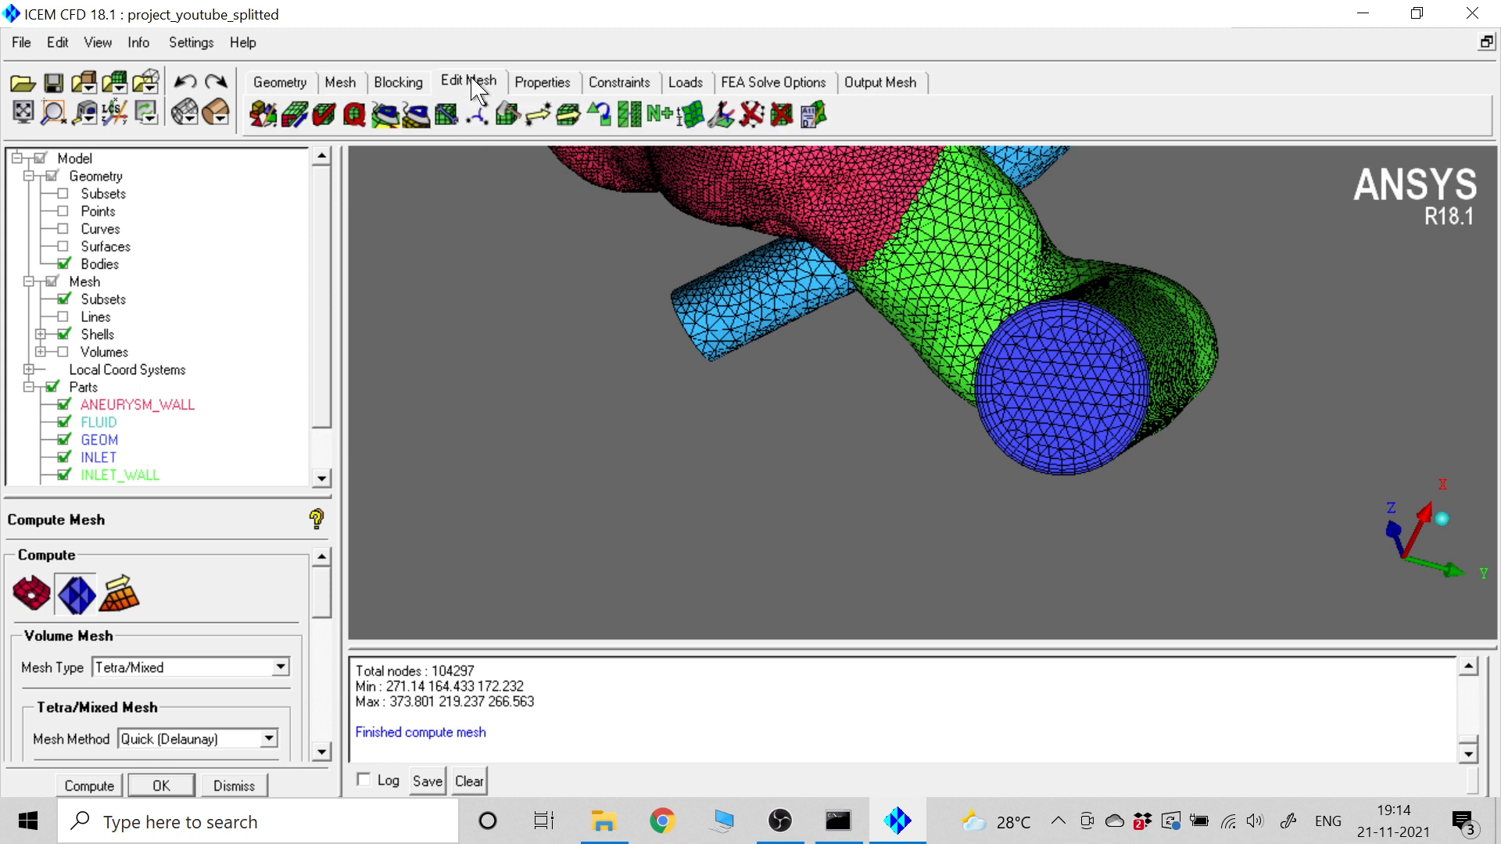
left_click(354, 114)
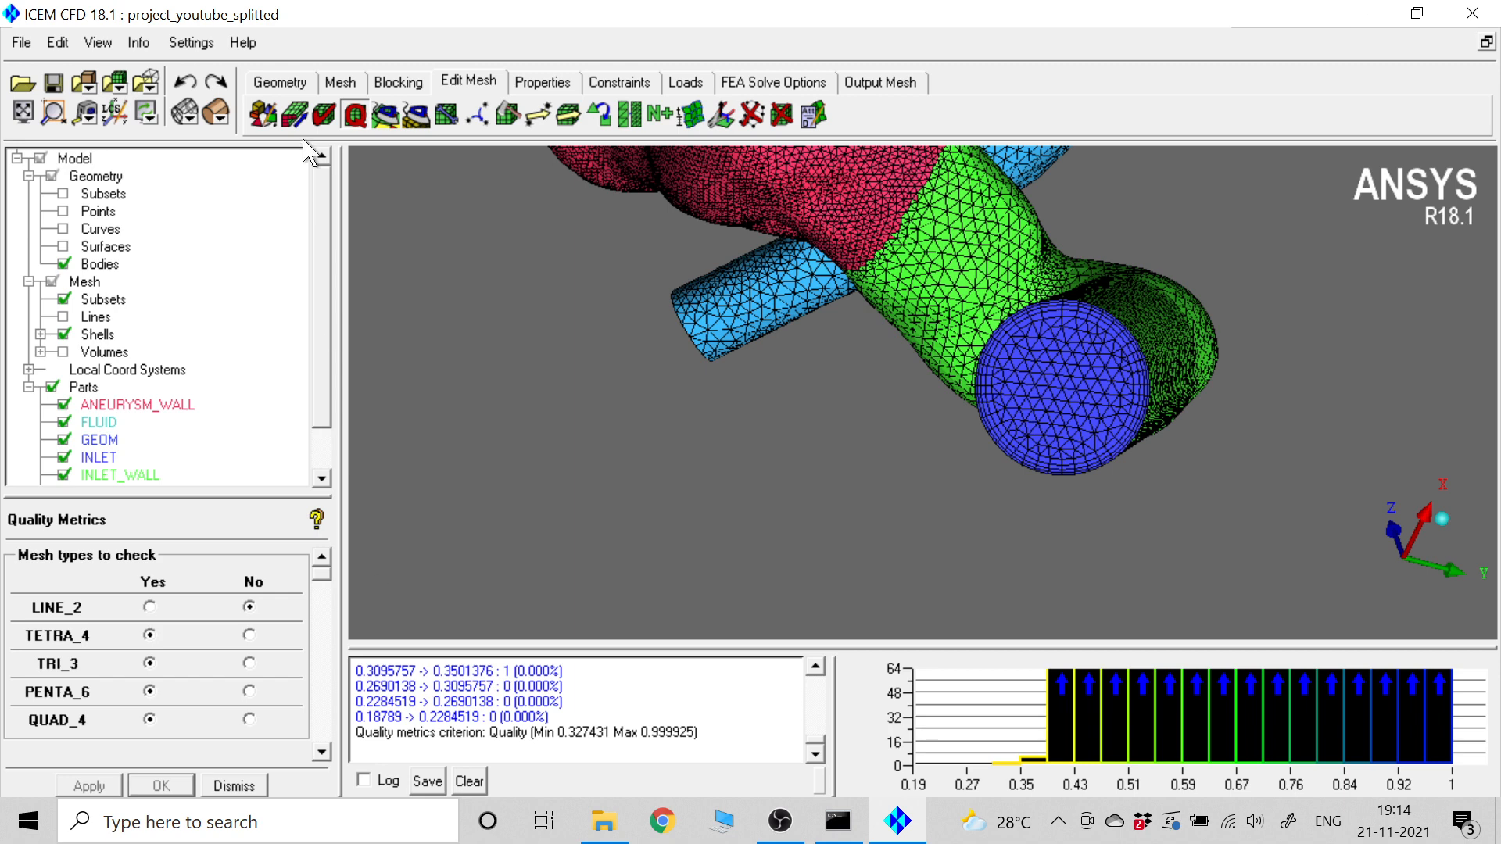
left_click(325, 118)
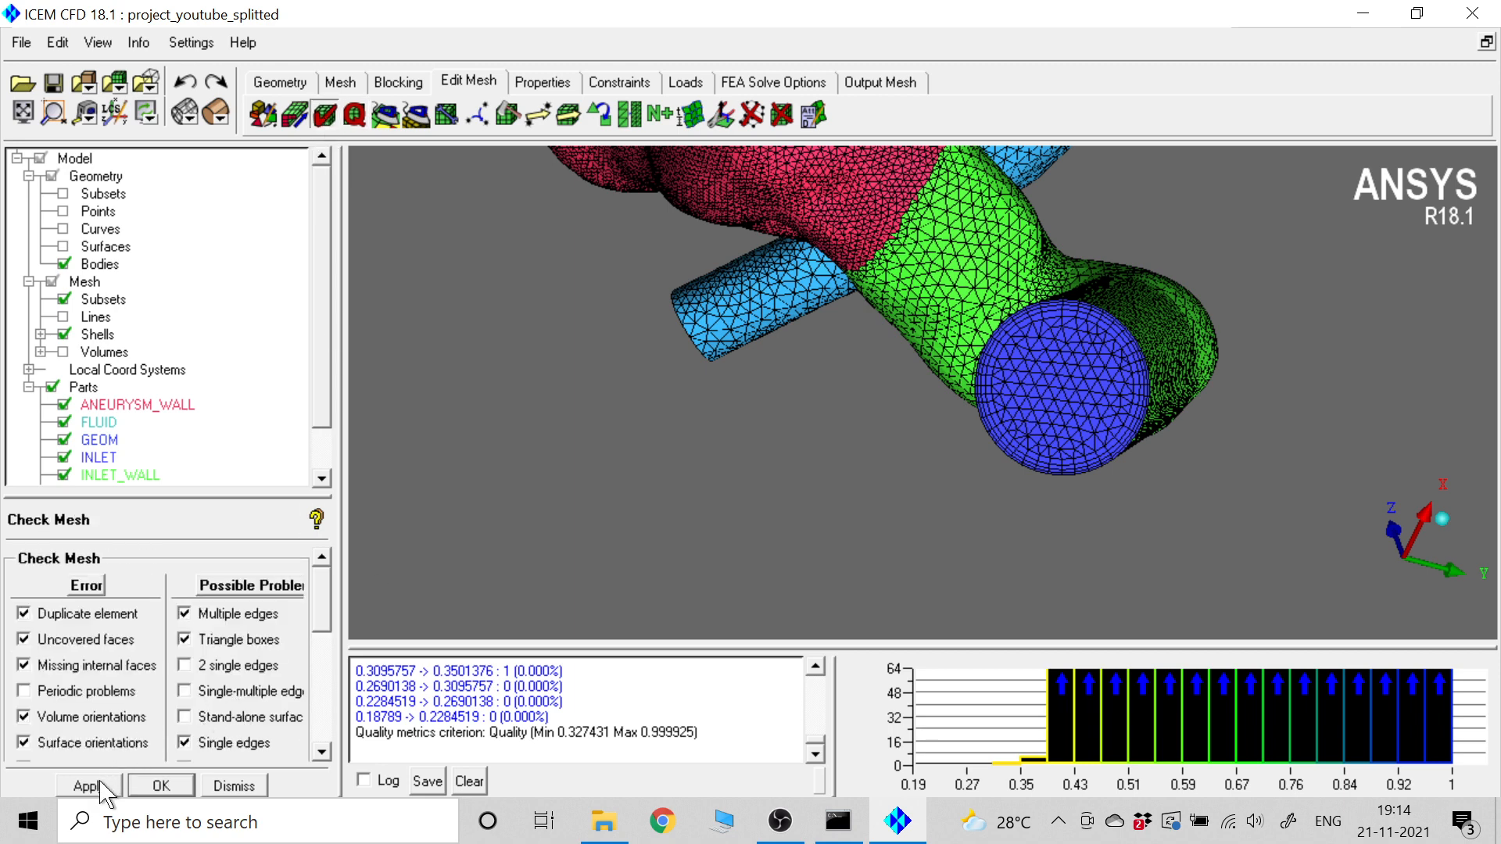
left_click(327, 700)
left_click(327, 700)
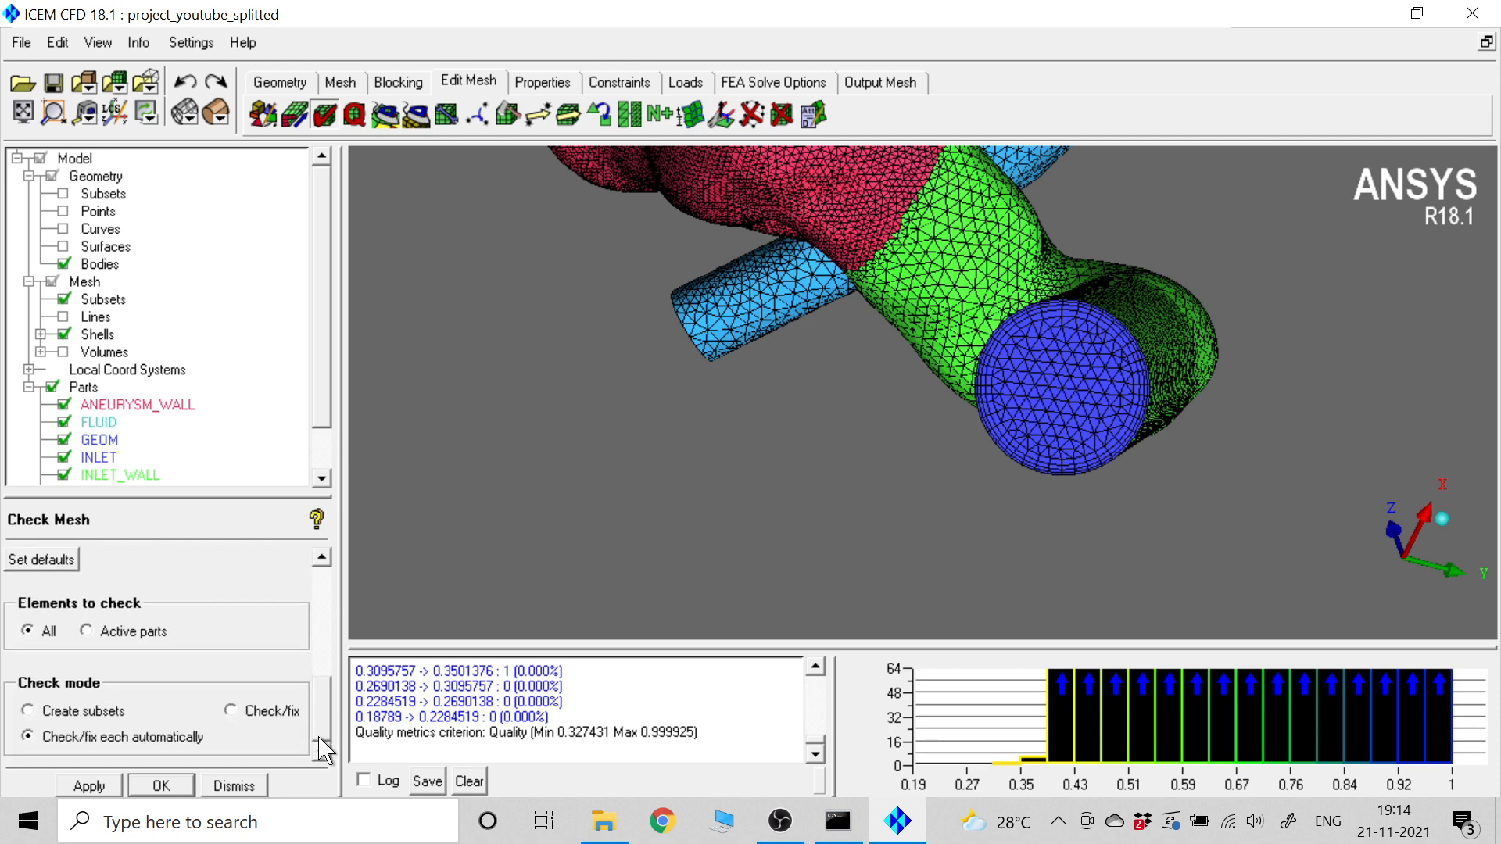
left_click(113, 787)
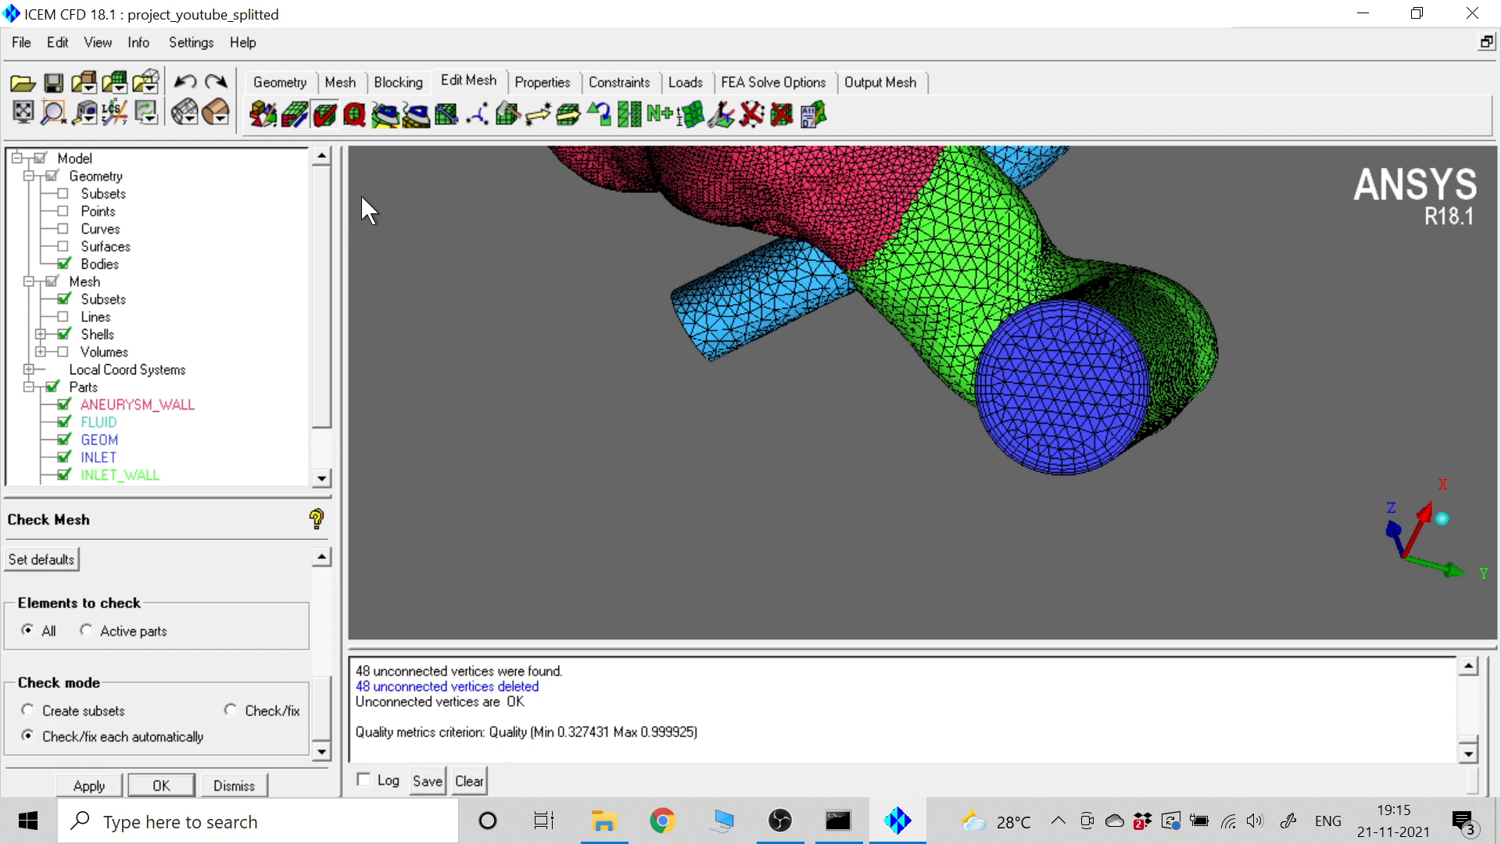
- Smooth all mesh parts globally with 20 iterations up to a quality value of 0.4, keeping PENTA_6 elements frozen
left_click(386, 115)
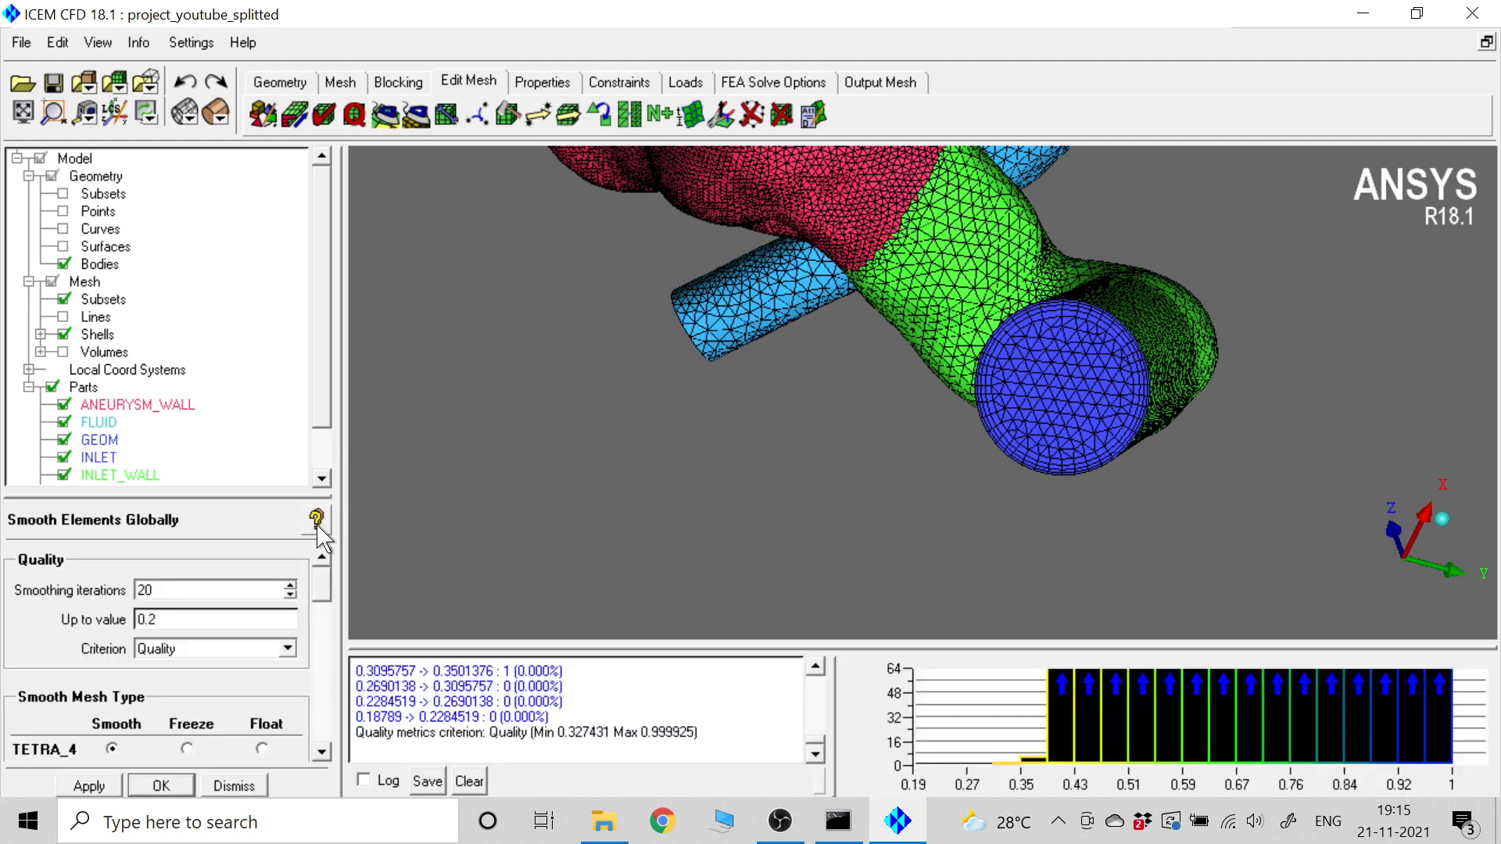
scroll(328, 598, "down", 3)
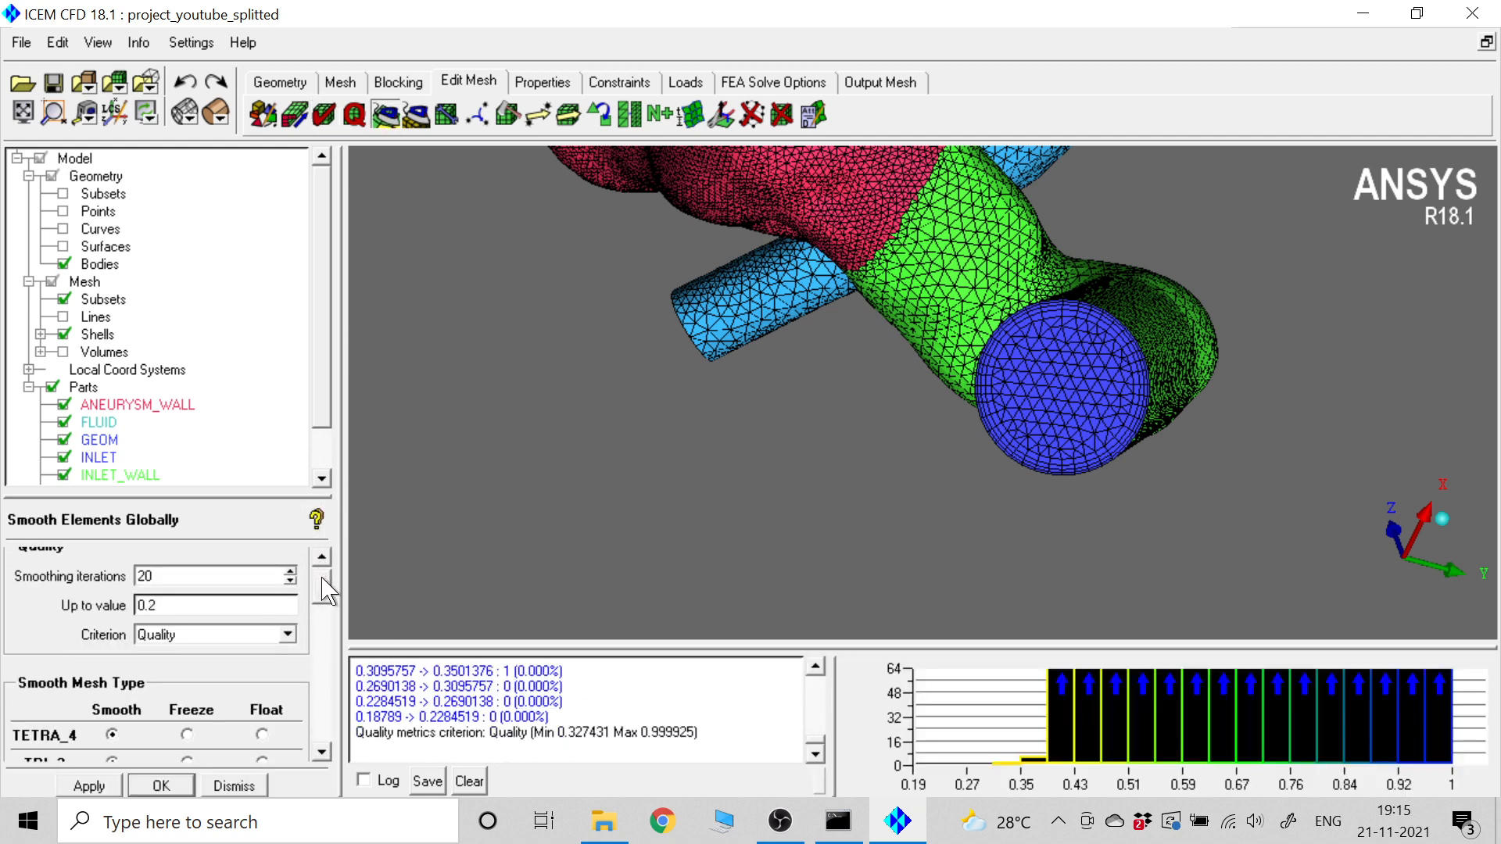
scroll(328, 598, "down", 1)
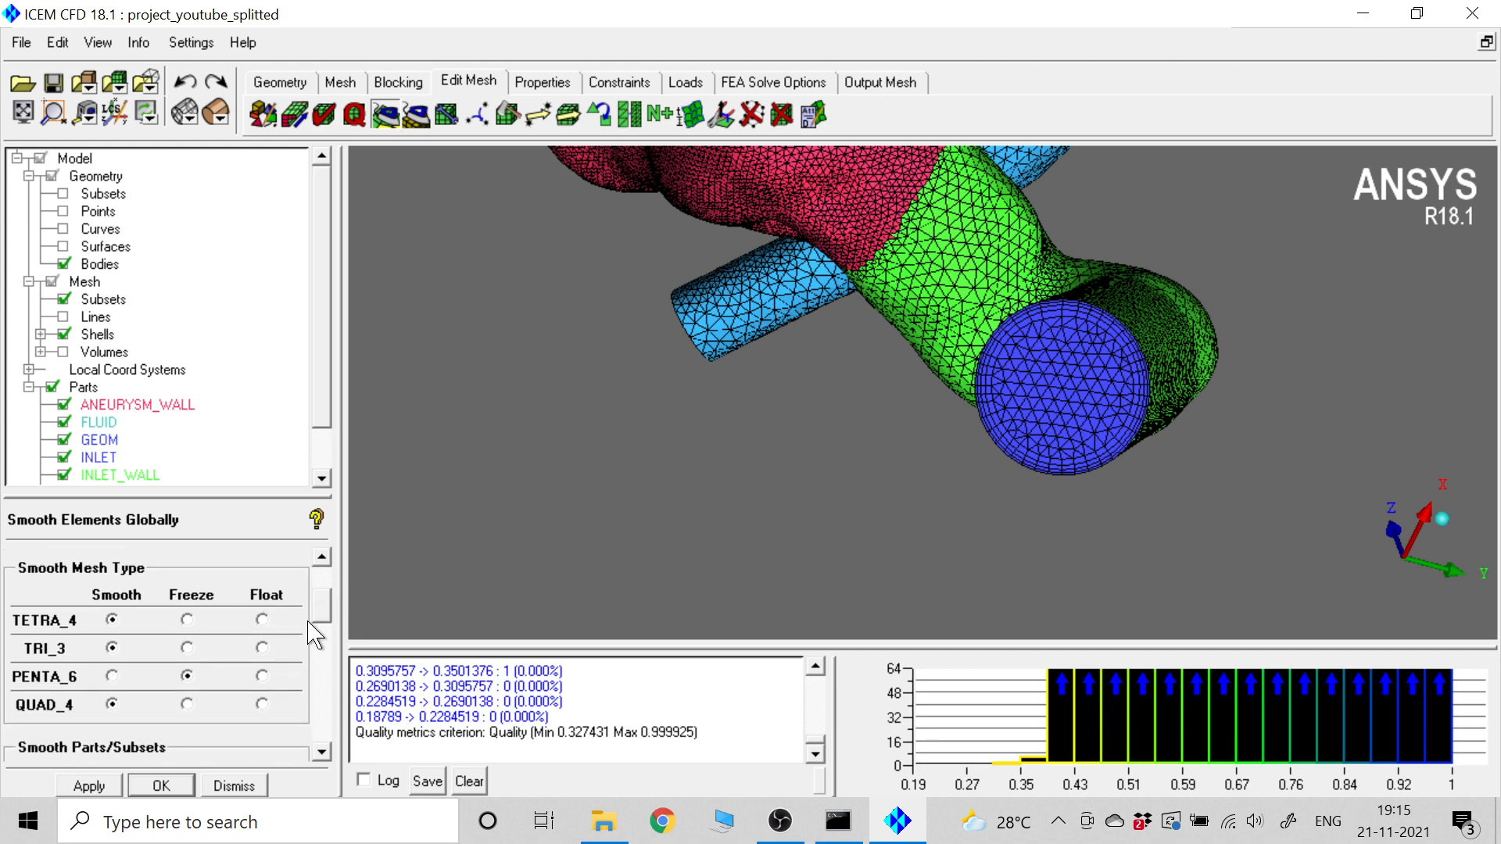
left_click_drag(319, 601, 323, 574)
left_click(192, 610)
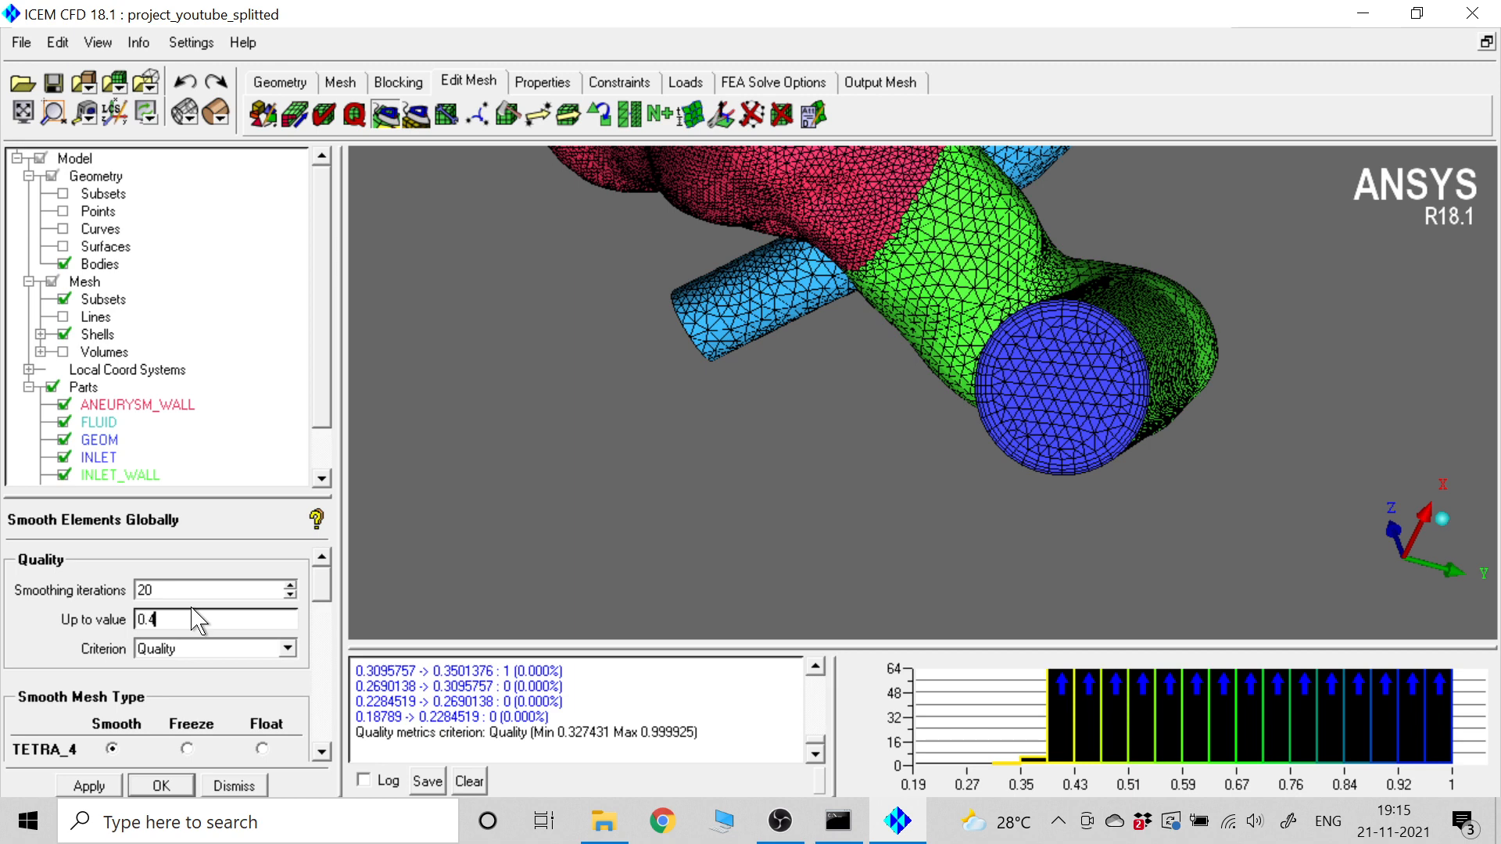
left_click_drag(316, 589, 325, 635)
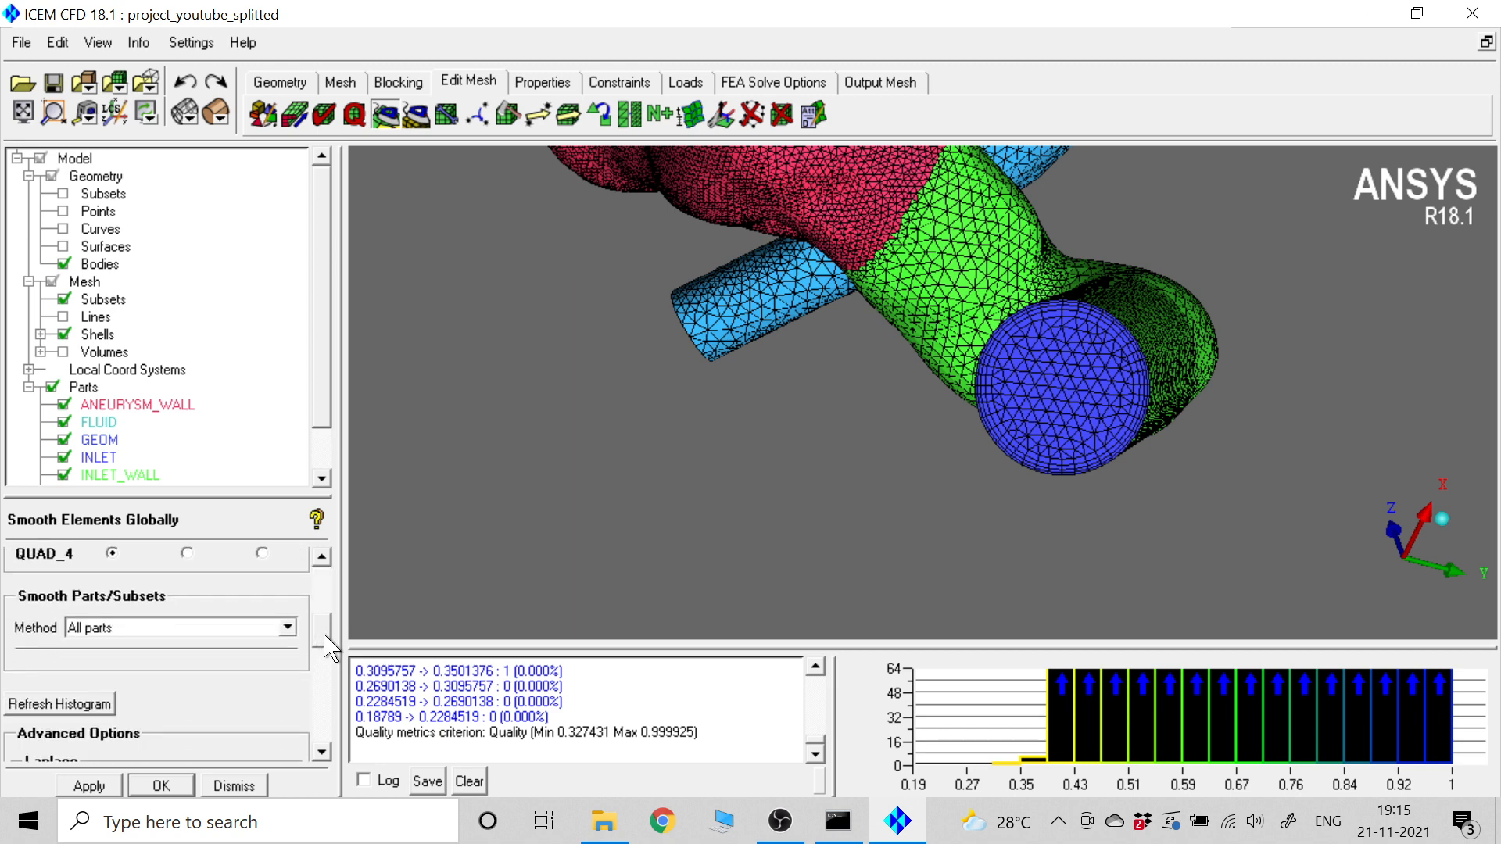
left_click(89, 786)
- Smooth the mesh globally up to a quality value of 0.5 with PENTA_6 frozen and save the project
left_click_drag(328, 642, 327, 590)
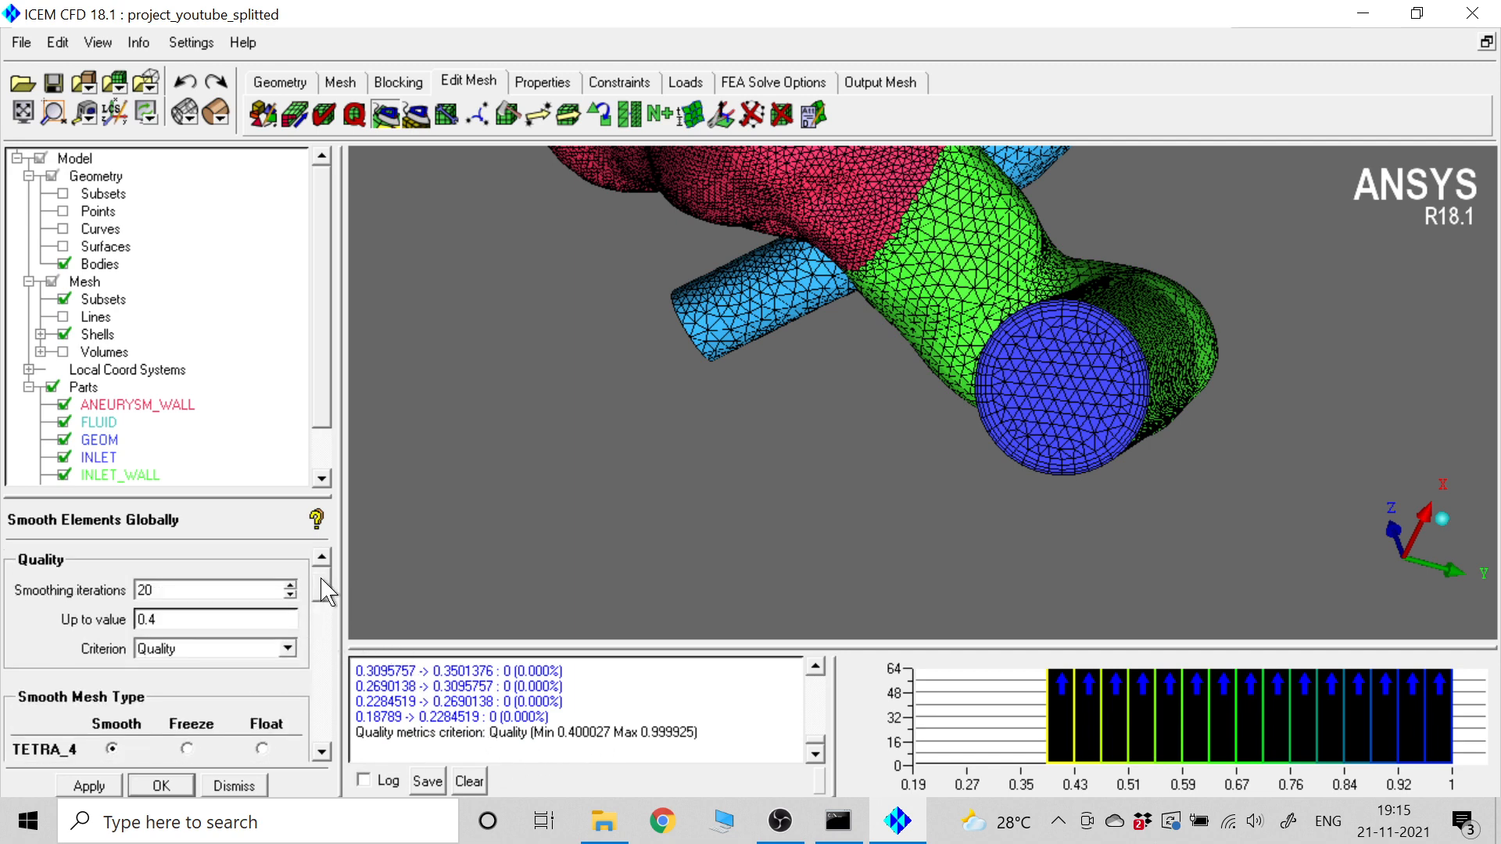
left_click(239, 623)
key("BackSpace")
key("BackSpace")
type(".5")
left_click(104, 789)
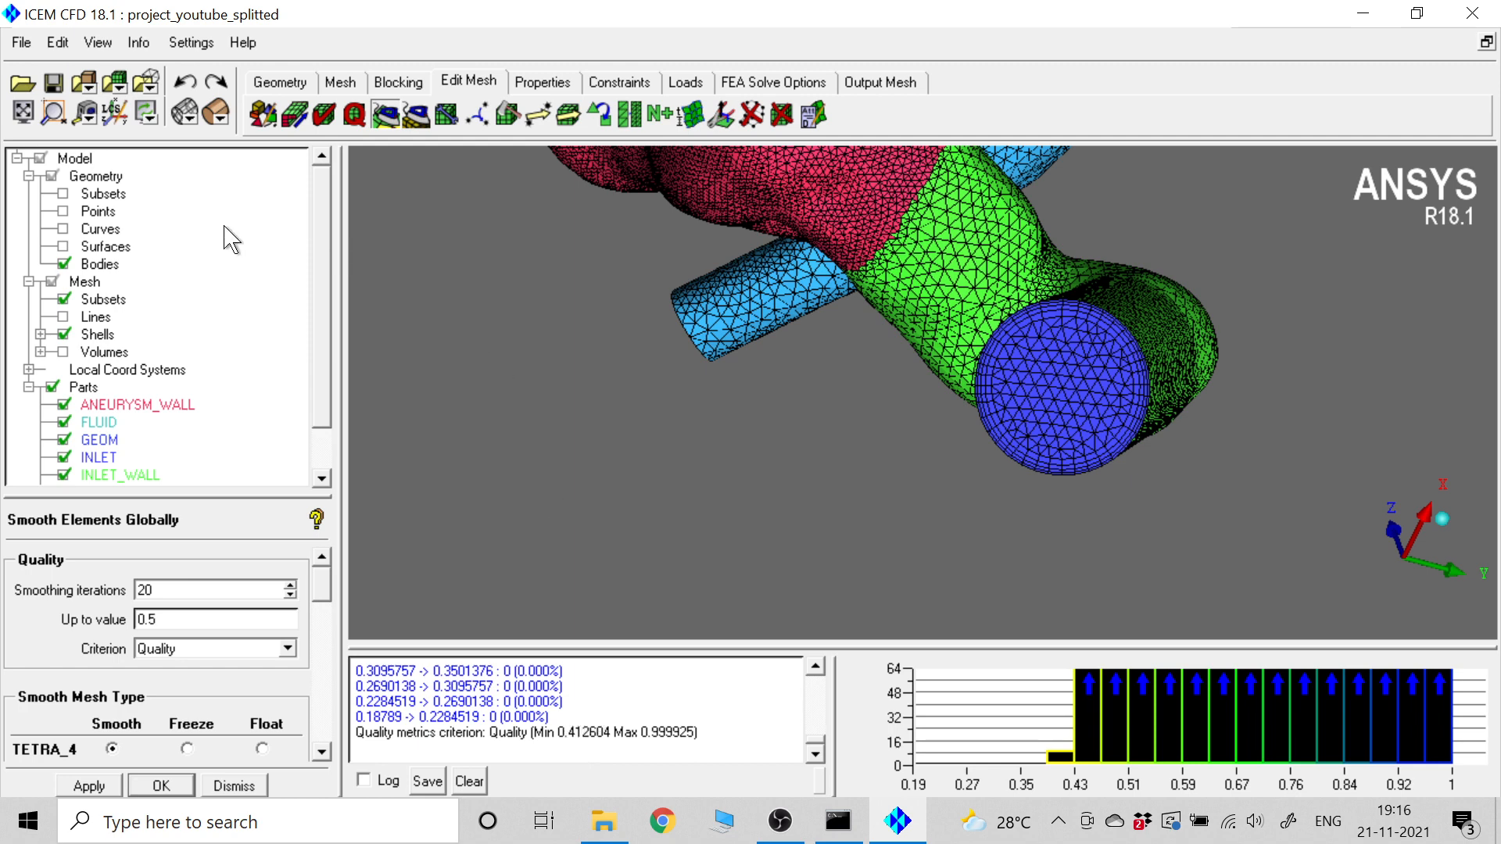
left_click(21, 43)
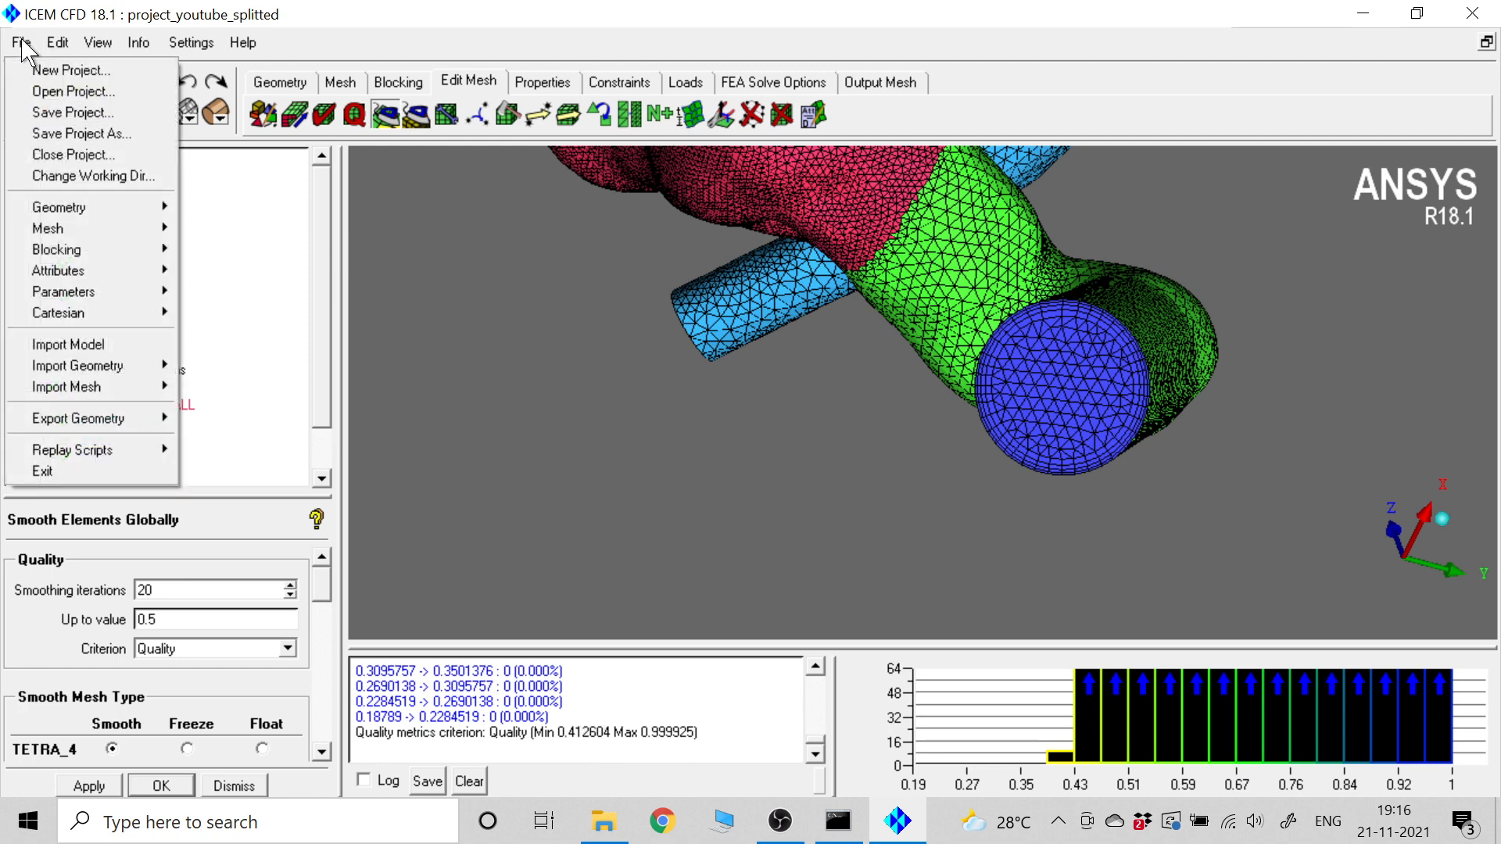
left_click(52, 113)
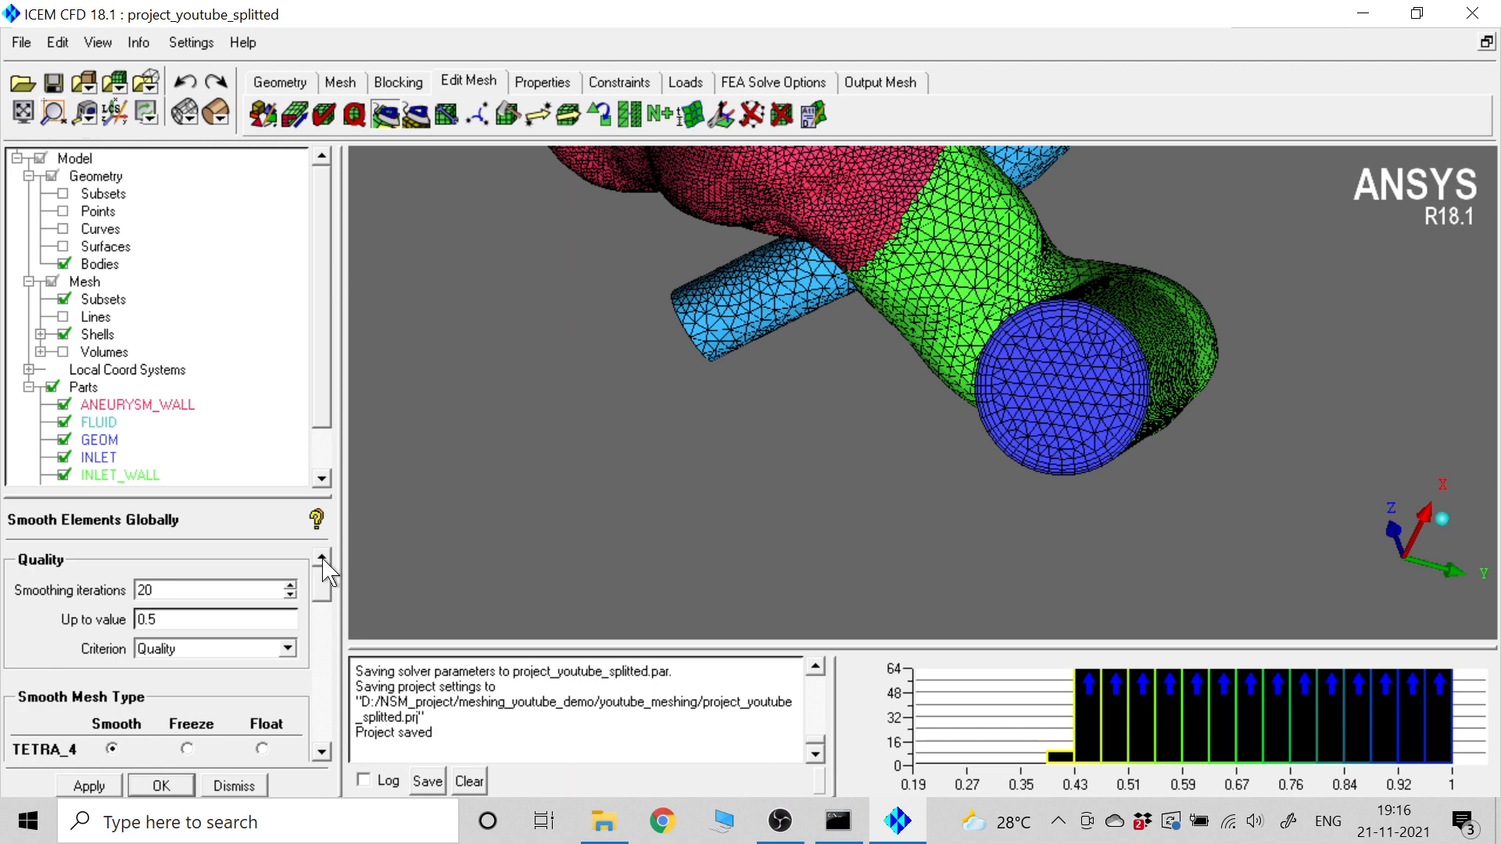
- Smooth the mesh globally up to a quality value of 0.6 while PENTA_6 elements stay frozen
scroll(326, 602, "down", 2)
left_click(219, 577)
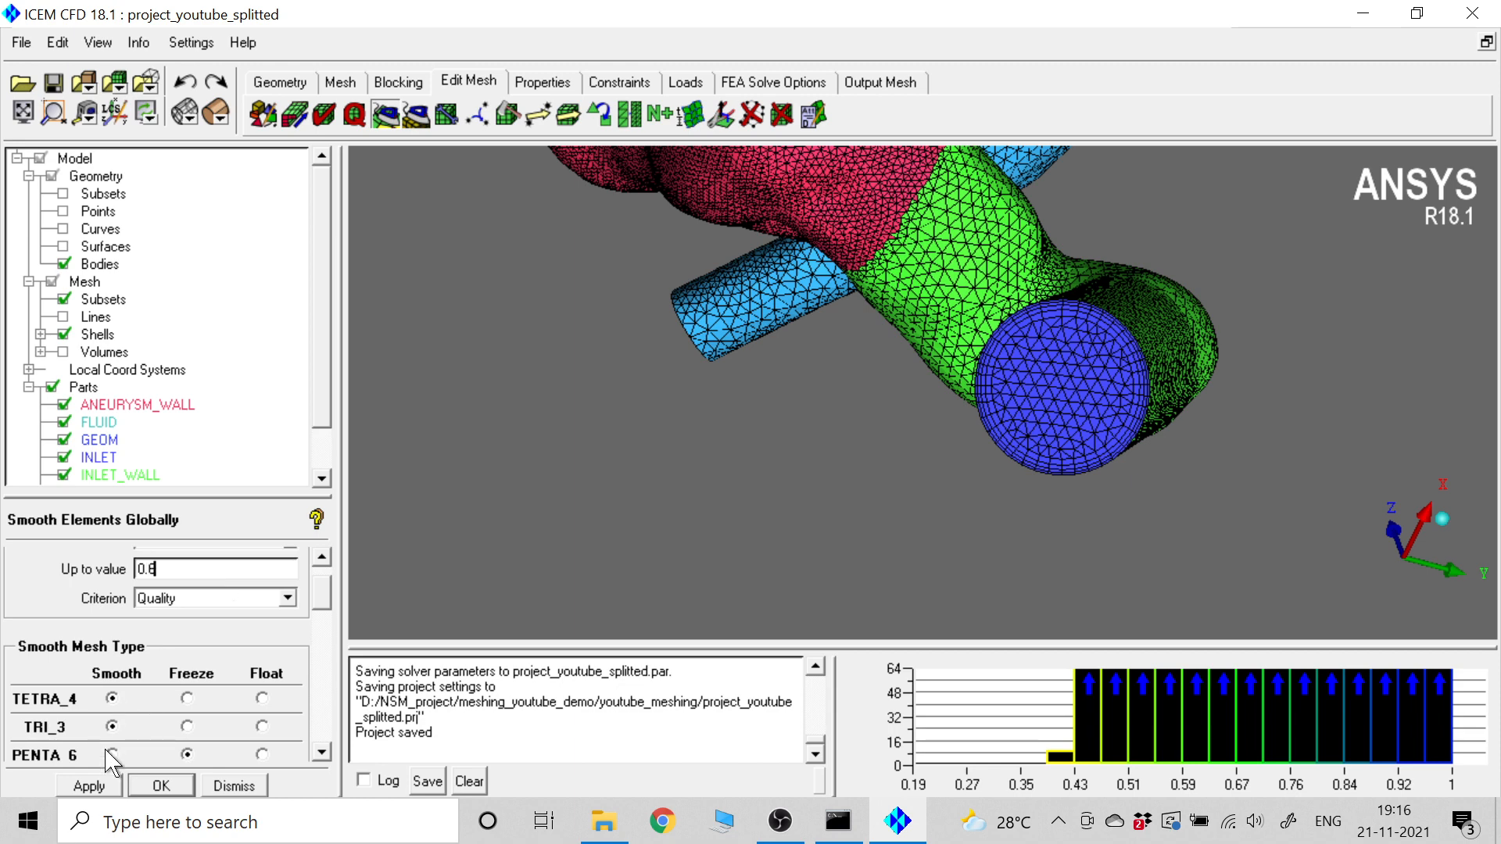
left_click(114, 784)
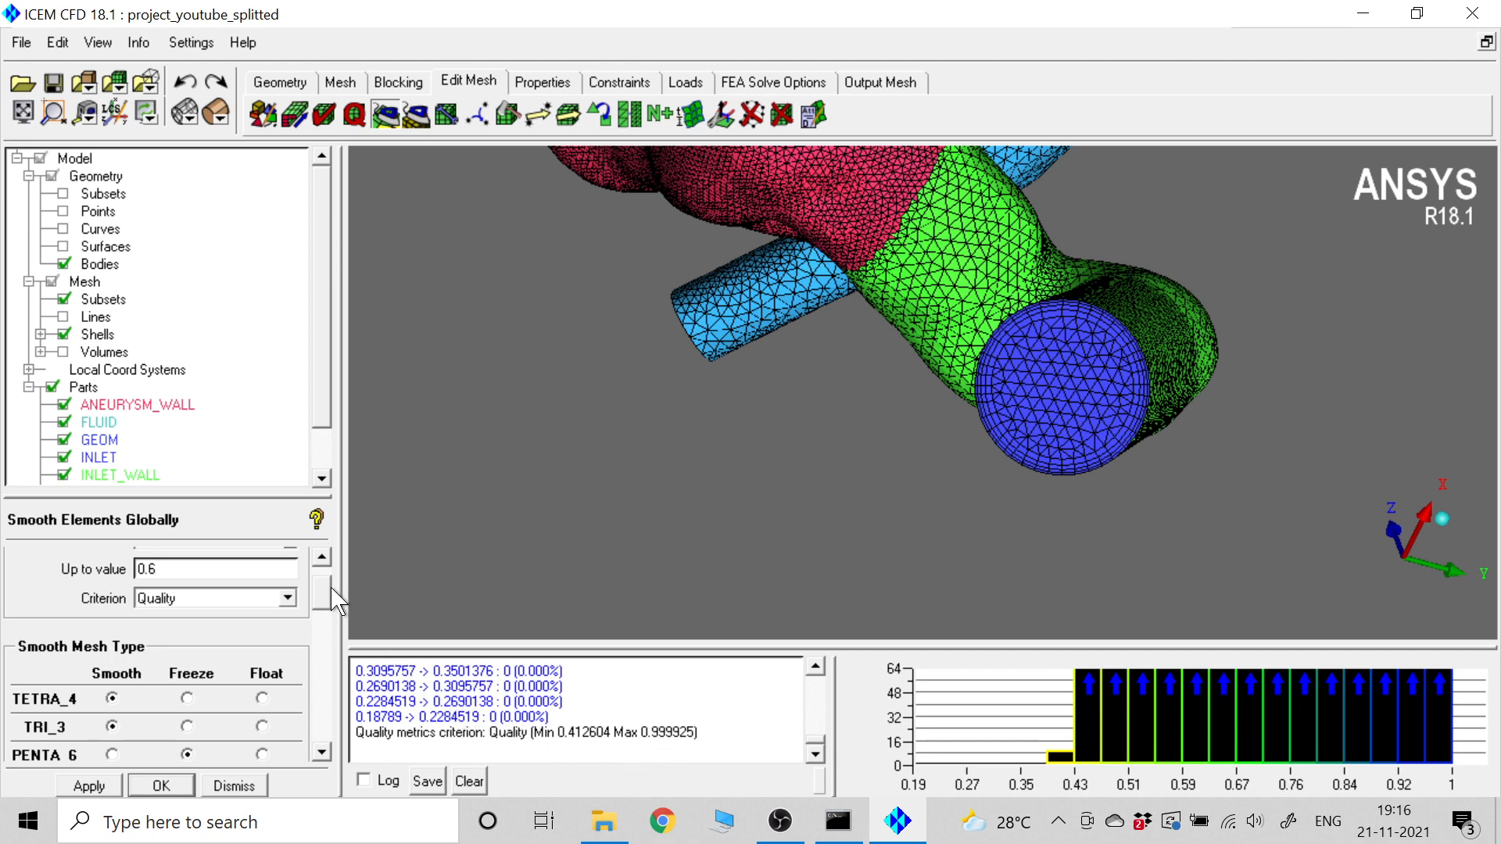
- Switch PENTA_6 elements from Freeze to Smooth, smooth the mesh globally up to a value of 0.5, and save the project
mouse_move(323, 602)
left_mouse_down()
mouse_move(322, 621)
mouse_move(328, 579)
left_mouse_up()
left_click(114, 640)
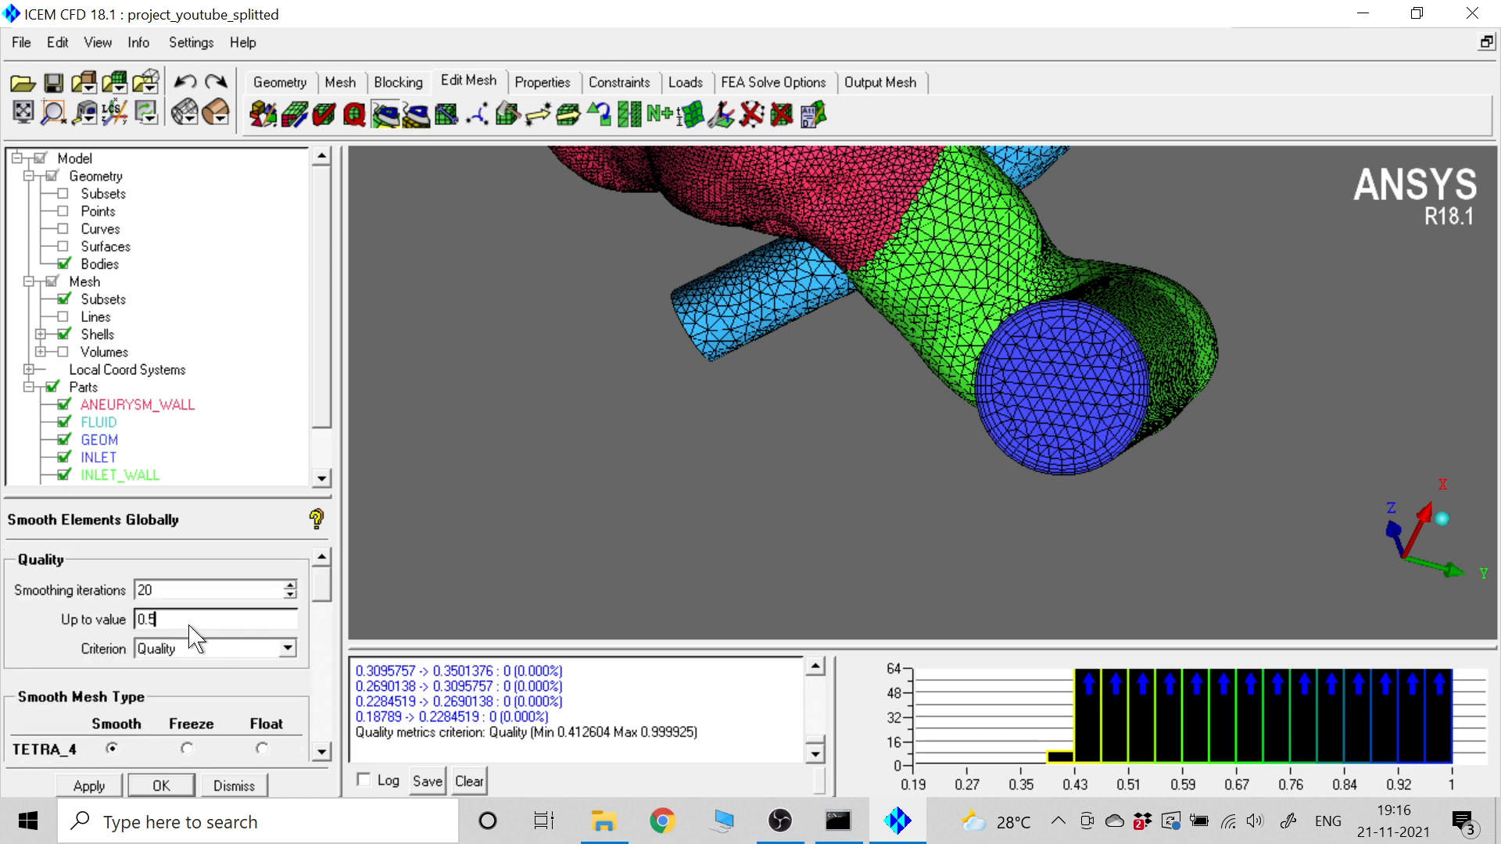
left_click(89, 786)
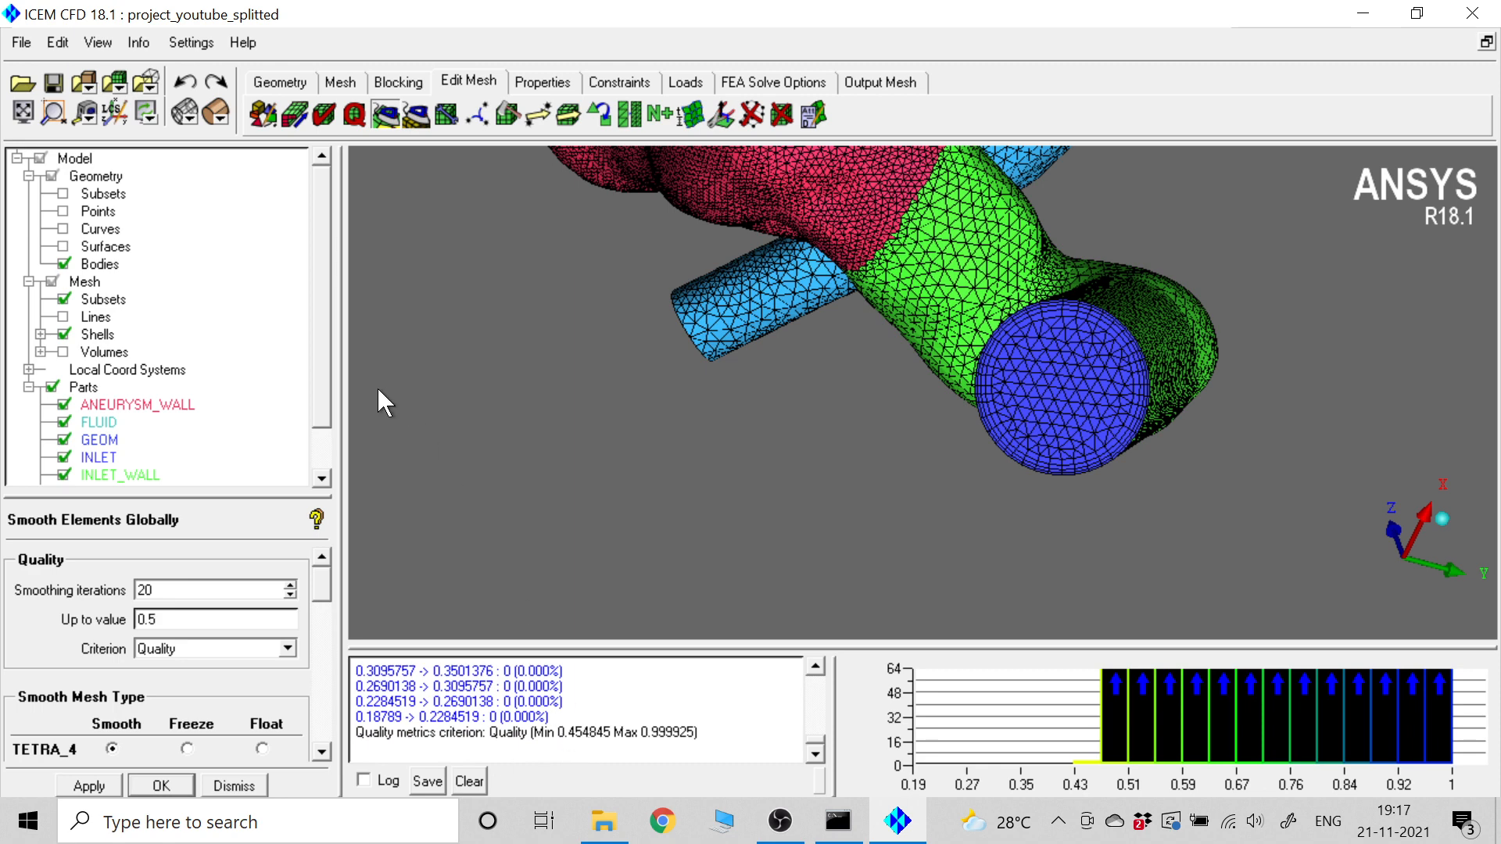
left_click(19, 42)
left_click(49, 117)
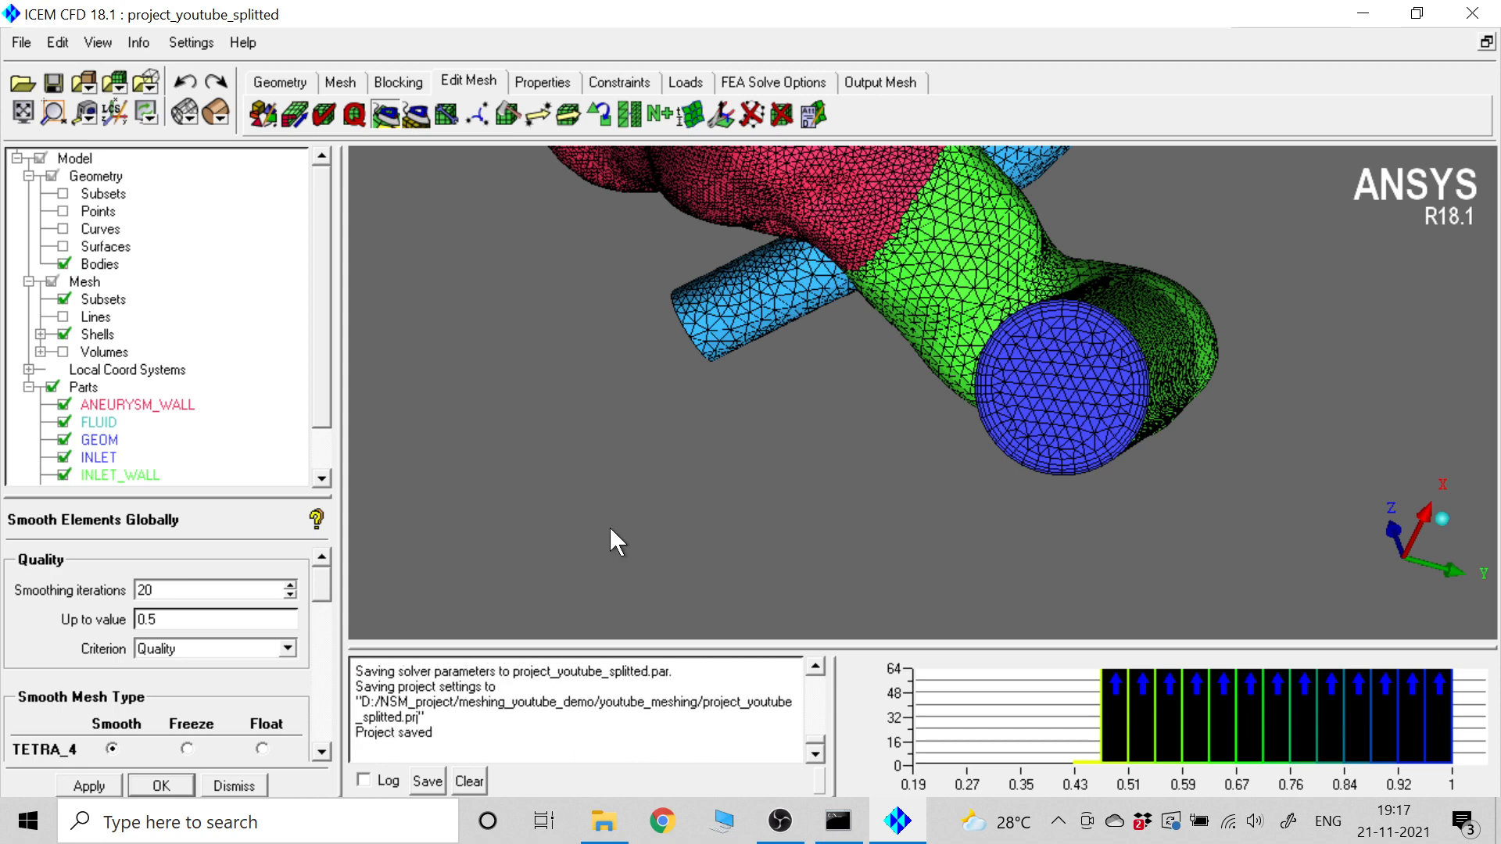
- Smooth the mesh, including the prism elements, up to a quality value of 0.6 and save the project
left_click(215, 623)
left_click(110, 788)
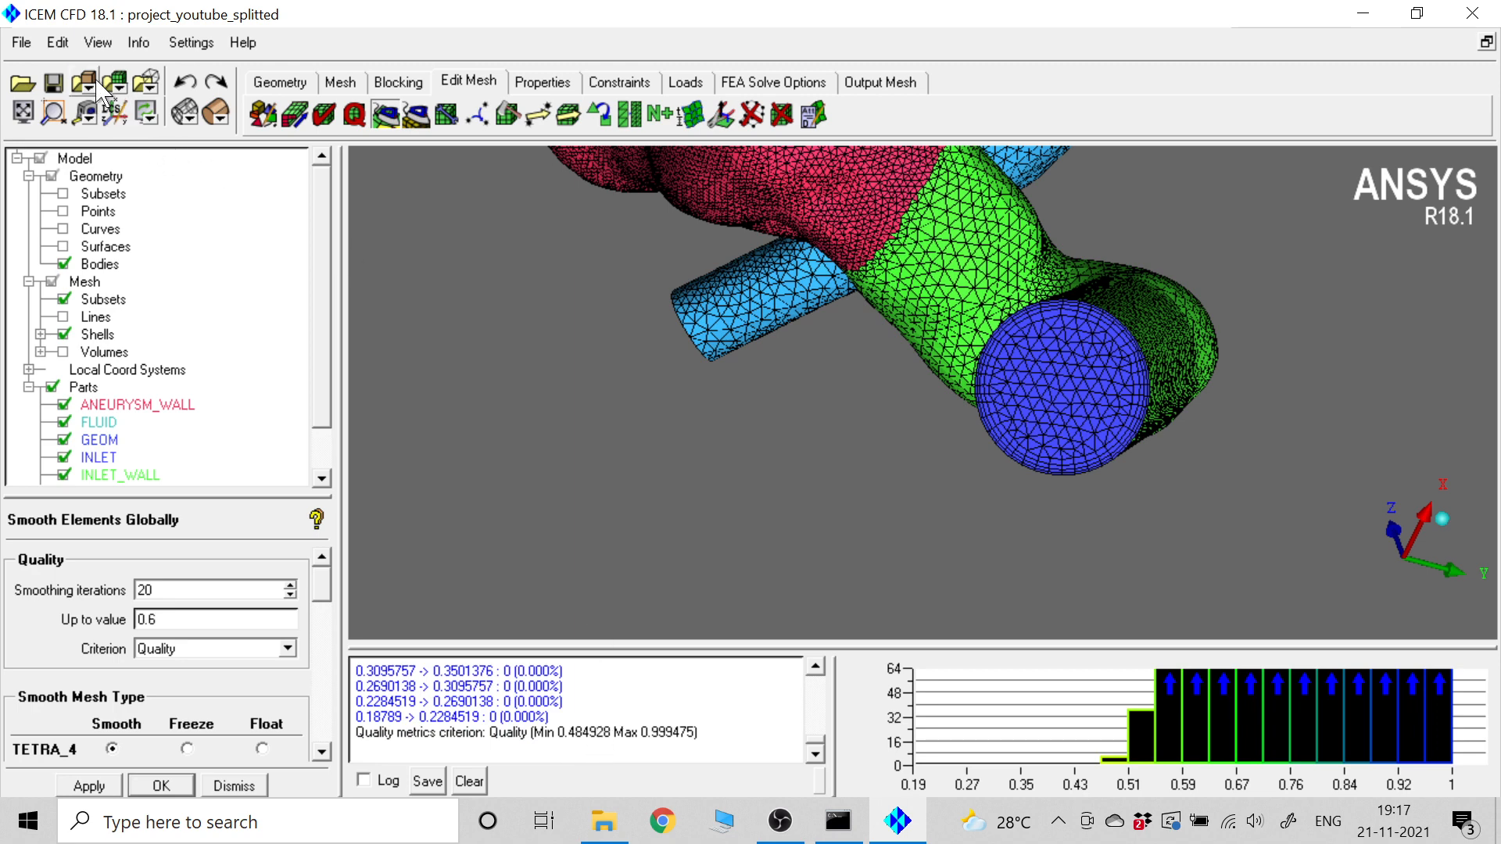
left_click(30, 44)
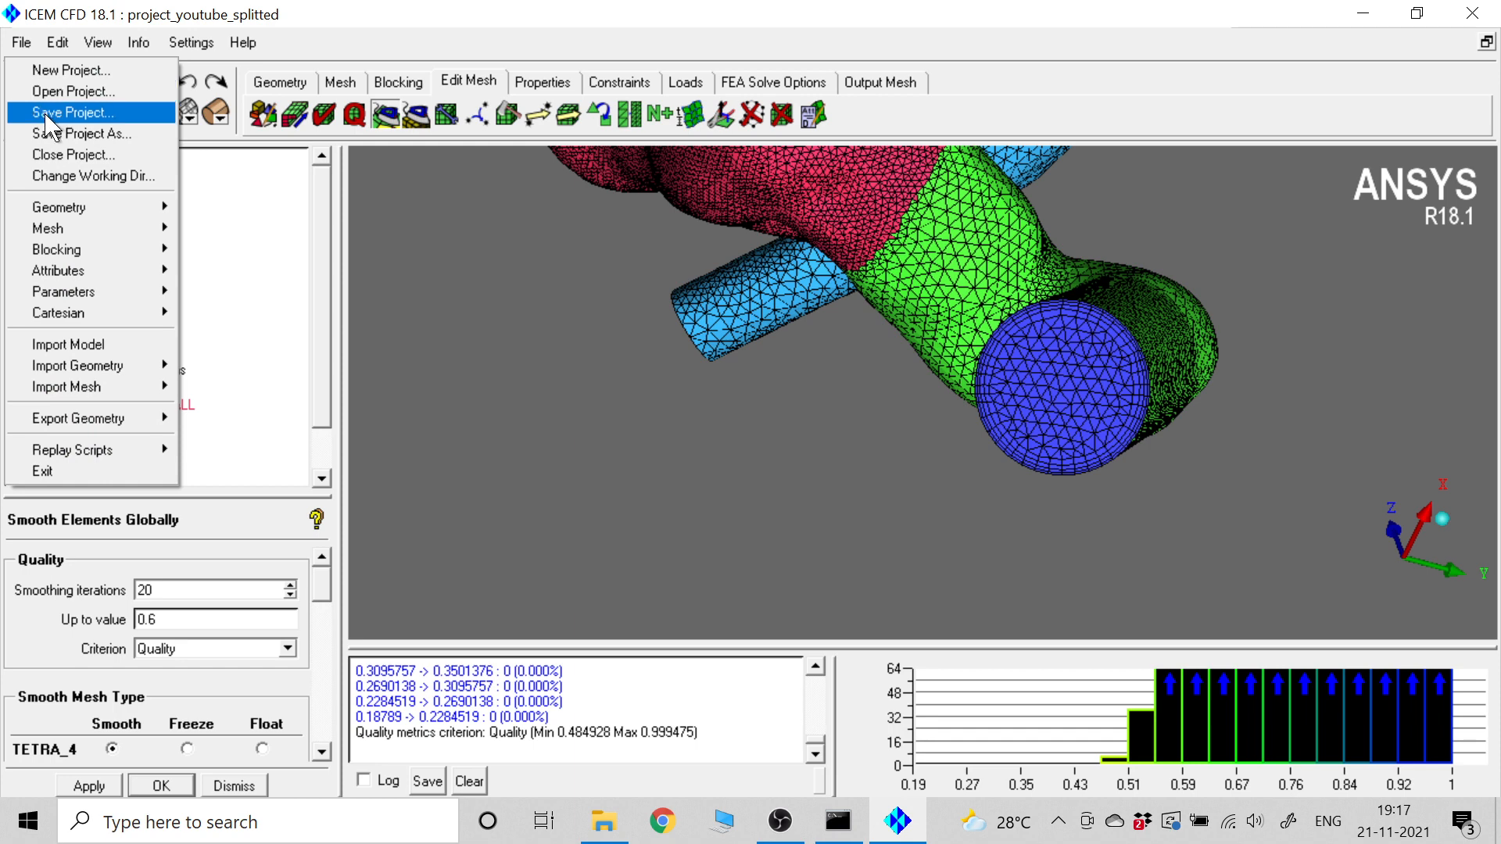
left_click(72, 113)
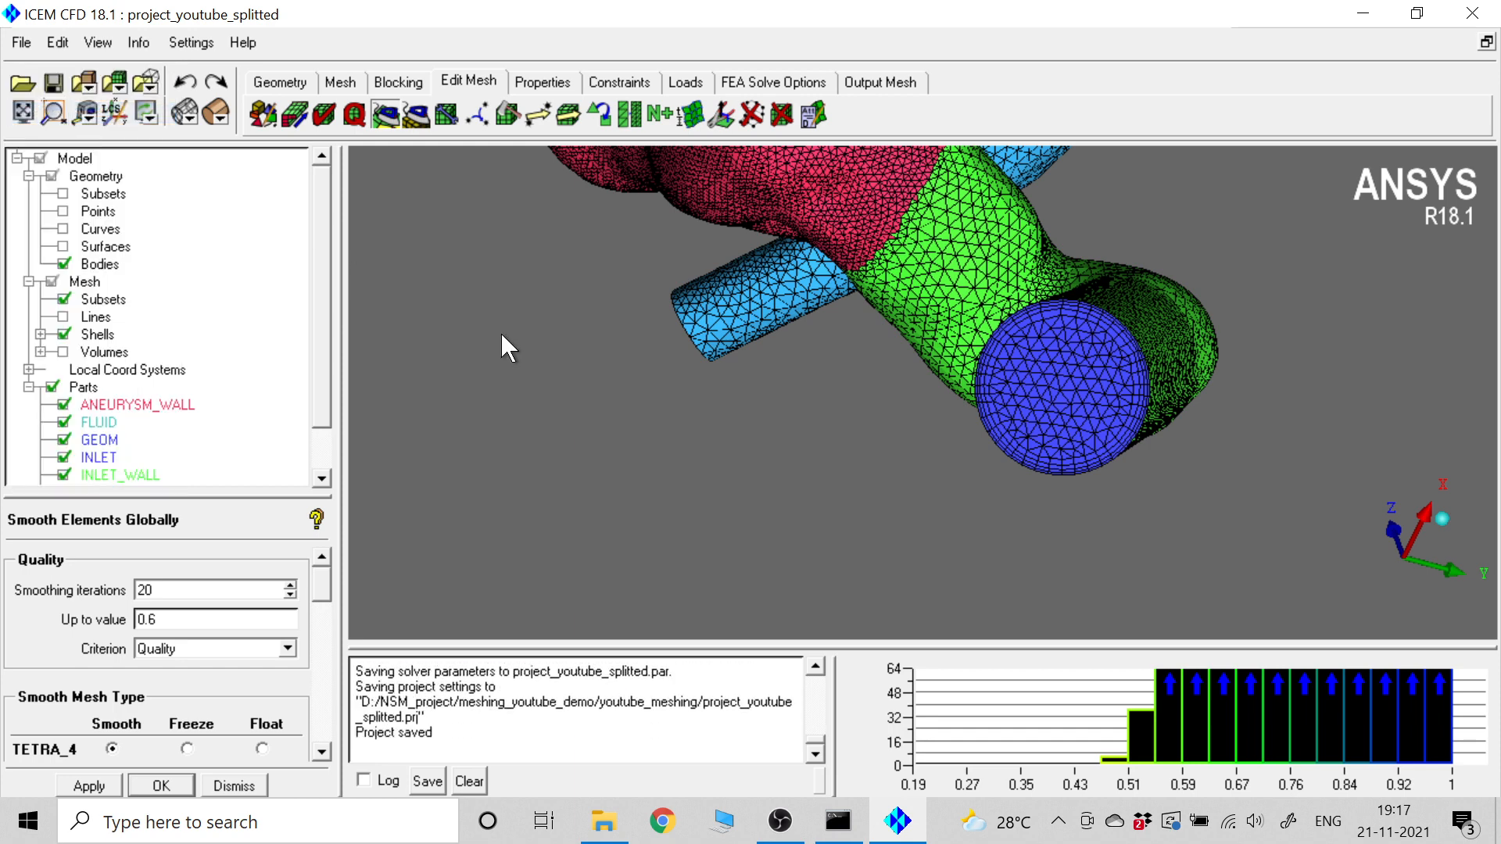
- Smooth the mesh globally up to a quality value of 0.7 and save the project
left_click(199, 619)
left_click(115, 786)
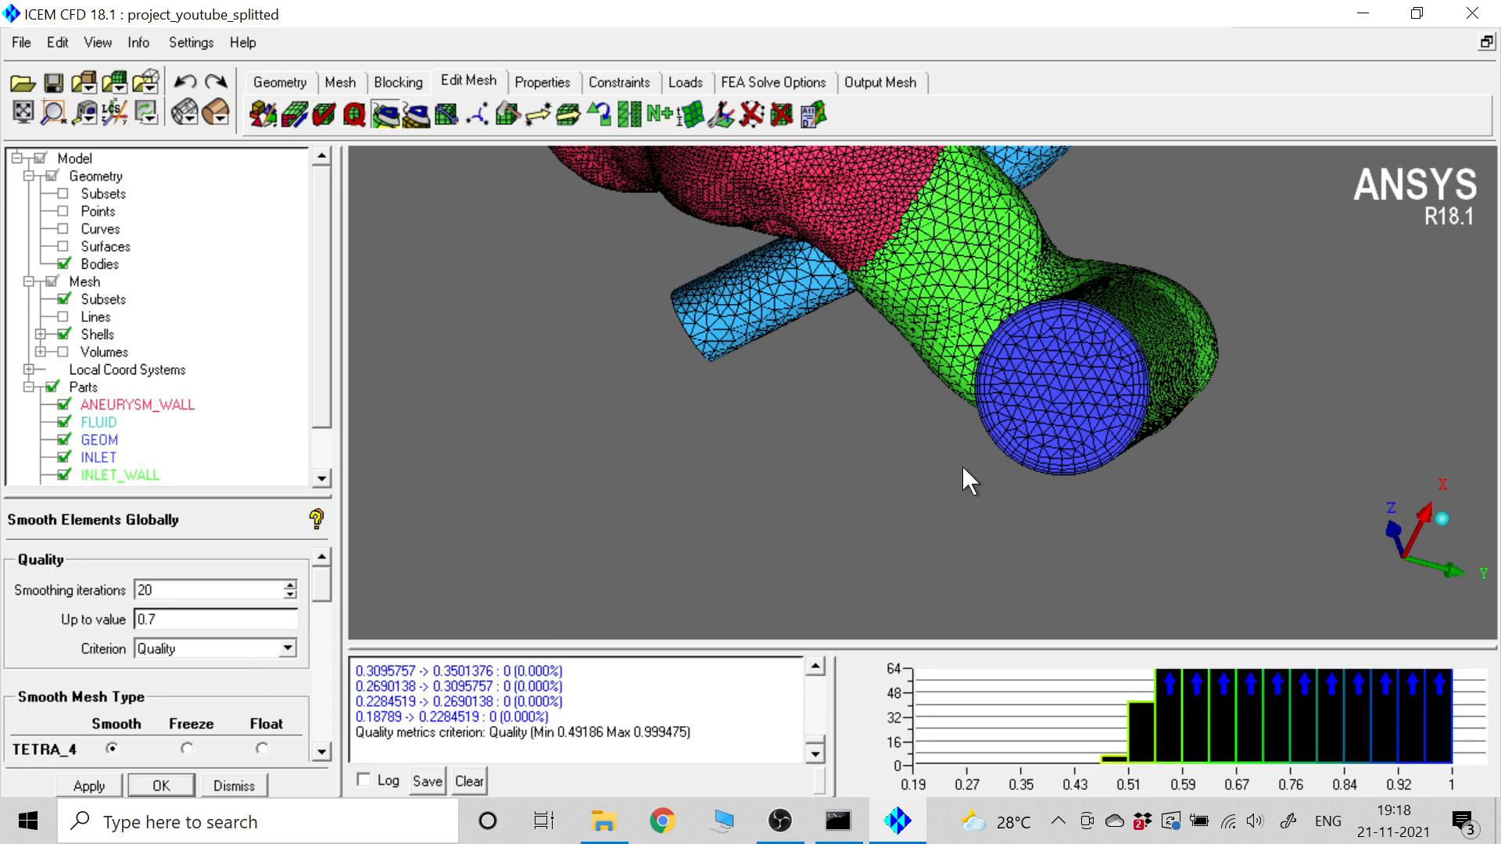
scroll(1156, 350, "up", 2)
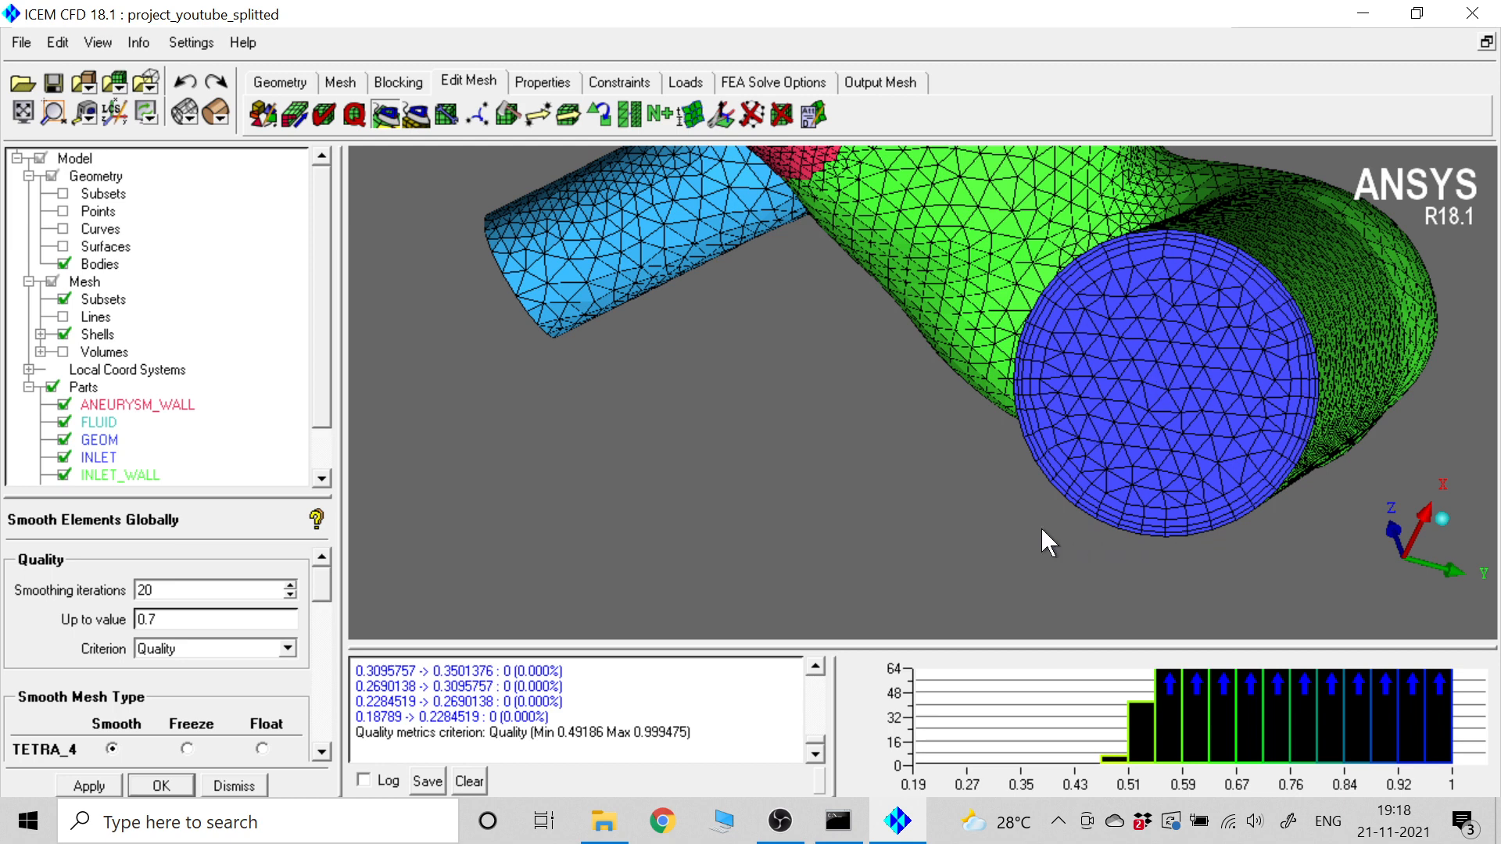
left_click(23, 43)
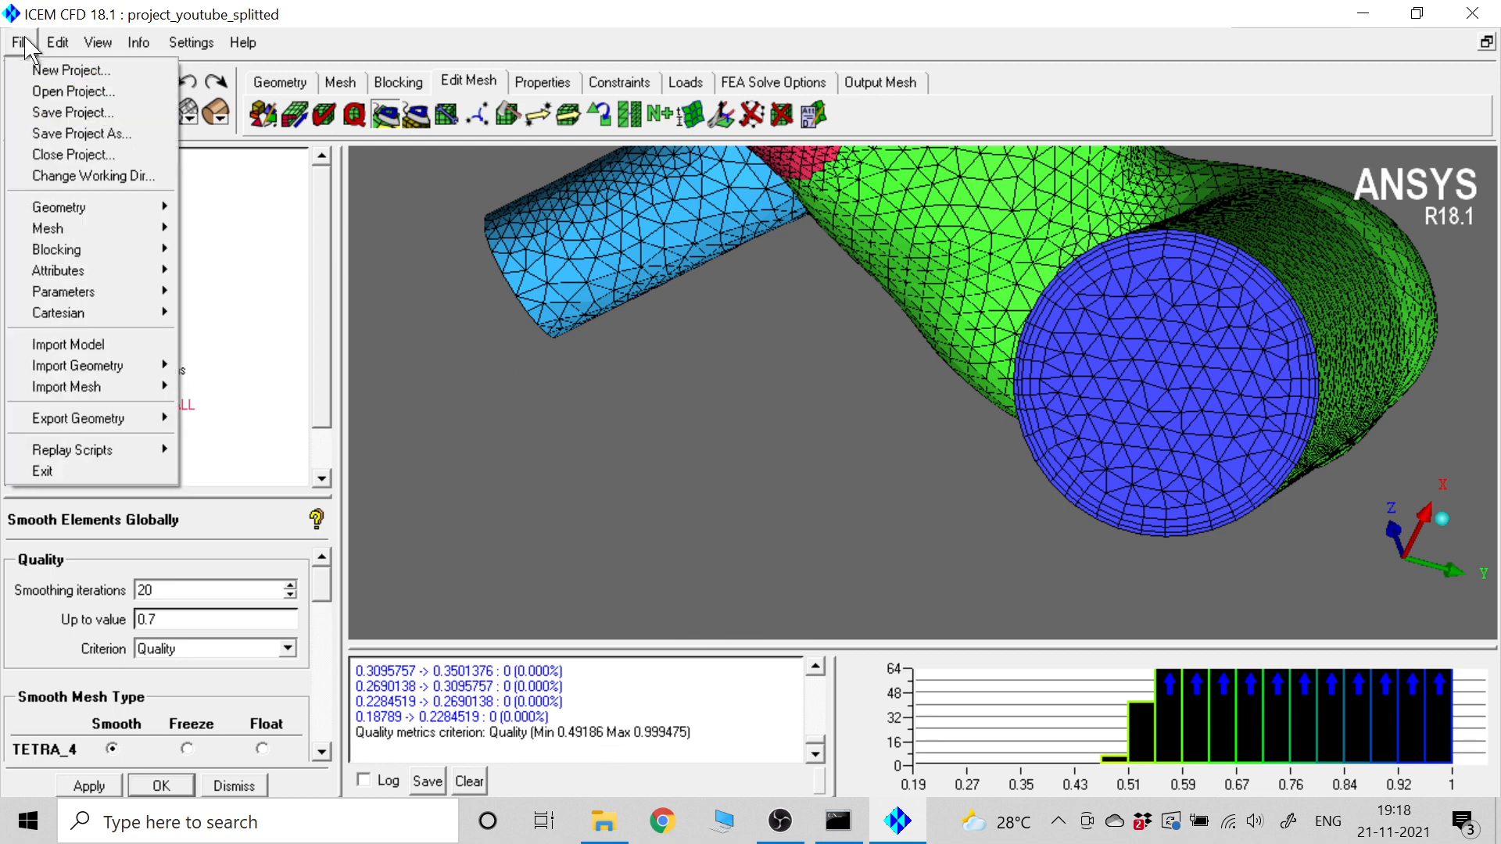
left_click(61, 115)
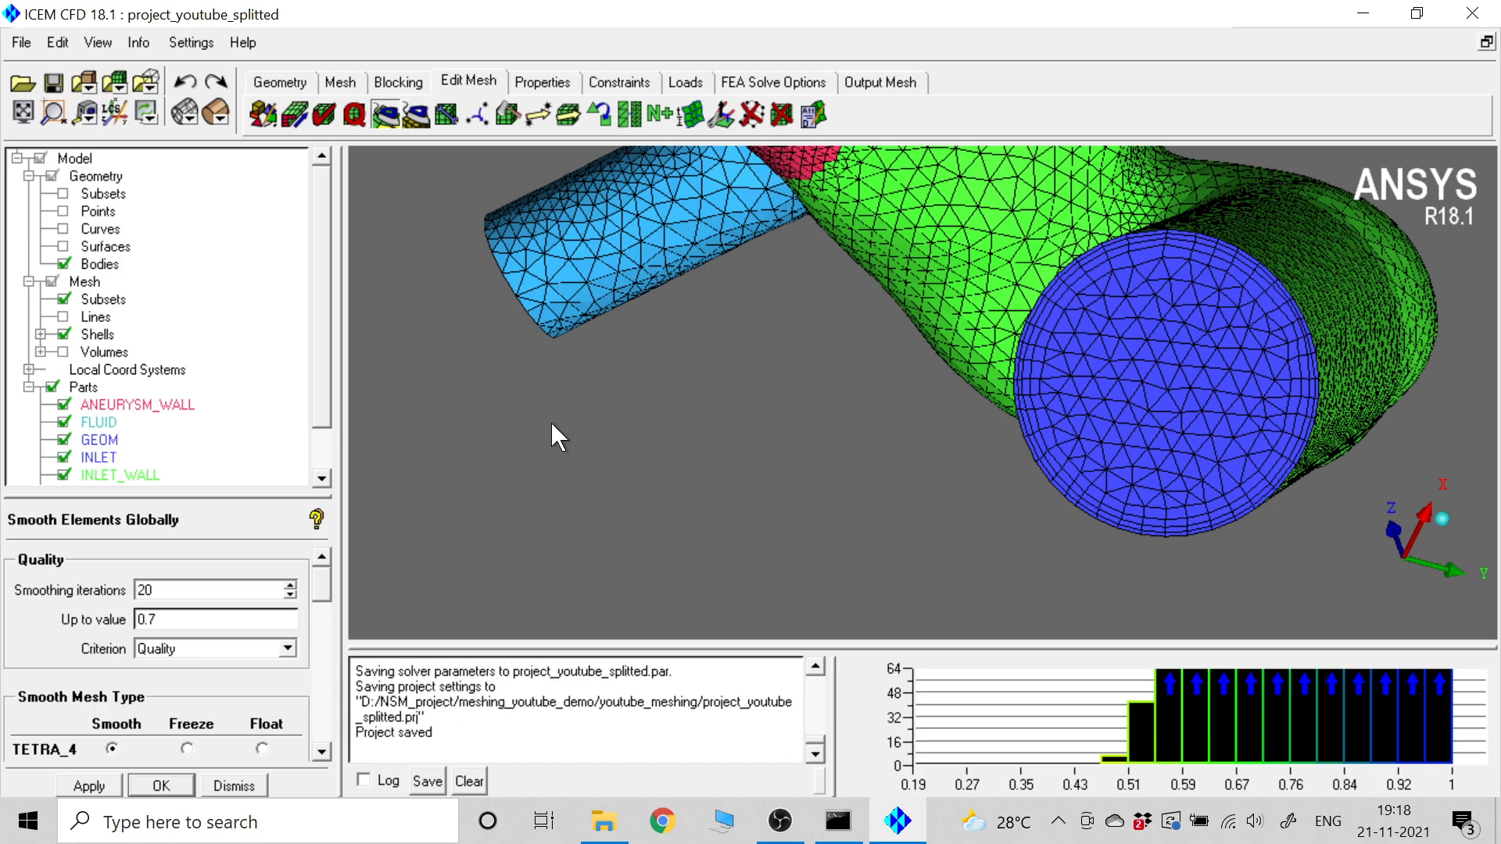
- Examine the smoothed mesh around the whole vessel, including the prism layers on the outlet caps and the aneurysm wall
left_click_drag(551, 422, 856, 366)
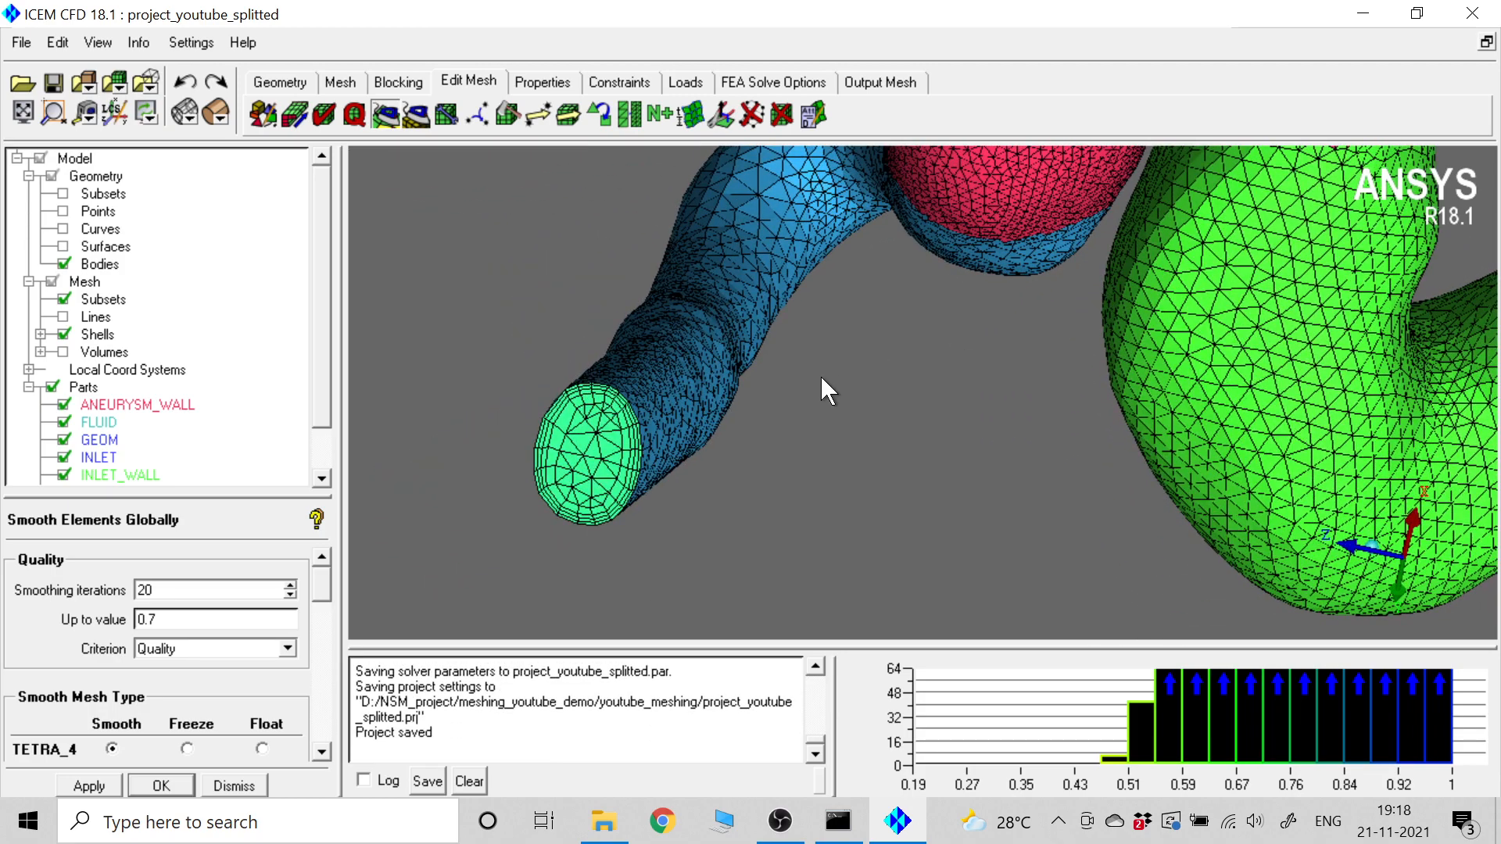
scroll(819, 379, "up", 3)
middle_click_drag(688, 404, 974, 369)
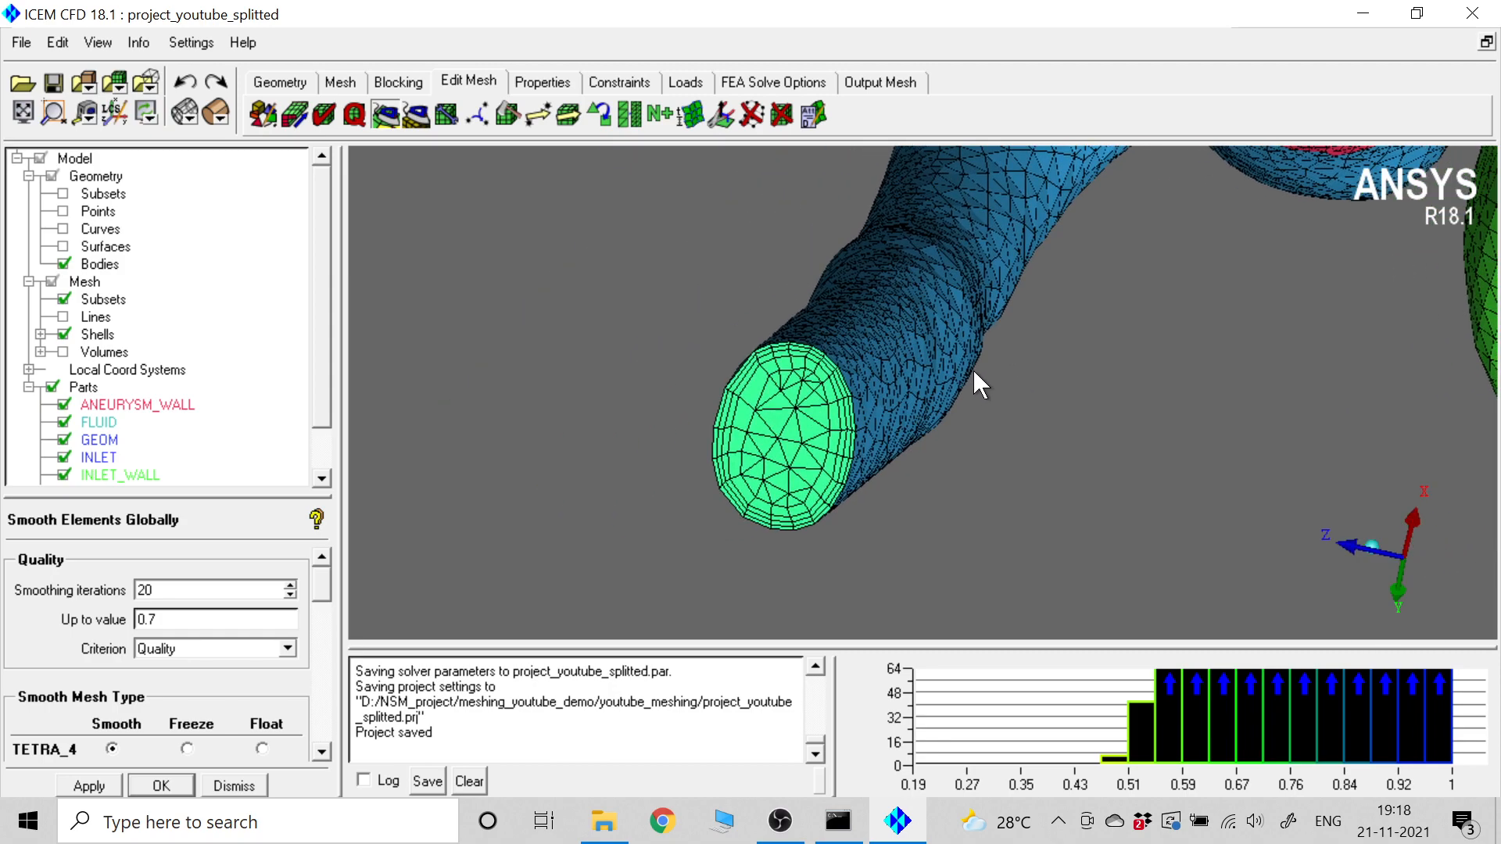
scroll(974, 369, "down", 3)
left_click_drag(977, 369, 1045, 402)
scroll(582, 485, "up", 3)
scroll(810, 448, "down", 3)
scroll(1136, 389, "down", 2)
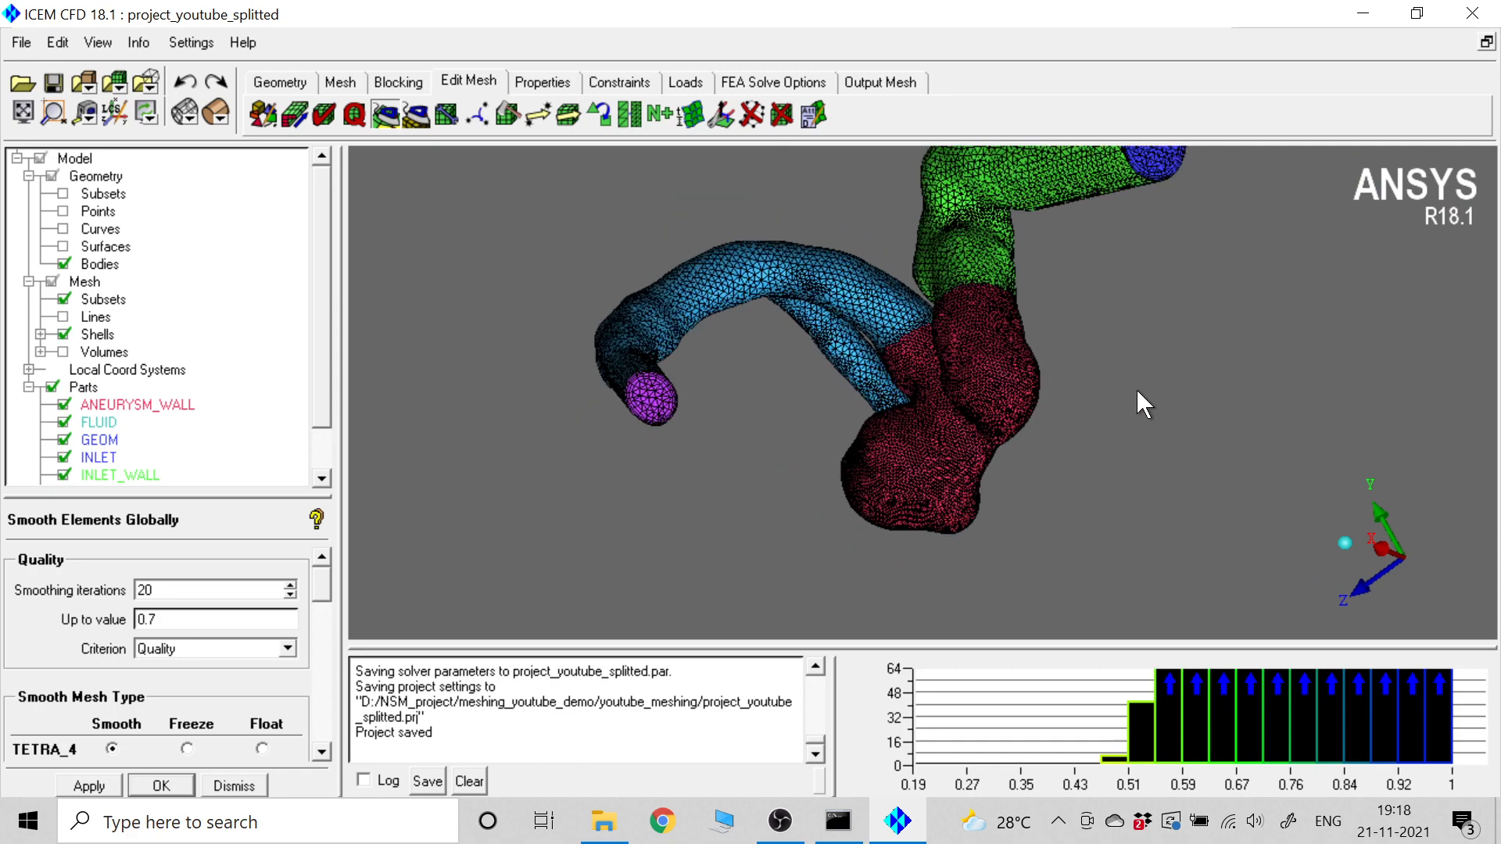
left_click_drag(1137, 390, 440, 316)
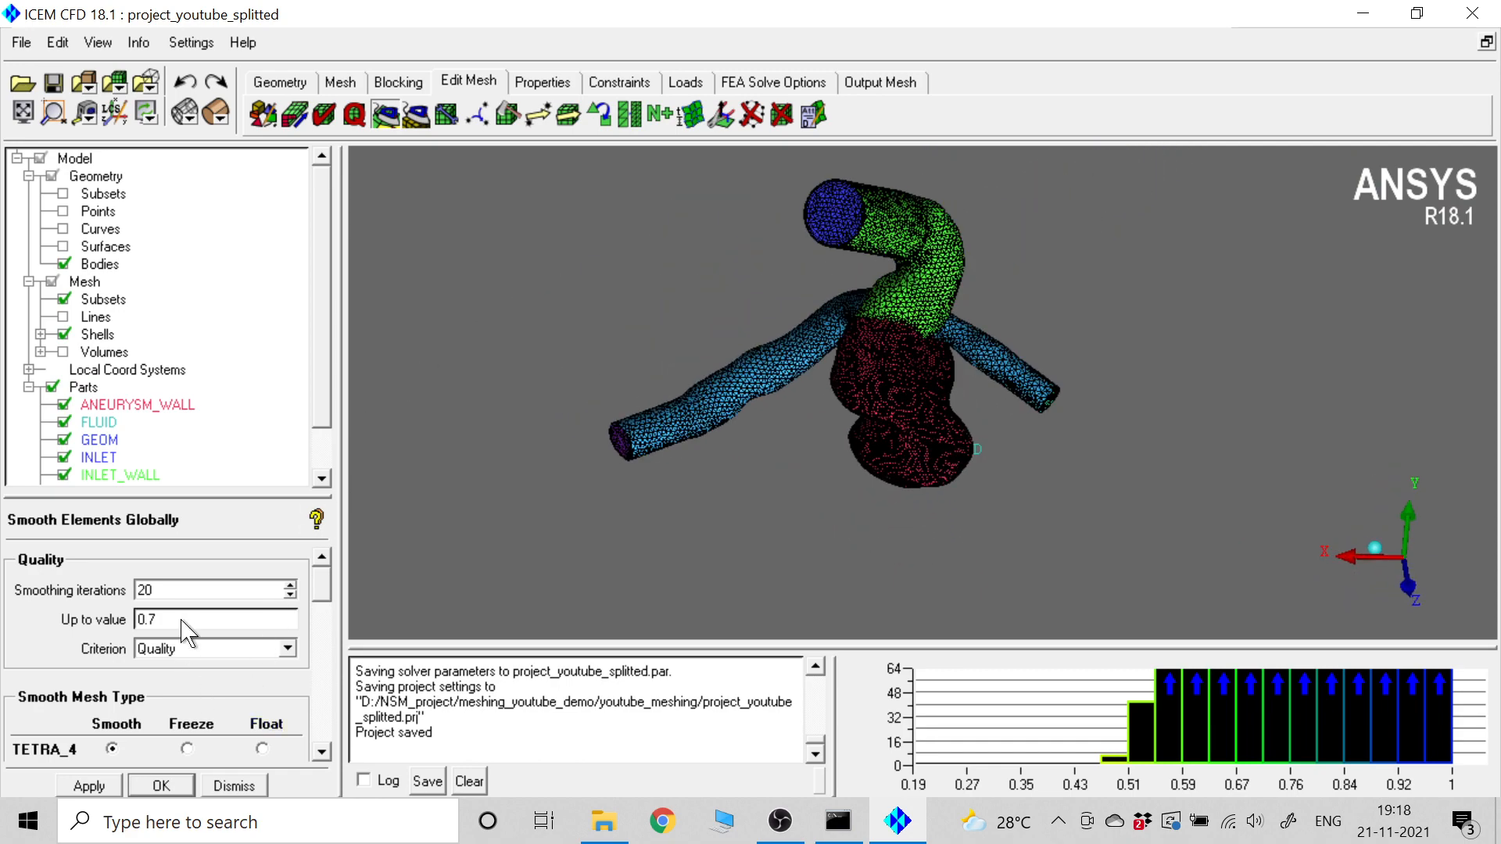
scroll(325, 446, "down", 1)
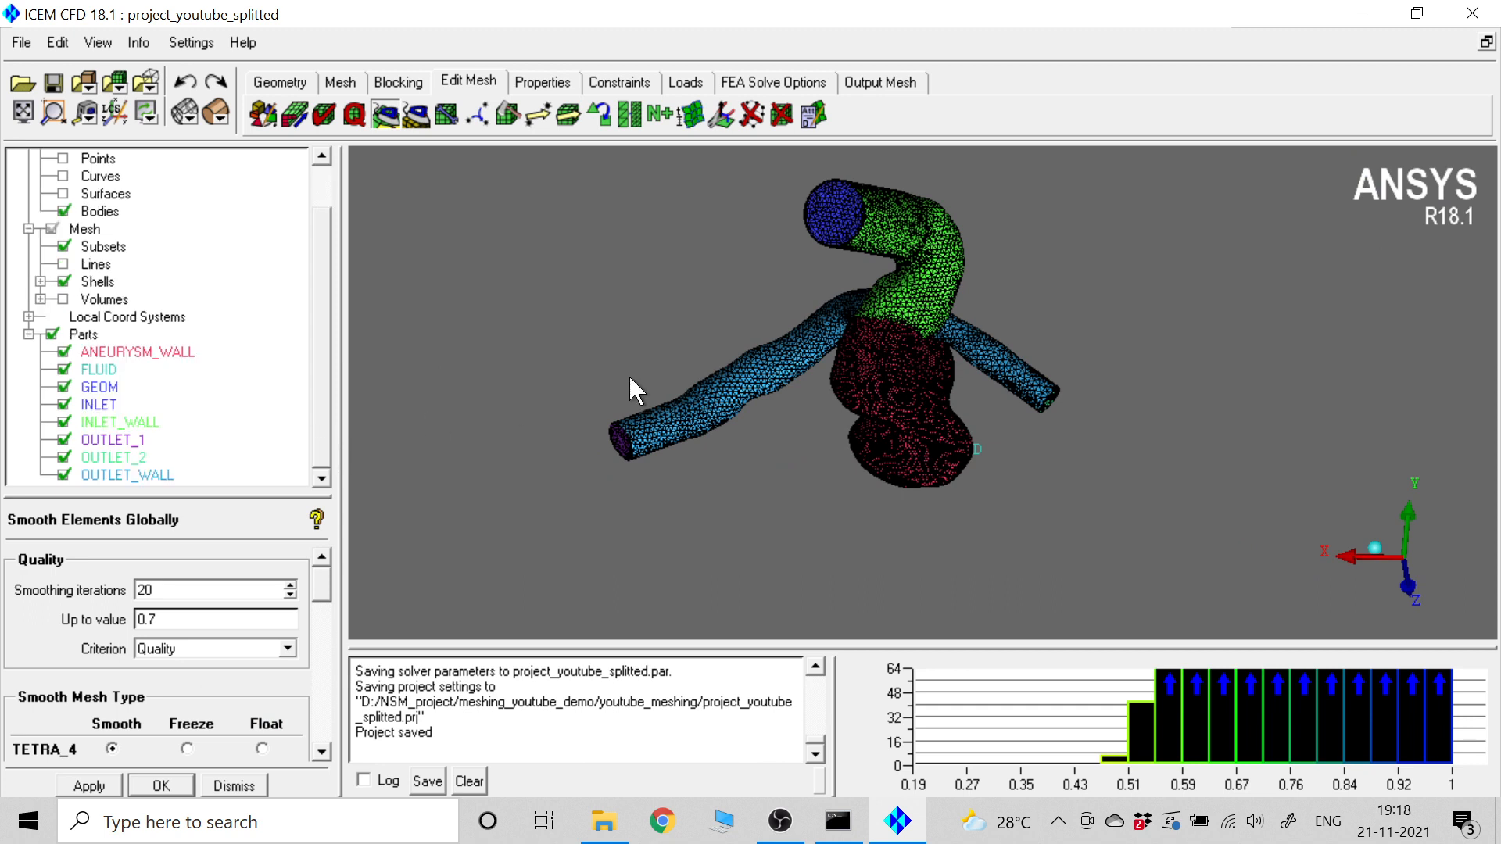
left_click_drag(630, 388, 799, 394)
scroll(796, 385, "up", 4)
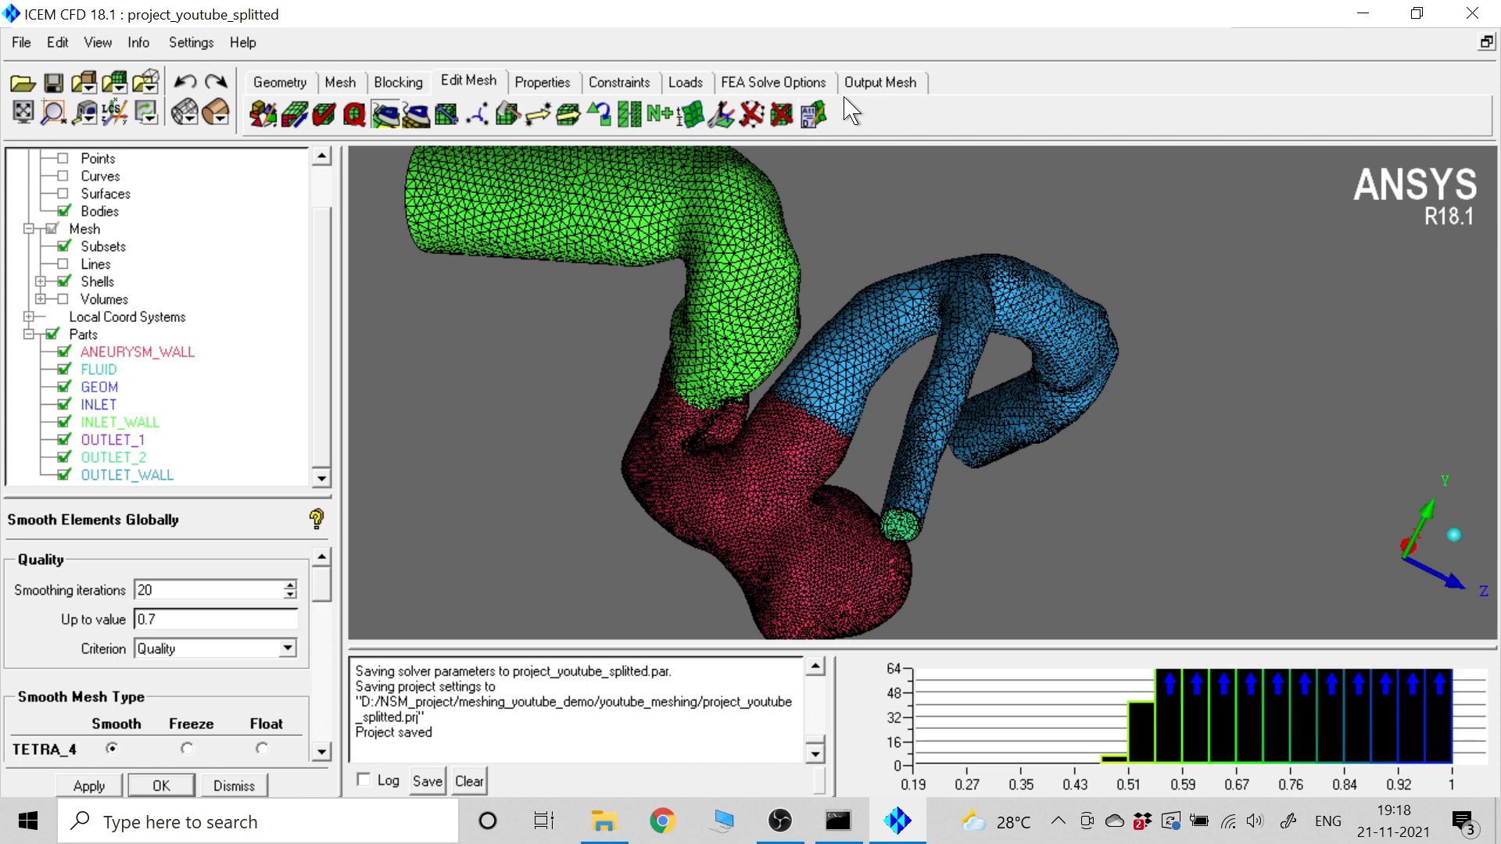
- Display the mesh info report with the element and node totals
left_click(878, 83)
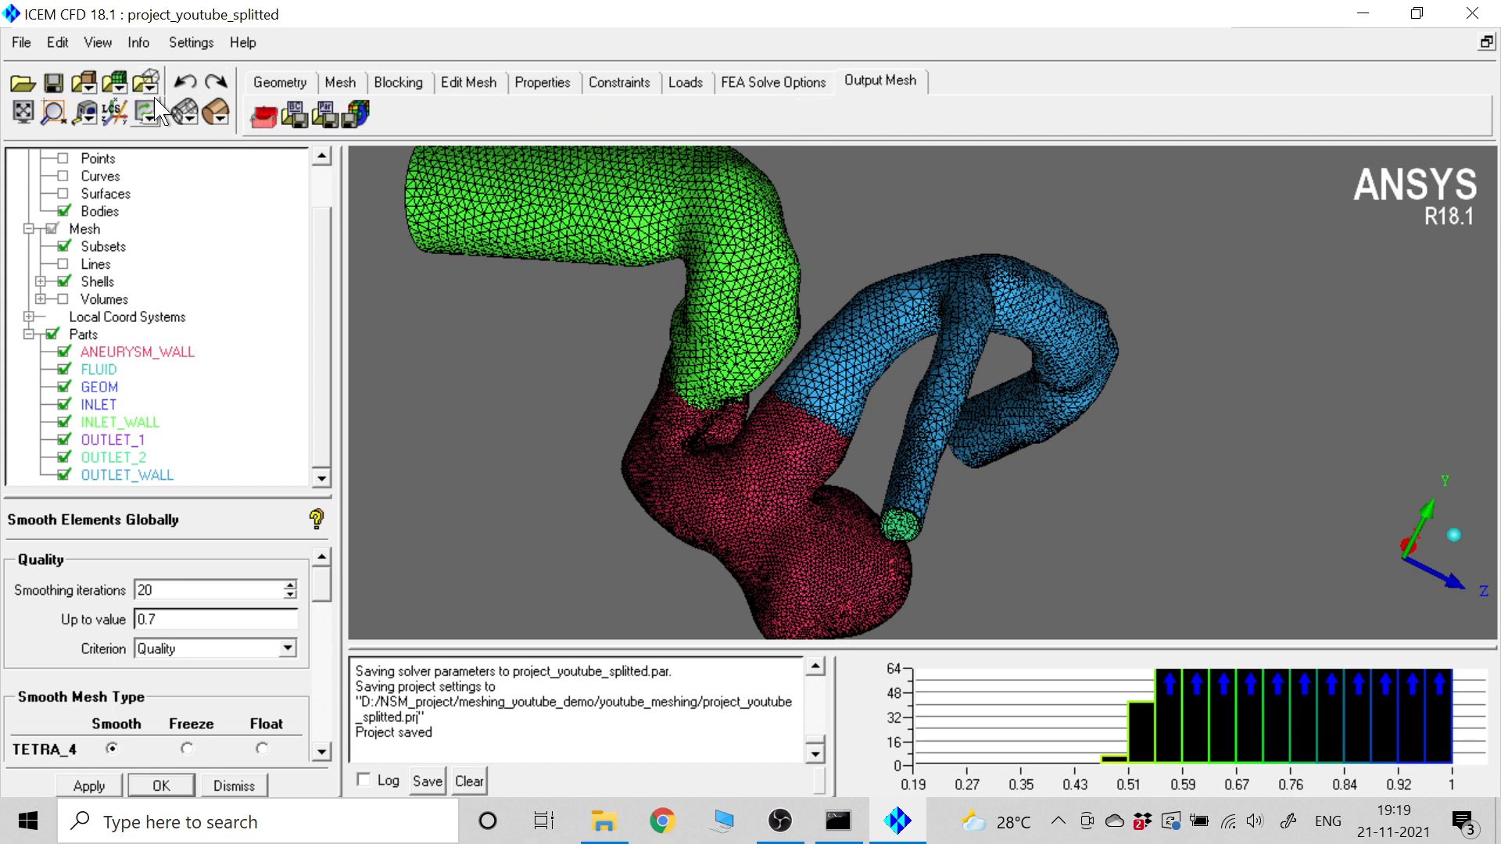
left_click(141, 46)
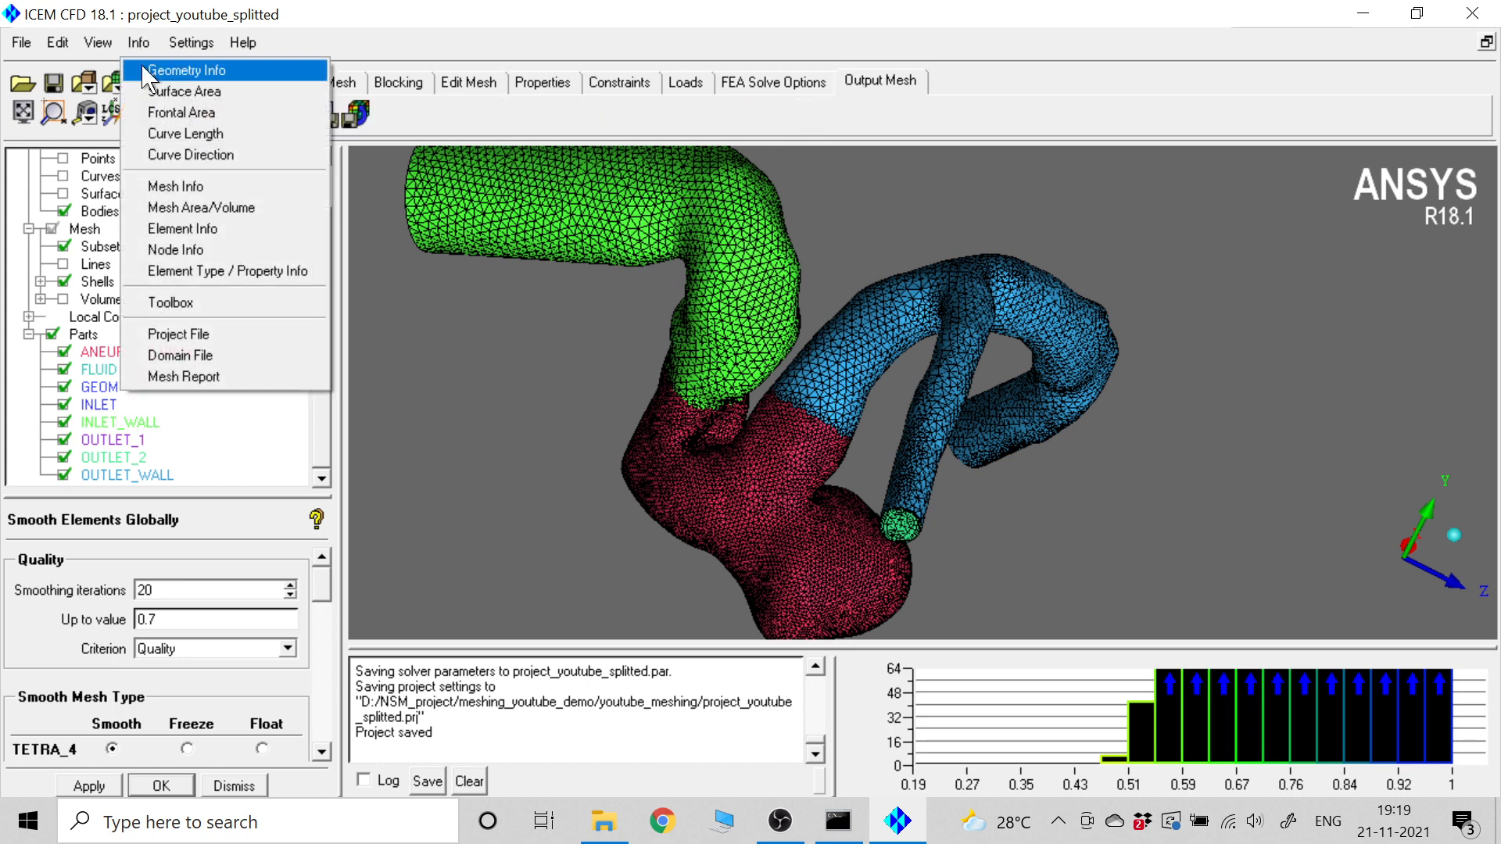
left_click(176, 188)
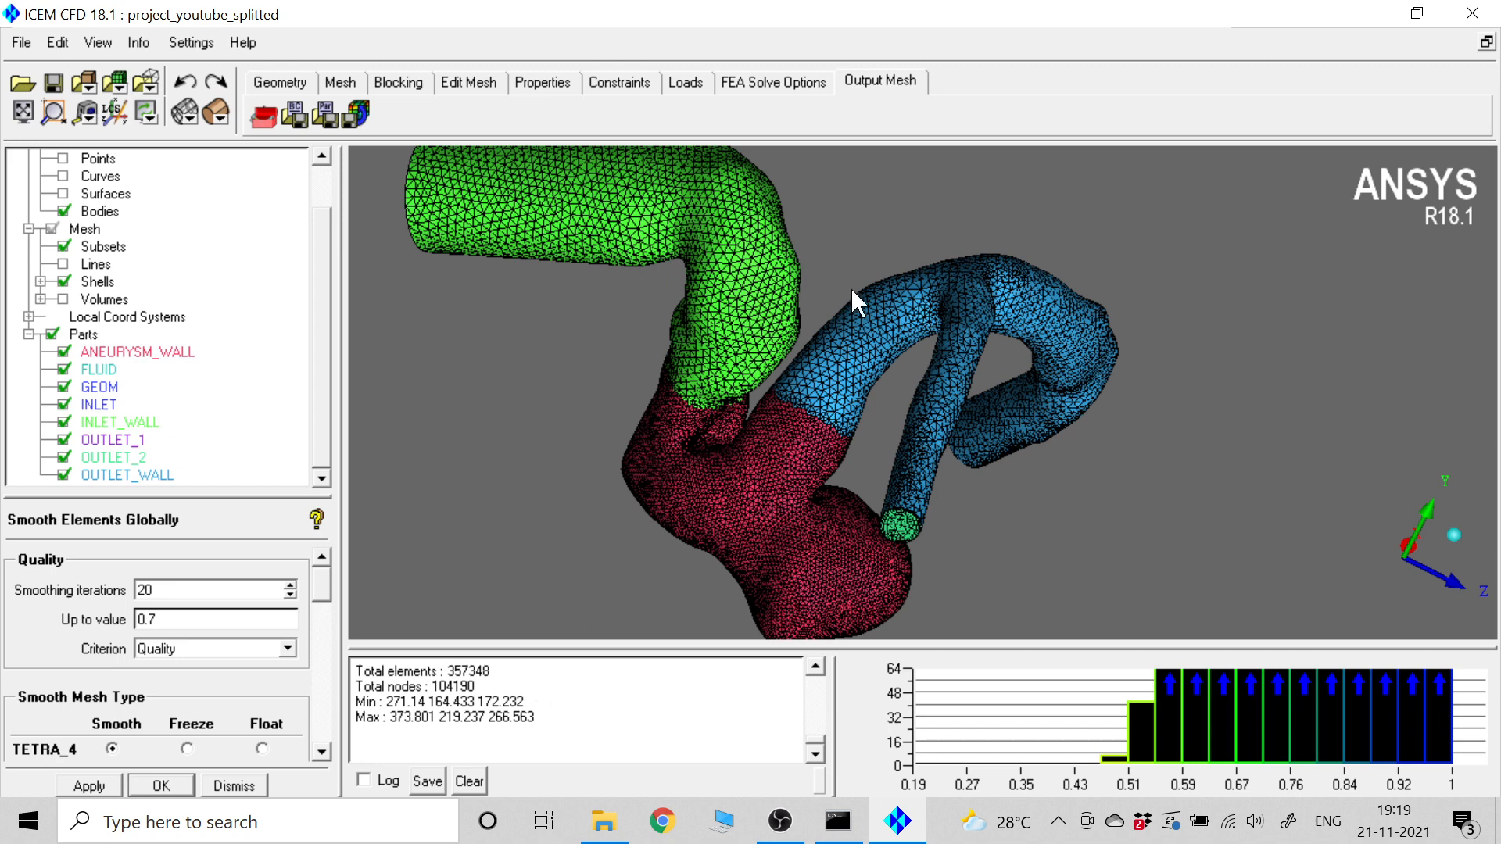
- Apply ANSYS Fluent as the output solver and start exporting the project_youtube_splitted mesh, saving the project first
left_click(263, 115)
left_click(89, 786)
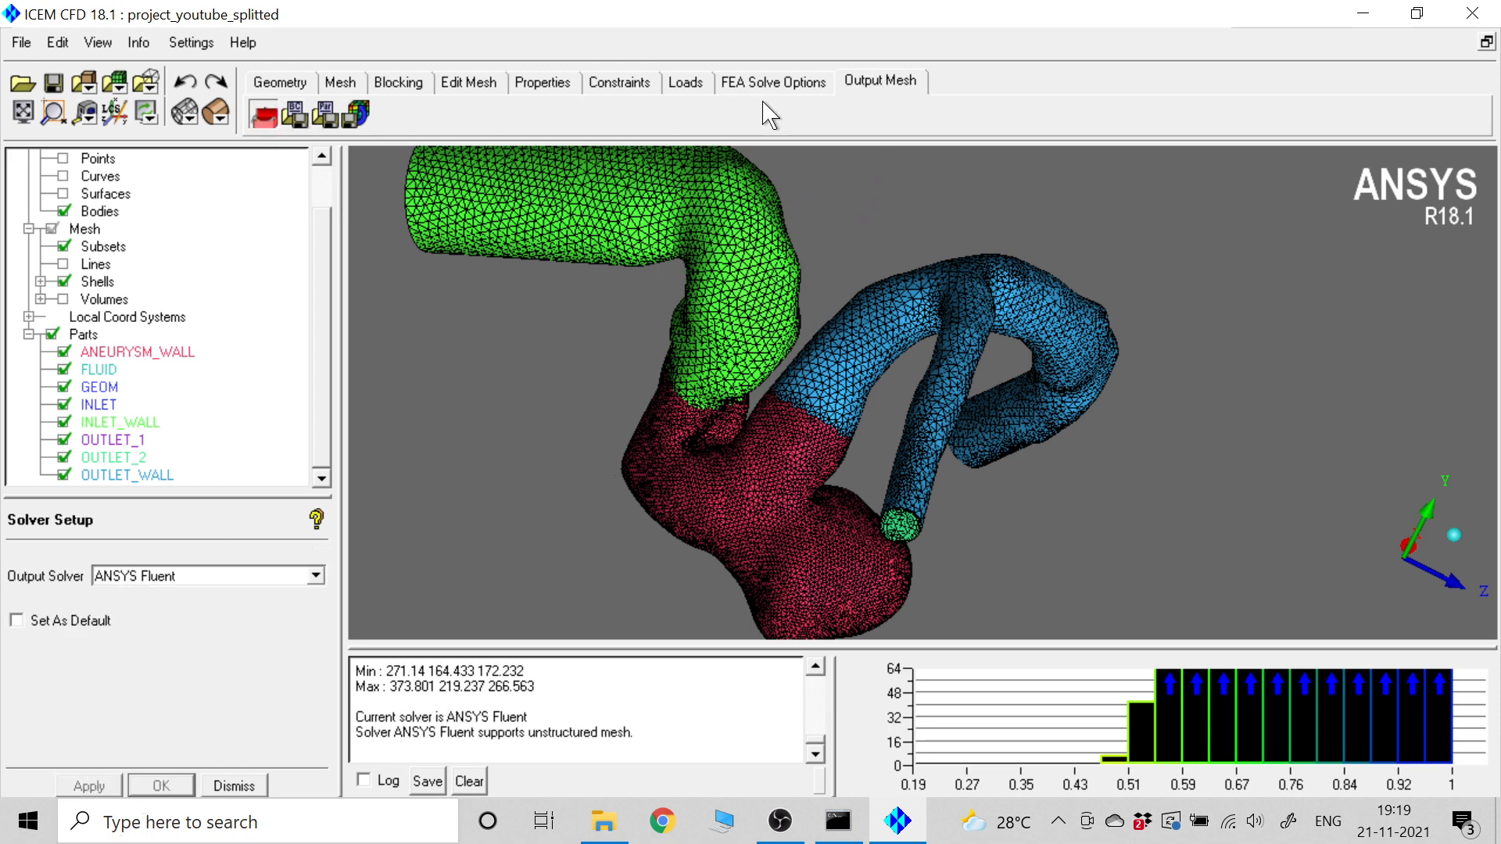
left_click(356, 118)
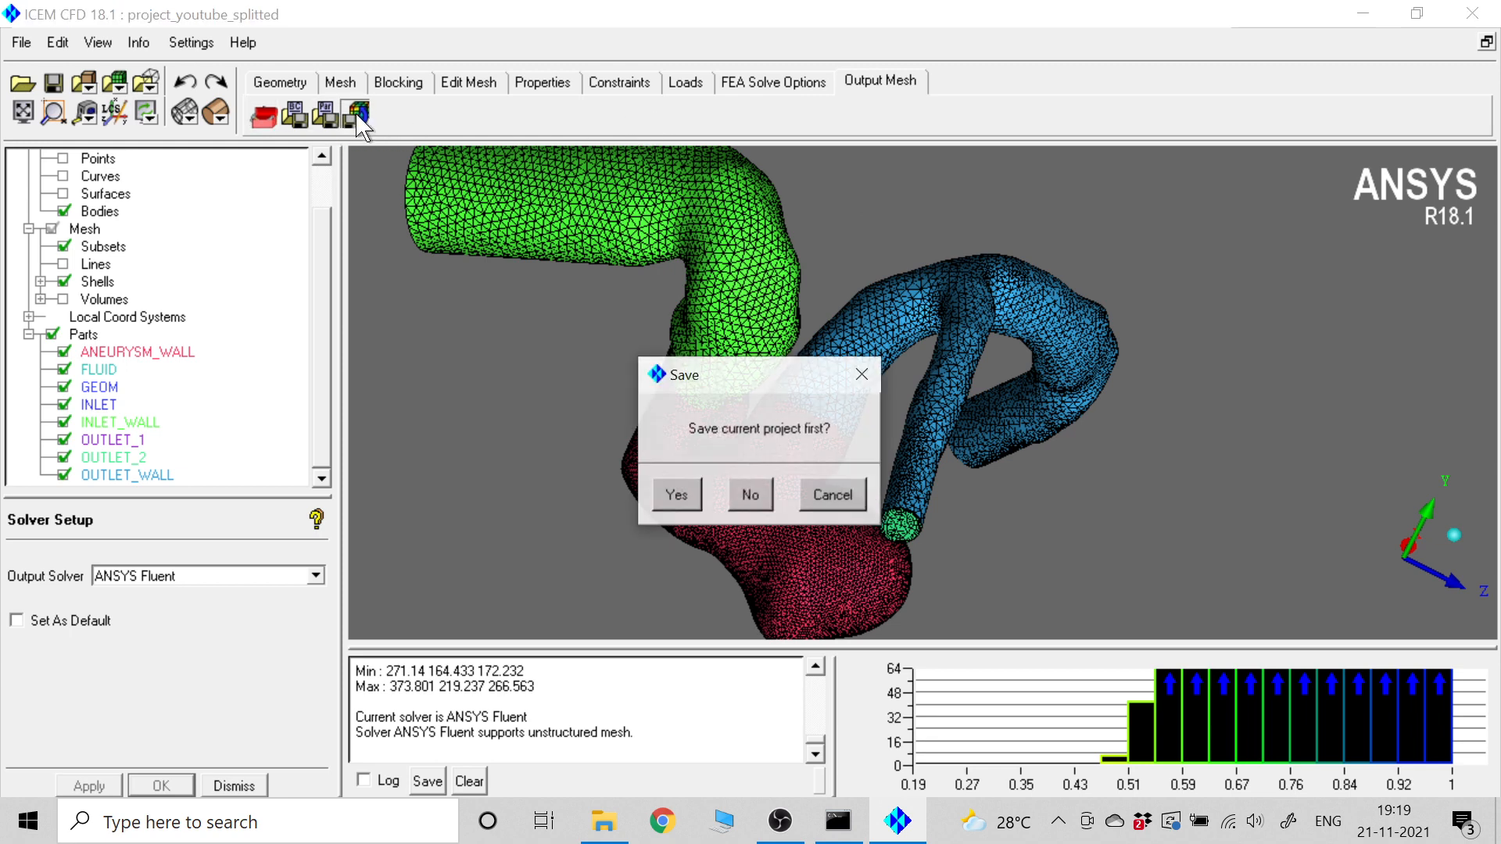
left_click(671, 491)
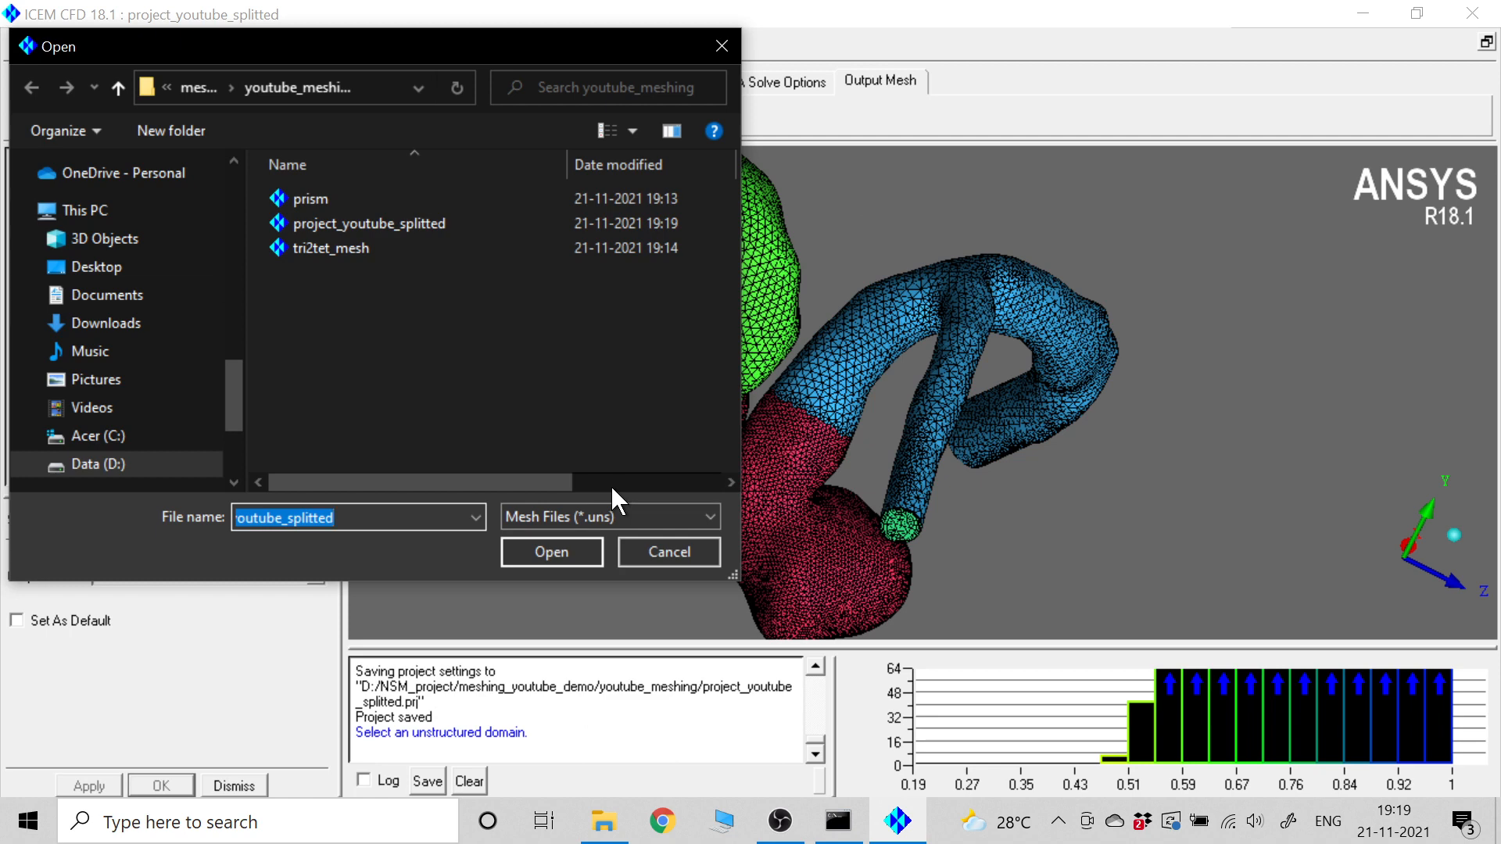
left_click(570, 553)
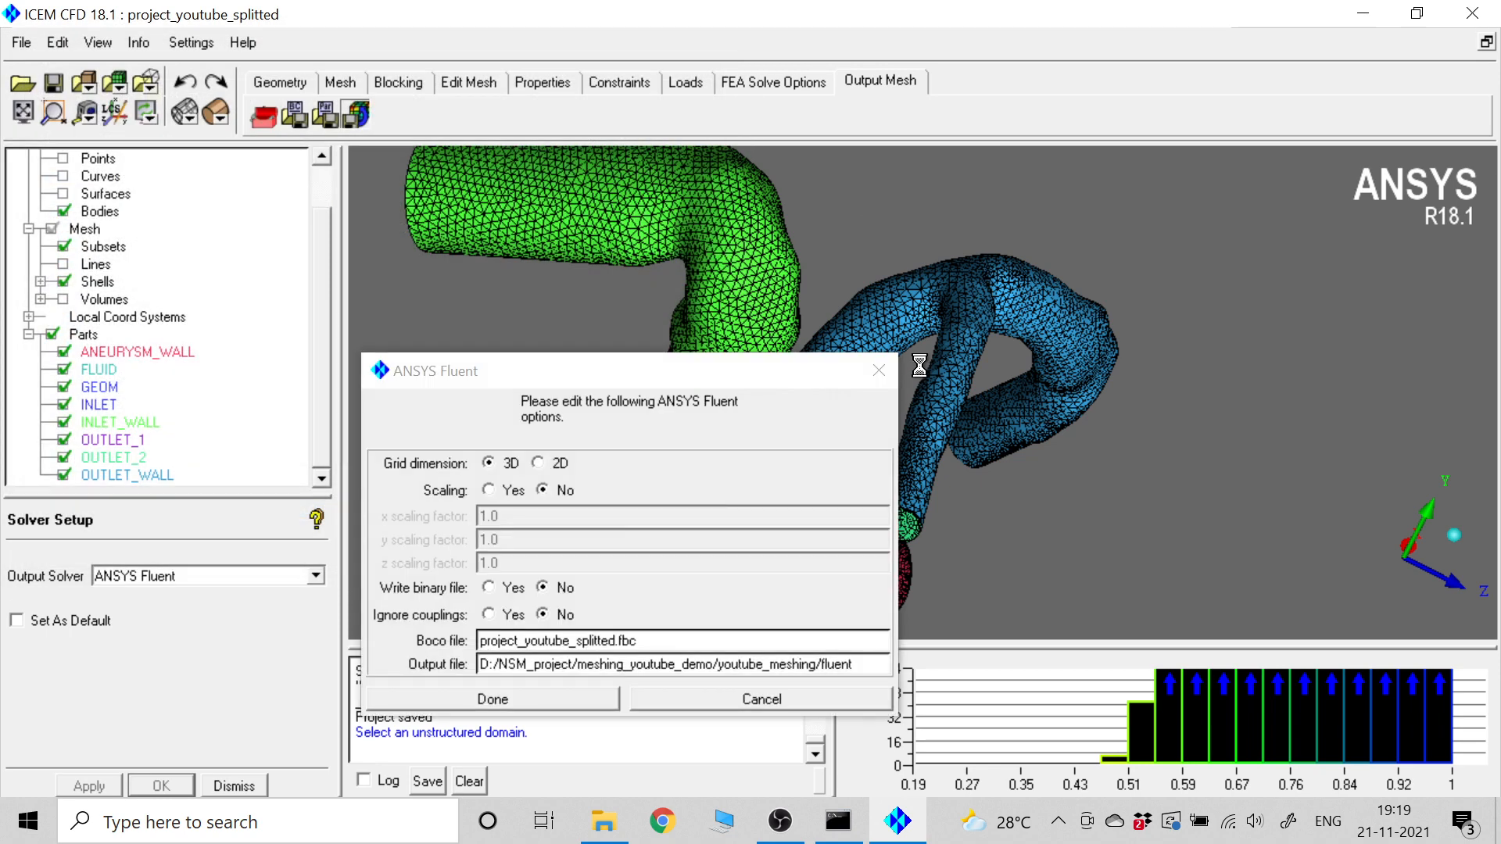
- Enable scaling for the Fluent export and set the x, y and z scaling factors to 0.001
left_click(508, 493)
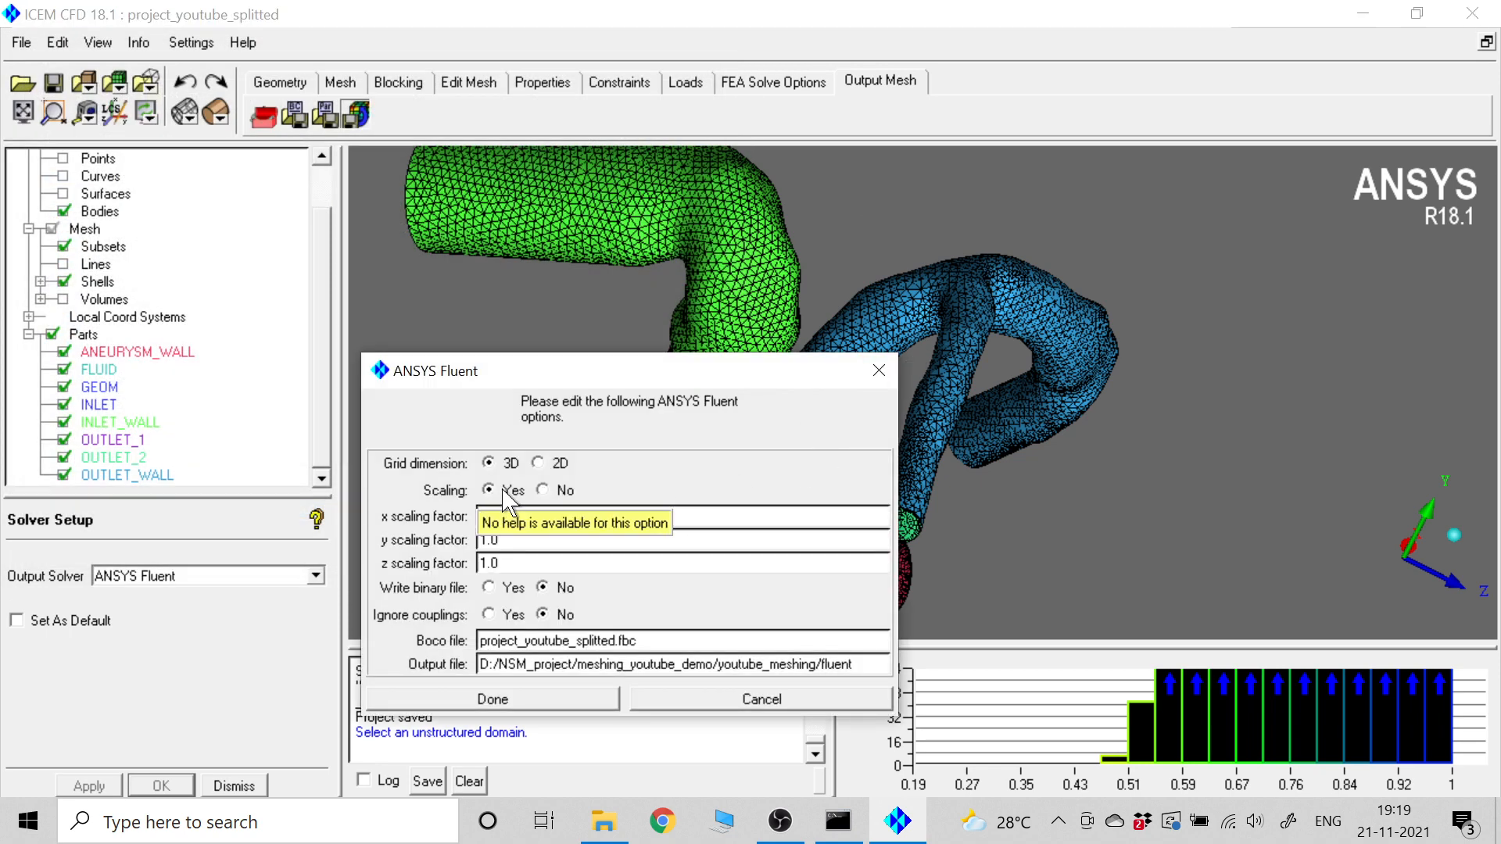
double_click(544, 525)
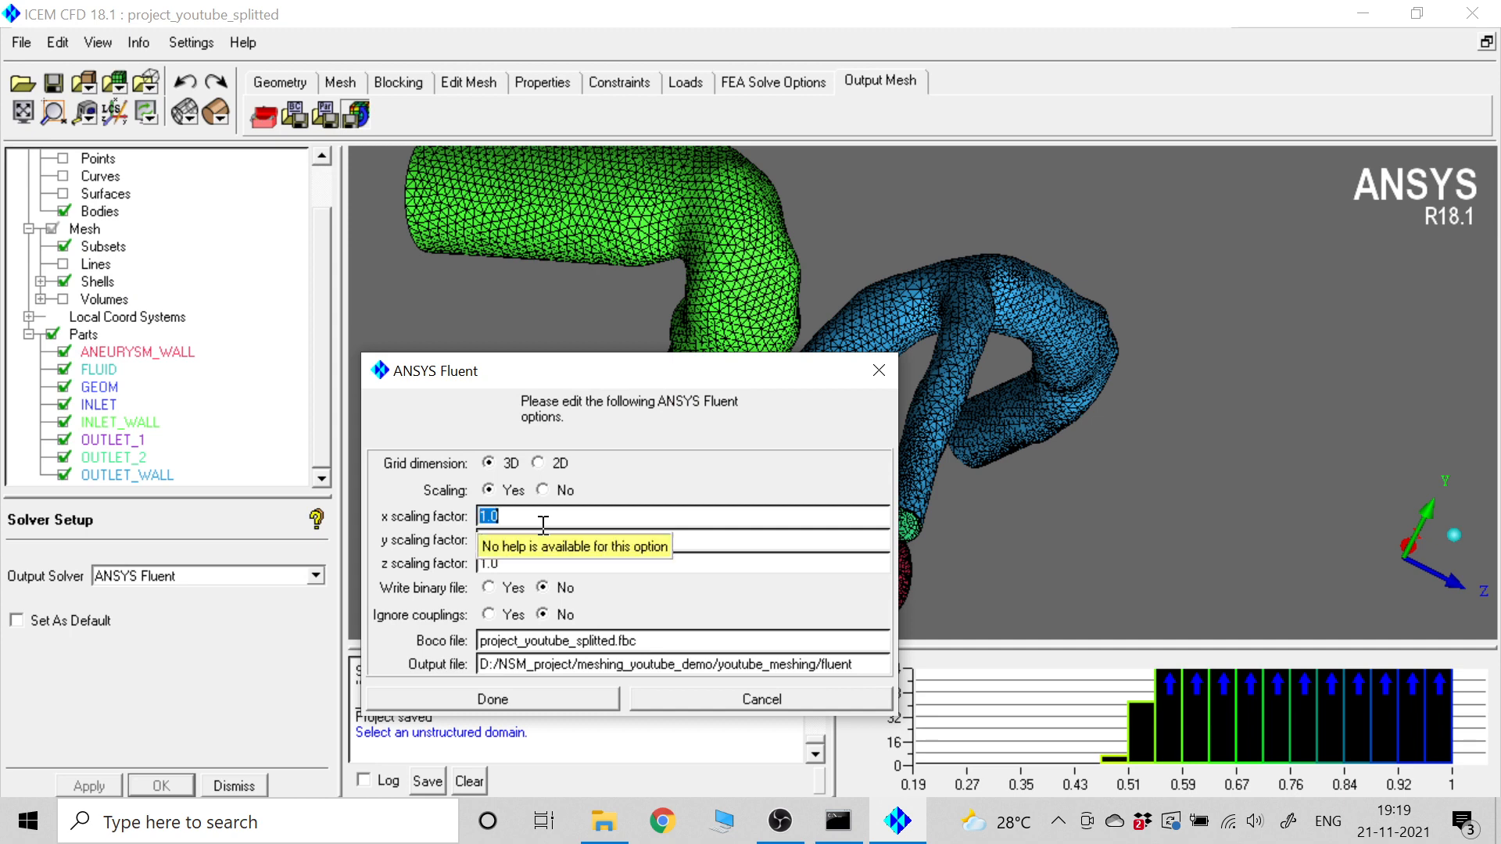
type("0.001")
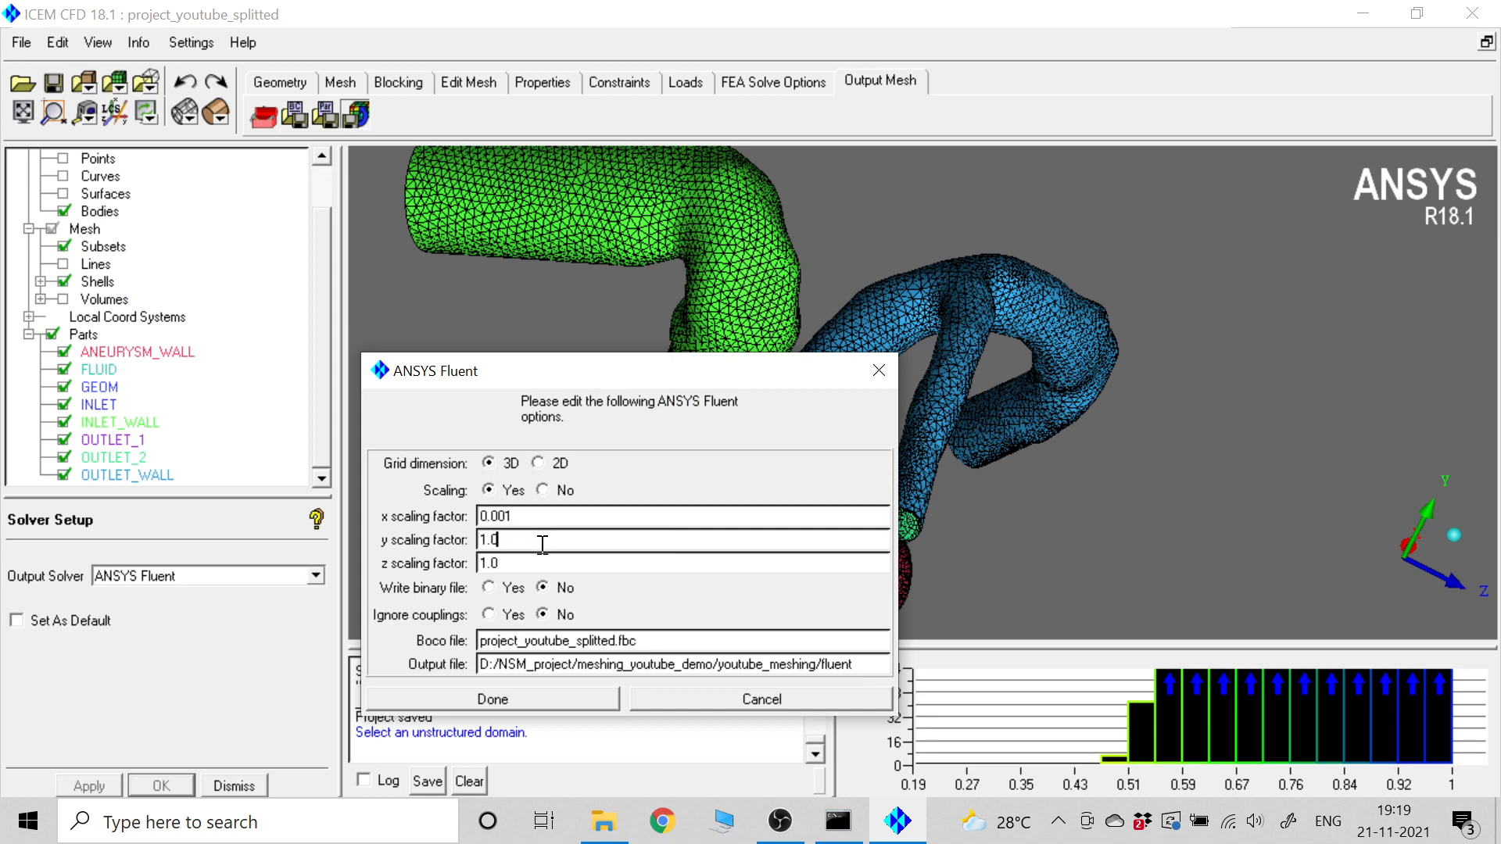
double_click(543, 541)
type("0.00")
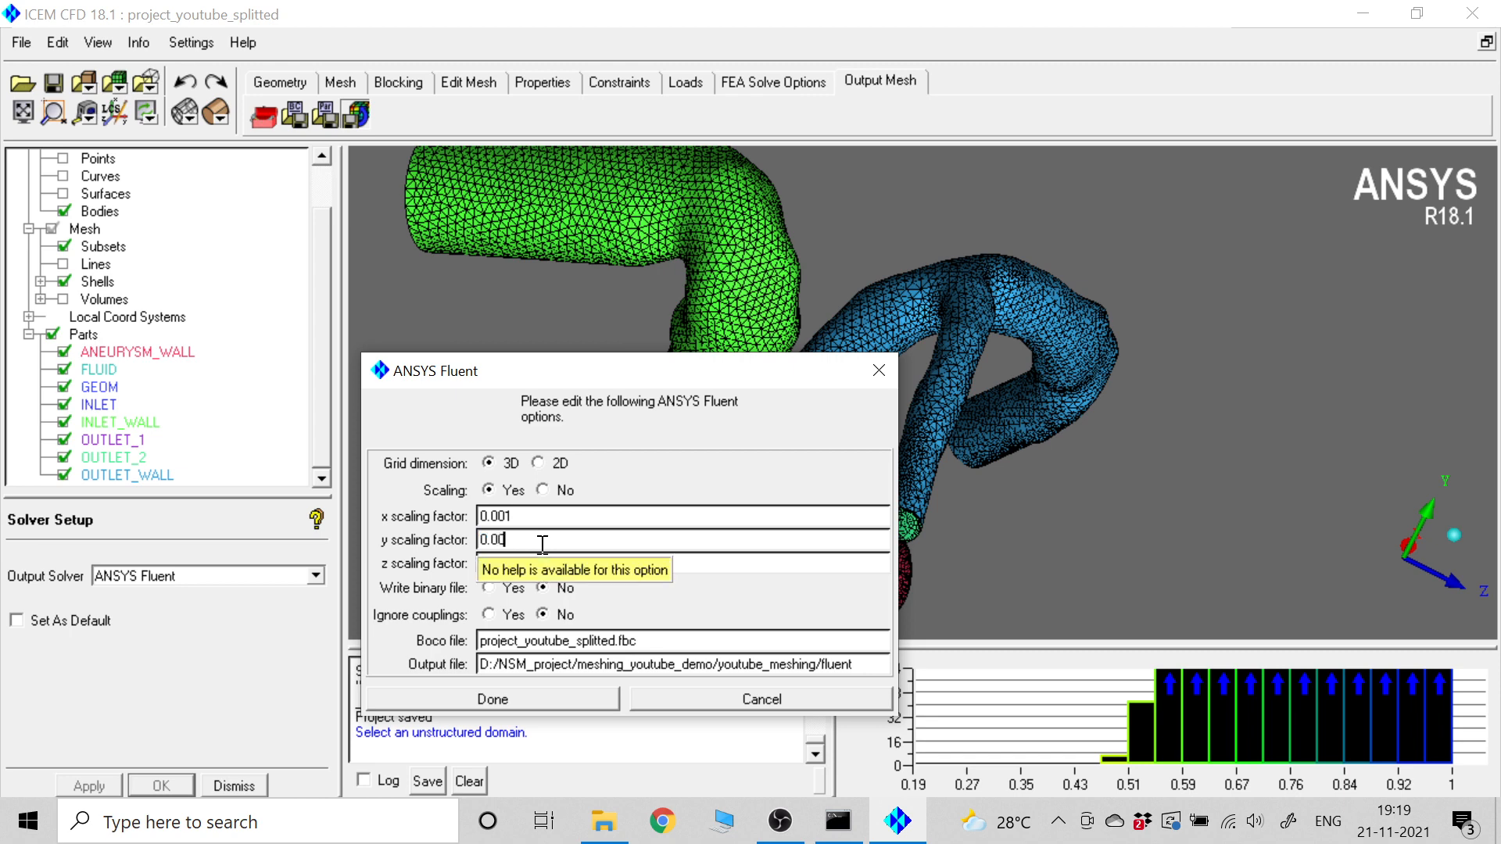
type("1")
double_click(549, 566)
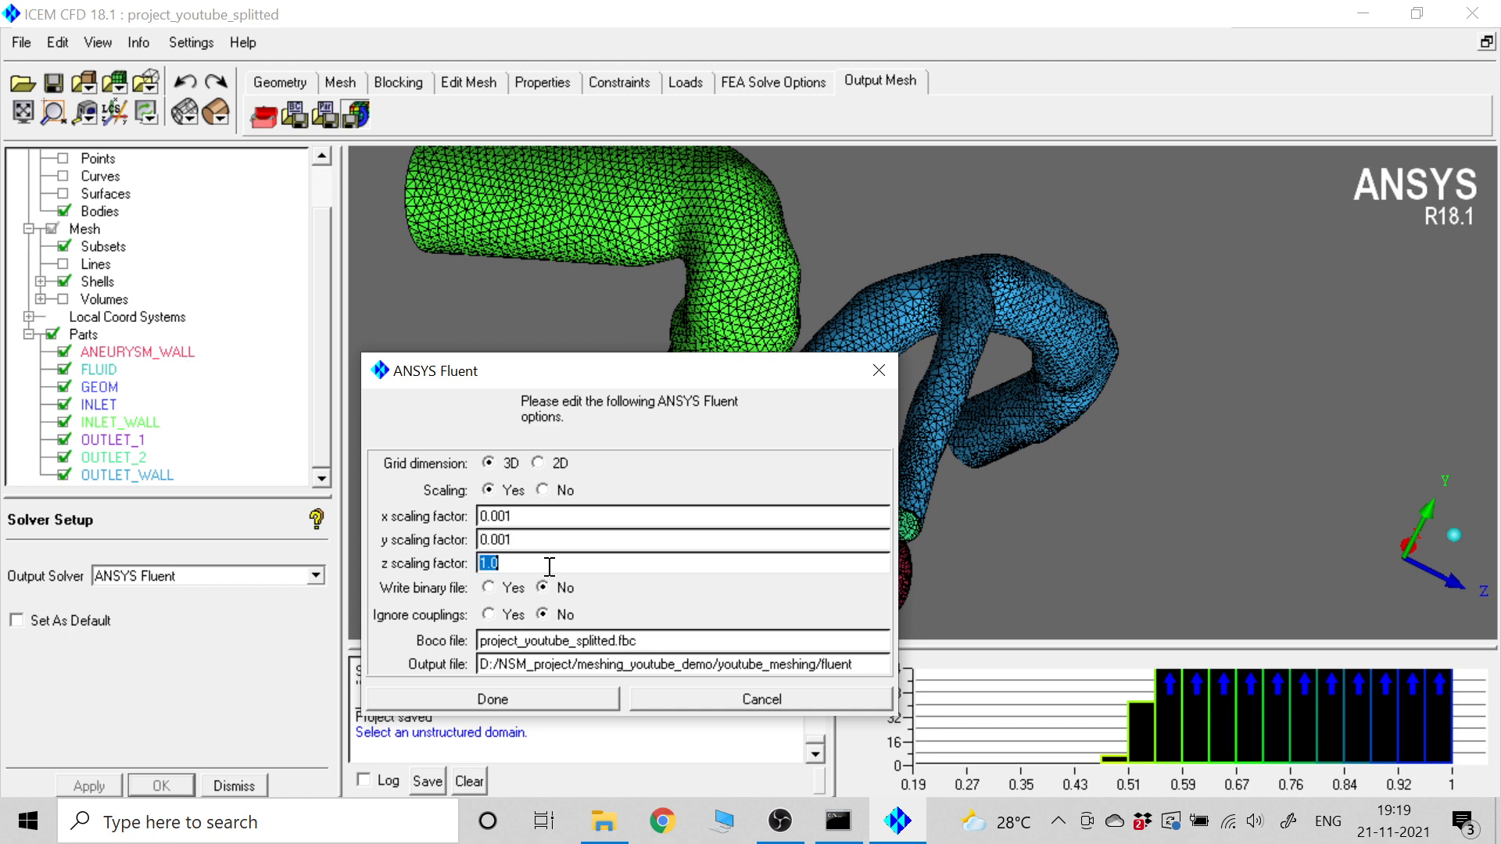
type("0.001")
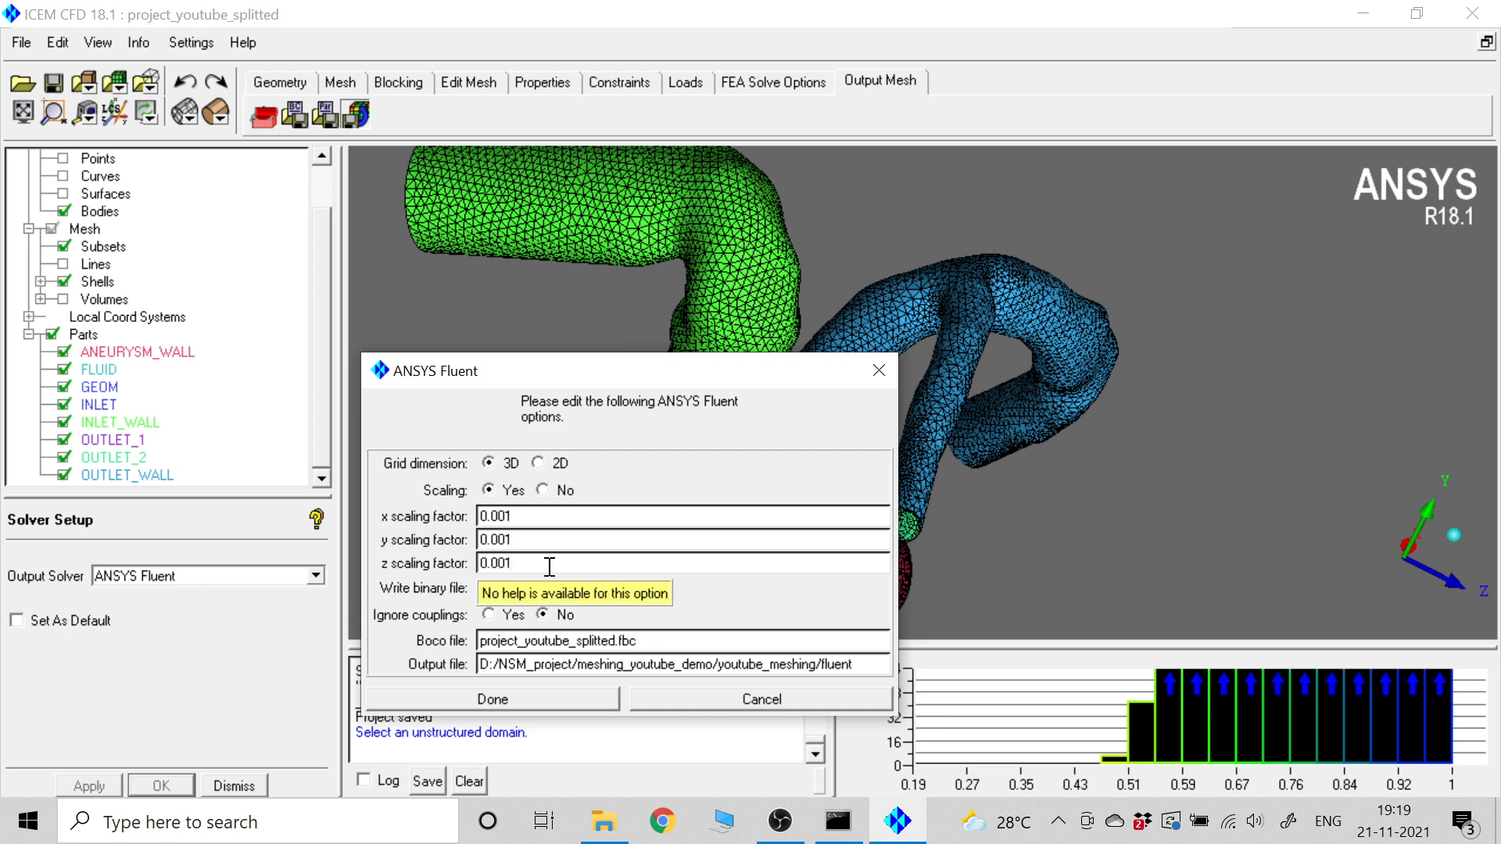
- Change the output file name to fine_mesh_3.57, keeping it in the youtube_meshing folder
left_click(860, 671)
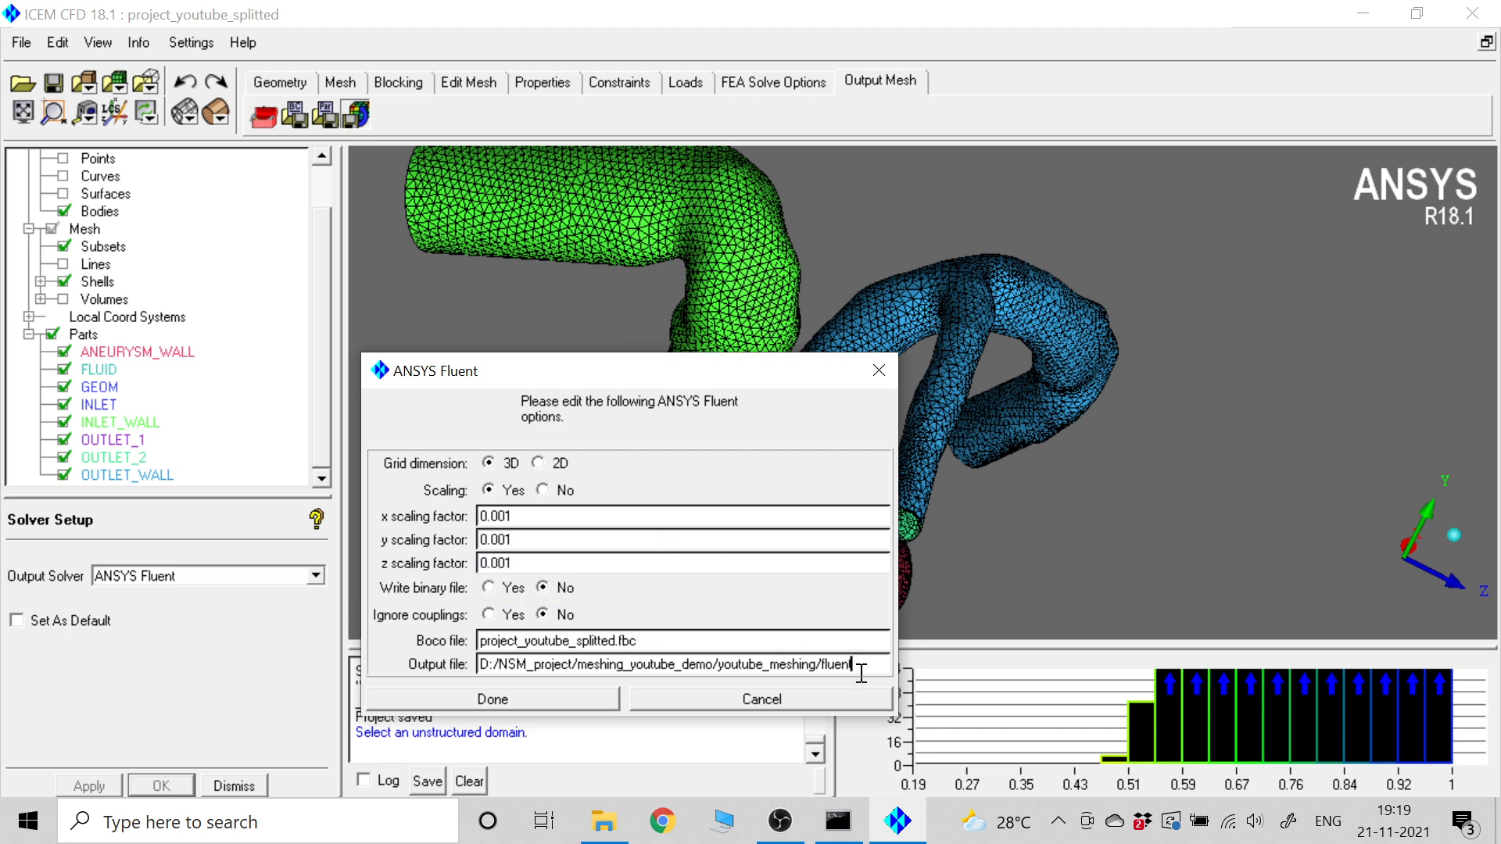
key("BackSpace")
key("BackSpace")
key("BackSpace")
key("BackSpace")
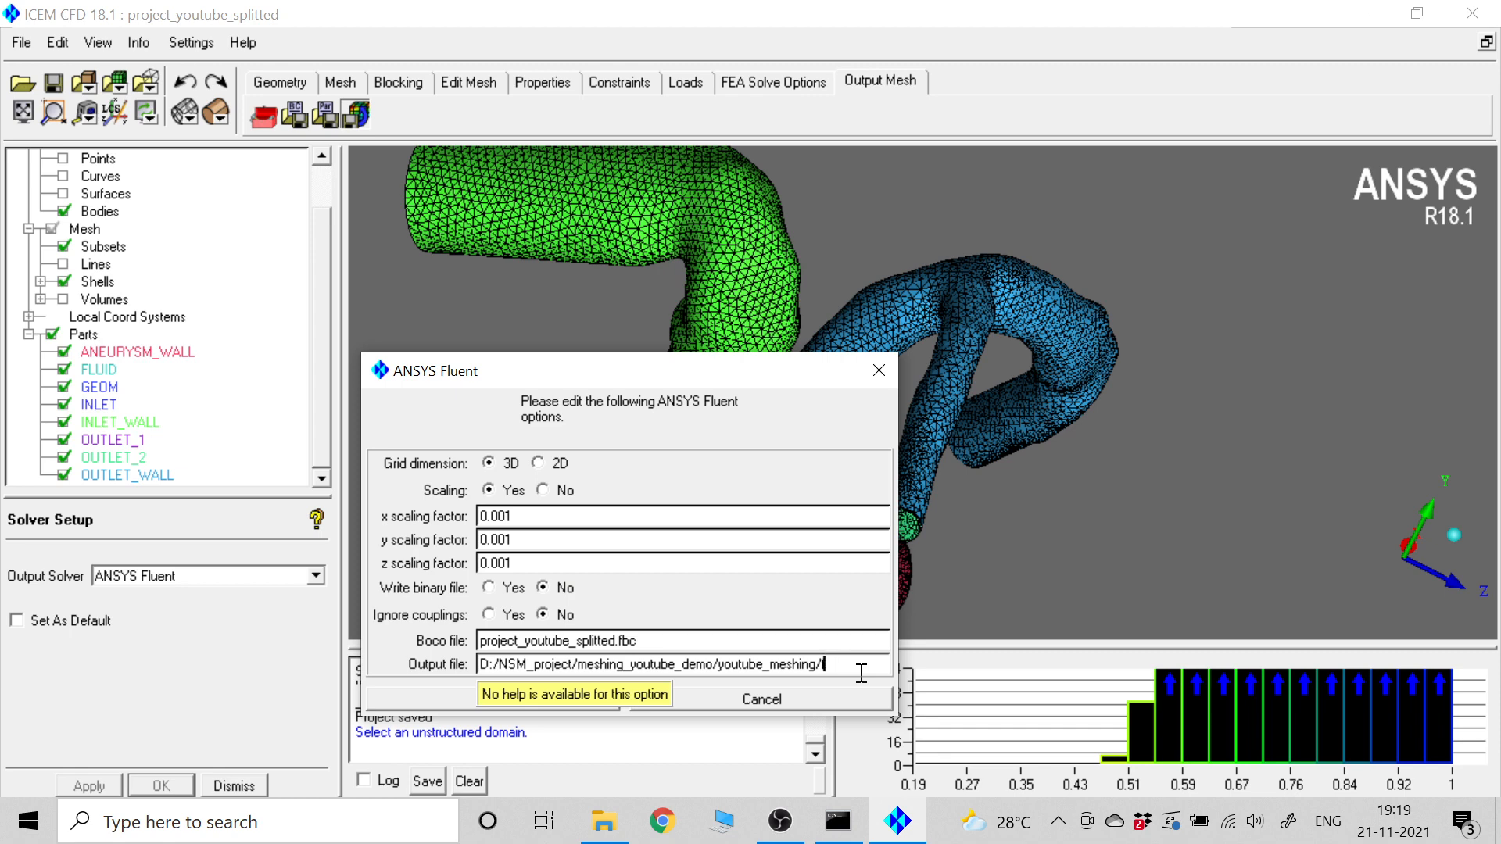
type("fir")
type("e")
type("_mesh")
type("_3")
type(".57")
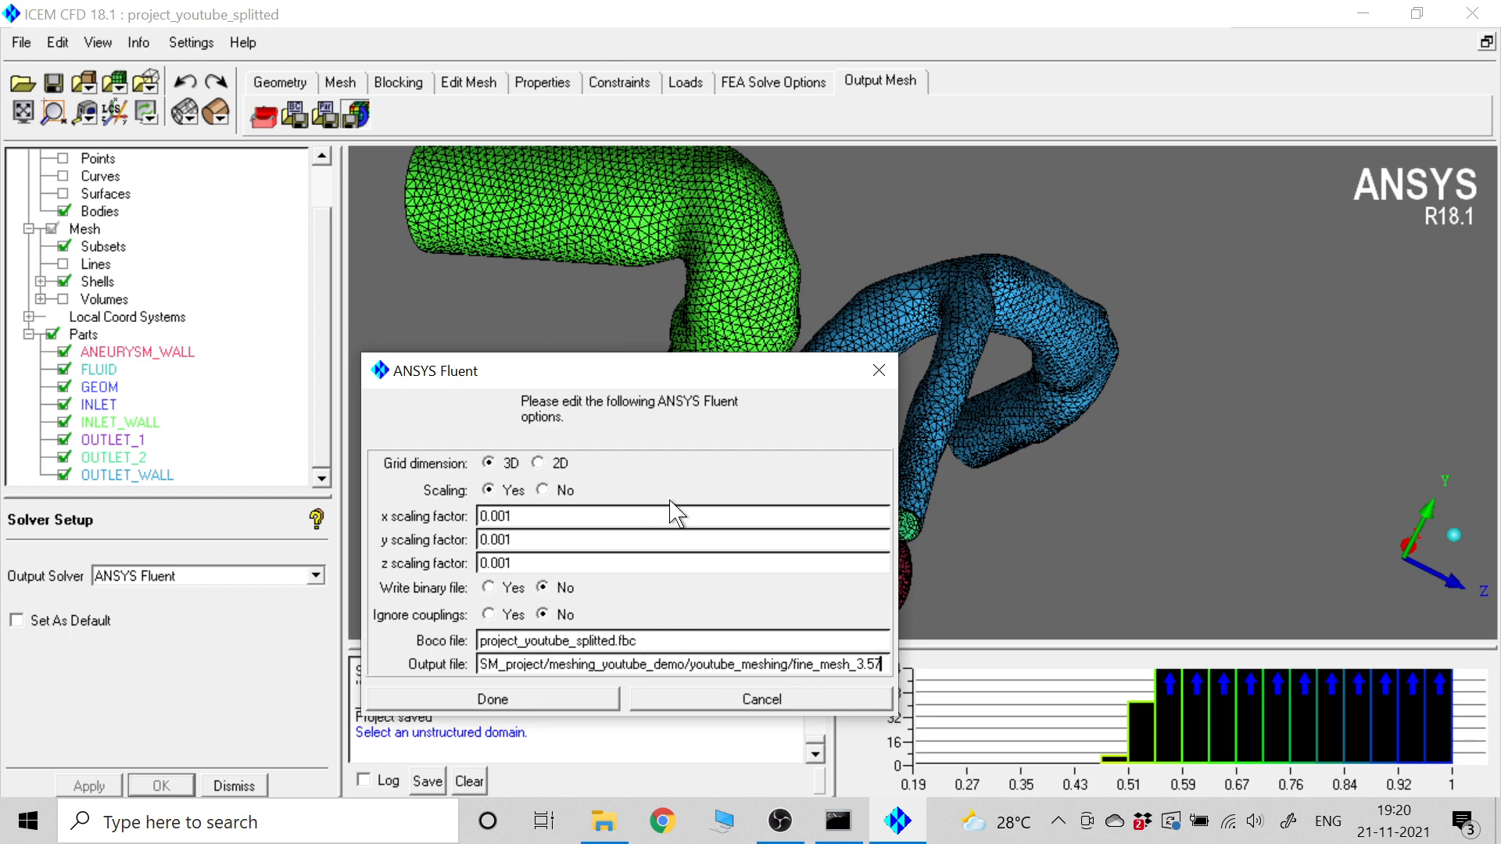
- Write the Fluent mesh file and check for it in the youtube_meshing folder in File Explorer
left_click(547, 704)
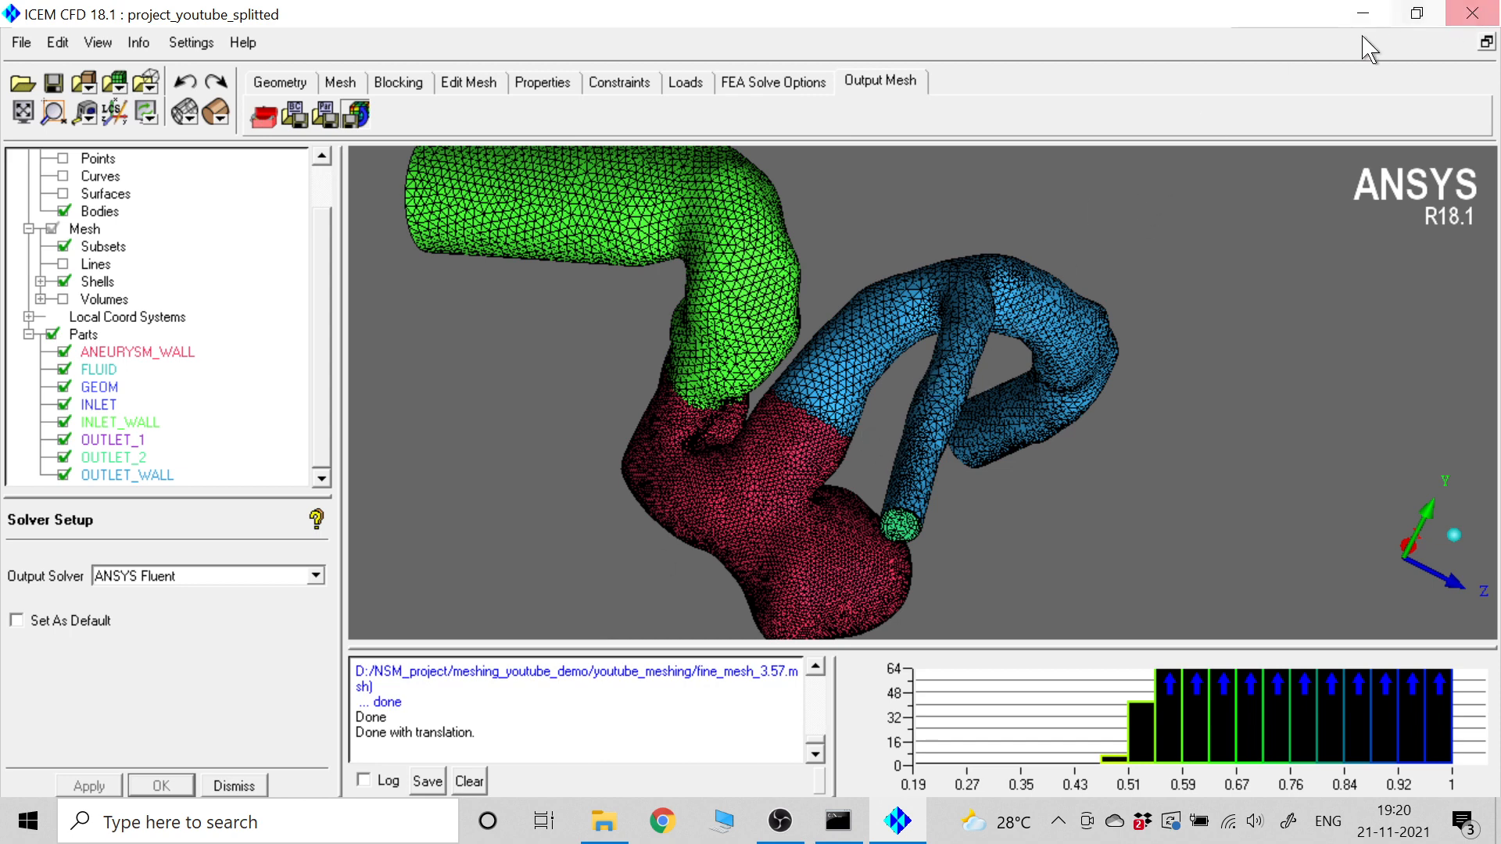
left_click(605, 820)
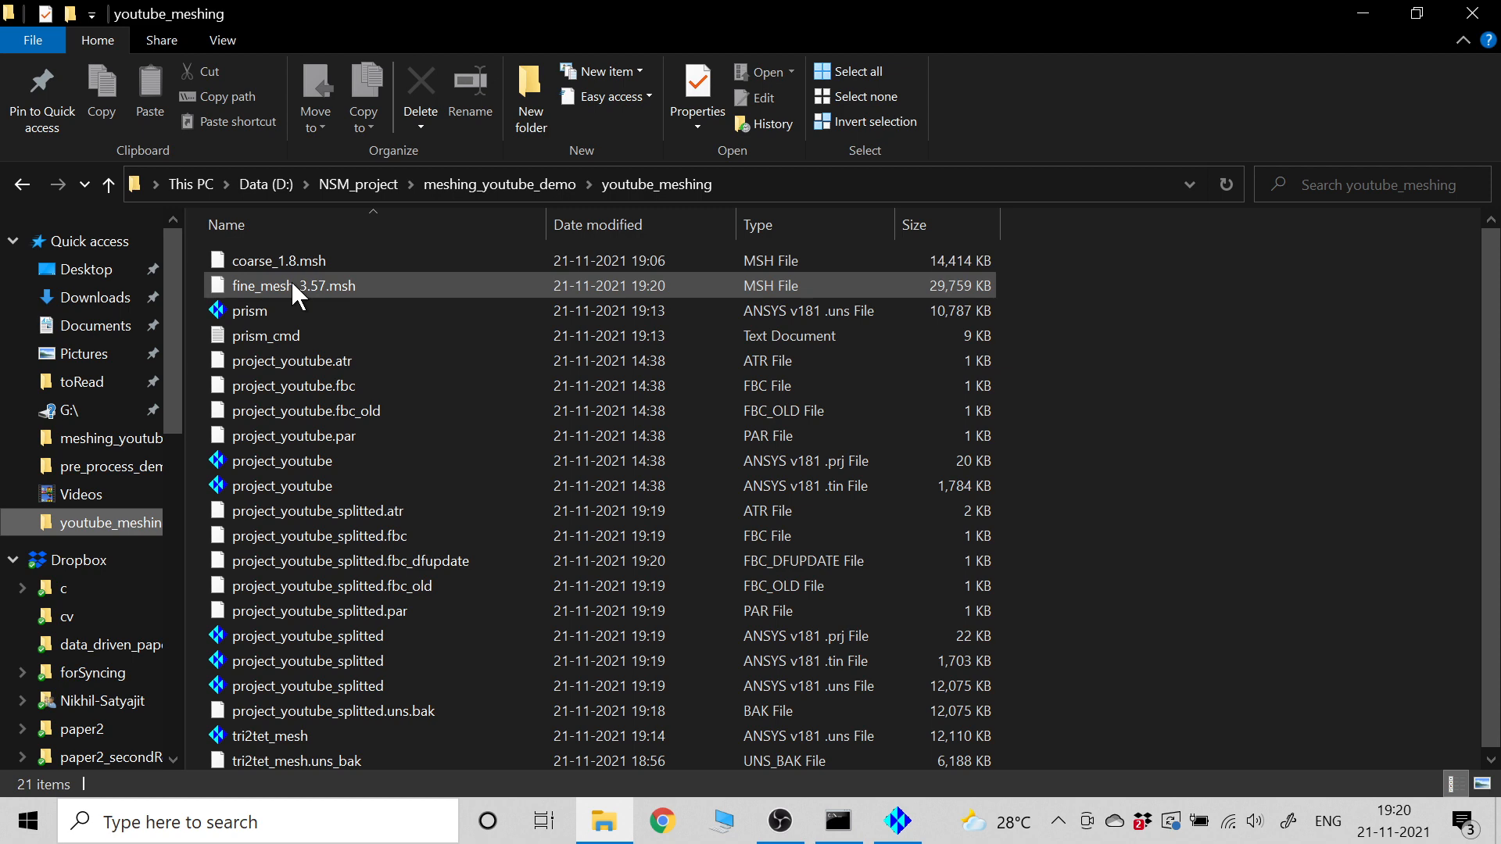
left_click(898, 821)
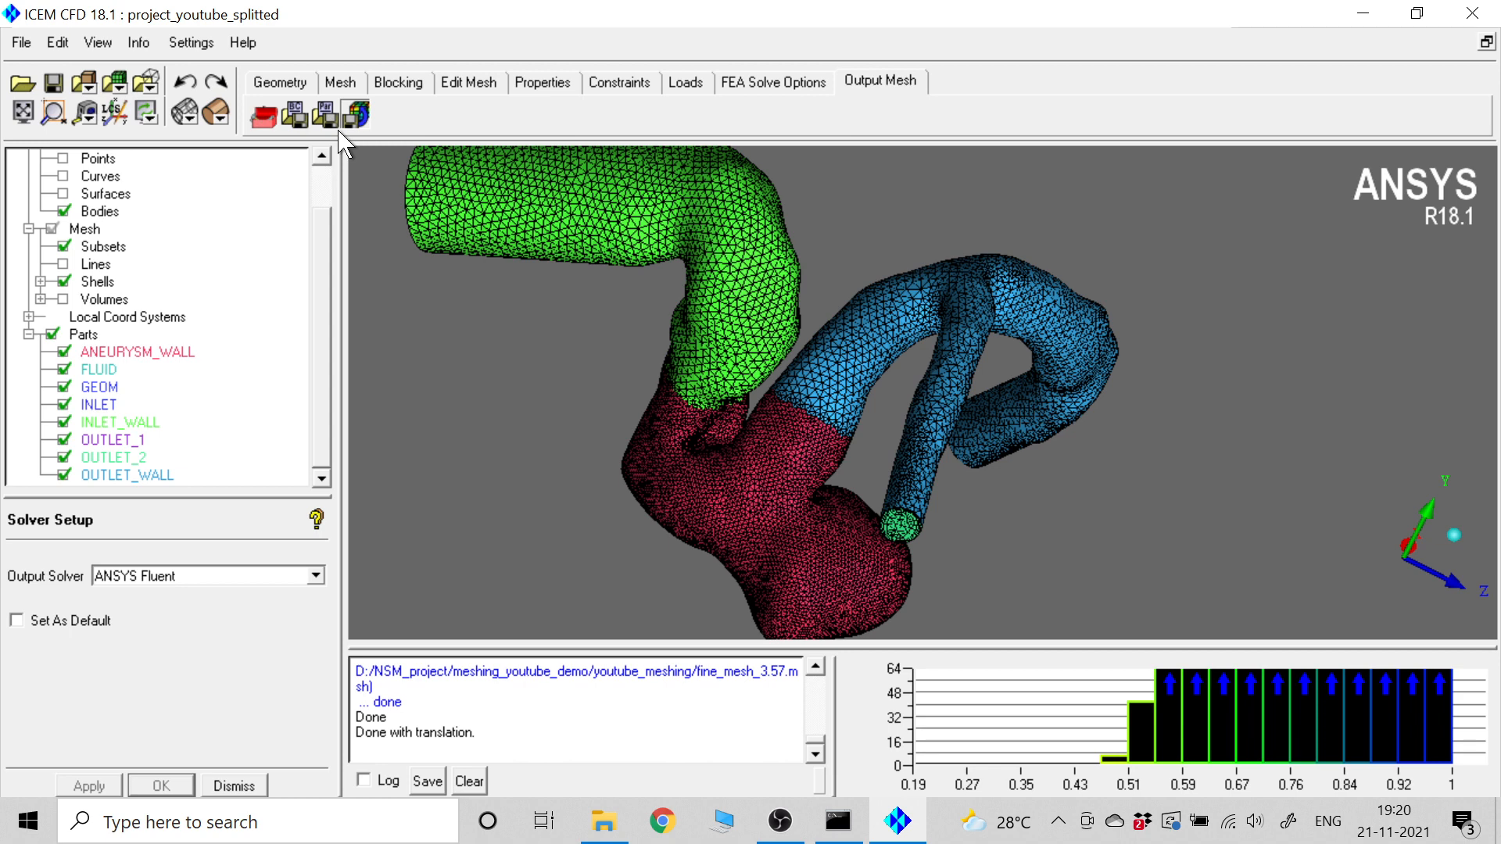
- Display the global mesh size settings with the global element scale factor
left_click(342, 85)
left_click(263, 114)
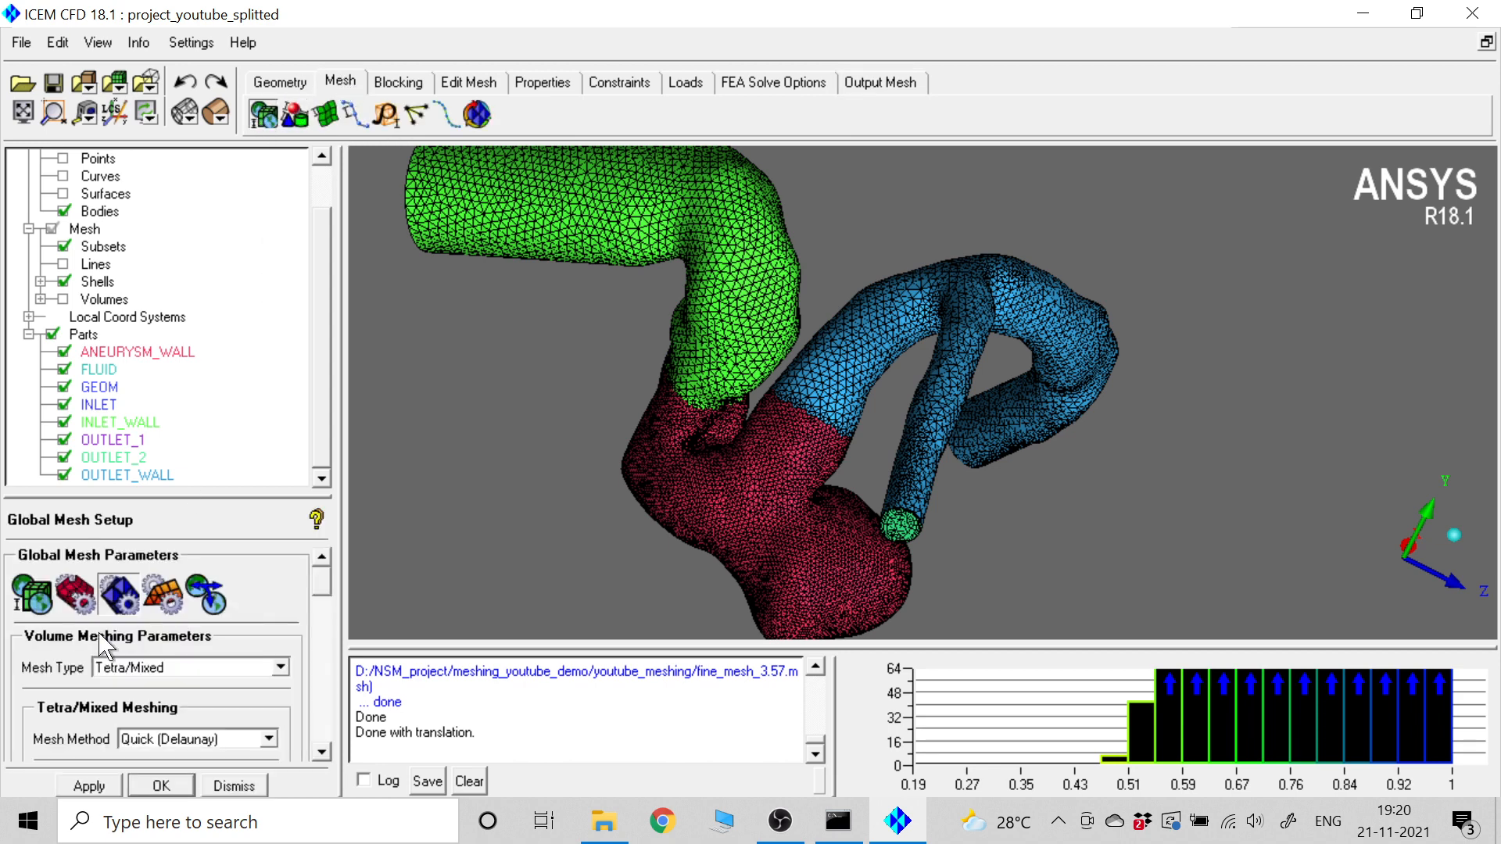
left_click(33, 596)
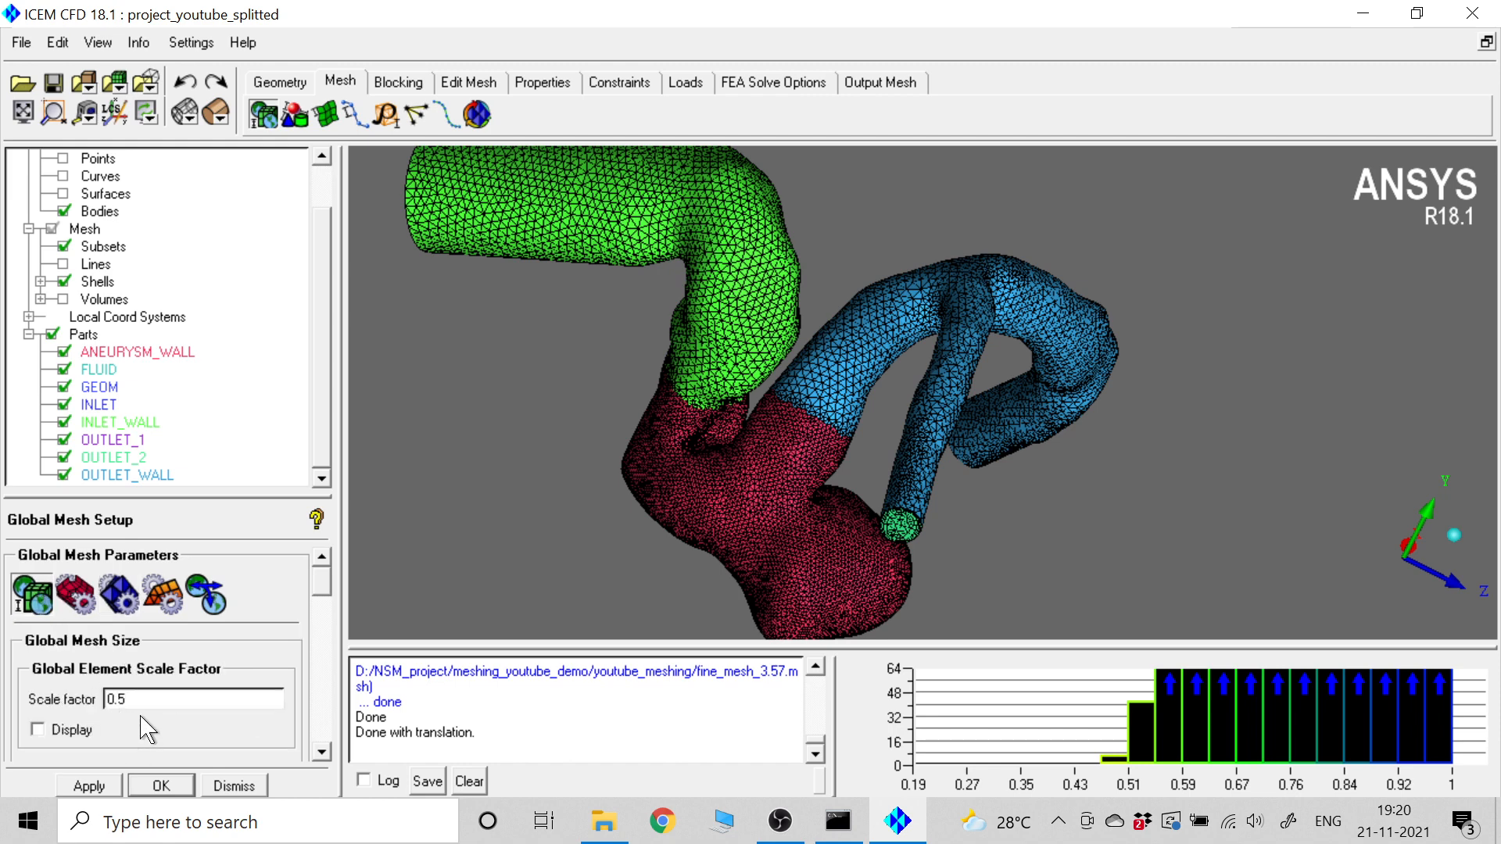